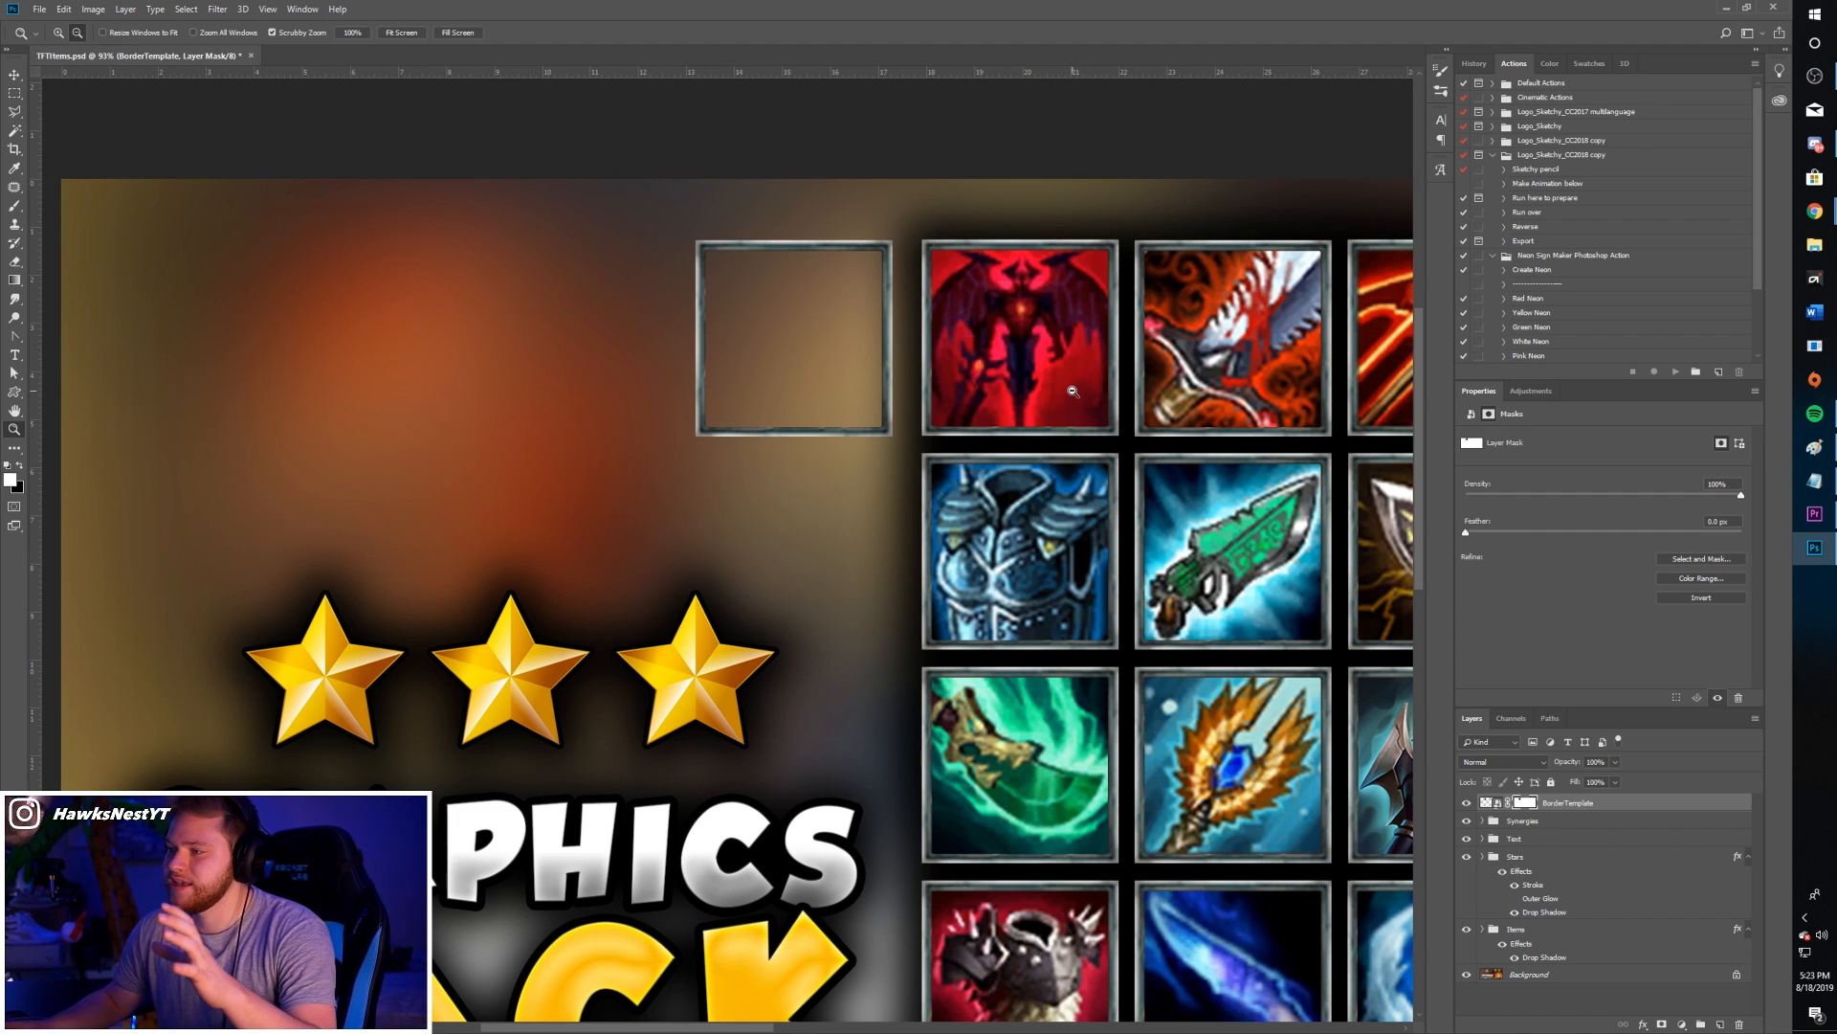
- Examine the empty border frame beside the item grid up close, with the BorderTemplate layer hidden and shown
left_click_drag(1073, 392, 1006, 412)
left_click_drag(1321, 516, 1374, 512)
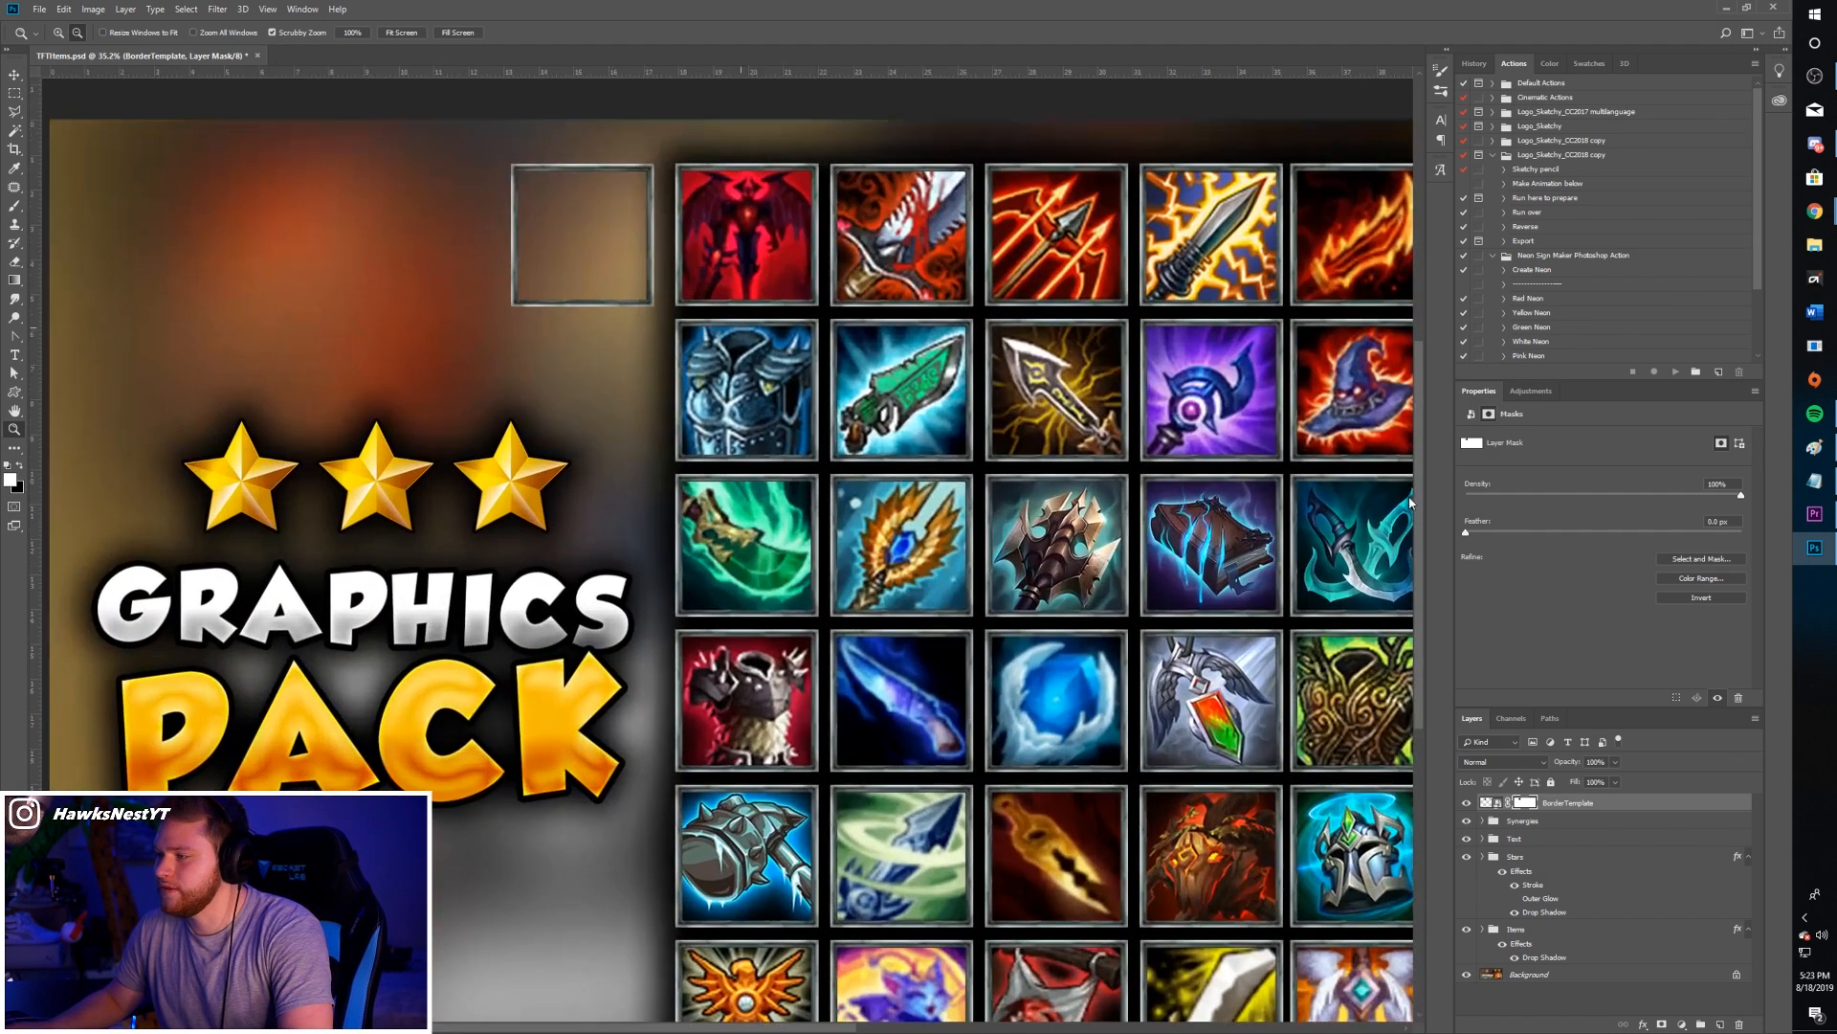
left_click_drag(1196, 627, 1163, 637)
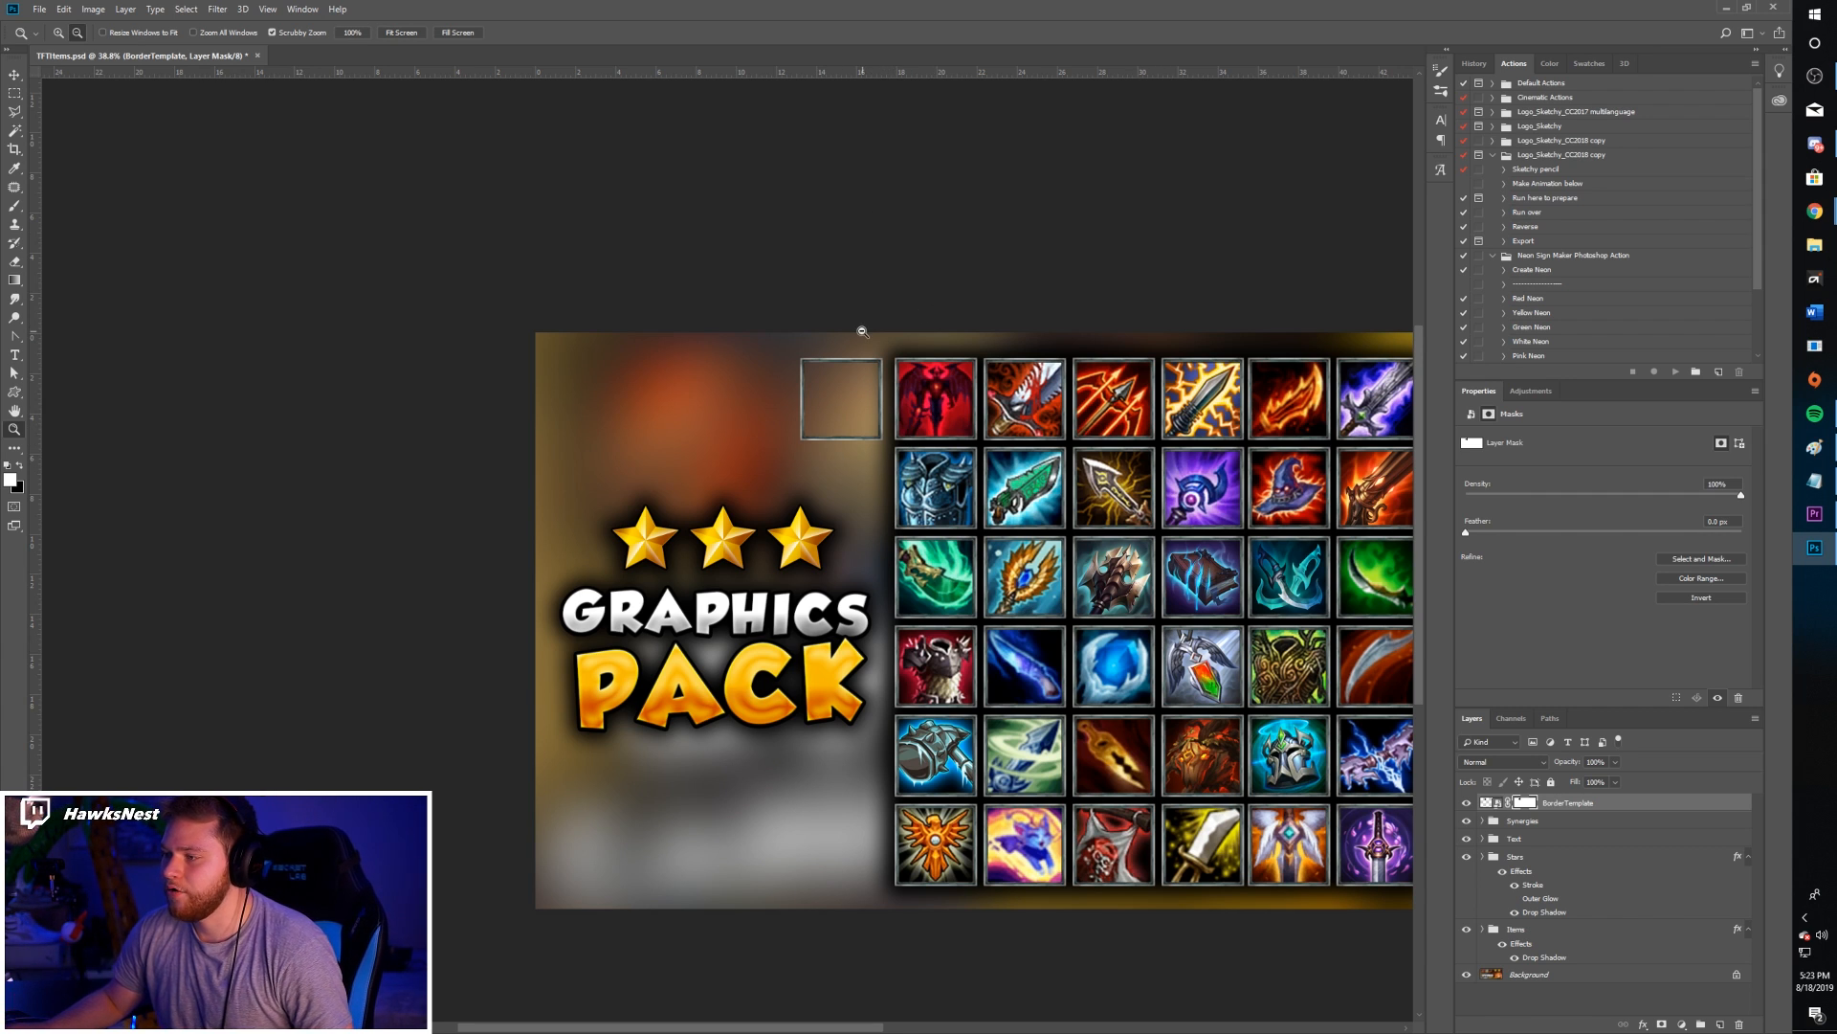
left_click_drag(861, 330, 877, 376)
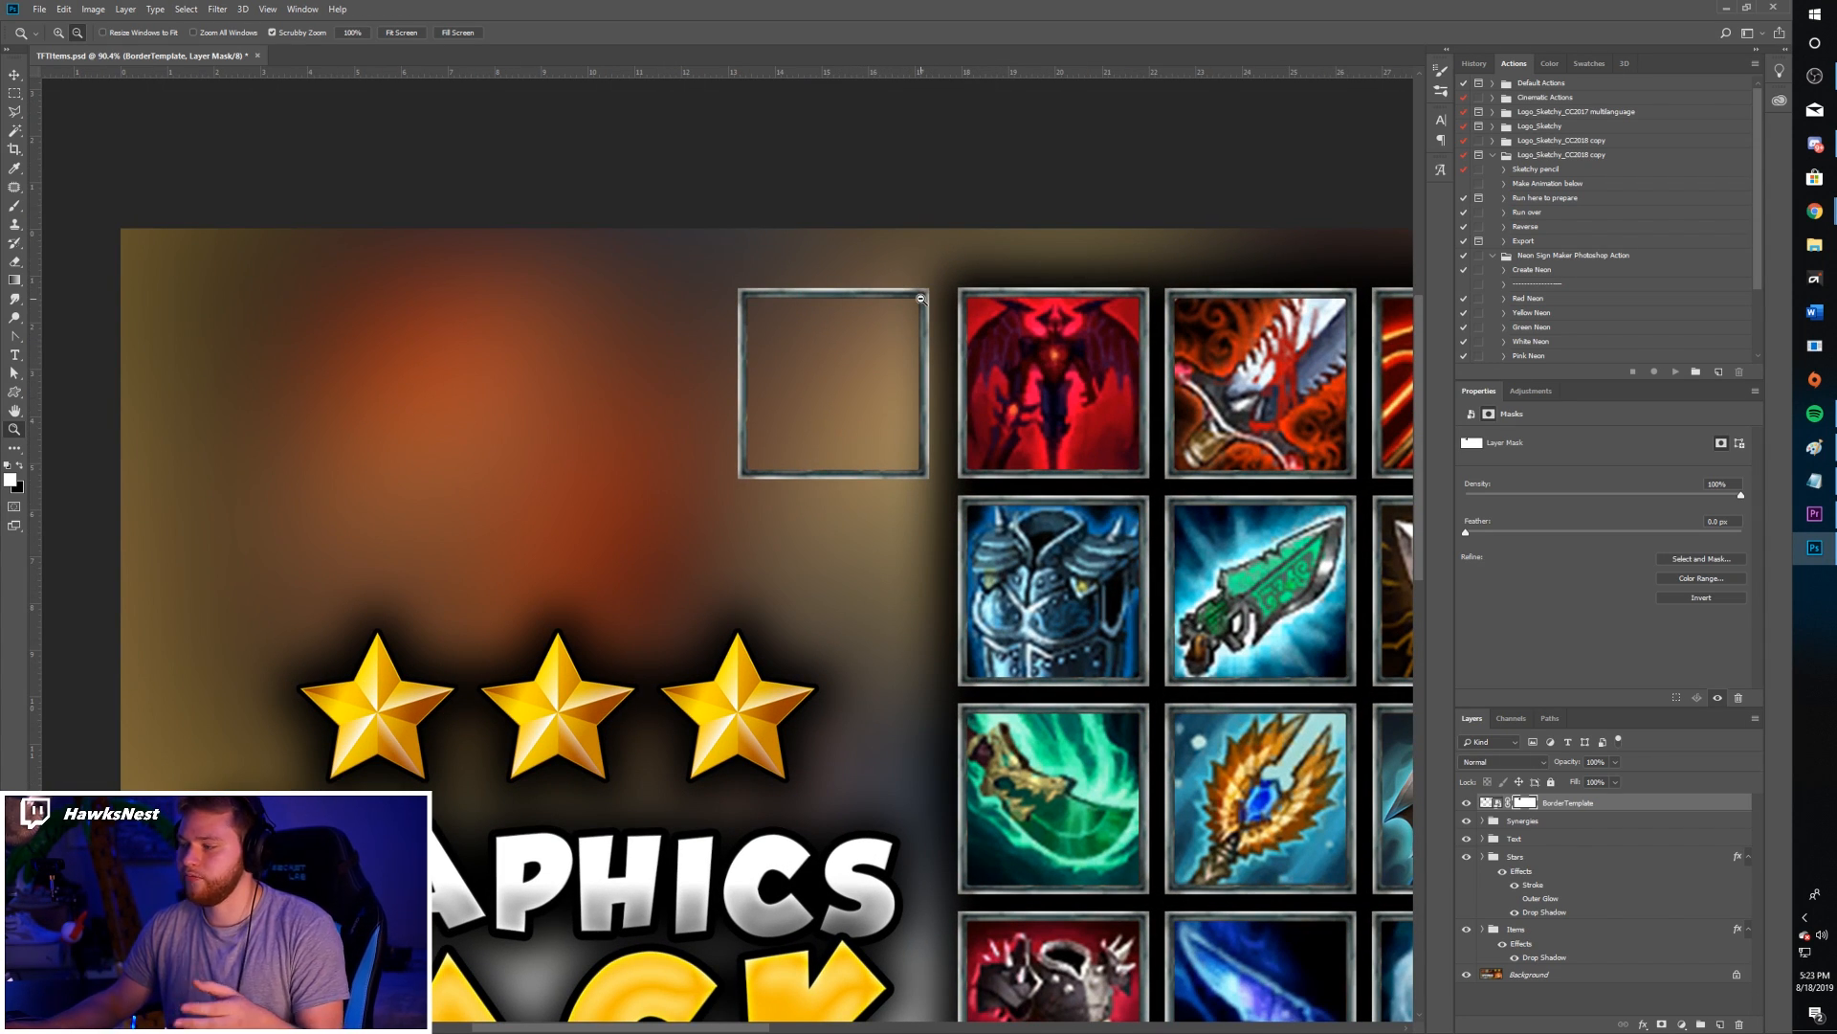
left_click(1466, 804)
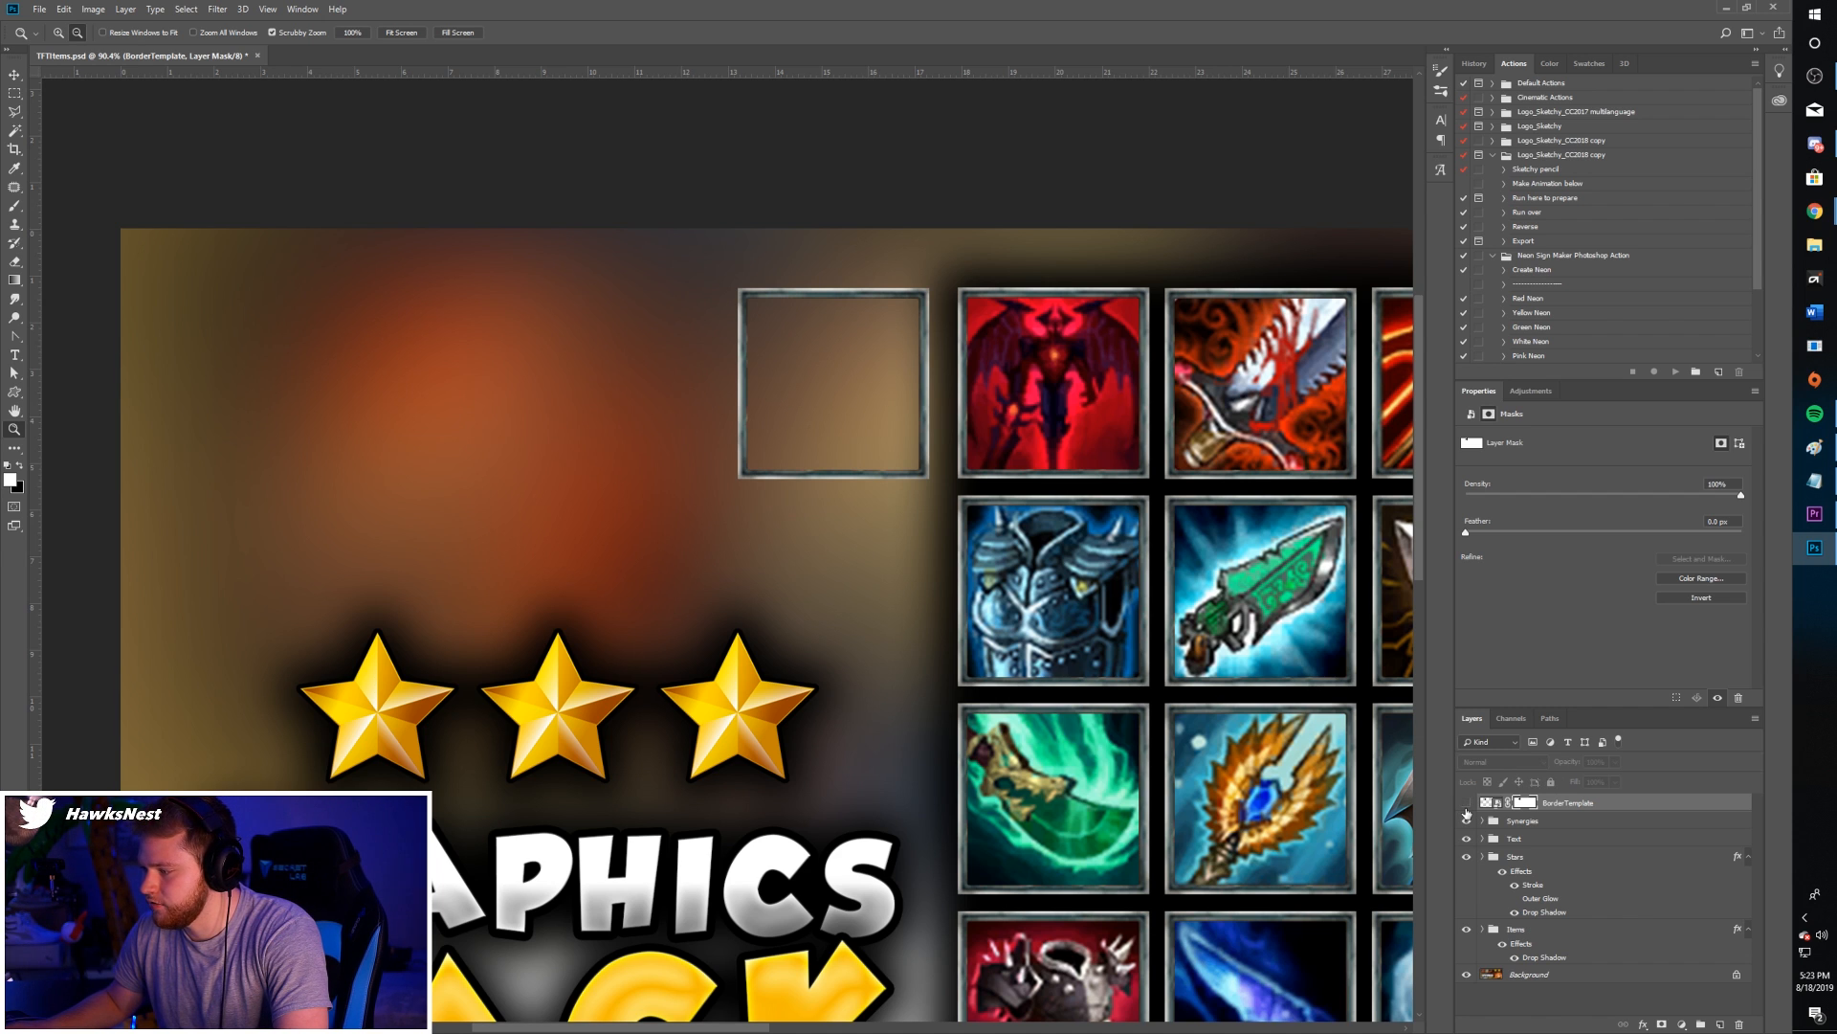
left_click(1466, 809)
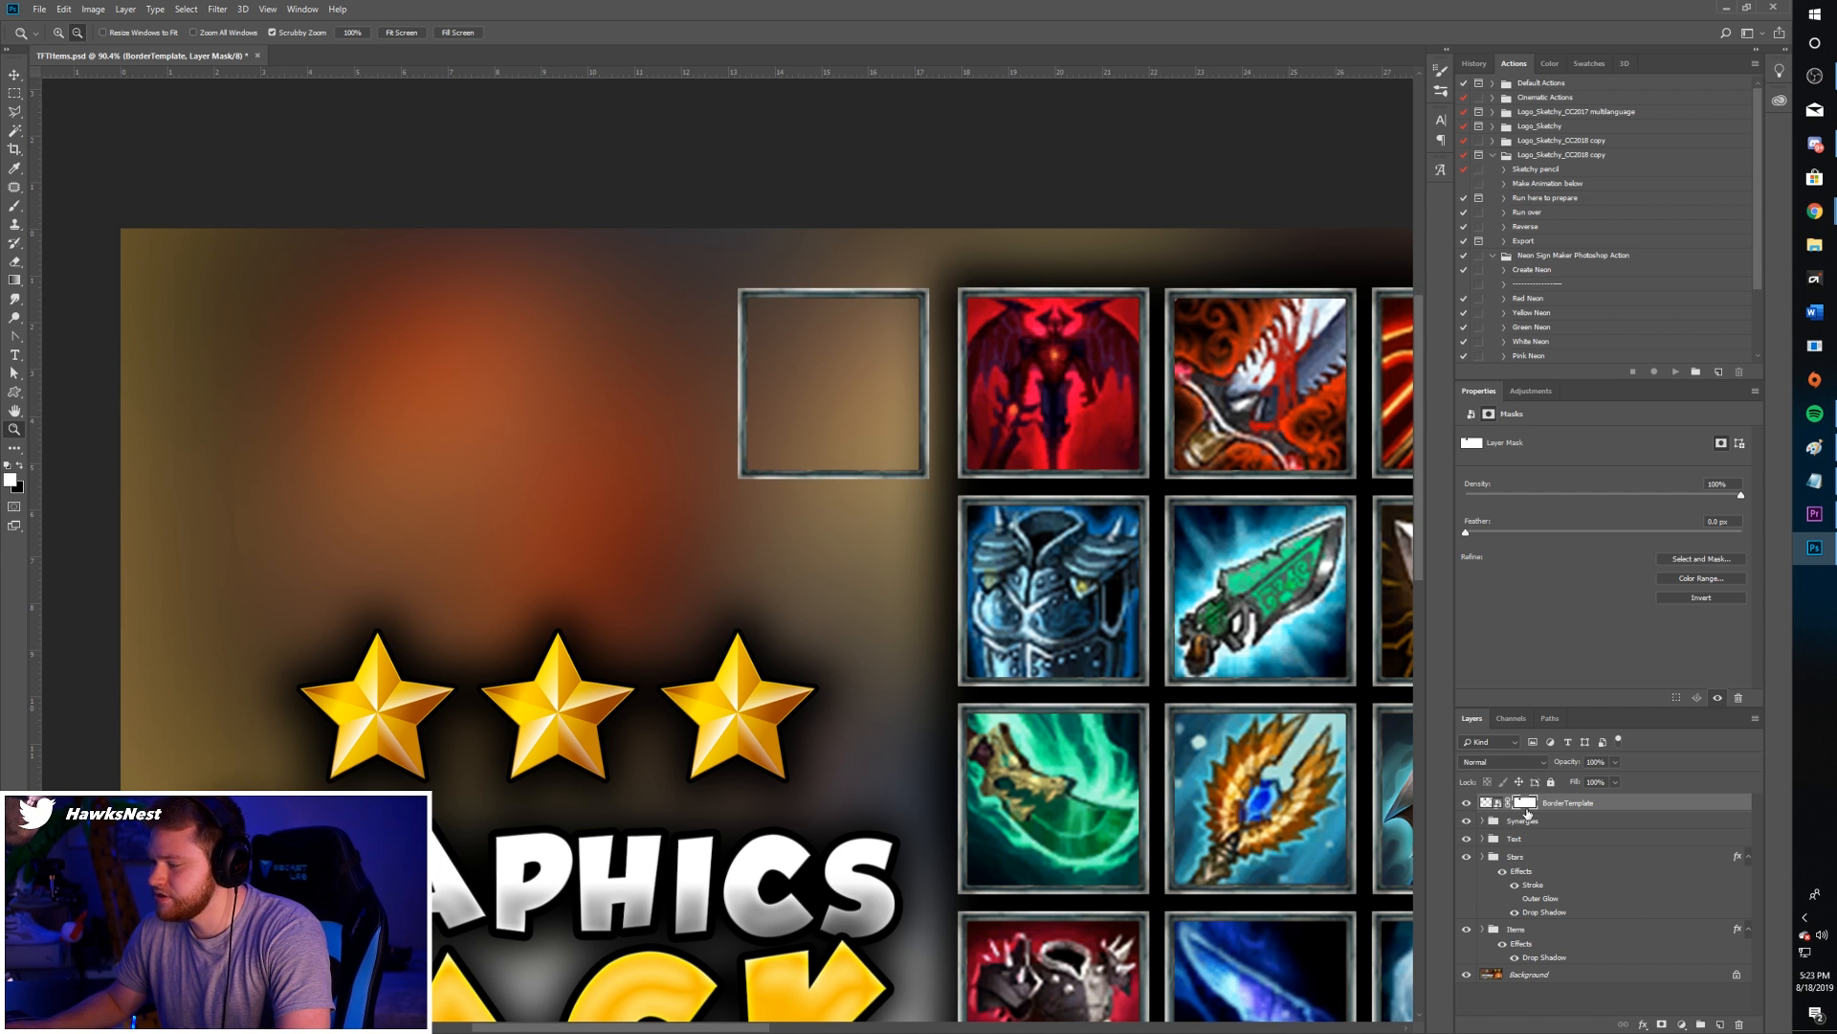
- Hide the BorderTemplate layer so the empty frame is removed from the composition
left_click_drag(934, 383, 895, 400)
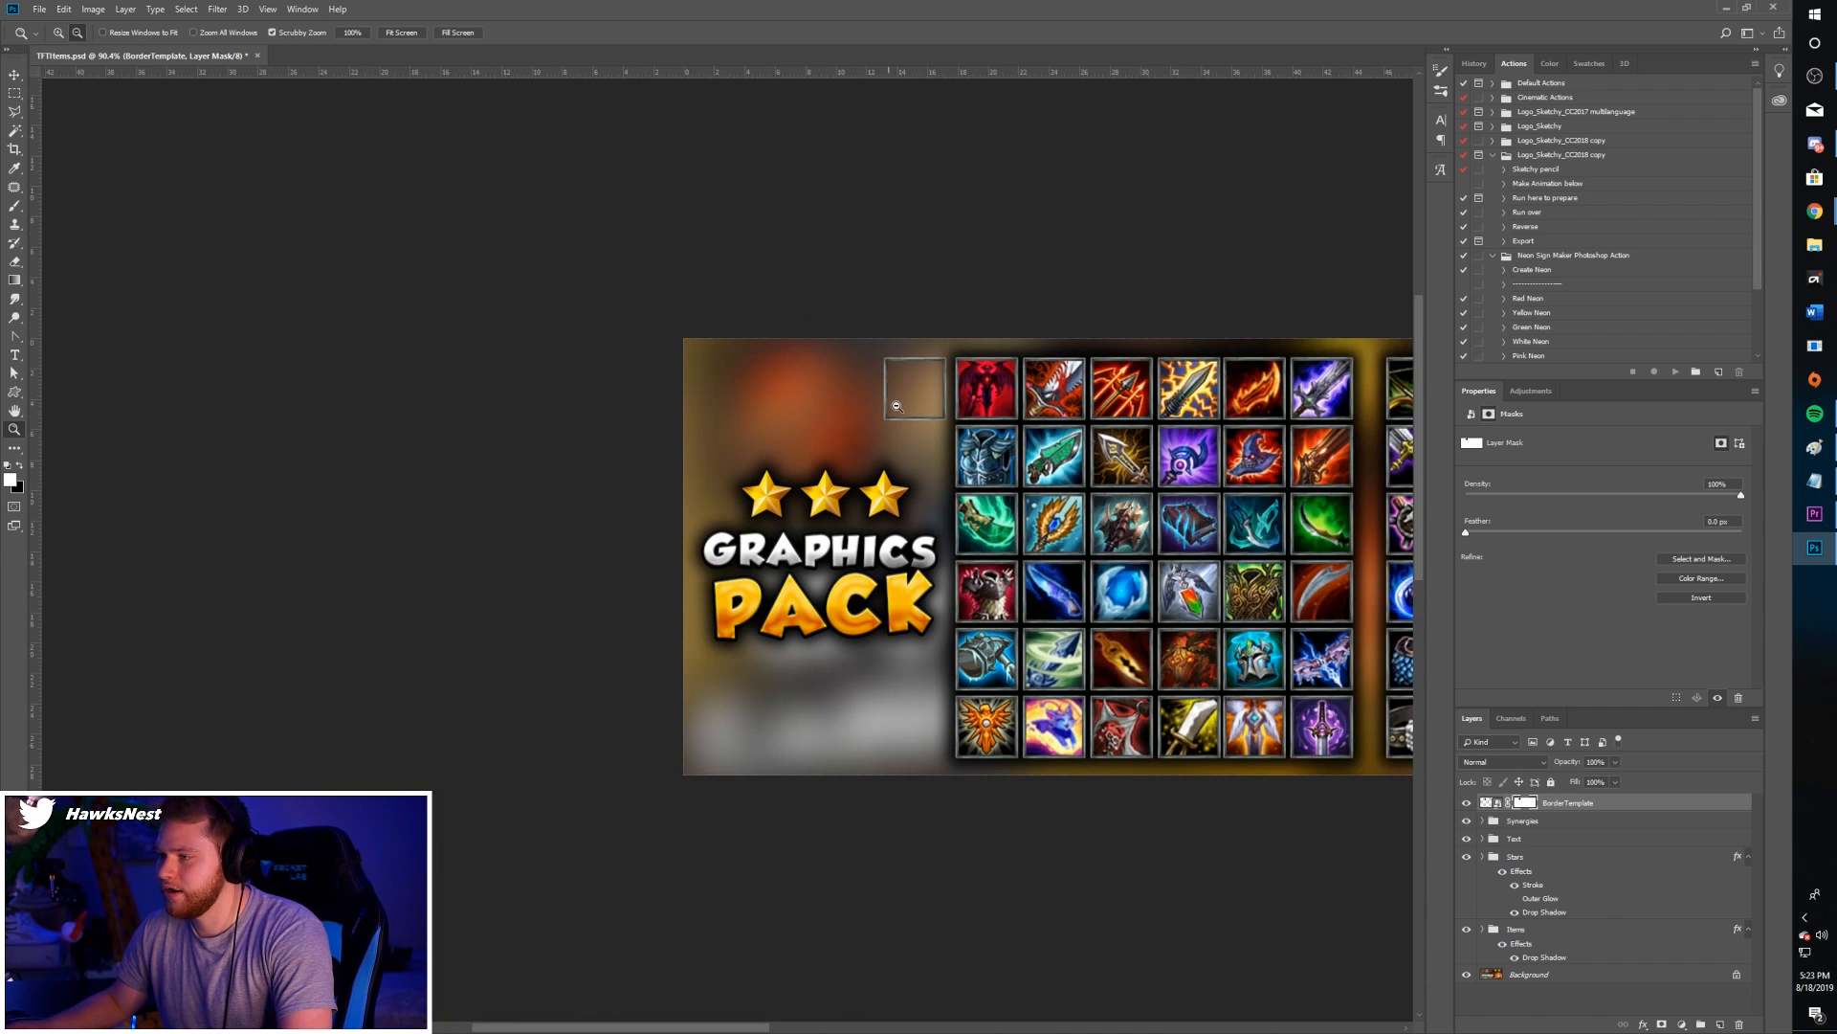
left_click_drag(1202, 591, 1192, 589)
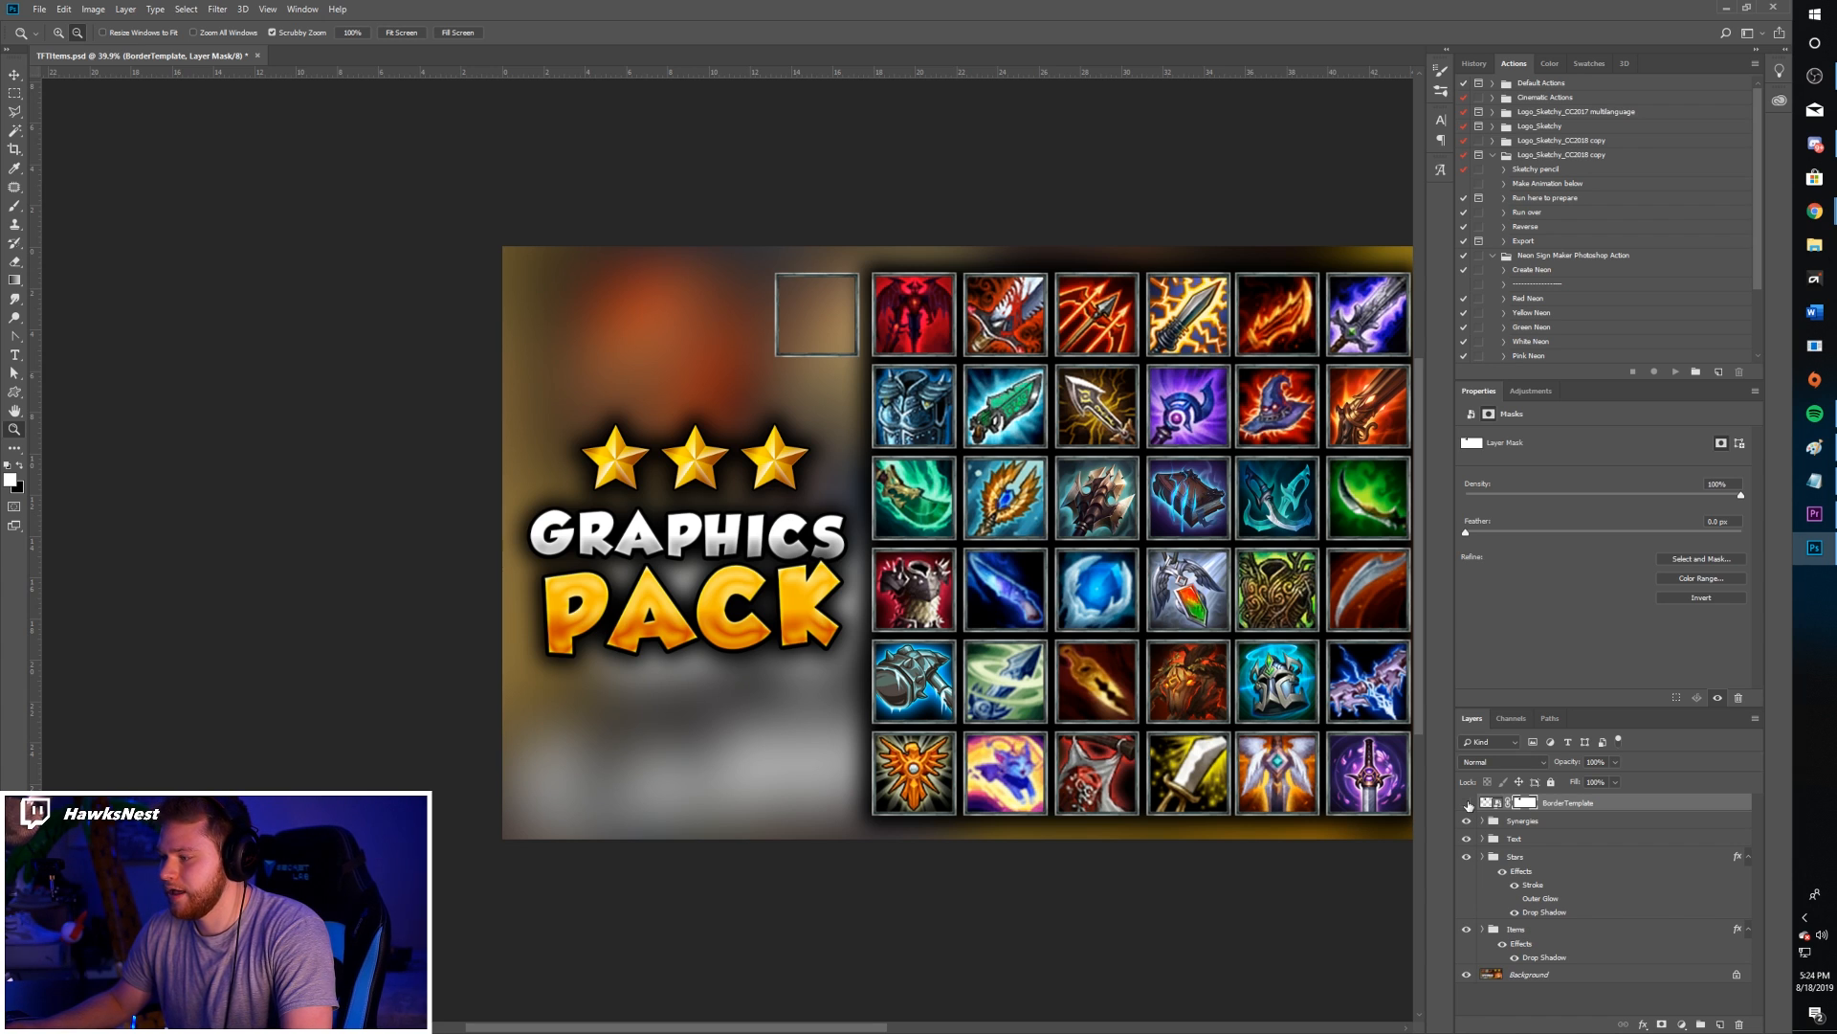
left_click(1467, 804)
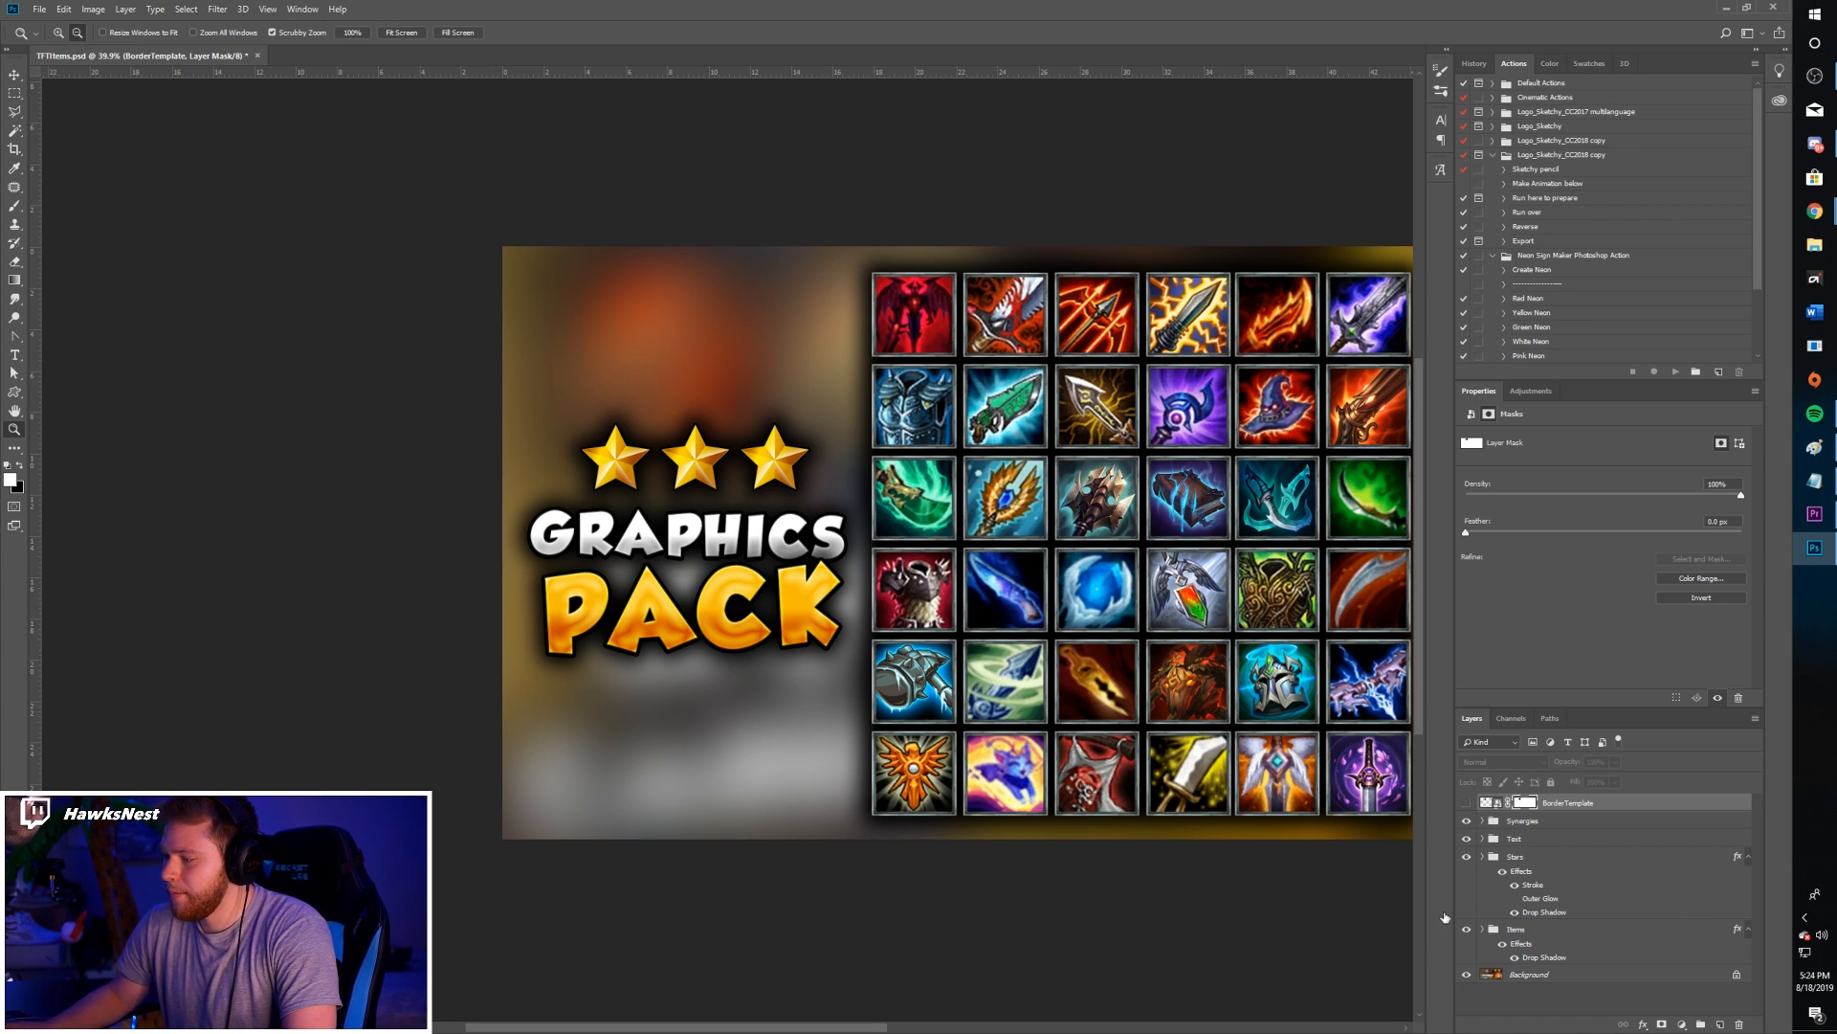
- Expand the Text group and review the Grobold text layers and their effects
left_click(1515, 844)
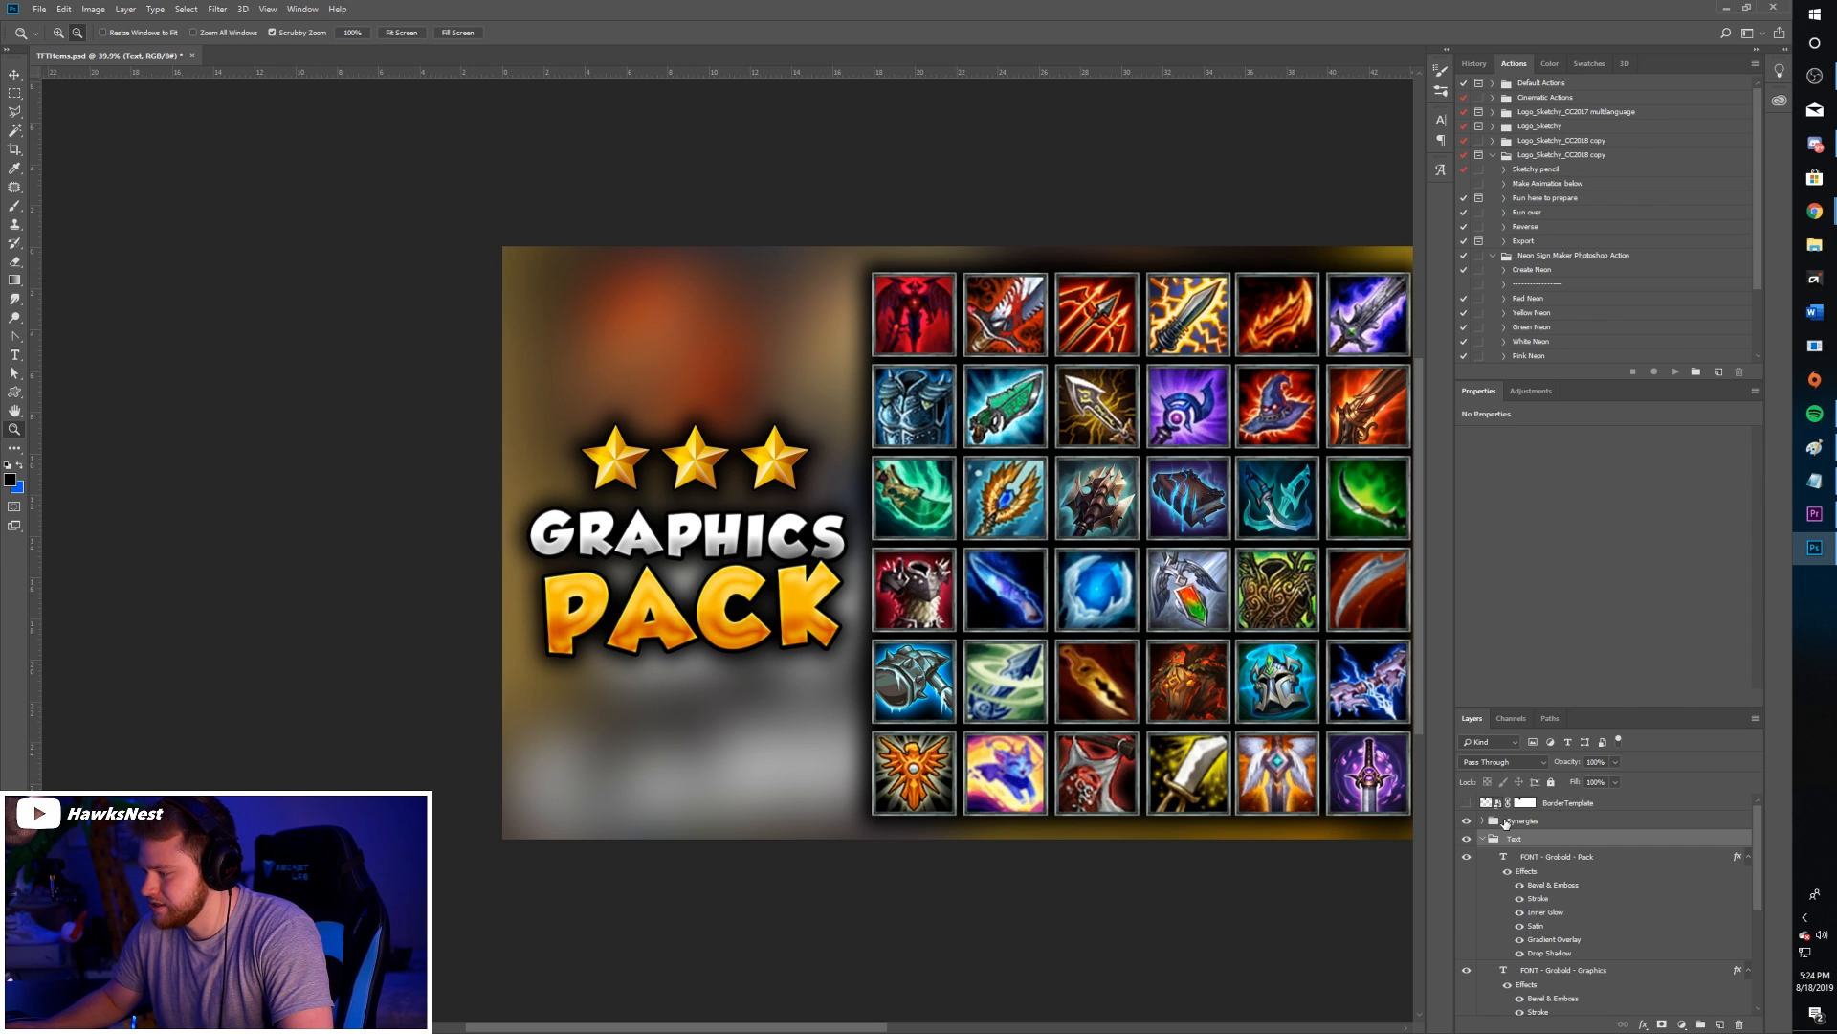
left_click(1483, 839)
scroll(1576, 894, "down", 3)
scroll(1576, 894, "down", 1)
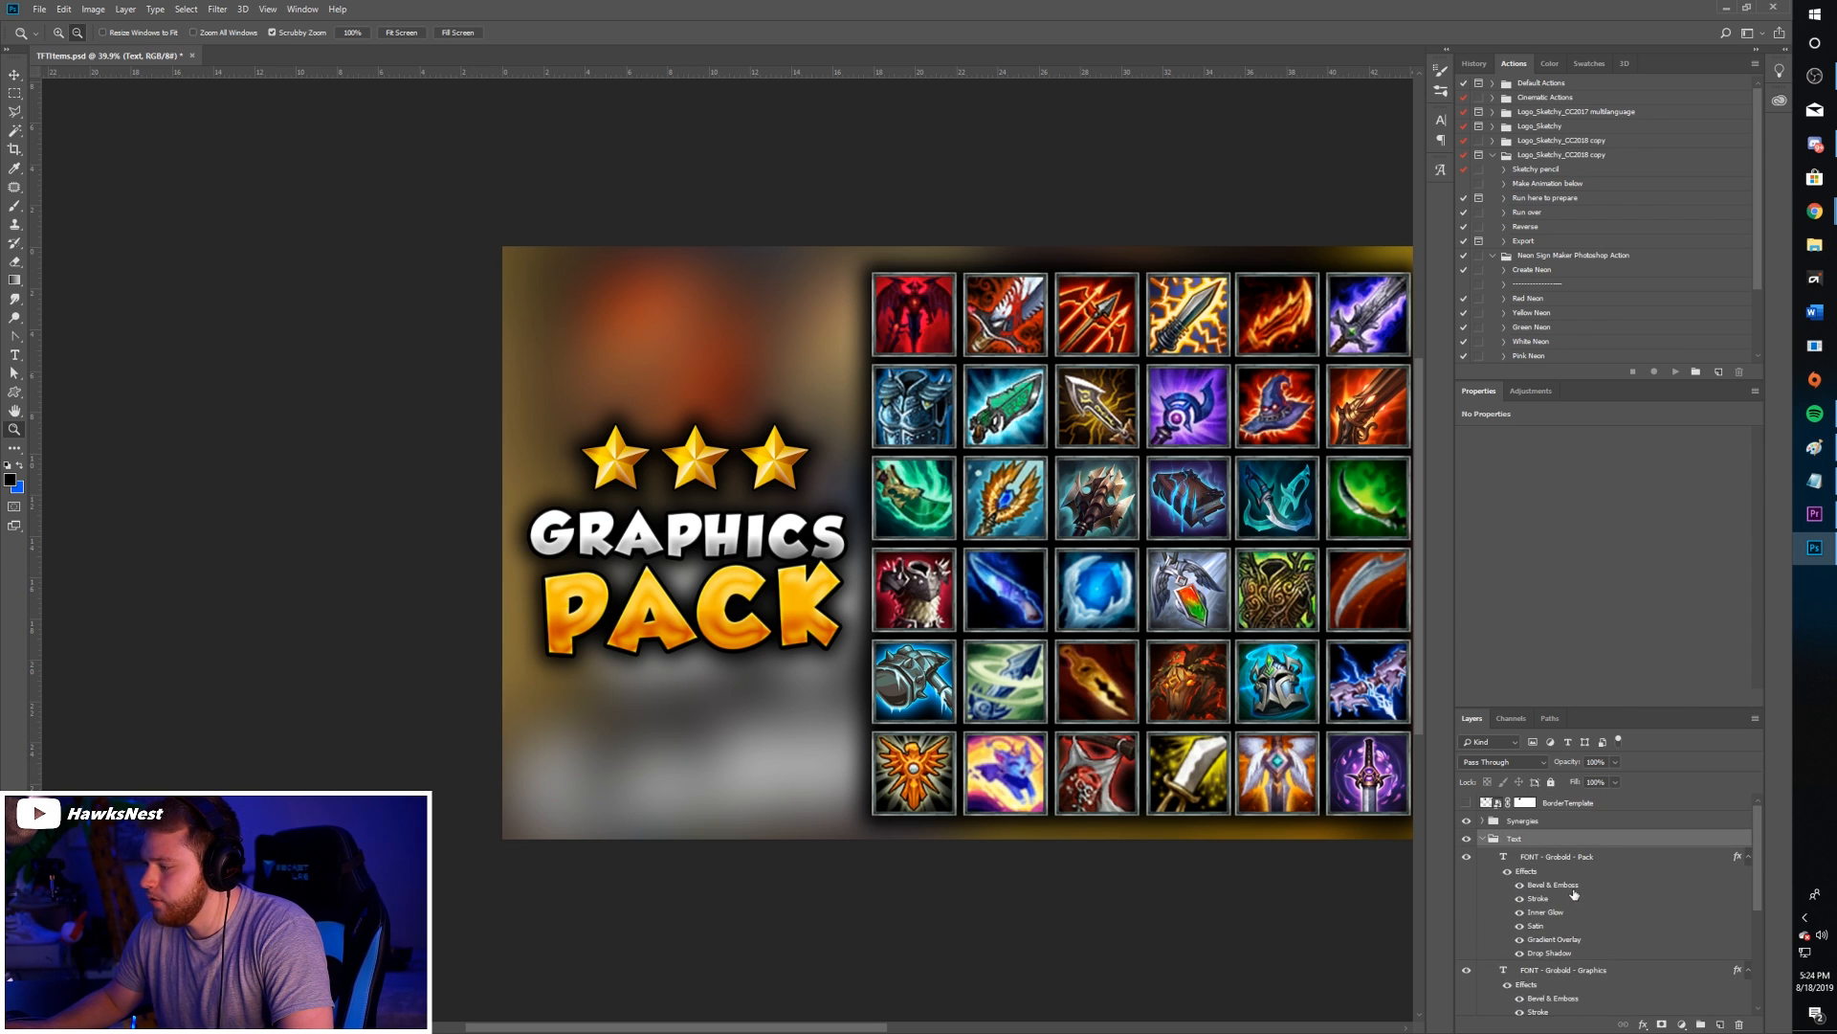
scroll(1534, 933, "up", 2)
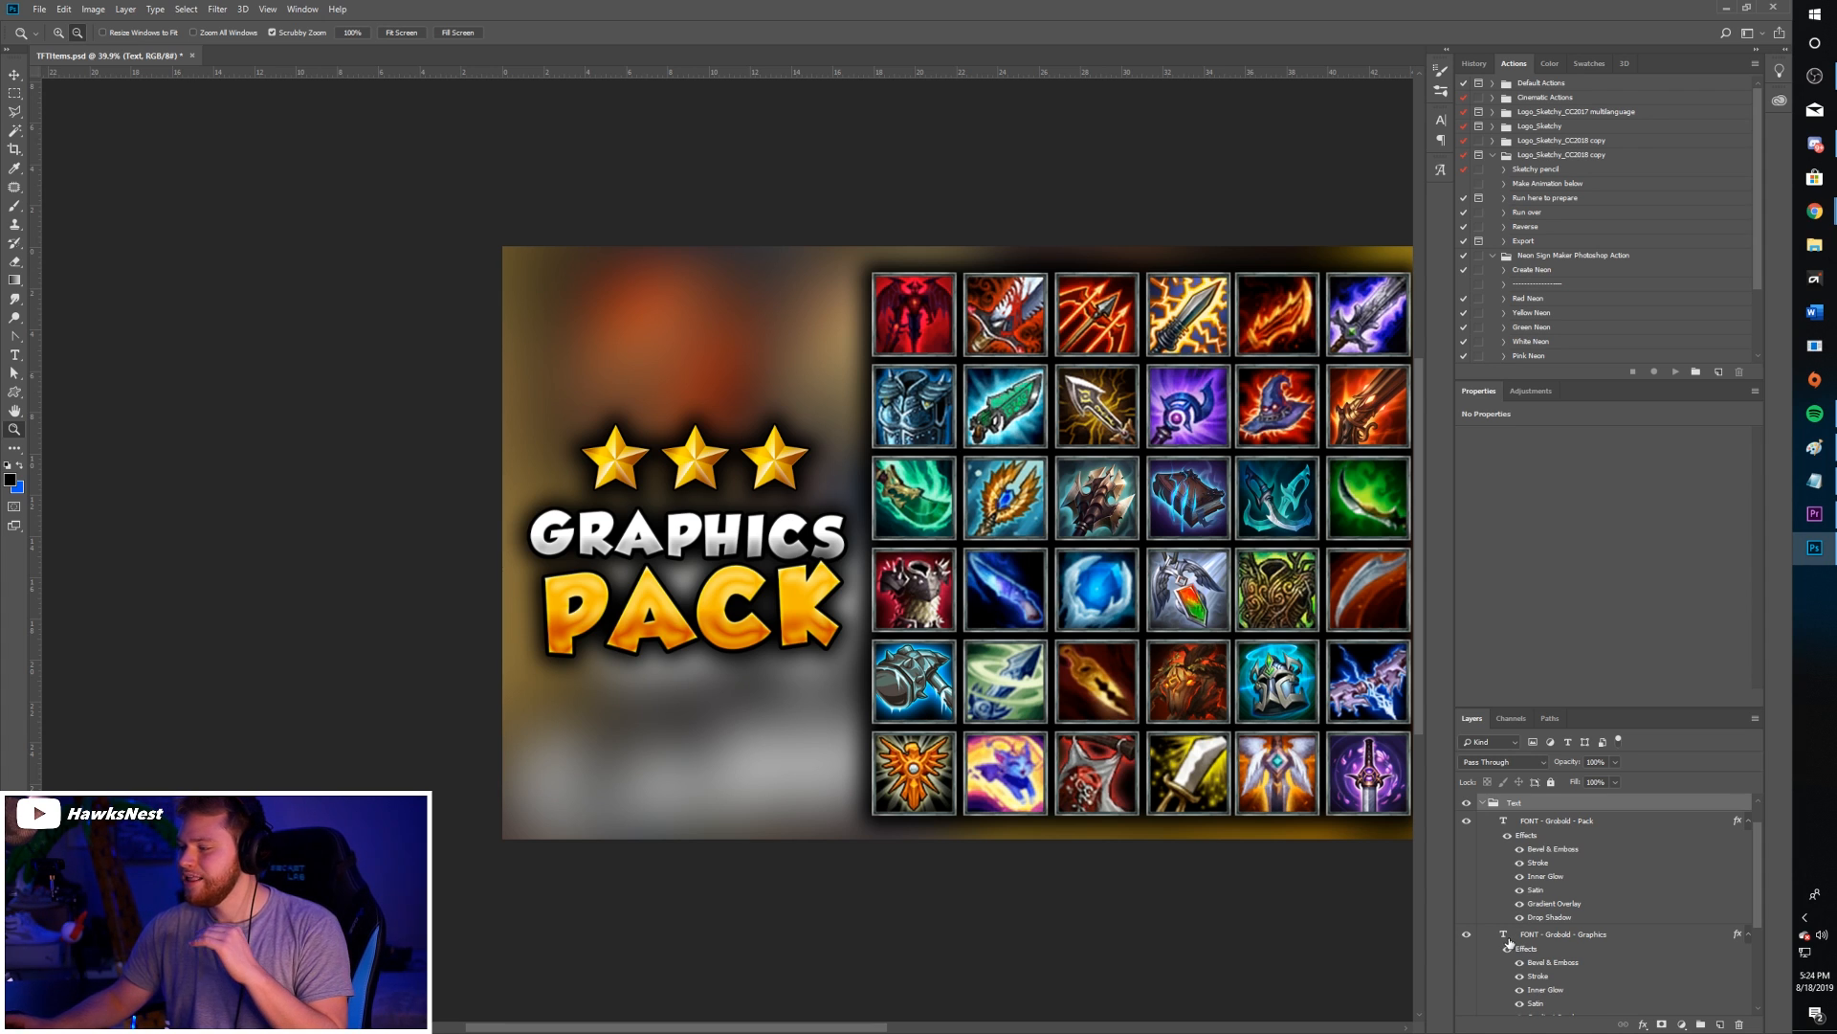
- Try the Adventure font on the word PACK and undo the font change
key("t")
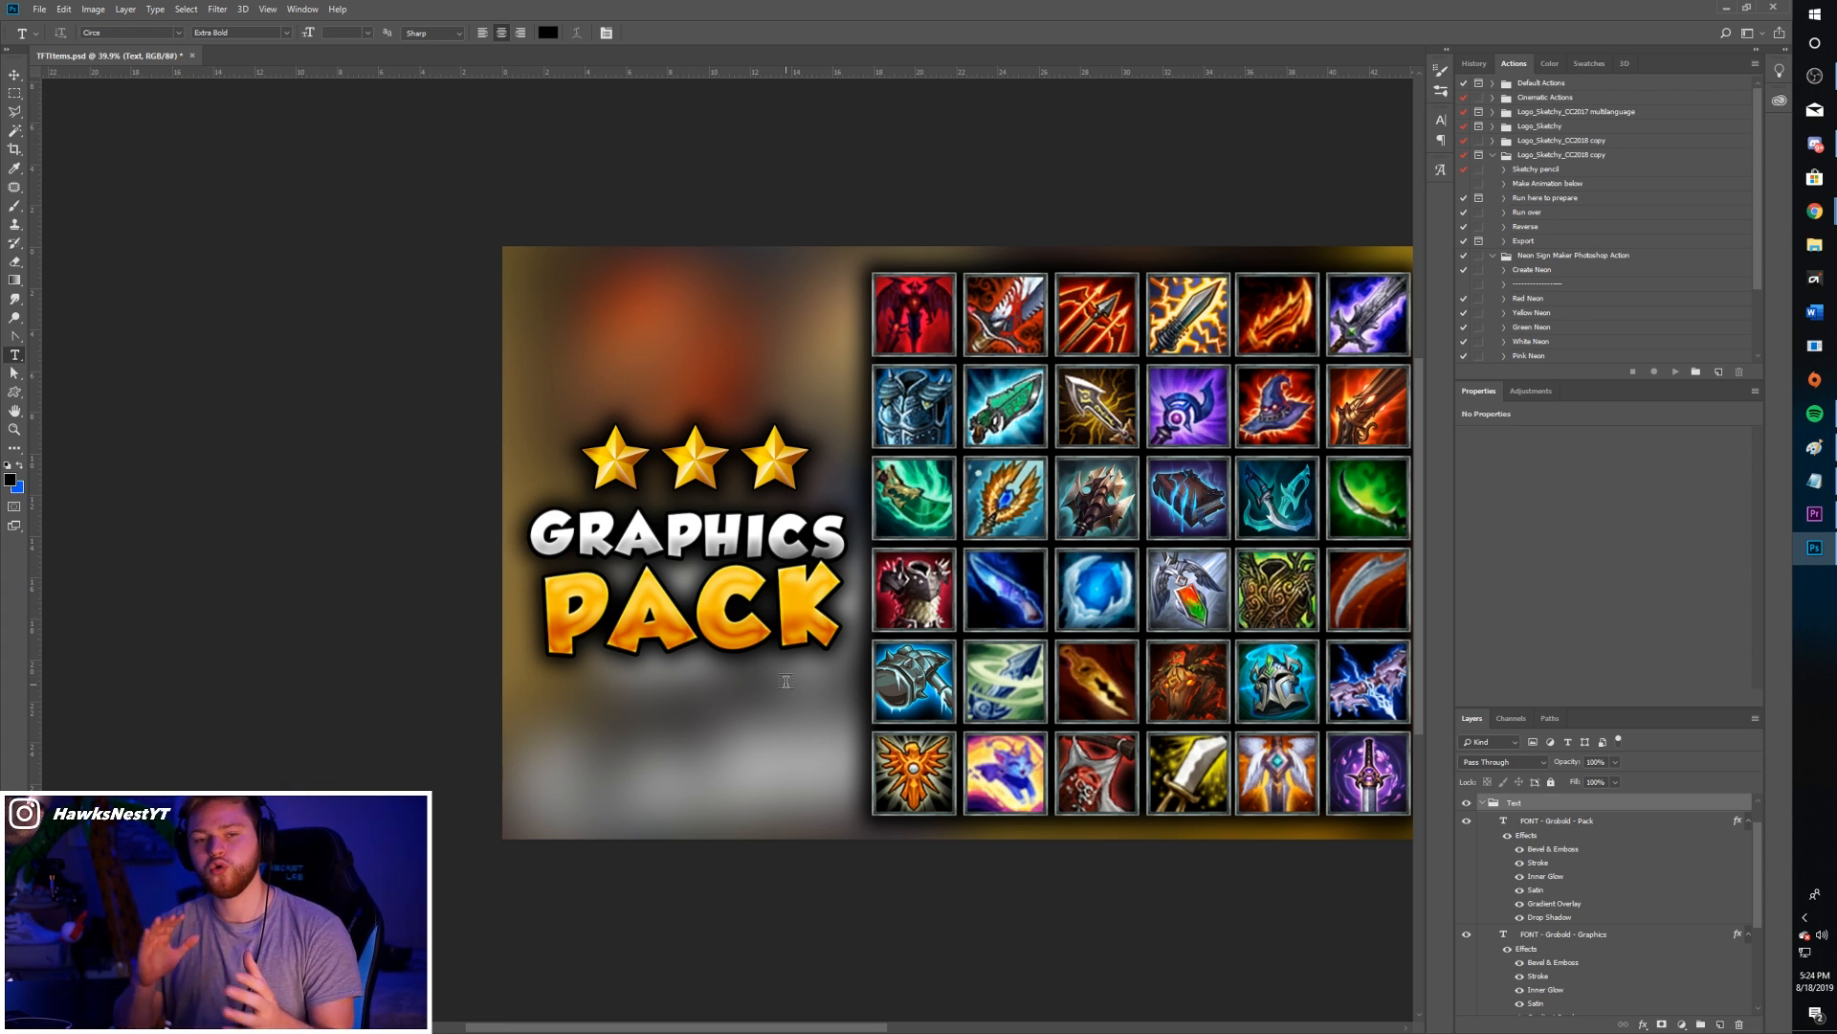
left_click(696, 606)
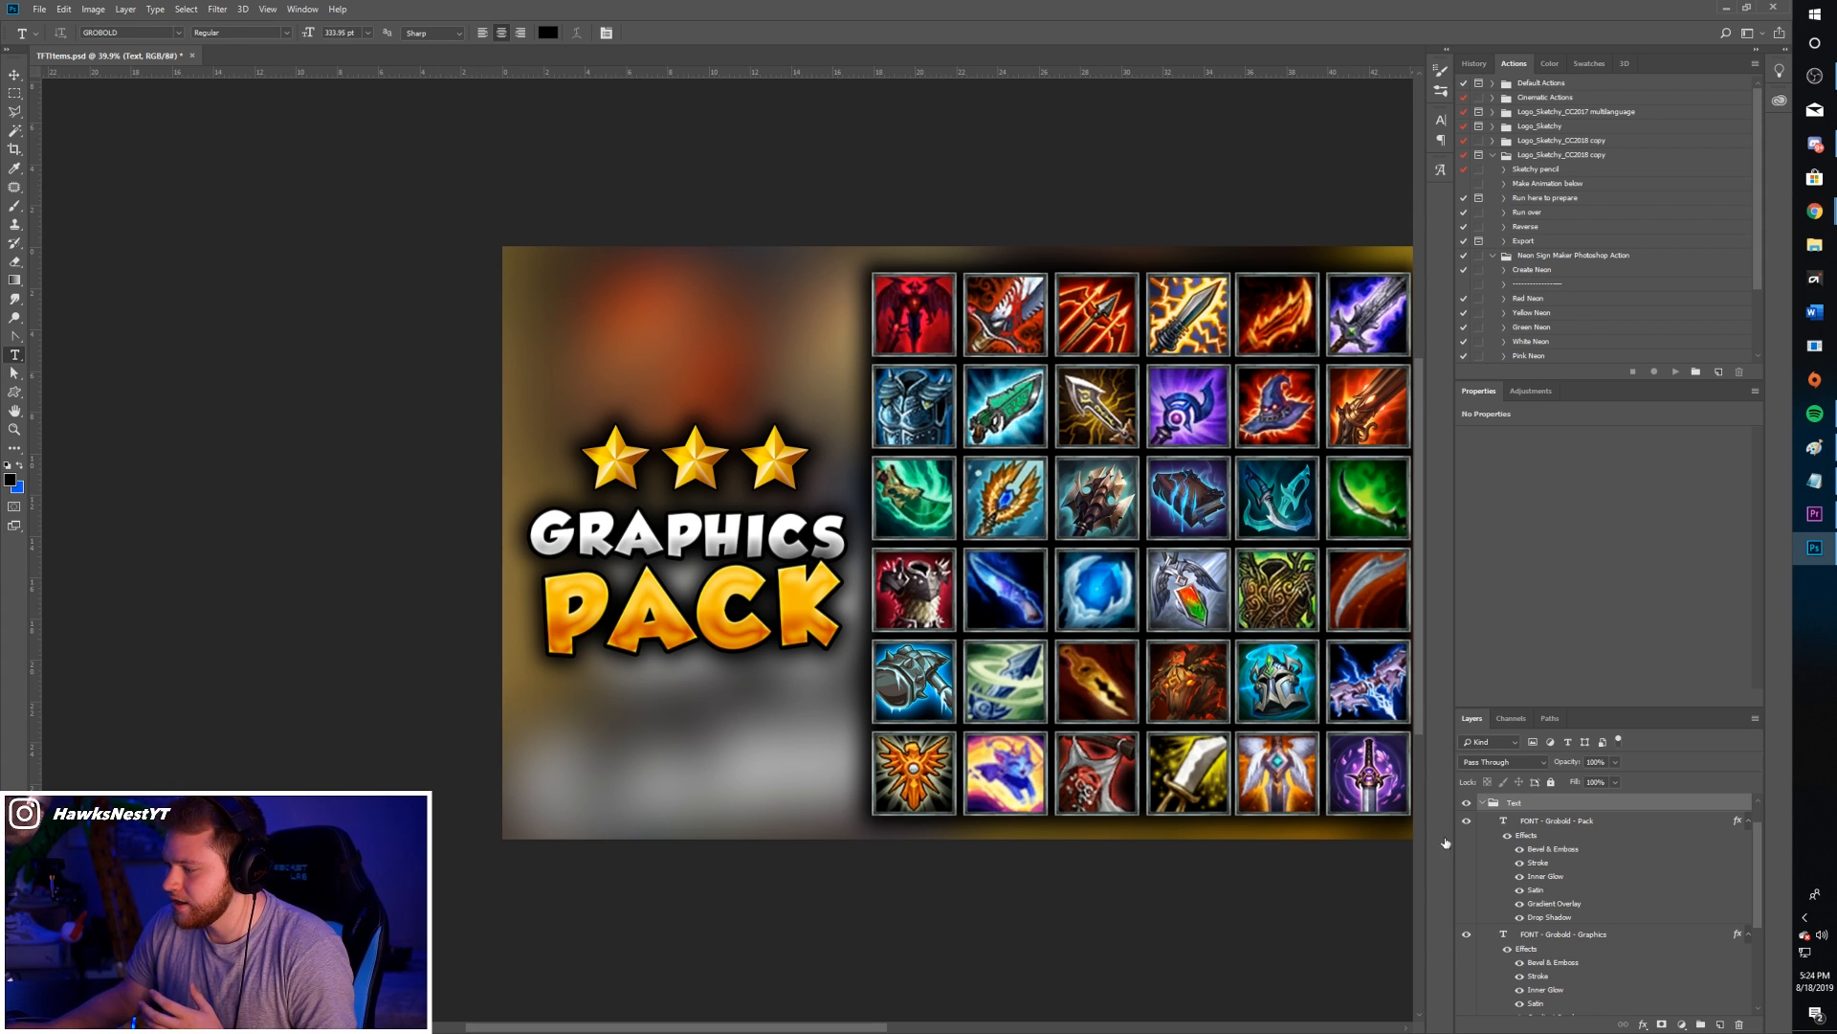
double_click(696, 605)
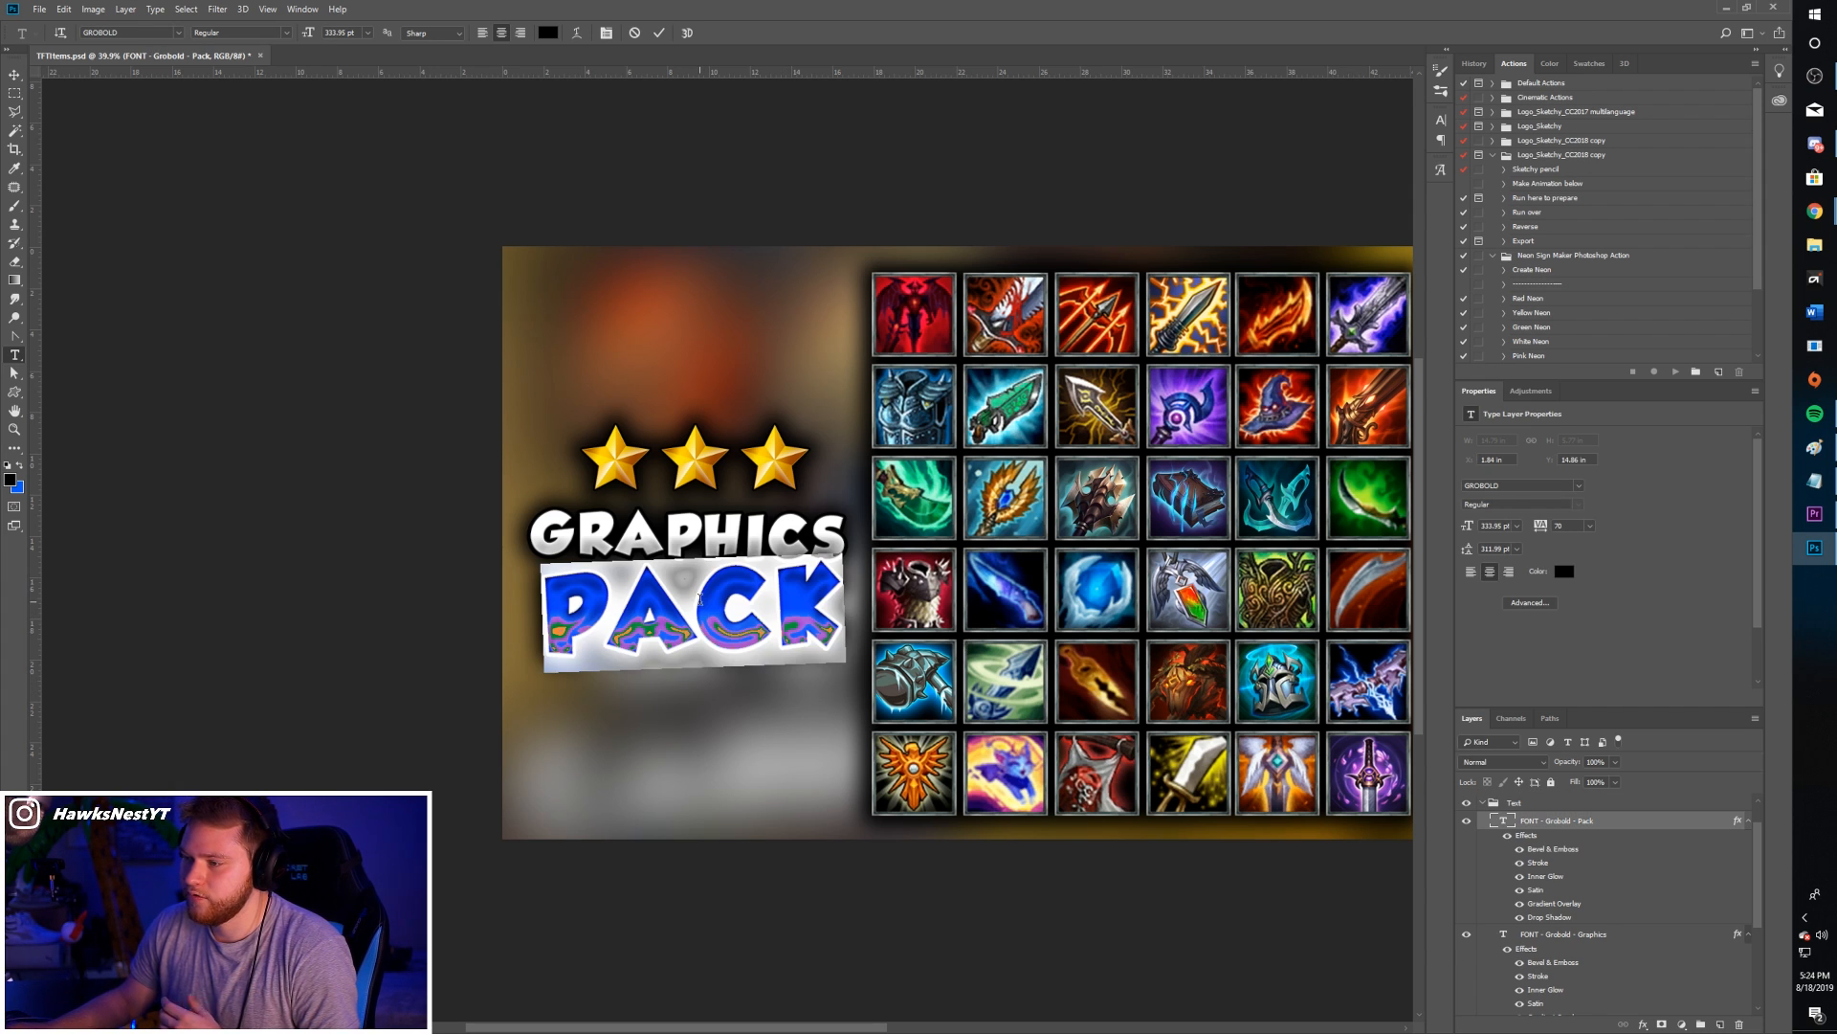
left_click(176, 37)
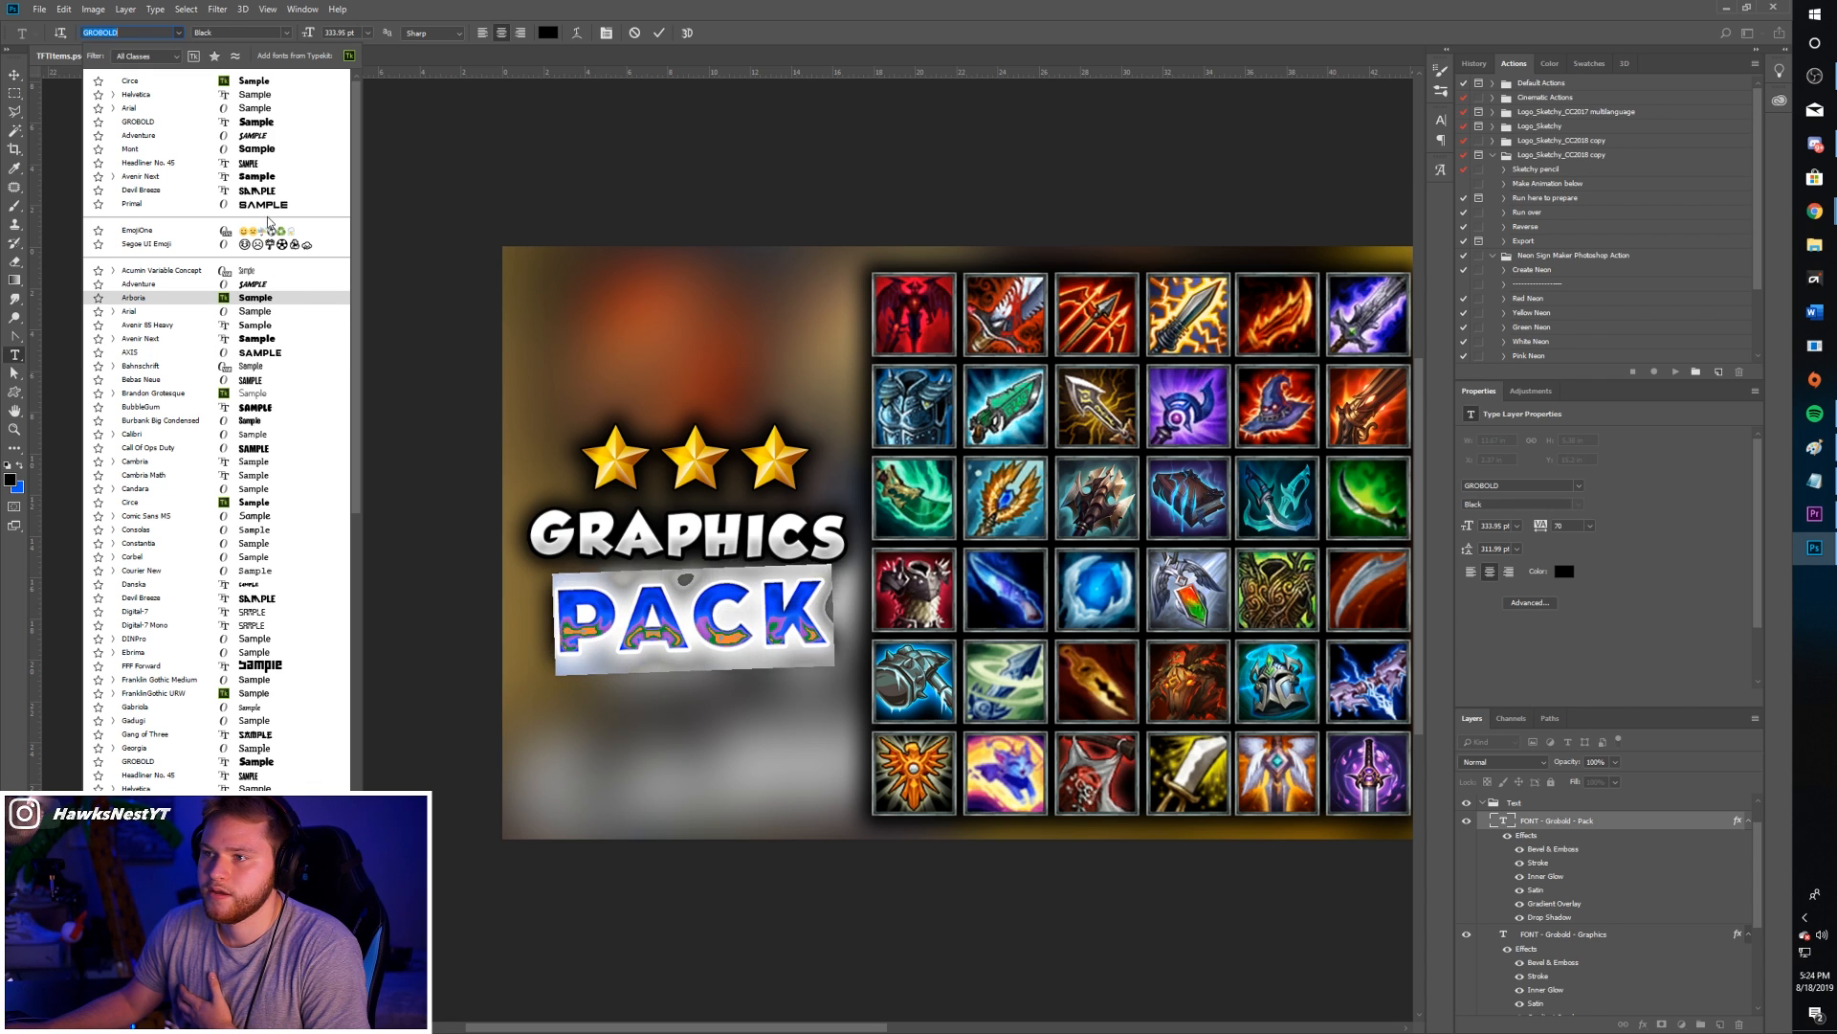
left_click(254, 137)
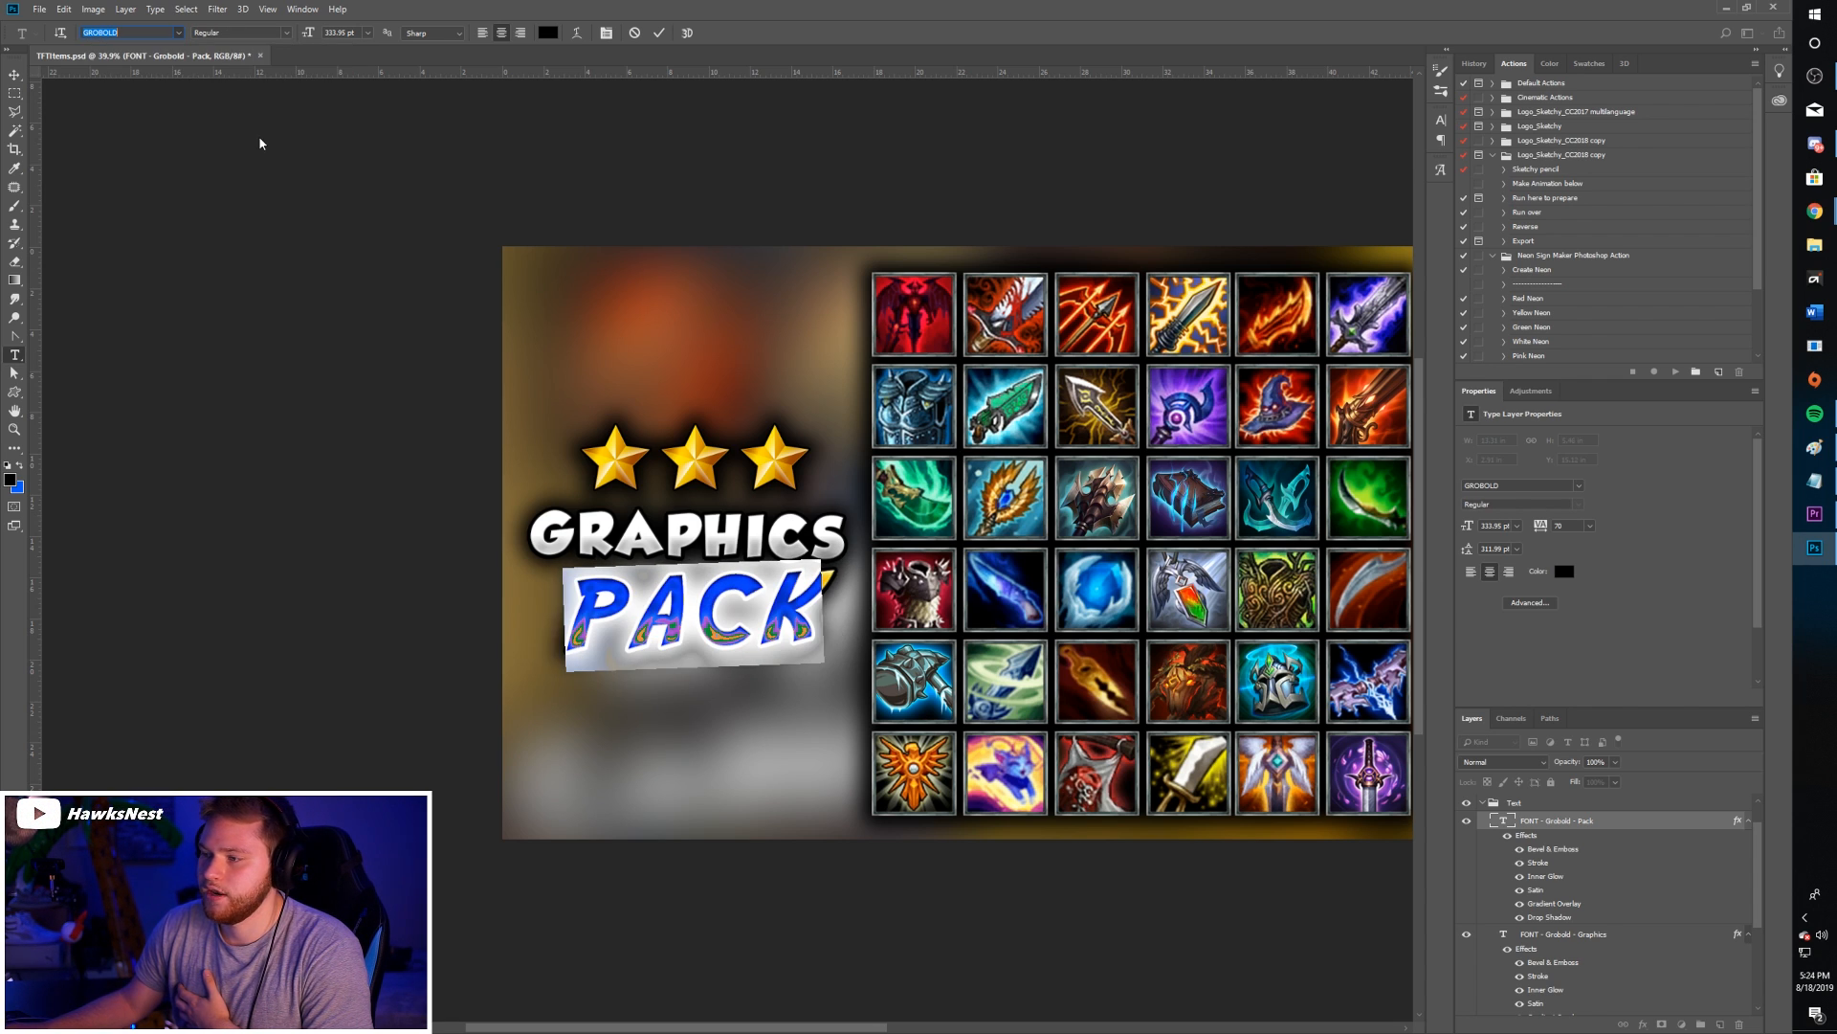
left_click(658, 32)
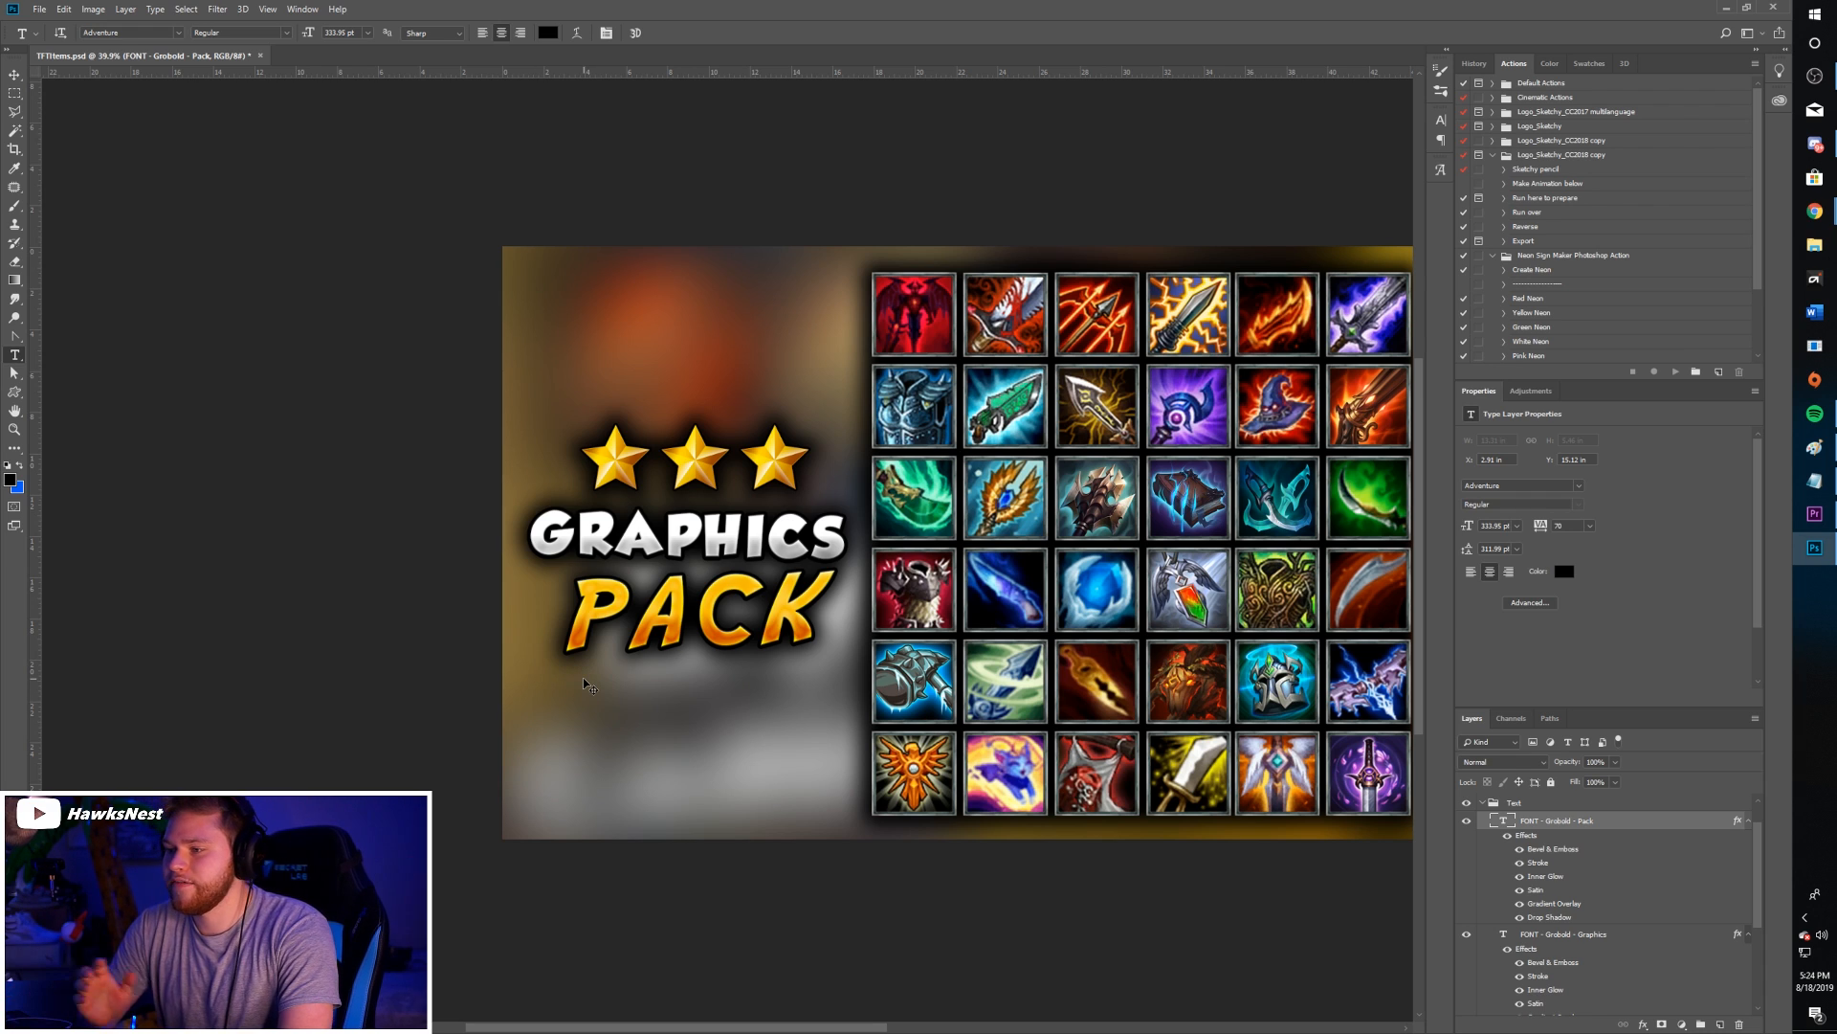
key("ctrl+z")
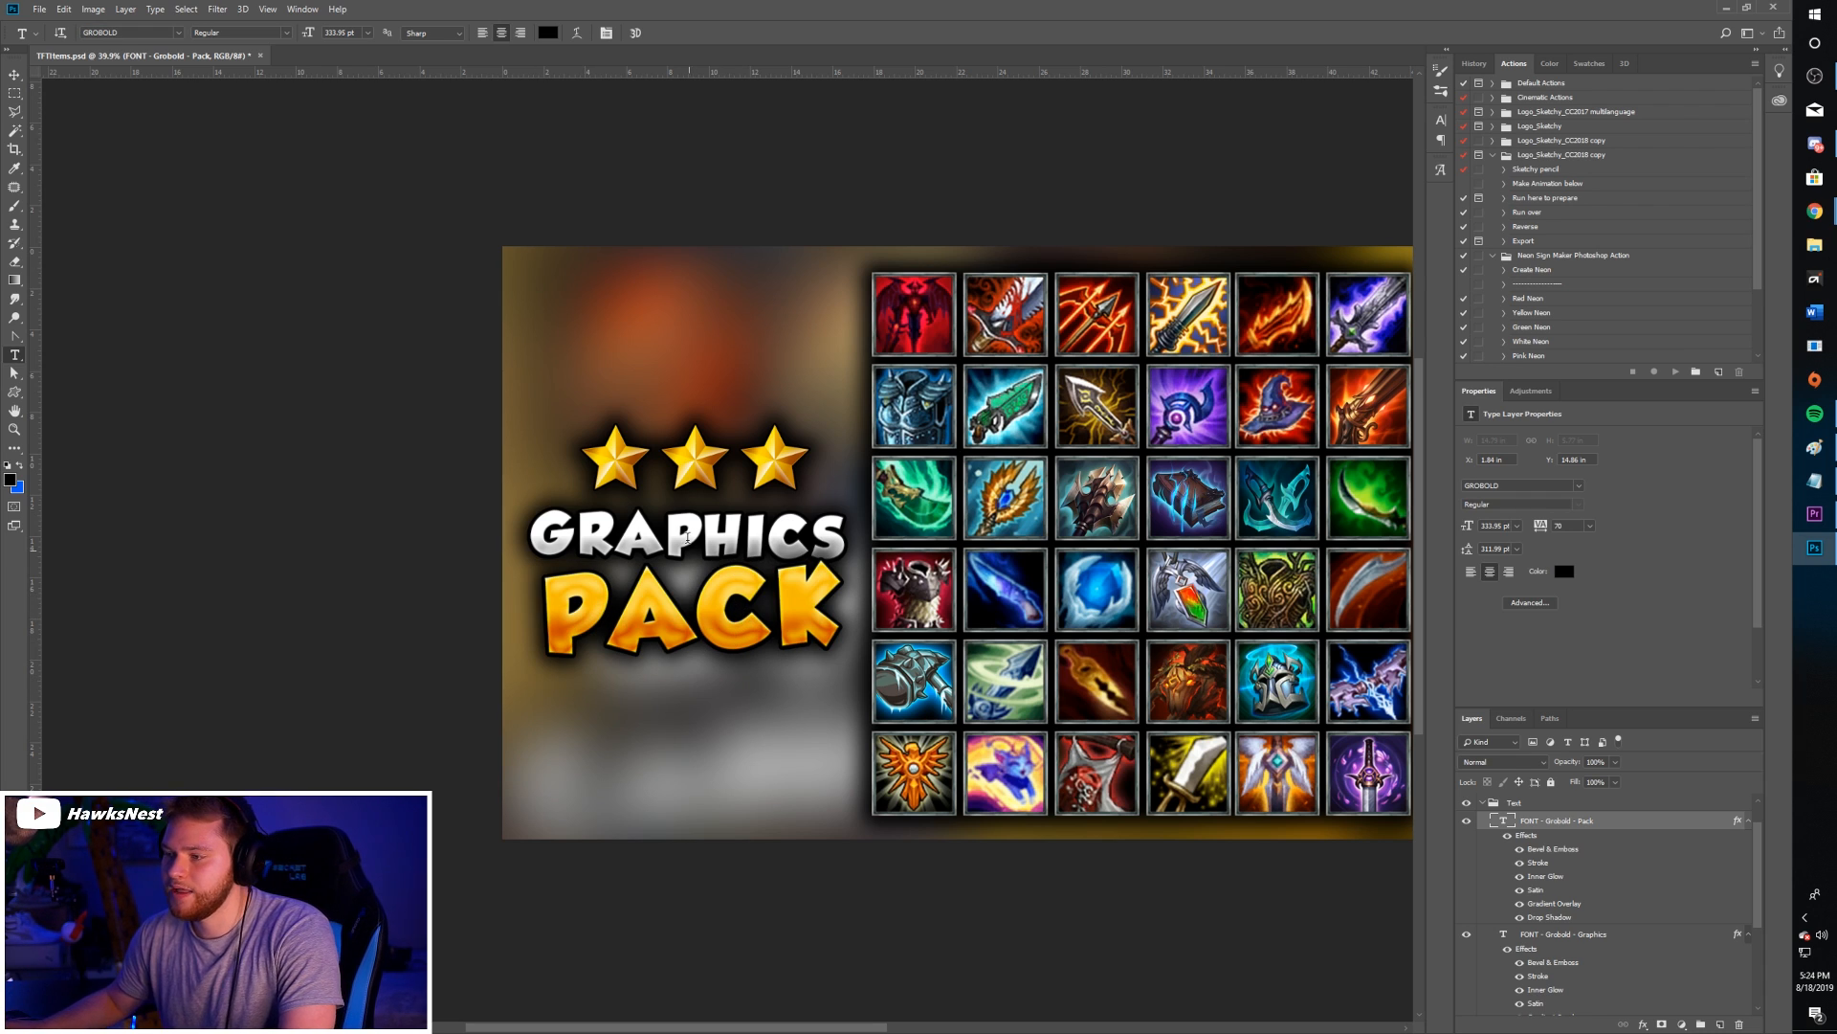
- Check the font settings of the GRAPHICS and PACK text without editing either word
left_click_drag(580, 532, 812, 534)
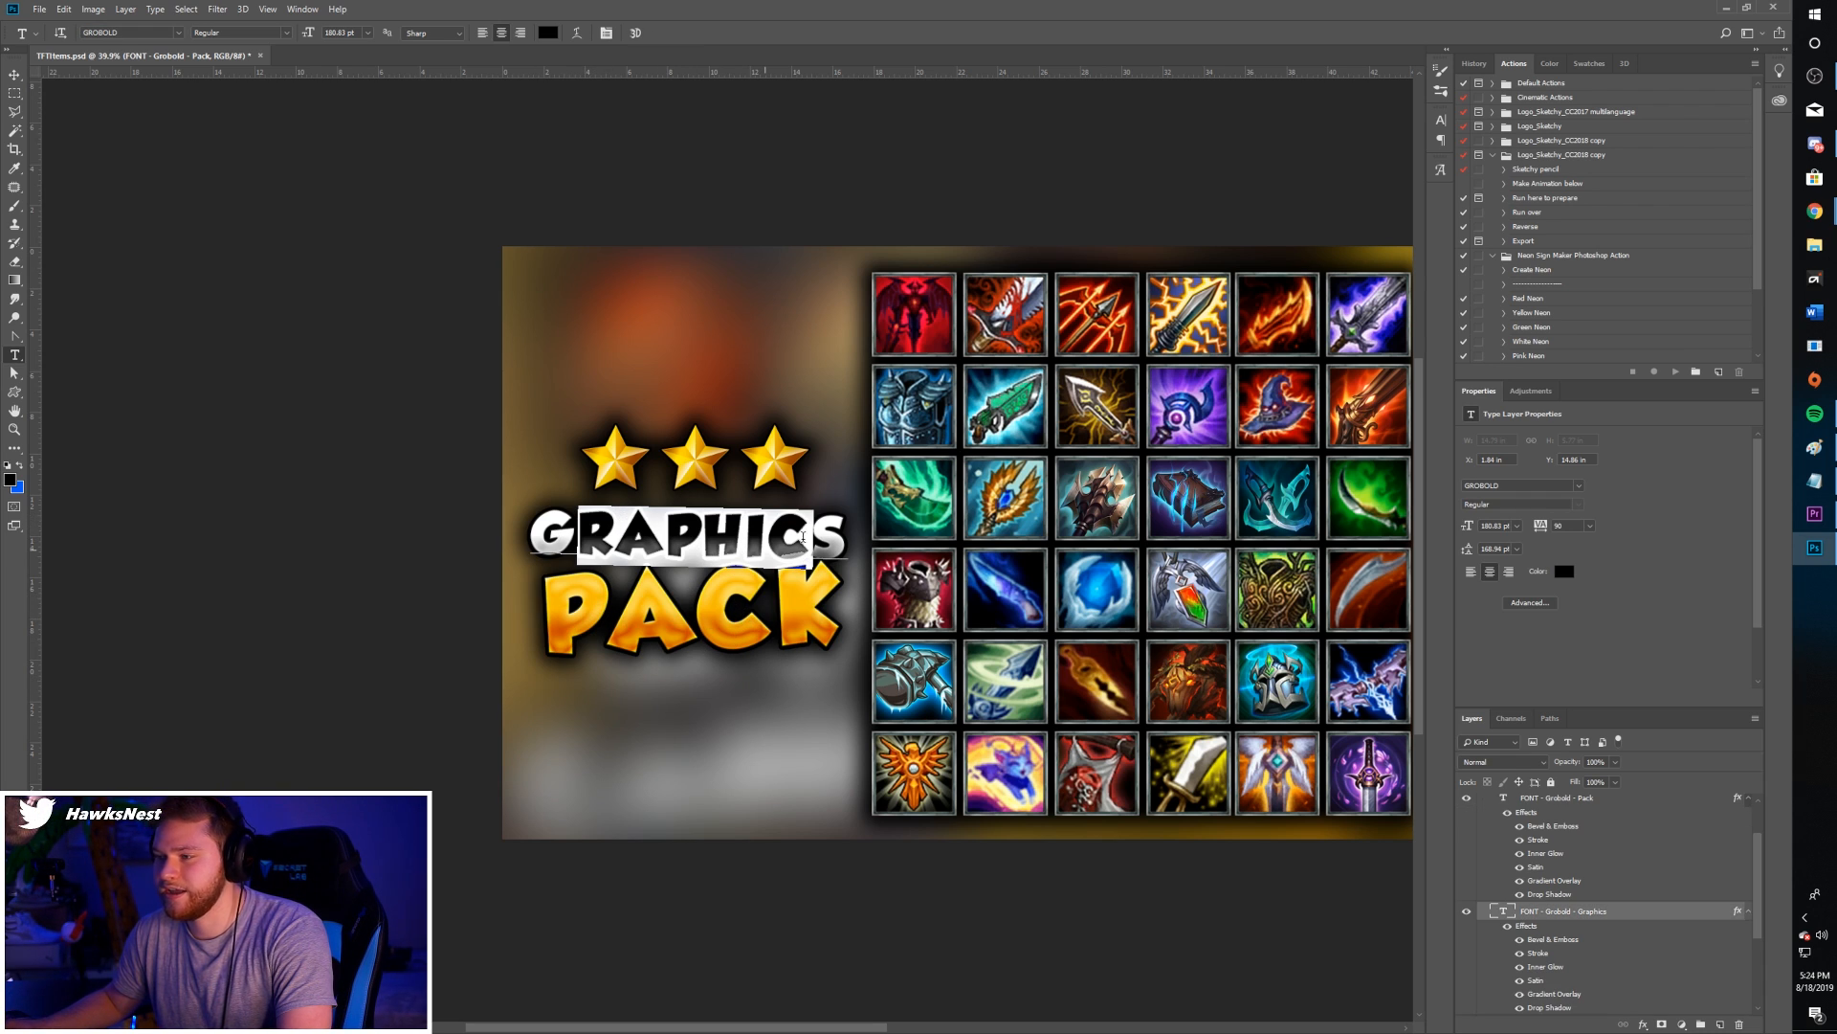
left_click(659, 32)
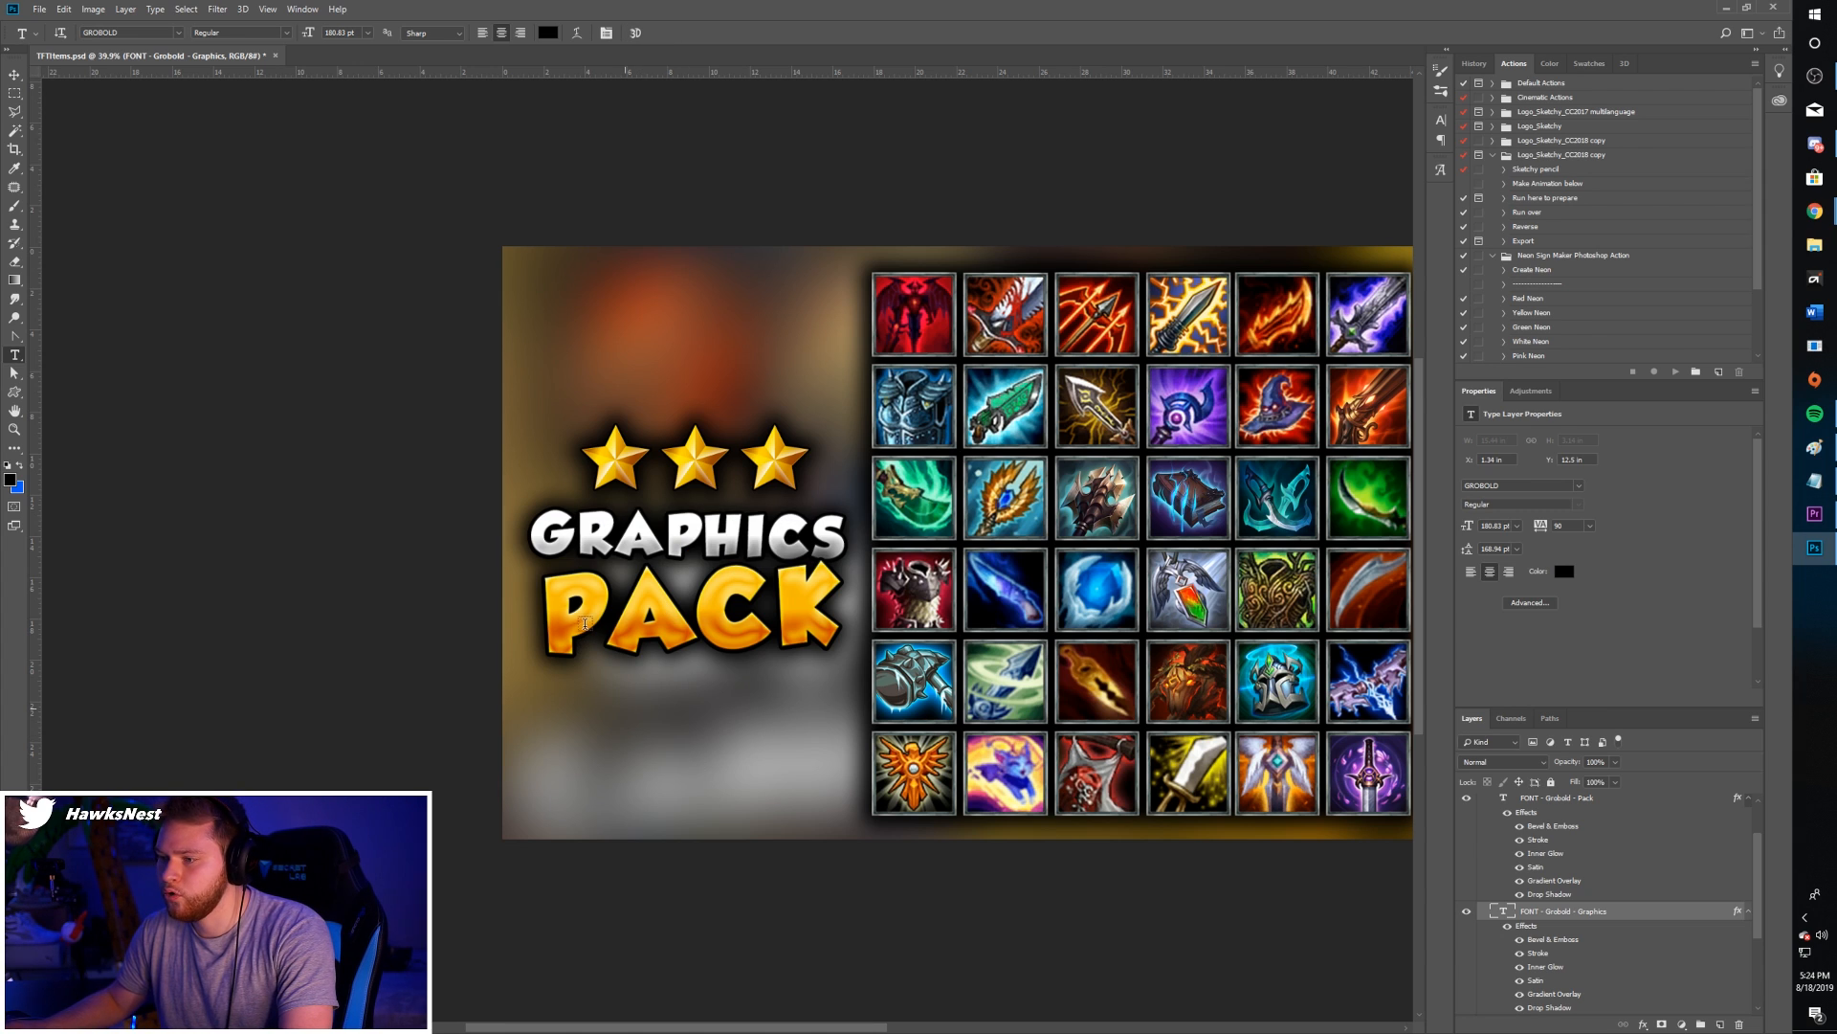
left_click_drag(547, 614, 831, 616)
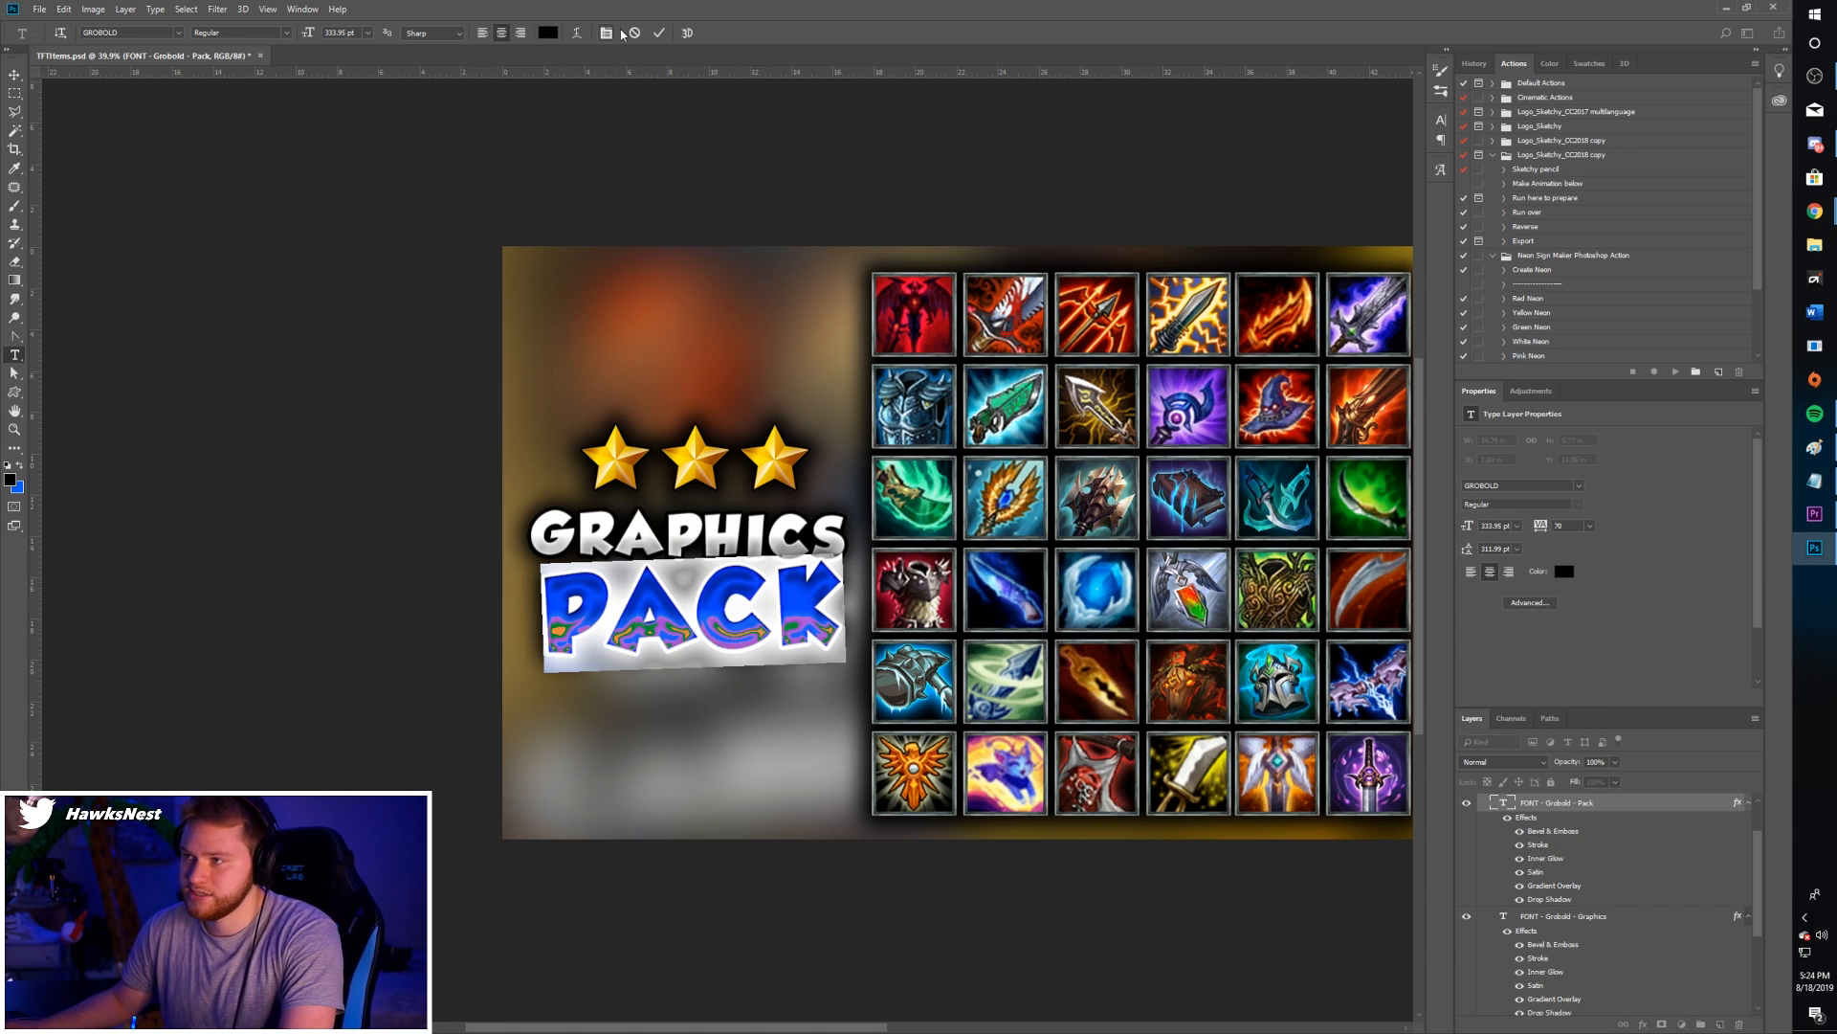
left_click(658, 32)
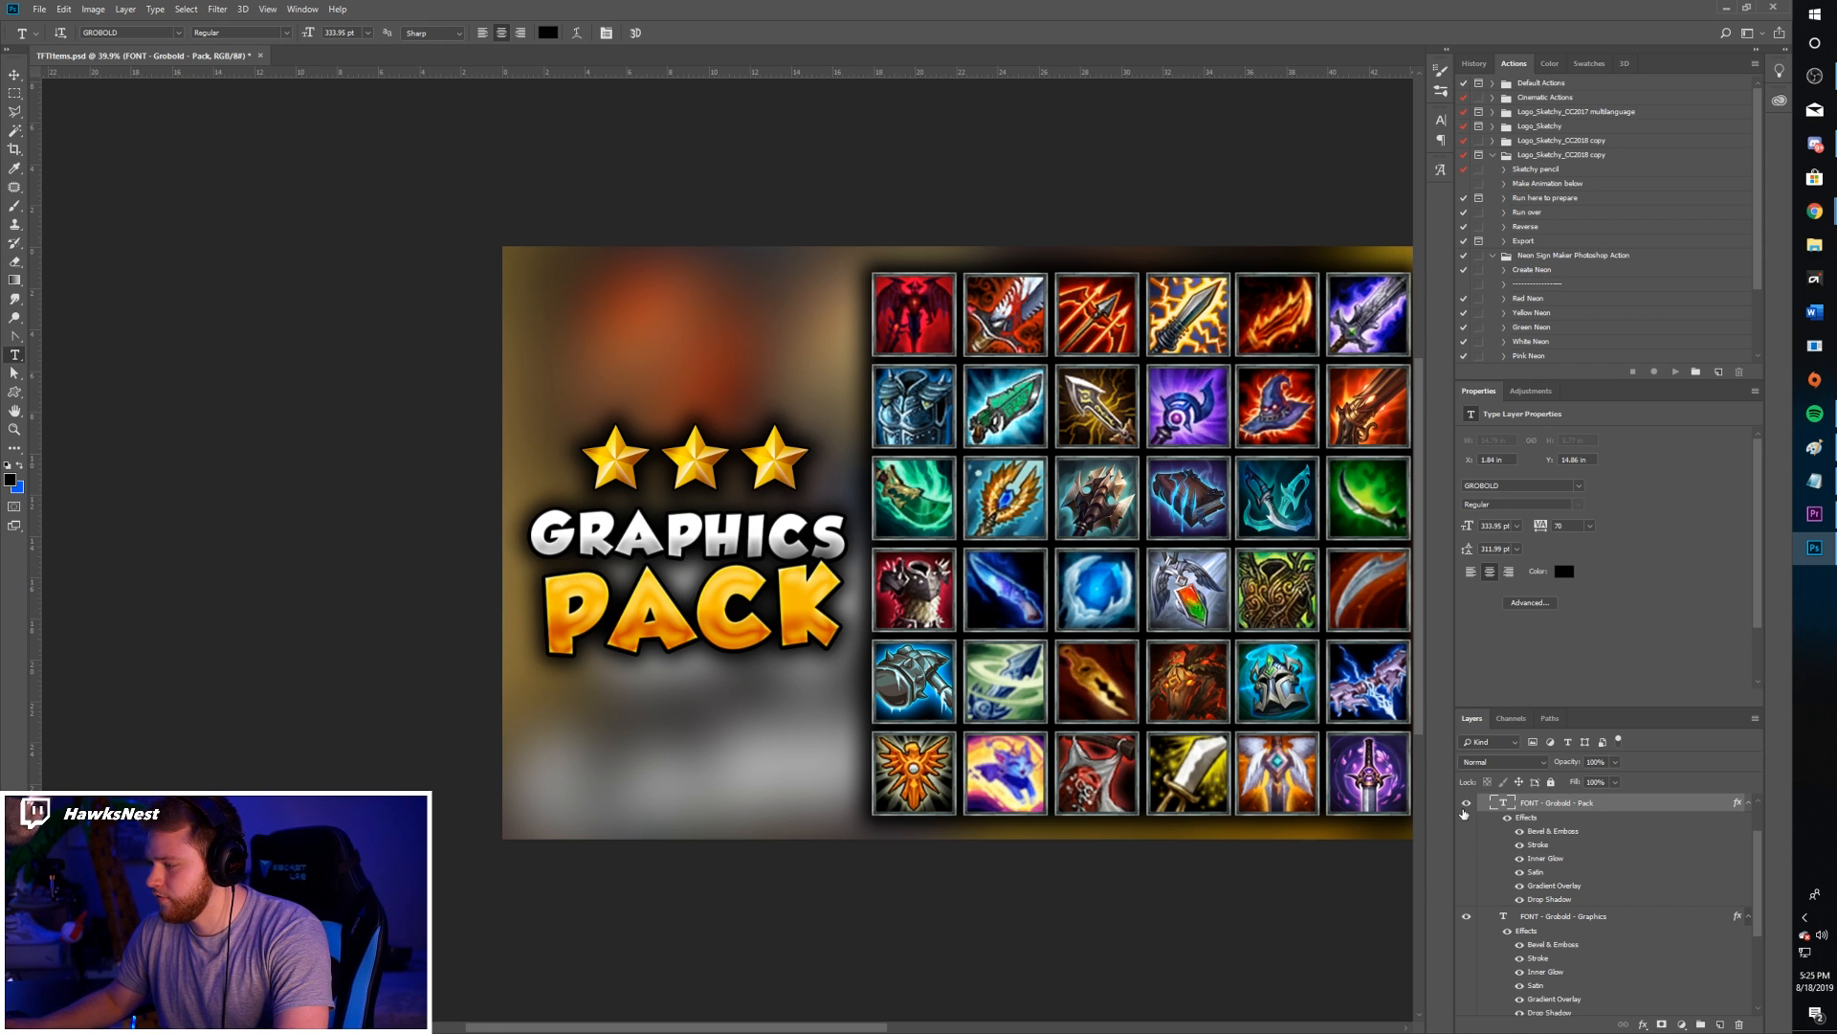
- Compare the PACK text with and without the layer itself and its Gradient Overlay, Satin, Stroke and Bevel & Emboss effects
left_click(1464, 806)
left_click(1464, 807)
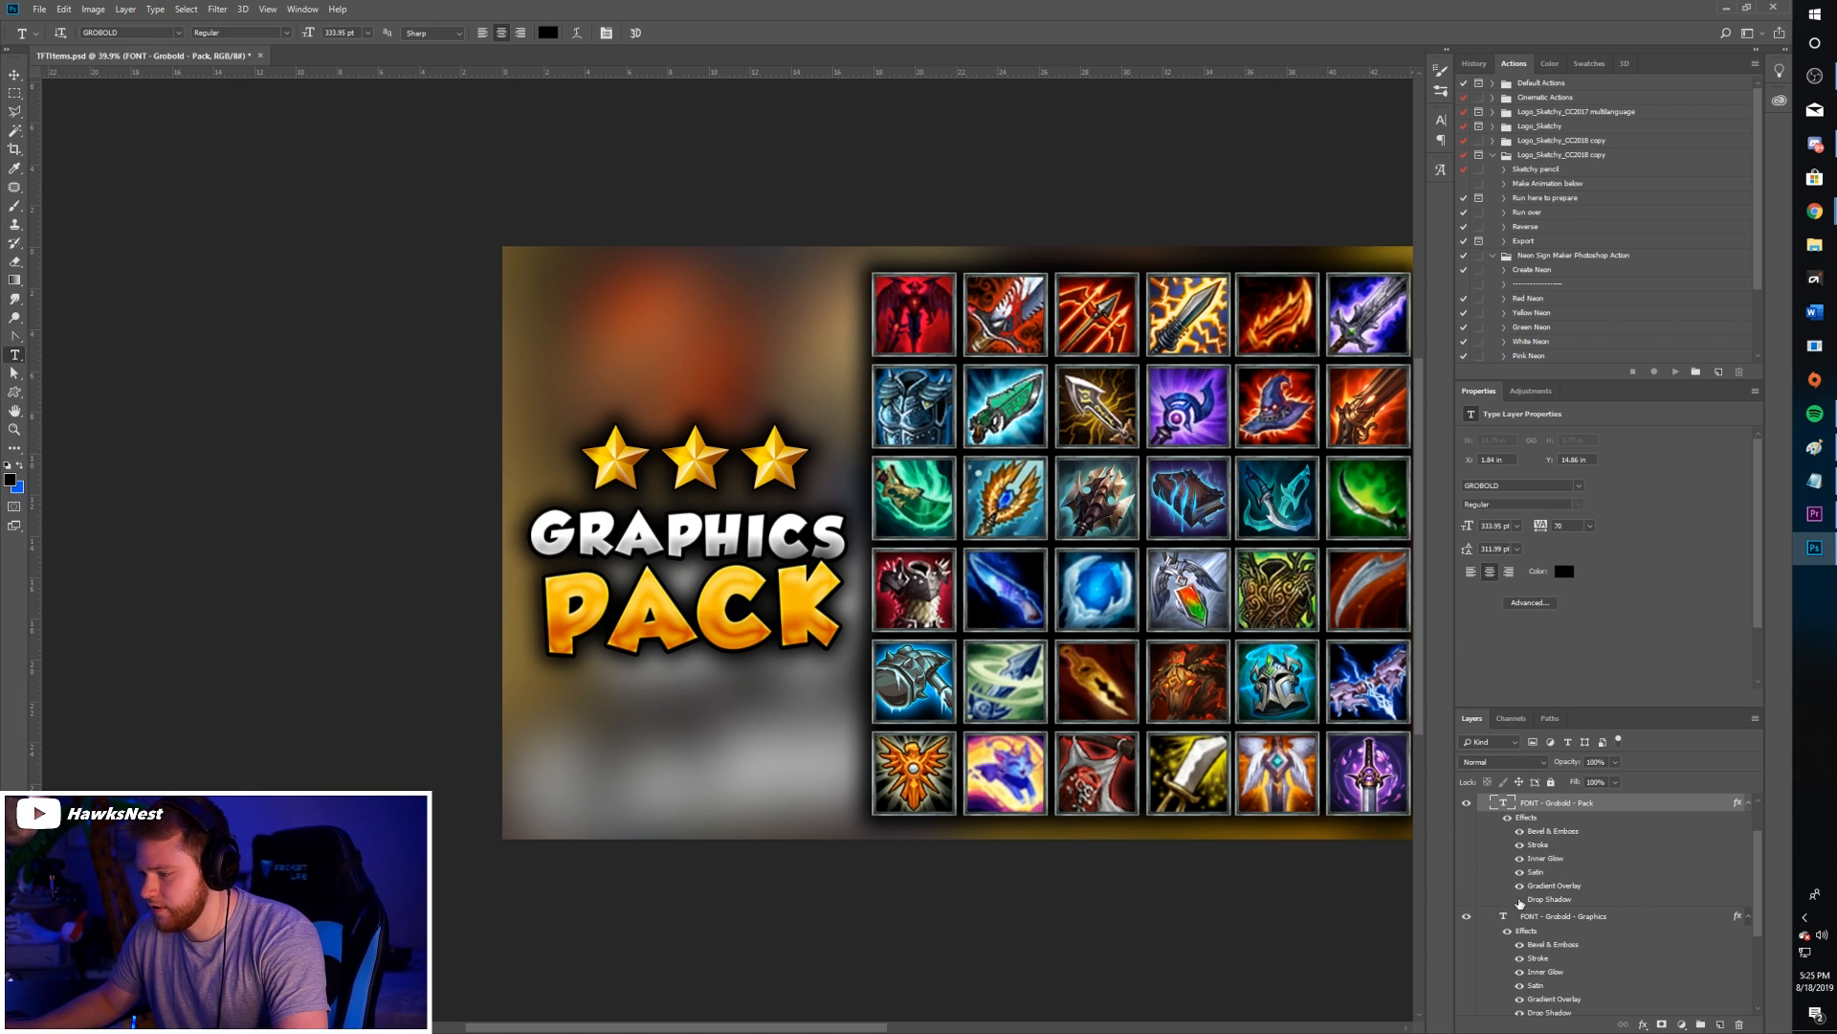
left_click(1521, 888)
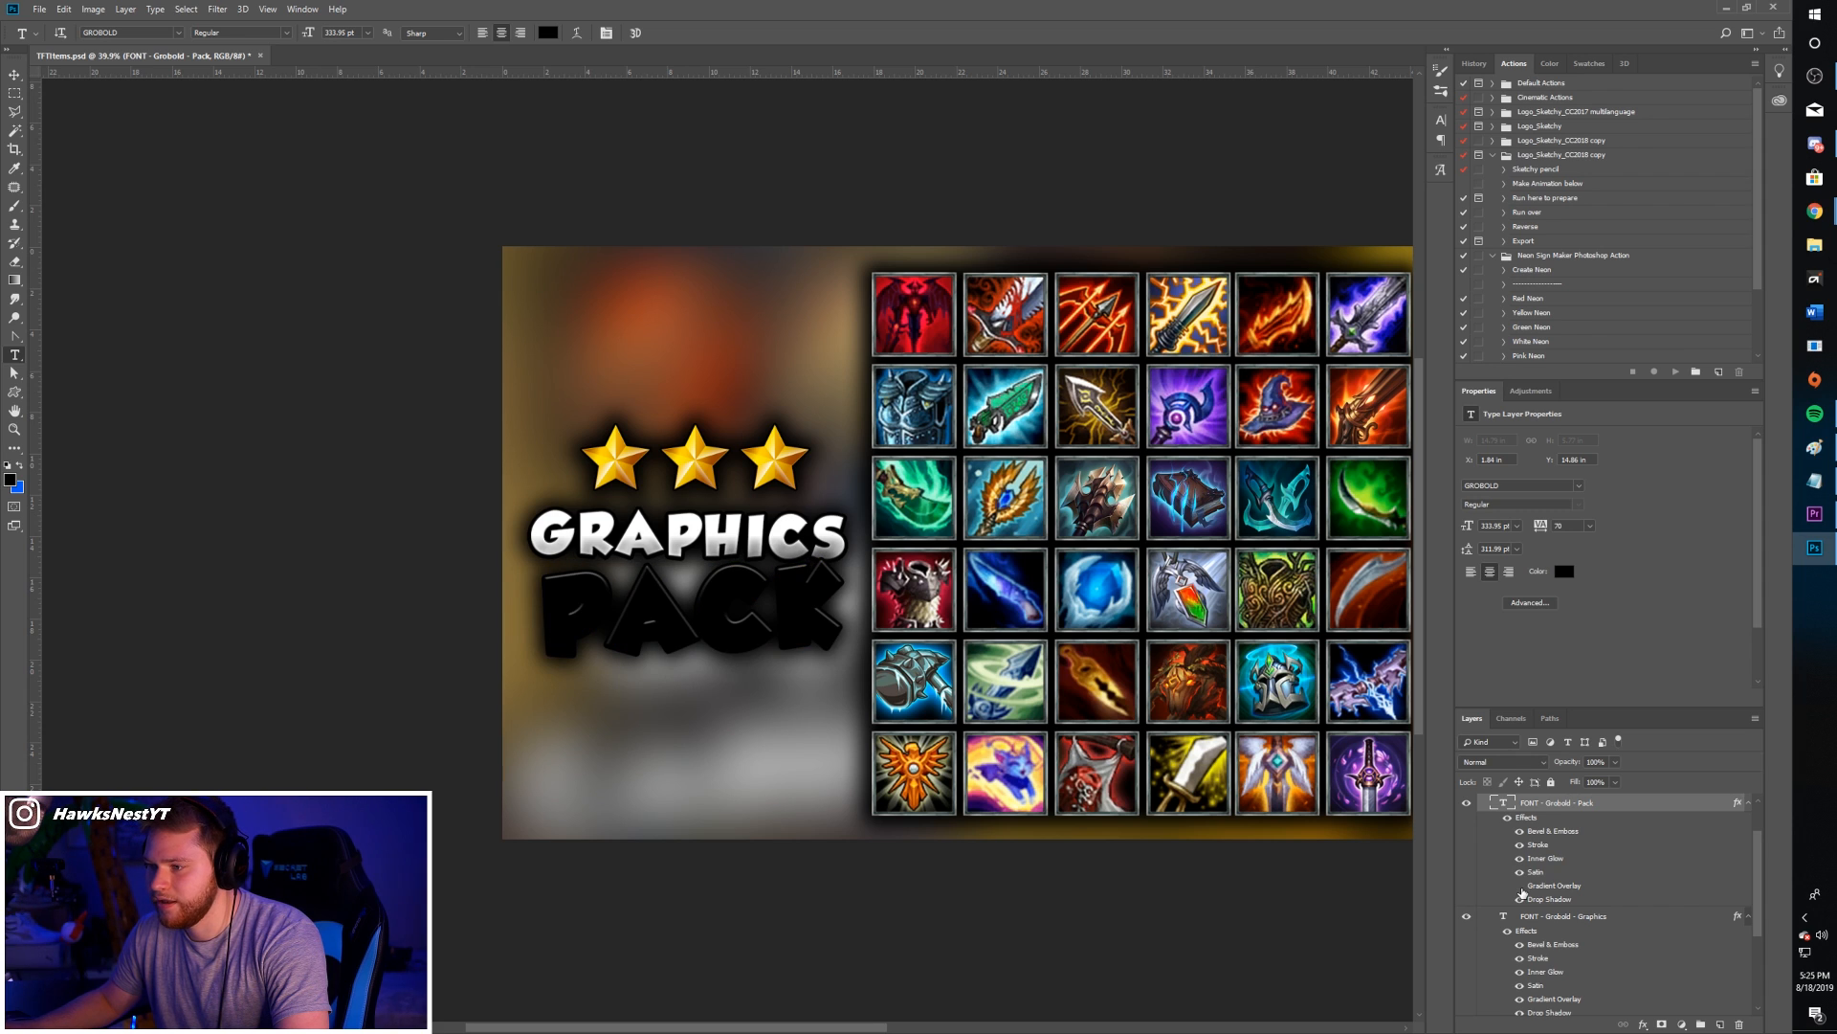
left_click(1521, 888)
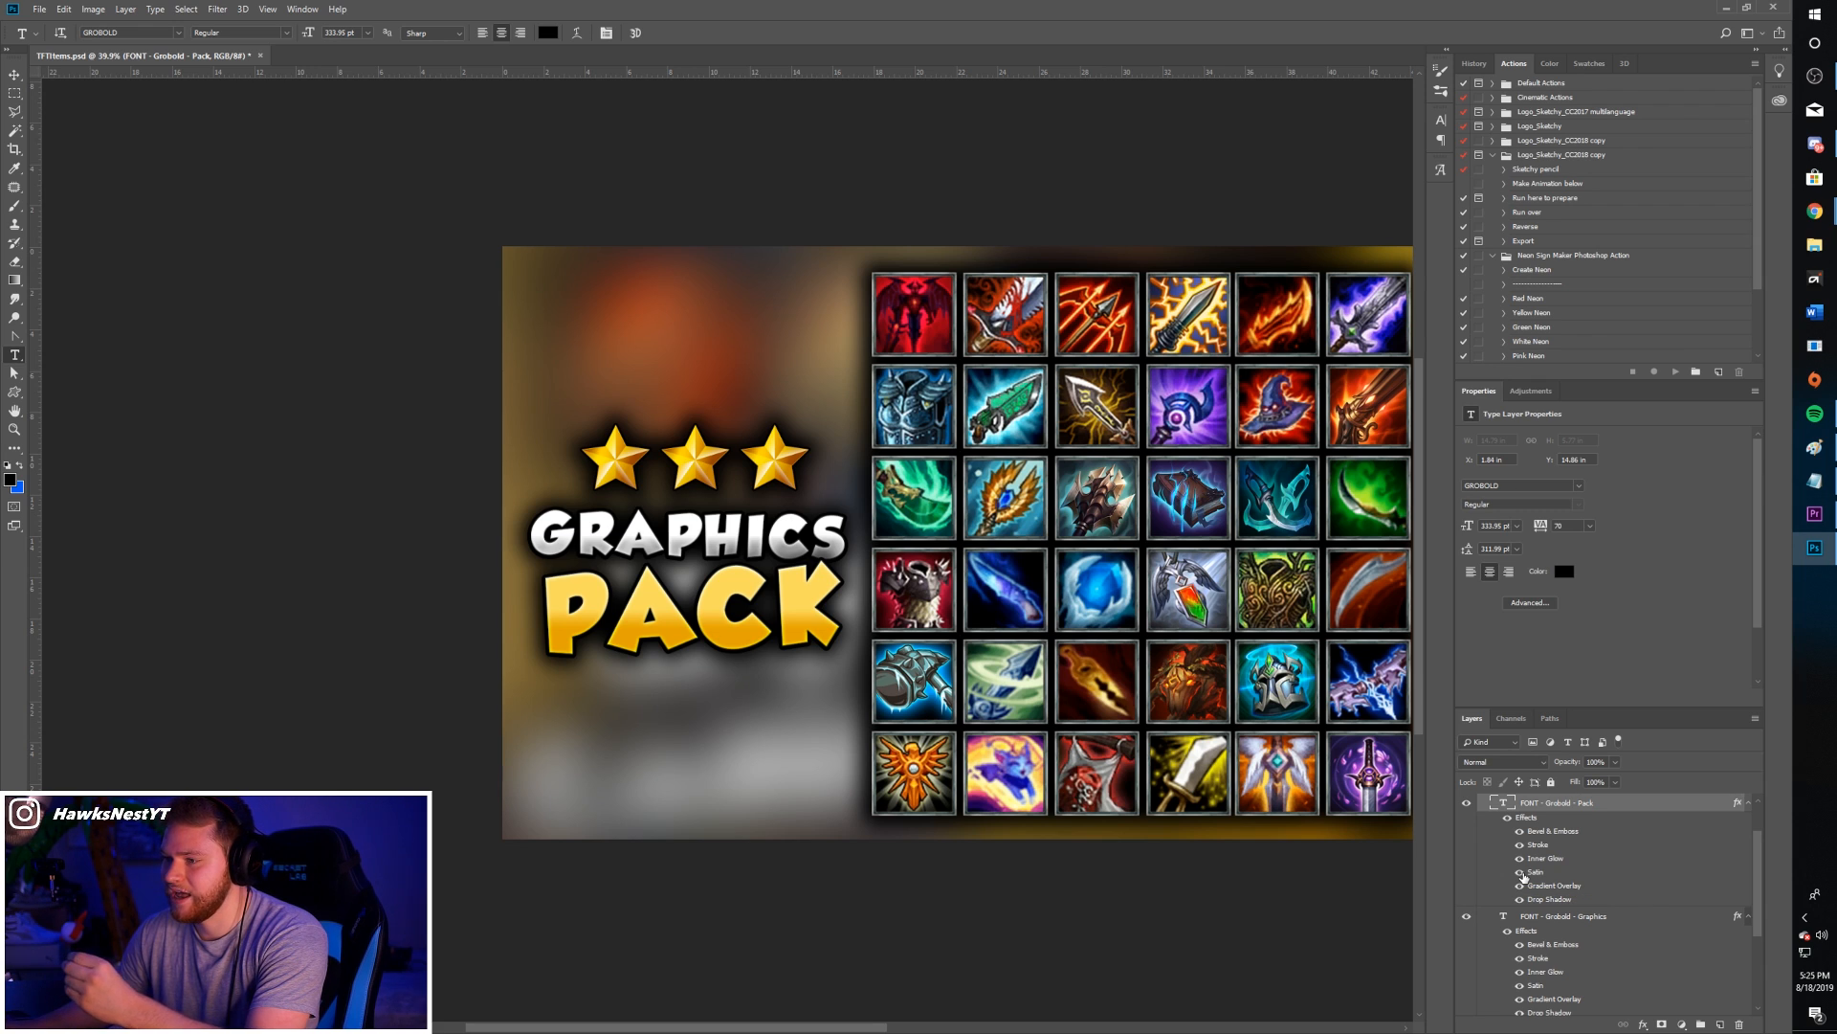
left_click(1521, 873)
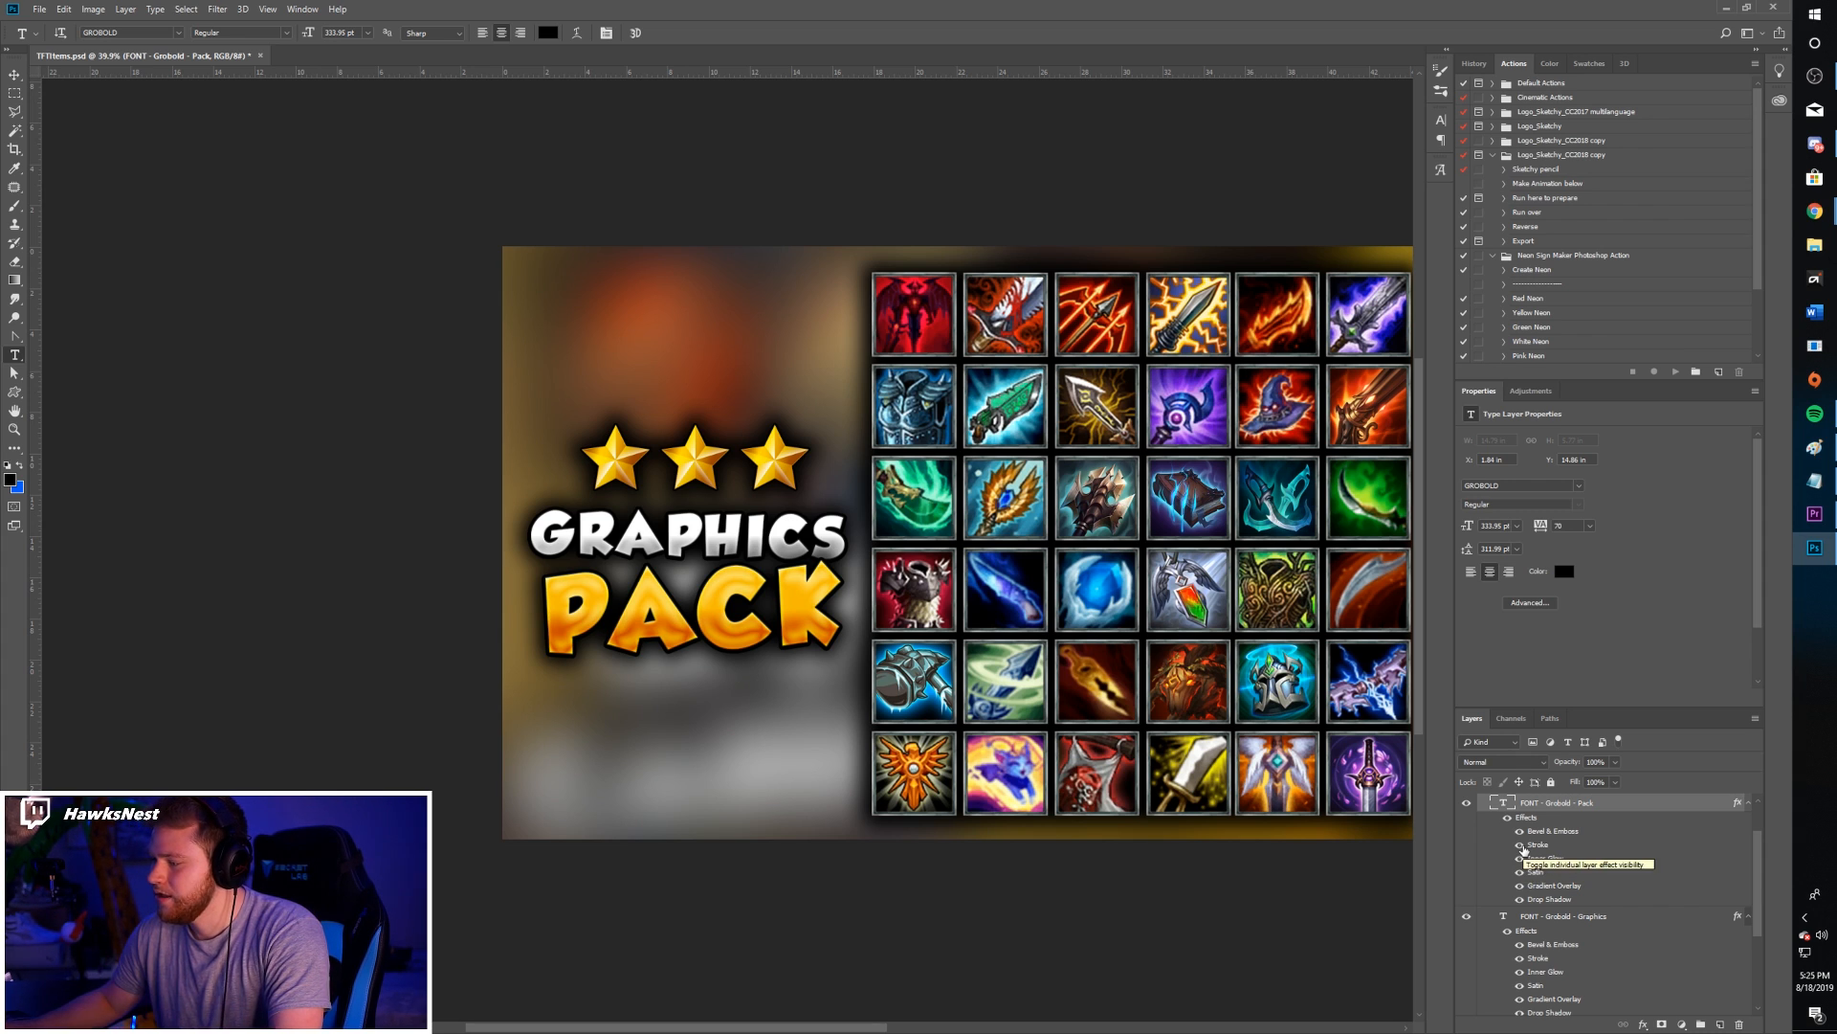
left_click(1521, 846)
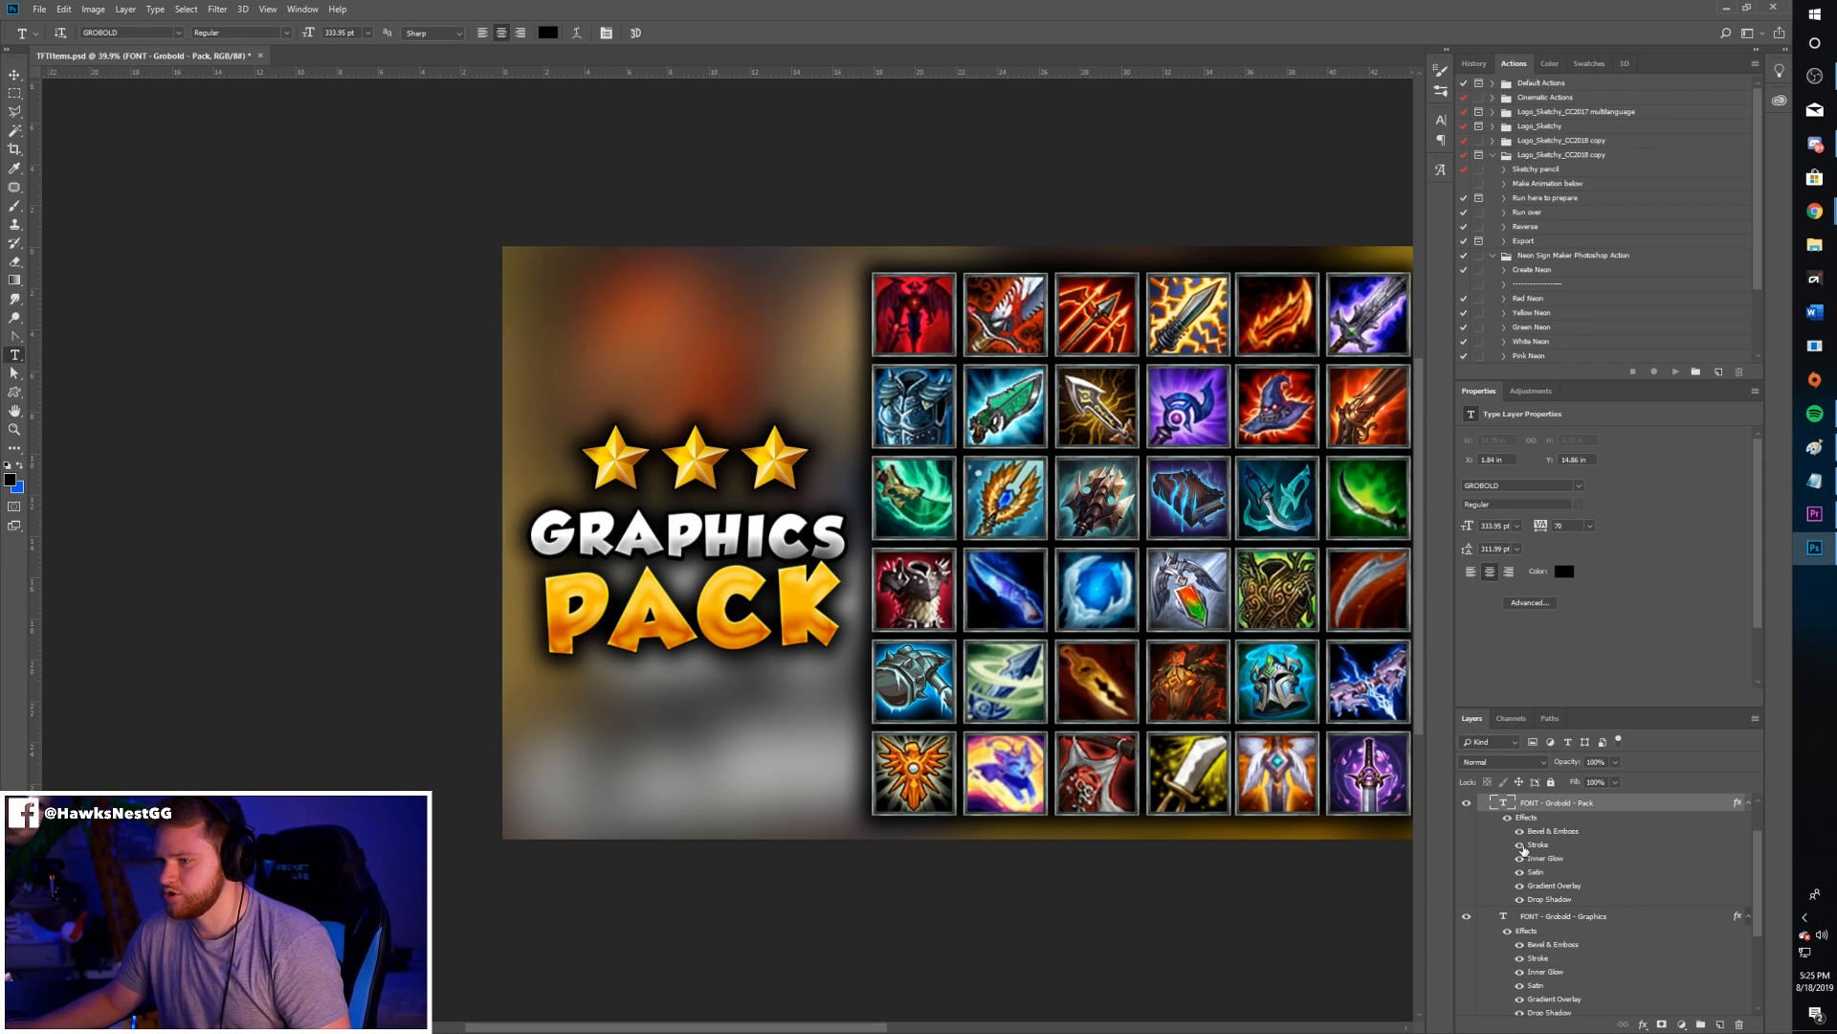
left_click(1521, 846)
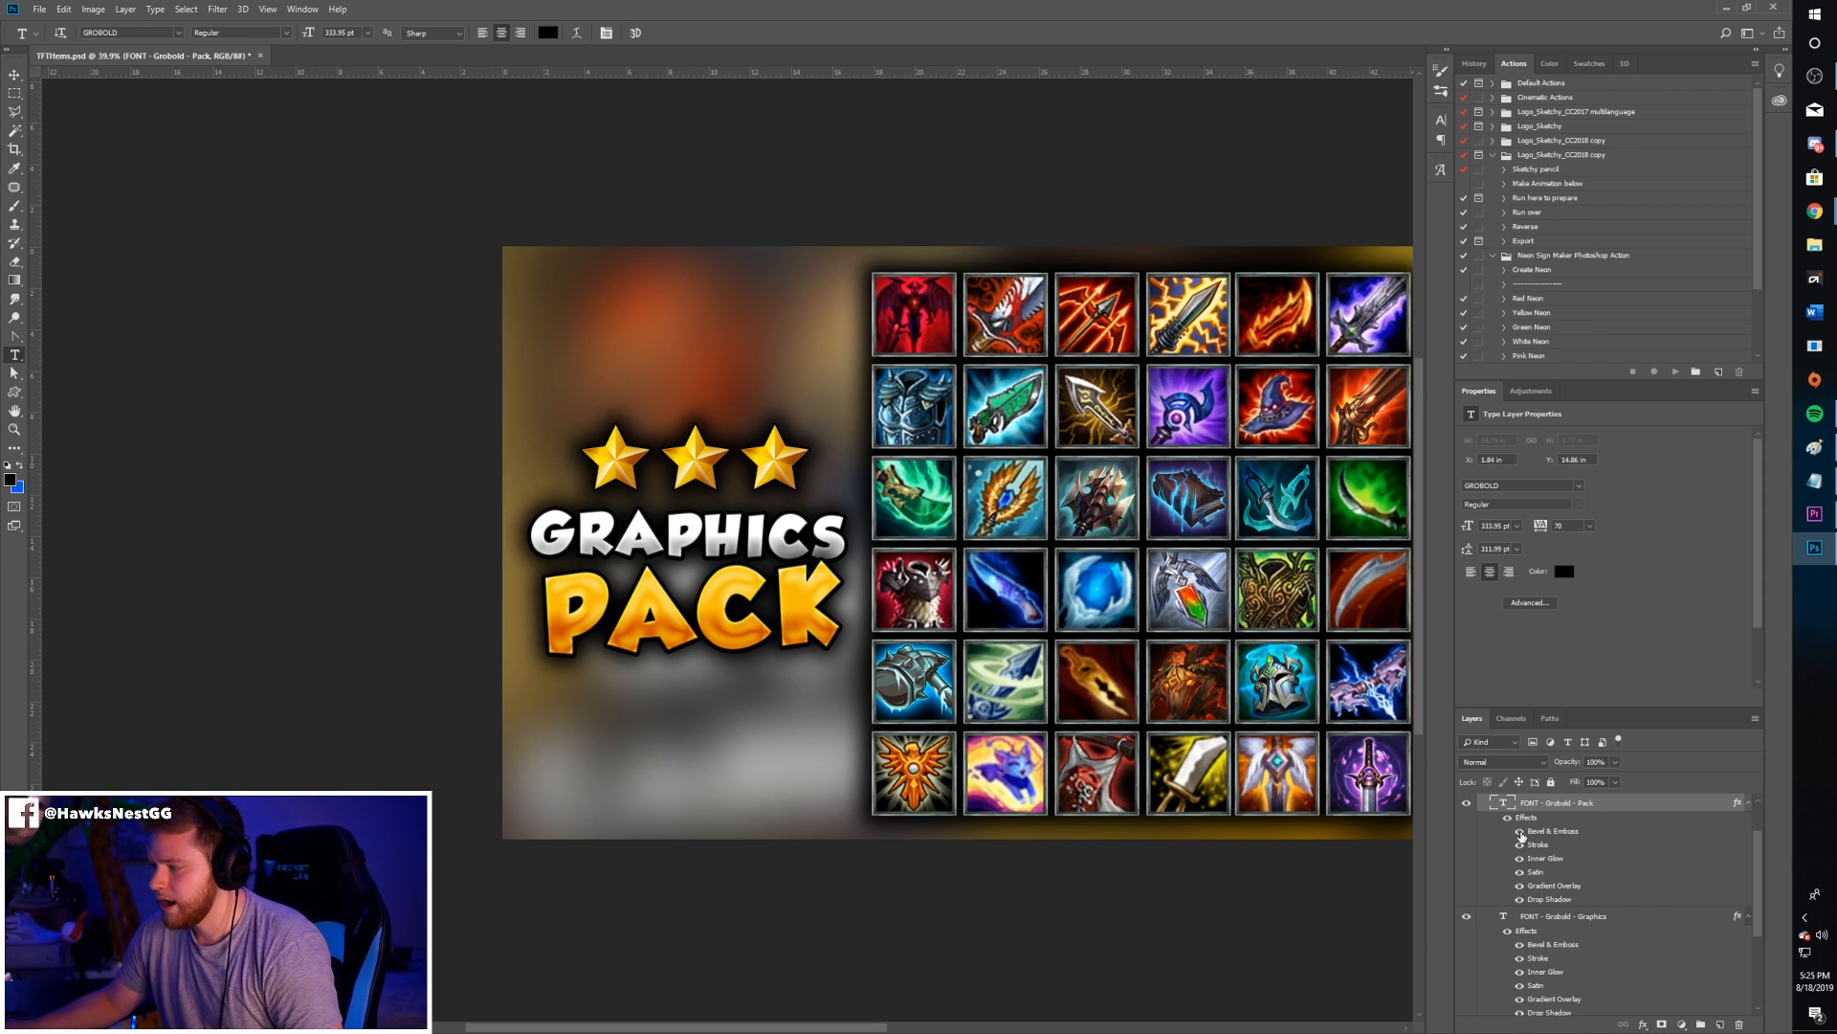
left_click(1522, 839)
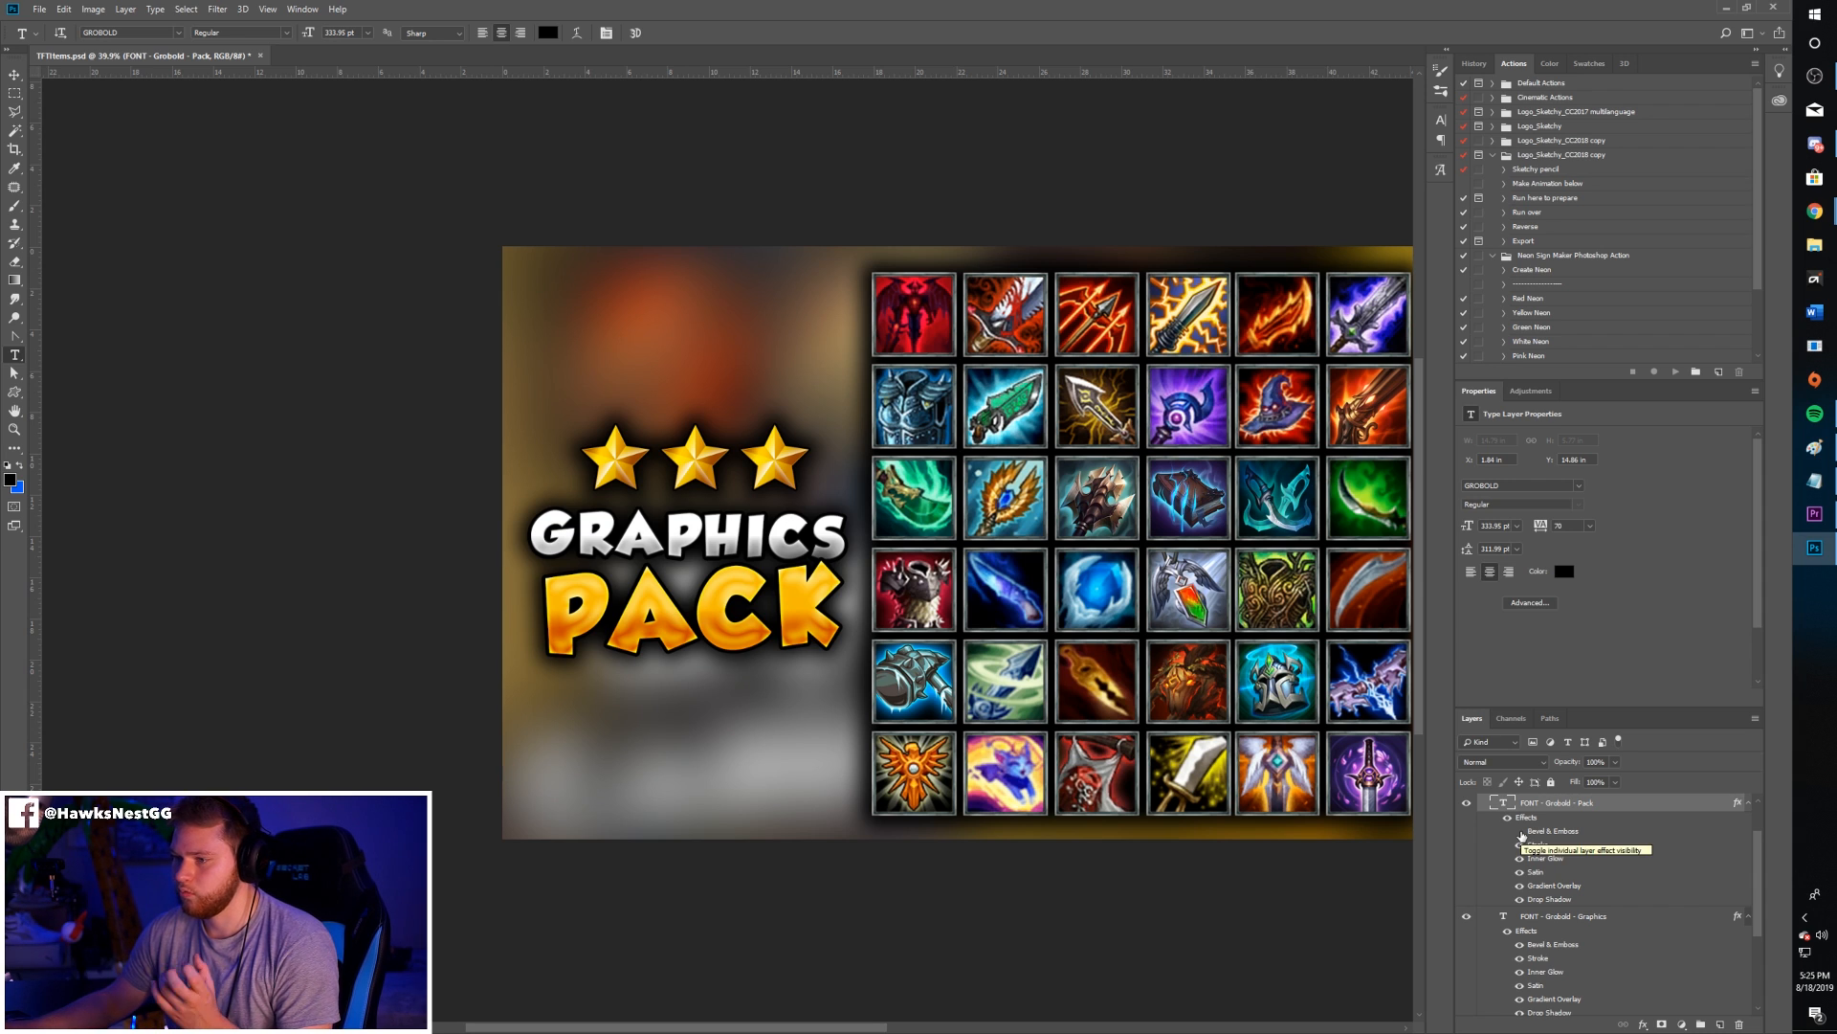
left_click(1521, 833)
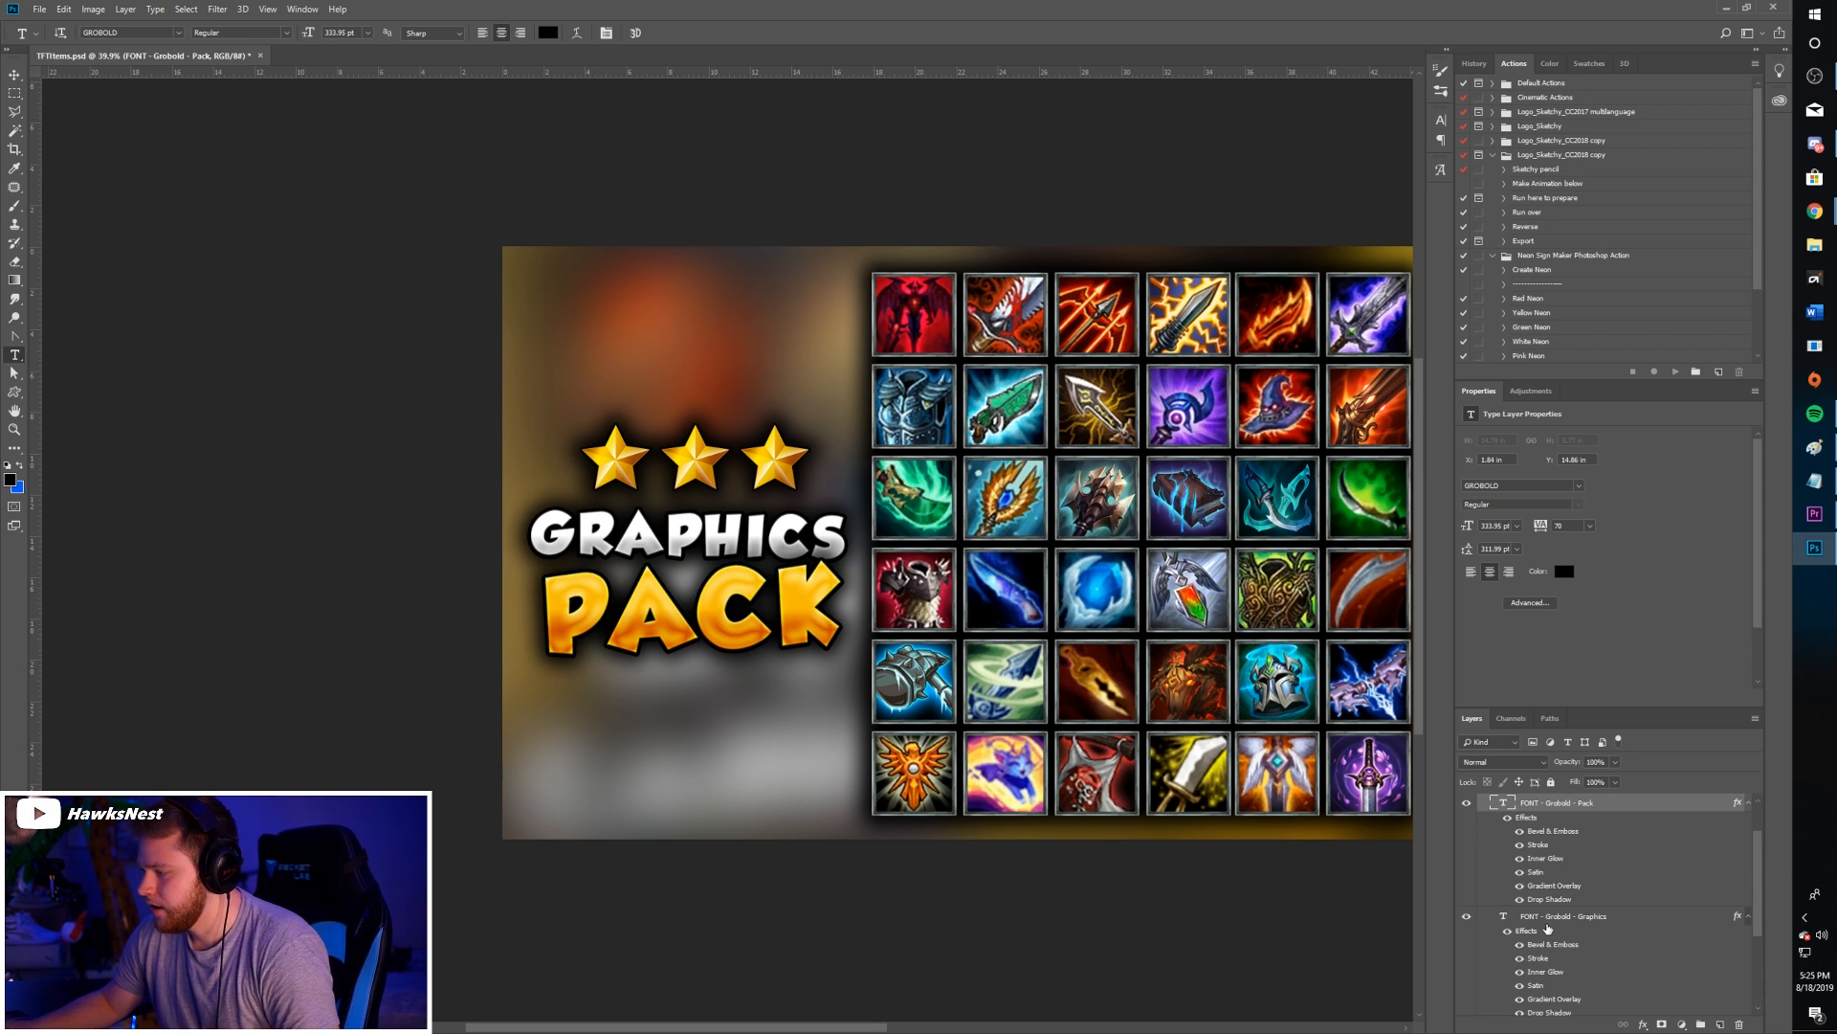
- Compare the GRAPHICS text layer shown and hidden and with its Gradient Overlay off and on, and collapse the Text group
scroll(1543, 847, "down", 2)
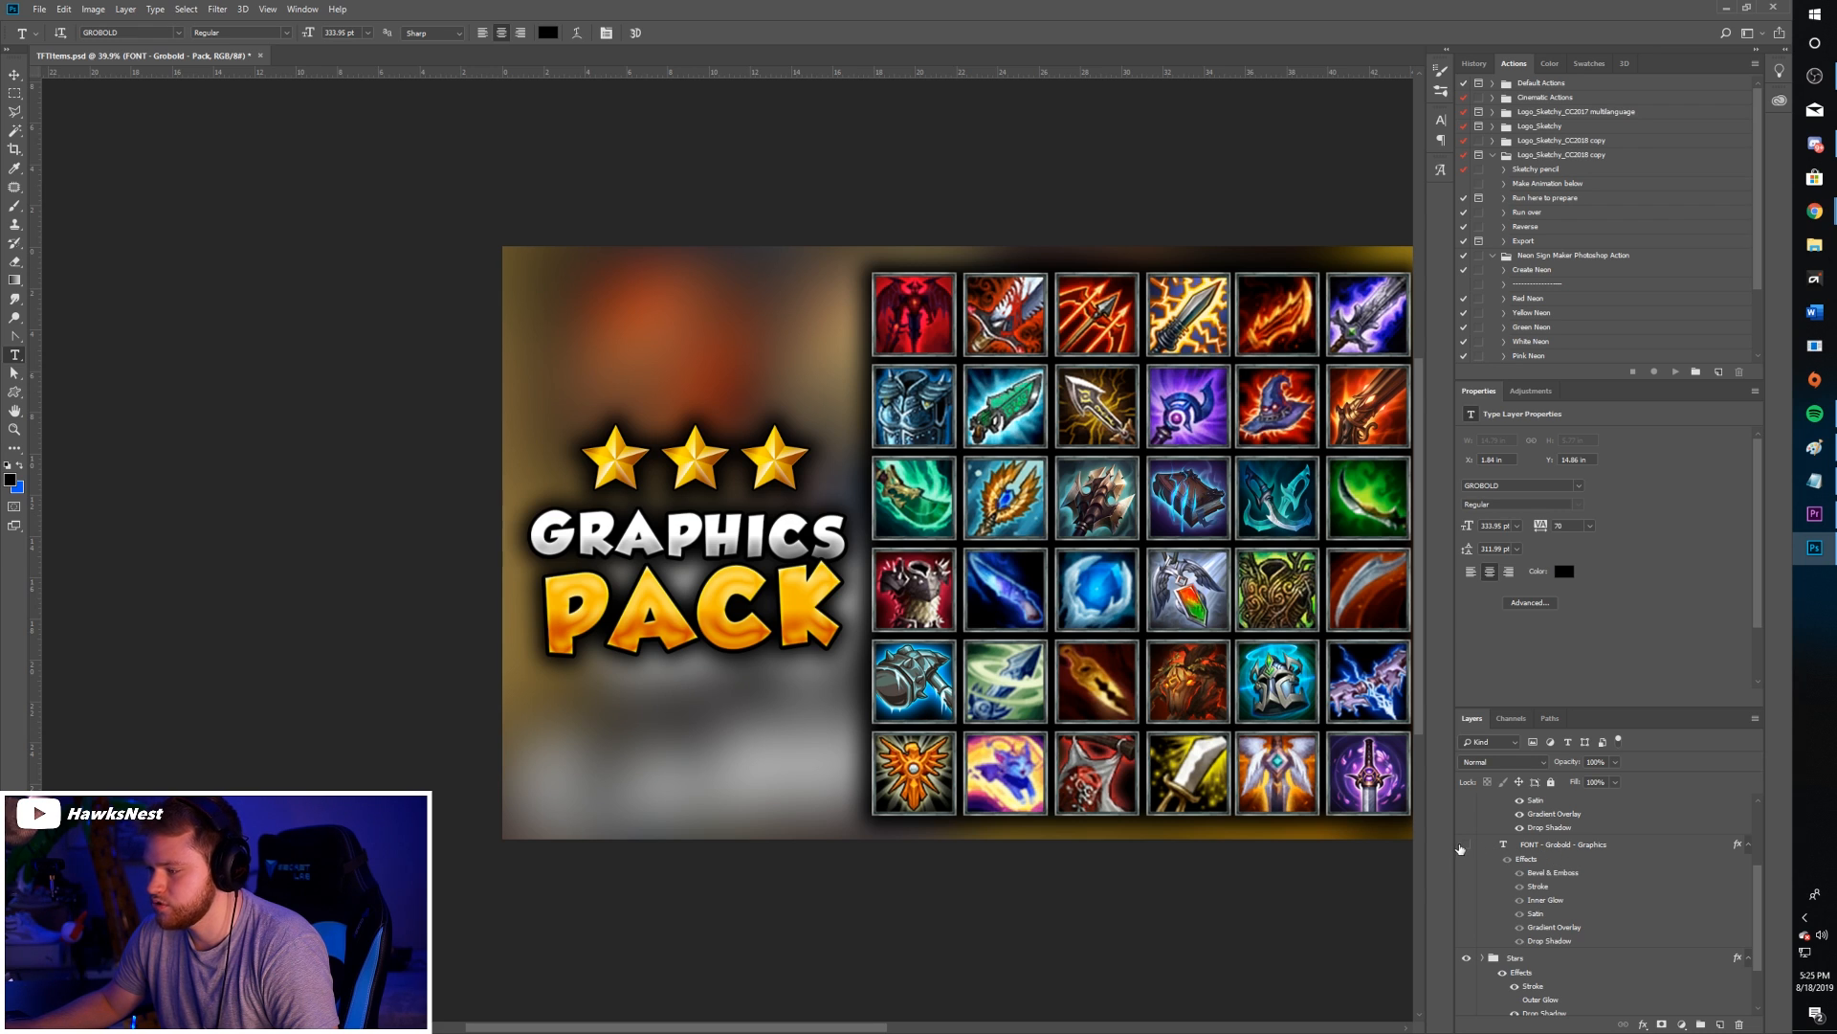
left_click(1467, 846)
left_click(1464, 850)
left_click(1557, 929)
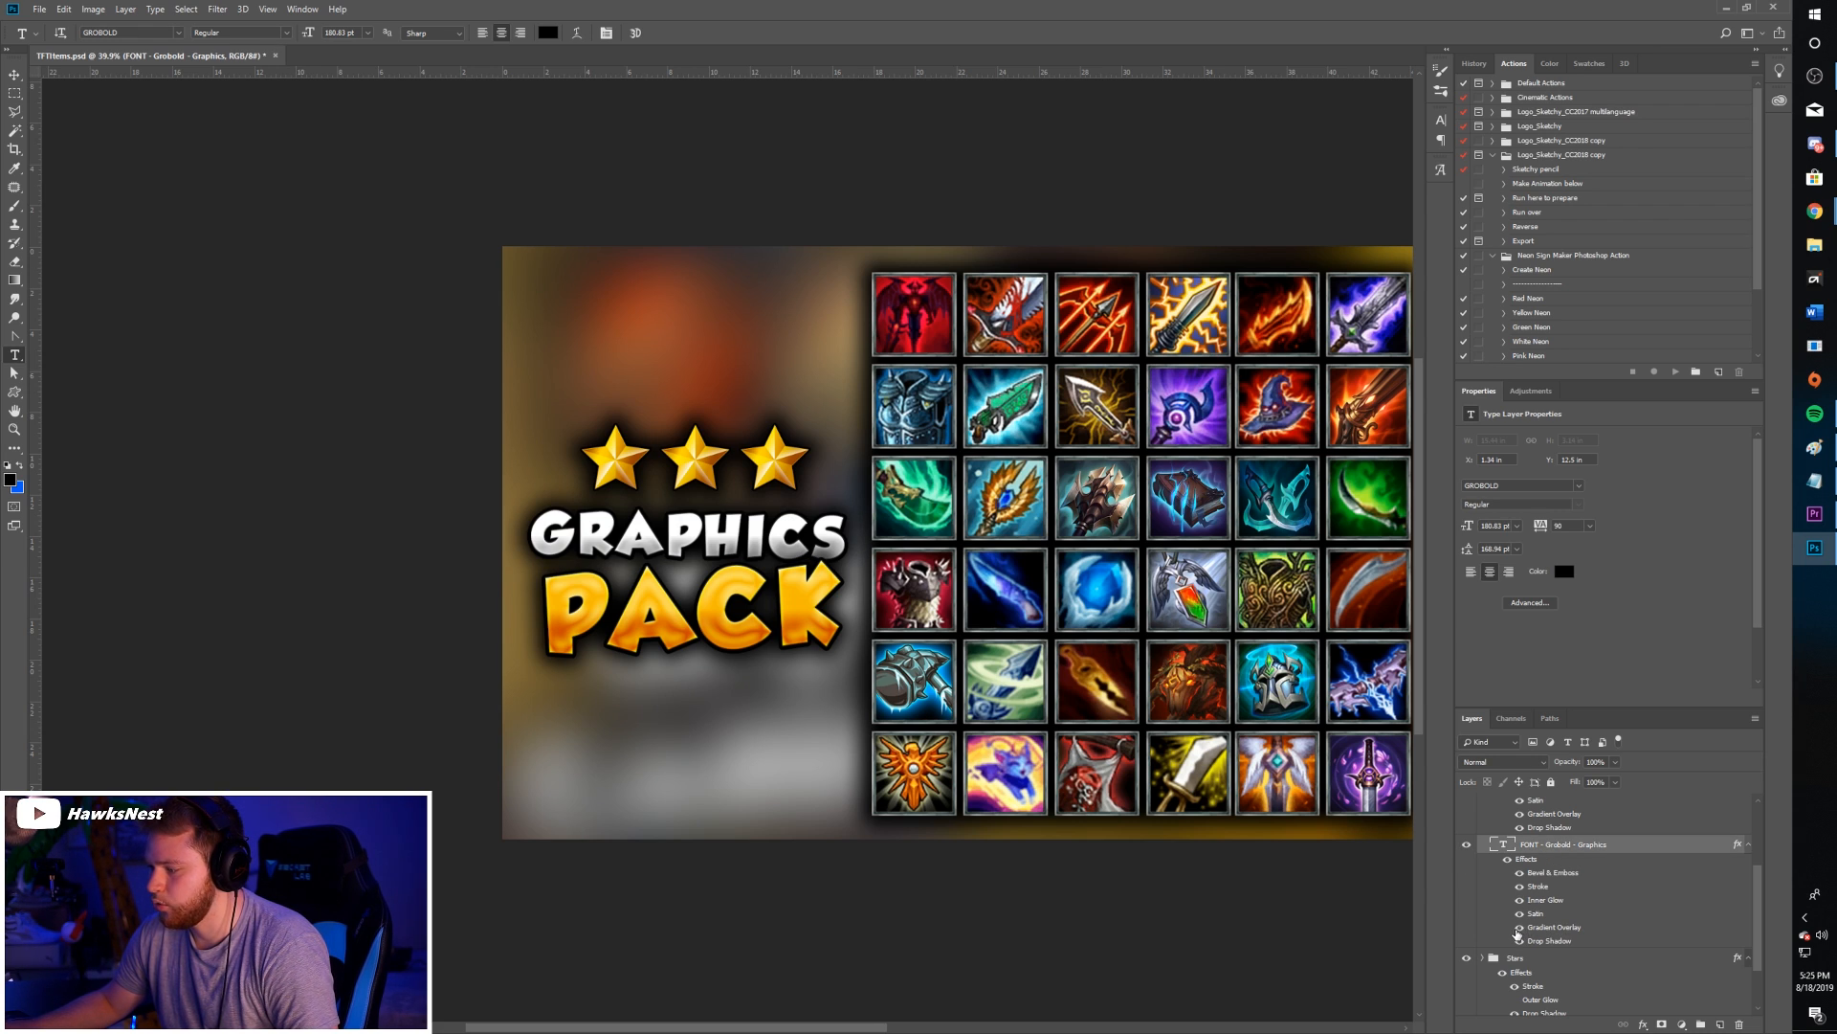
left_click(1518, 928)
left_click(1518, 928)
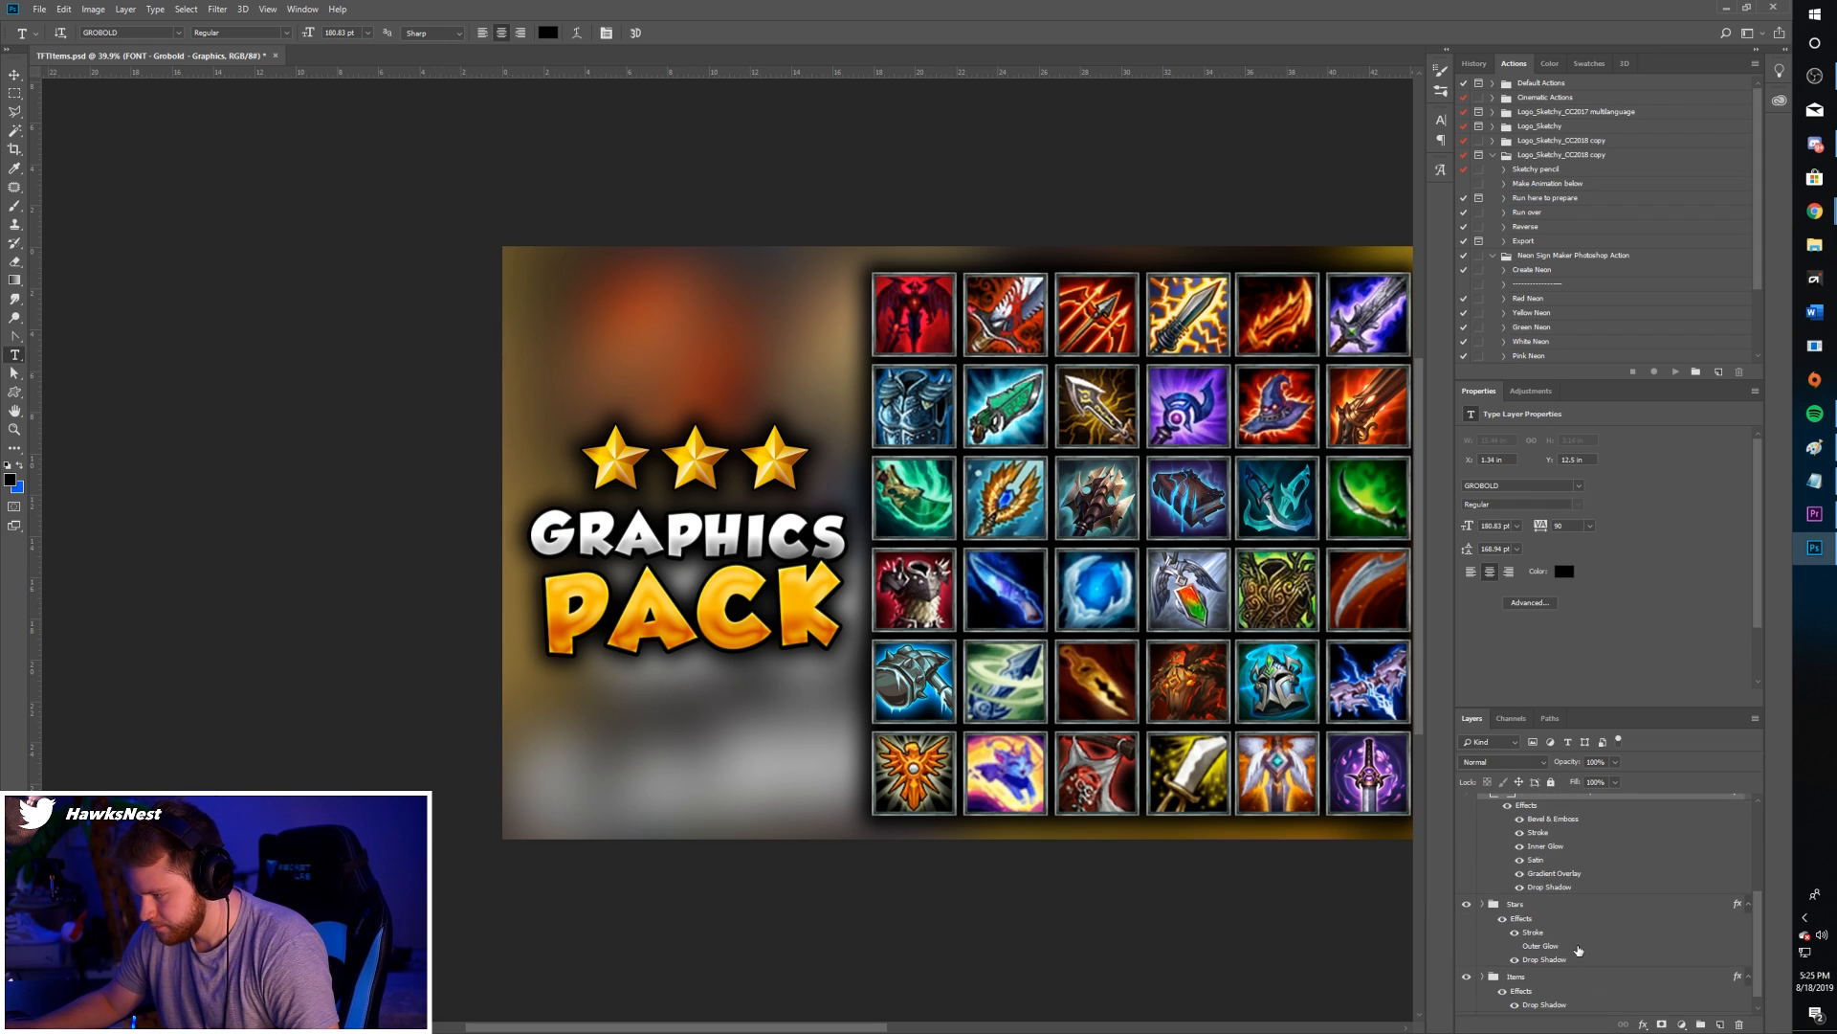
scroll(1515, 869, "up", 3)
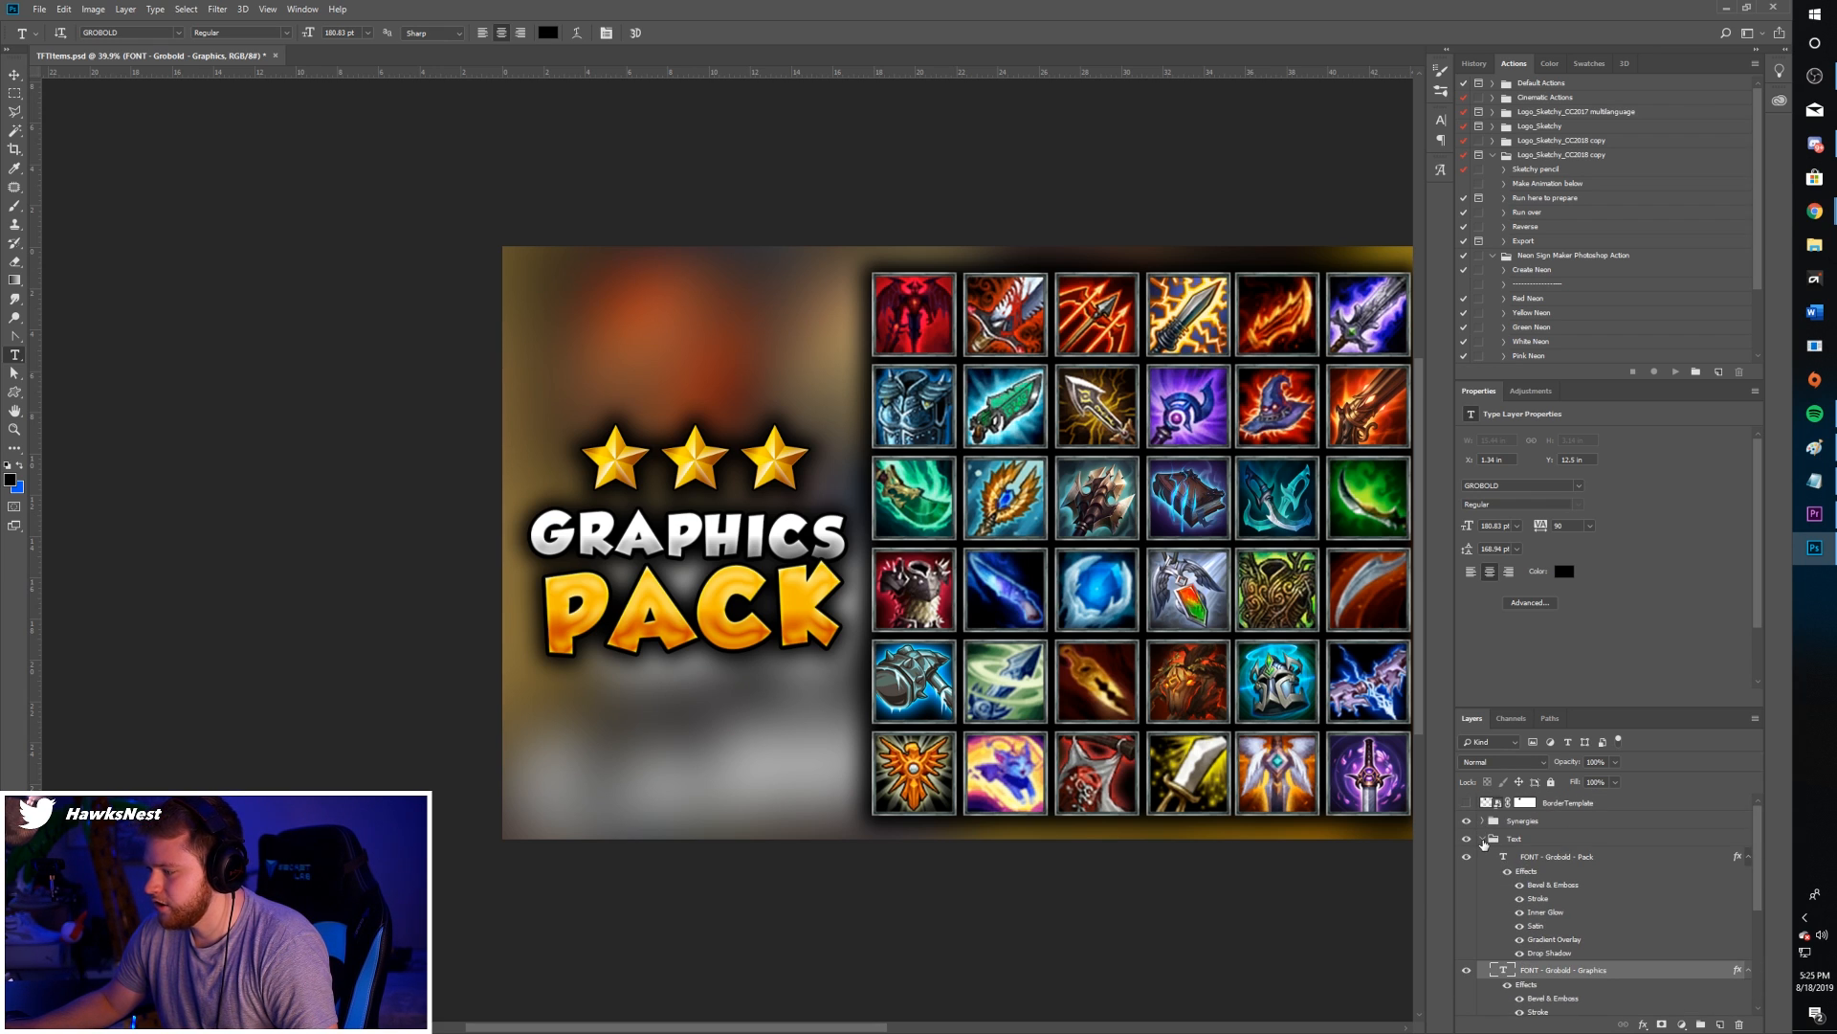
left_click(1483, 841)
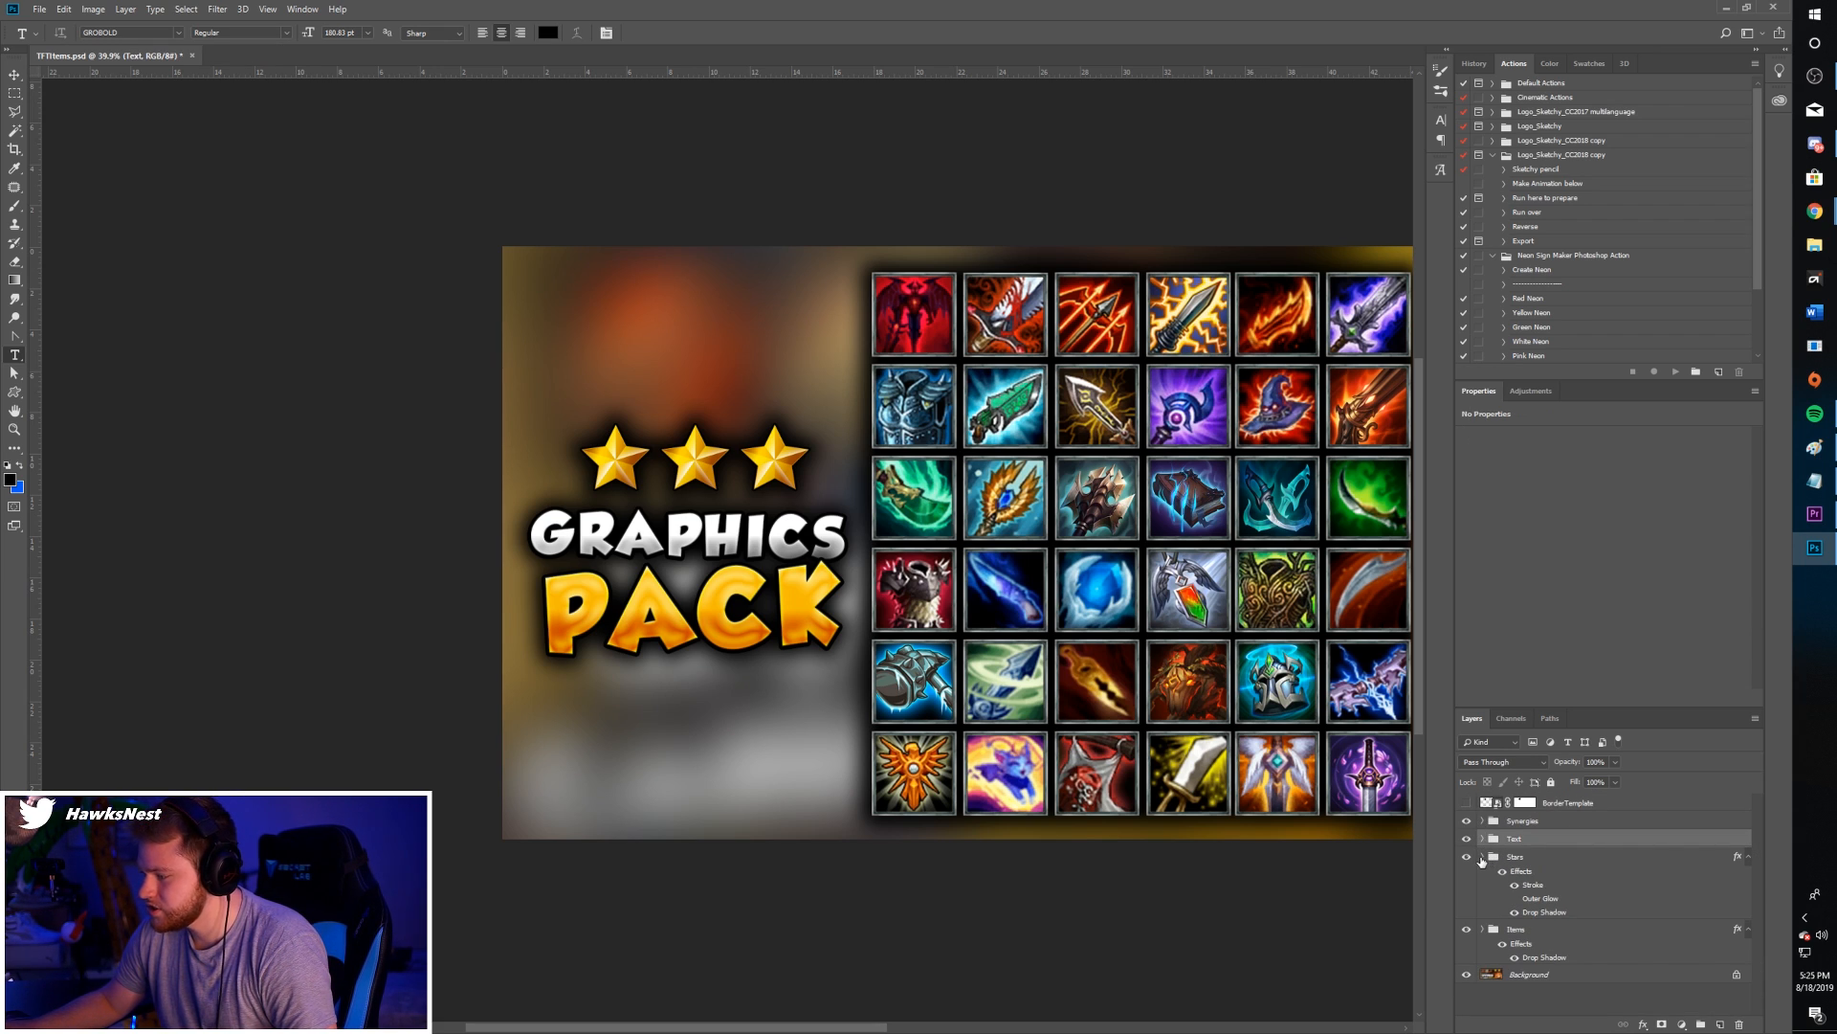
- Expand the Stars group and clear the layer style from its star copy 2 layer
left_click(1483, 858)
left_click(1483, 858)
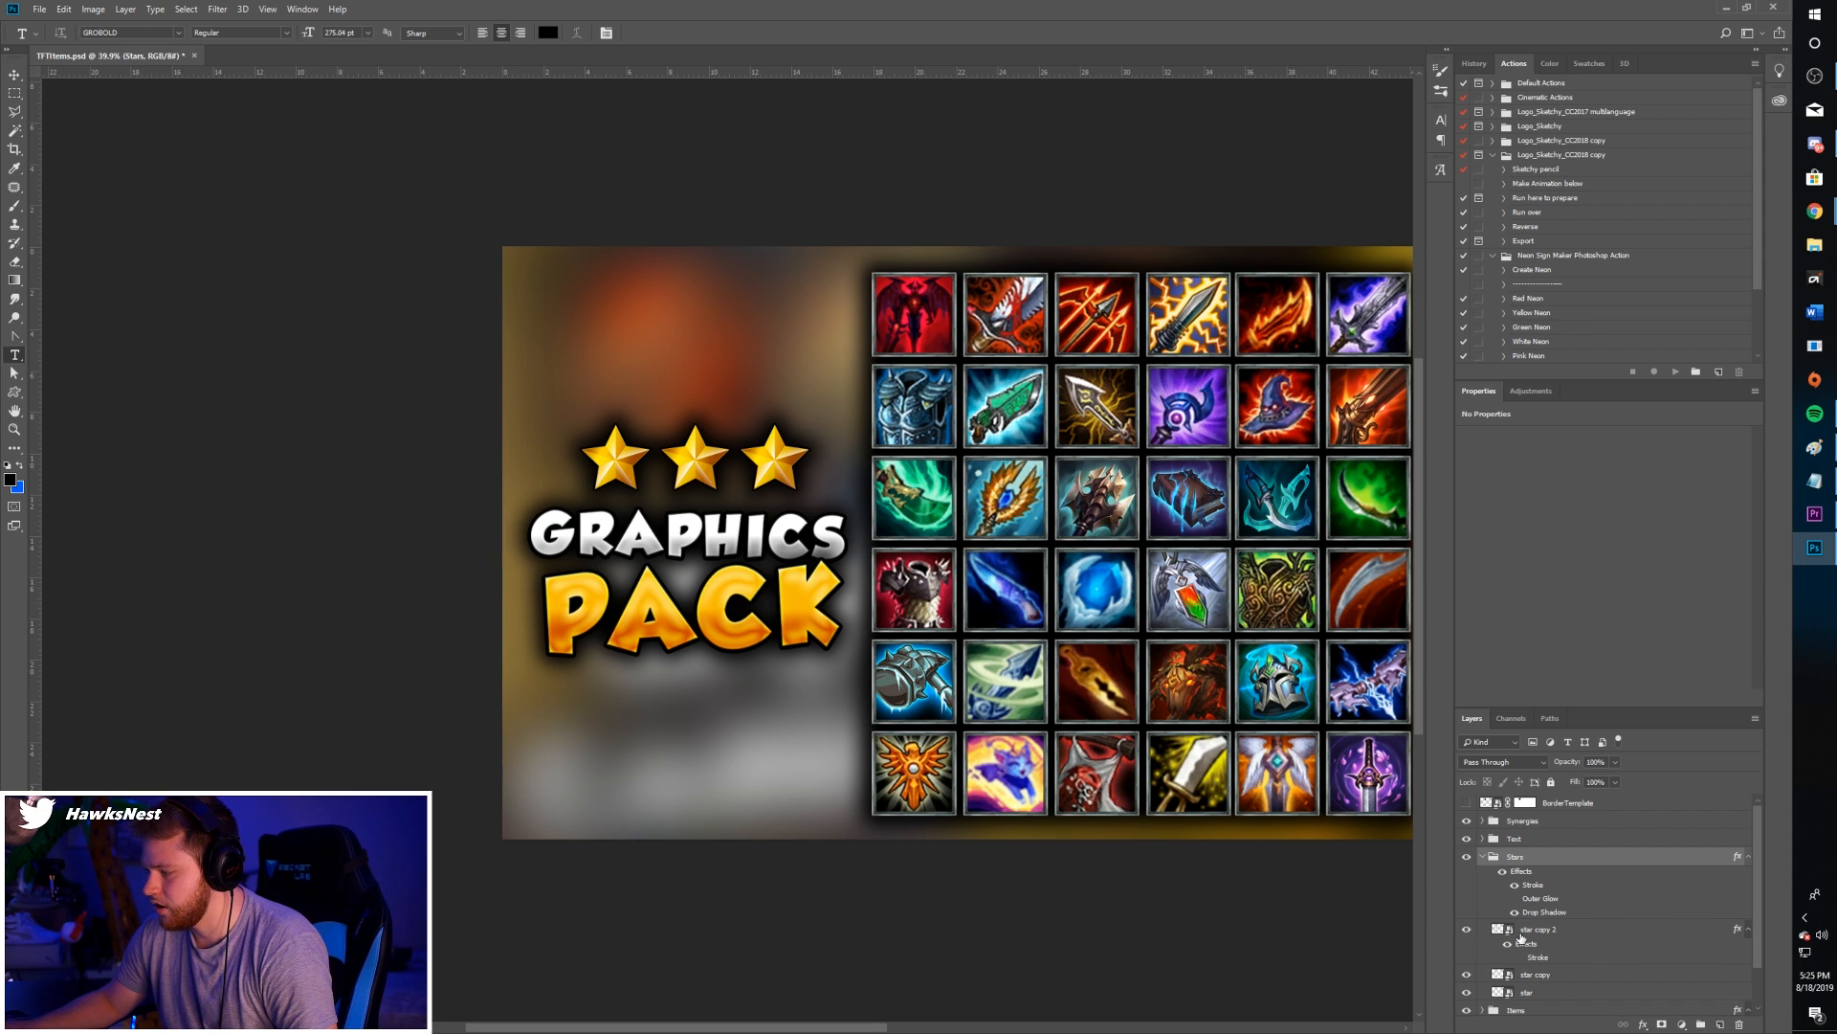
scroll(1522, 938, "down", 1)
left_click(1465, 914)
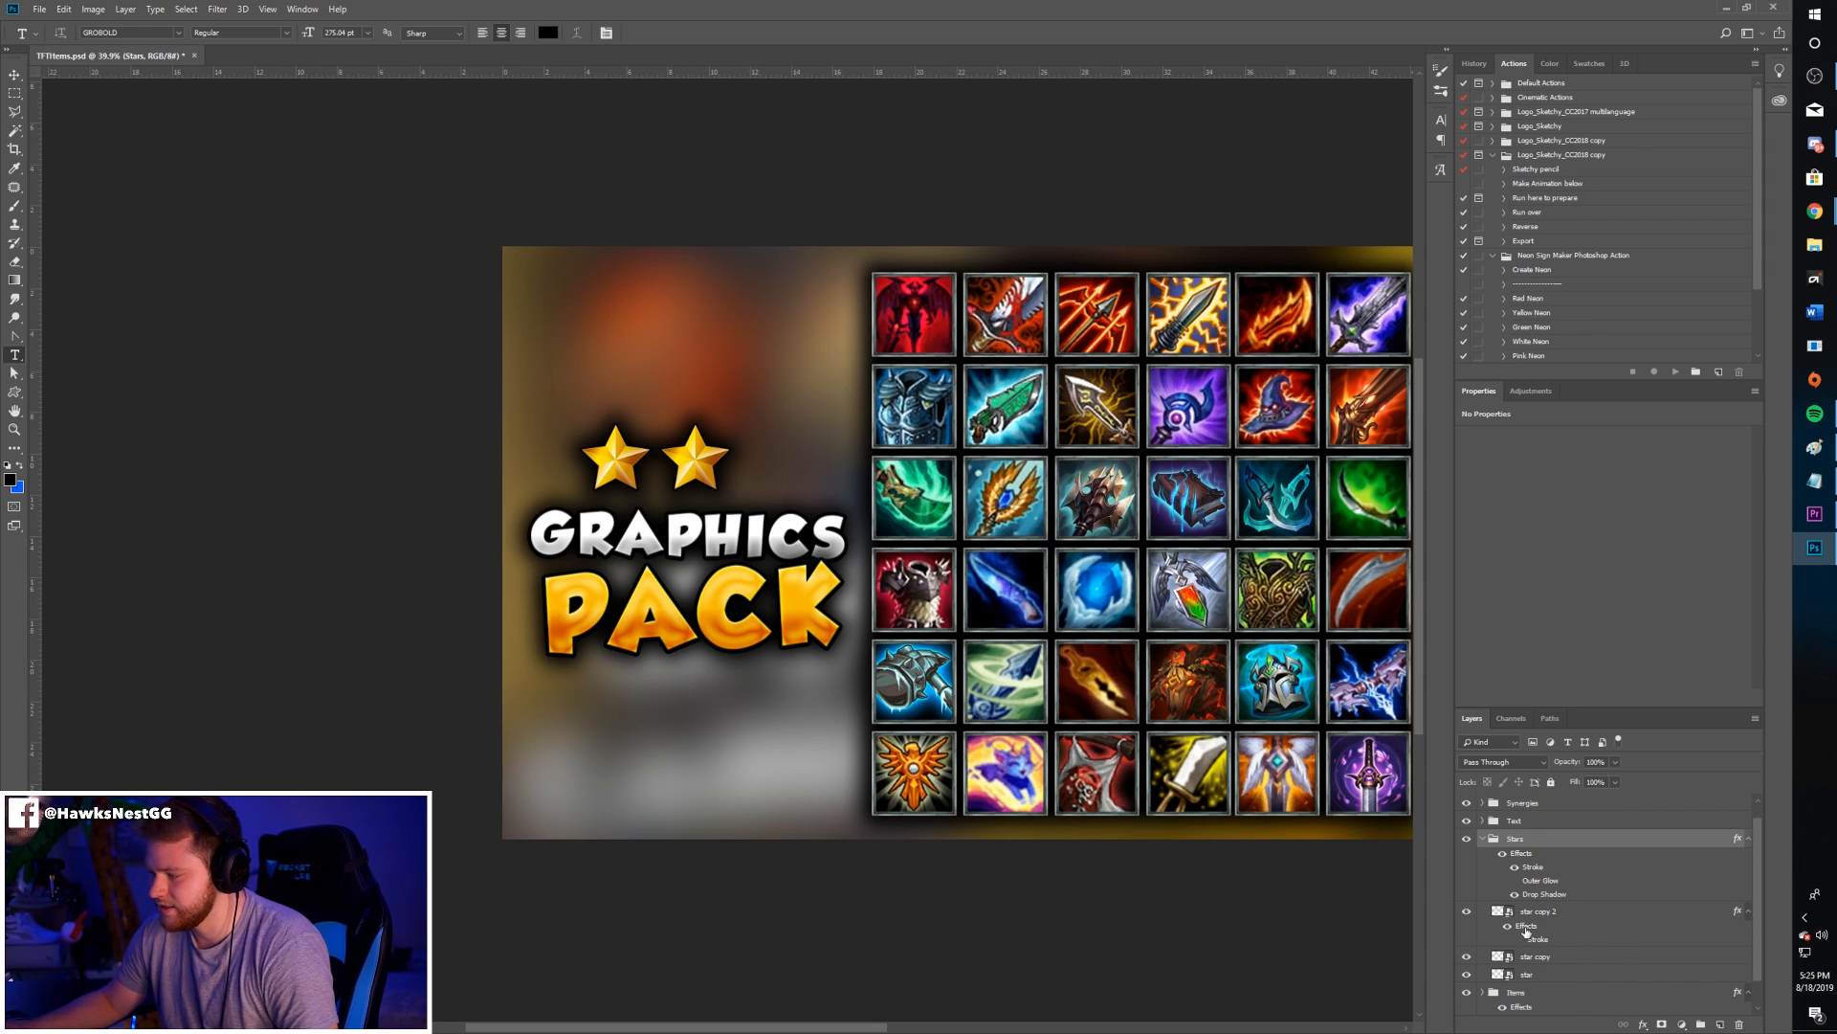
right_click(1527, 931)
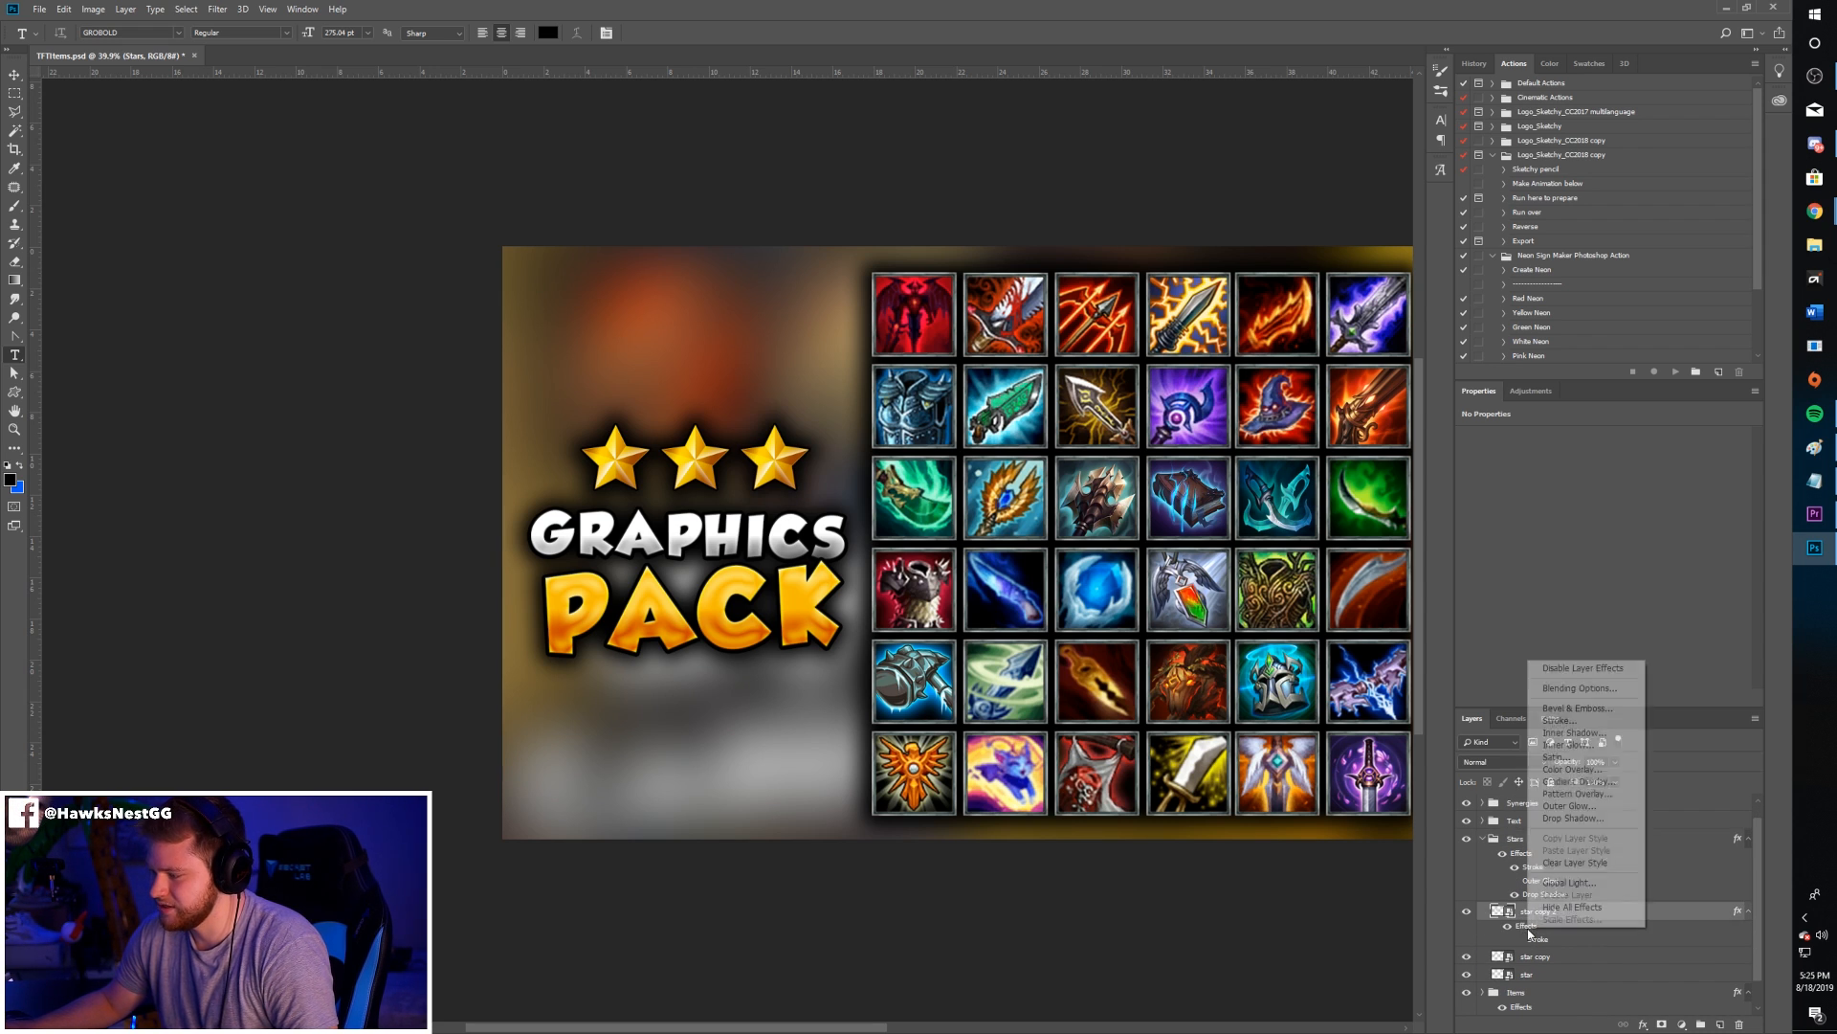
left_click(1558, 863)
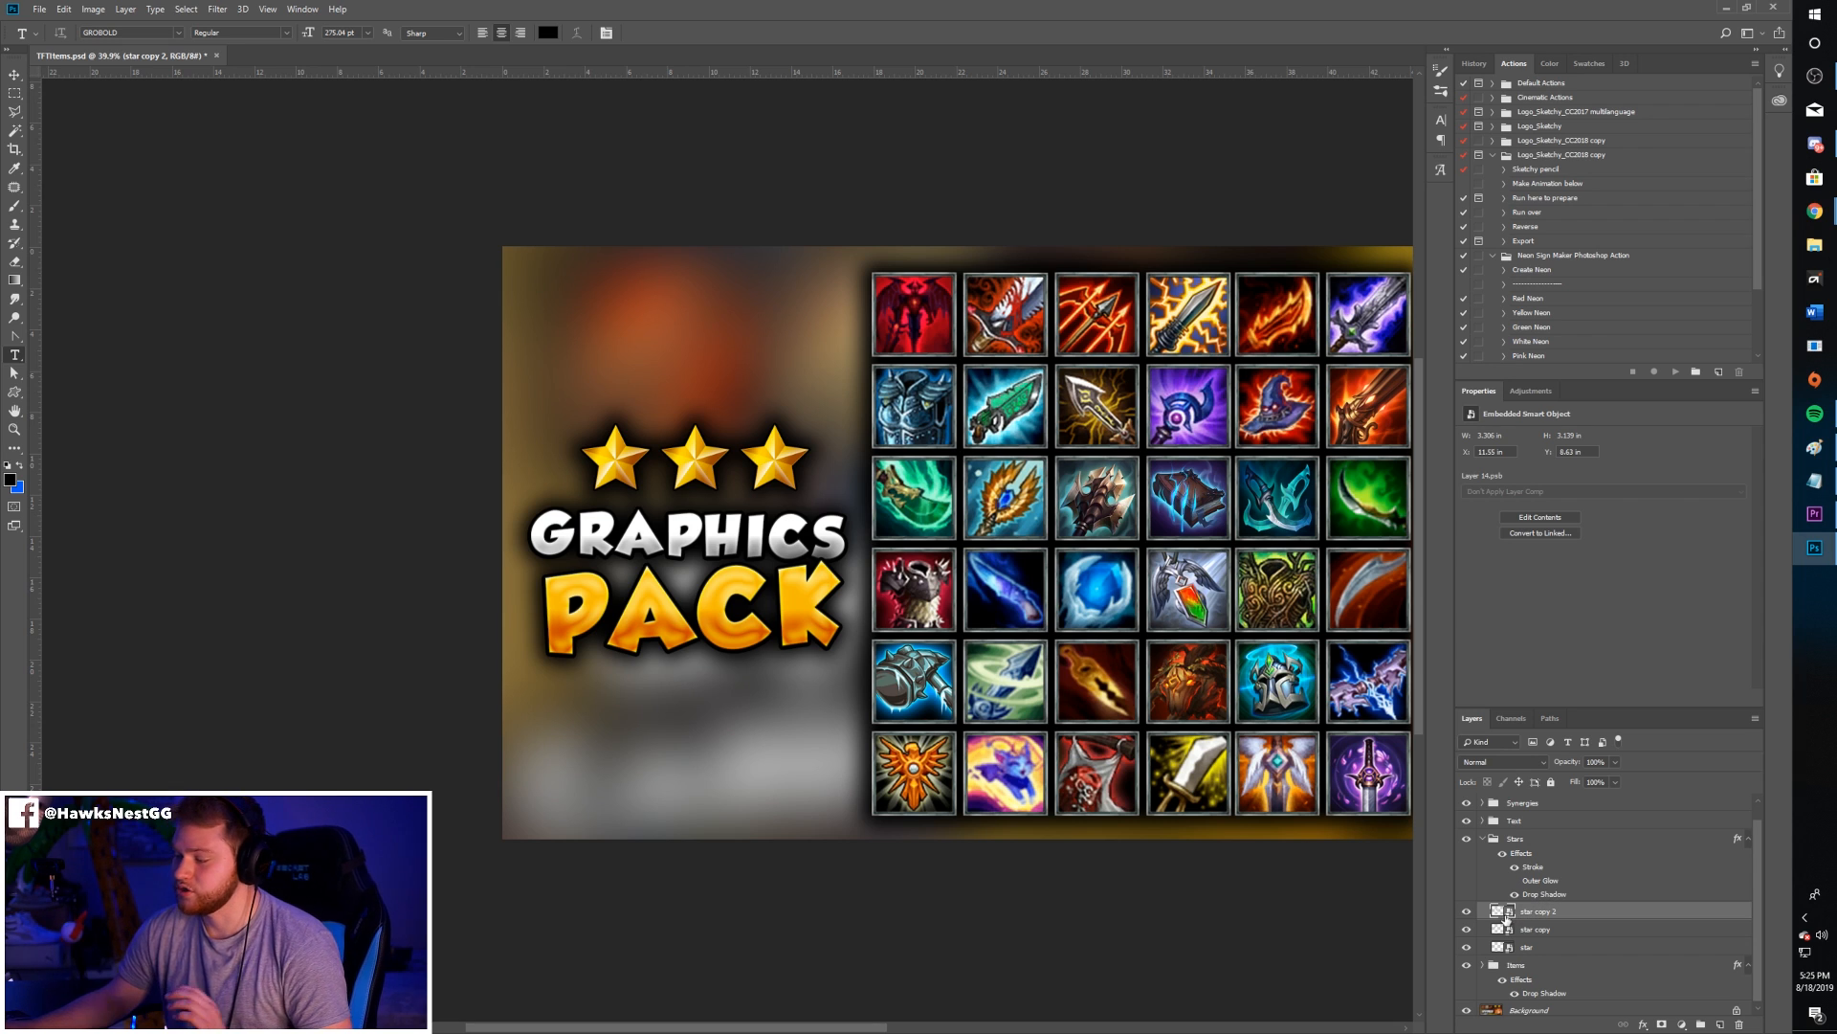
- Compare the stars with star copy 2 hidden and shown and with the group's Stroke and Drop Shadow off and on, and collapse the group
left_click(1466, 913)
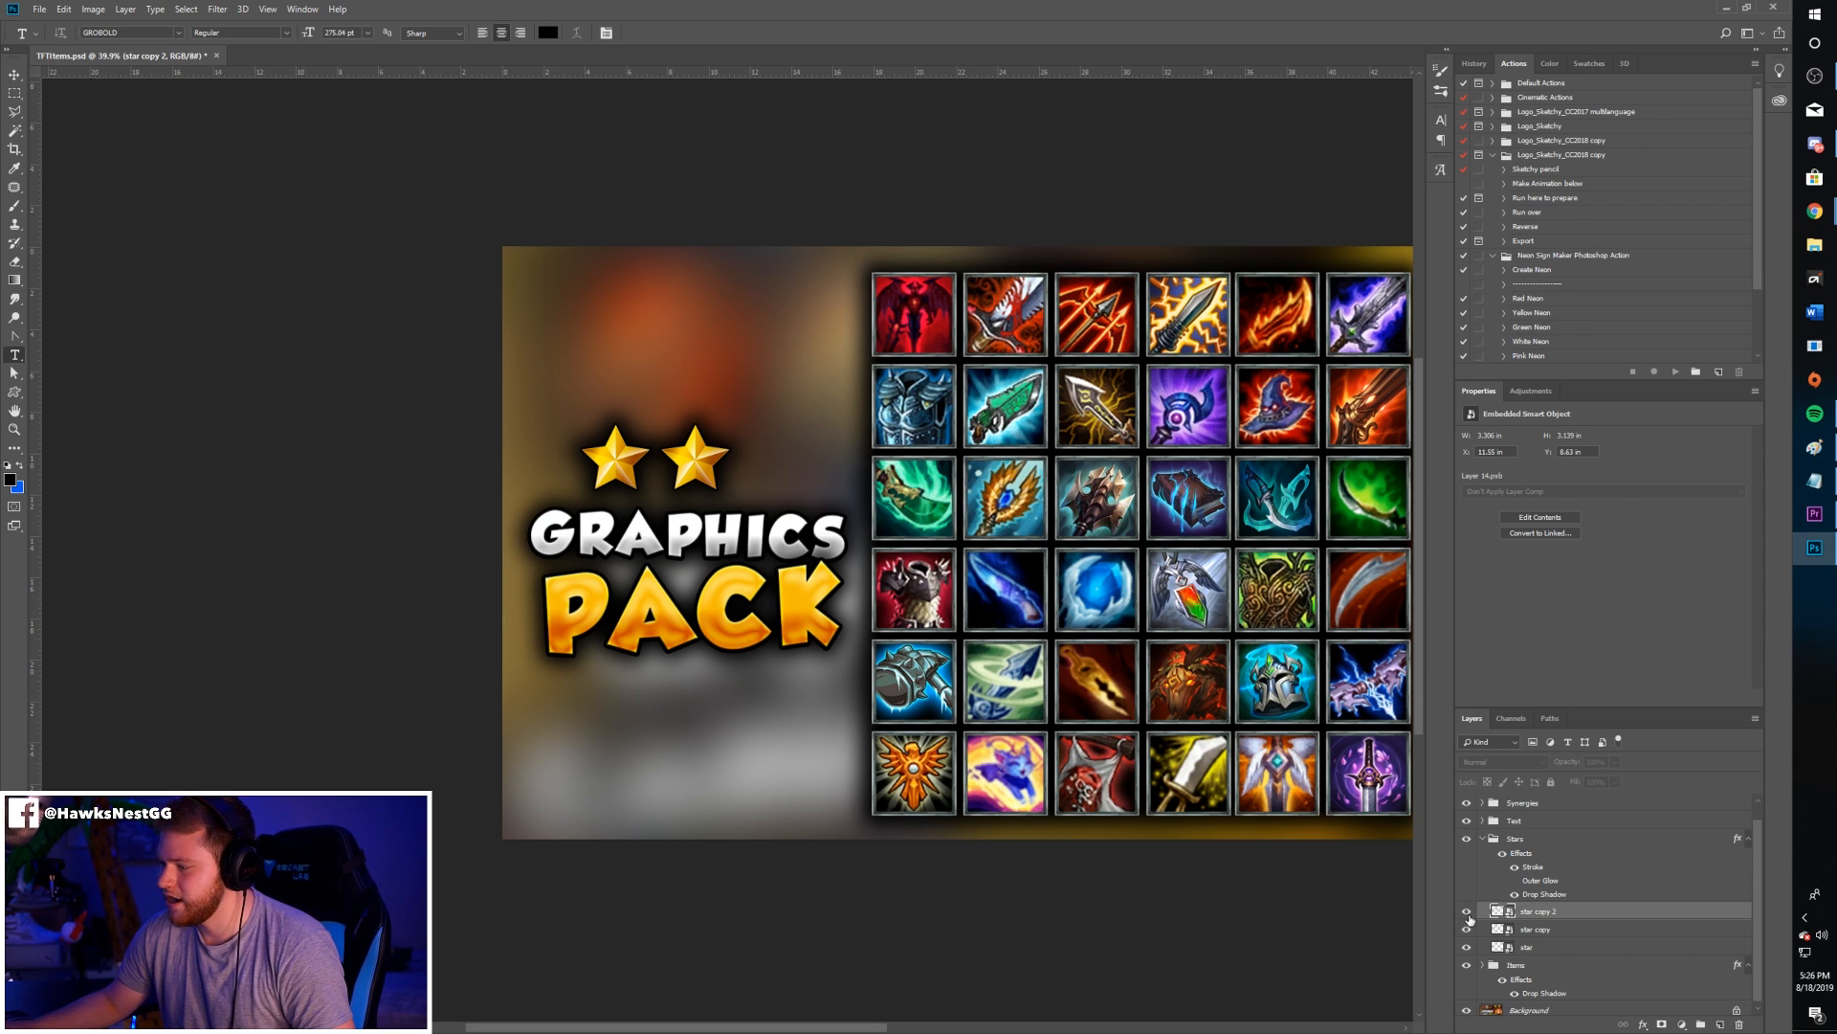
left_click(1467, 913)
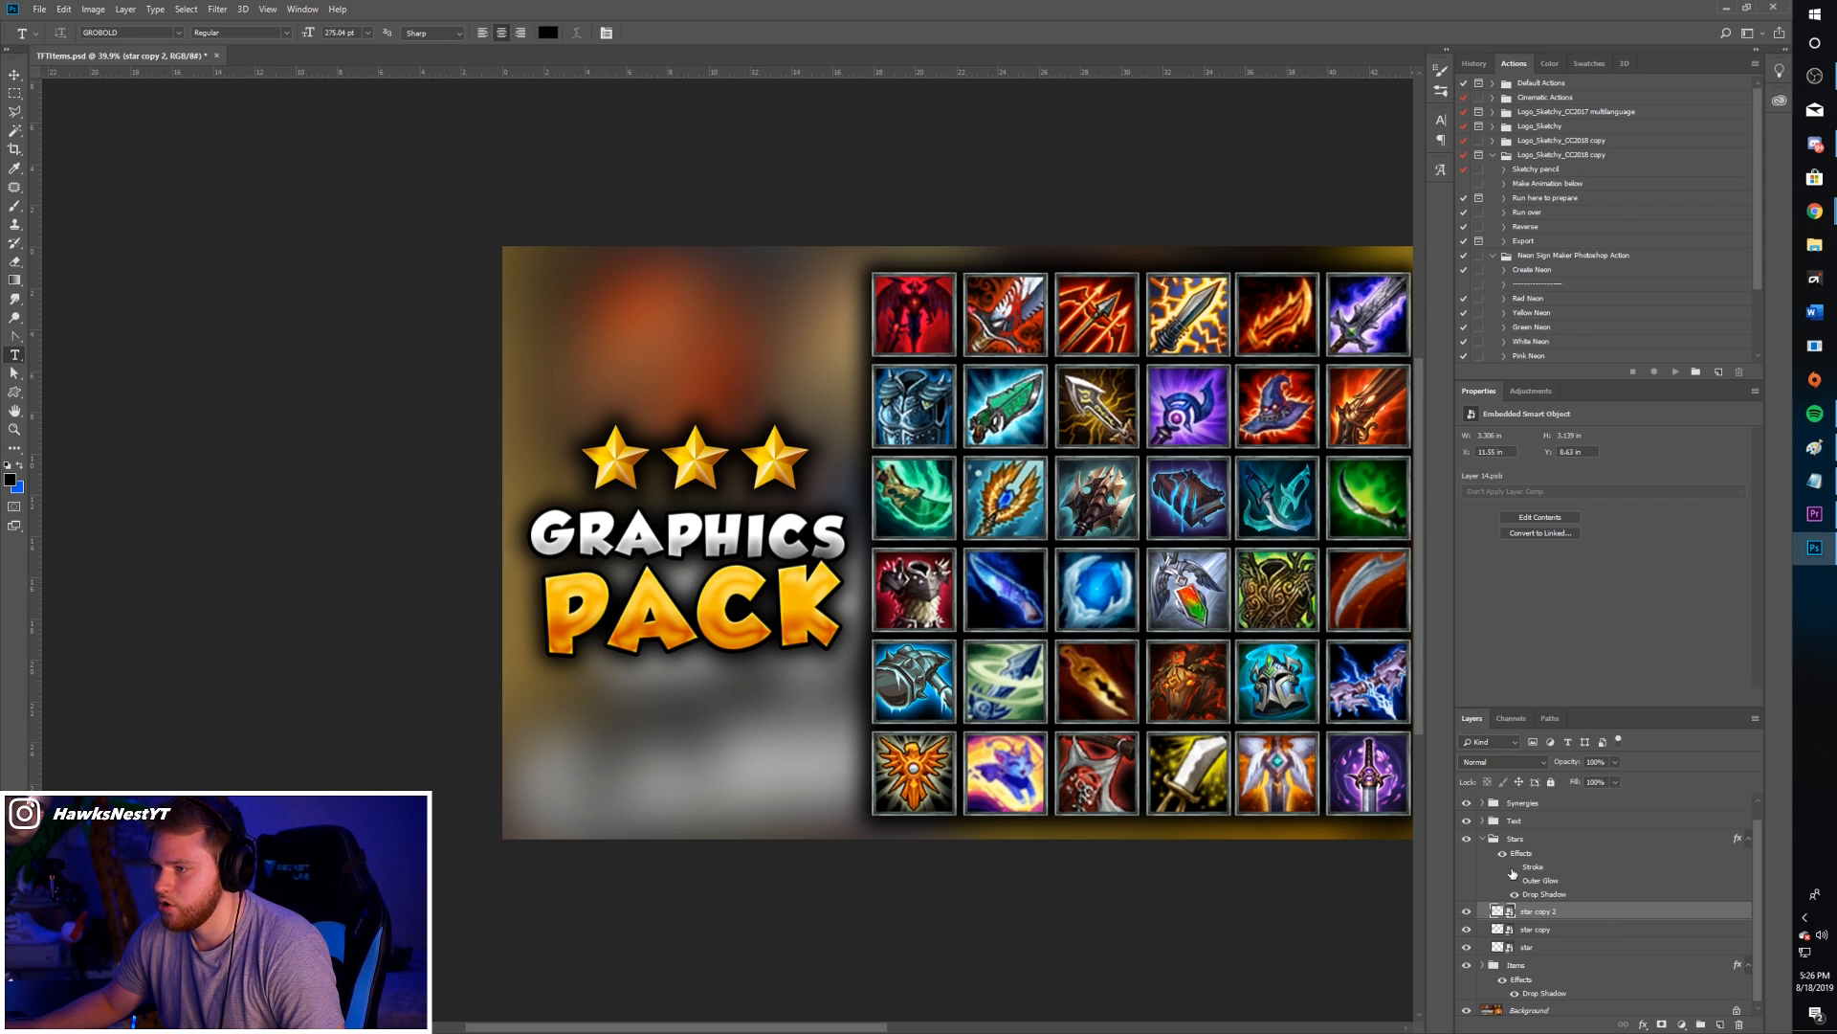
left_click(1516, 894)
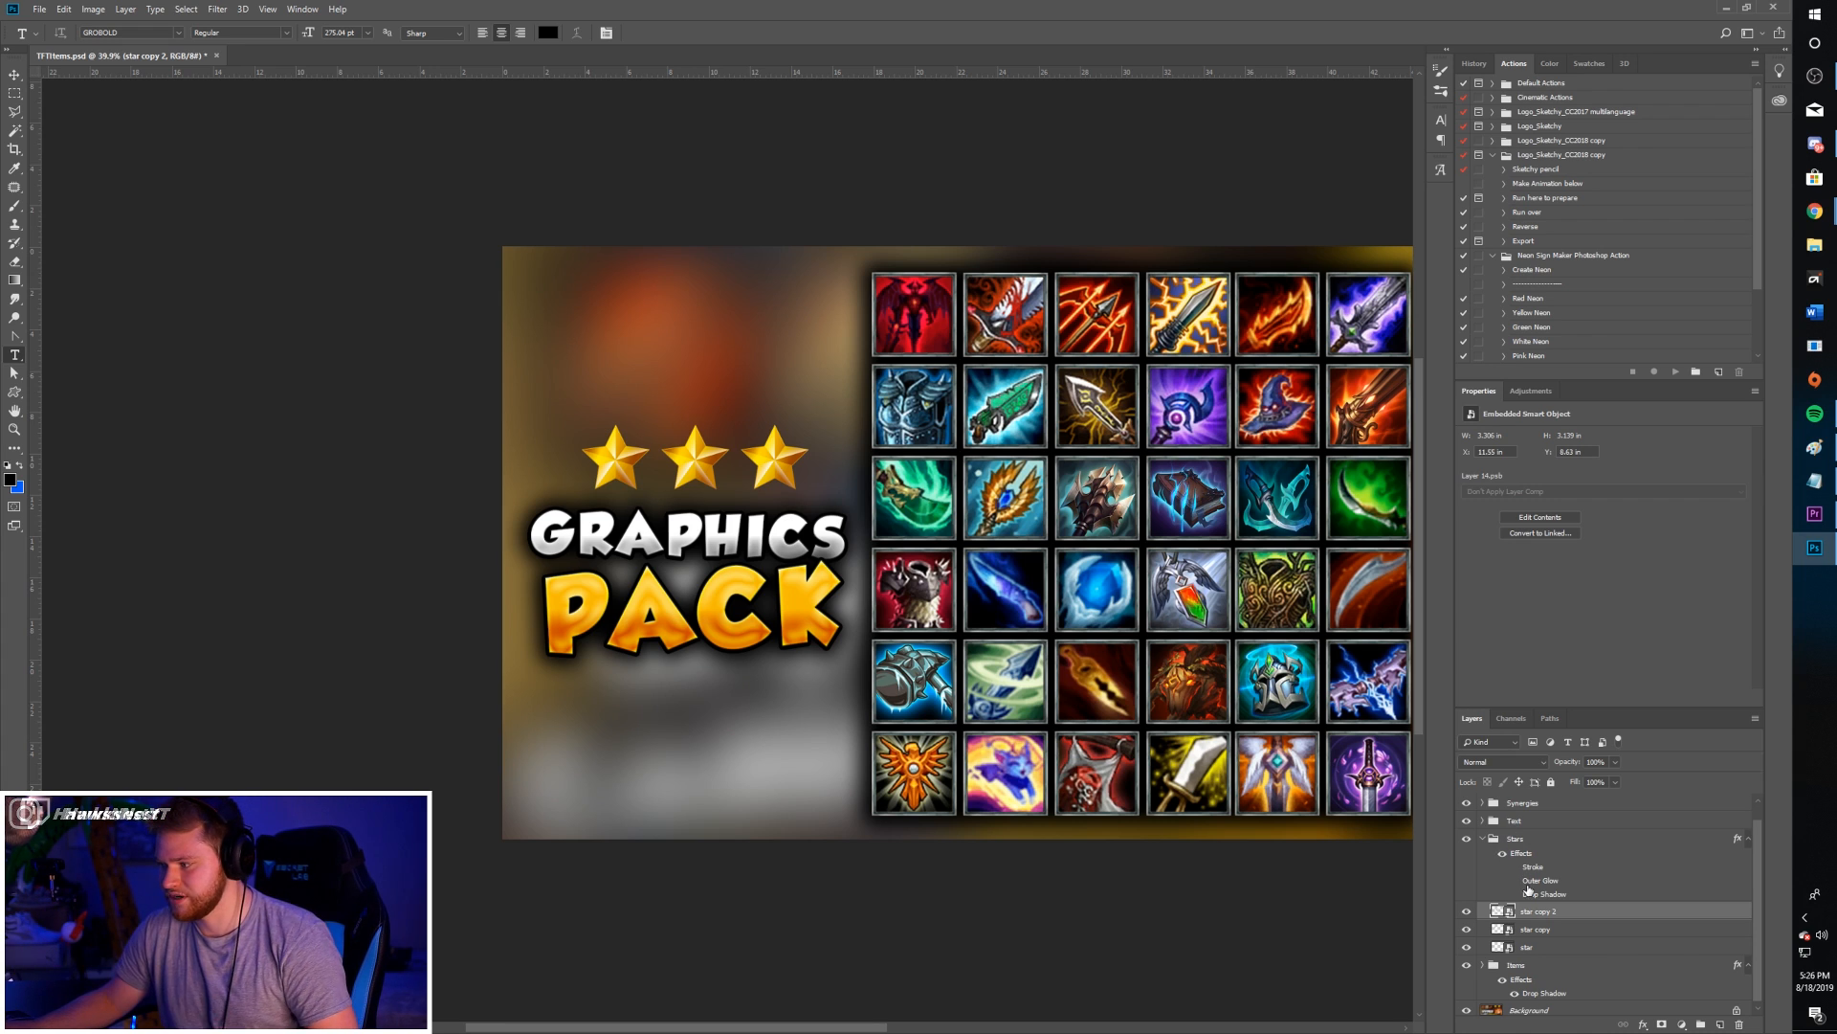
left_click(1516, 893)
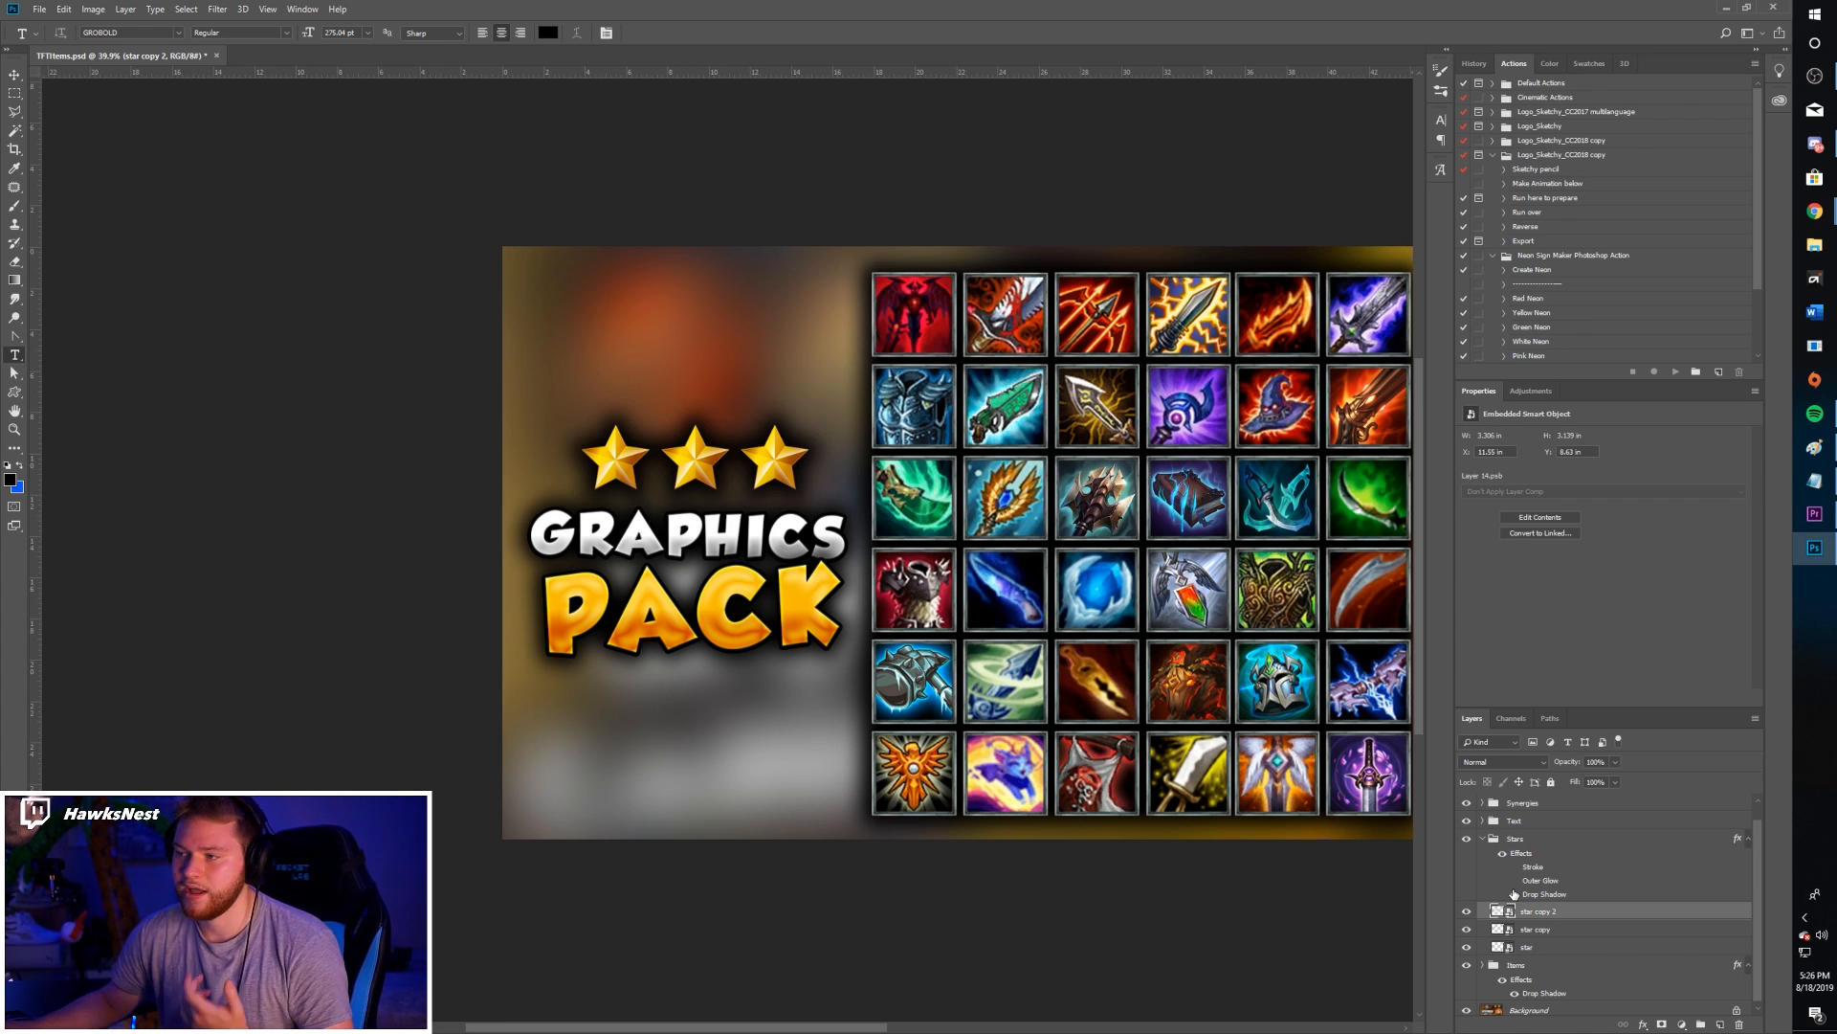
left_click(1482, 839)
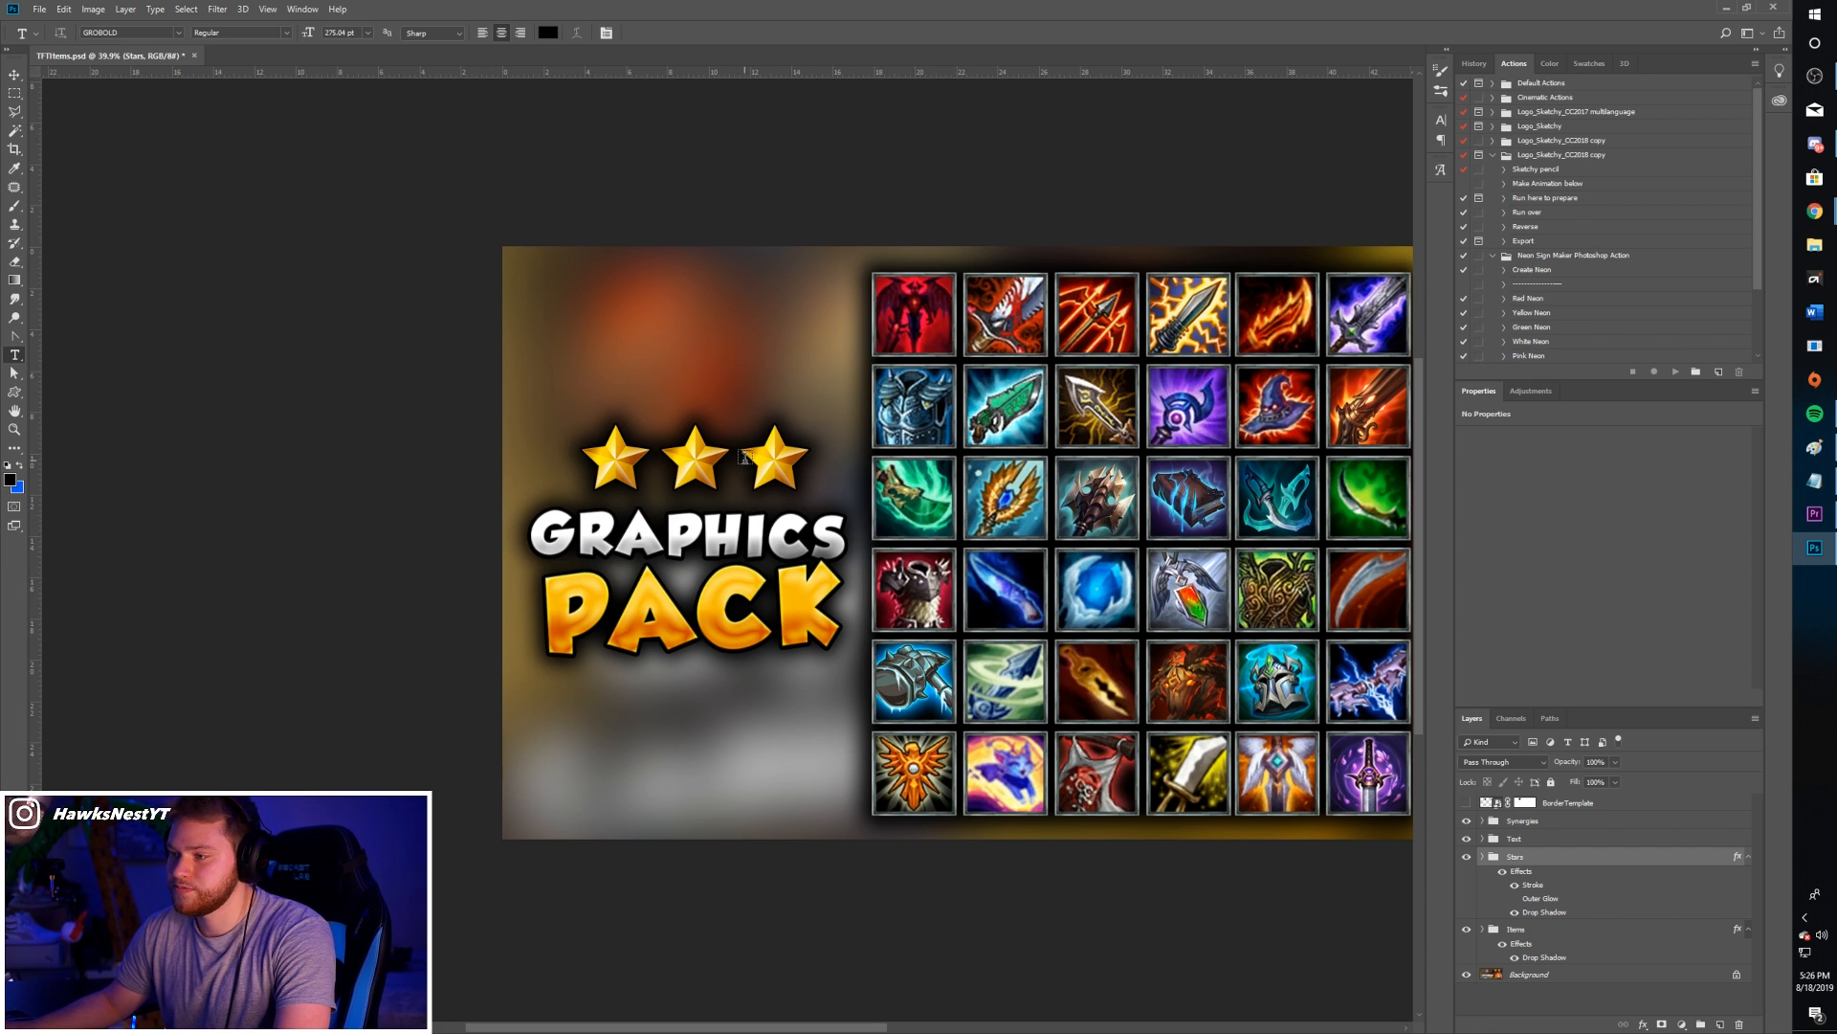
- Try moving the Stars group straight up on the canvas and undo the move
key("v")
left_click_drag(817, 399, 817, 349)
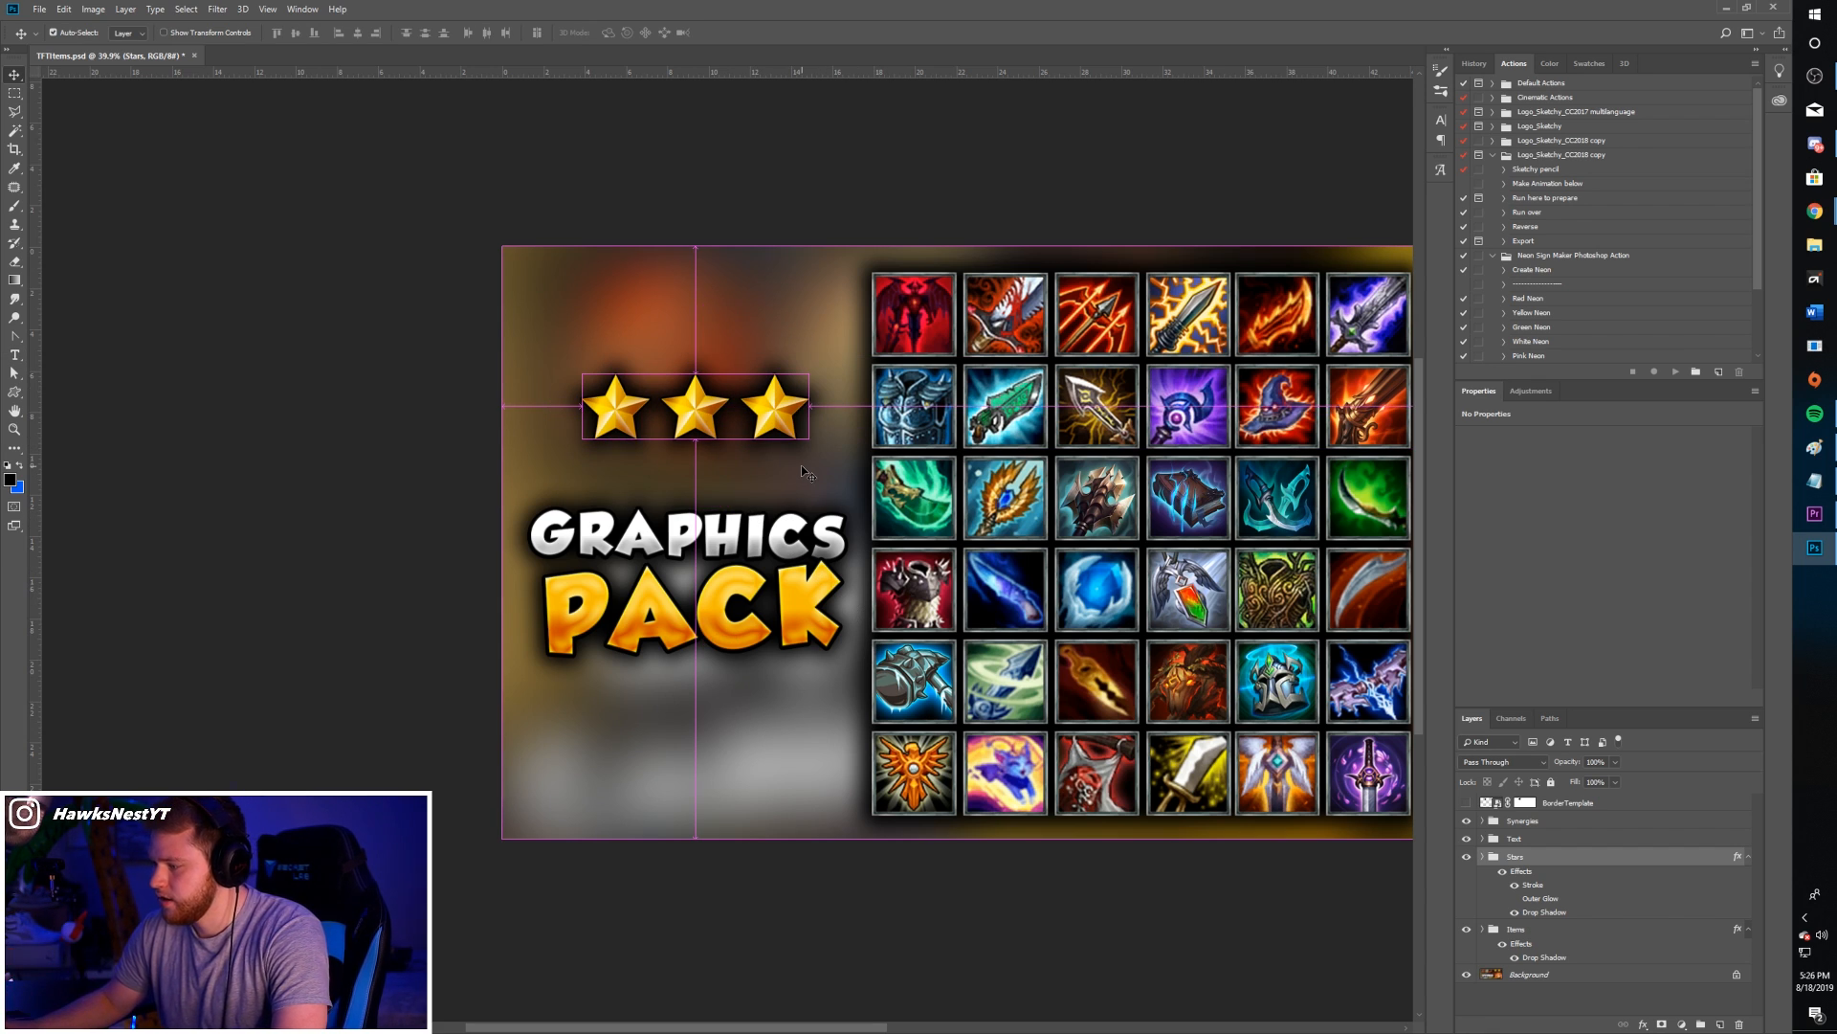
key("ctrl+z")
- Try moving the Text group up over the stars, undo the move and collapse the group
left_click(1528, 931)
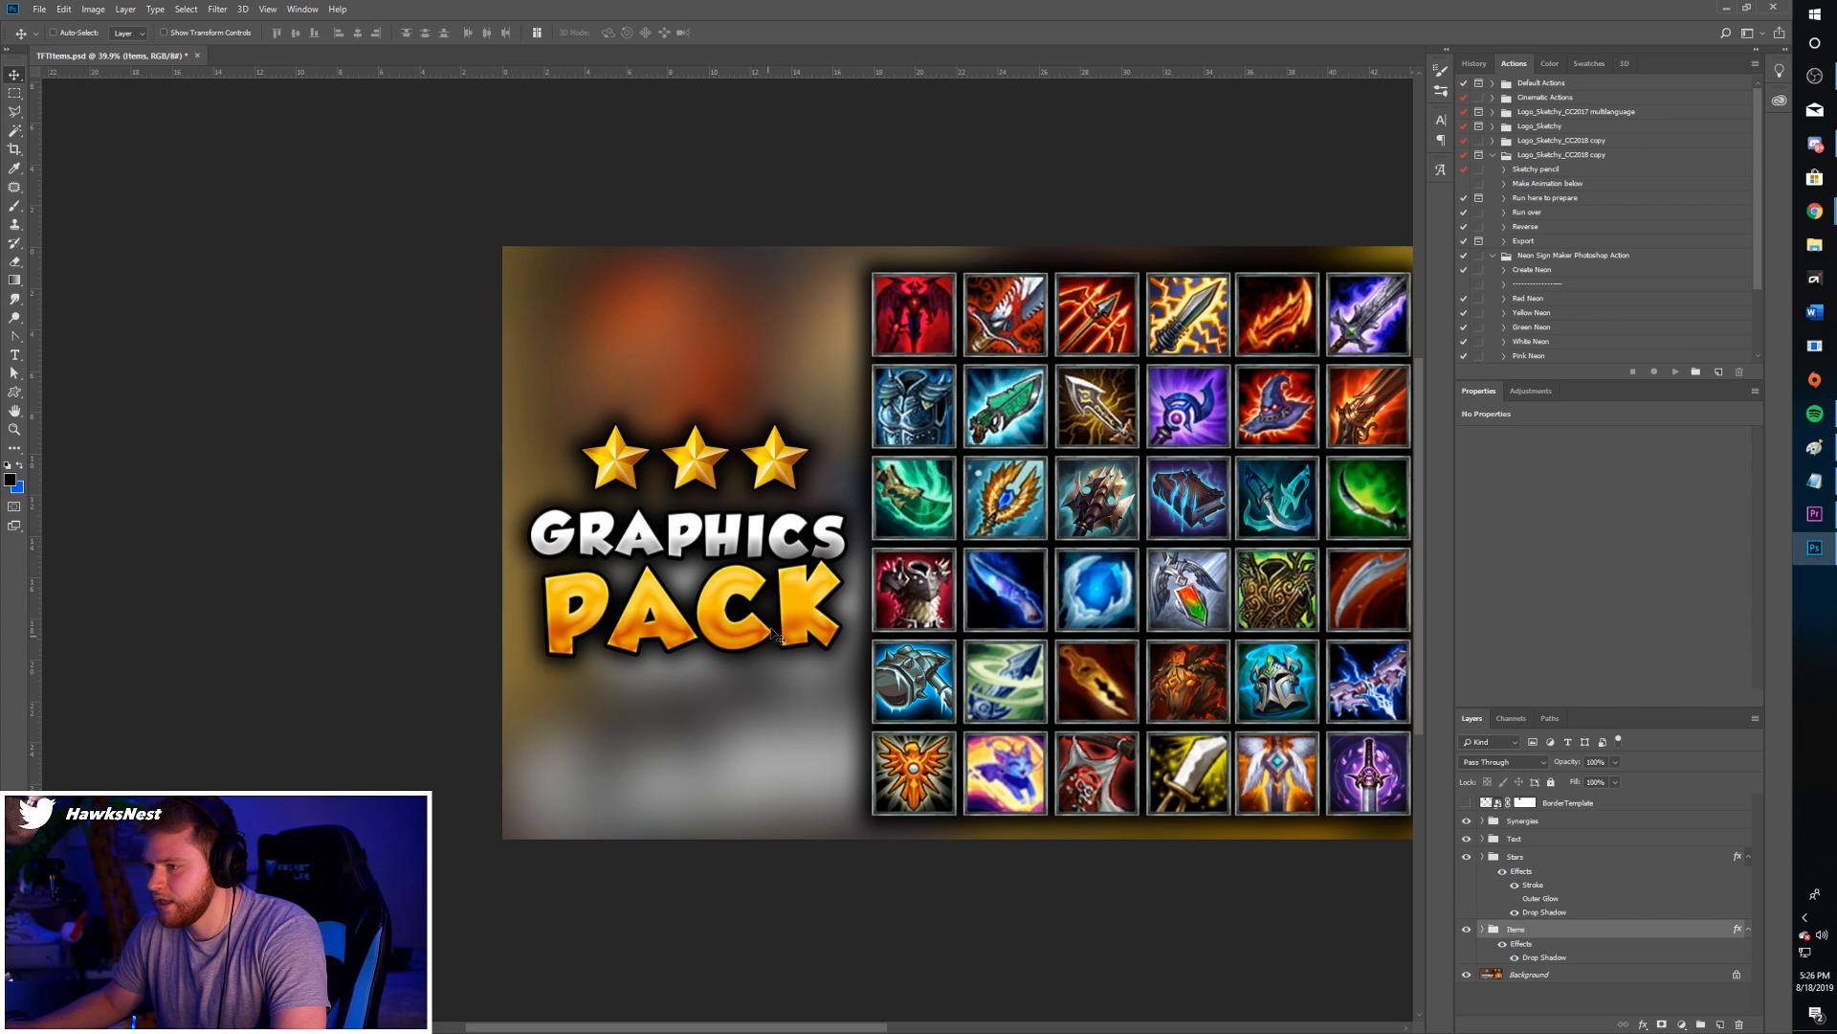
left_click(1521, 840)
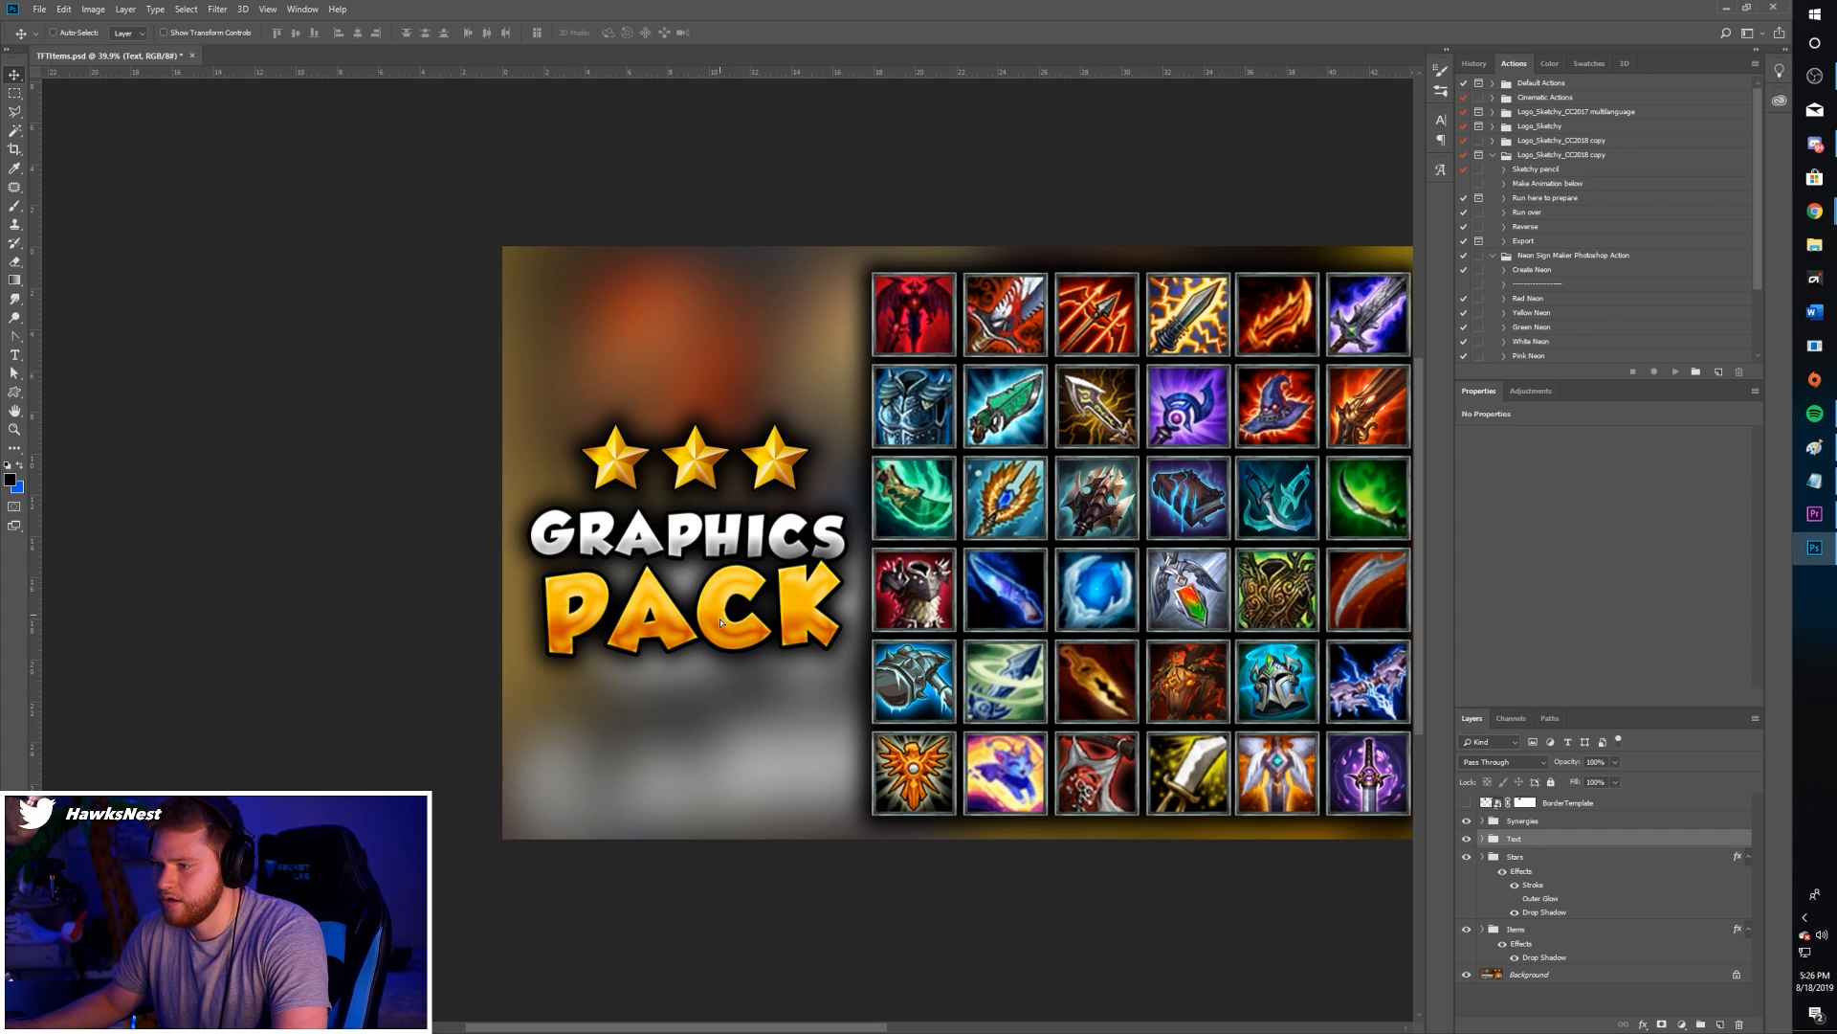
left_click_drag(744, 624, 752, 541)
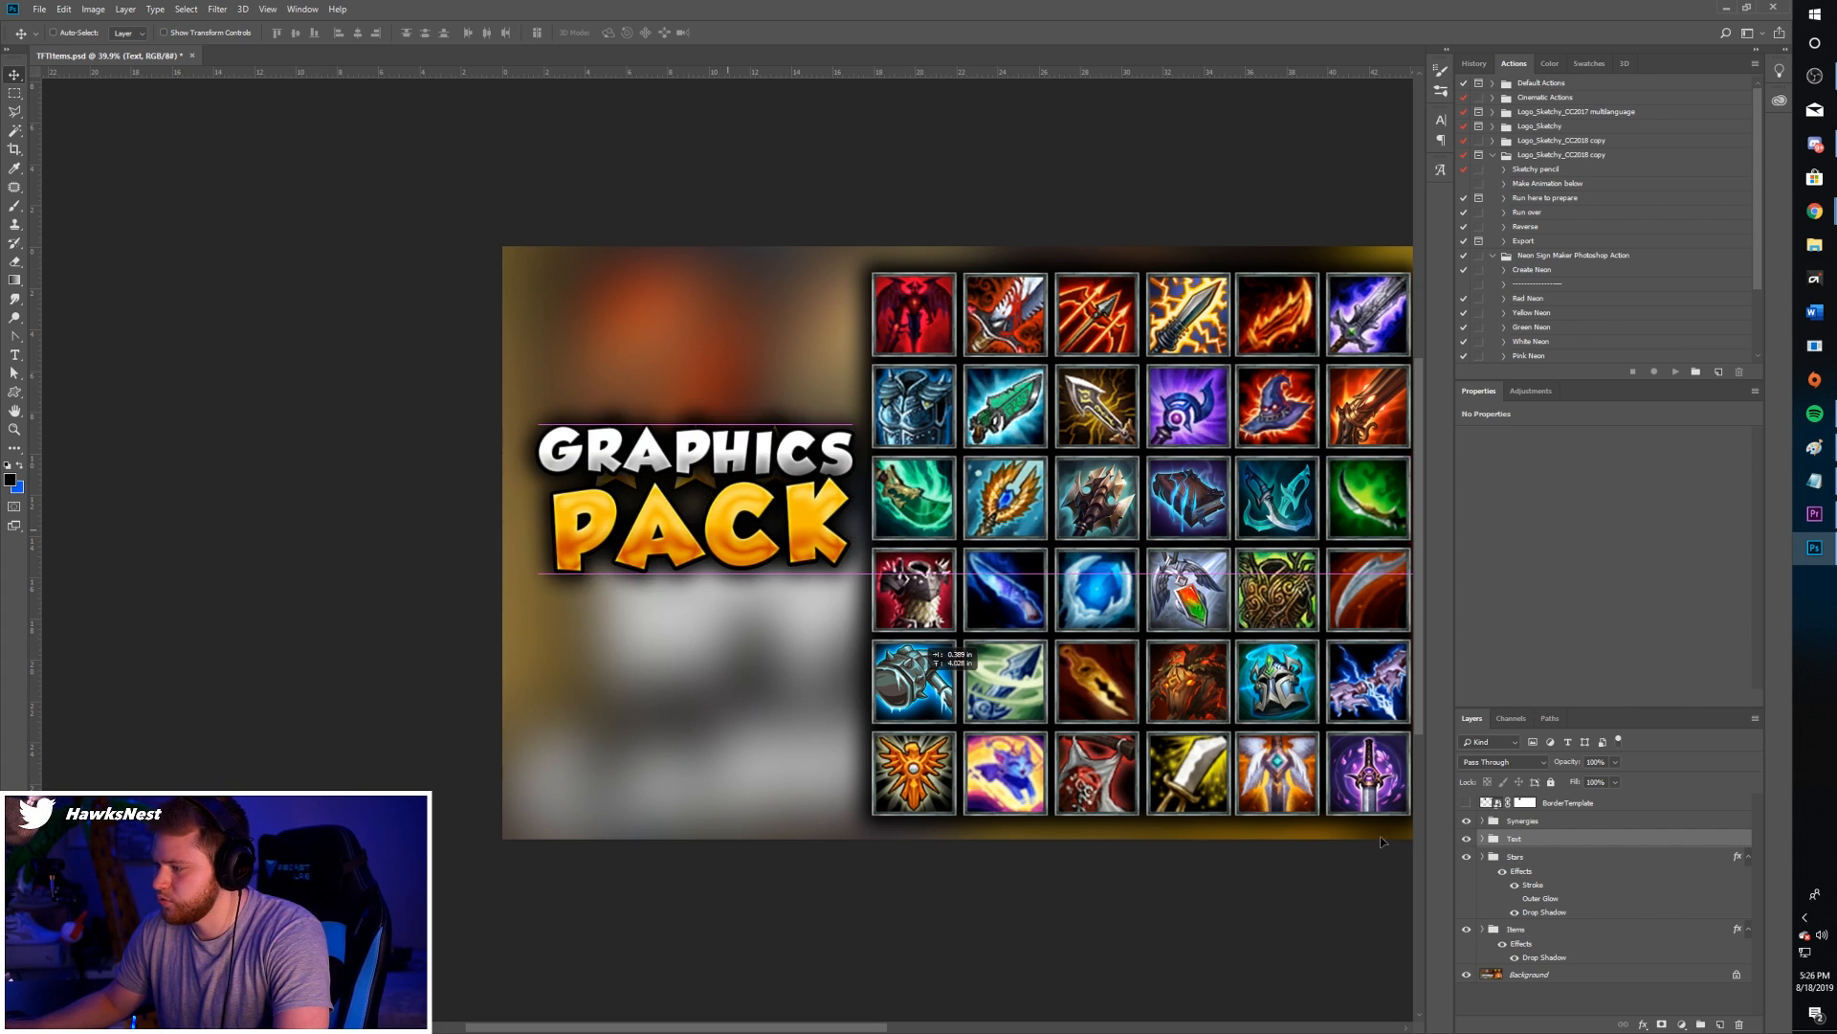
left_click(887, 378)
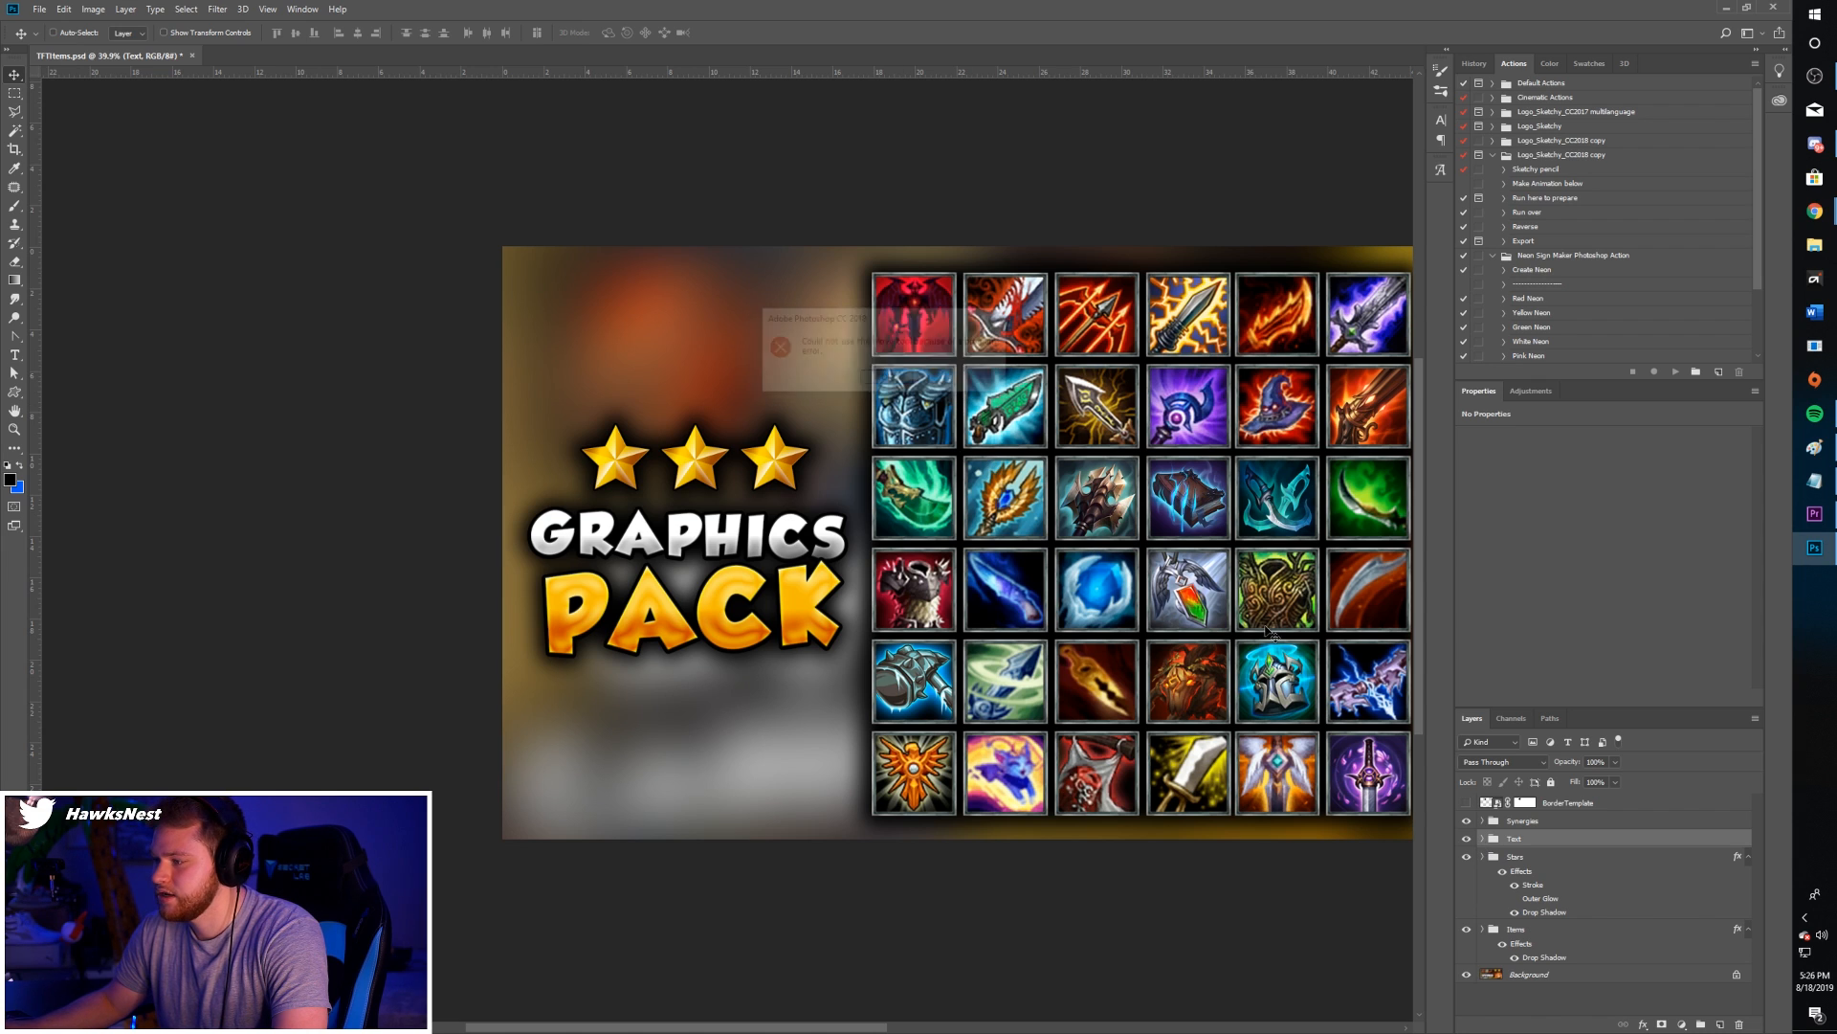
left_click(1535, 857)
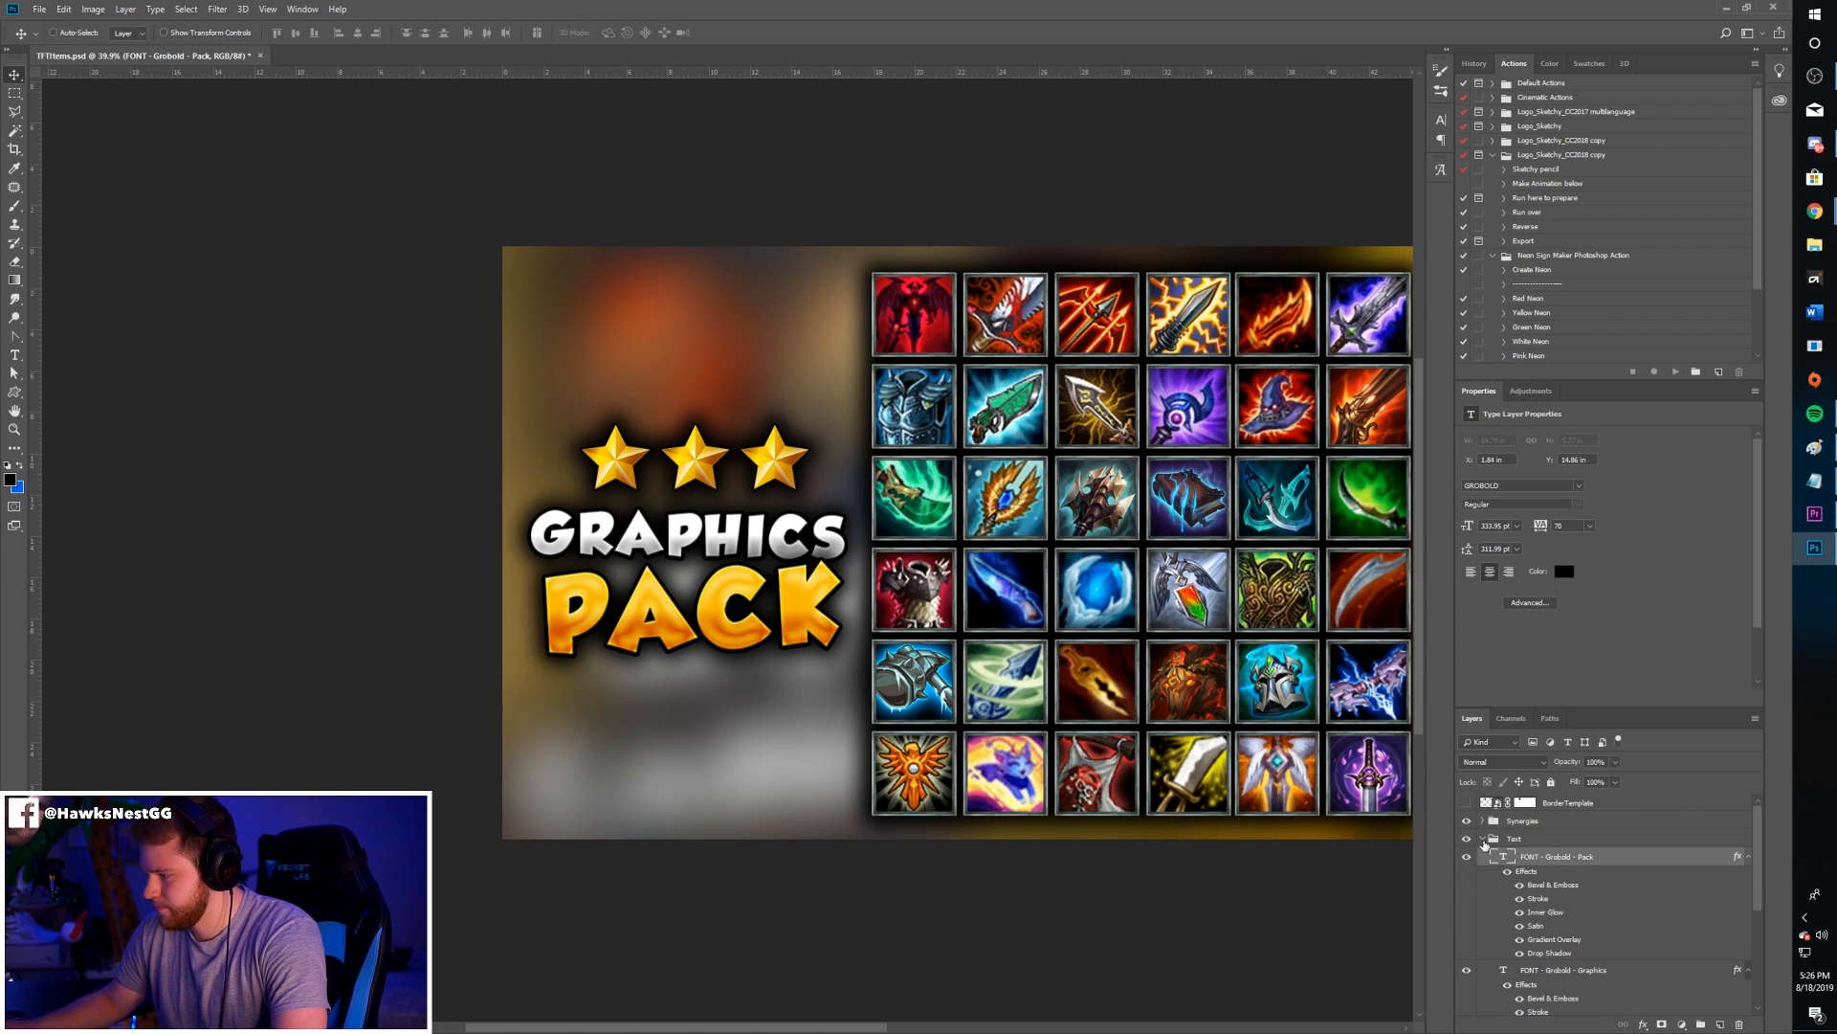
left_click(1483, 838)
- Expand the Items group to list its individual item layers
left_click(1522, 929)
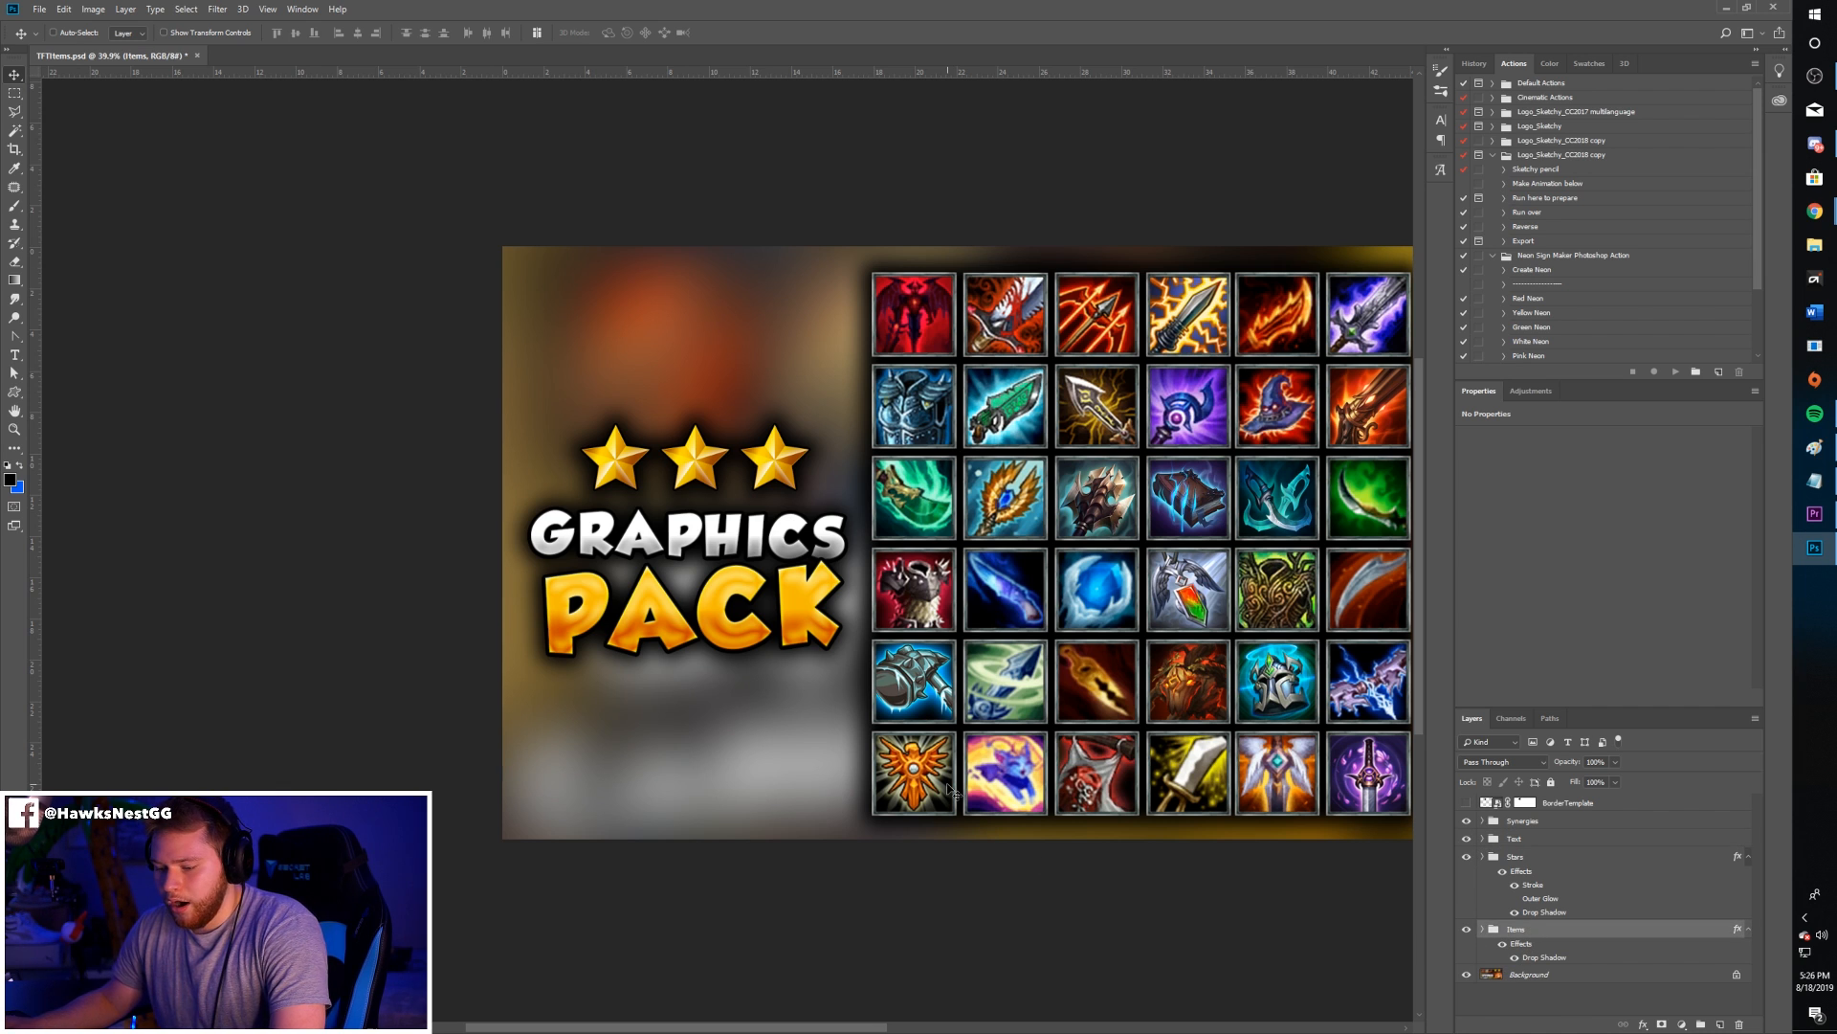
key("space")
left_click_drag(882, 482, 301, 439)
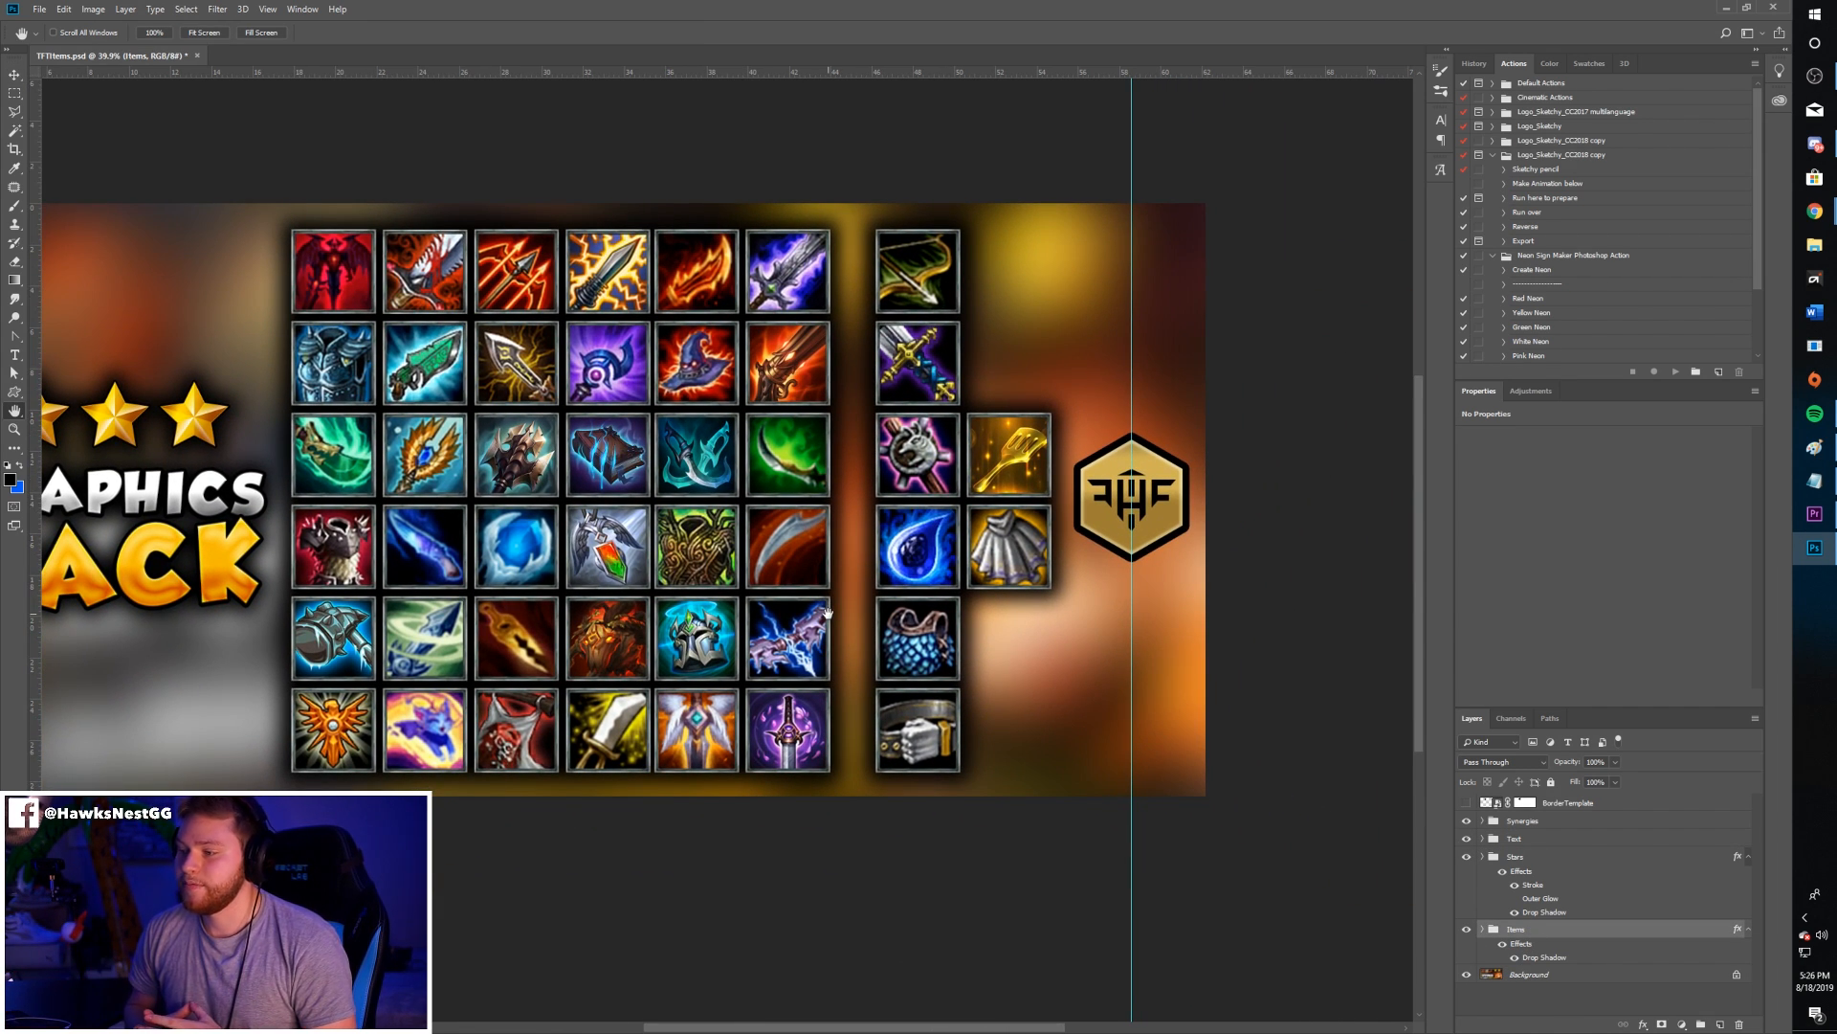
key("v")
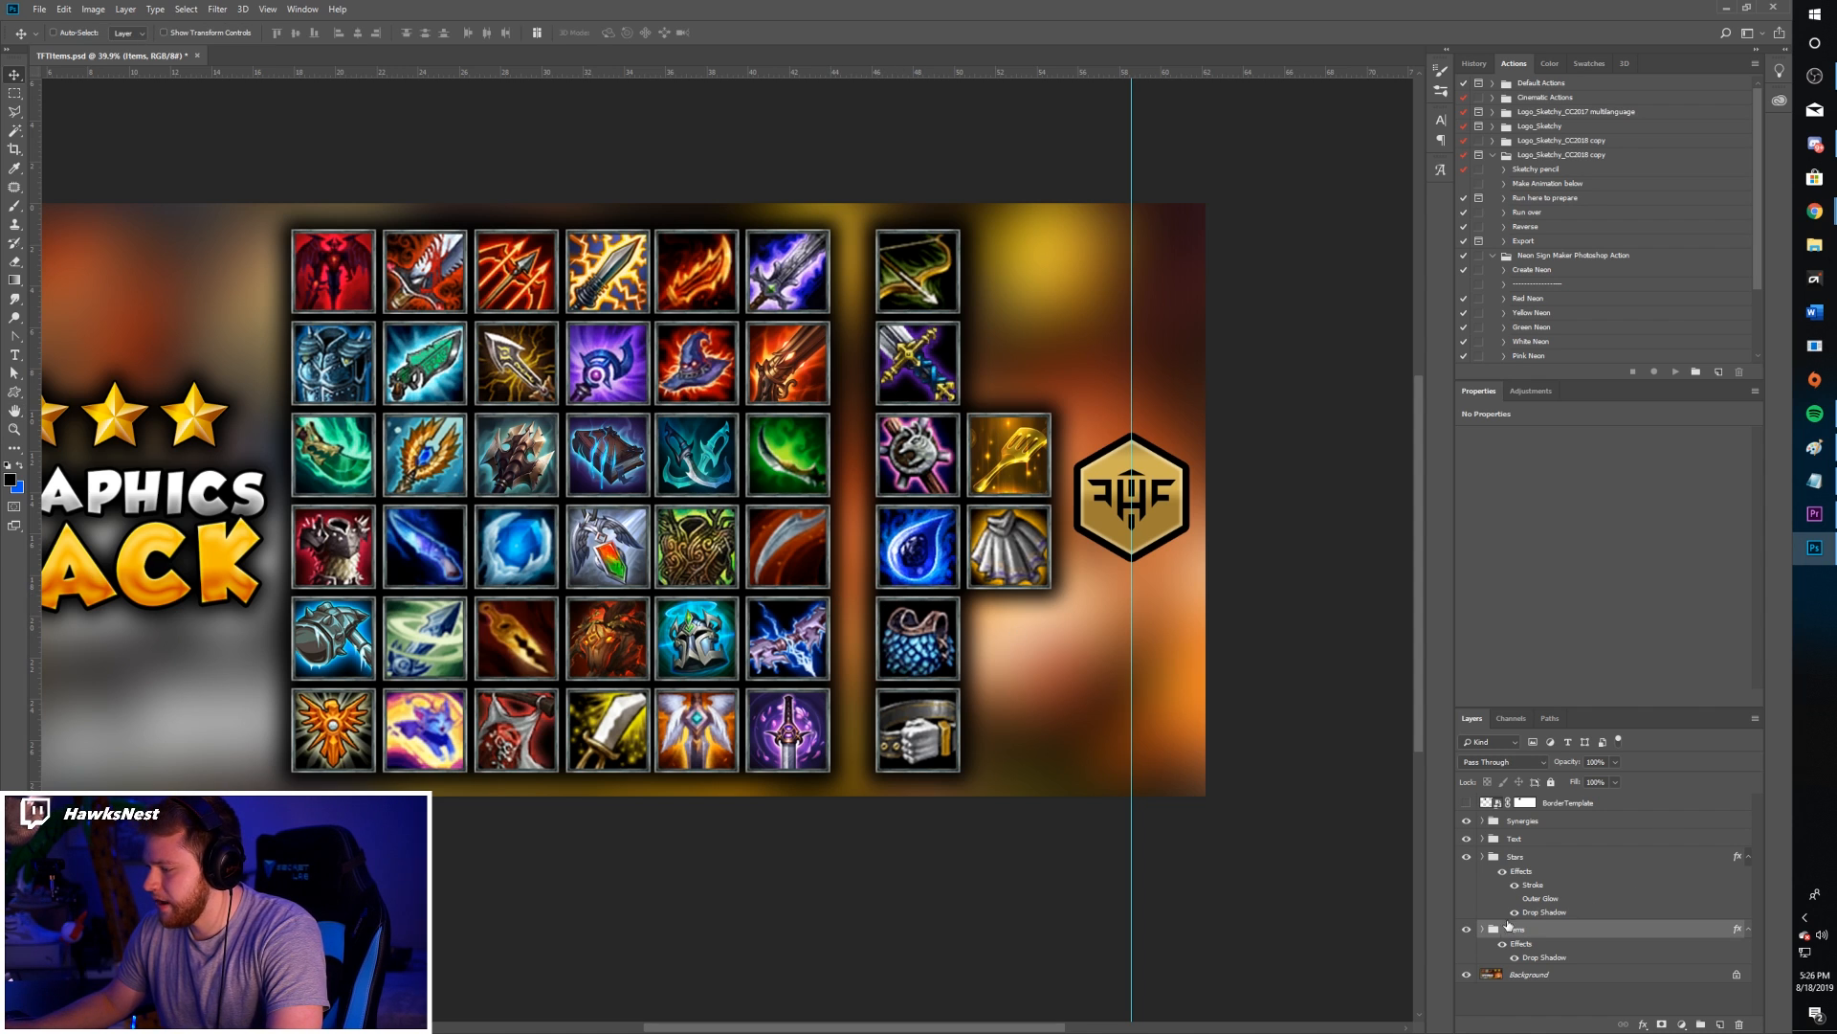
left_click(1483, 929)
scroll(1535, 957, "down", 2)
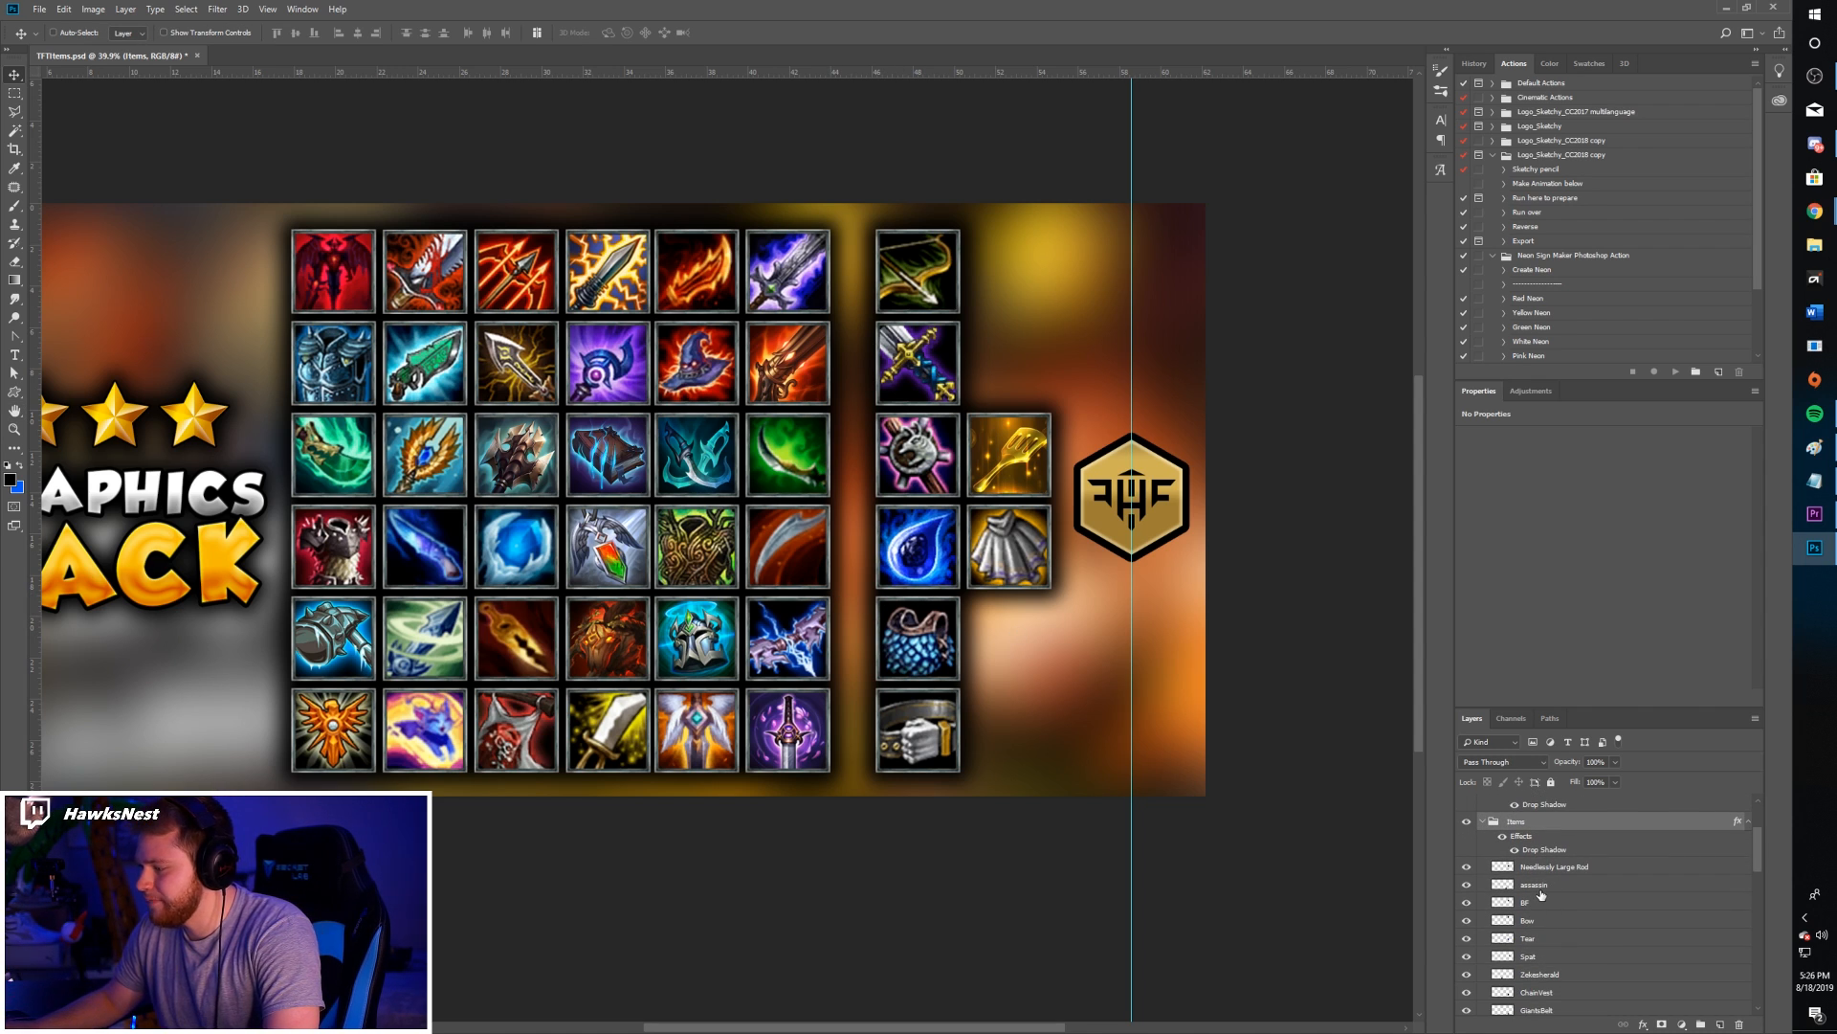
- Compare the icon grid with the assassin layer of the Items group hidden and shown
left_click(1467, 887)
left_click(1467, 886)
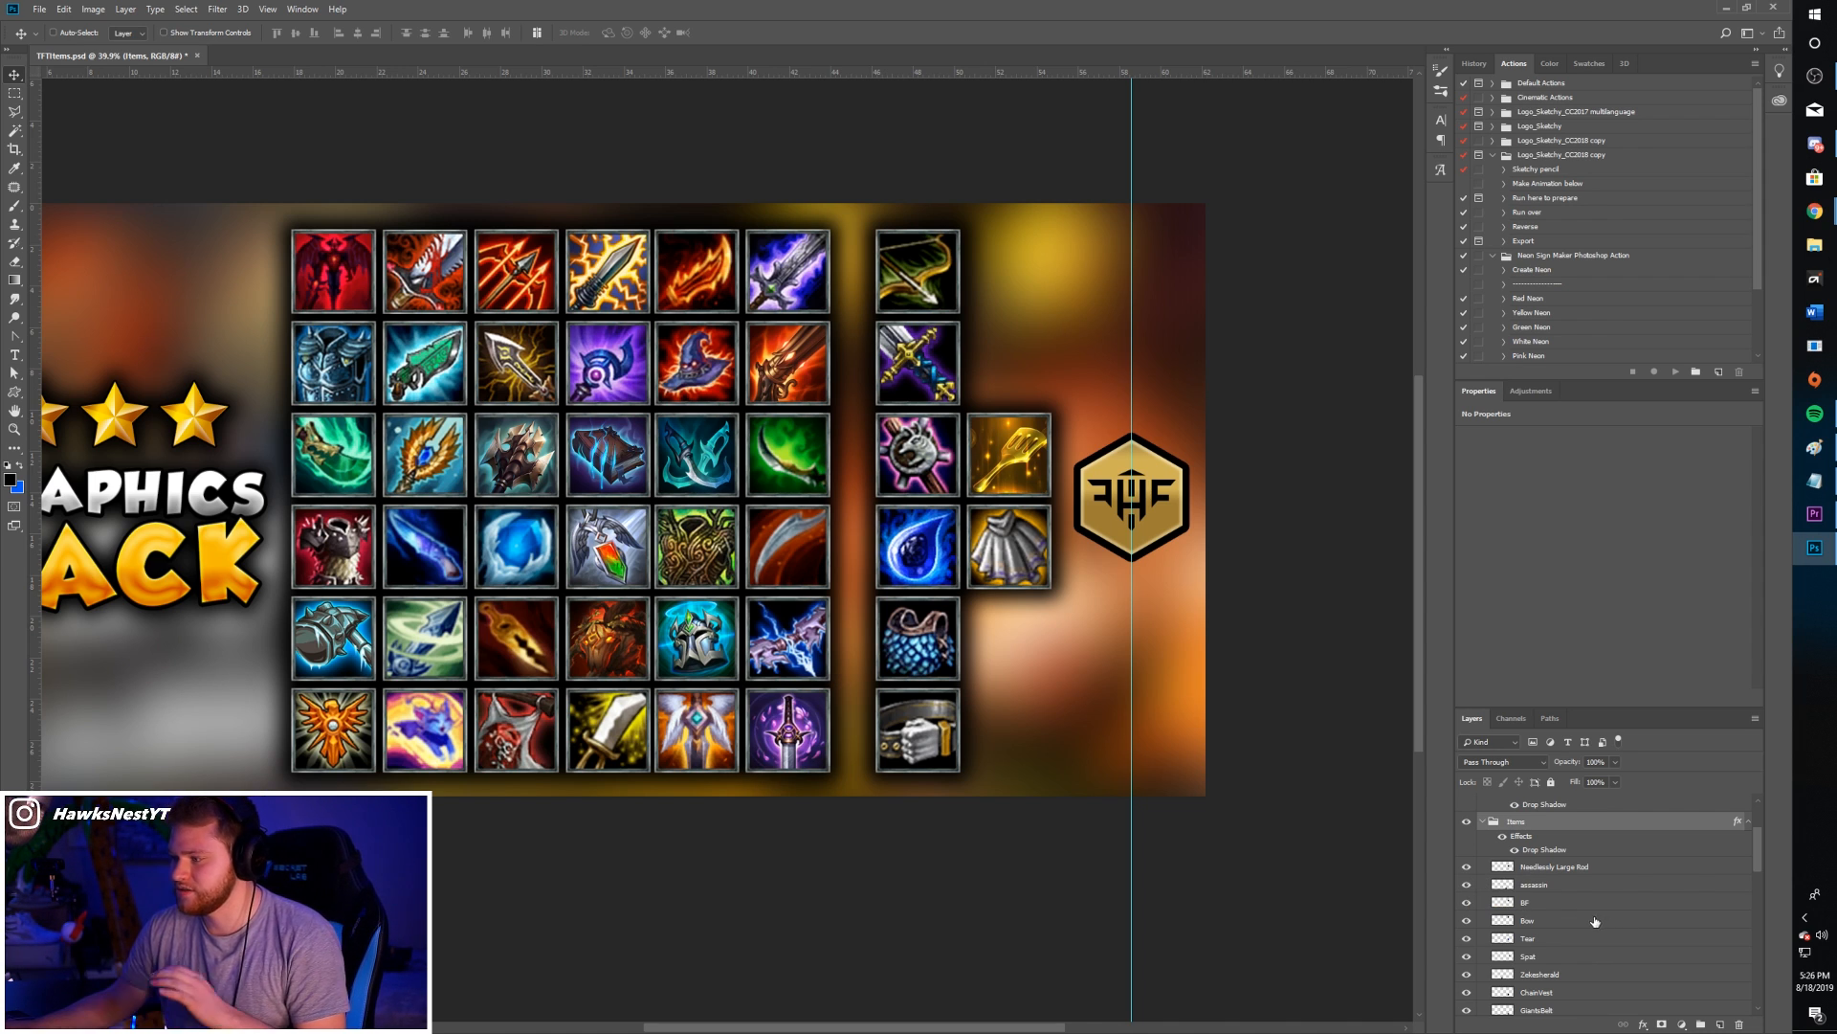
left_click(1534, 887)
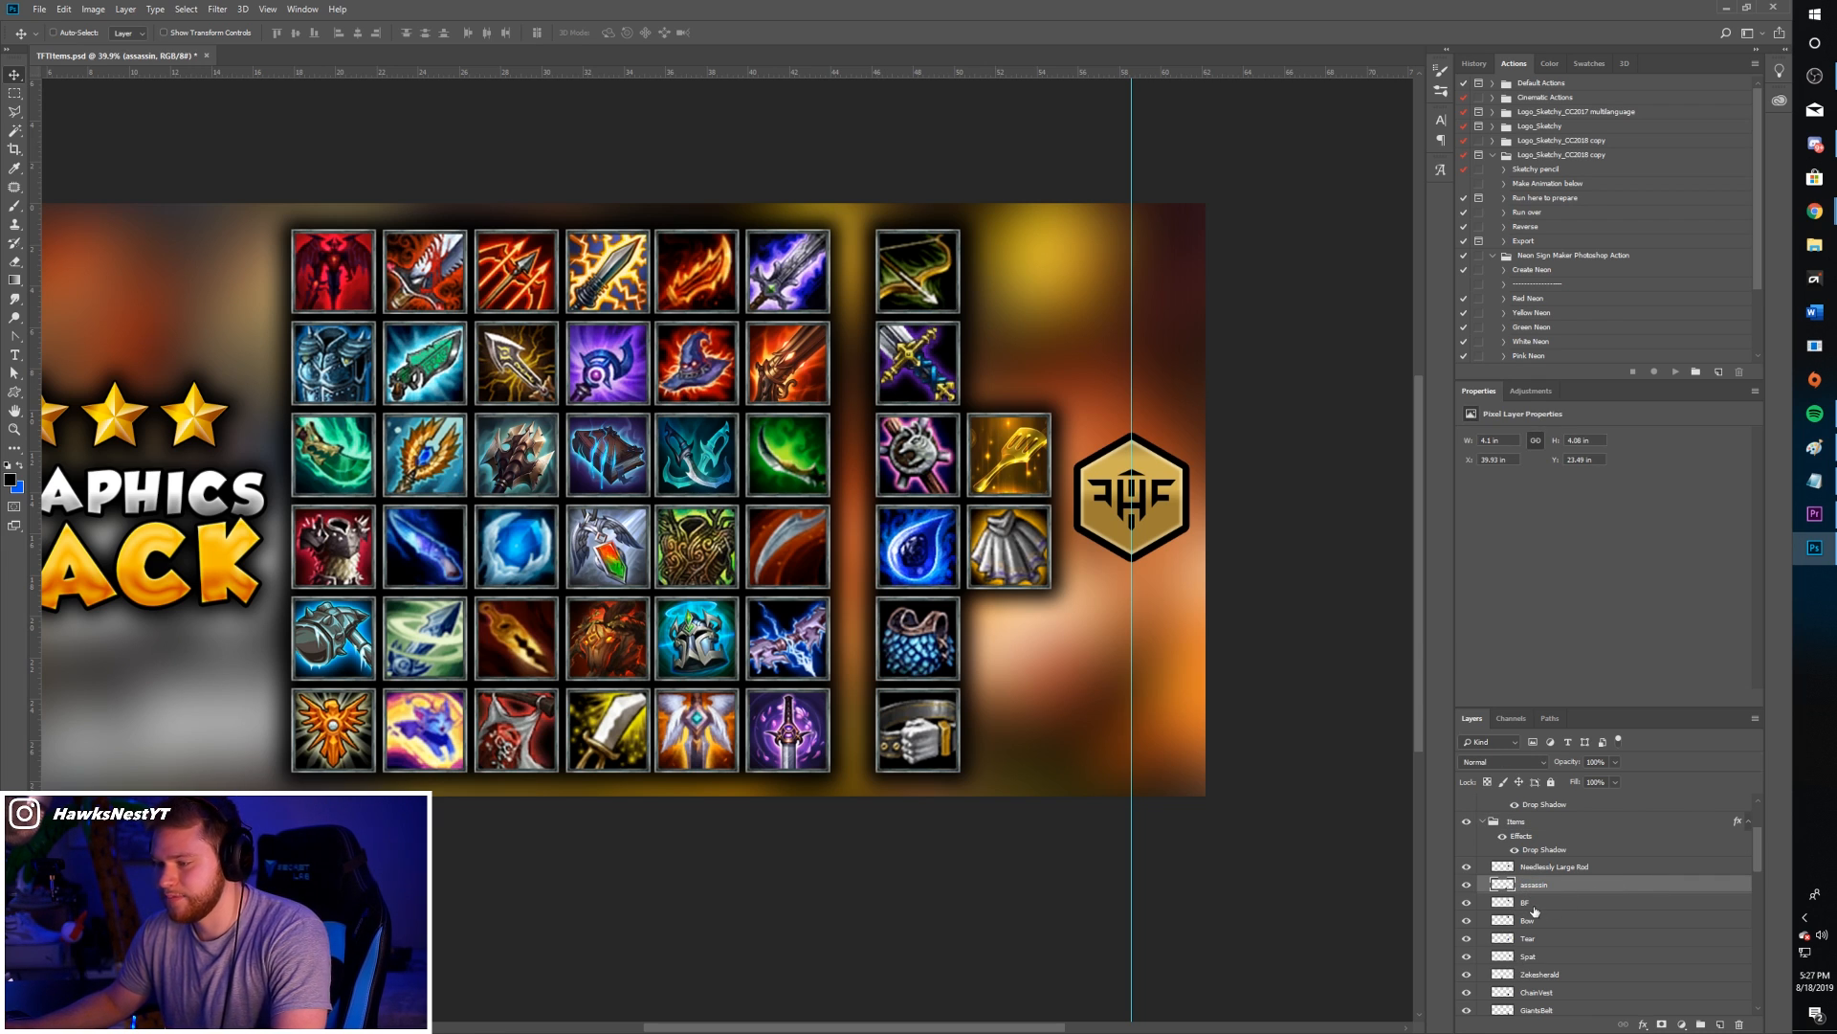
left_click(1467, 885)
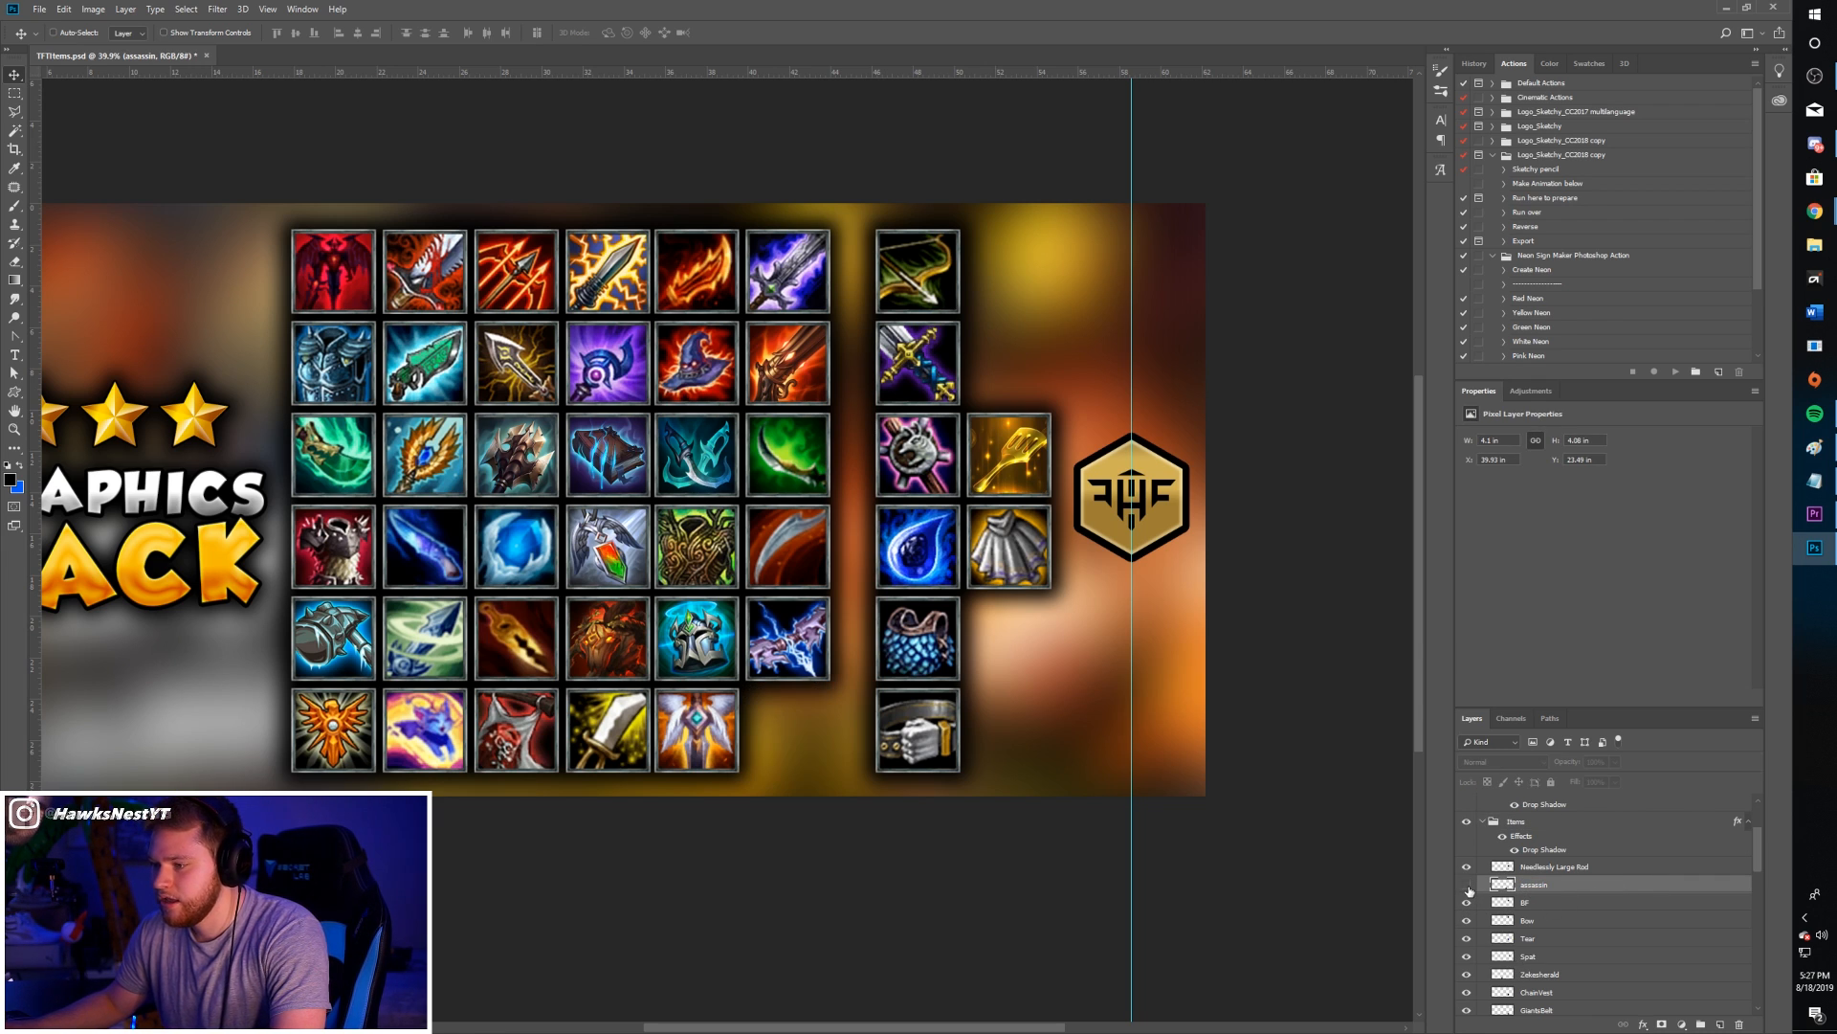
left_click(1469, 889)
- Look through all the named item layers in the Items group down to the Background layer
scroll(1581, 869, "down", 1)
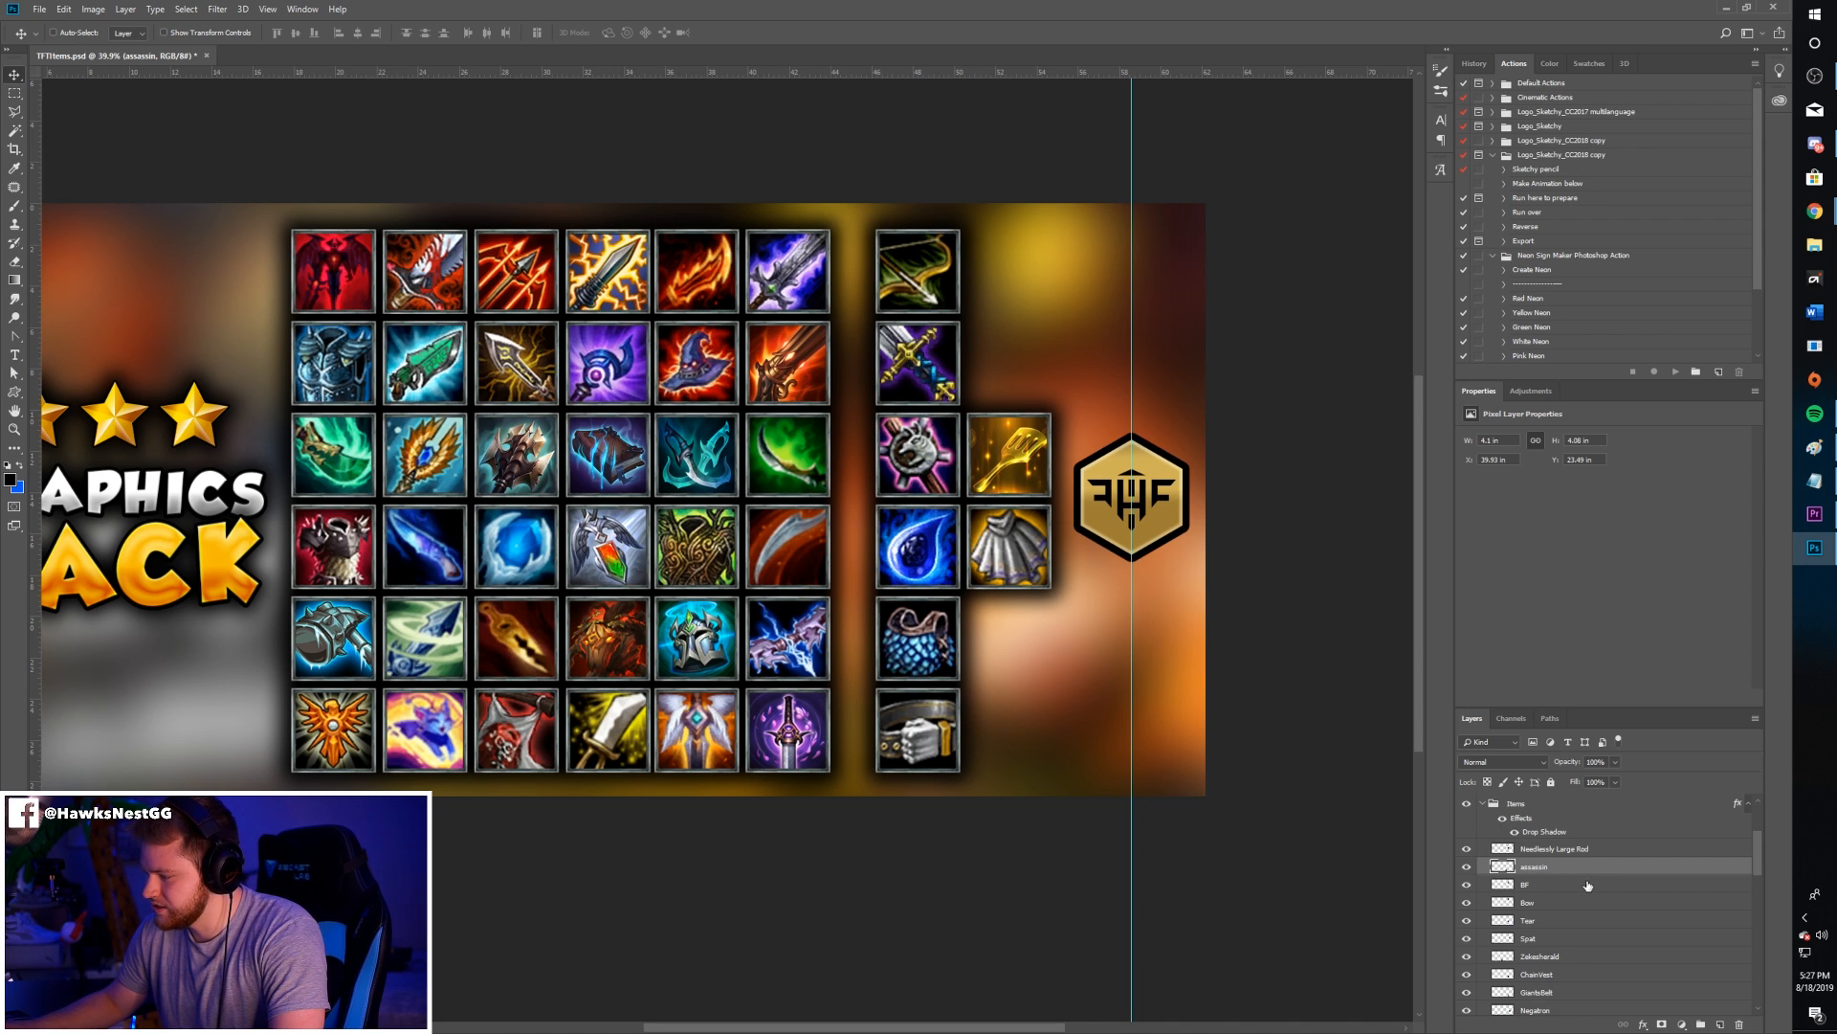
scroll(1587, 885, "down", 2)
scroll(1580, 889, "down", 7)
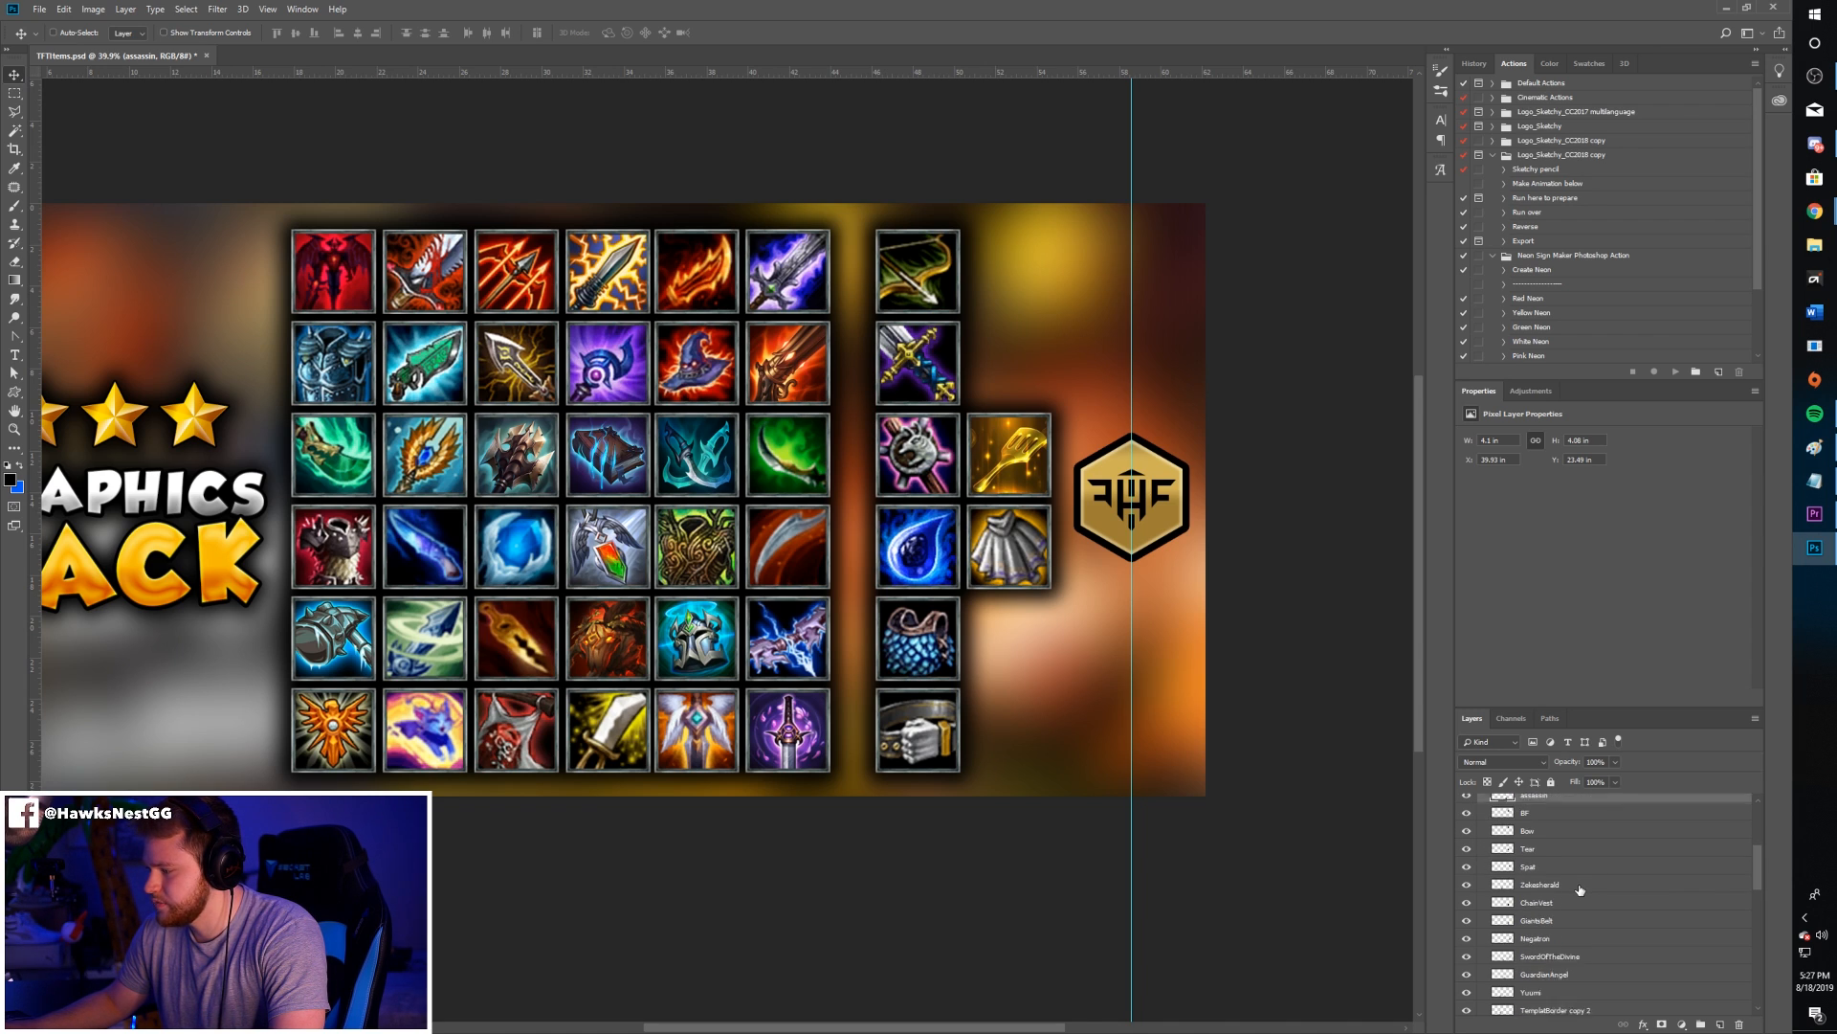
scroll(1571, 889, "down", 4)
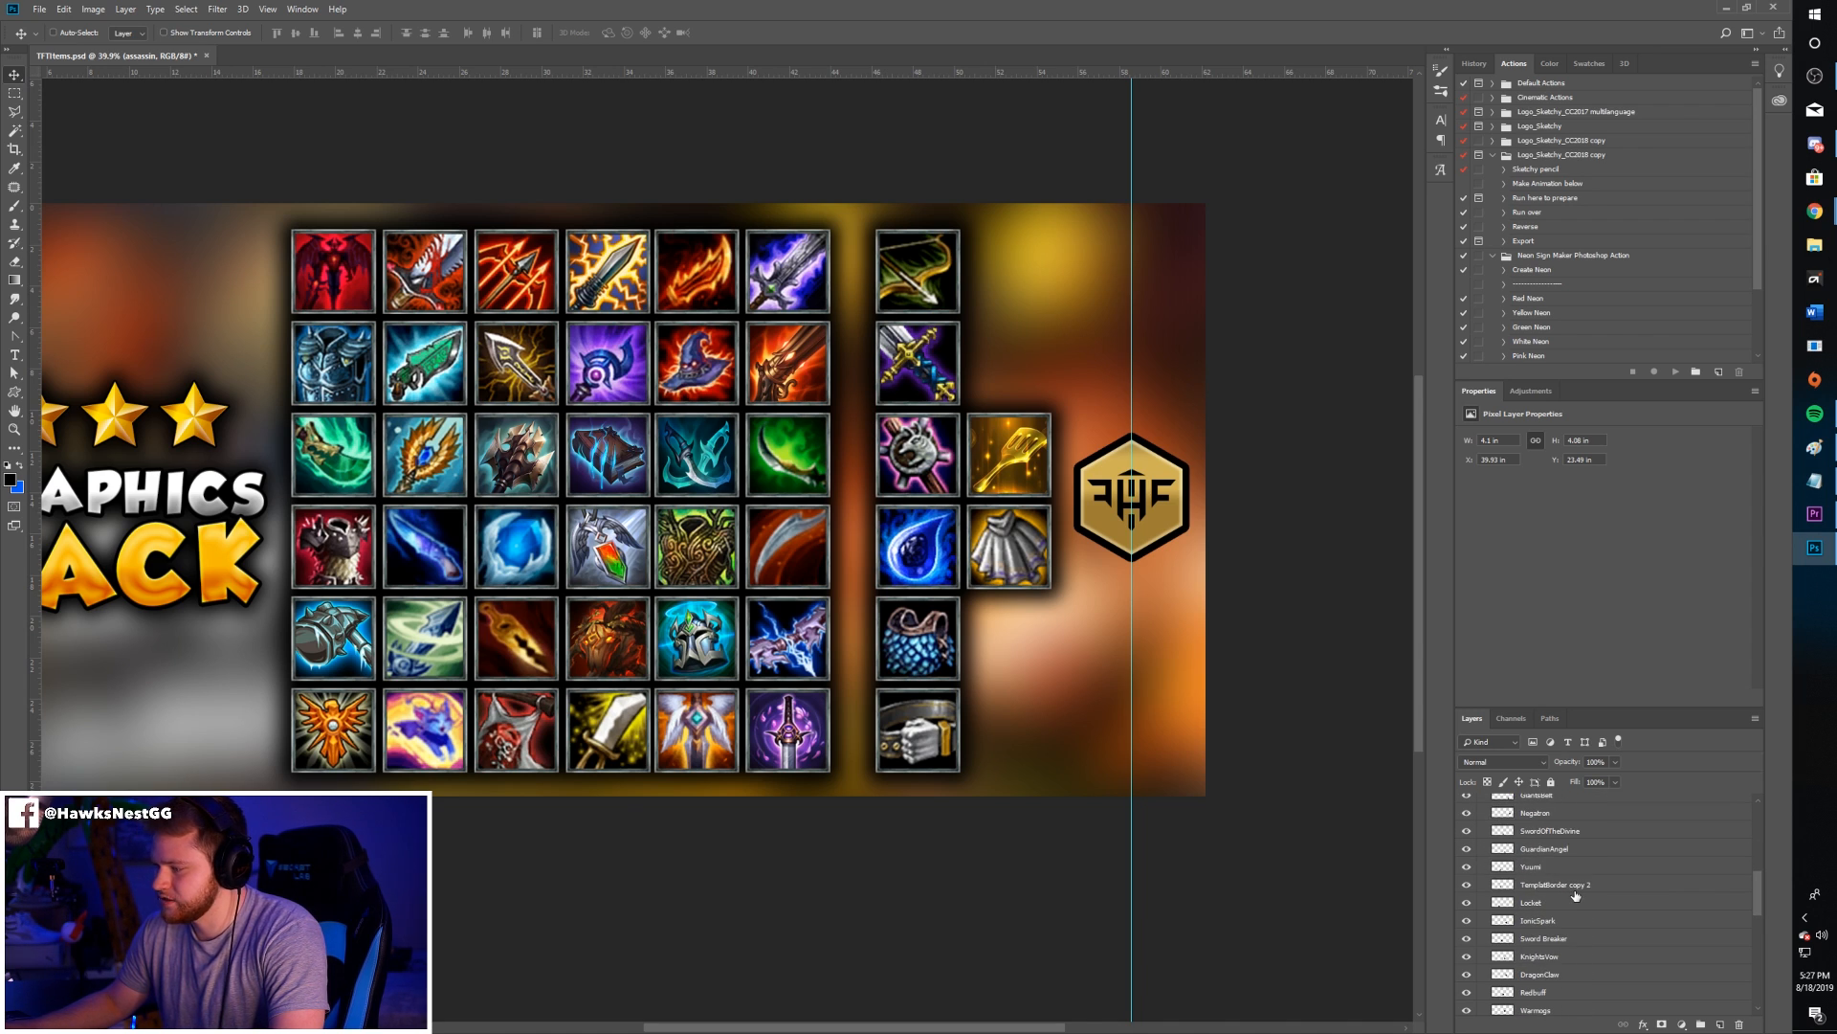
scroll(1557, 877, "down", 15)
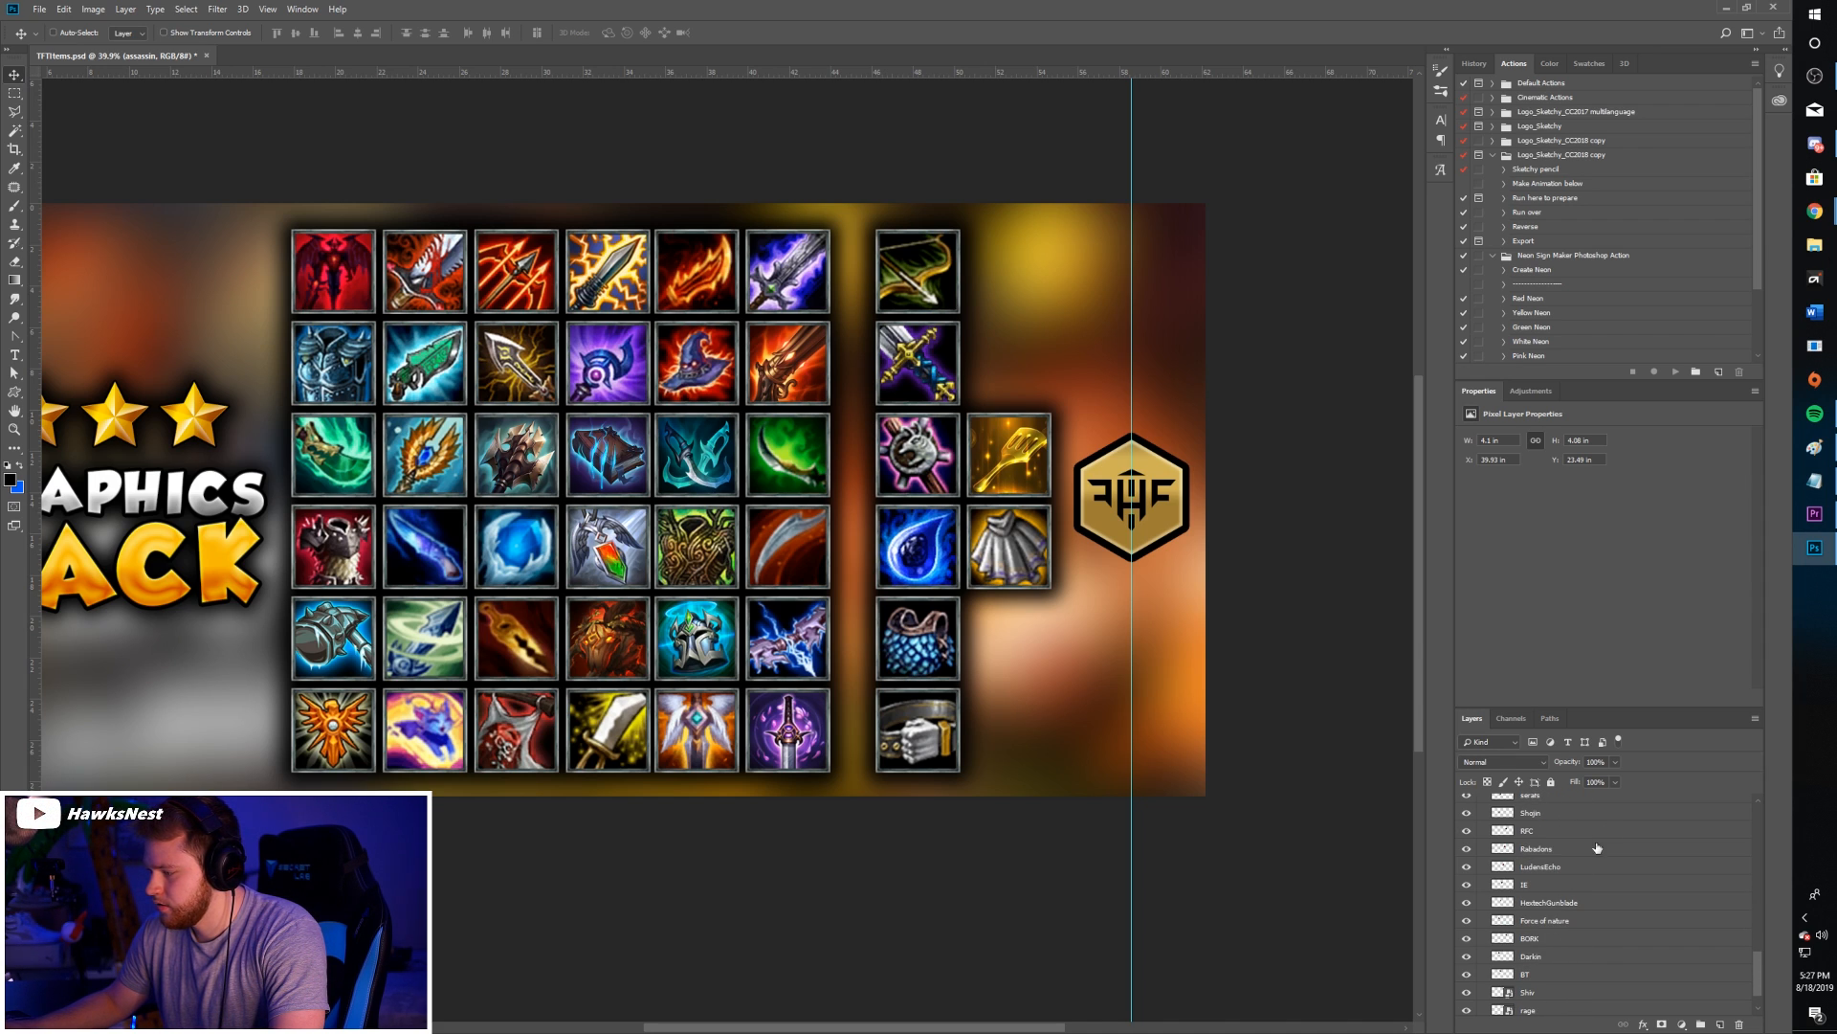
scroll(1555, 881, "down", 3)
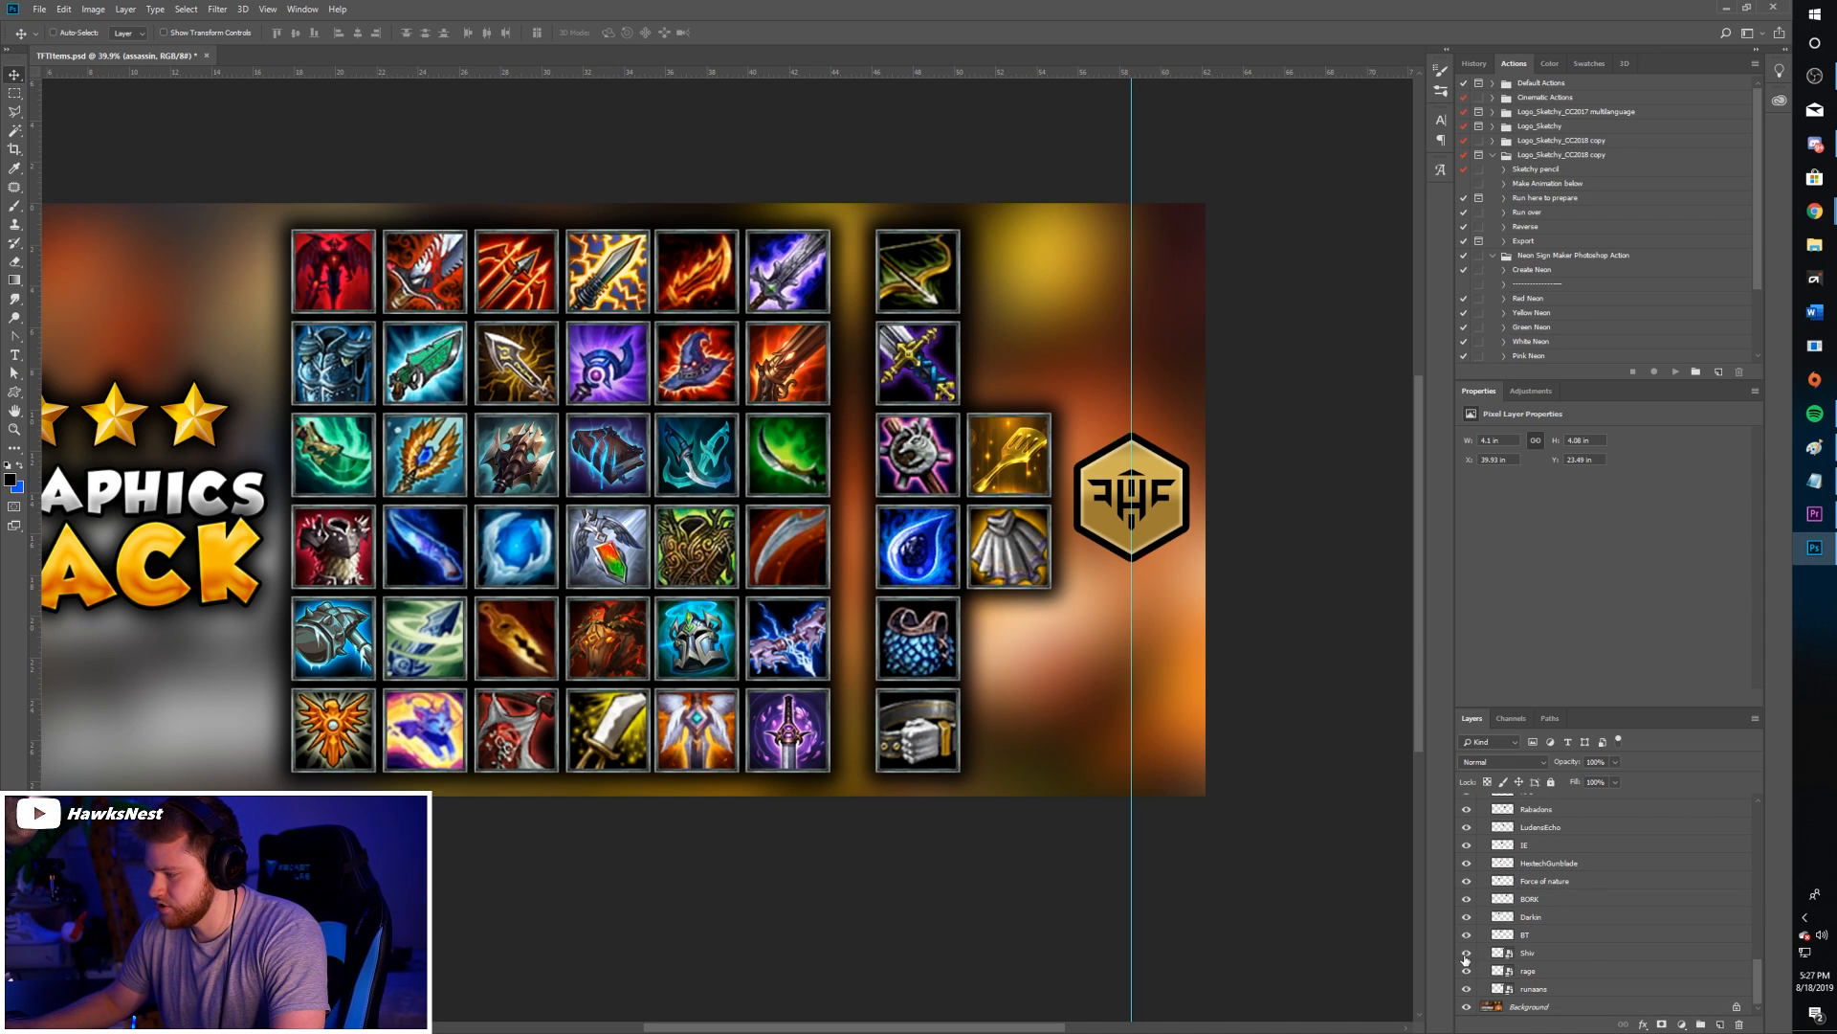
- Examine the item icons and their borders up close, and return to a view of the whole banner
key("h")
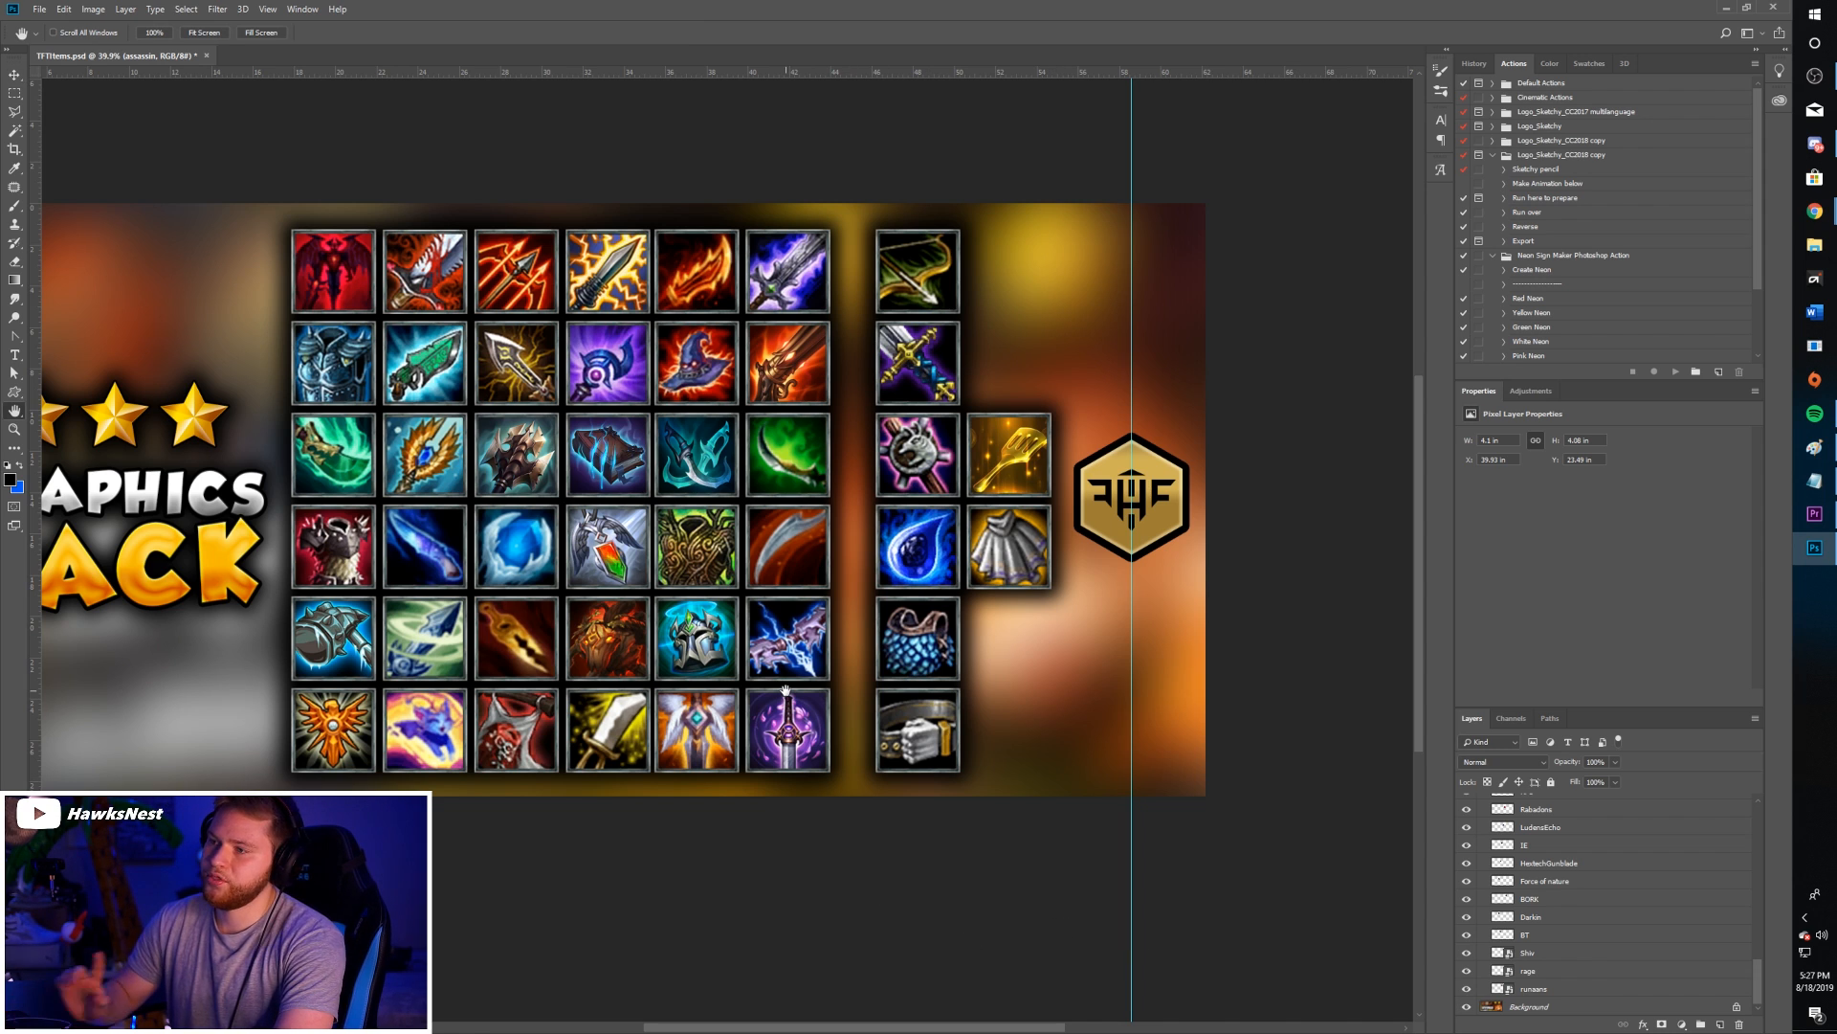
left_click_drag(530, 423, 610, 458)
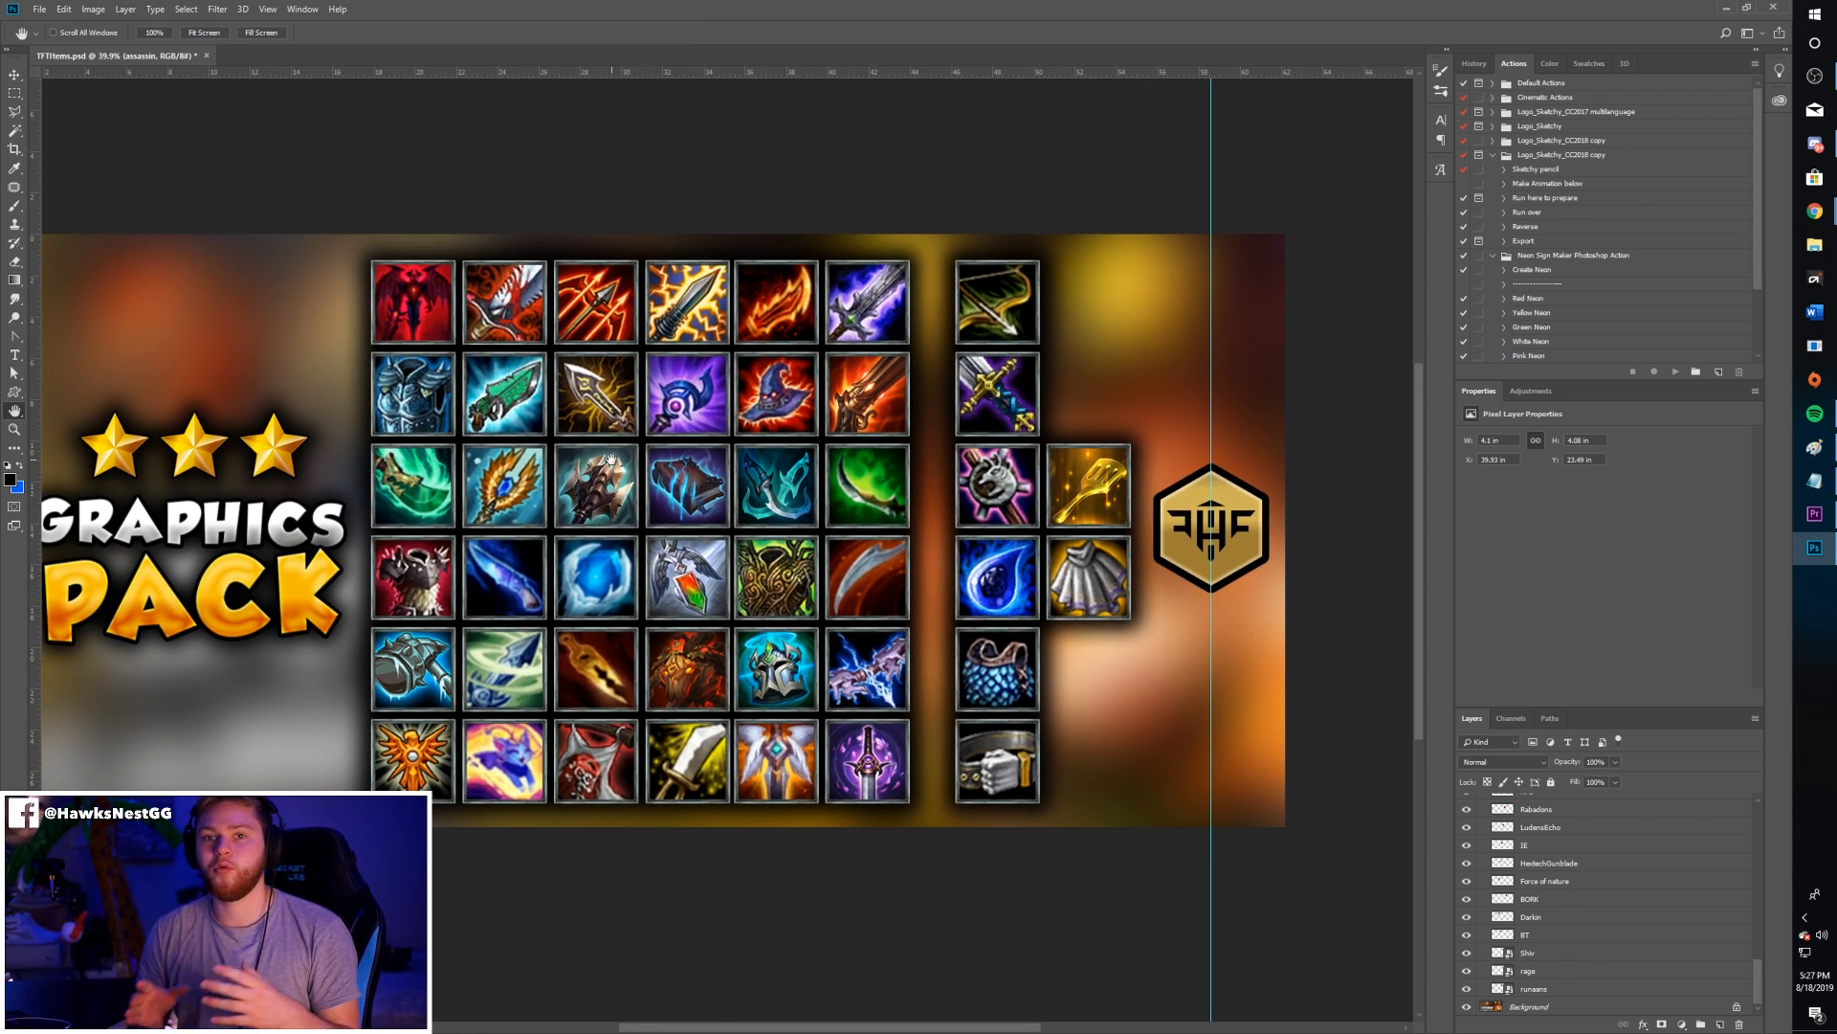
key("z")
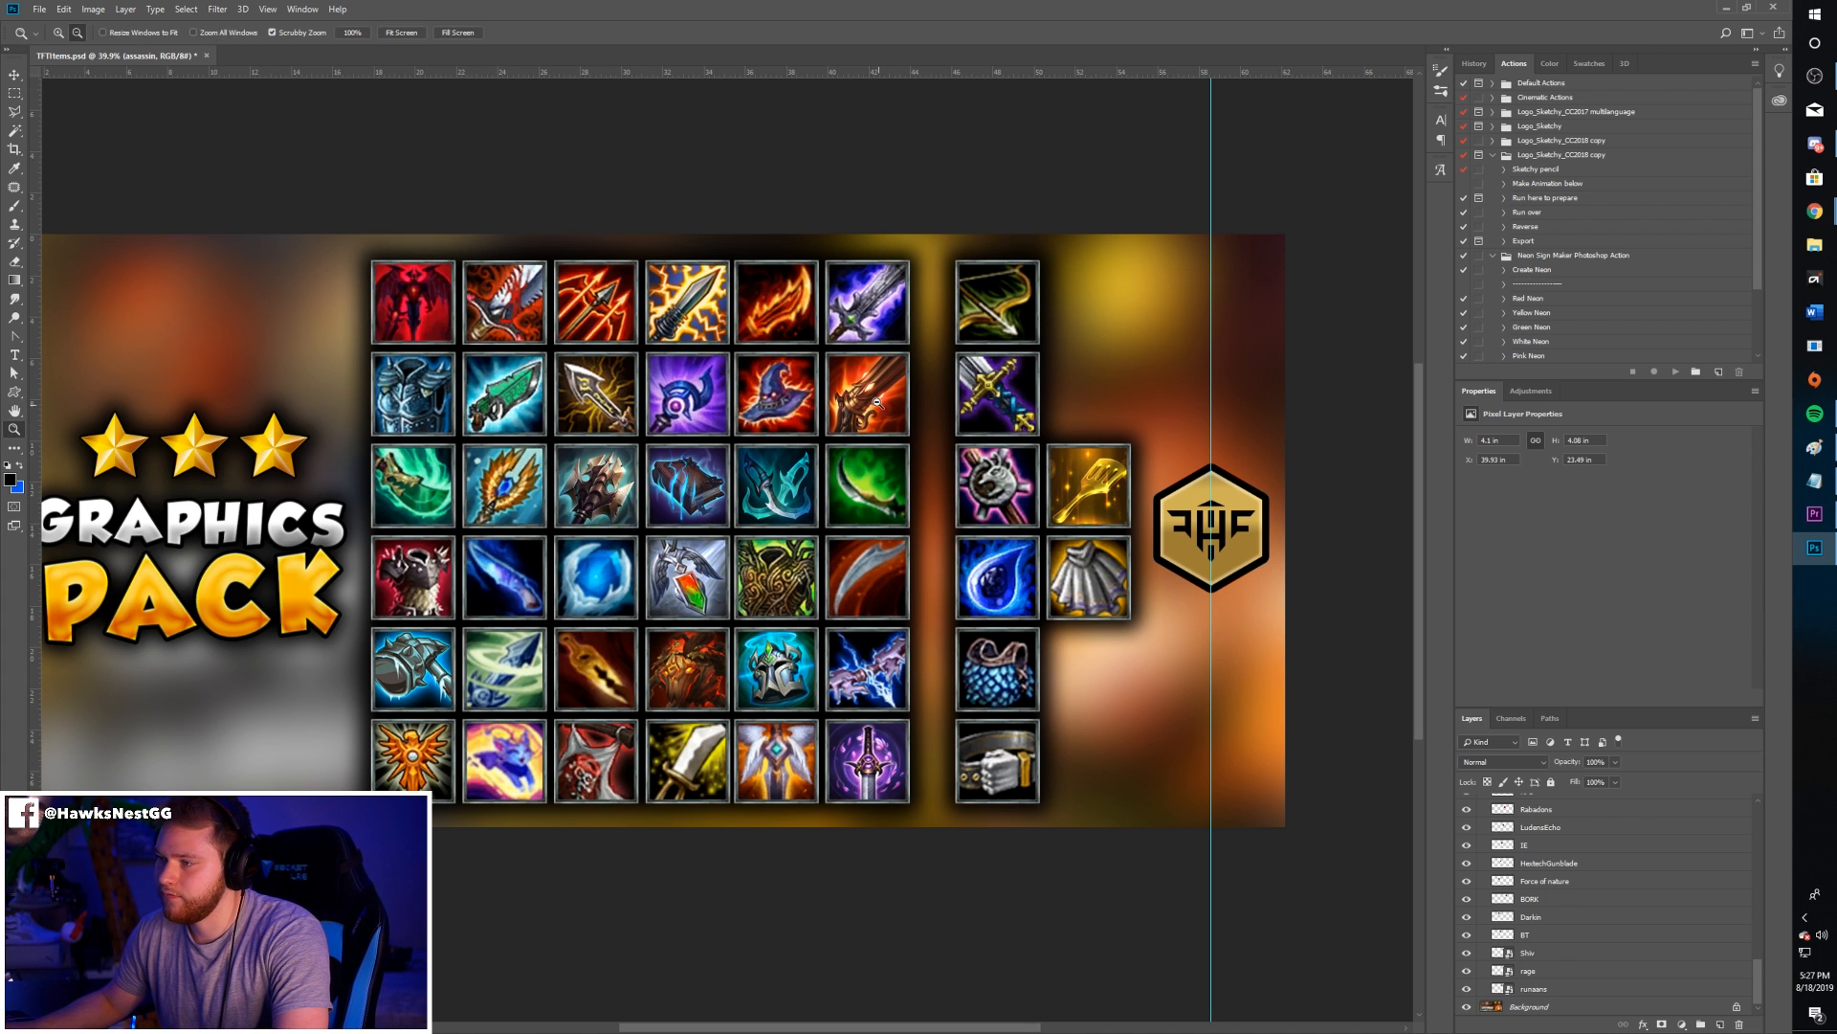
left_click_drag(811, 383, 916, 344)
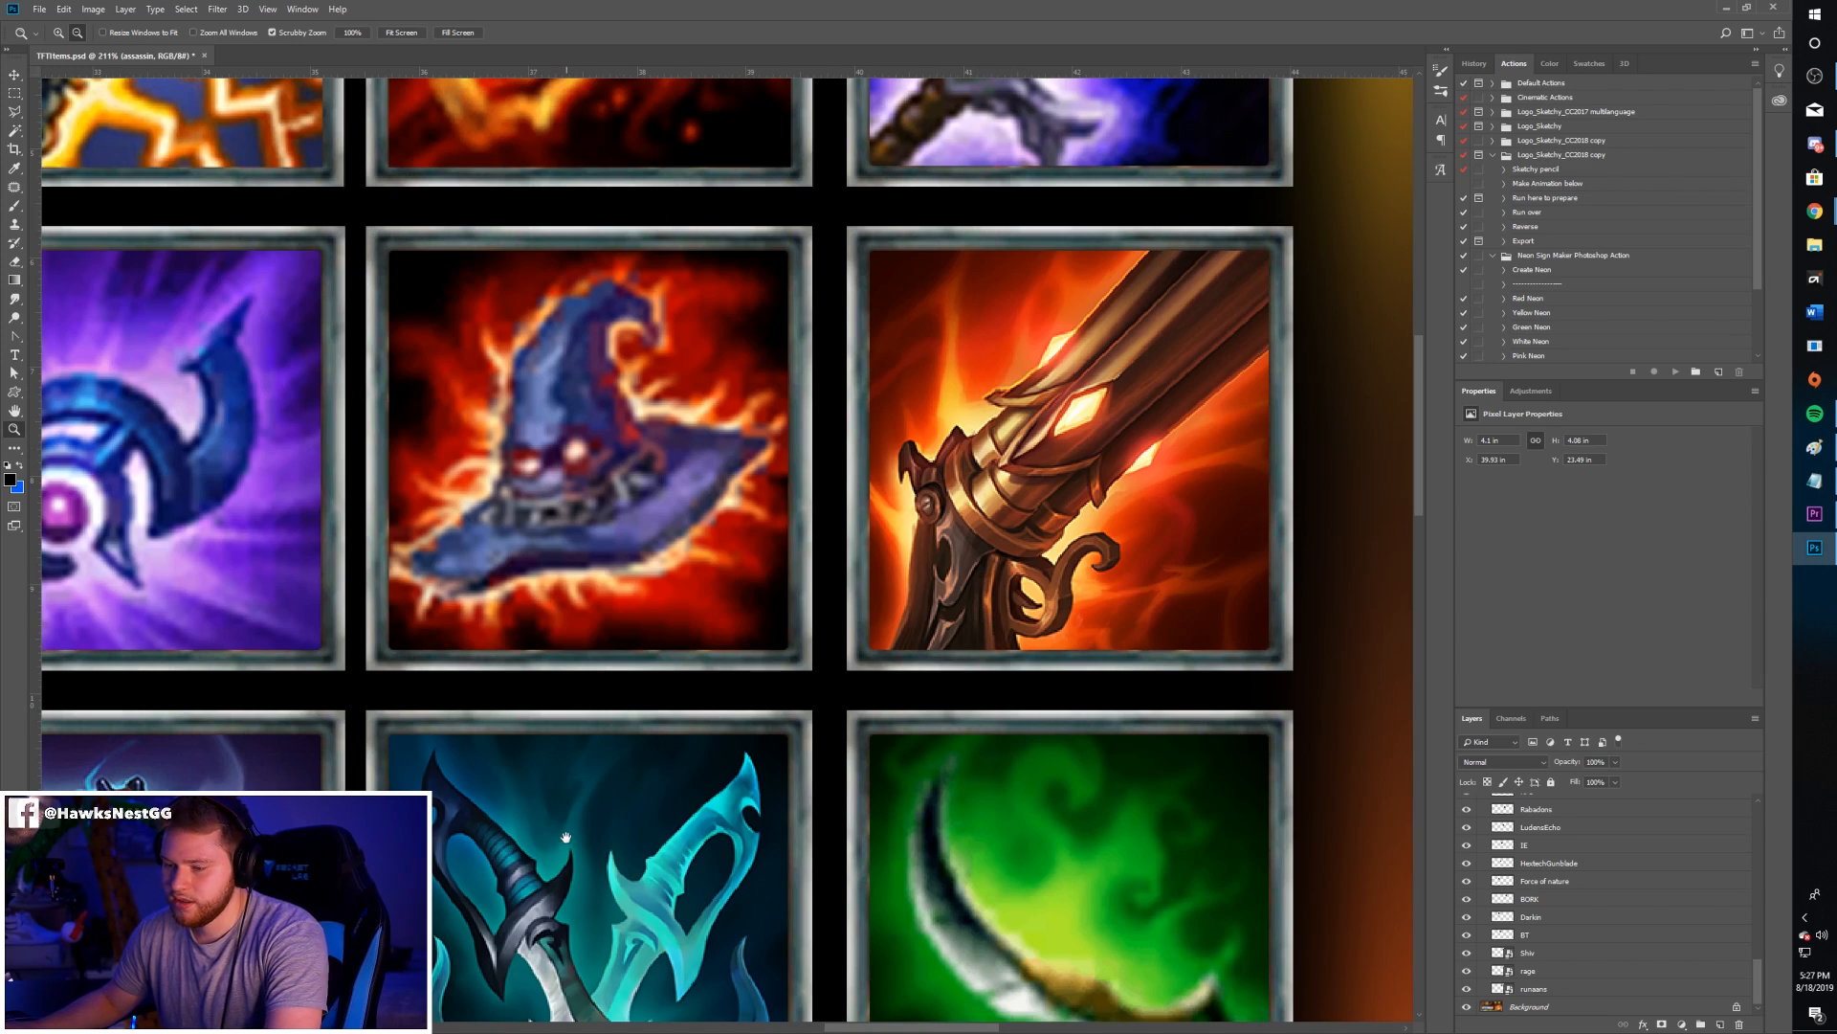
left_click_drag(565, 838, 648, 603)
mouse_move(416, 680)
left_mouse_down()
mouse_move(578, 685)
mouse_move(891, 599)
mouse_move(759, 622)
left_mouse_up()
left_click_drag(616, 847, 631, 802)
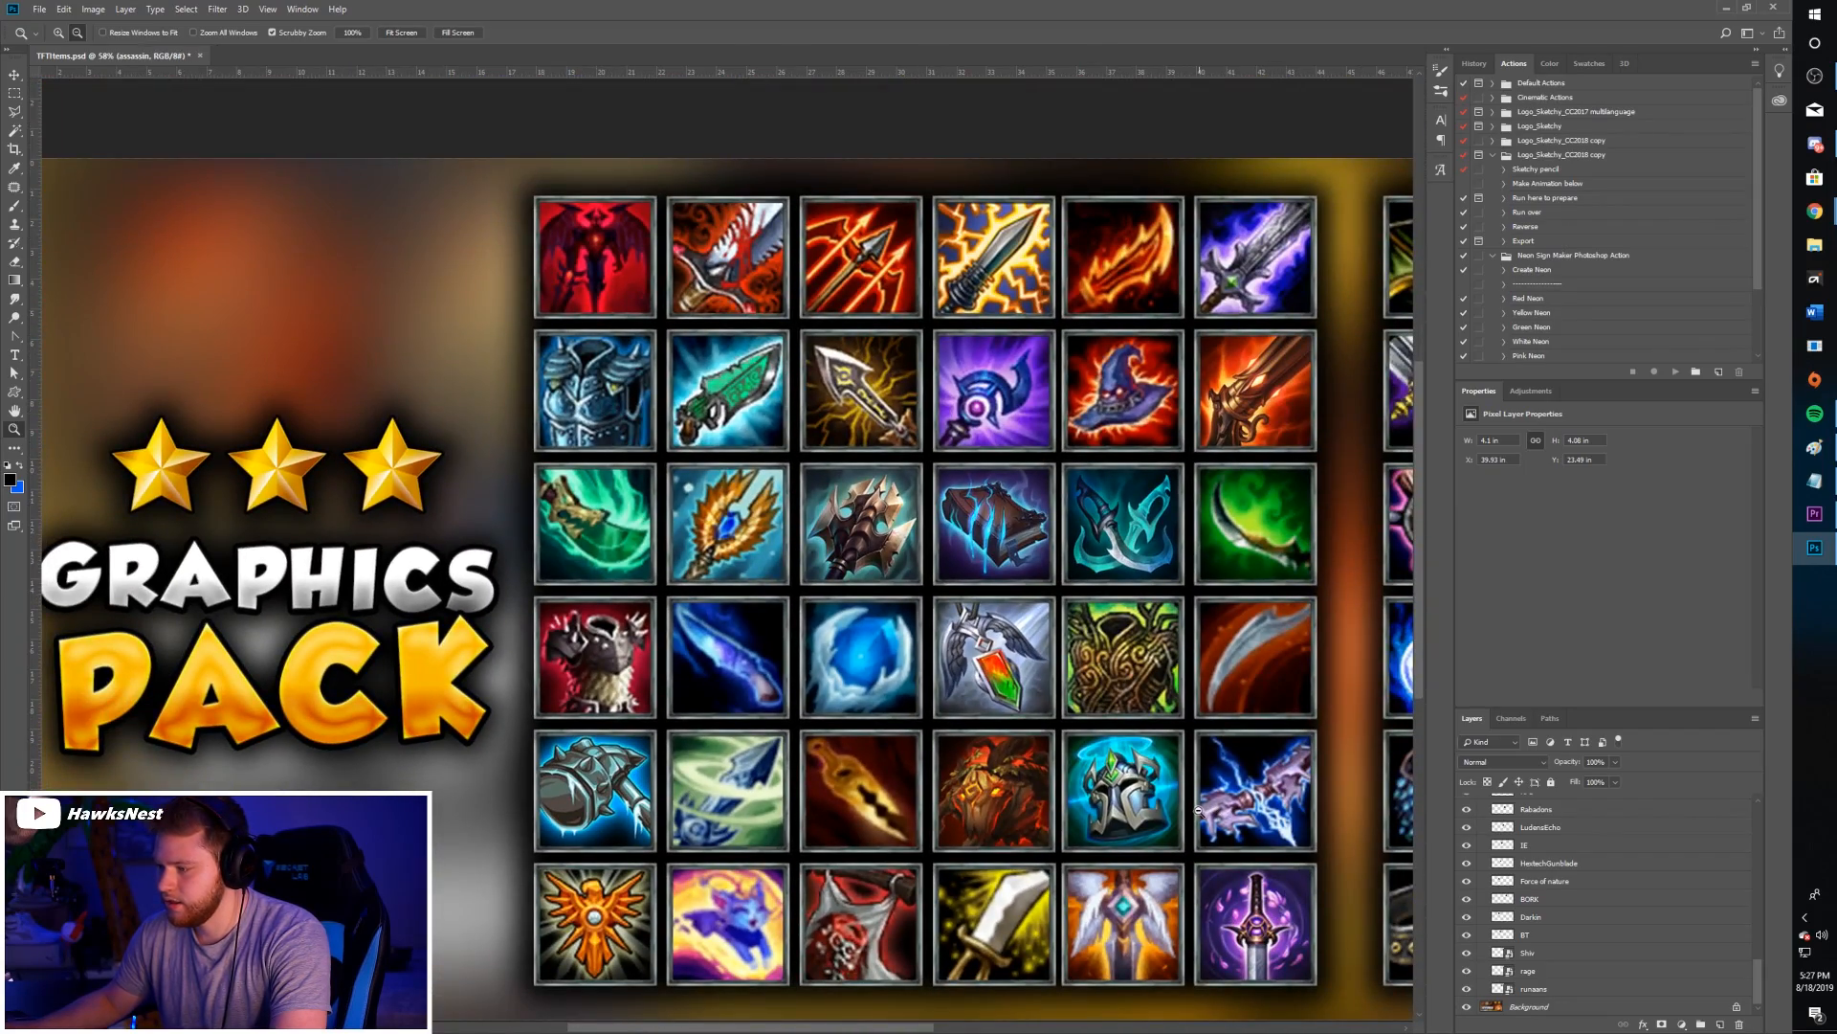
left_click_drag(1148, 810, 807, 799)
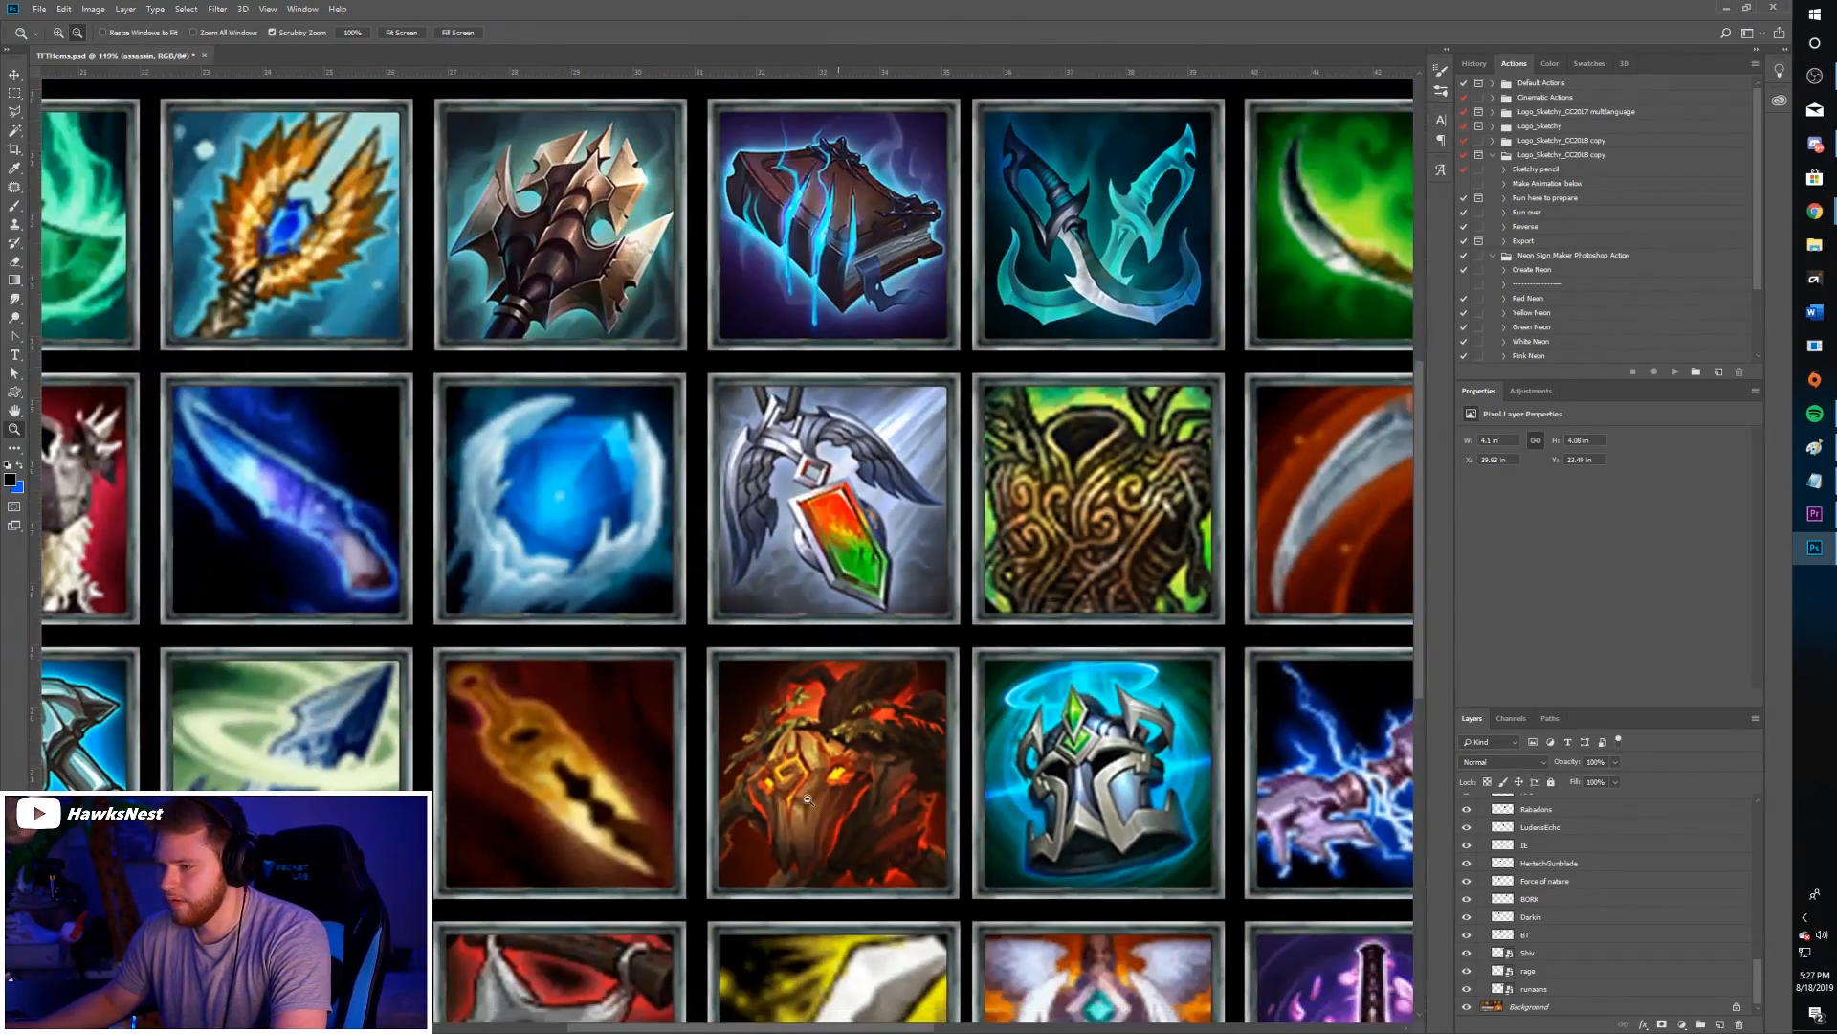
left_click_drag(1104, 736, 1044, 754)
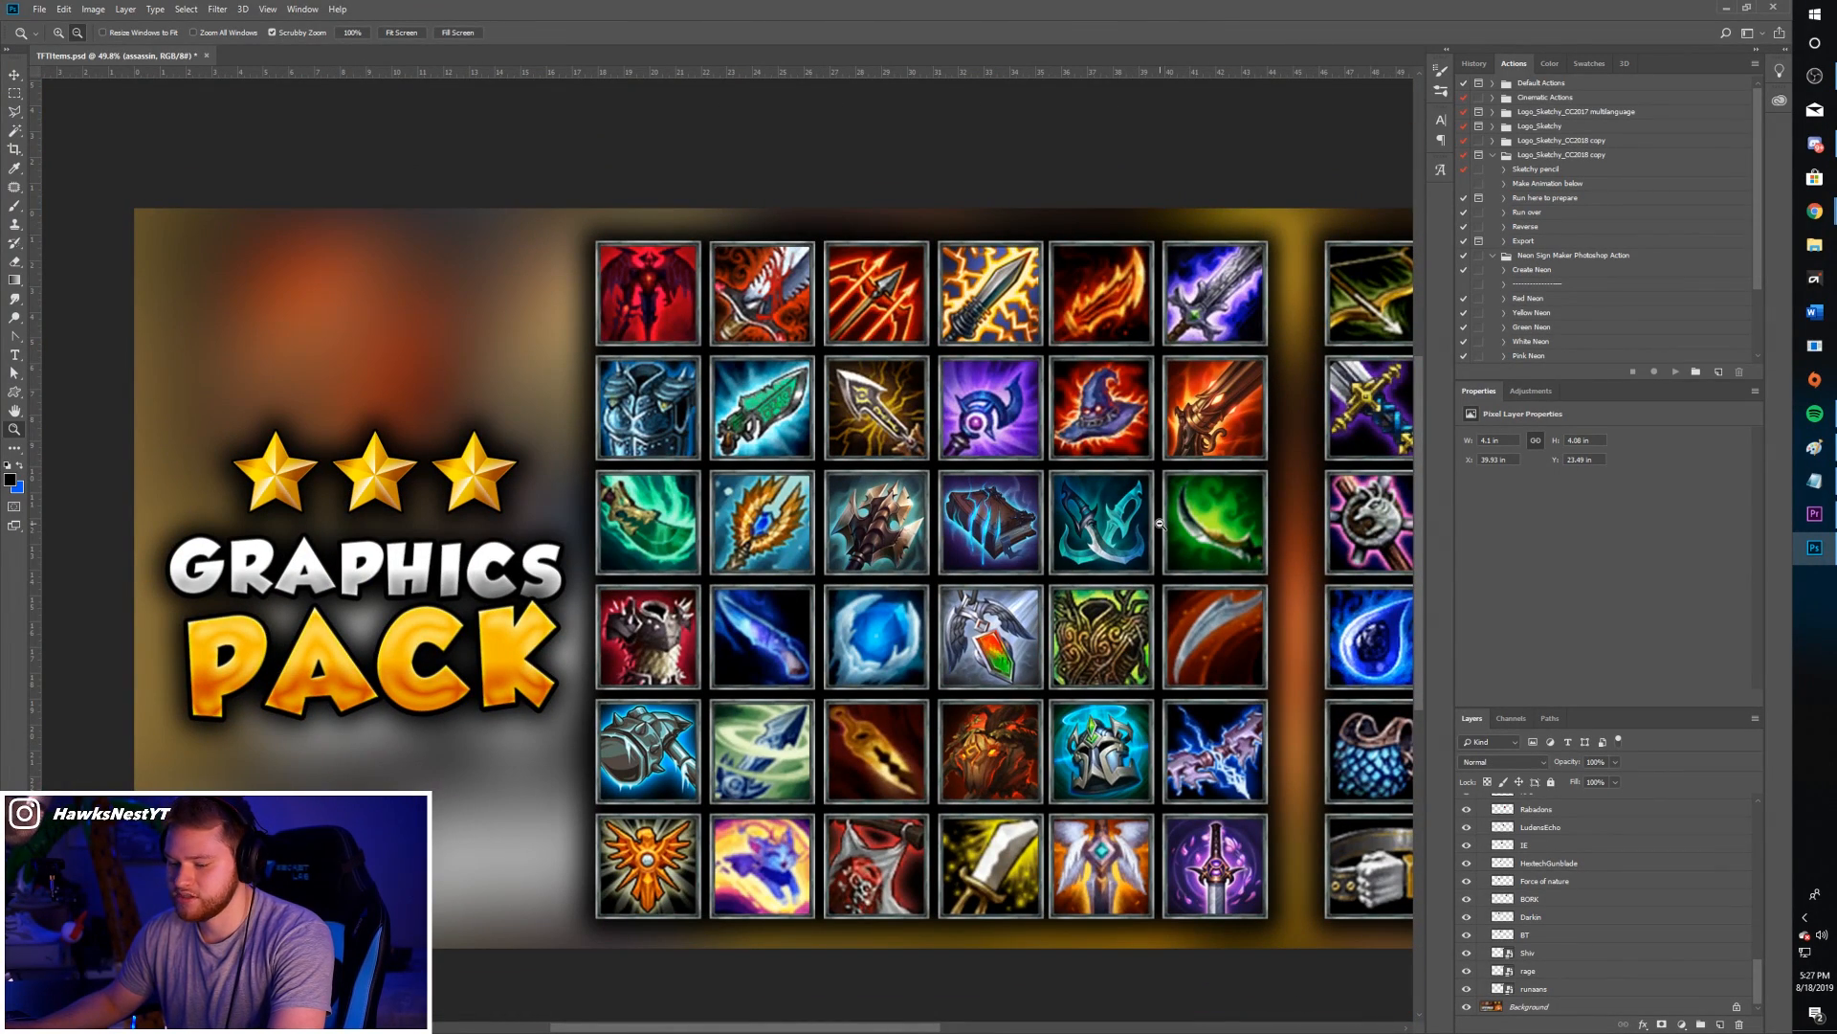
key("space")
left_click_drag(957, 471, 765, 481)
left_click_drag(880, 491, 848, 506)
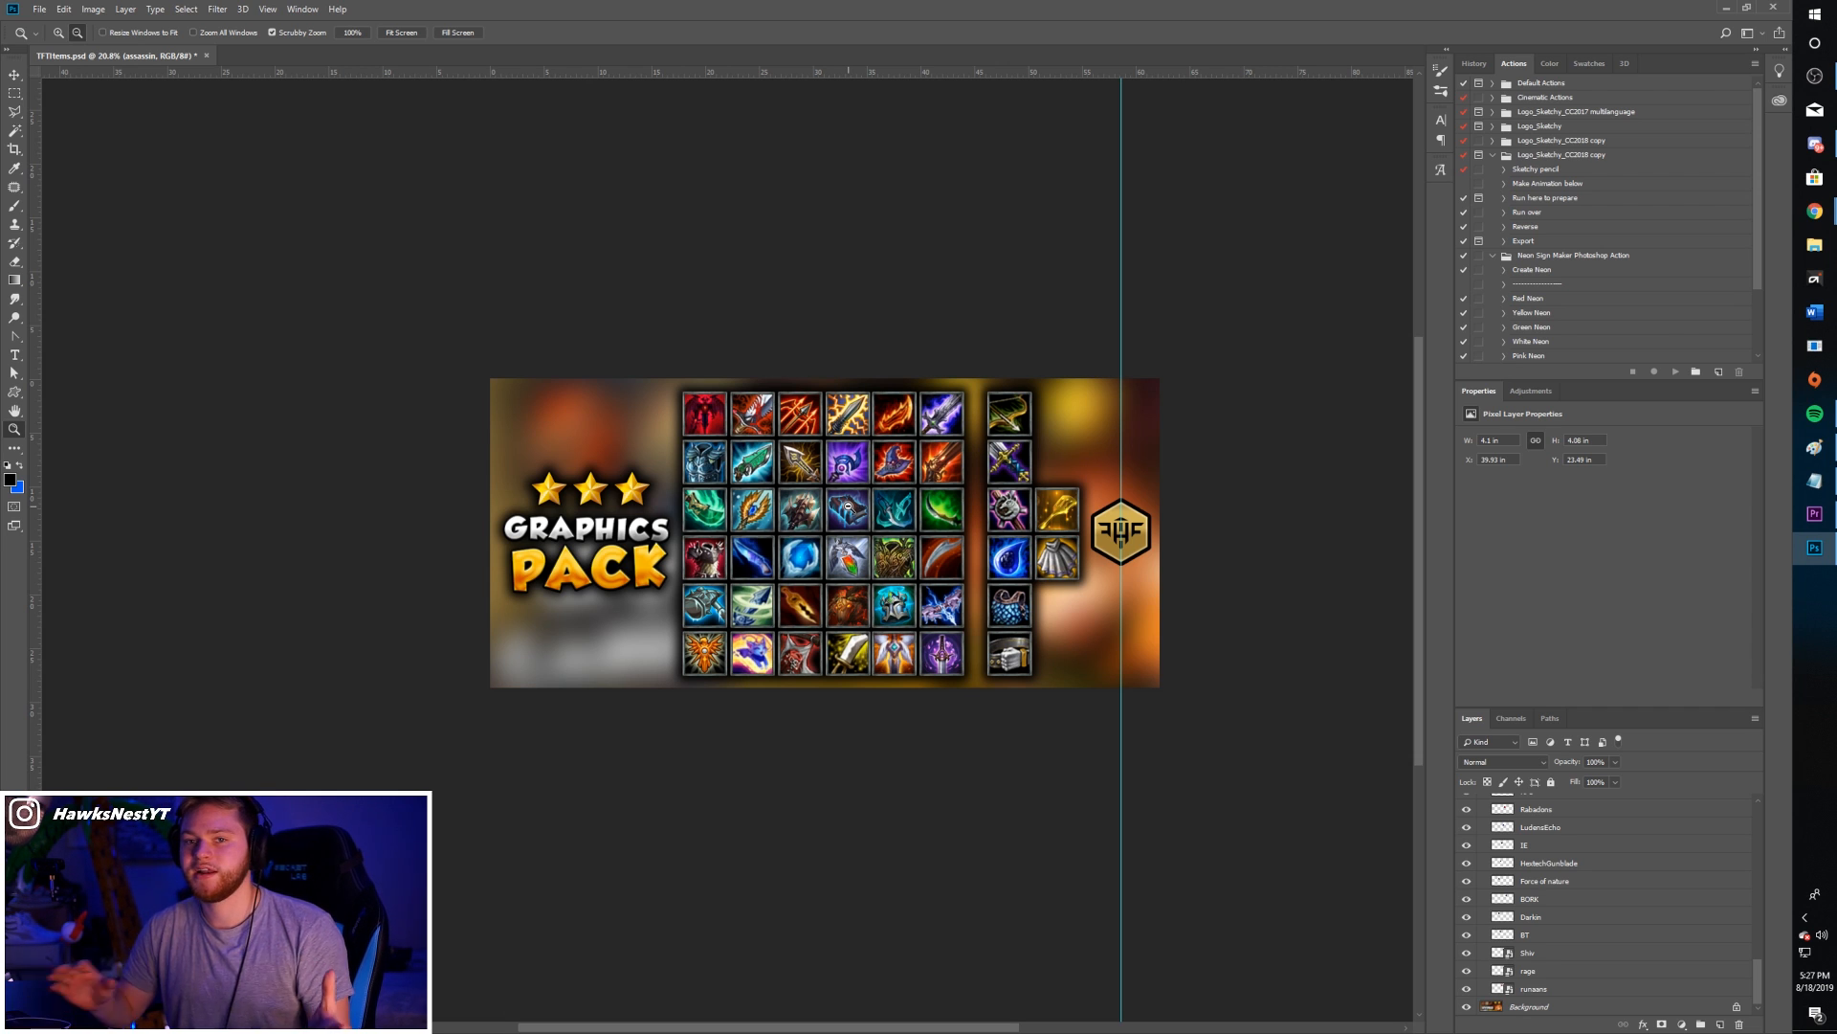
left_click_drag(1093, 502, 1190, 435)
left_click_drag(948, 555, 845, 607)
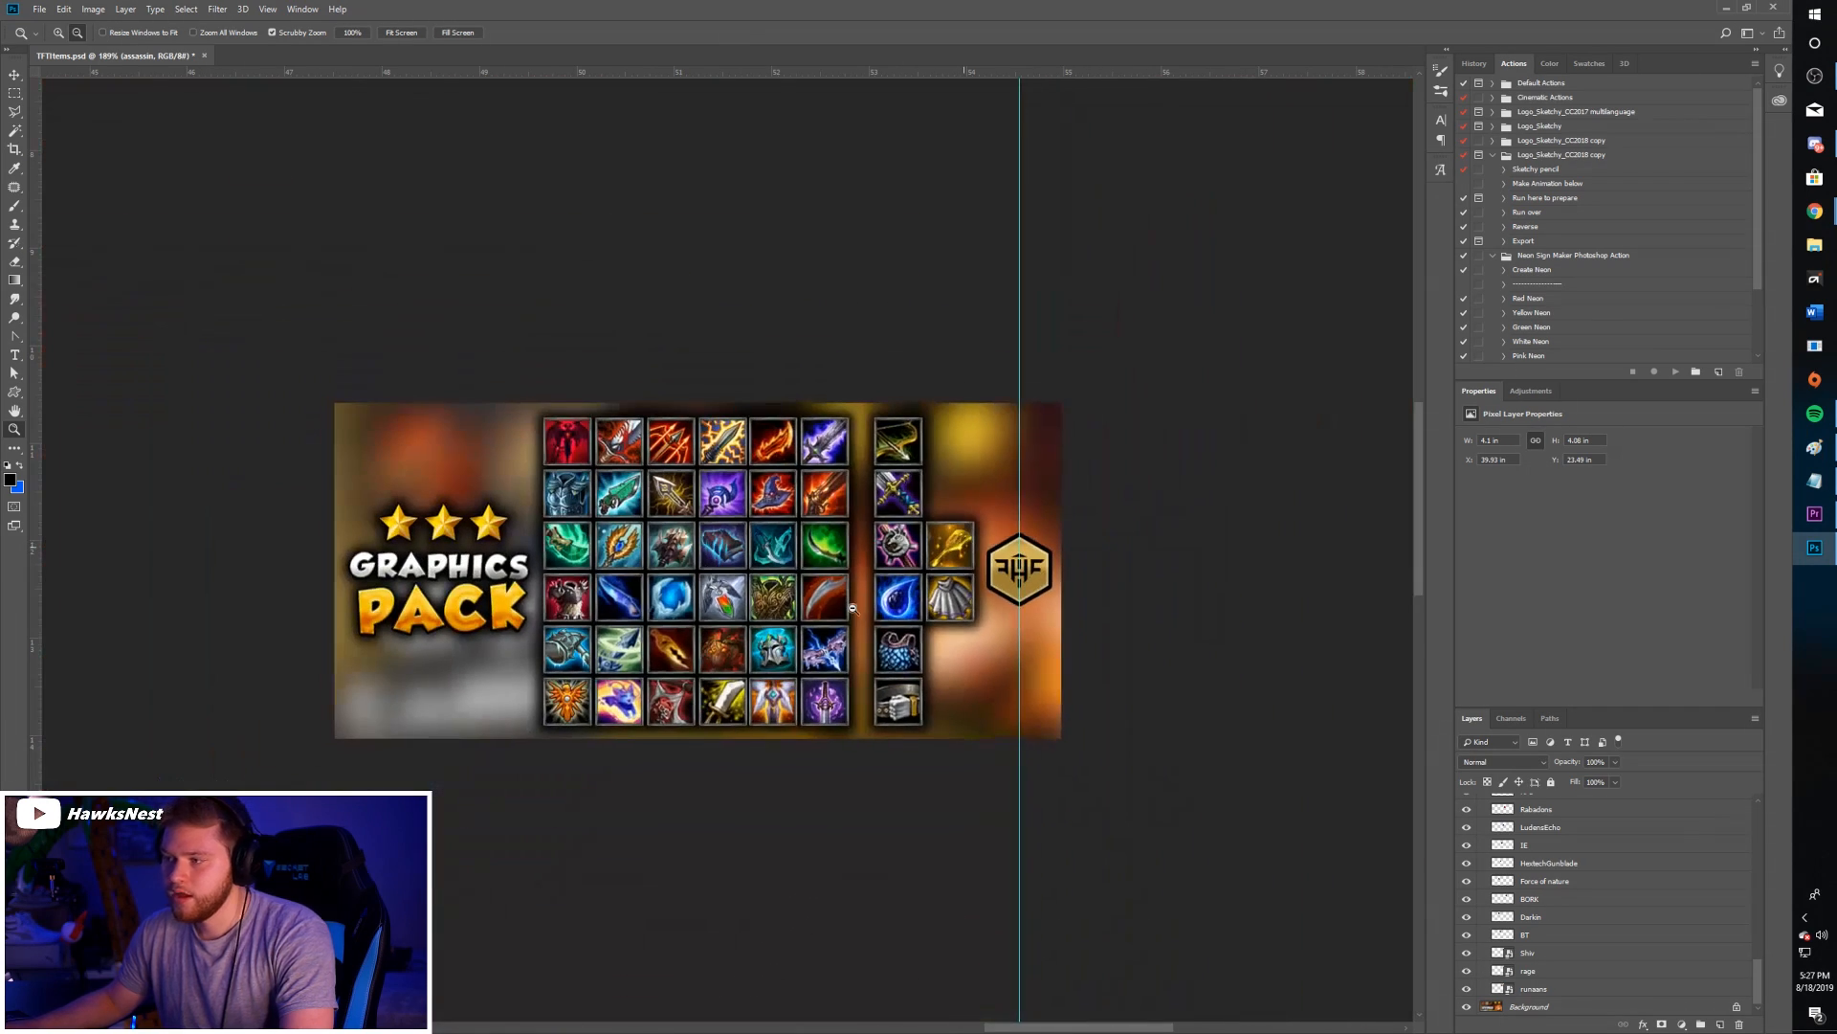
left_click_drag(577, 563, 598, 561)
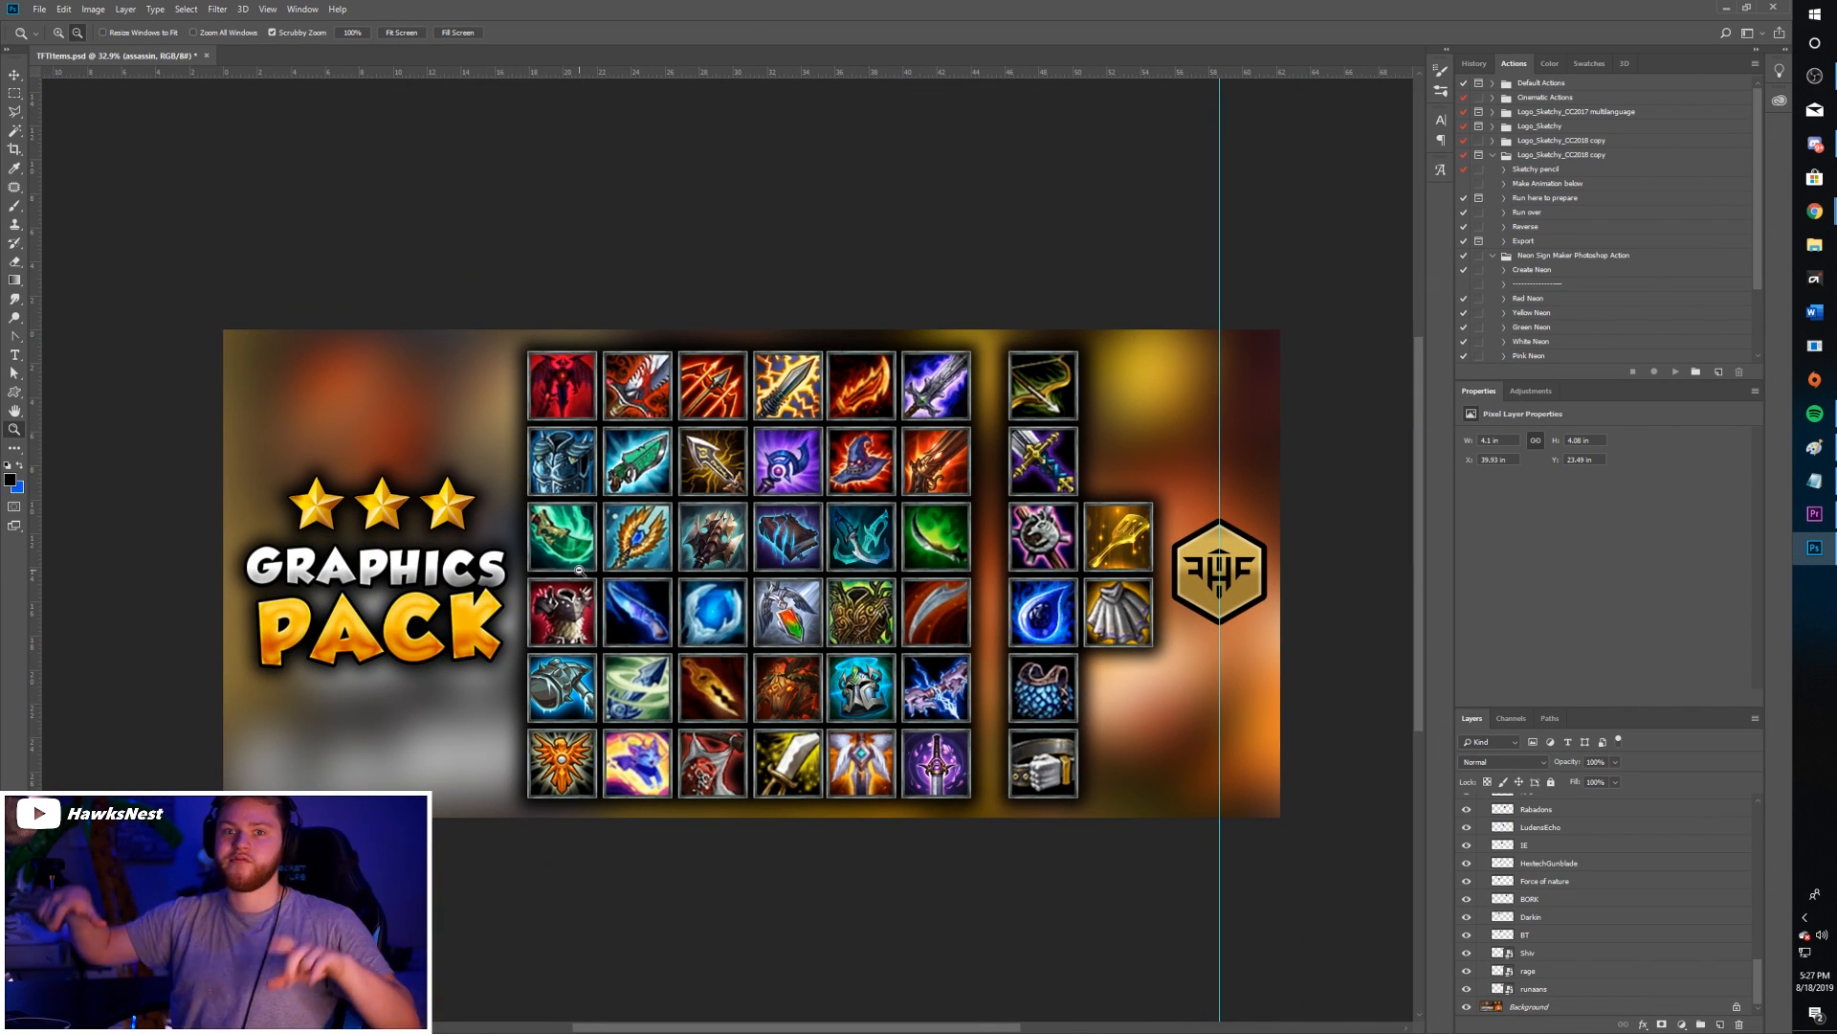
left_click_drag(681, 546, 660, 543)
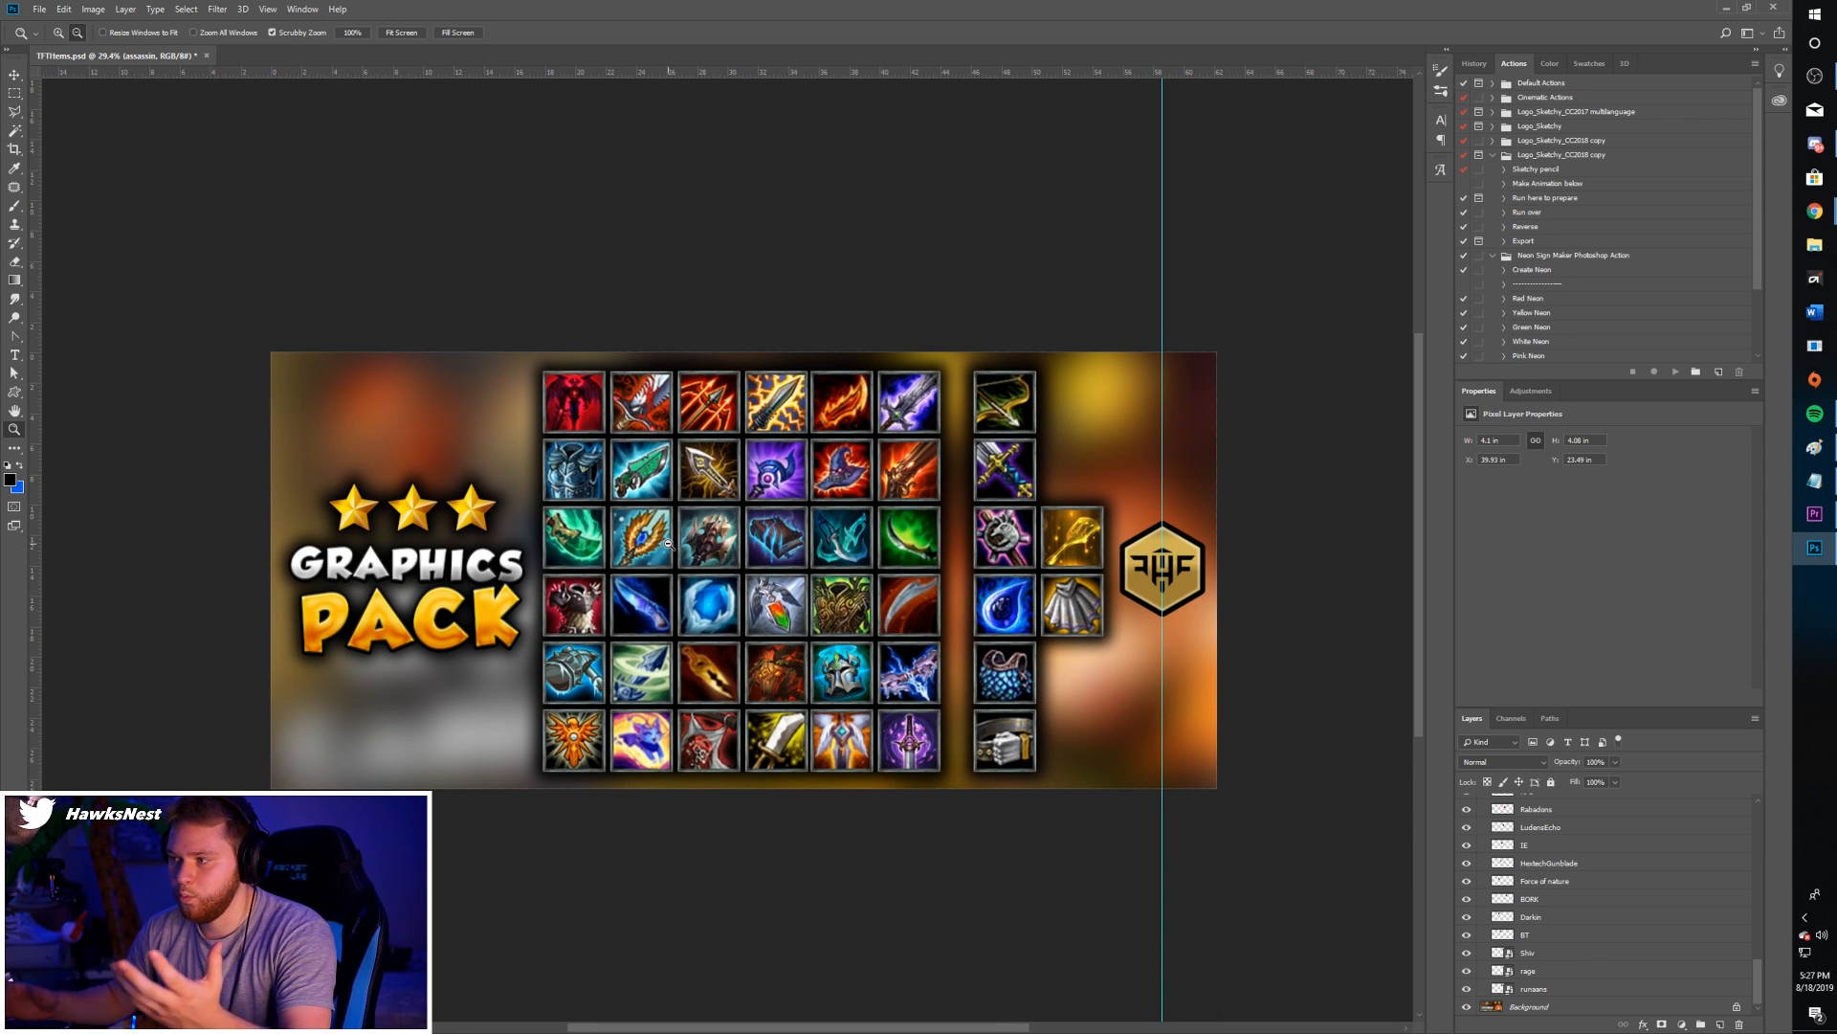
- Try moving the icon of the Needlessly Large Rod layer within the Items group, and undo the move
scroll(1652, 917, "up", 5)
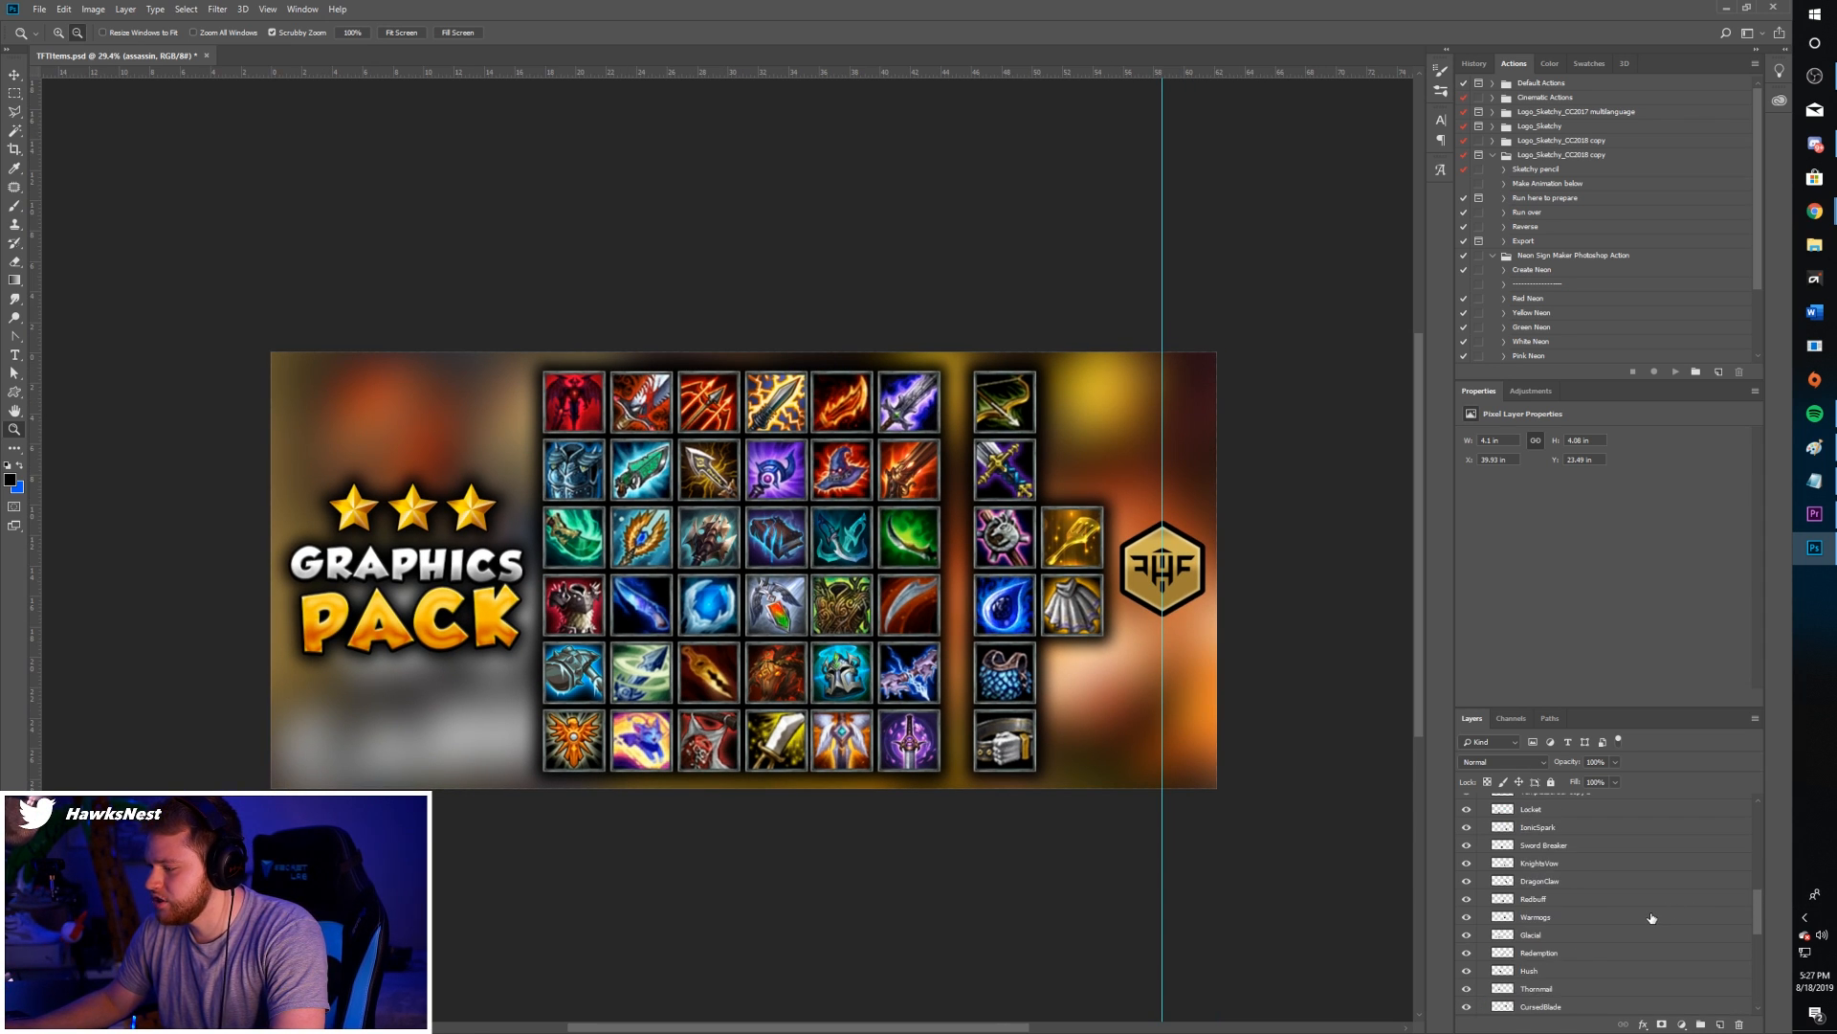
scroll(1651, 917, "up", 5)
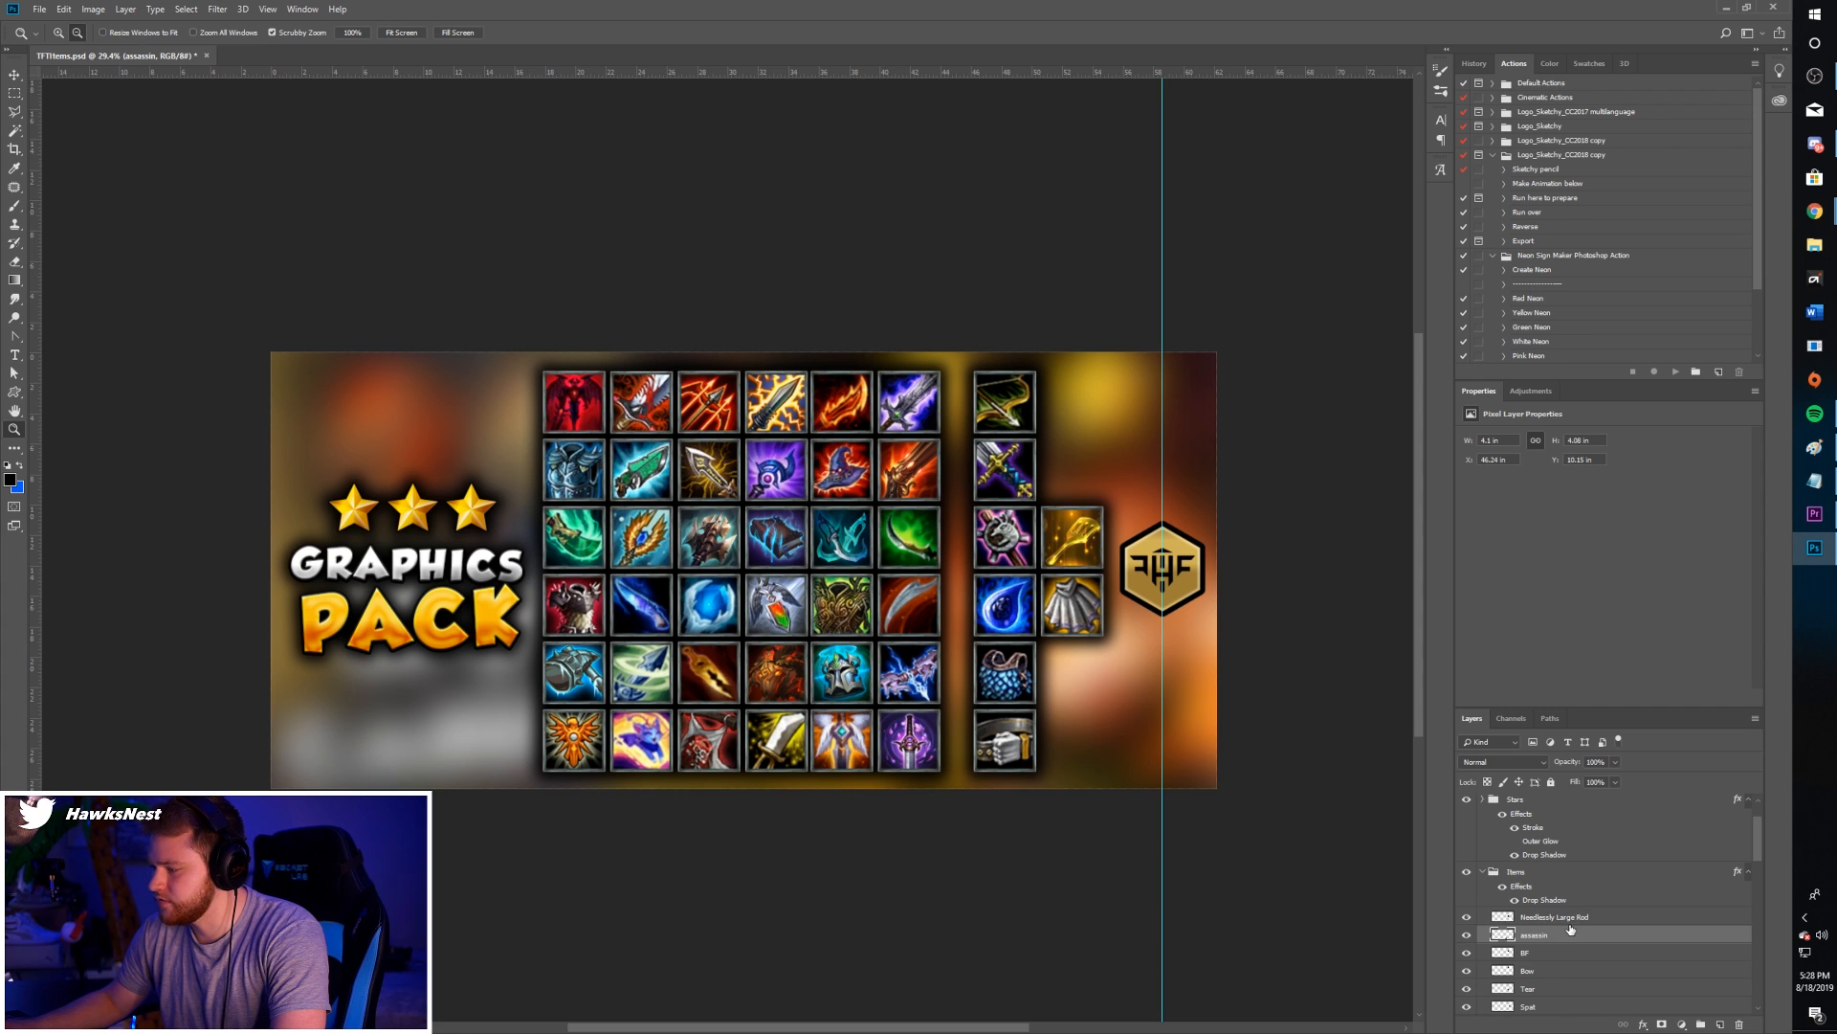
left_click(1570, 919)
key("v")
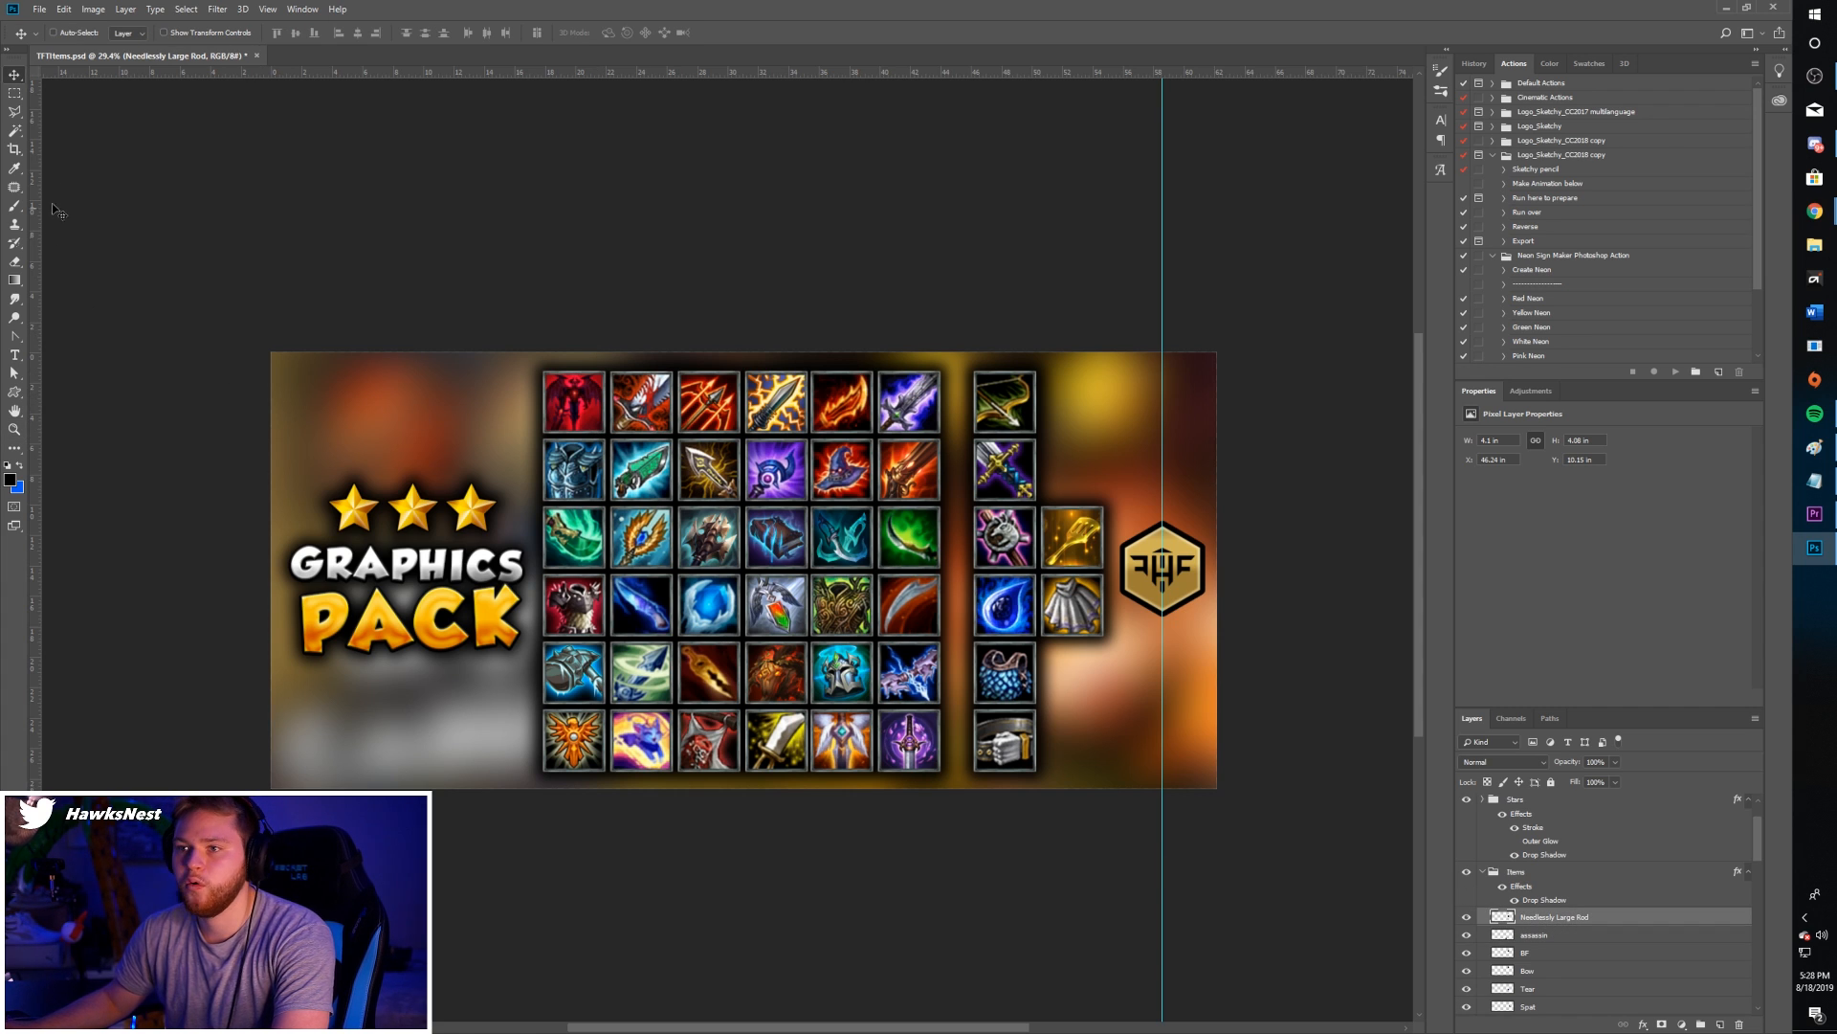
left_click_drag(802, 461, 746, 532)
key("ctrl+z")
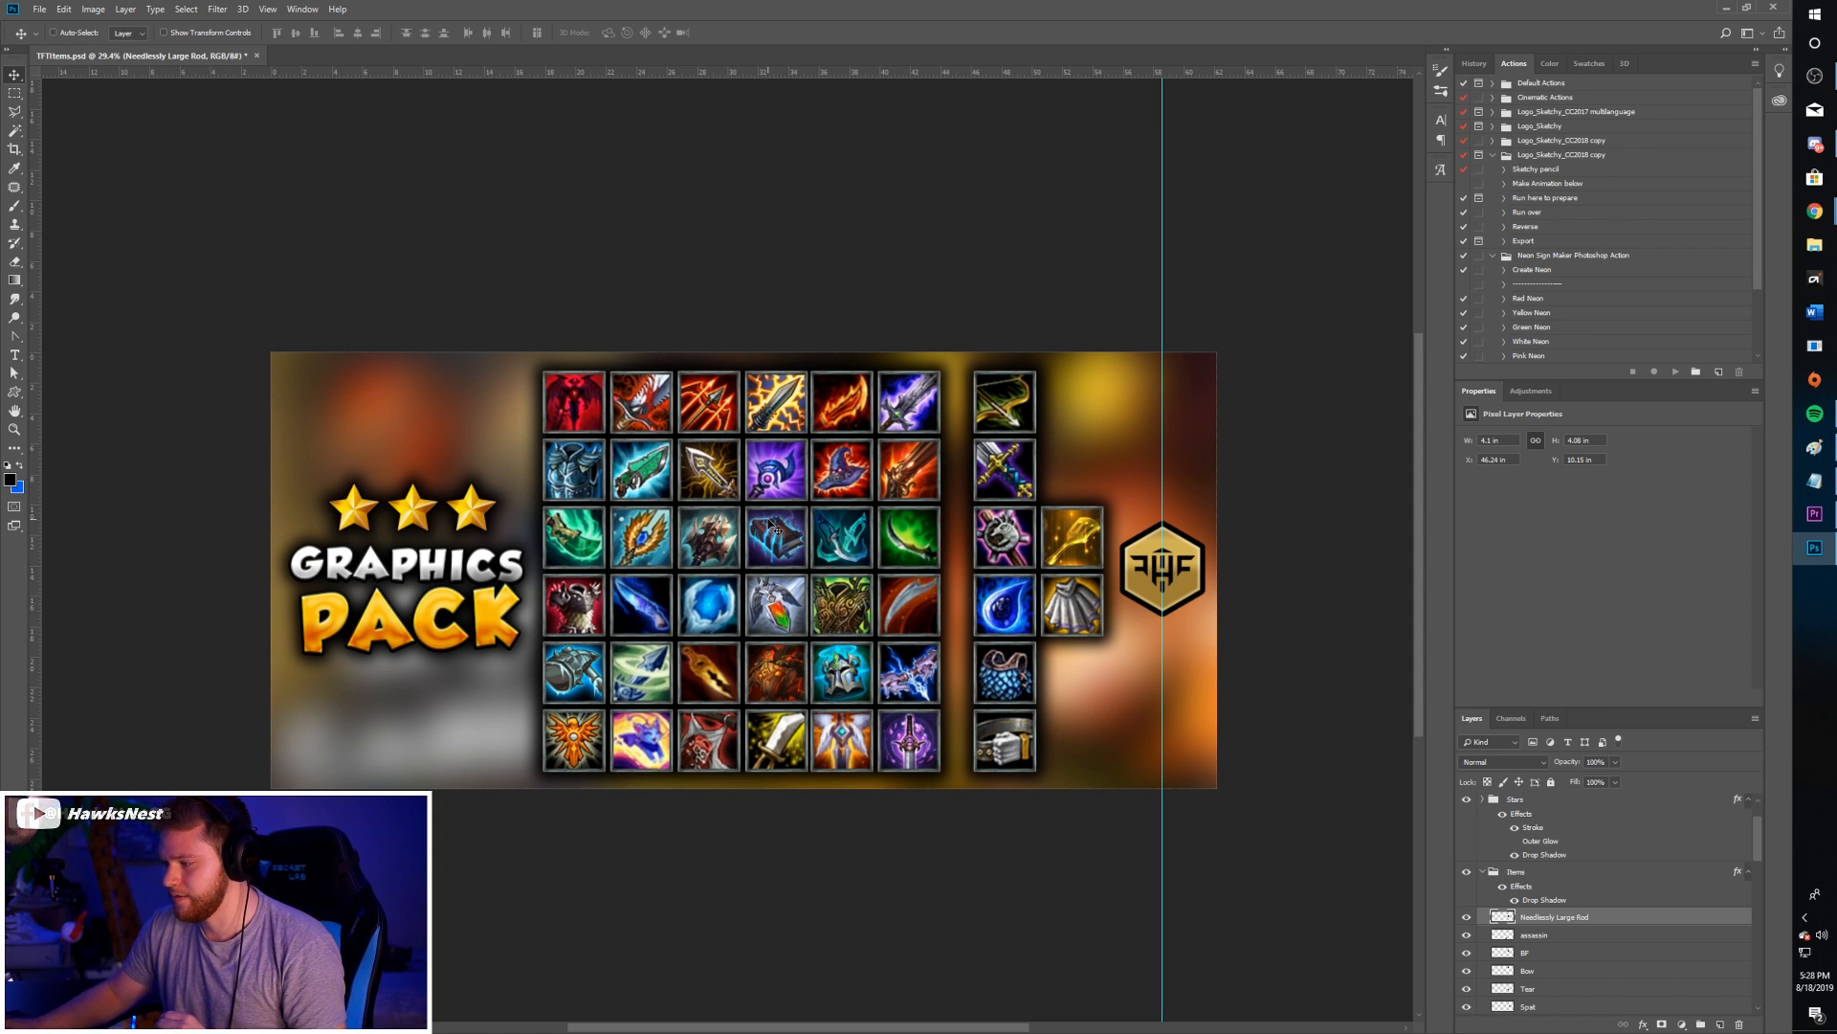
- Collapse the Items group and expand the Synergies group to inspect its gold hexagon badge up close
left_click(1483, 874)
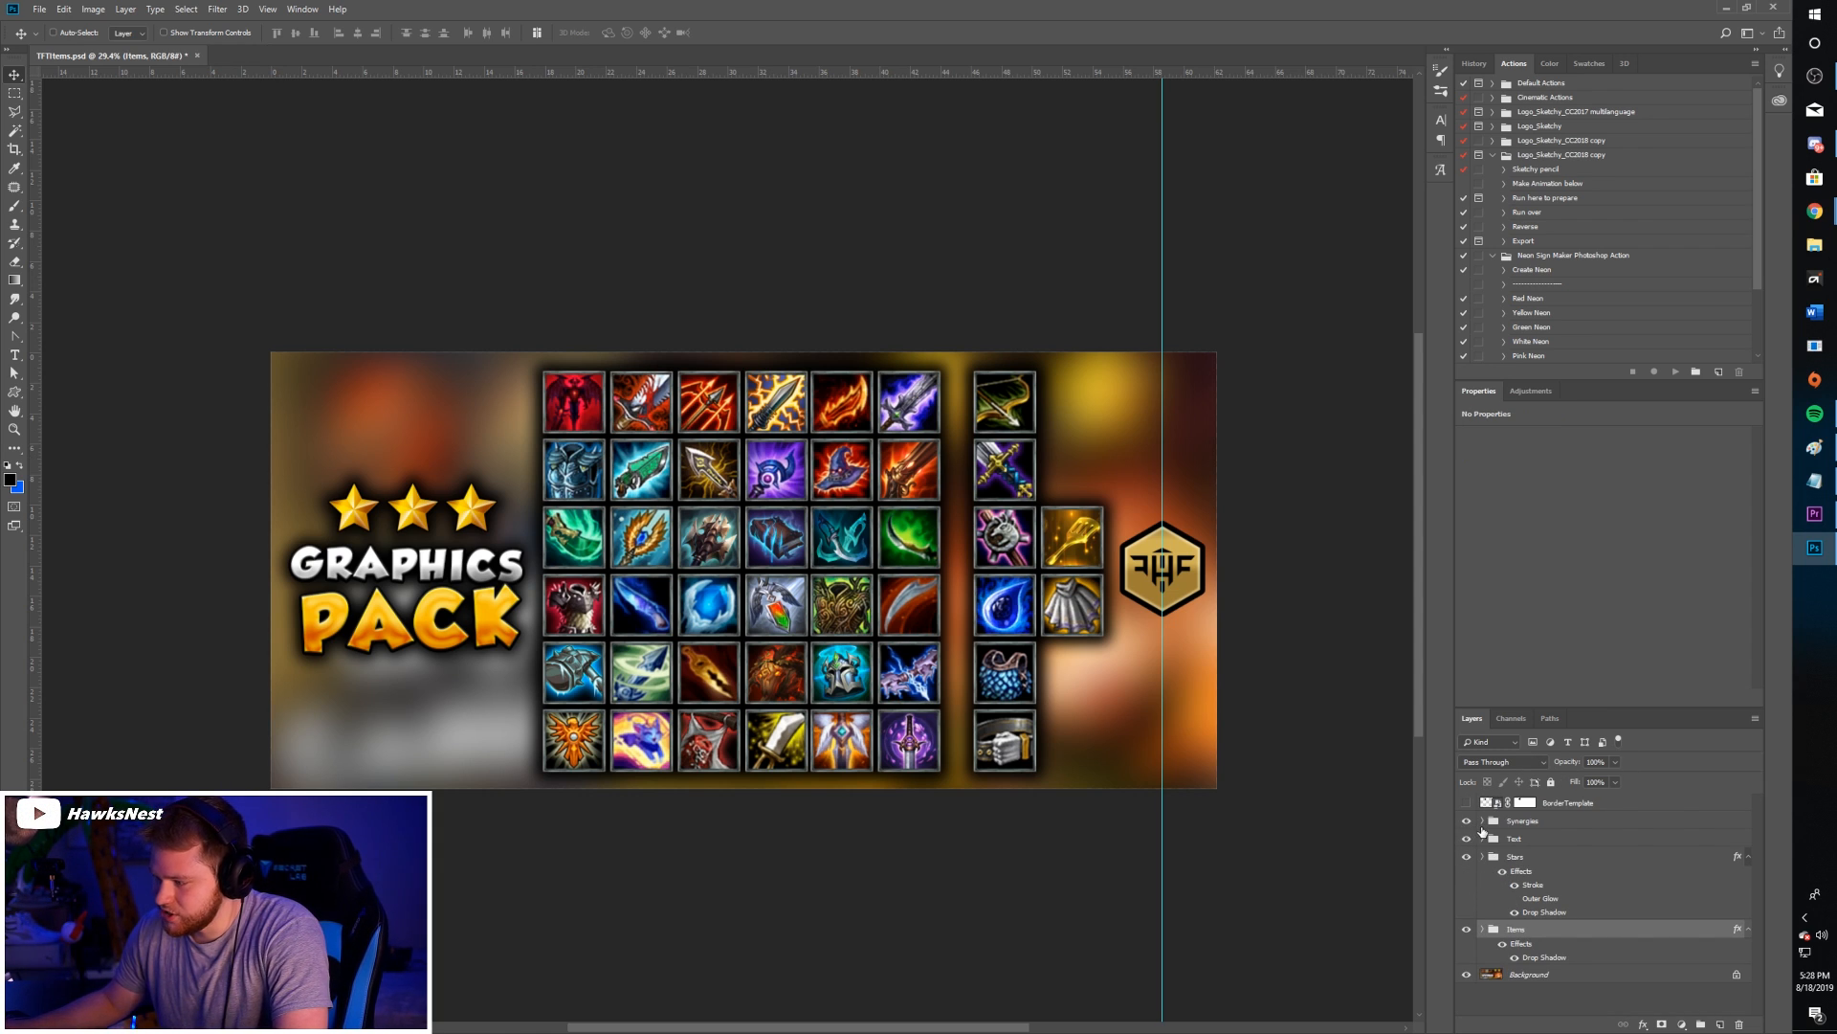
left_click(1482, 821)
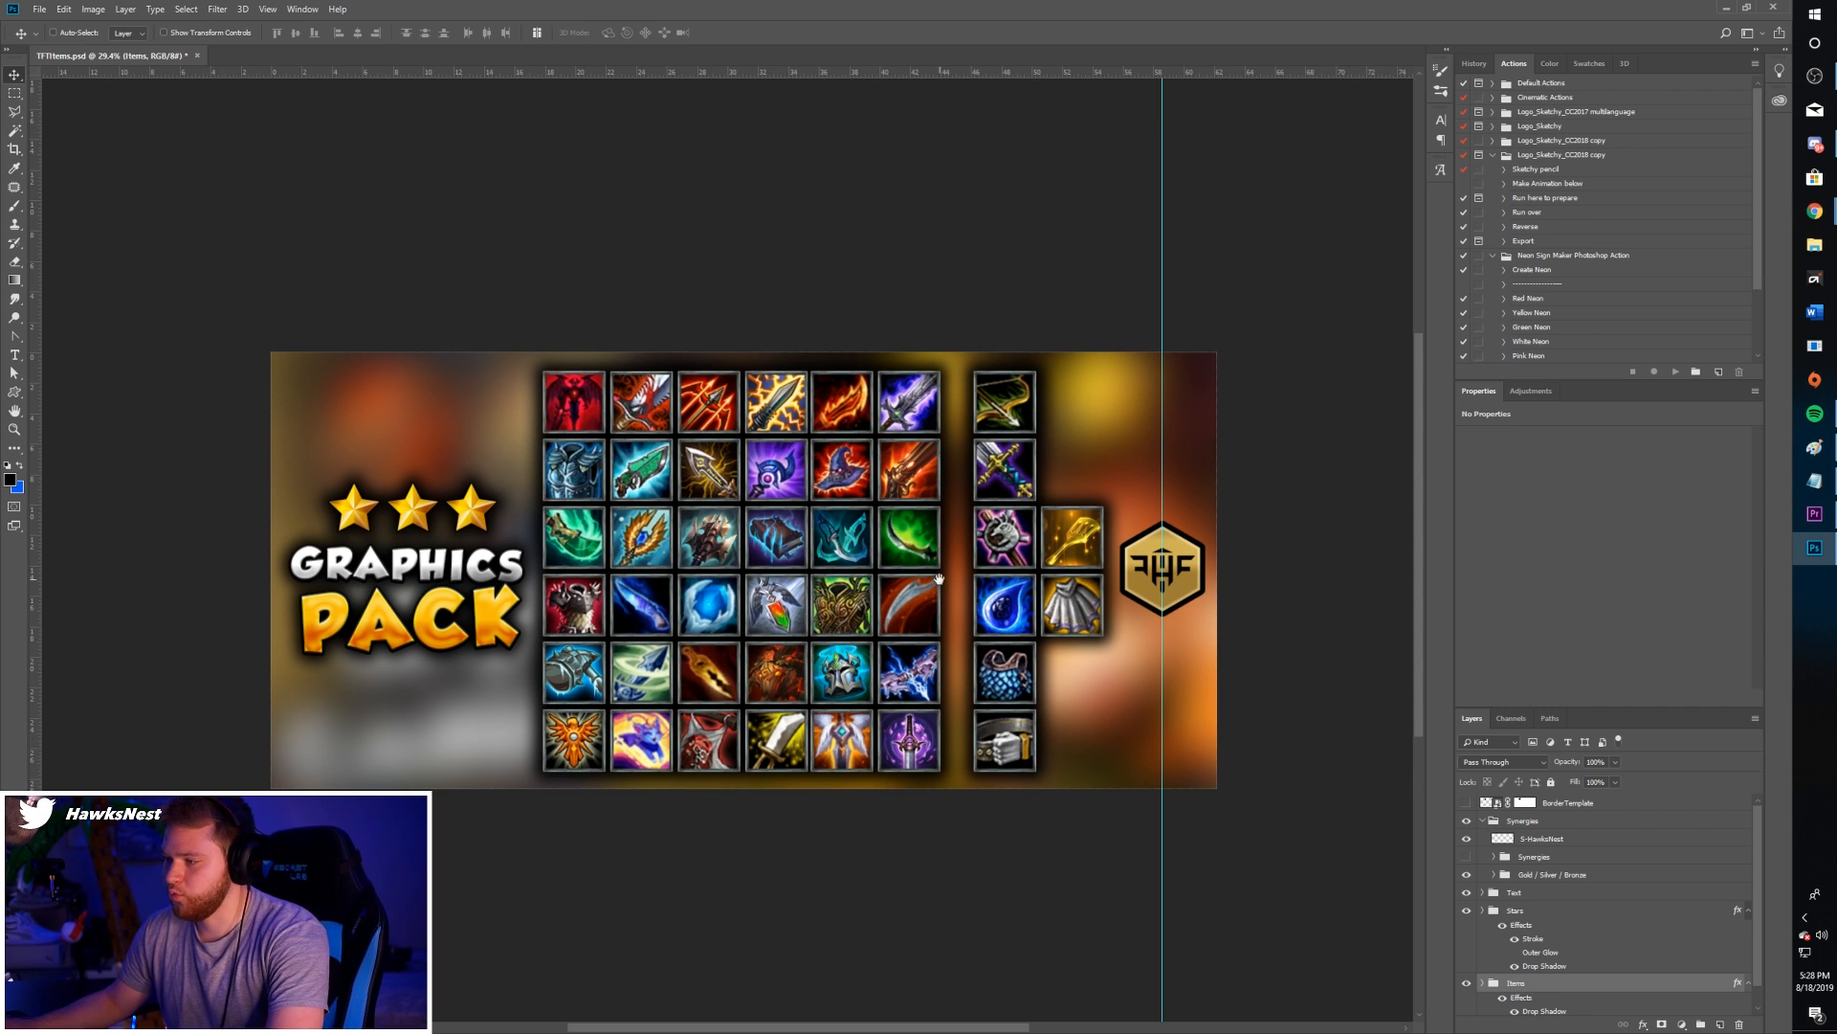
key("space")
left_click_drag(1161, 540, 1055, 579)
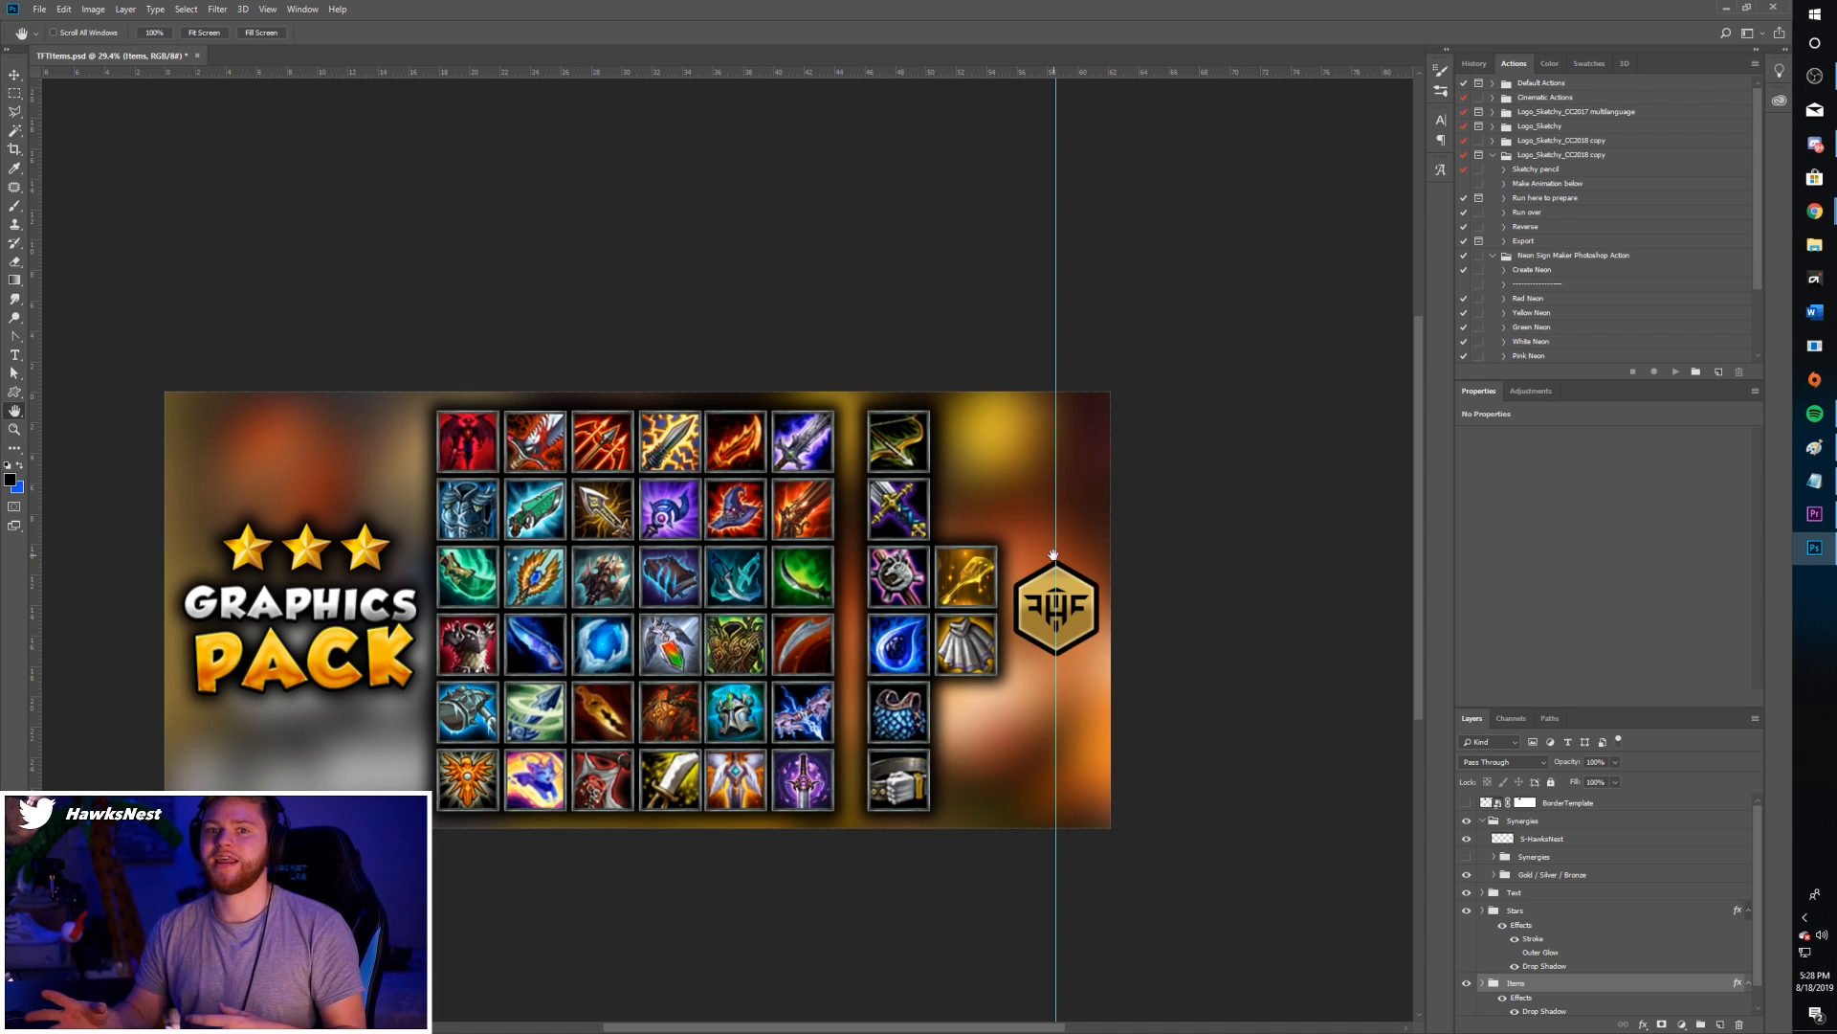
key("z")
left_click_drag(1093, 618, 1316, 569)
left_click(927, 598)
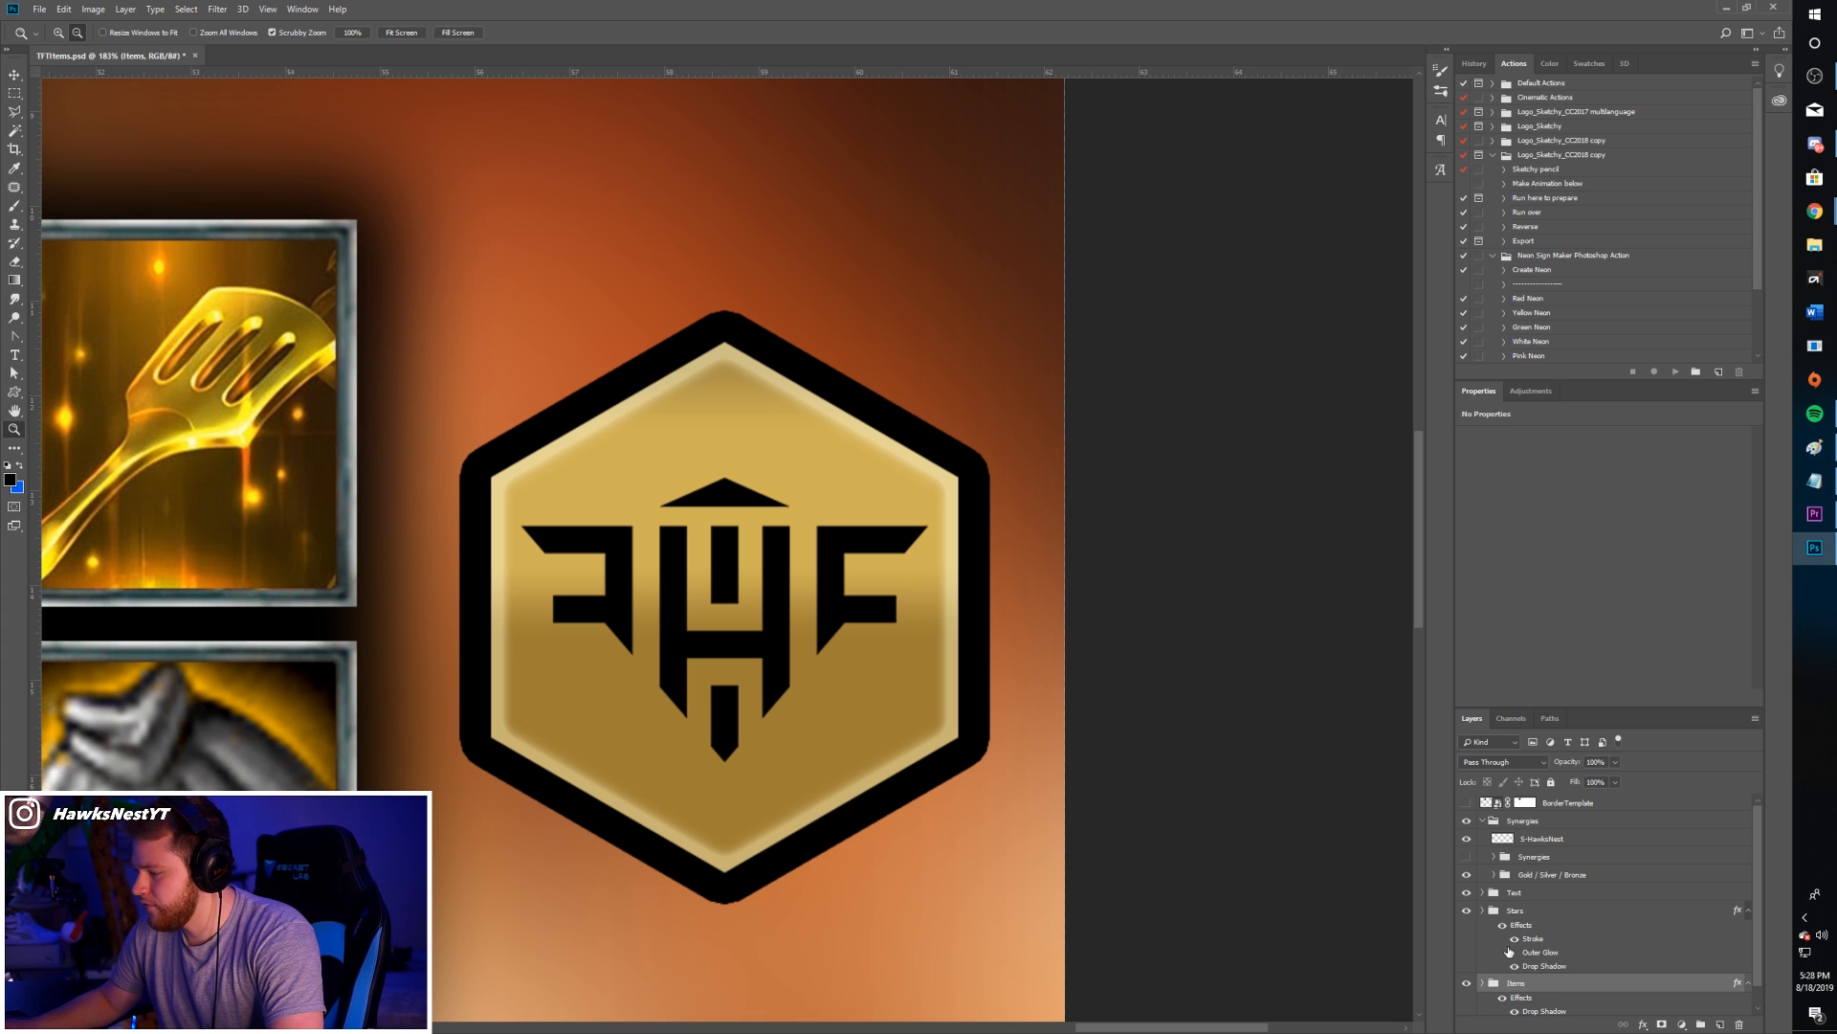
- Hide the S-HawksNest logo layer in the Synergies group so only the plain hexagon badge is shown
left_click(1538, 841)
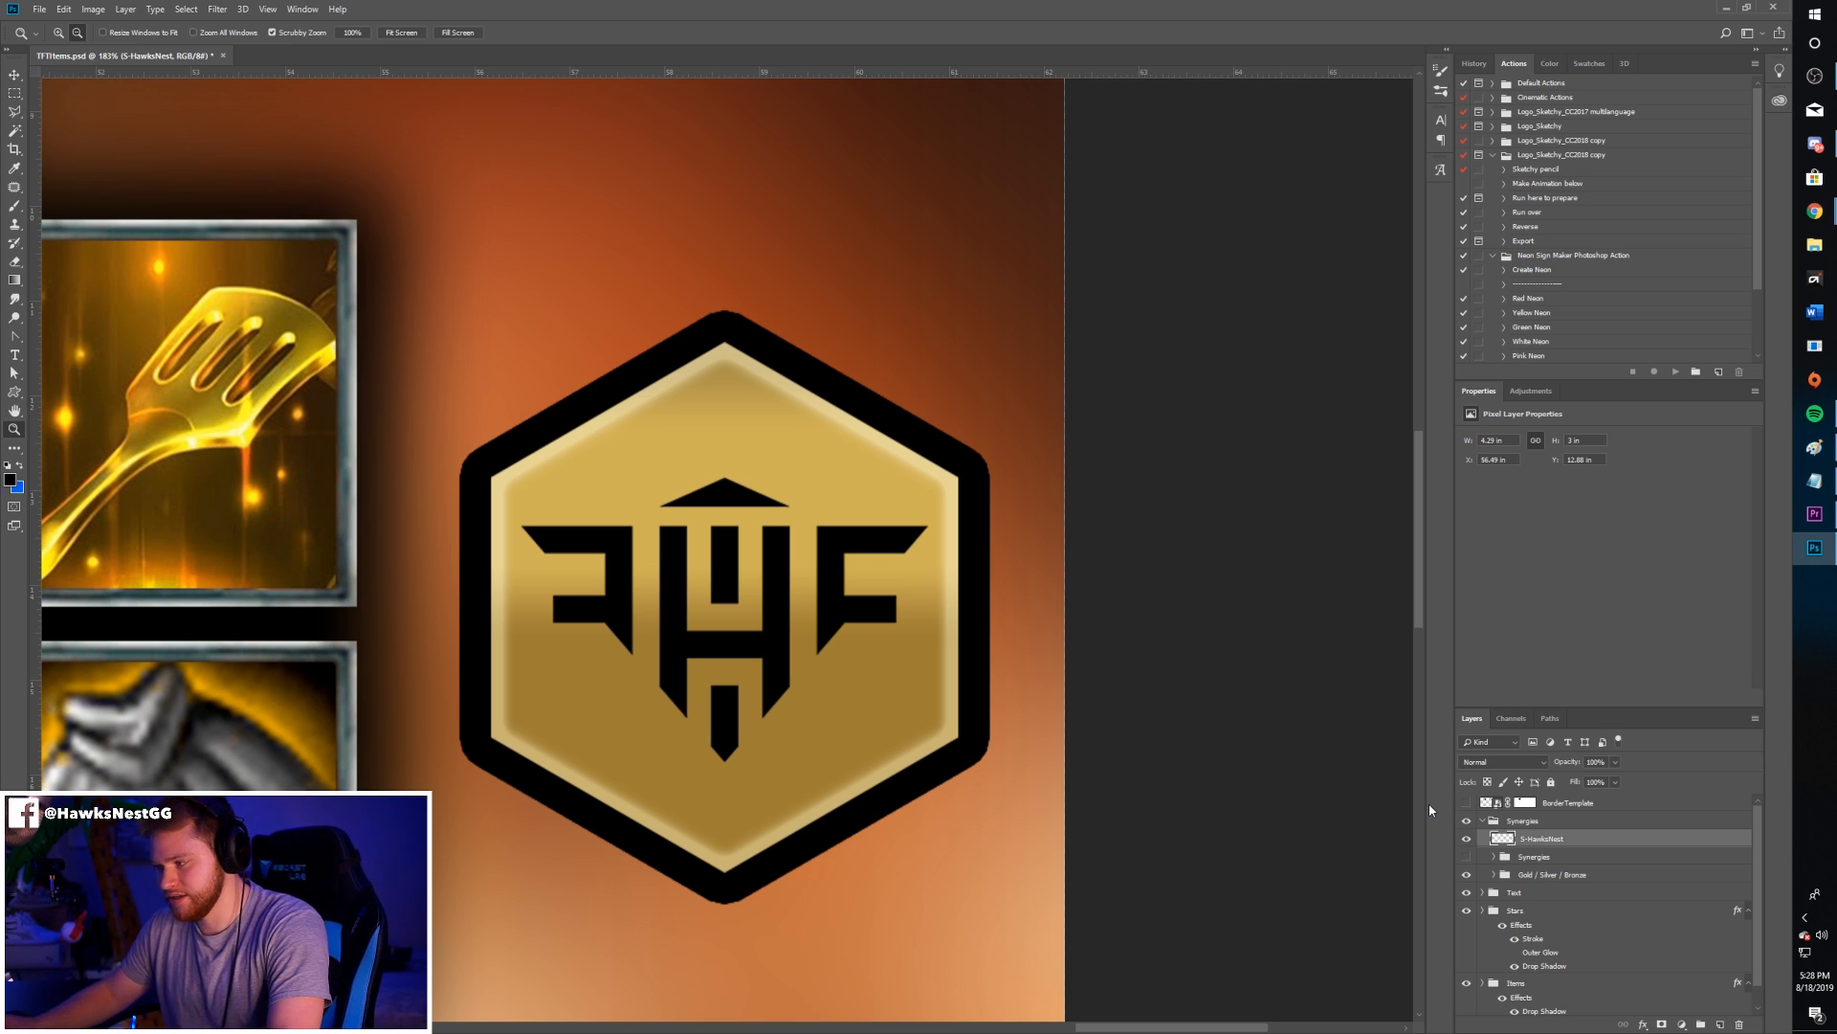
left_click(1485, 822)
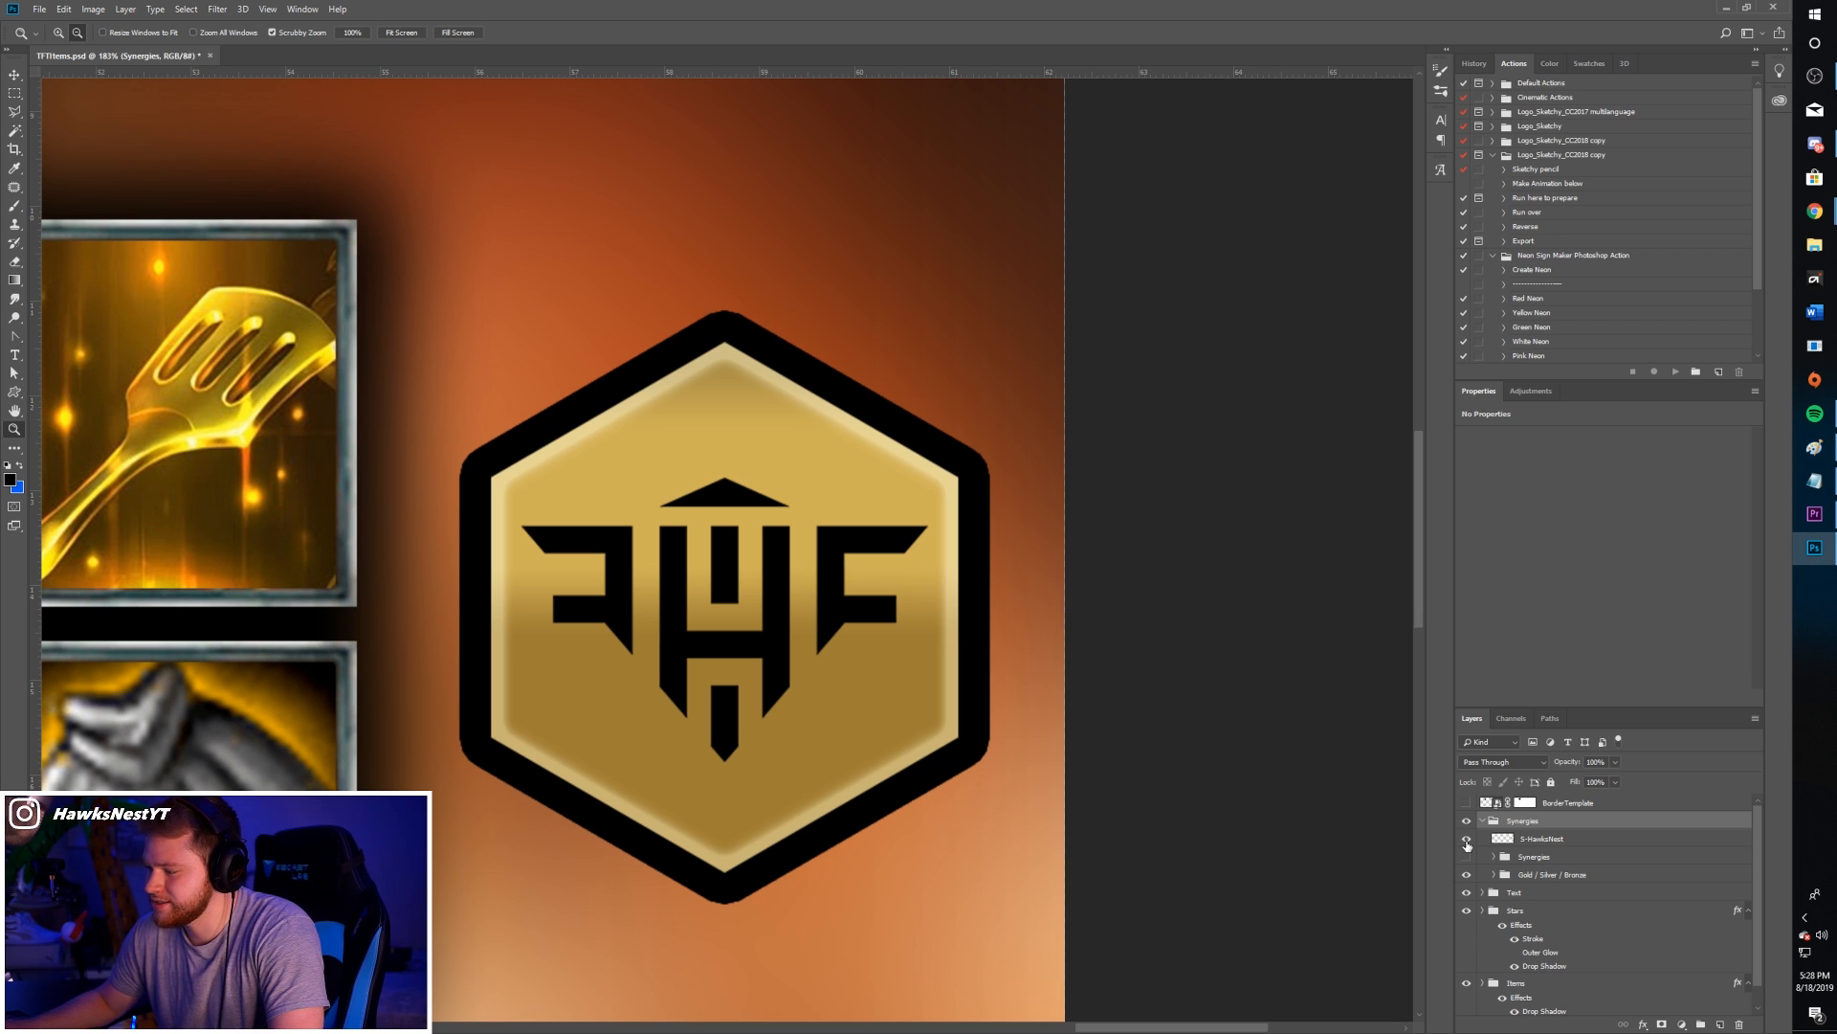
left_click(1467, 840)
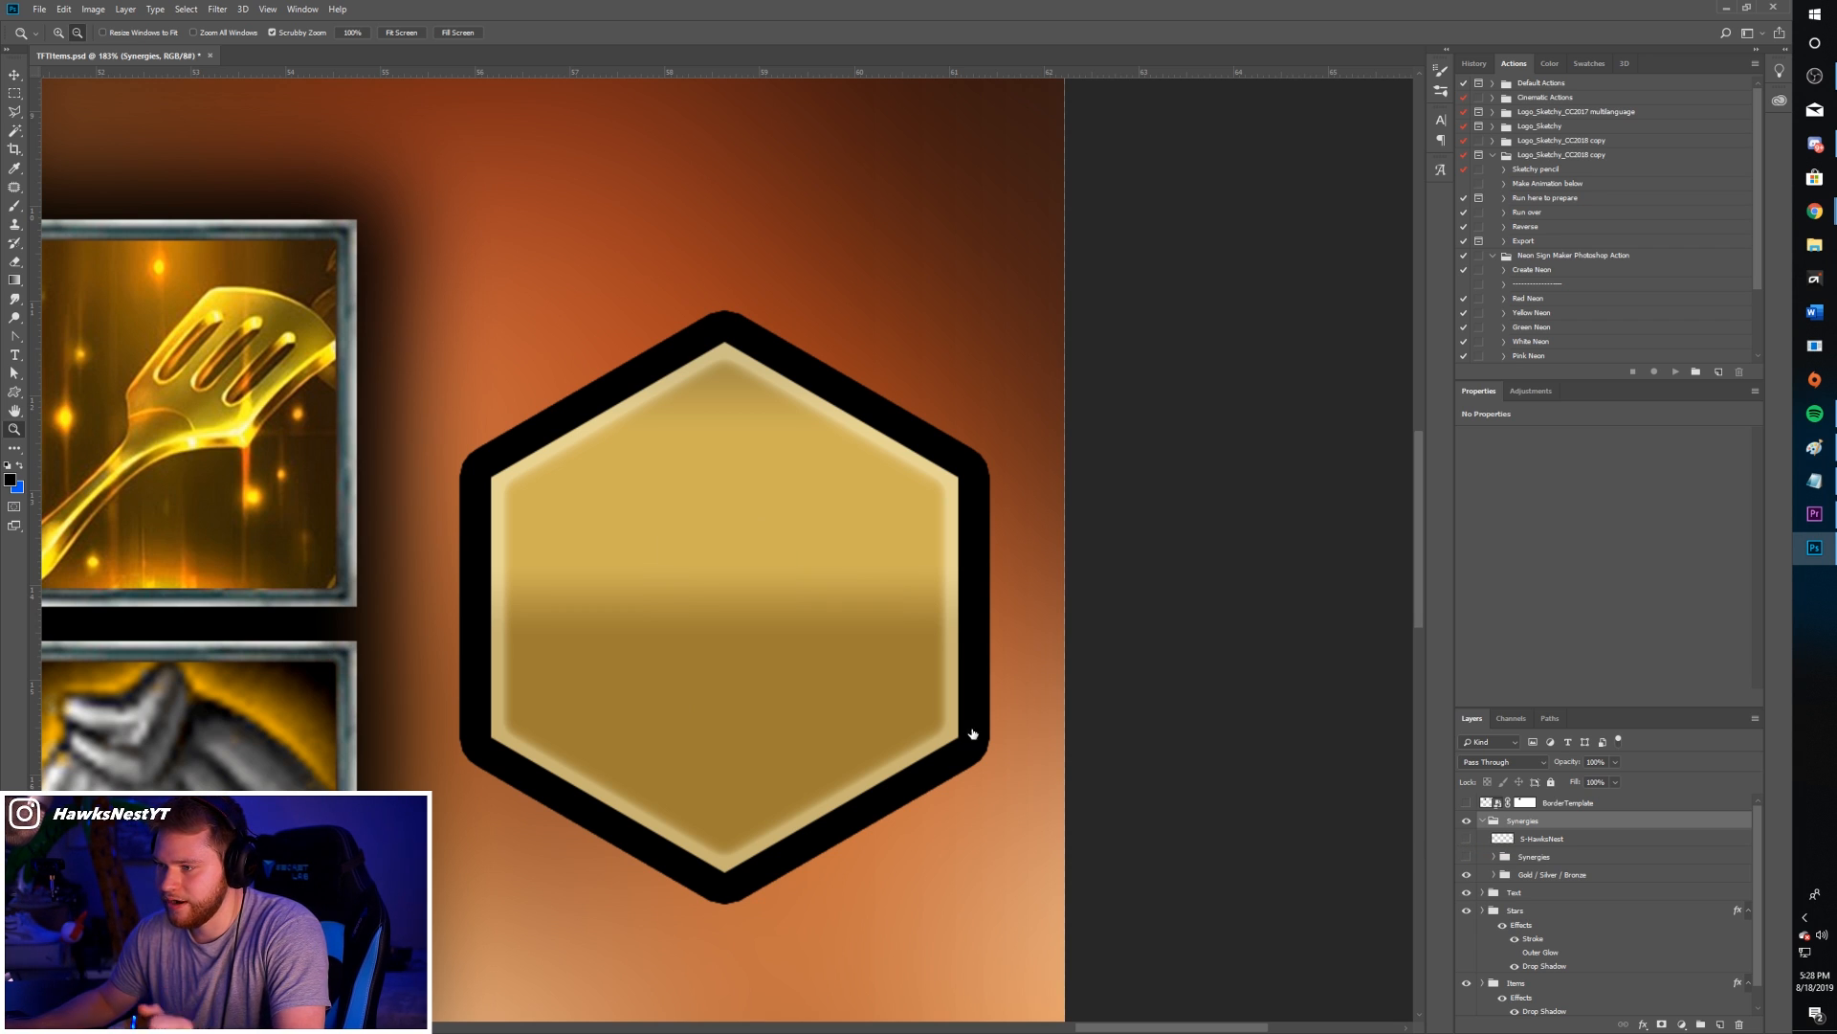
left_click_drag(797, 569, 817, 620)
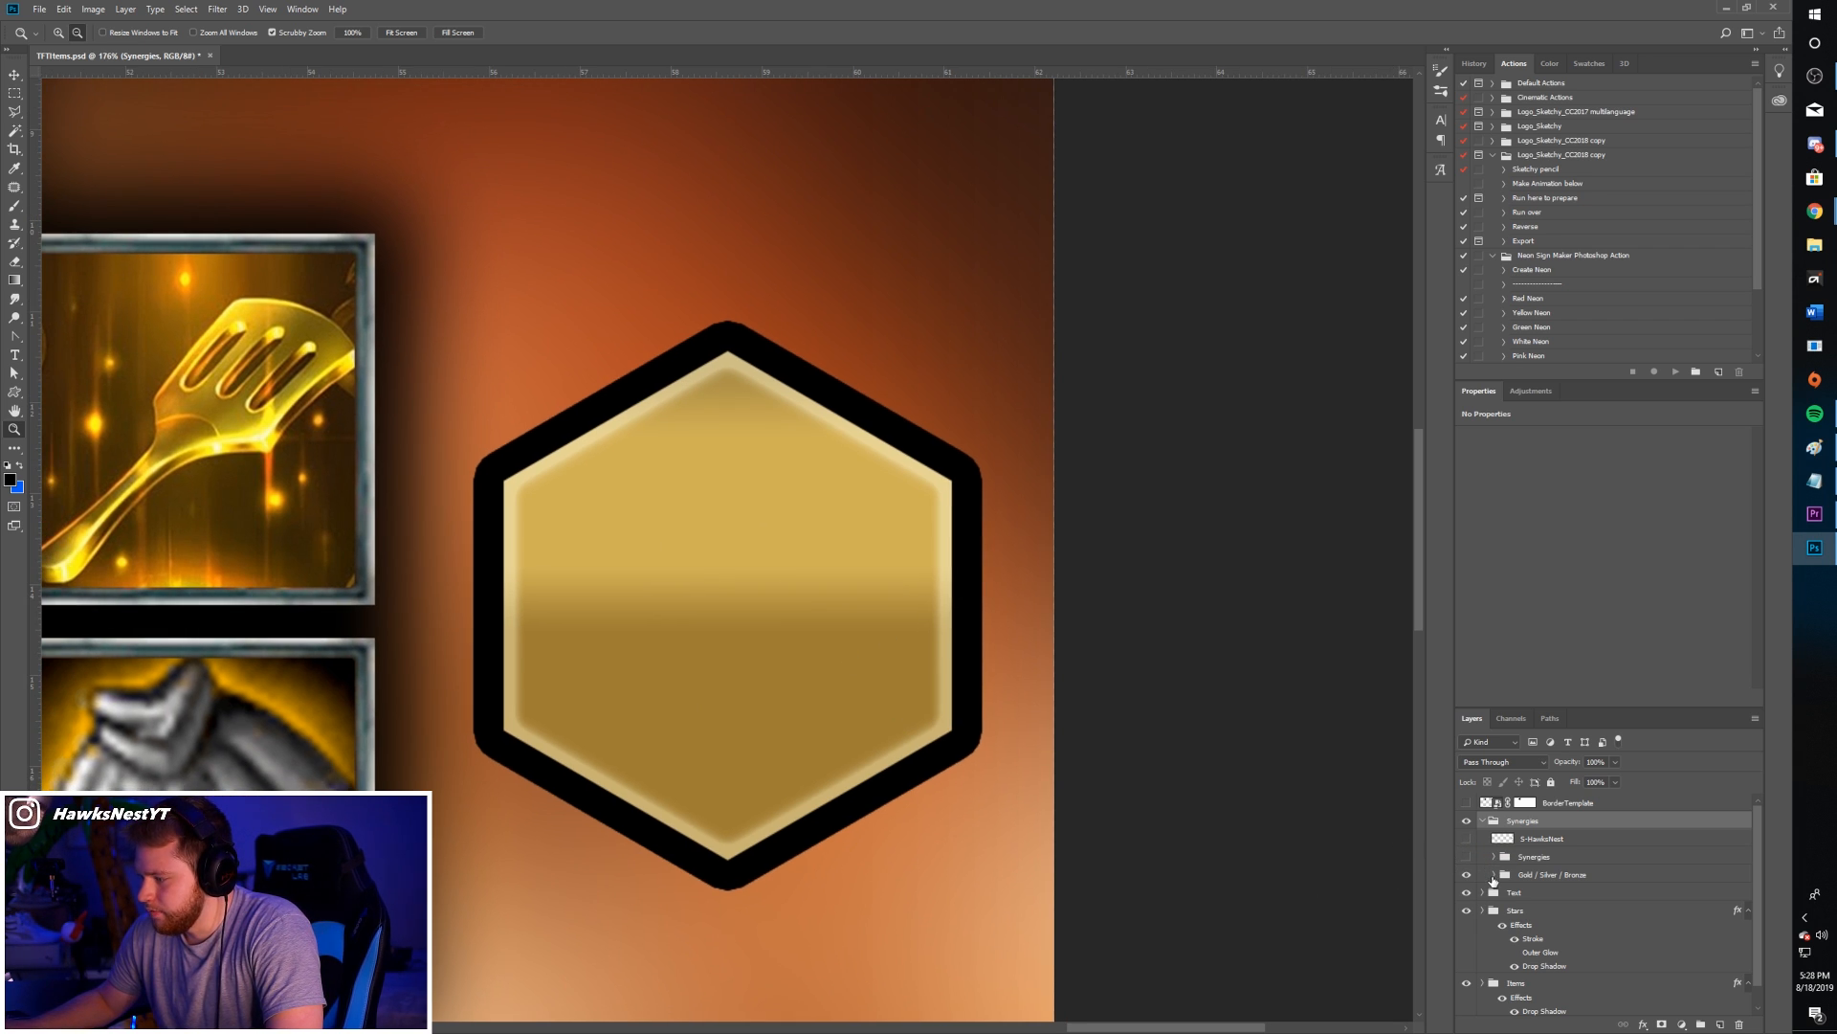
- Expand the Gold / Silver / Bronze group, compare its hexagon variants, and leave only the Gold layer shown
left_click(1494, 875)
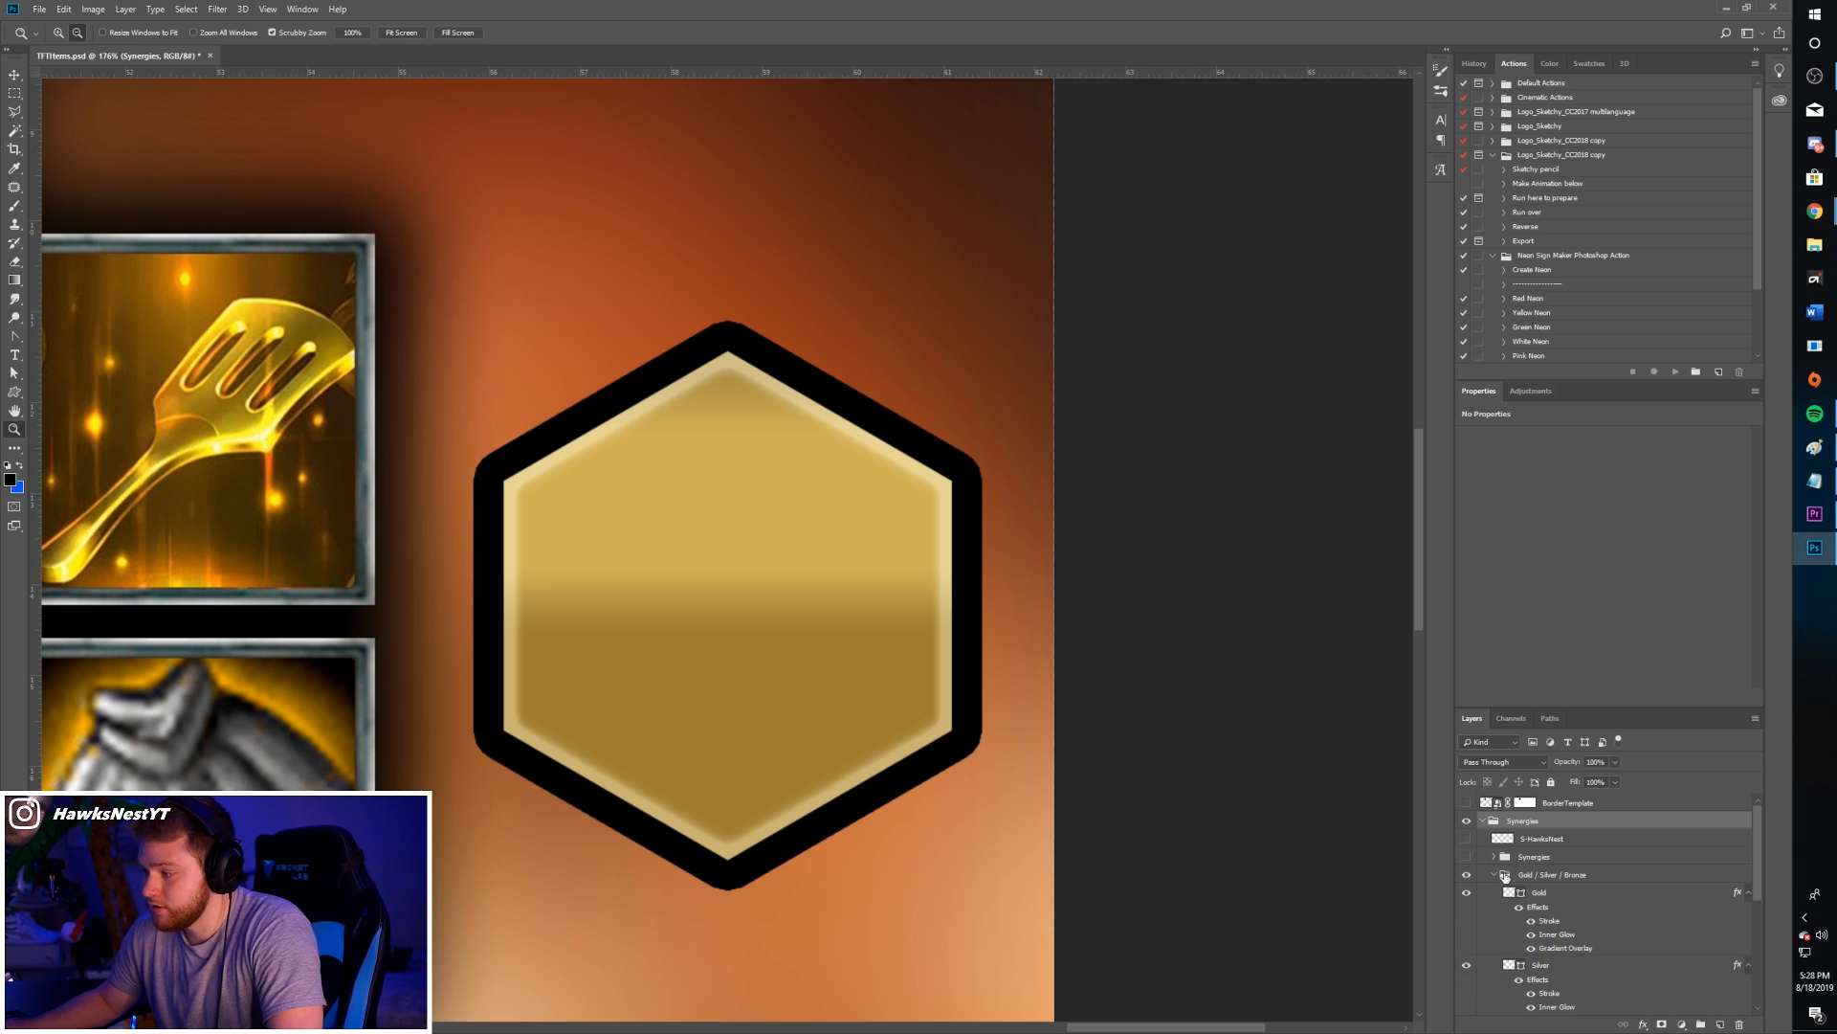
scroll(1531, 909, "down", 3)
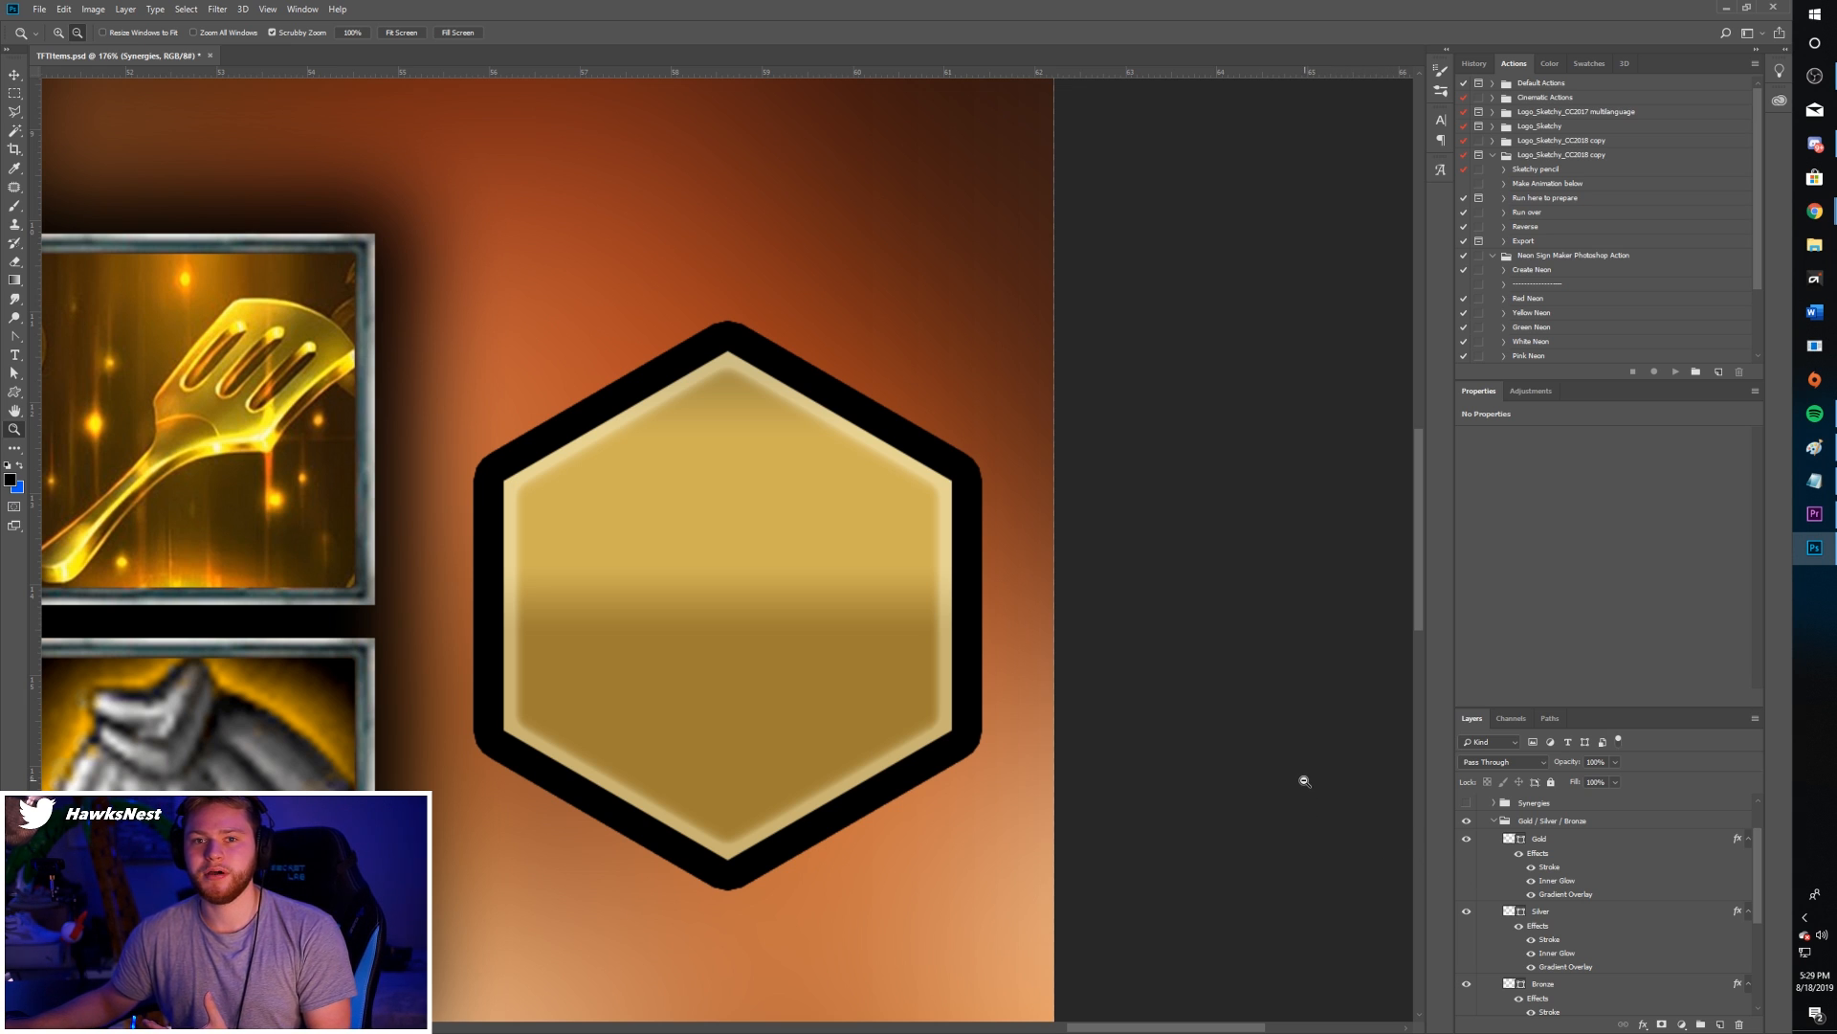
left_click(1467, 843)
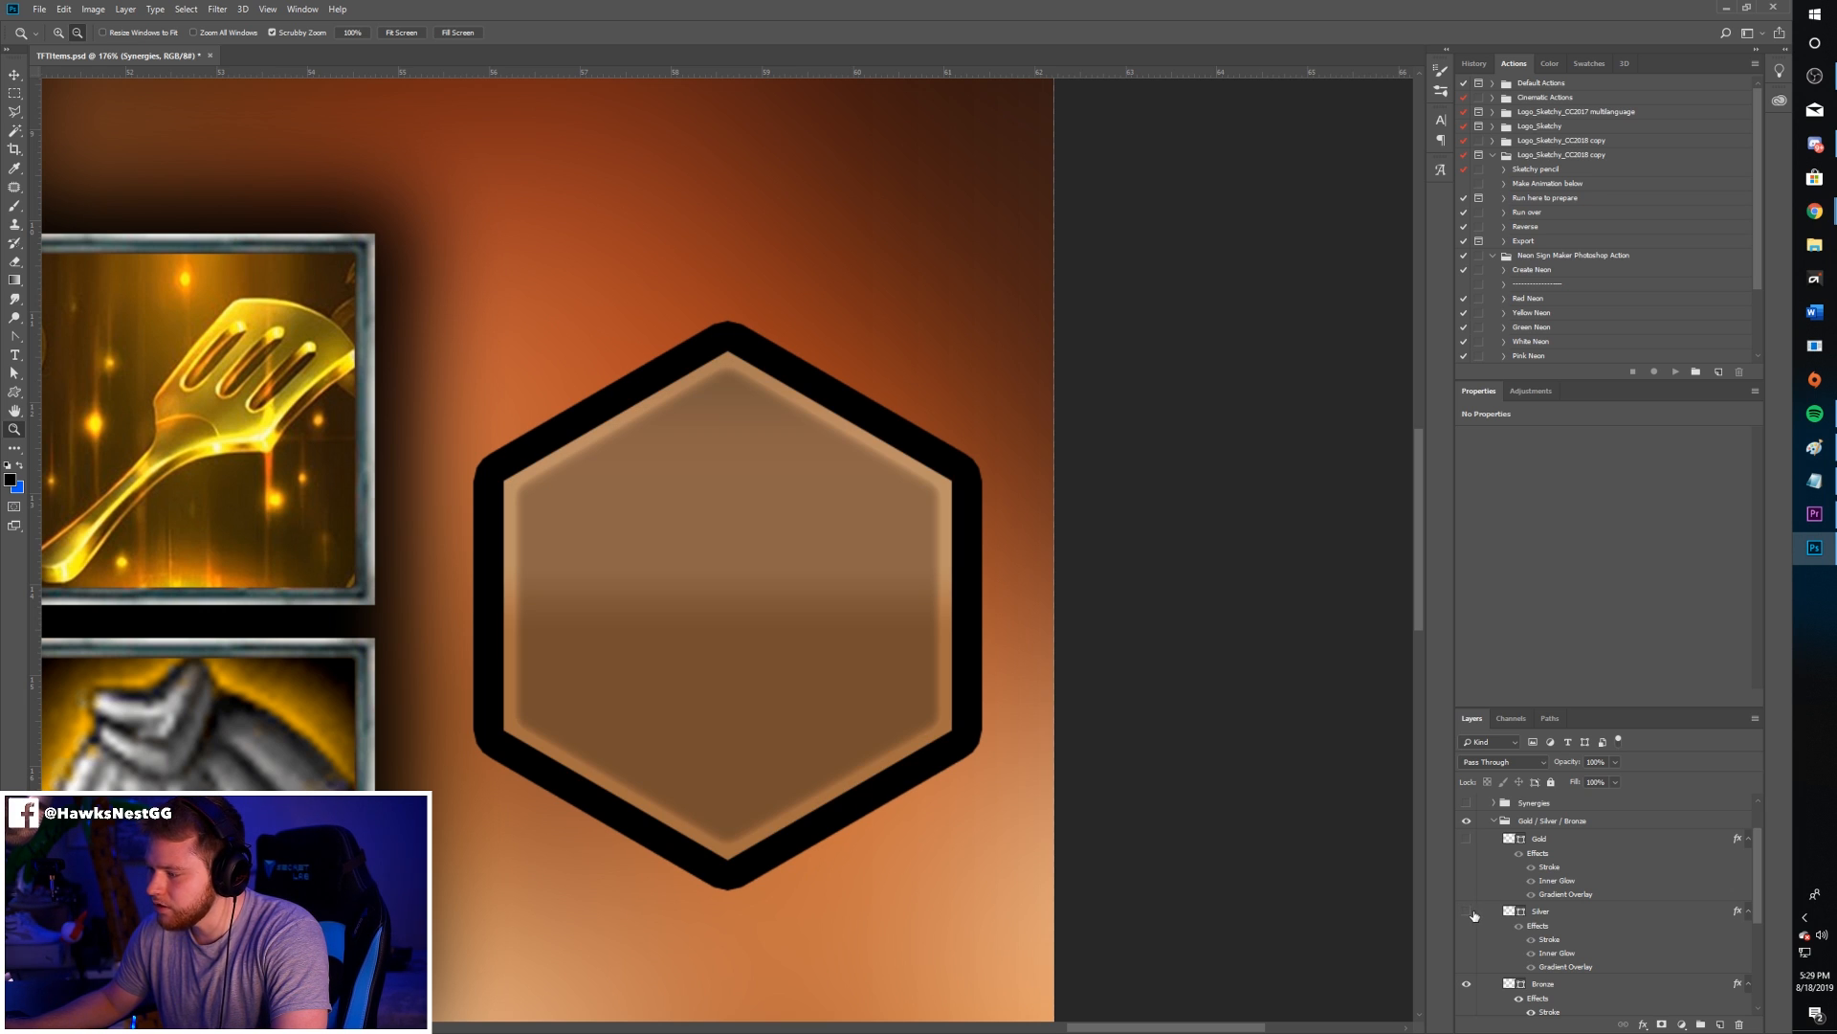
left_click(1470, 912)
left_click(1466, 842)
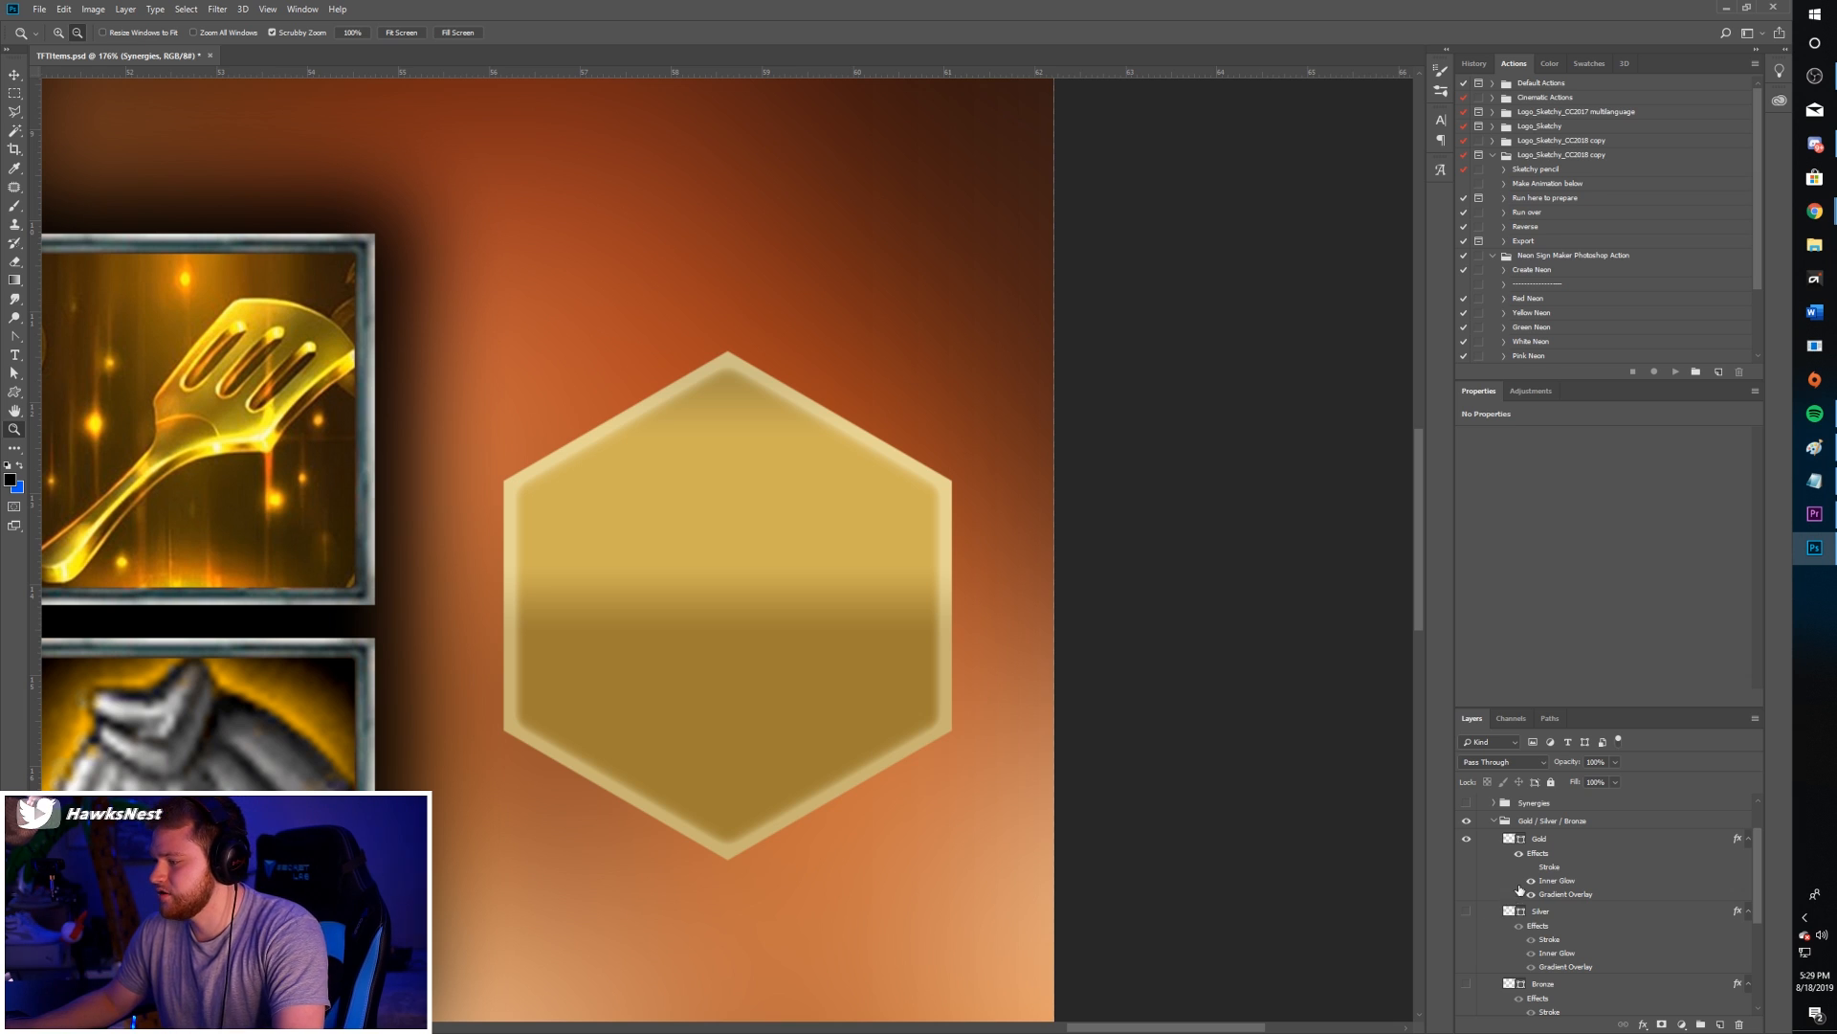
- Compare the Gold hexagon with its Stroke, Inner Glow and Gradient Overlay effects switched off and on again
left_click(1531, 881)
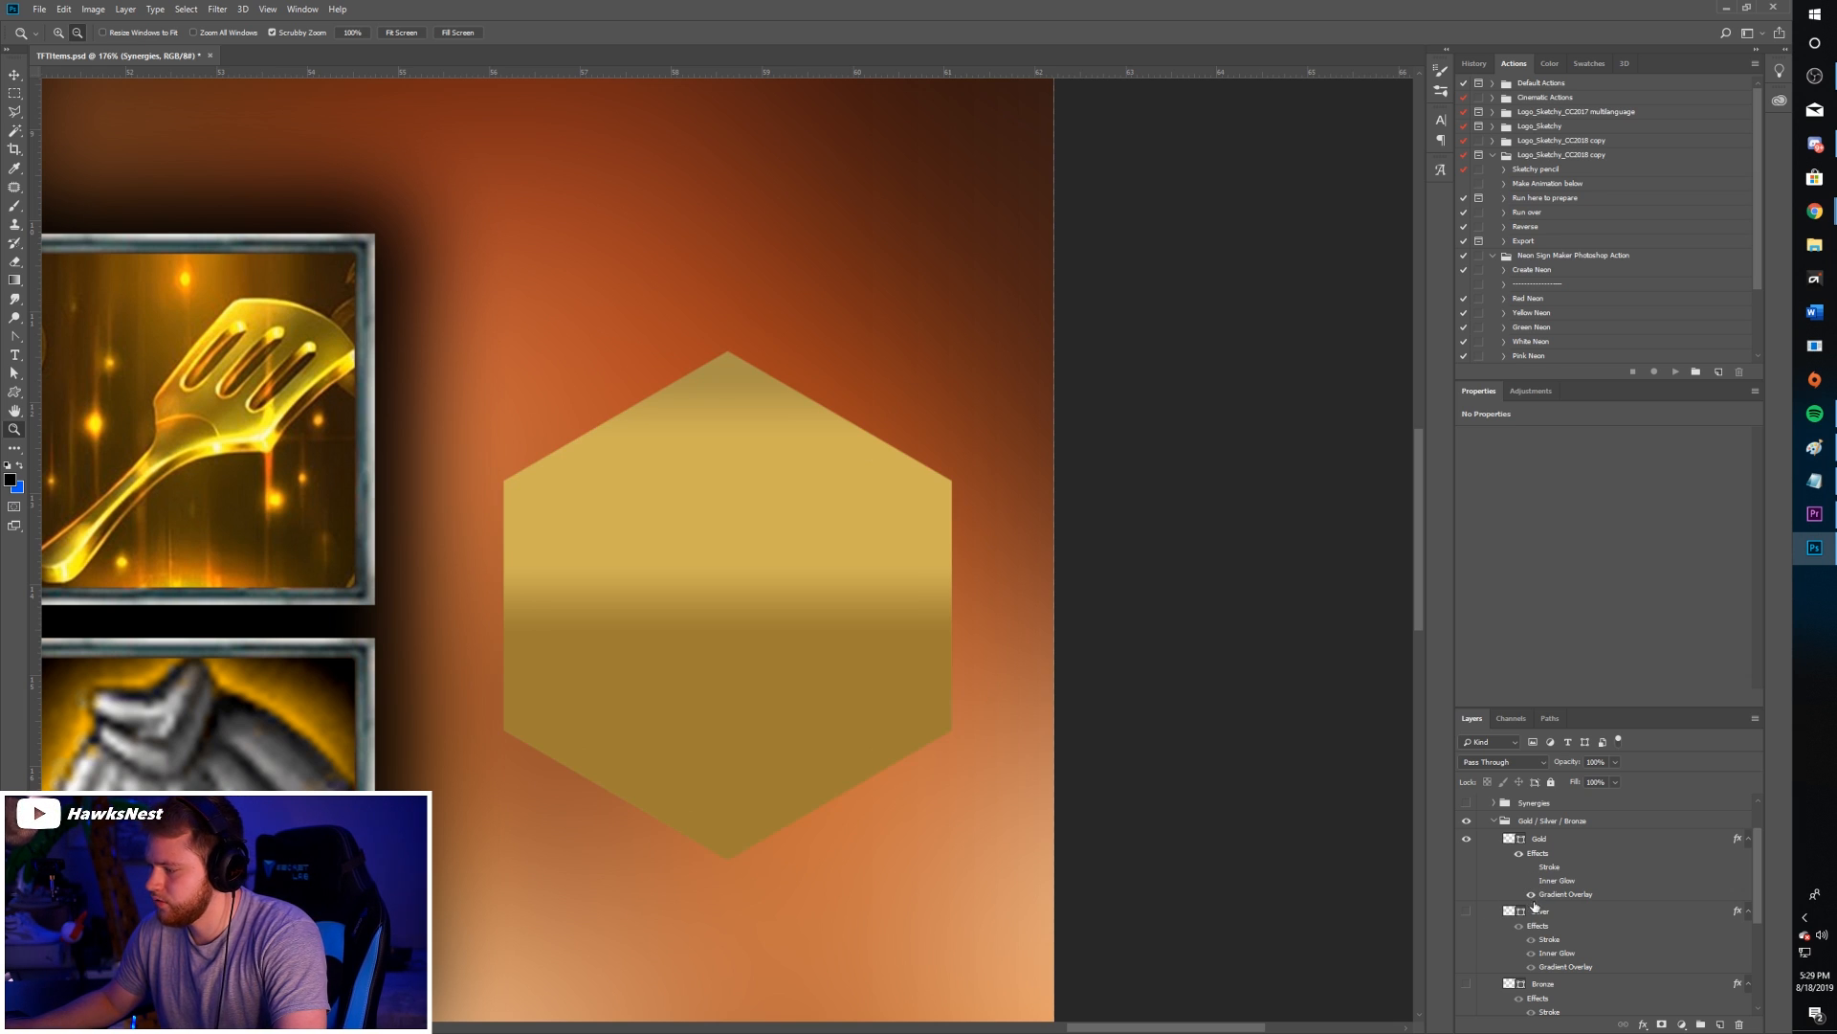
left_click(1531, 893)
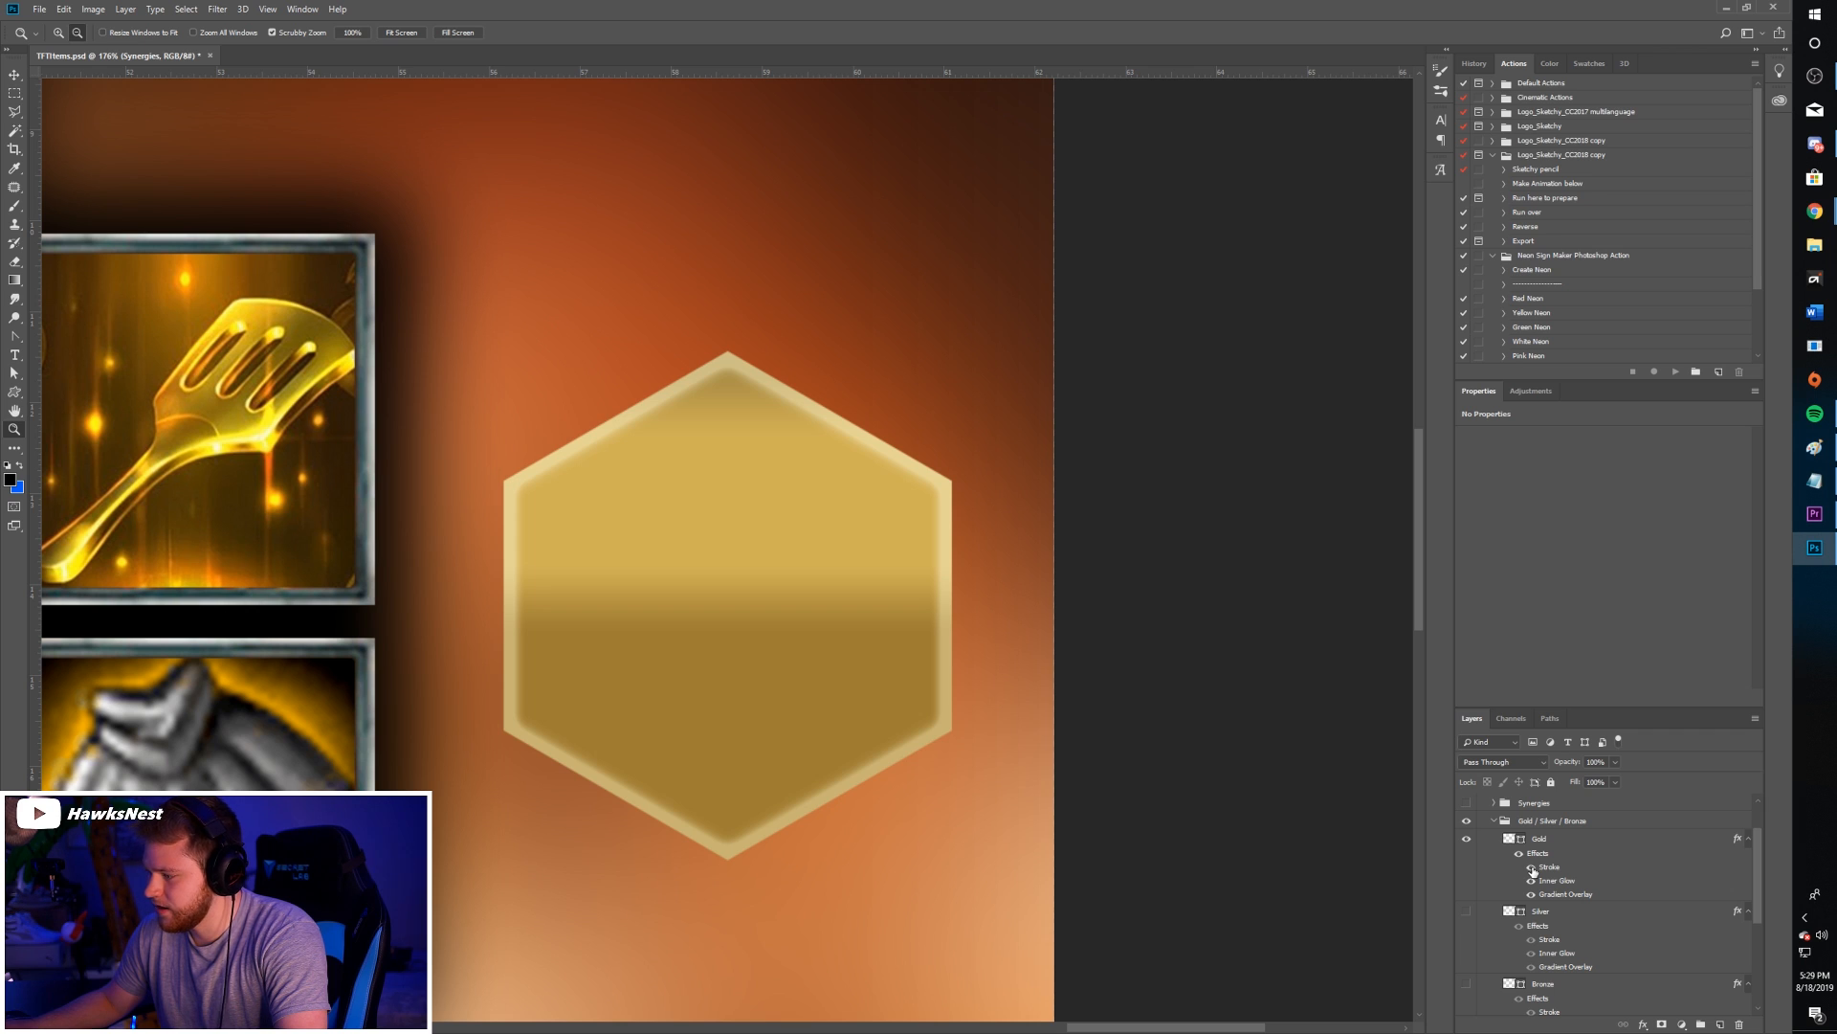
left_click(1531, 867)
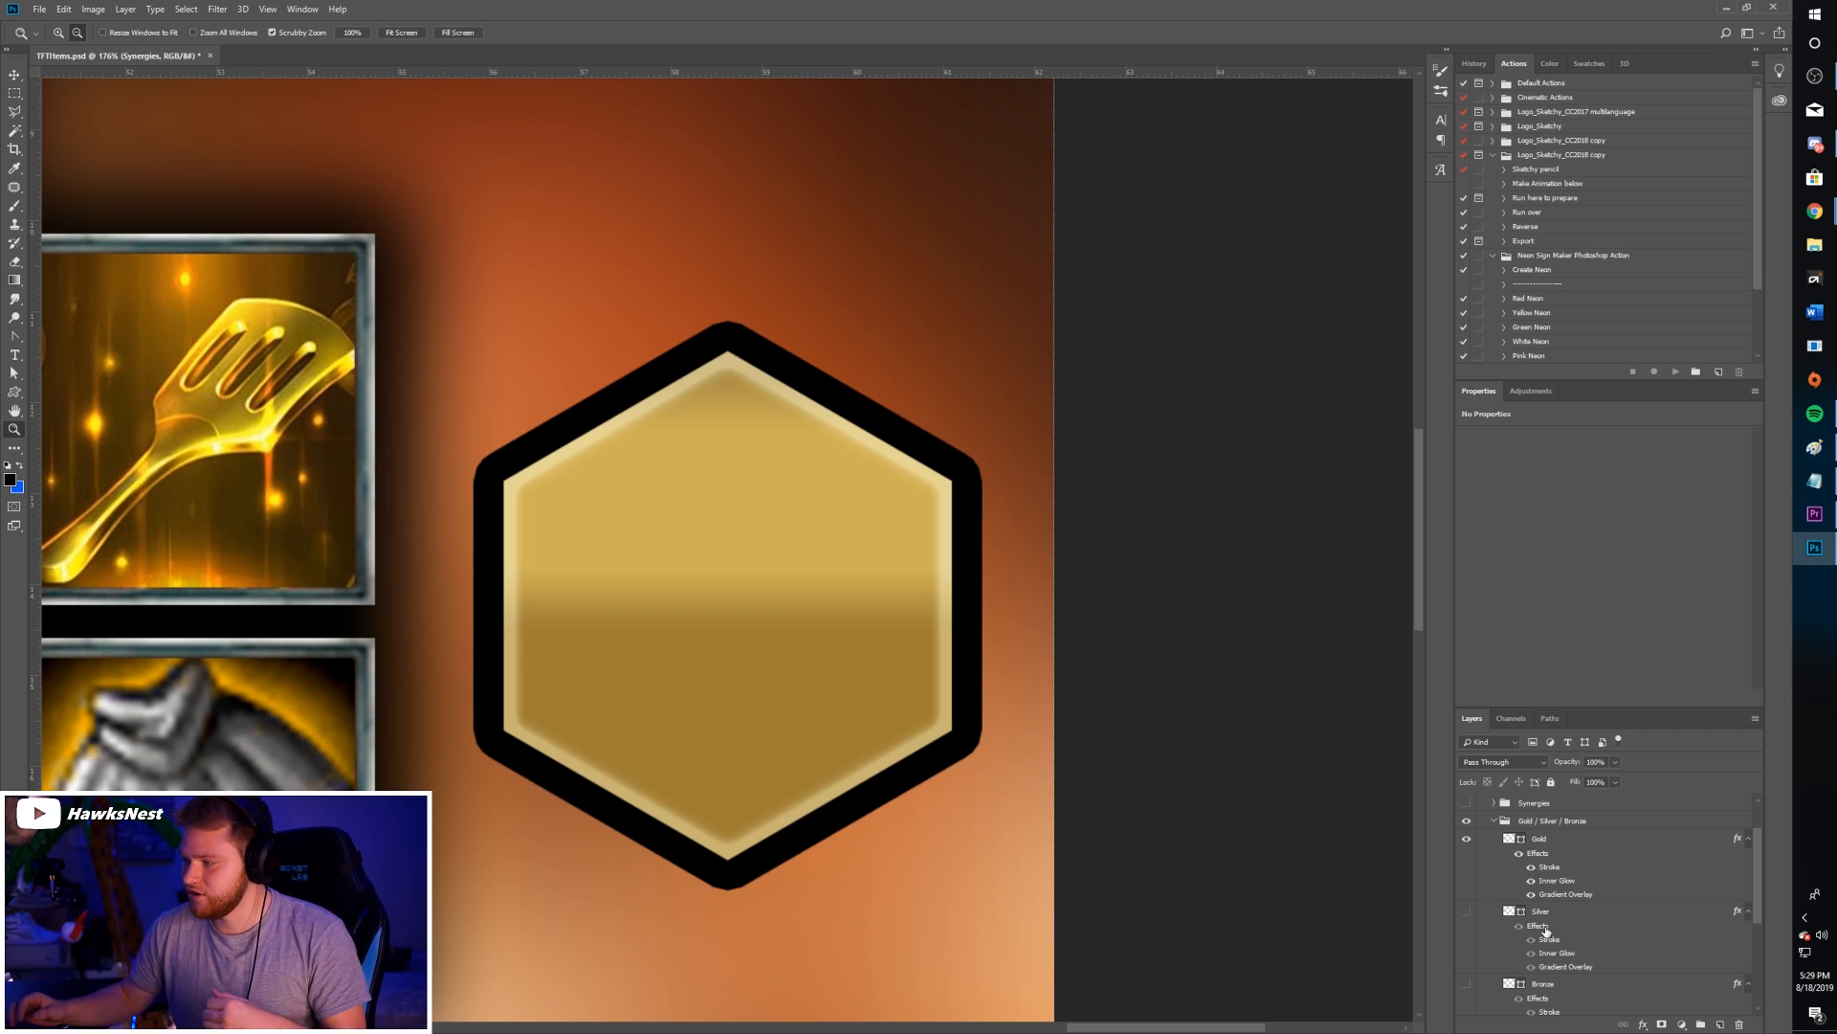
- Show the Silver hexagon in place of Gold, compare it with and without its effects, and return to Gold
left_click(1467, 839)
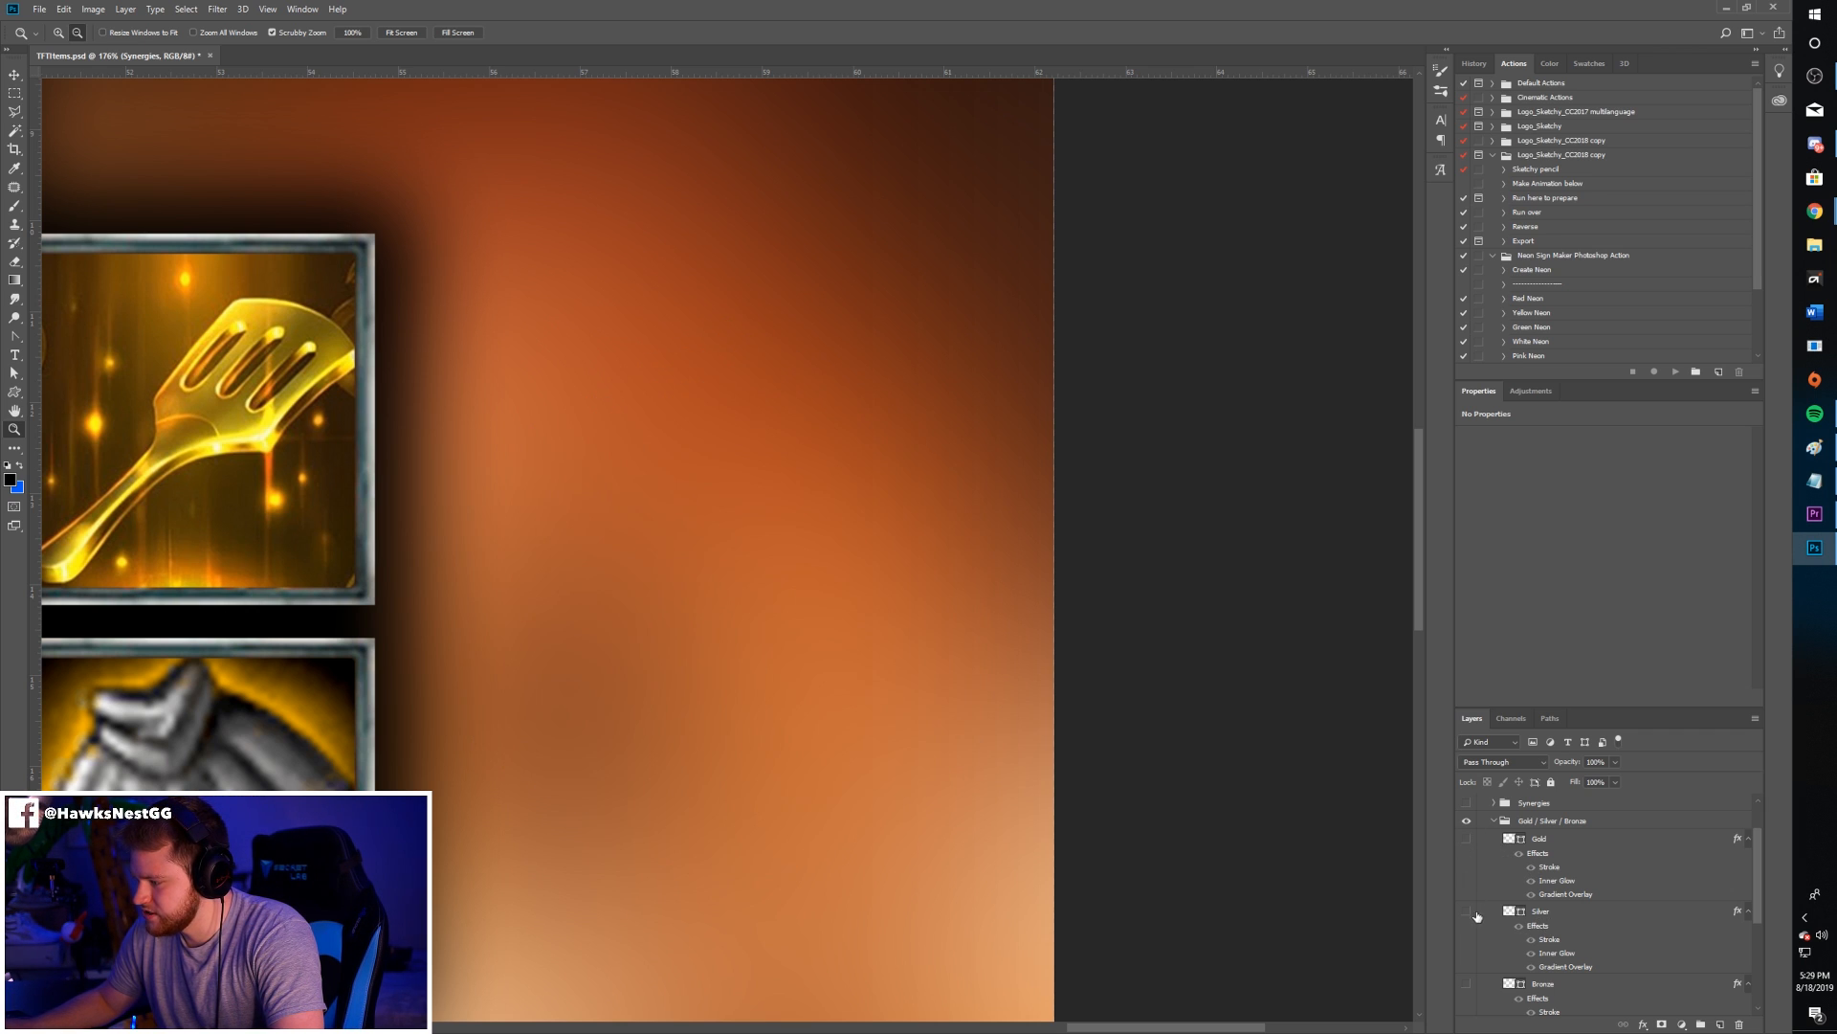
left_click(1466, 911)
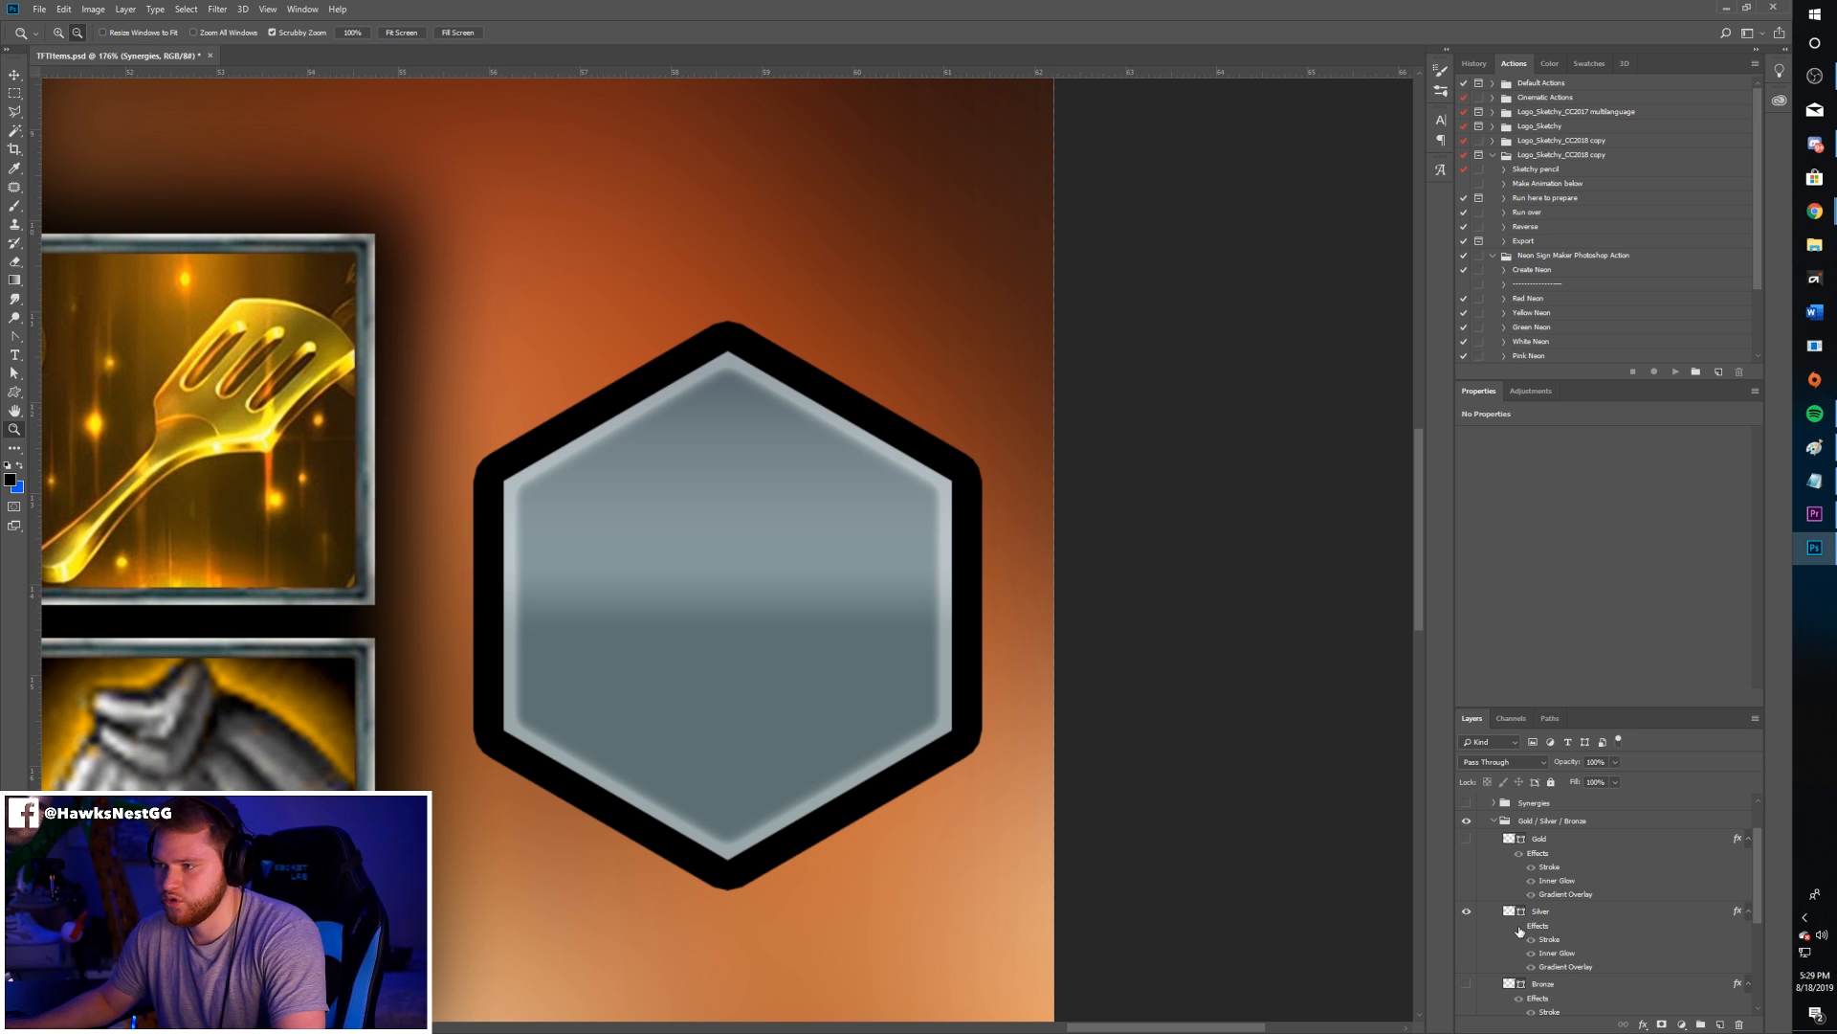
left_click(1519, 927)
left_click(1519, 927)
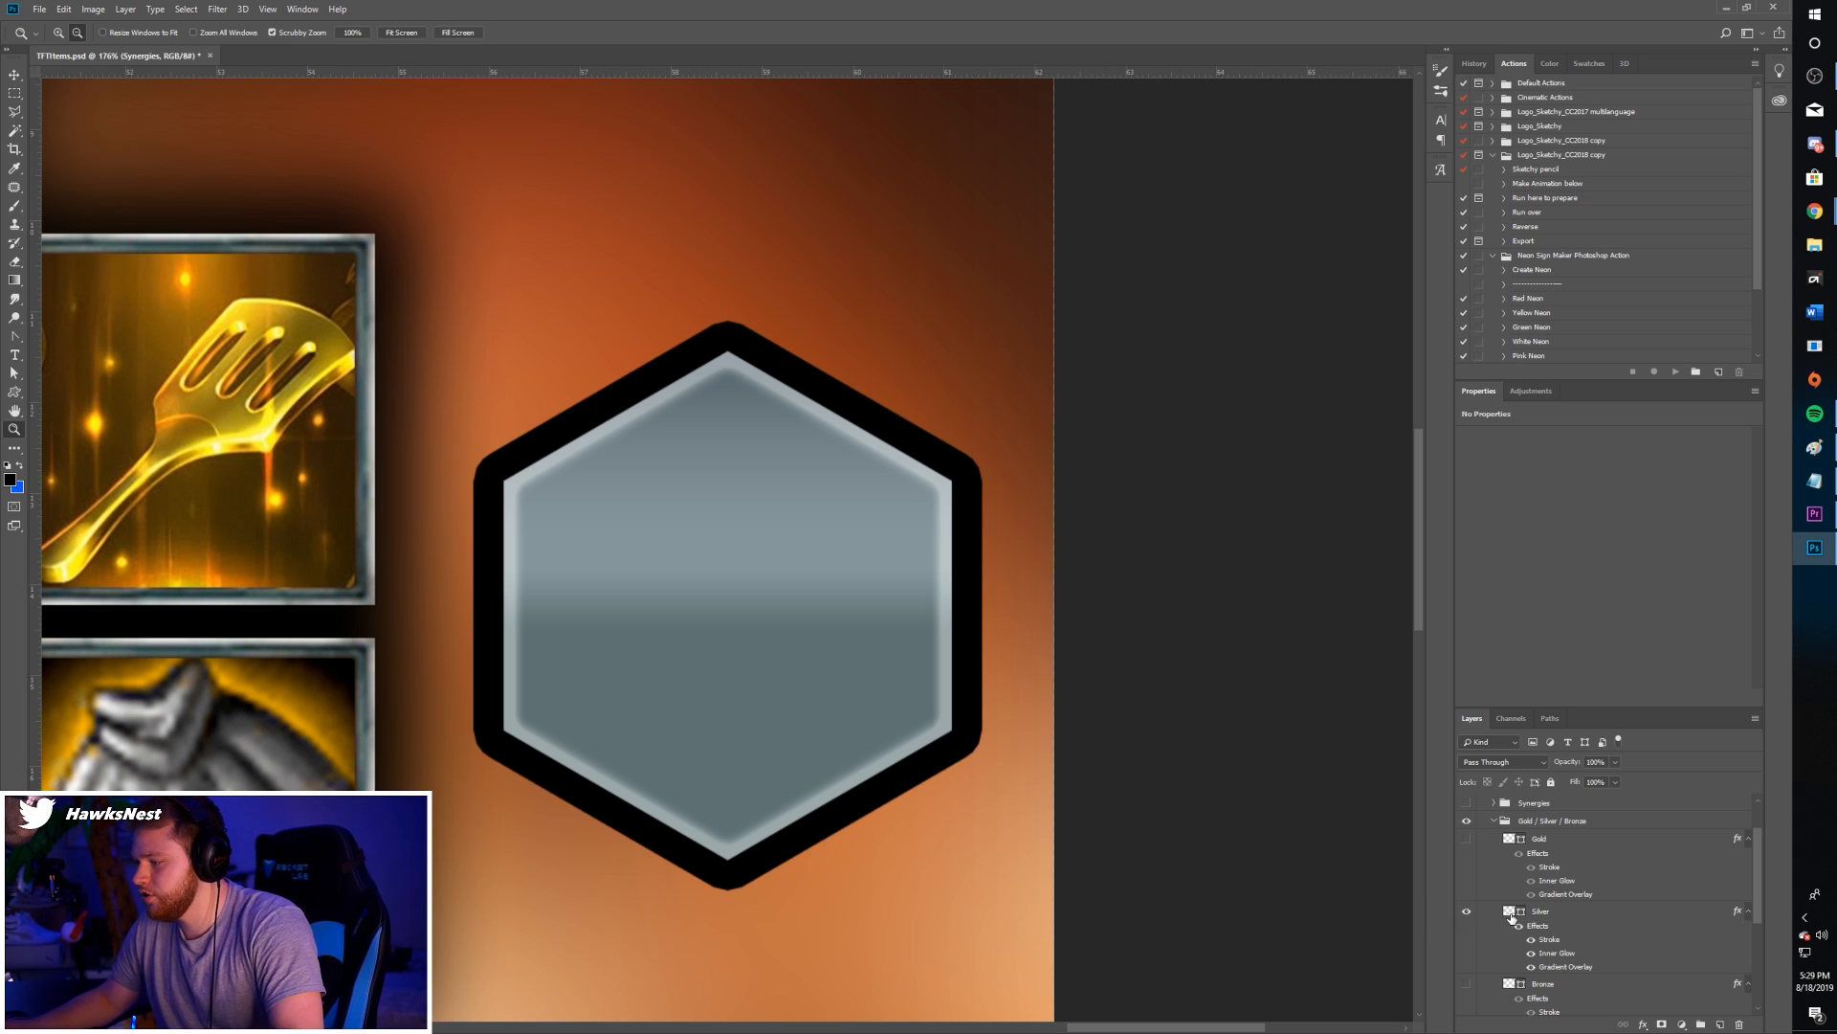
left_click(1468, 913)
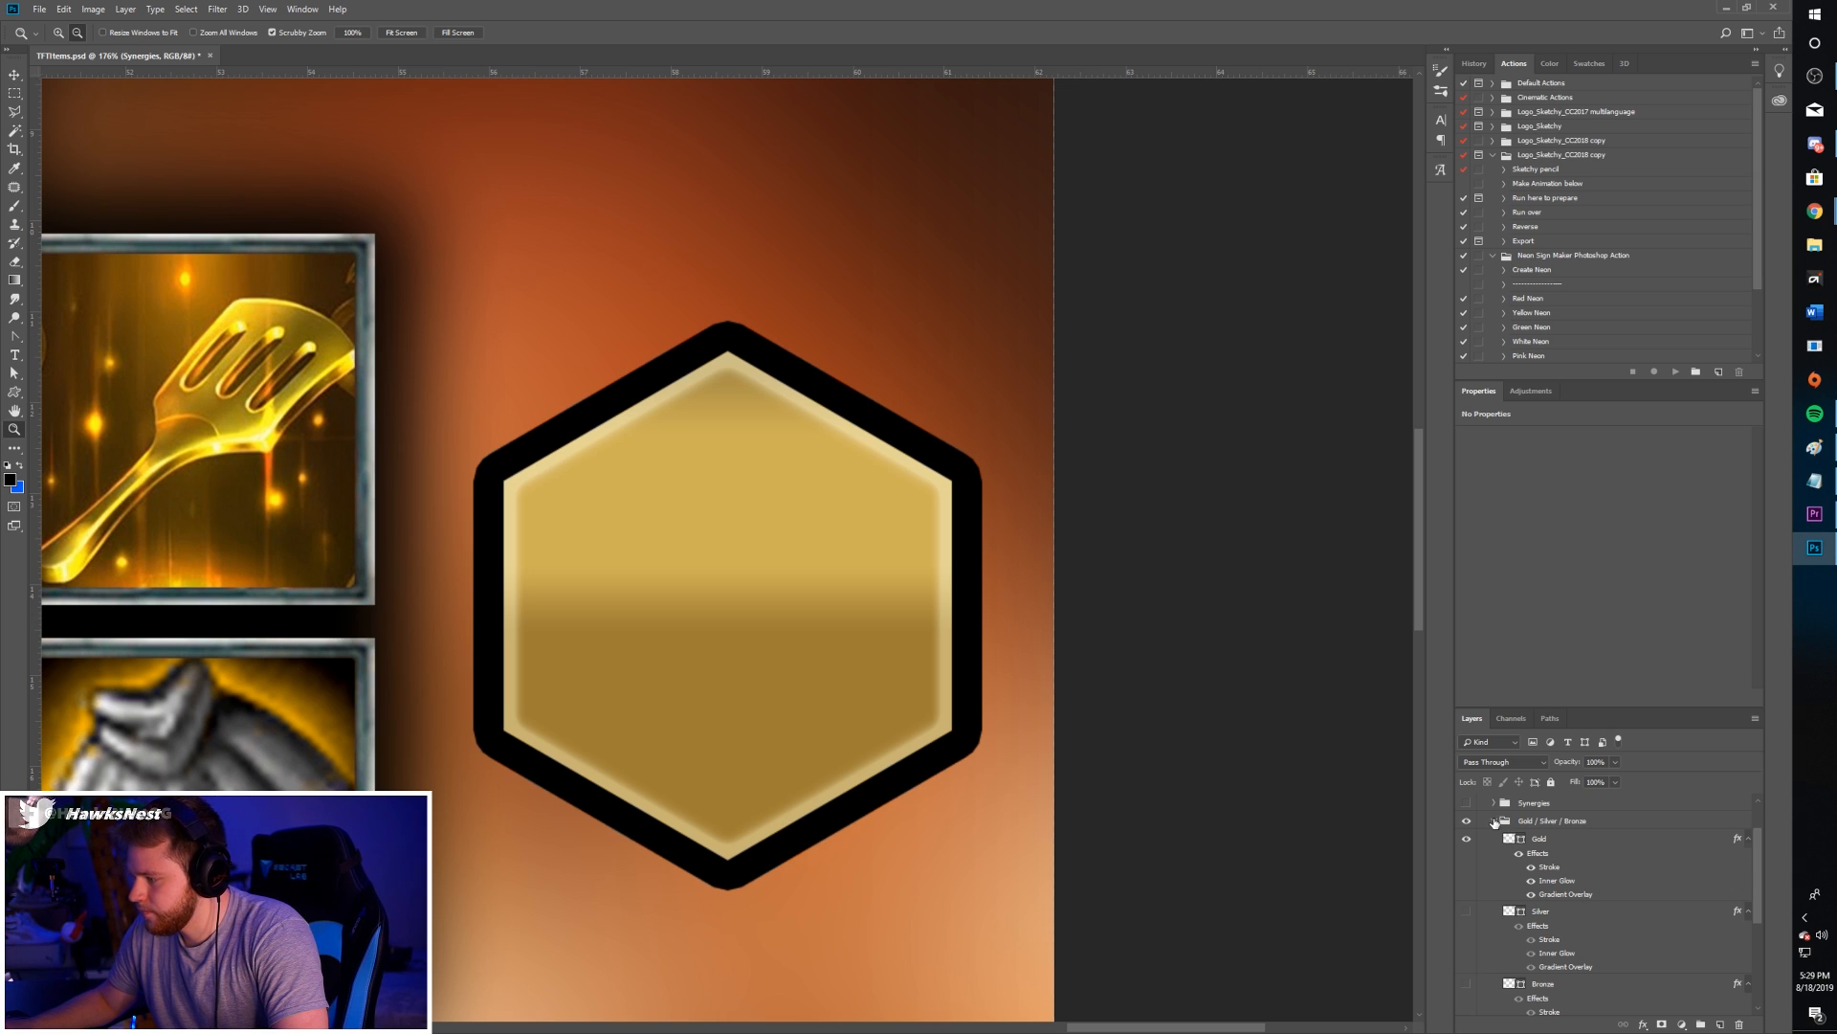
- Expand and show the nested Synergies group, and look through its named synergy icon layers down to S-Brawler
left_click(1494, 820)
left_click(1495, 836)
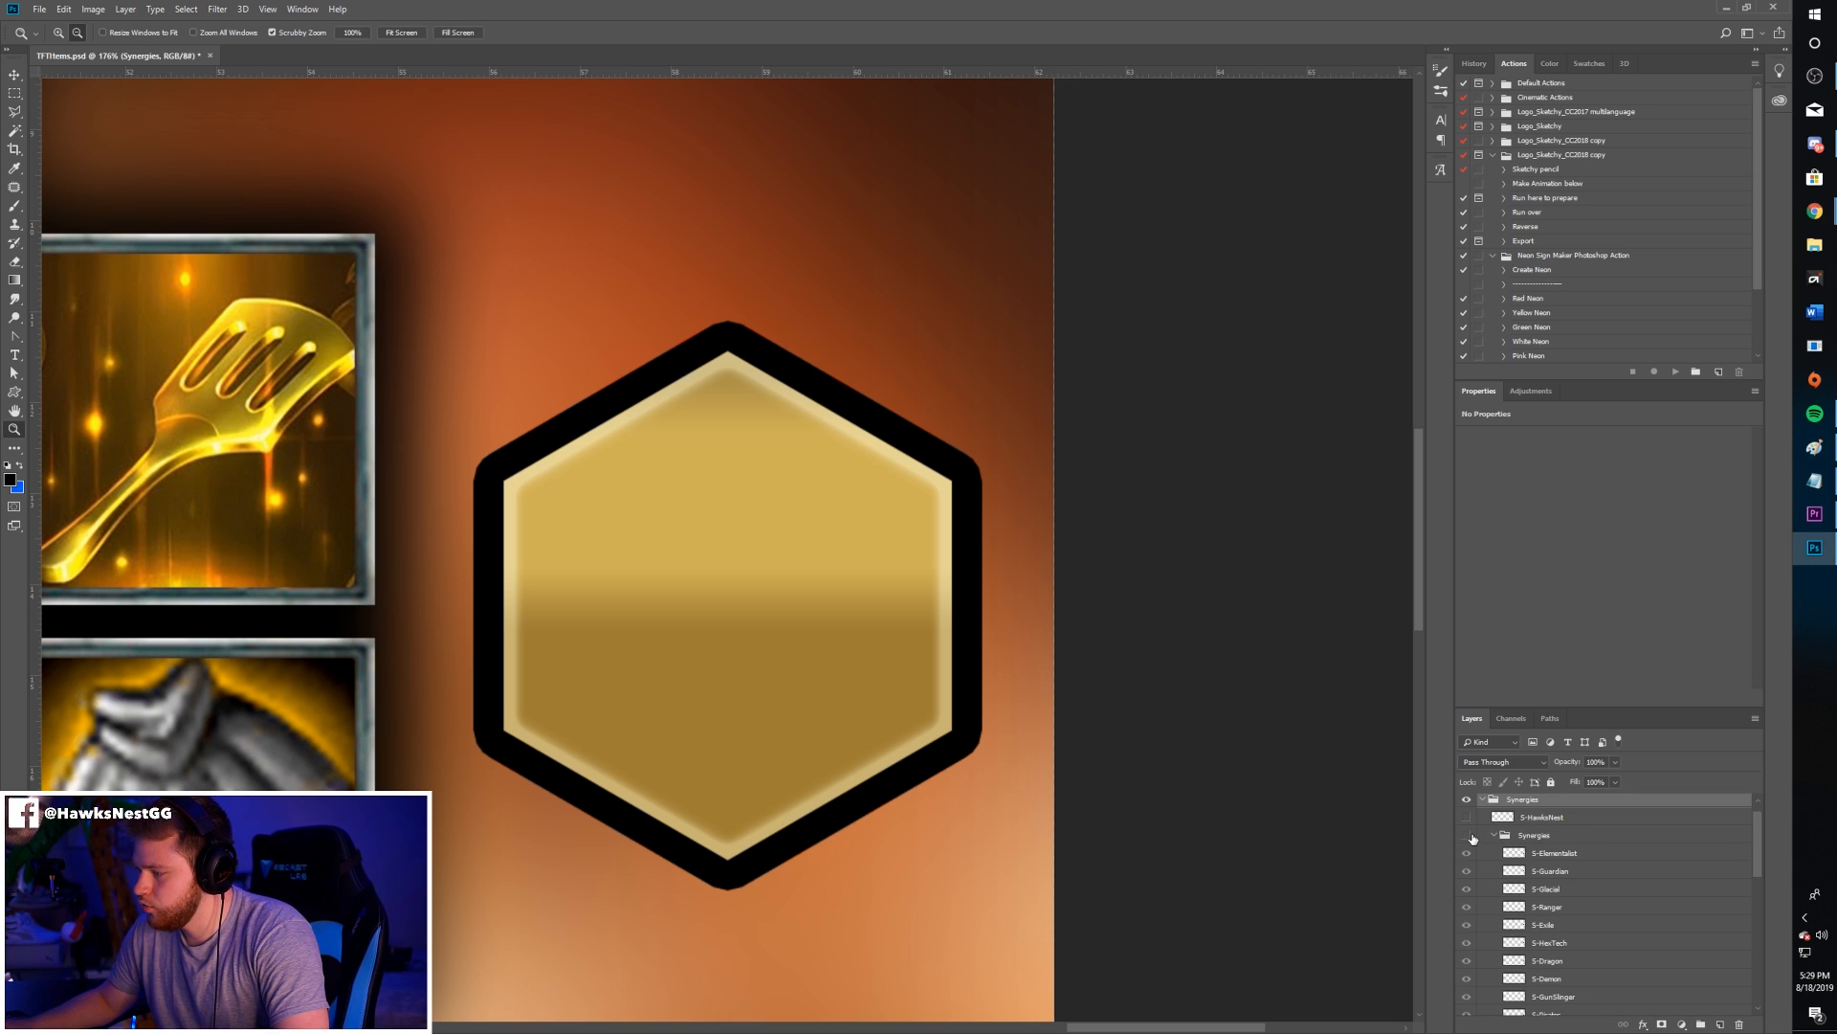
scroll(1547, 871, "down", 1)
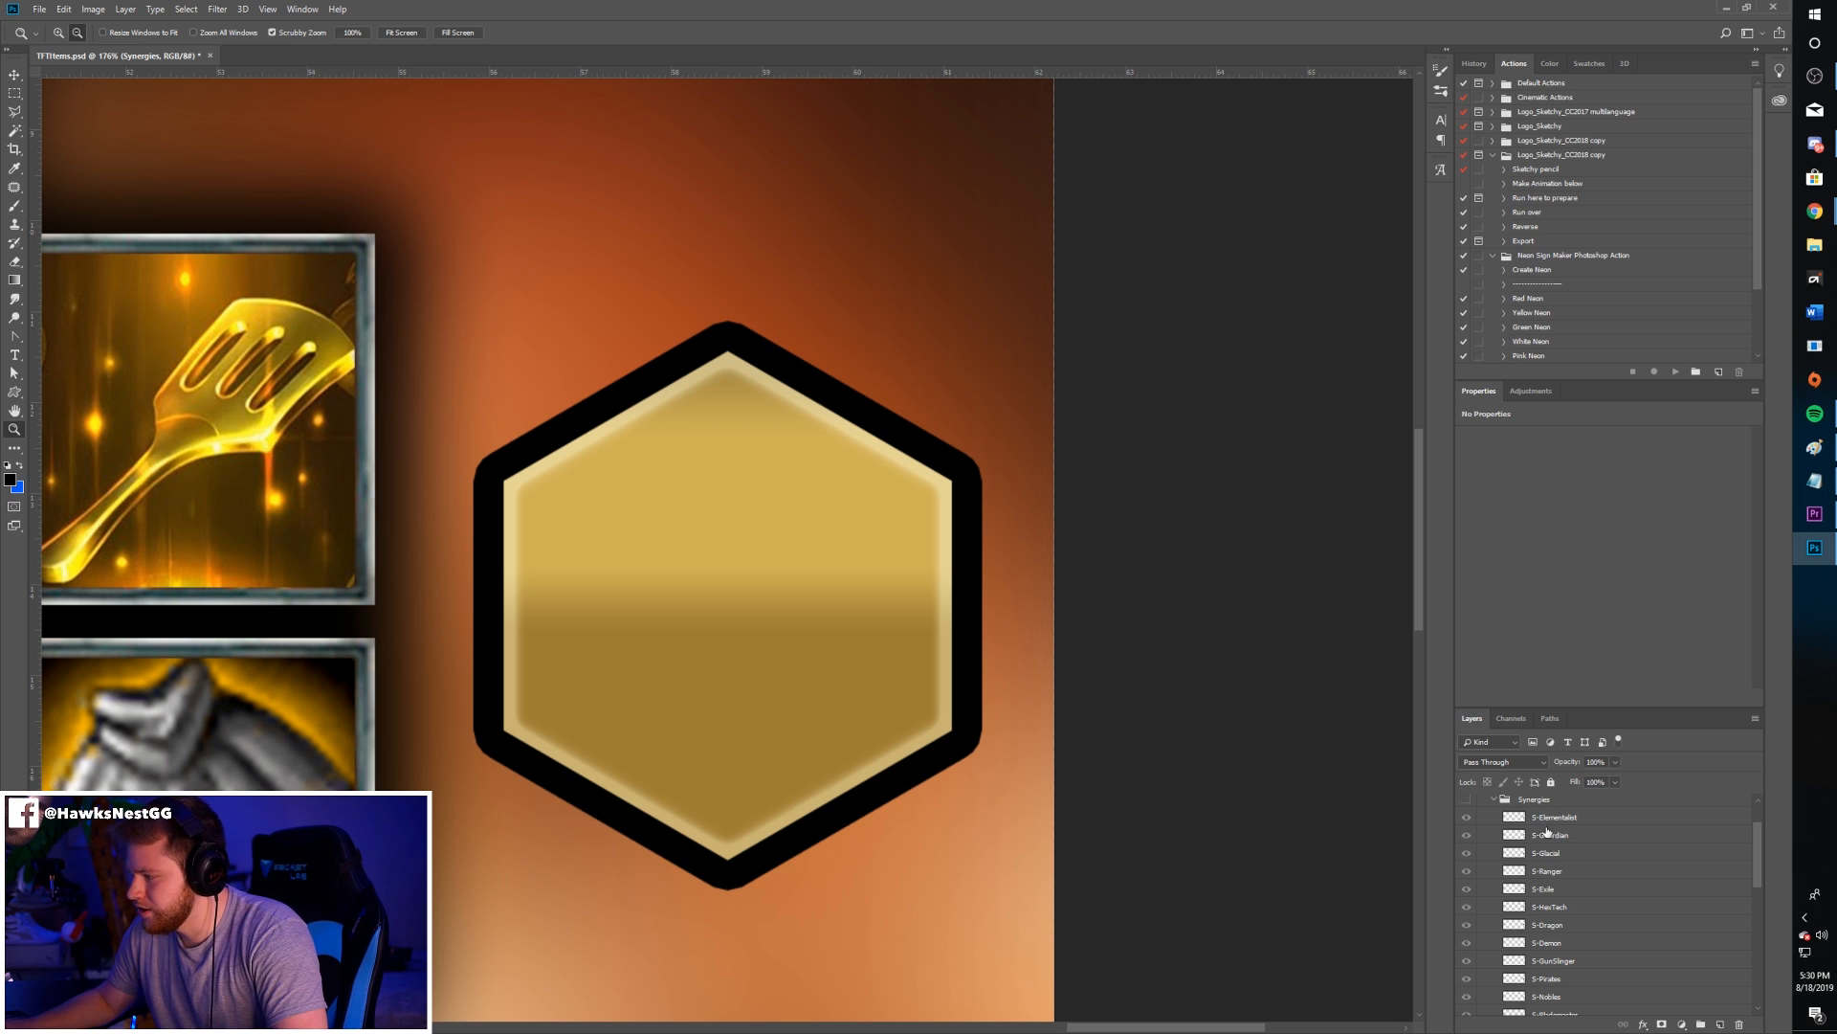
left_click(1466, 801)
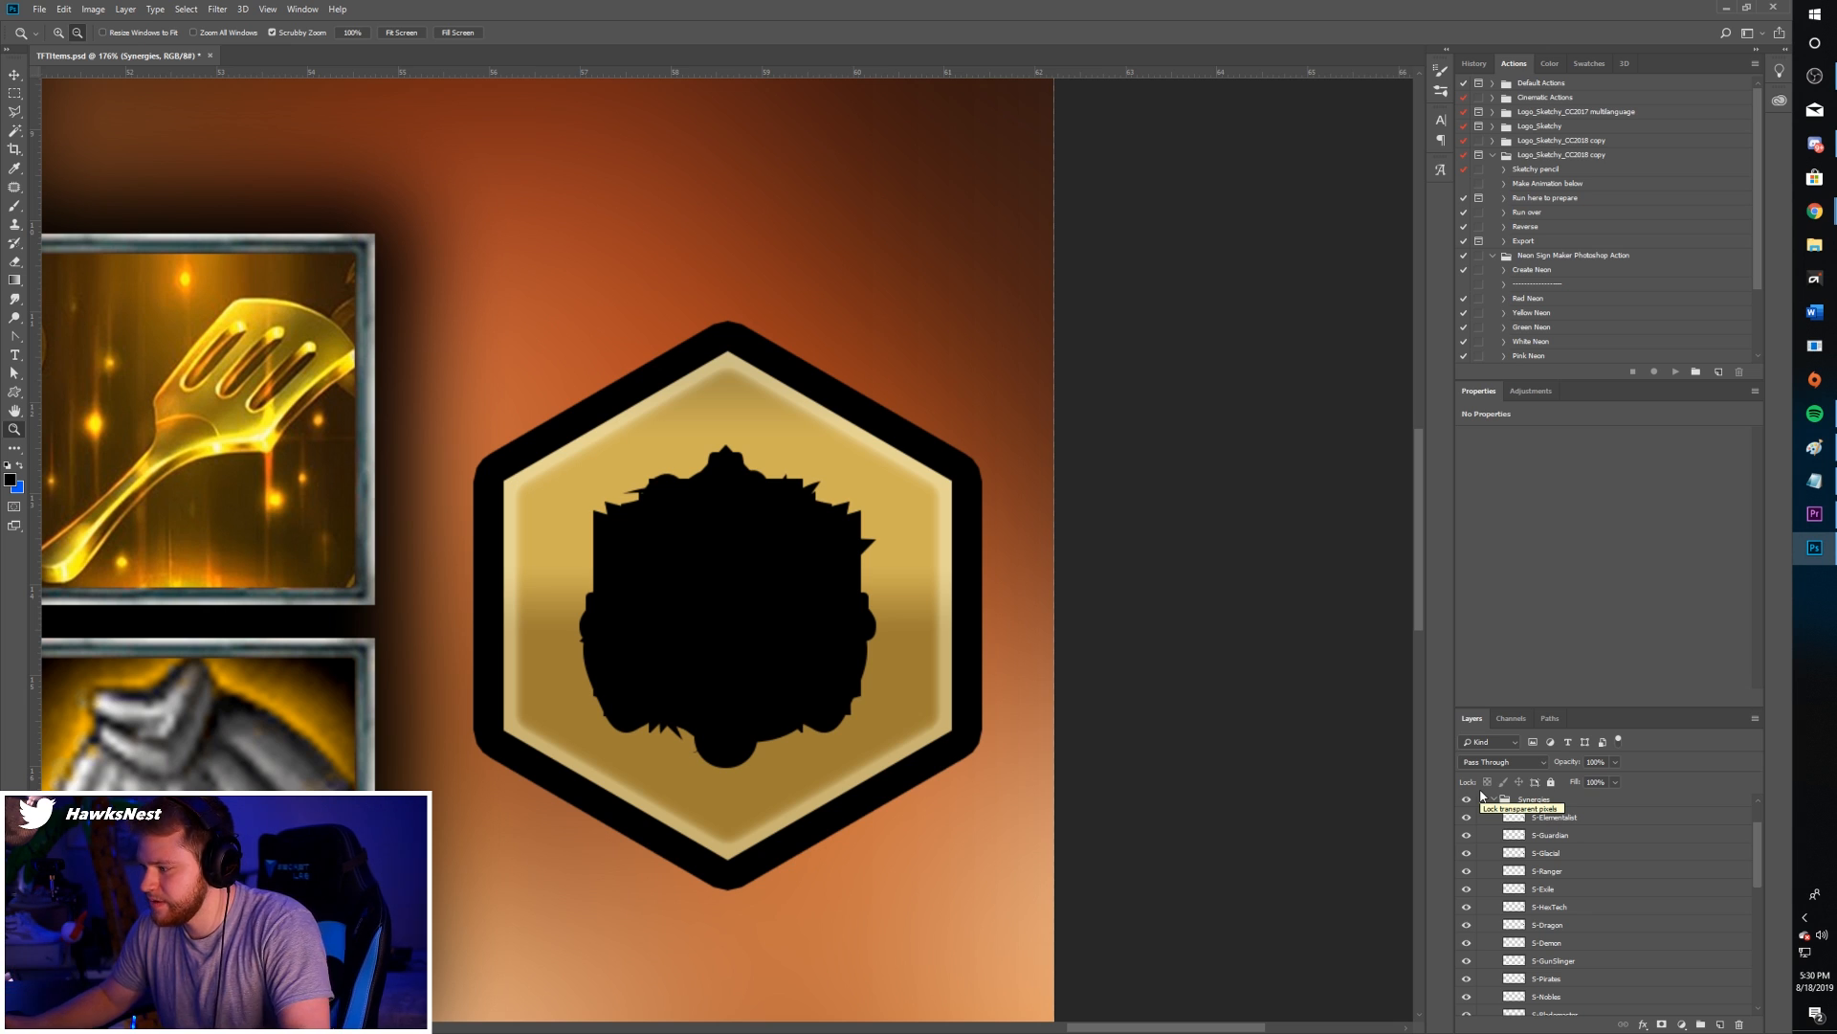
scroll(1560, 842, "down", 4)
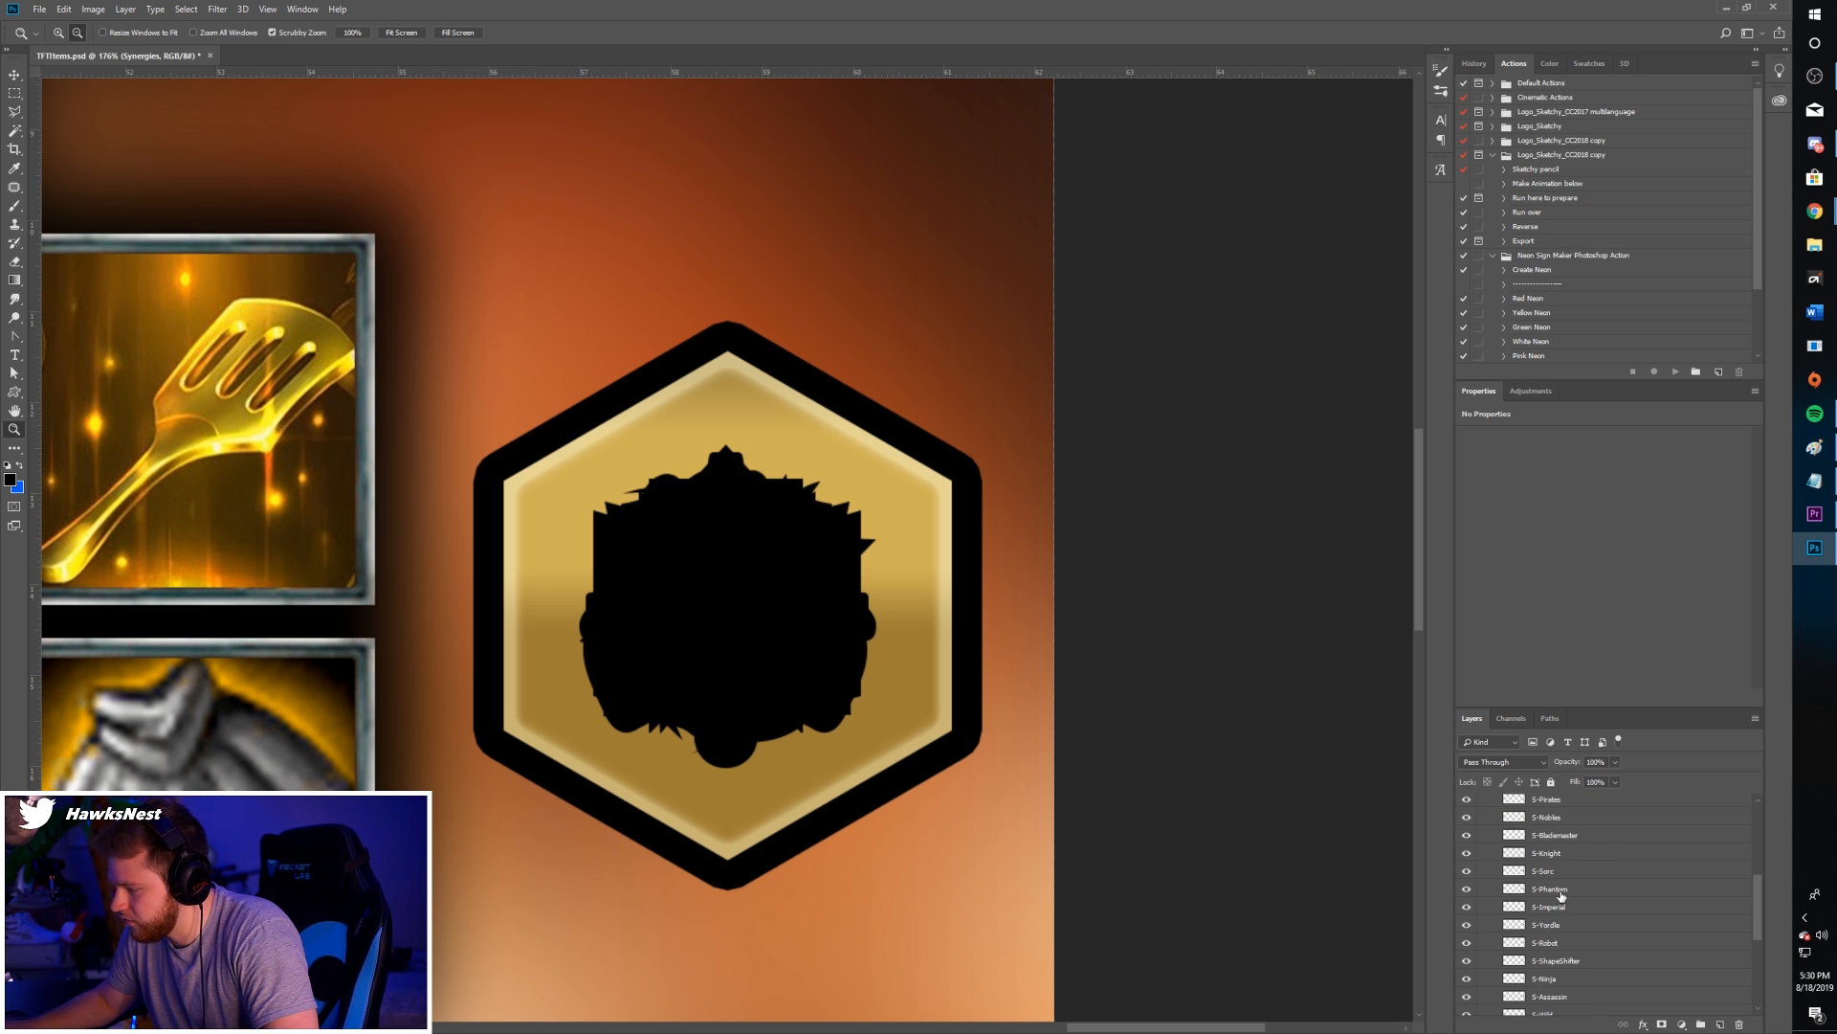
scroll(1565, 909, "down", 3)
scroll(1567, 927, "down", 2)
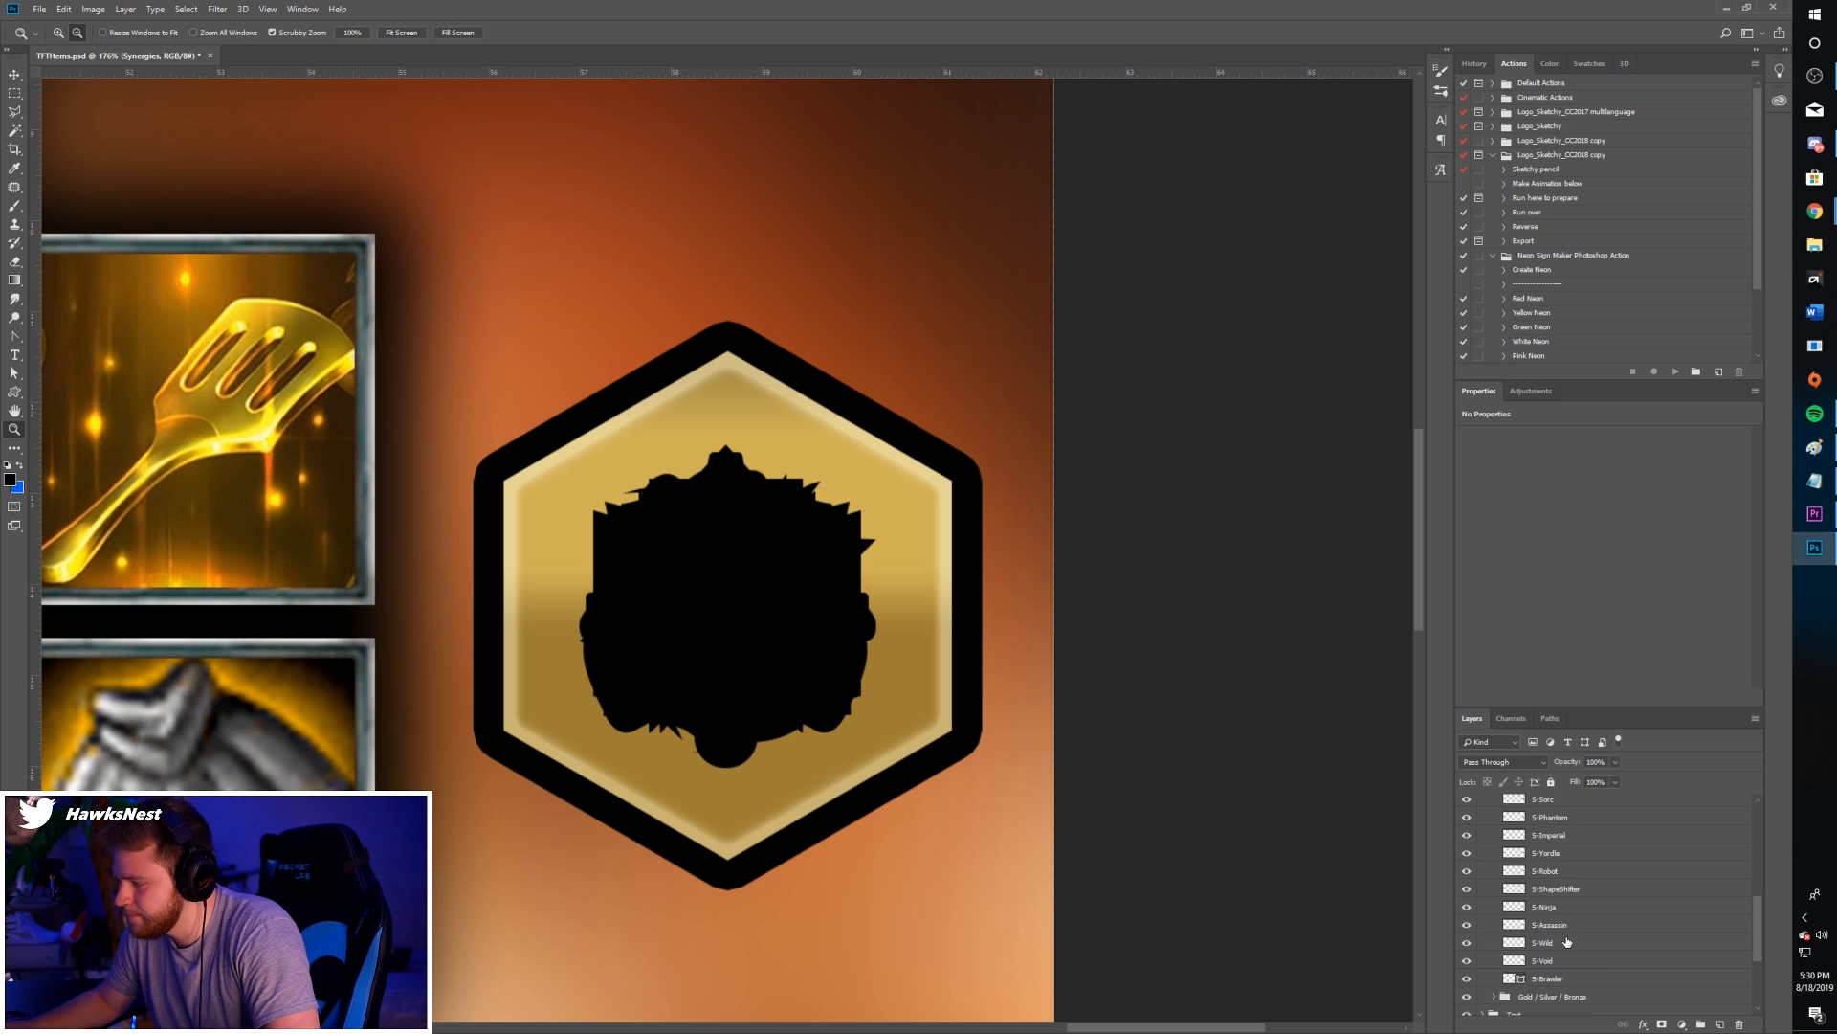
- Duplicate the S-ShapeShifter icon layer into the Gold / Silver / Bronze group
left_click(1565, 875)
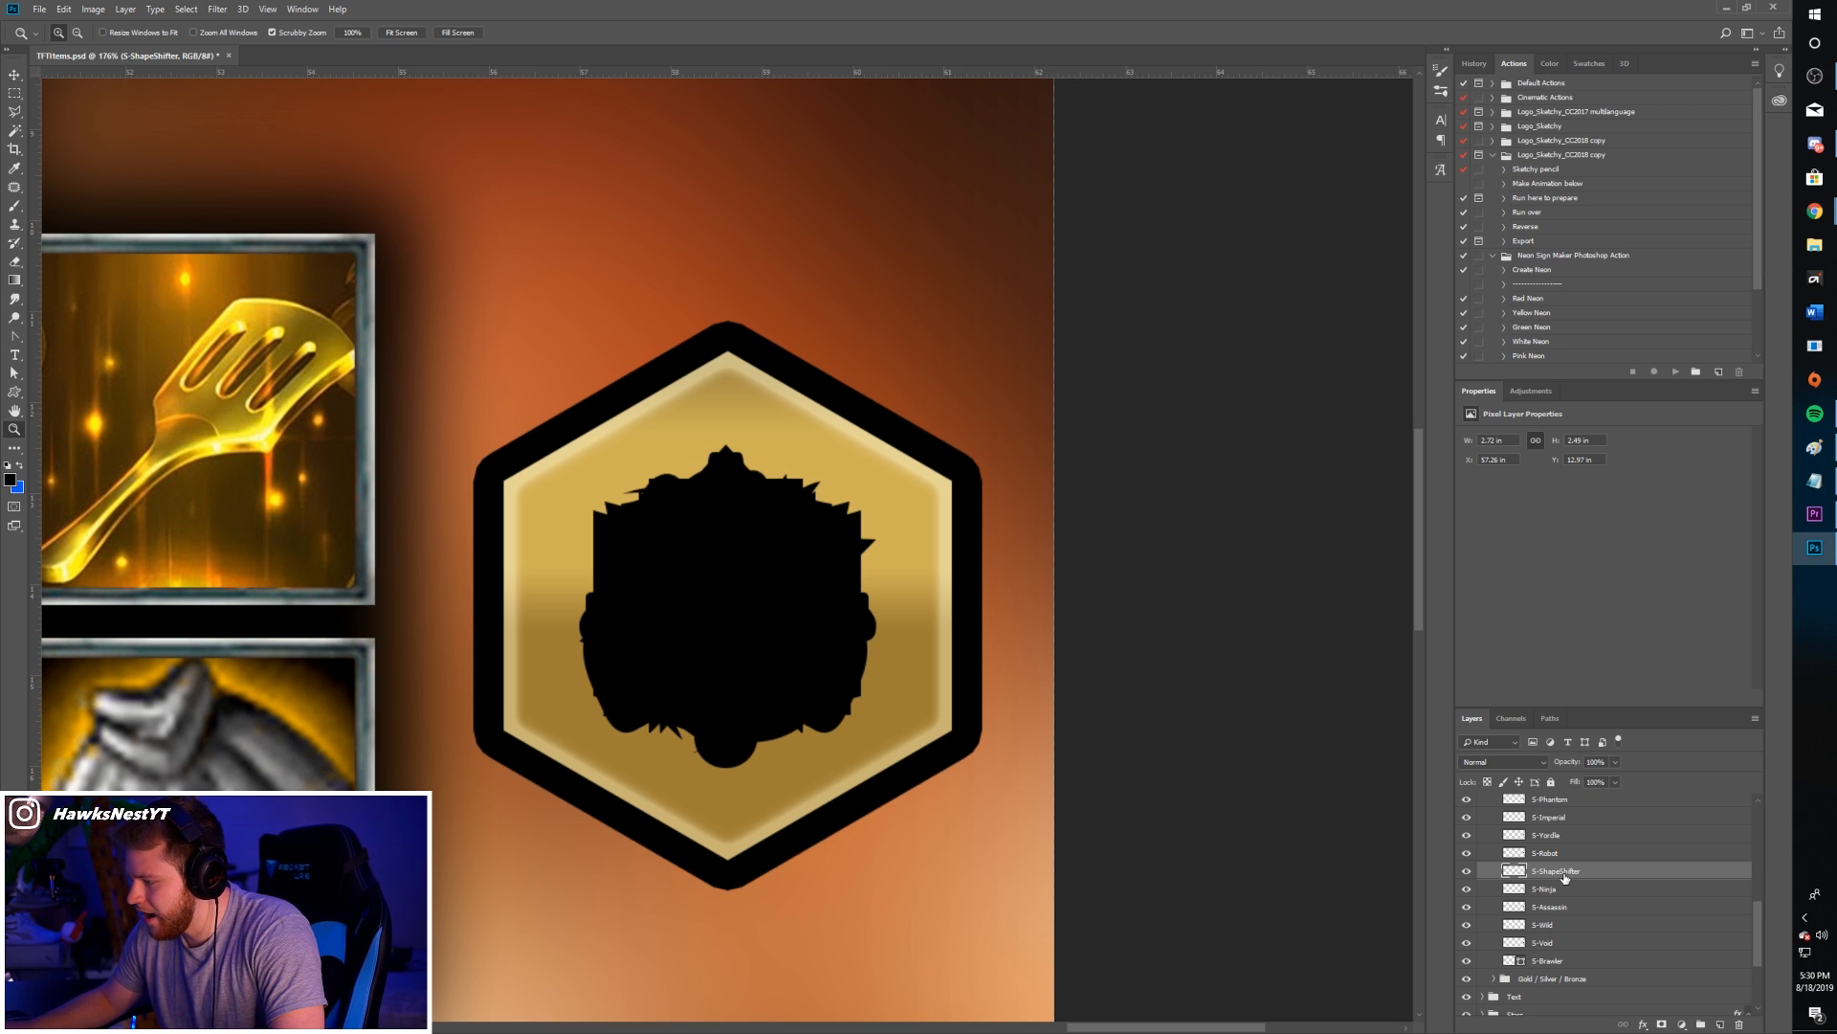
left_click_drag(1565, 876, 1555, 982)
left_click(1495, 978)
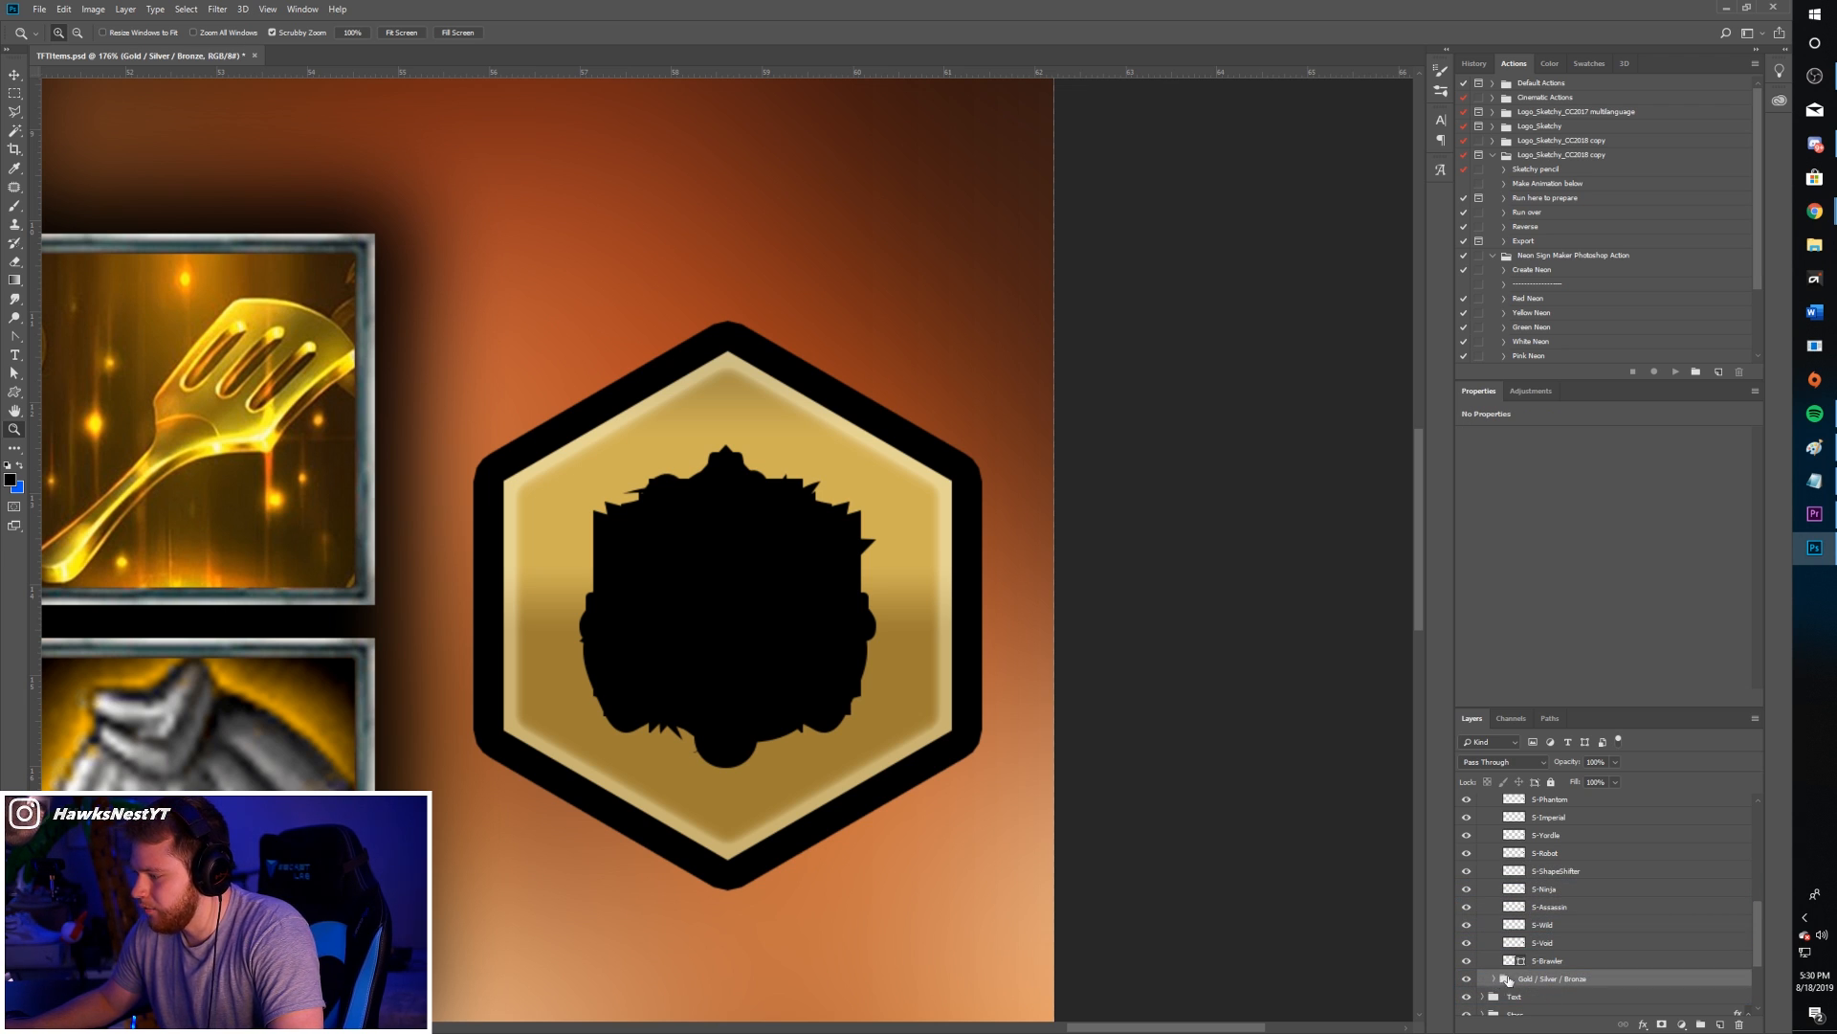
- Hide and collapse the nested Synergies group so only the copied ShapeShifter icon shows on the gold hexagon
scroll(1555, 924, "up", 5)
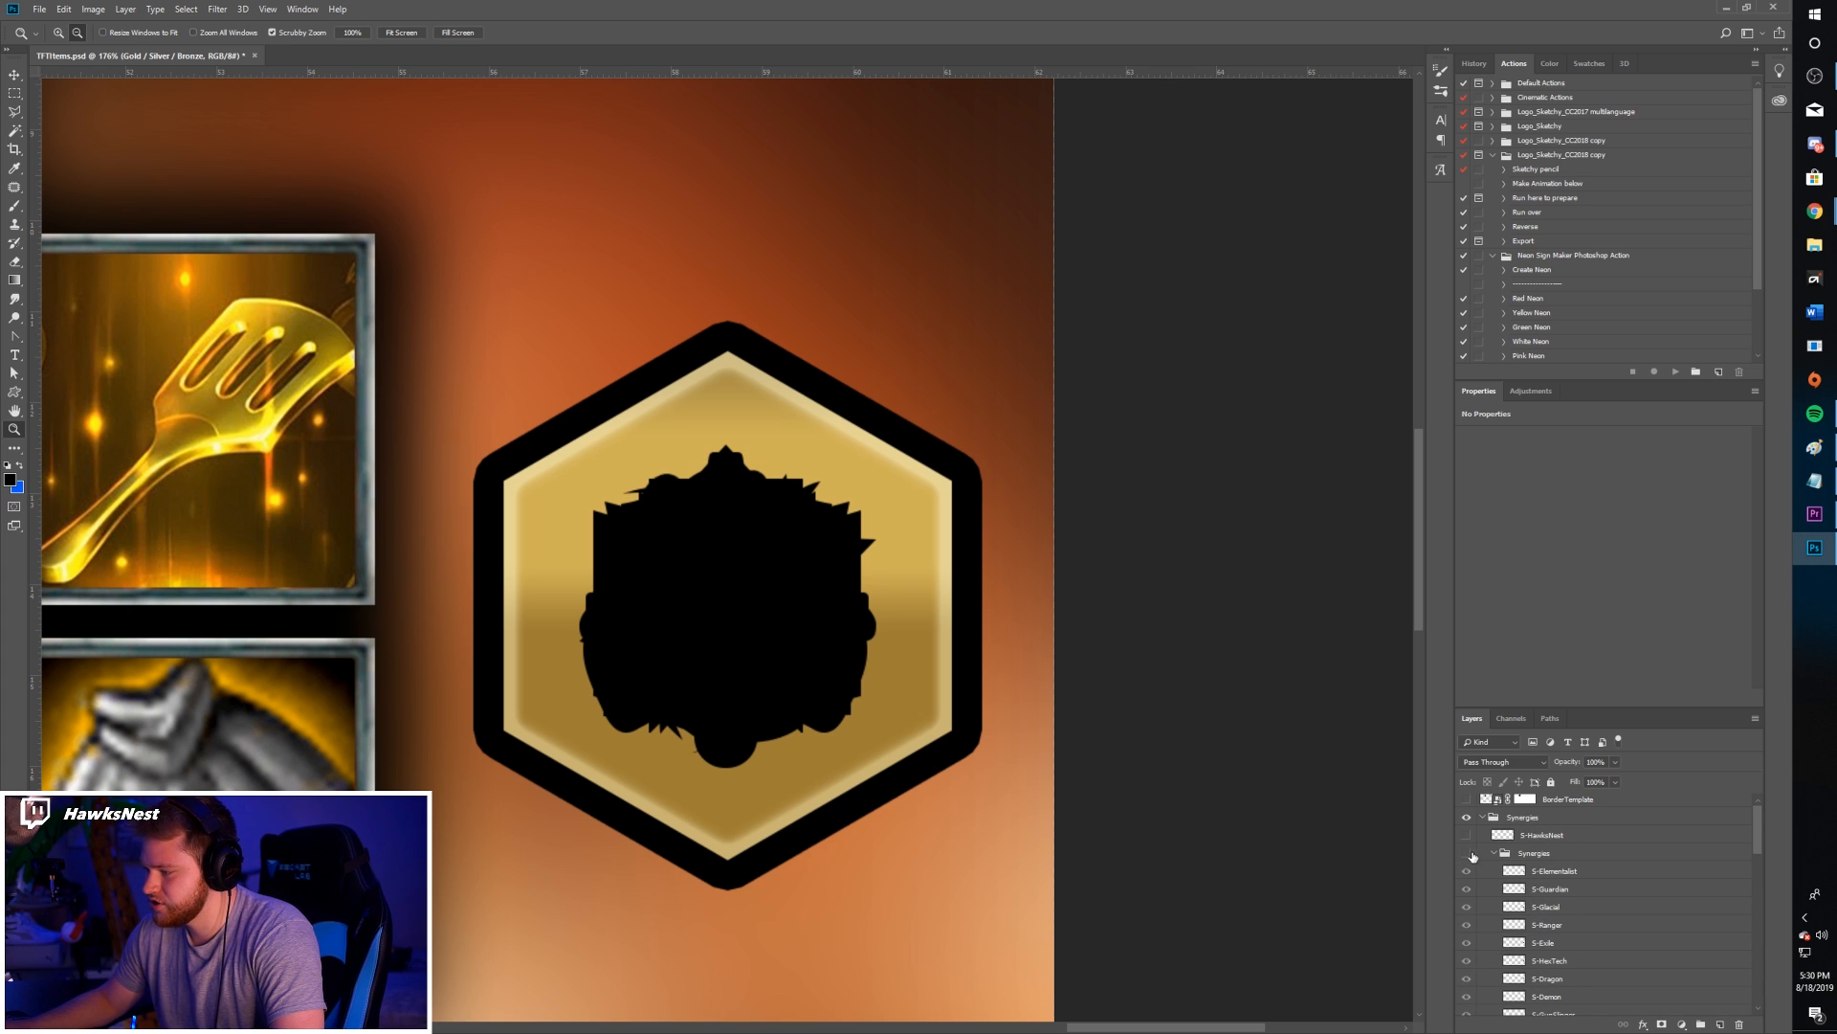
left_click(1468, 853)
left_click(1495, 853)
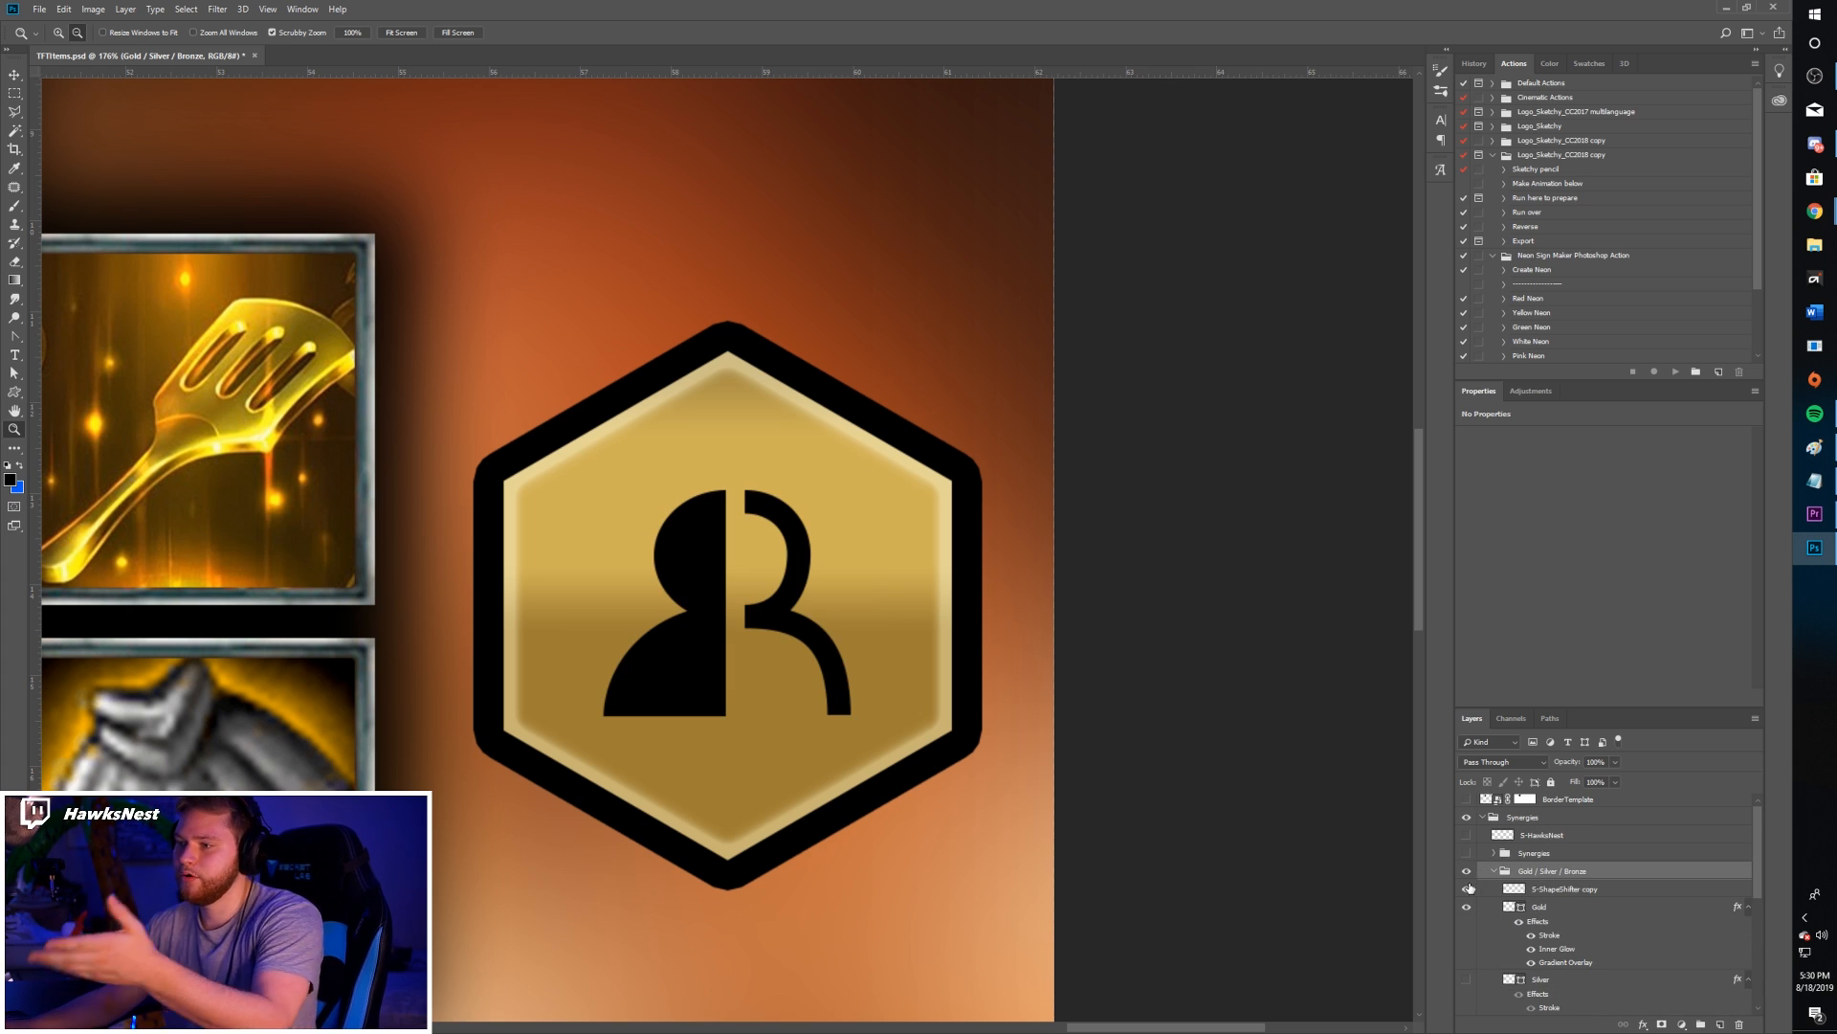
left_click(1538, 893)
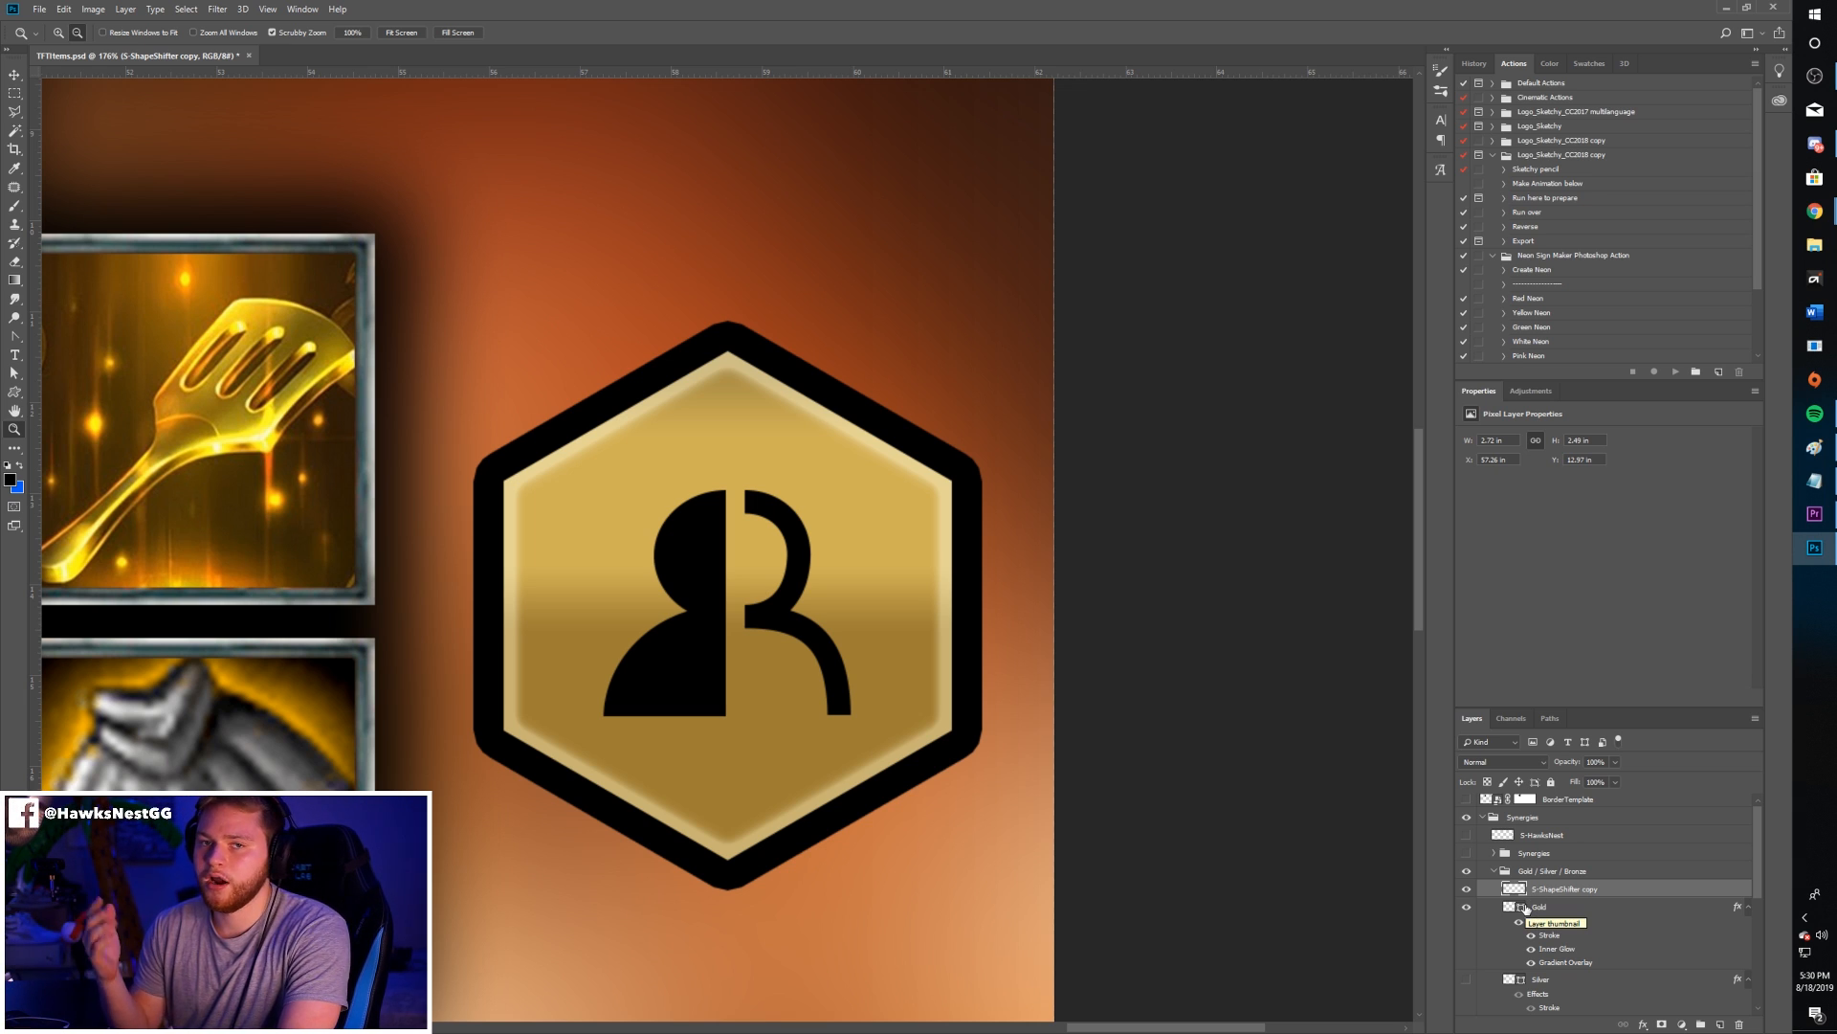
key("Delete")
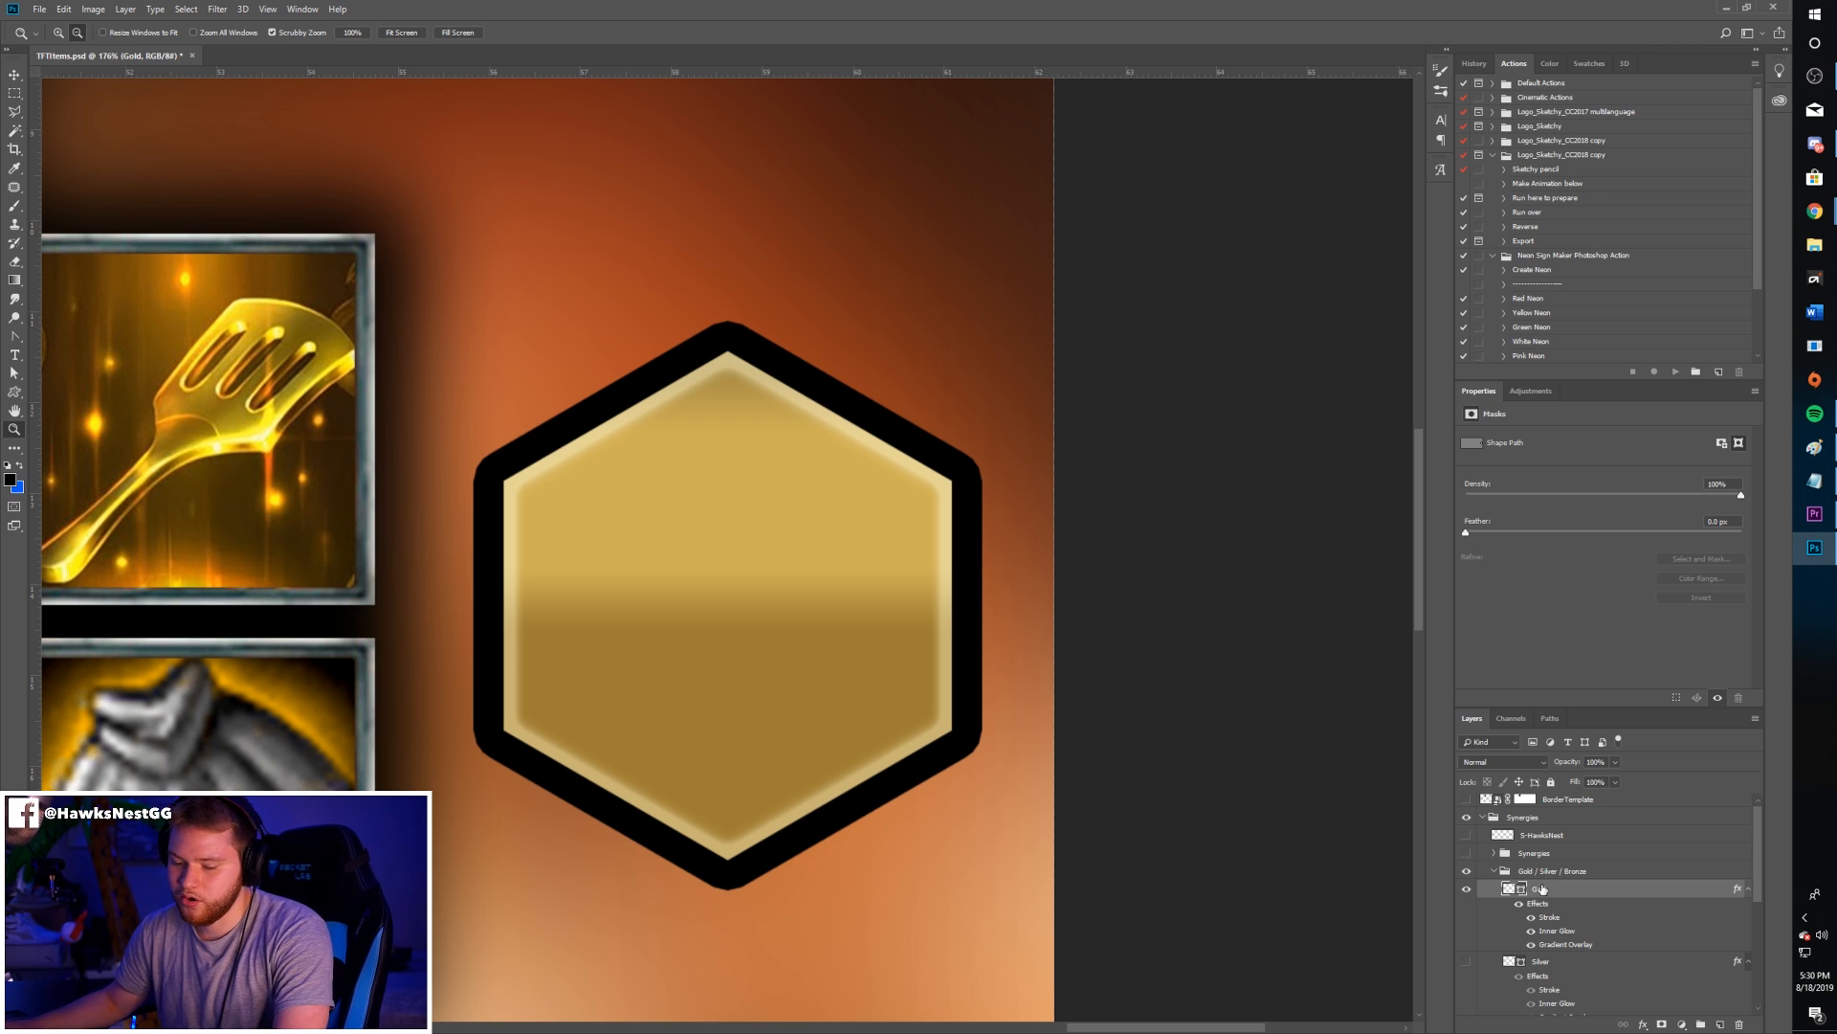
key("ctrl+z")
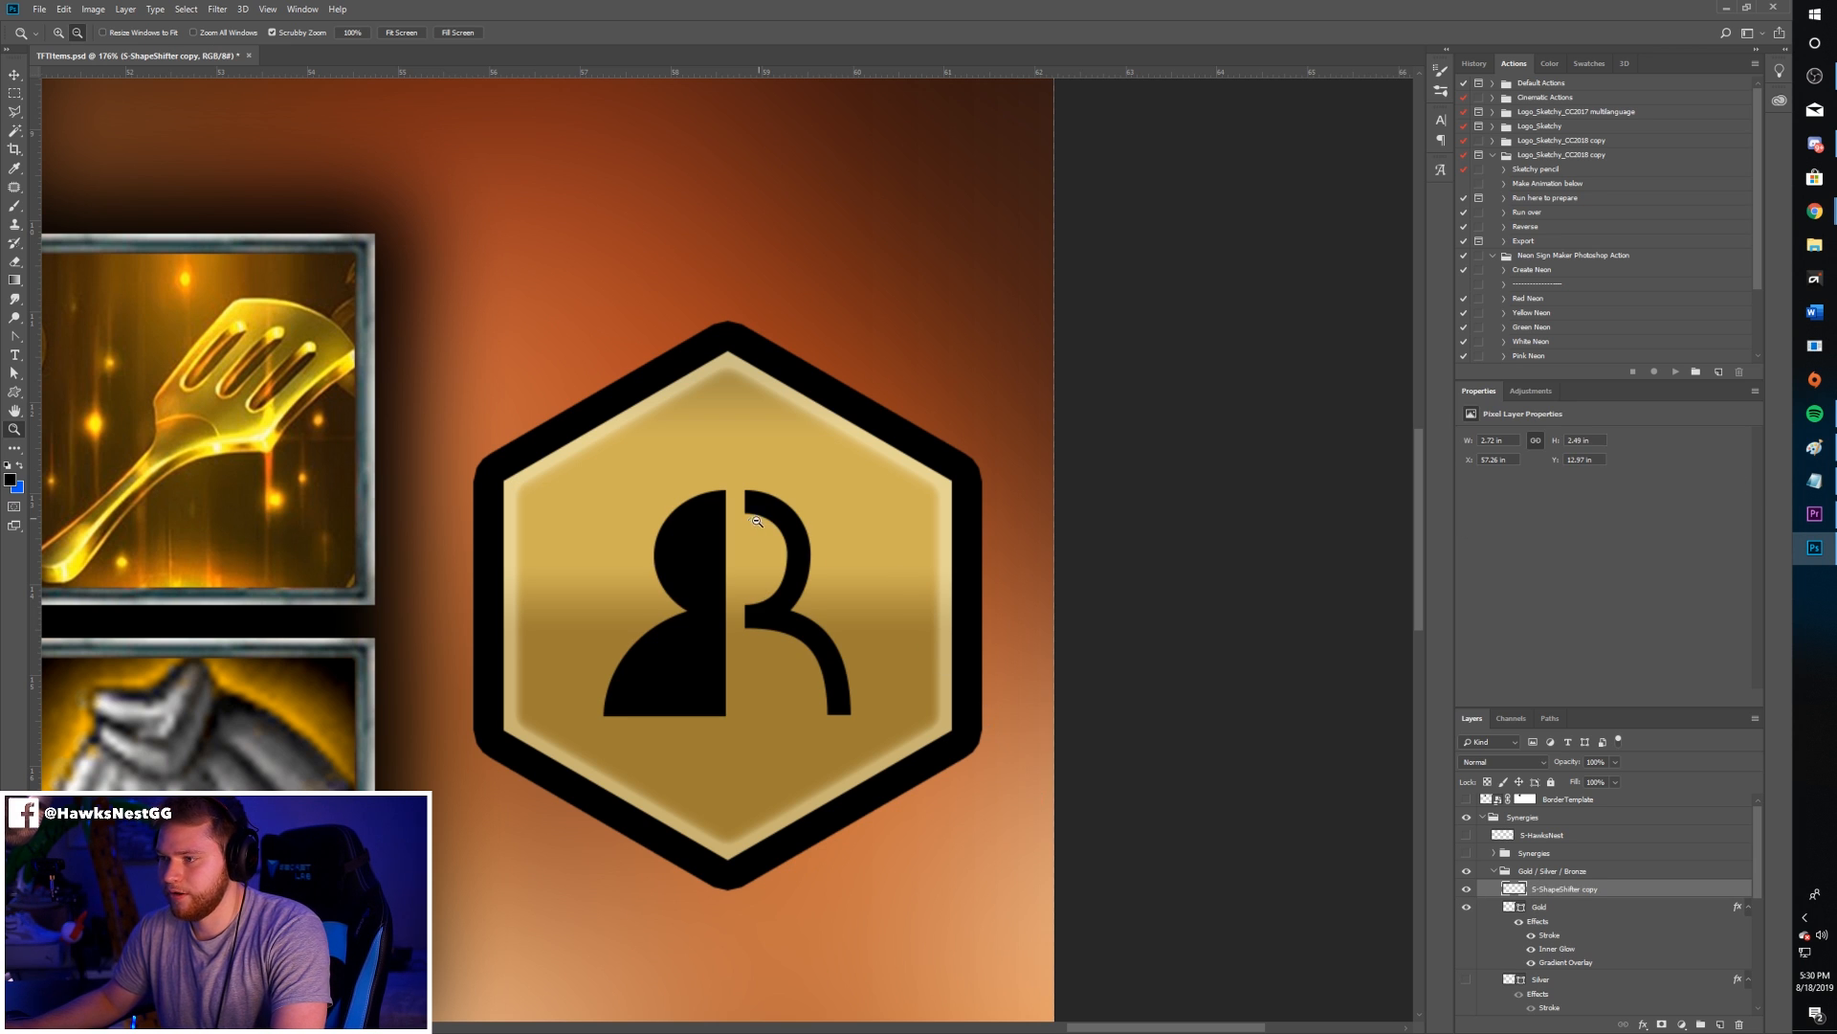
- Examine the ShapeShifter badge on the gold hexagon, both within the whole graphics pack and close up
left_click(745, 516, "alt")
left_click(736, 514, "alt")
left_click(733, 514, "alt")
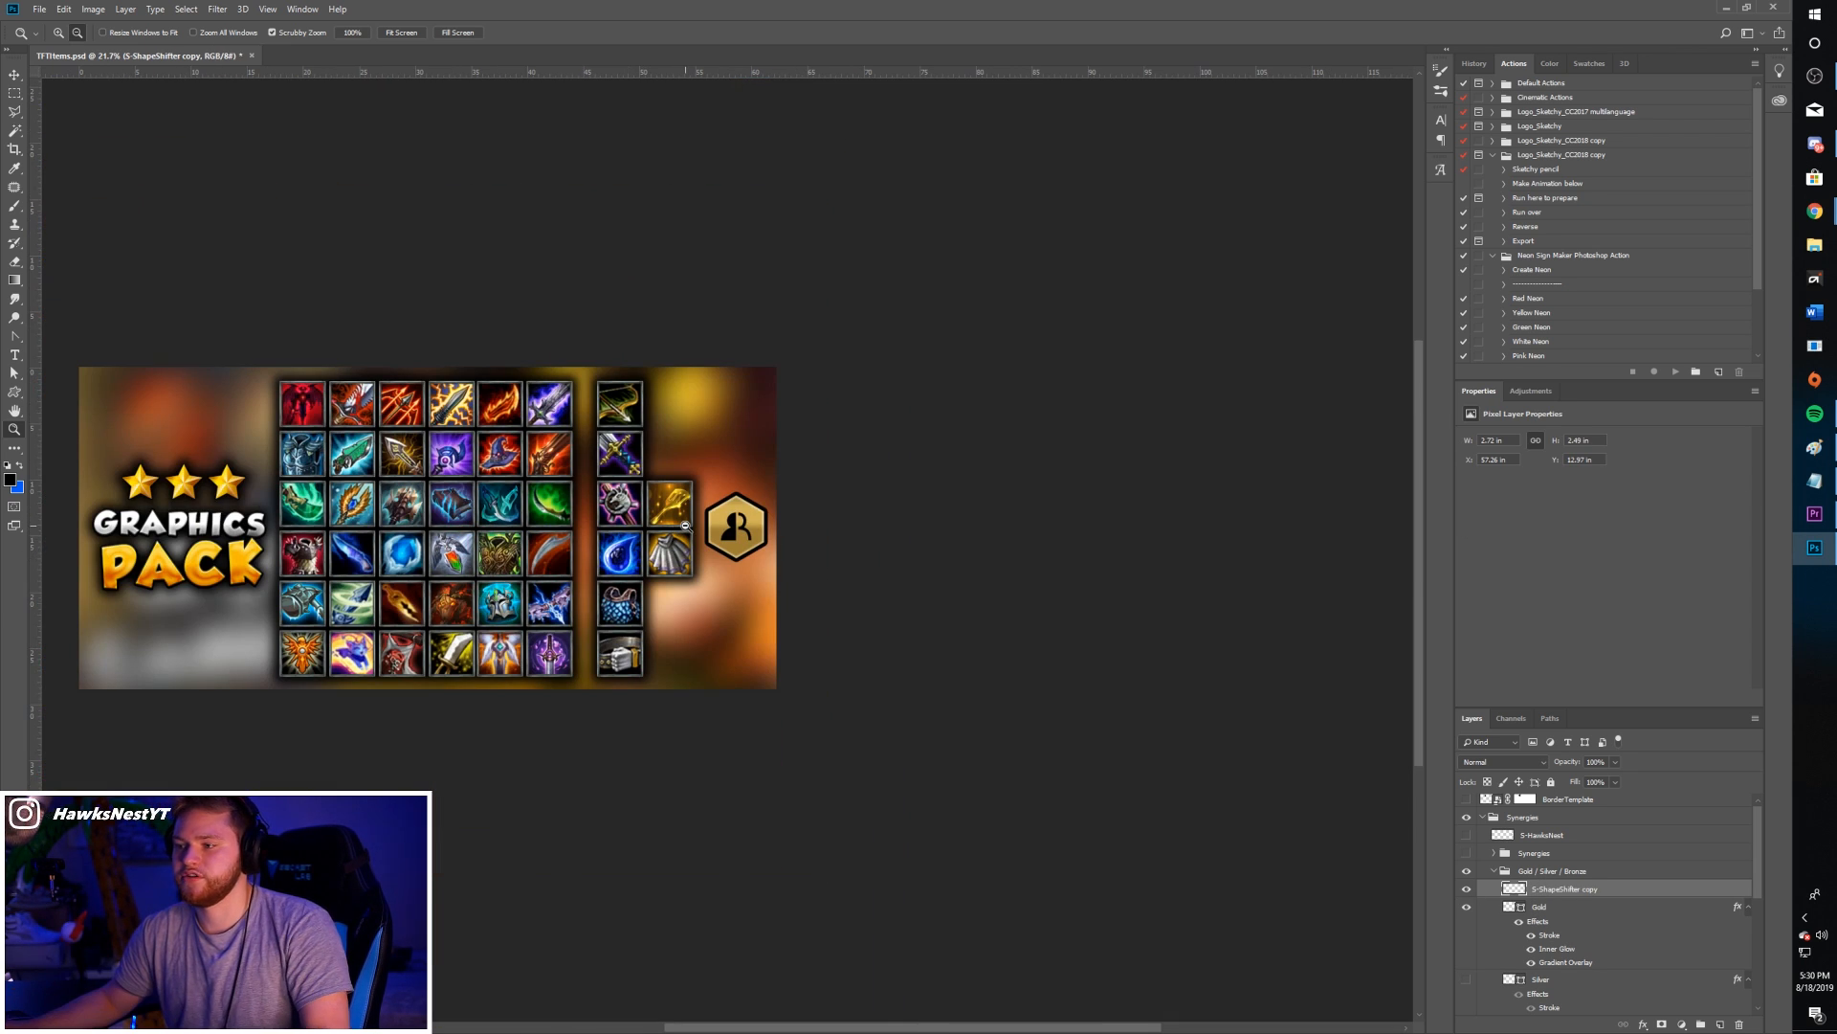
left_click_drag(685, 525, 874, 508)
left_click_drag(979, 582, 1004, 555)
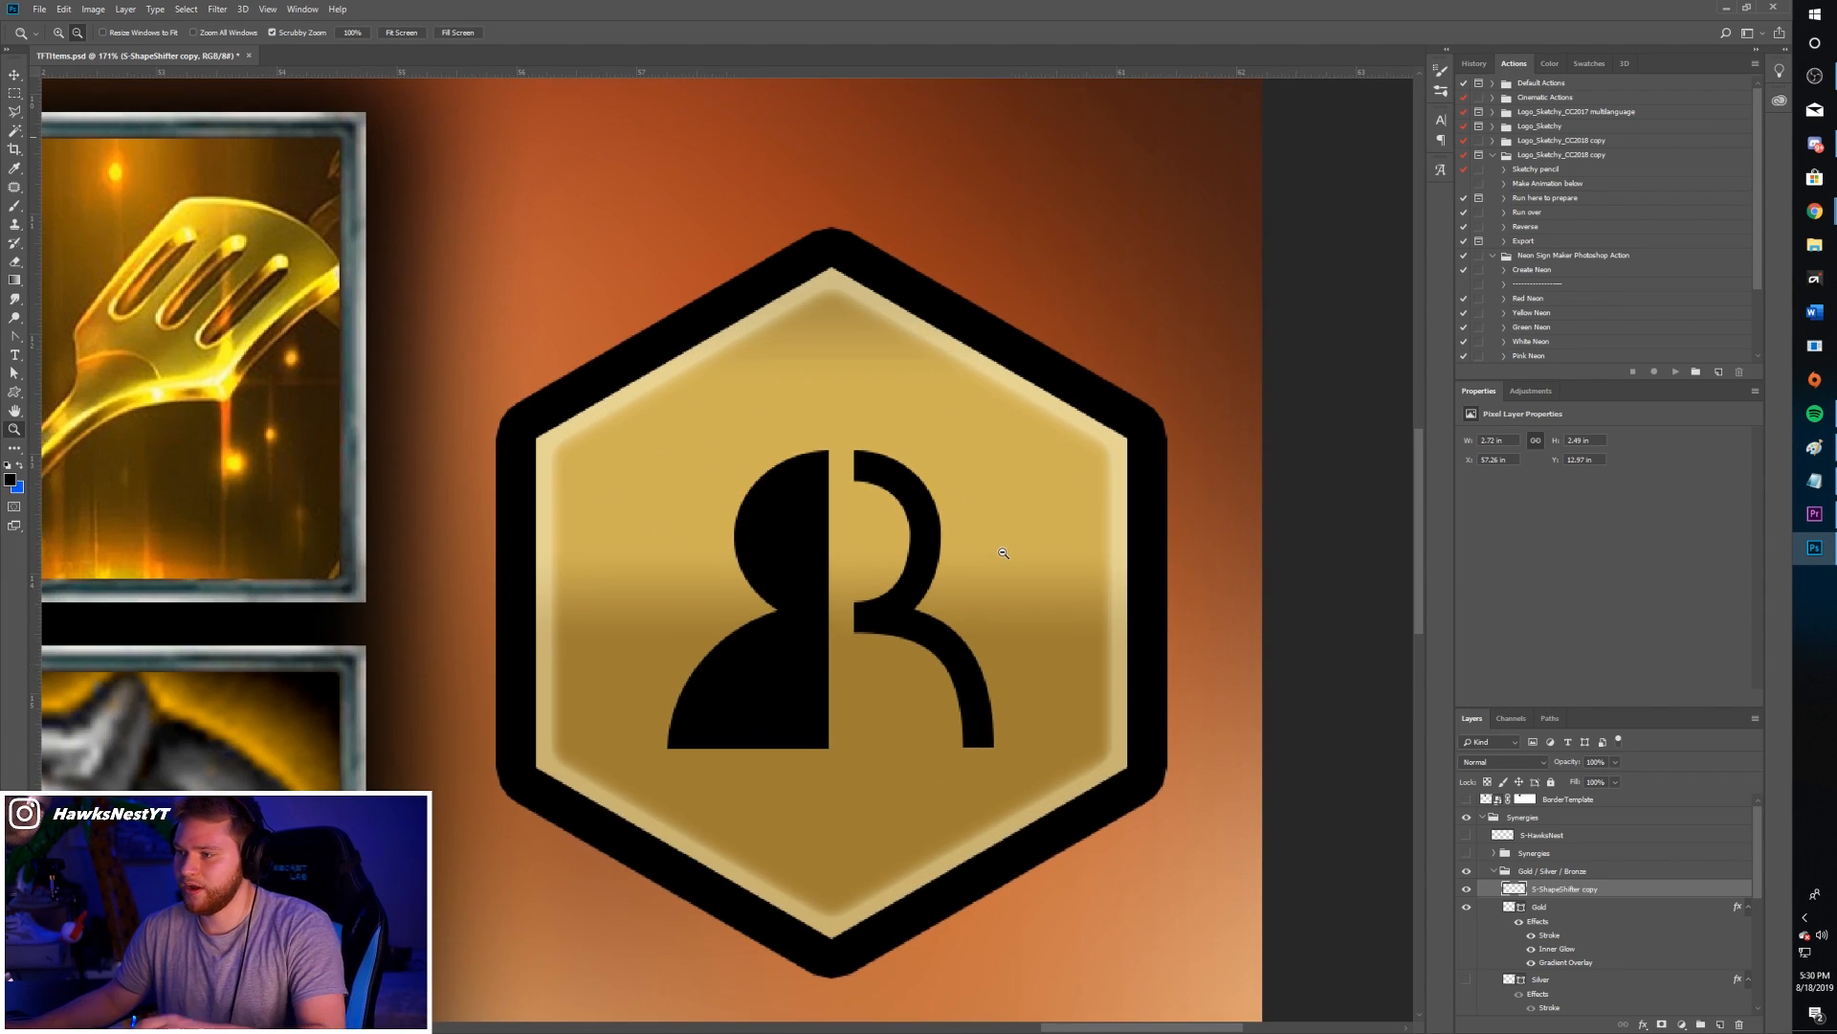
left_click_drag(888, 554, 935, 548)
left_click_drag(853, 648, 818, 696)
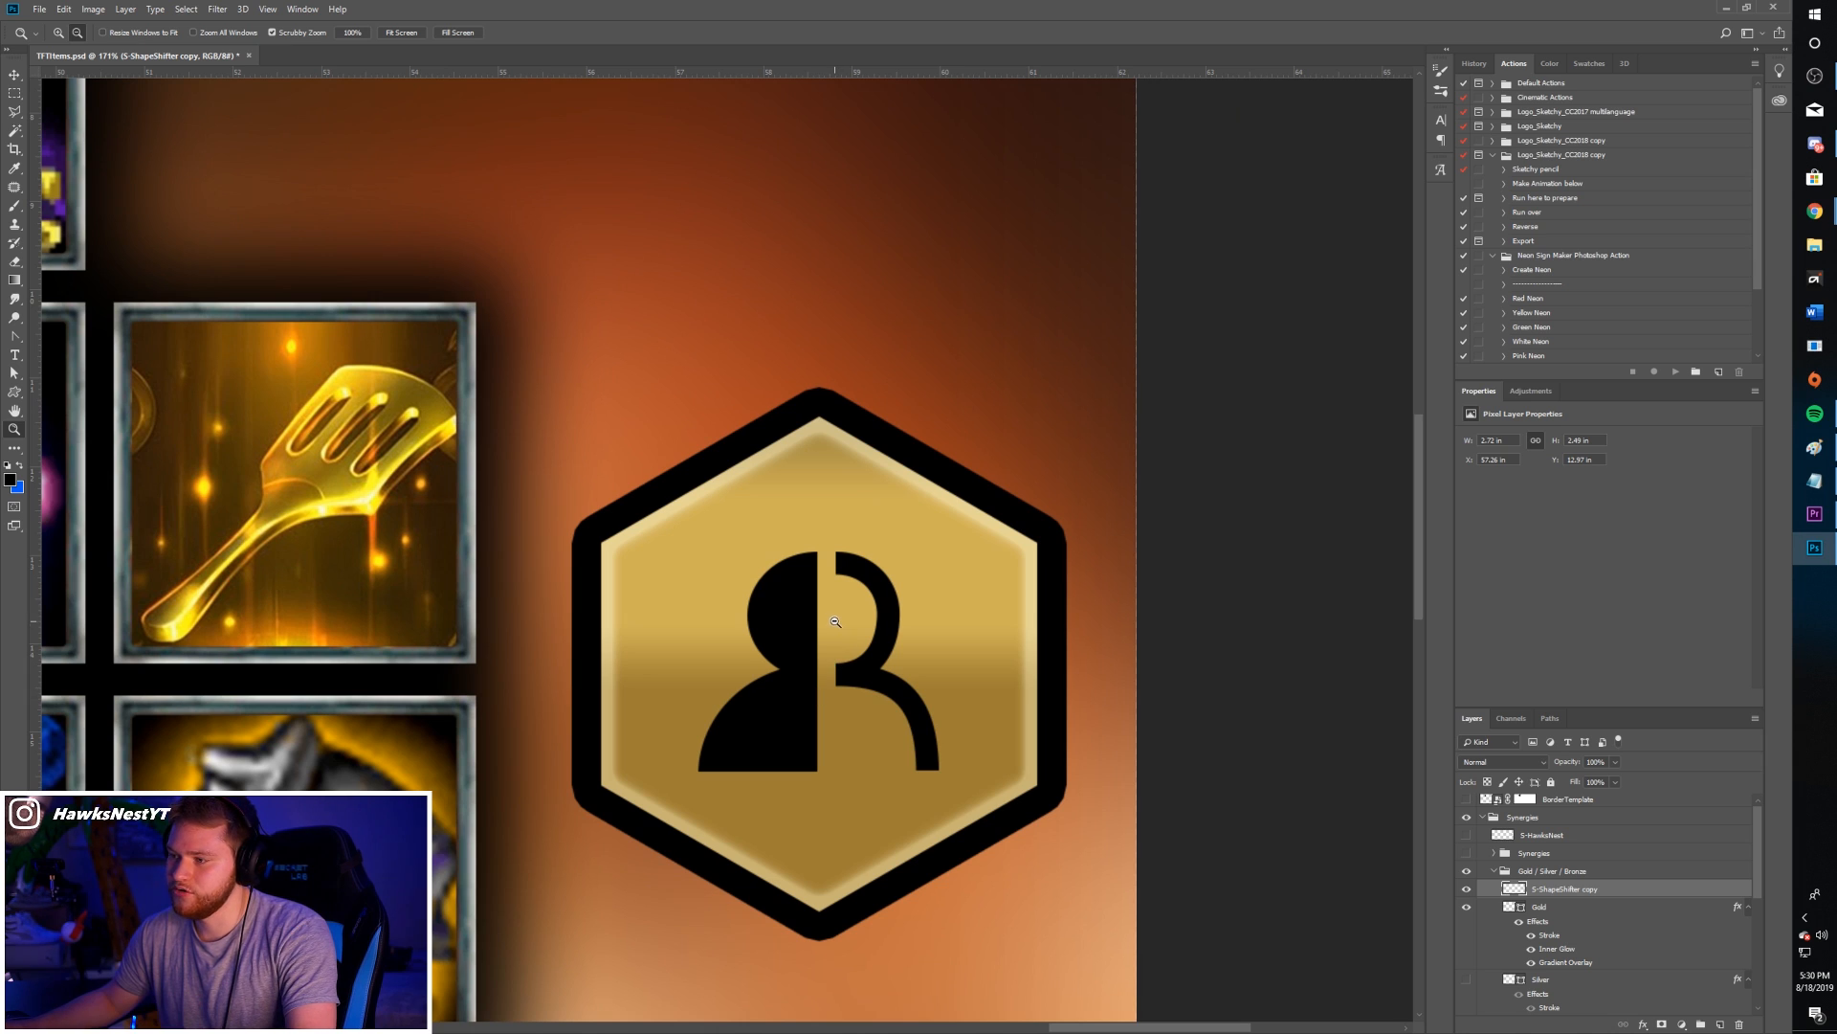
left_click_drag(835, 622, 804, 633)
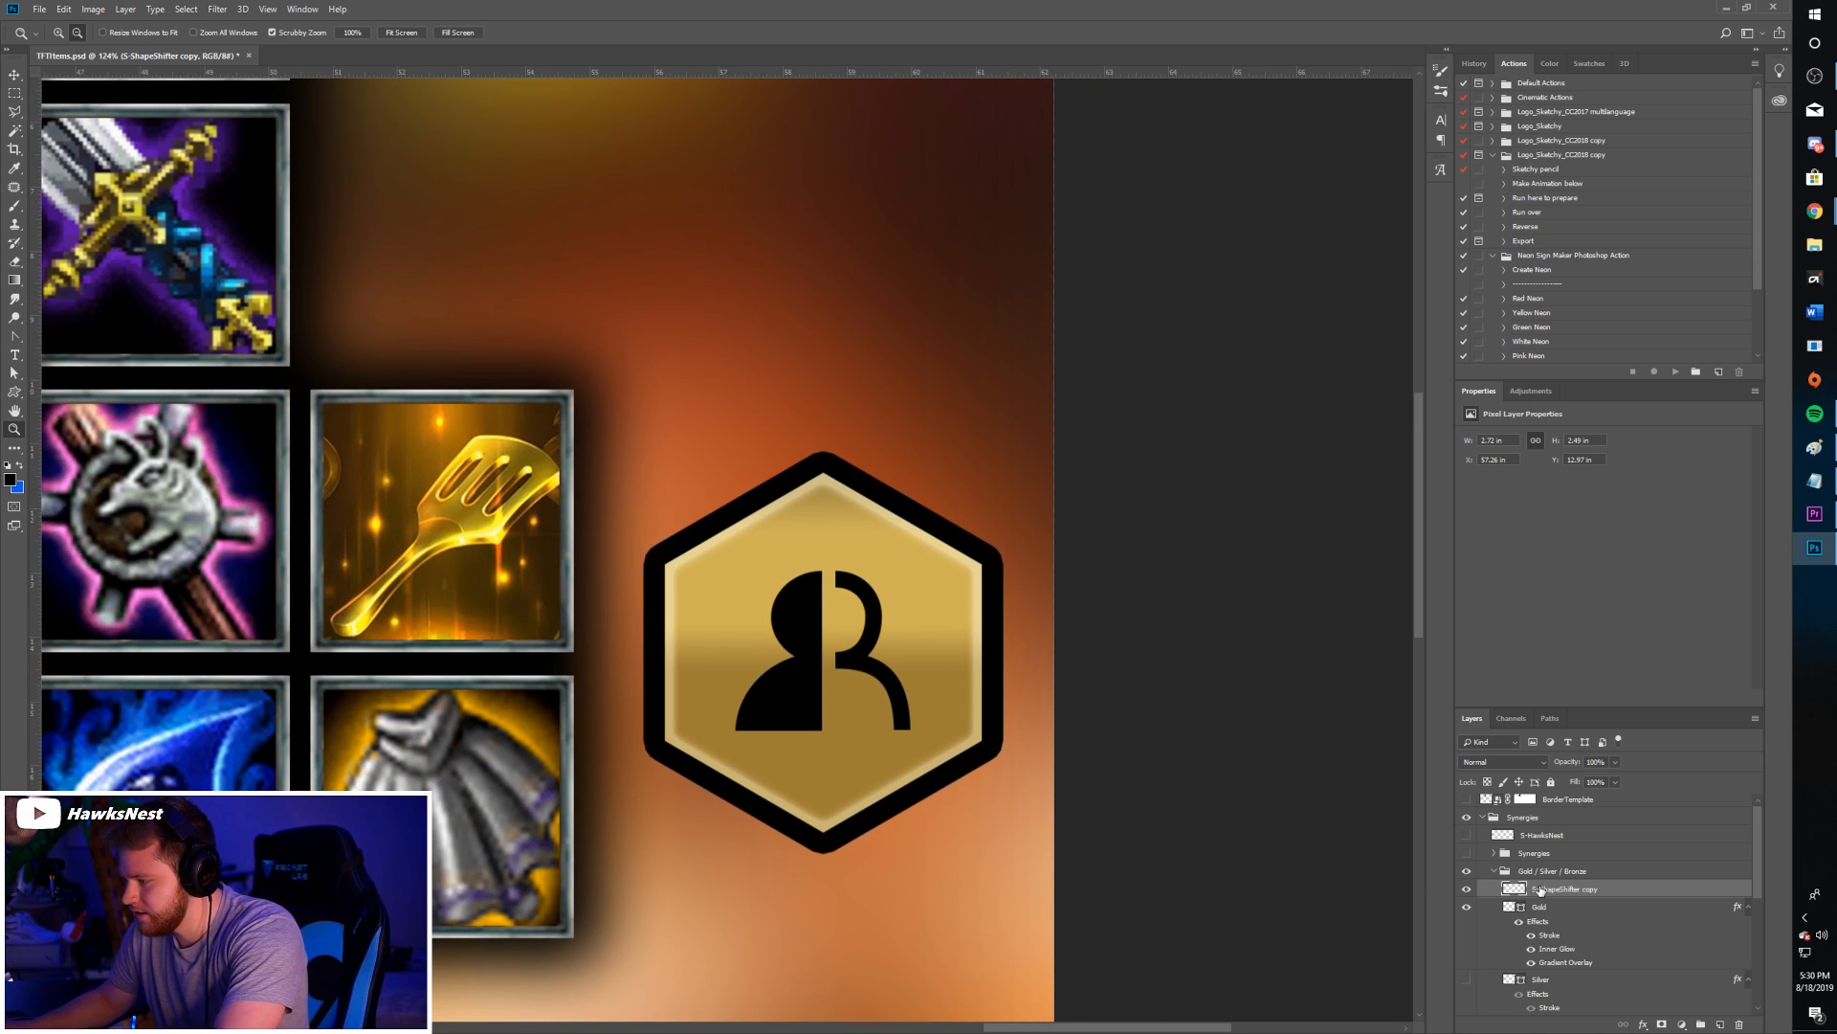
- Replace the ShapeShifter icon copy with a duplicate of S-Elementalist above the nested Synergies group, leaving that group hidden and collapsed
key("Delete")
left_click(1496, 854)
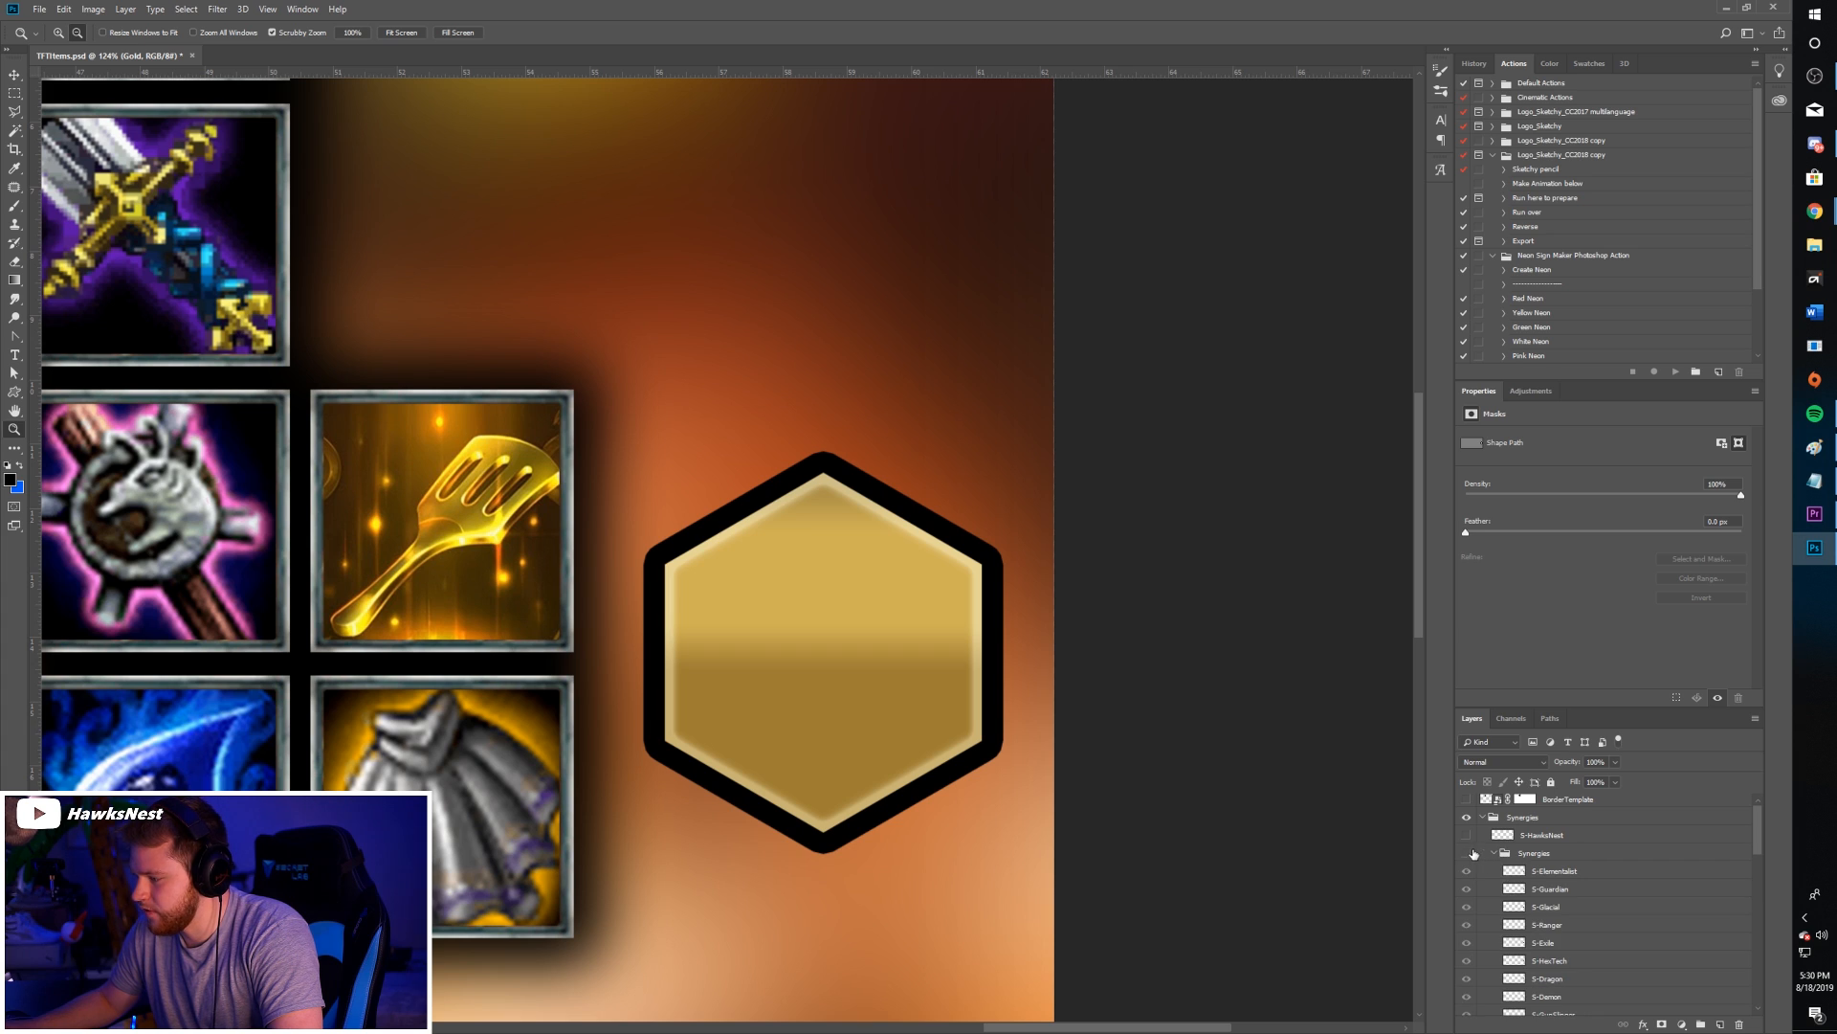
left_click(1465, 870)
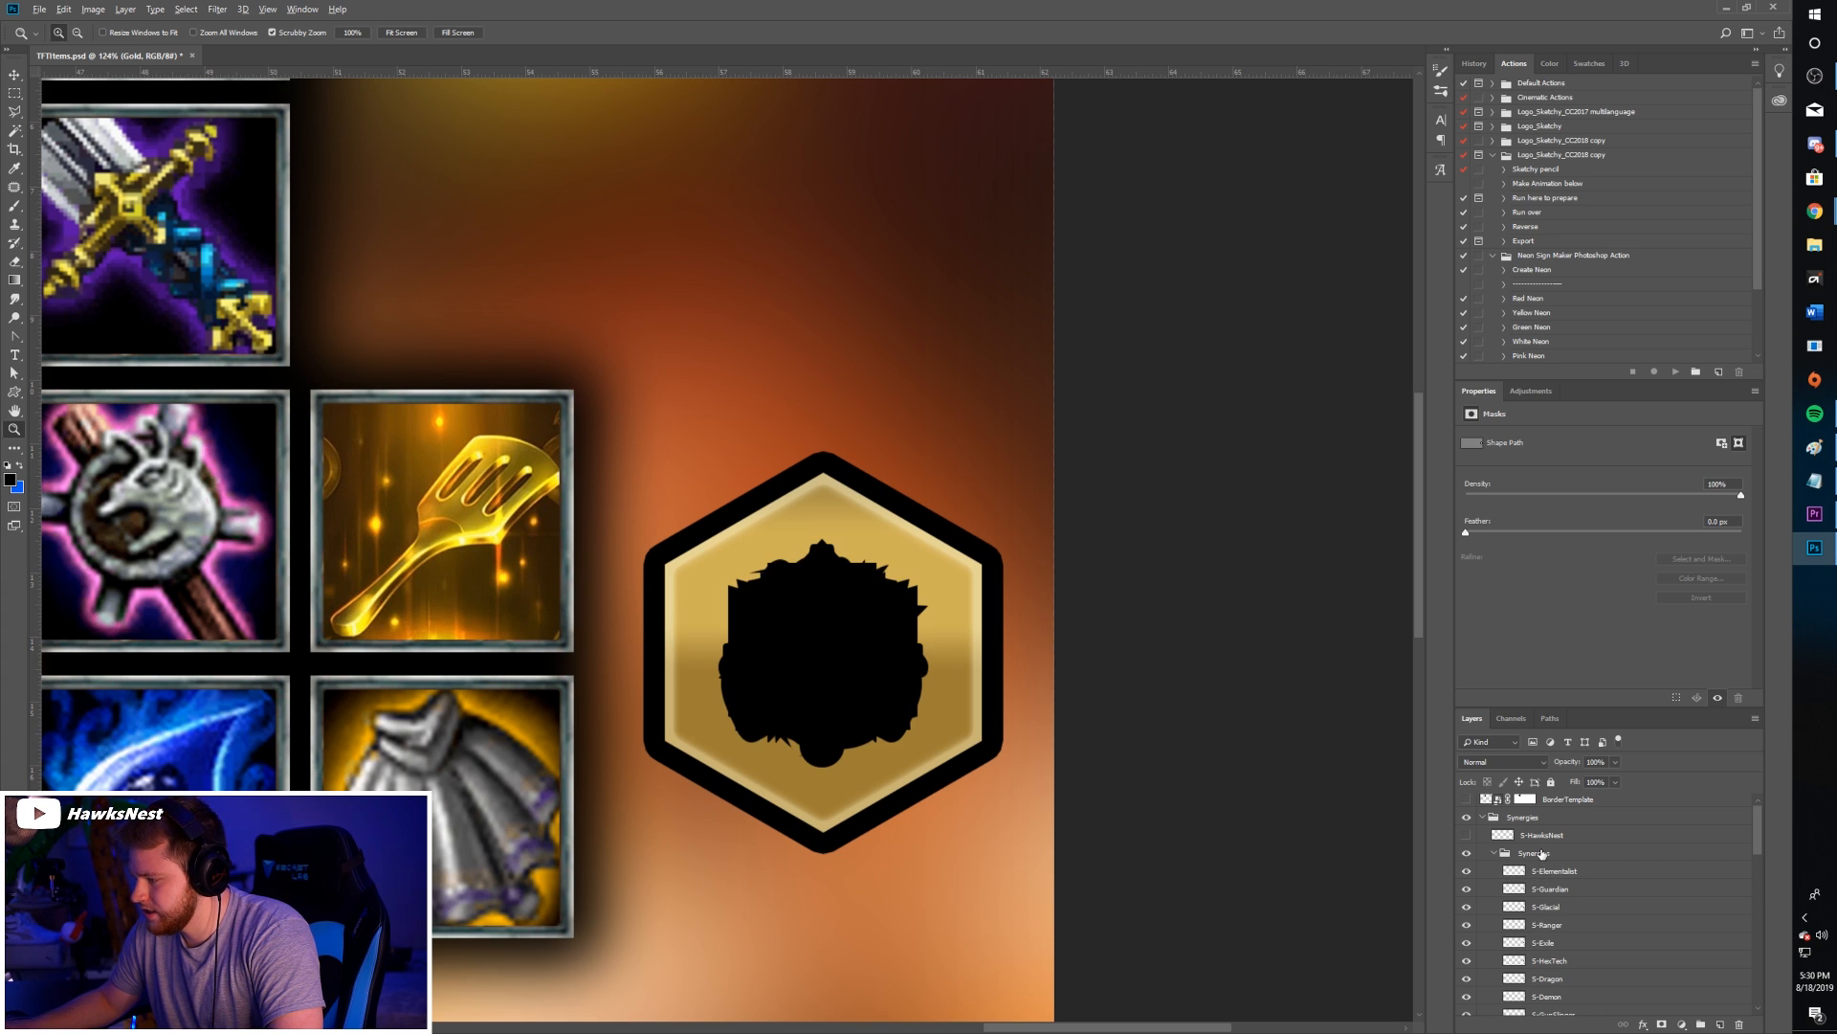
left_click_drag(1543, 854, 1541, 847)
left_click(1495, 873)
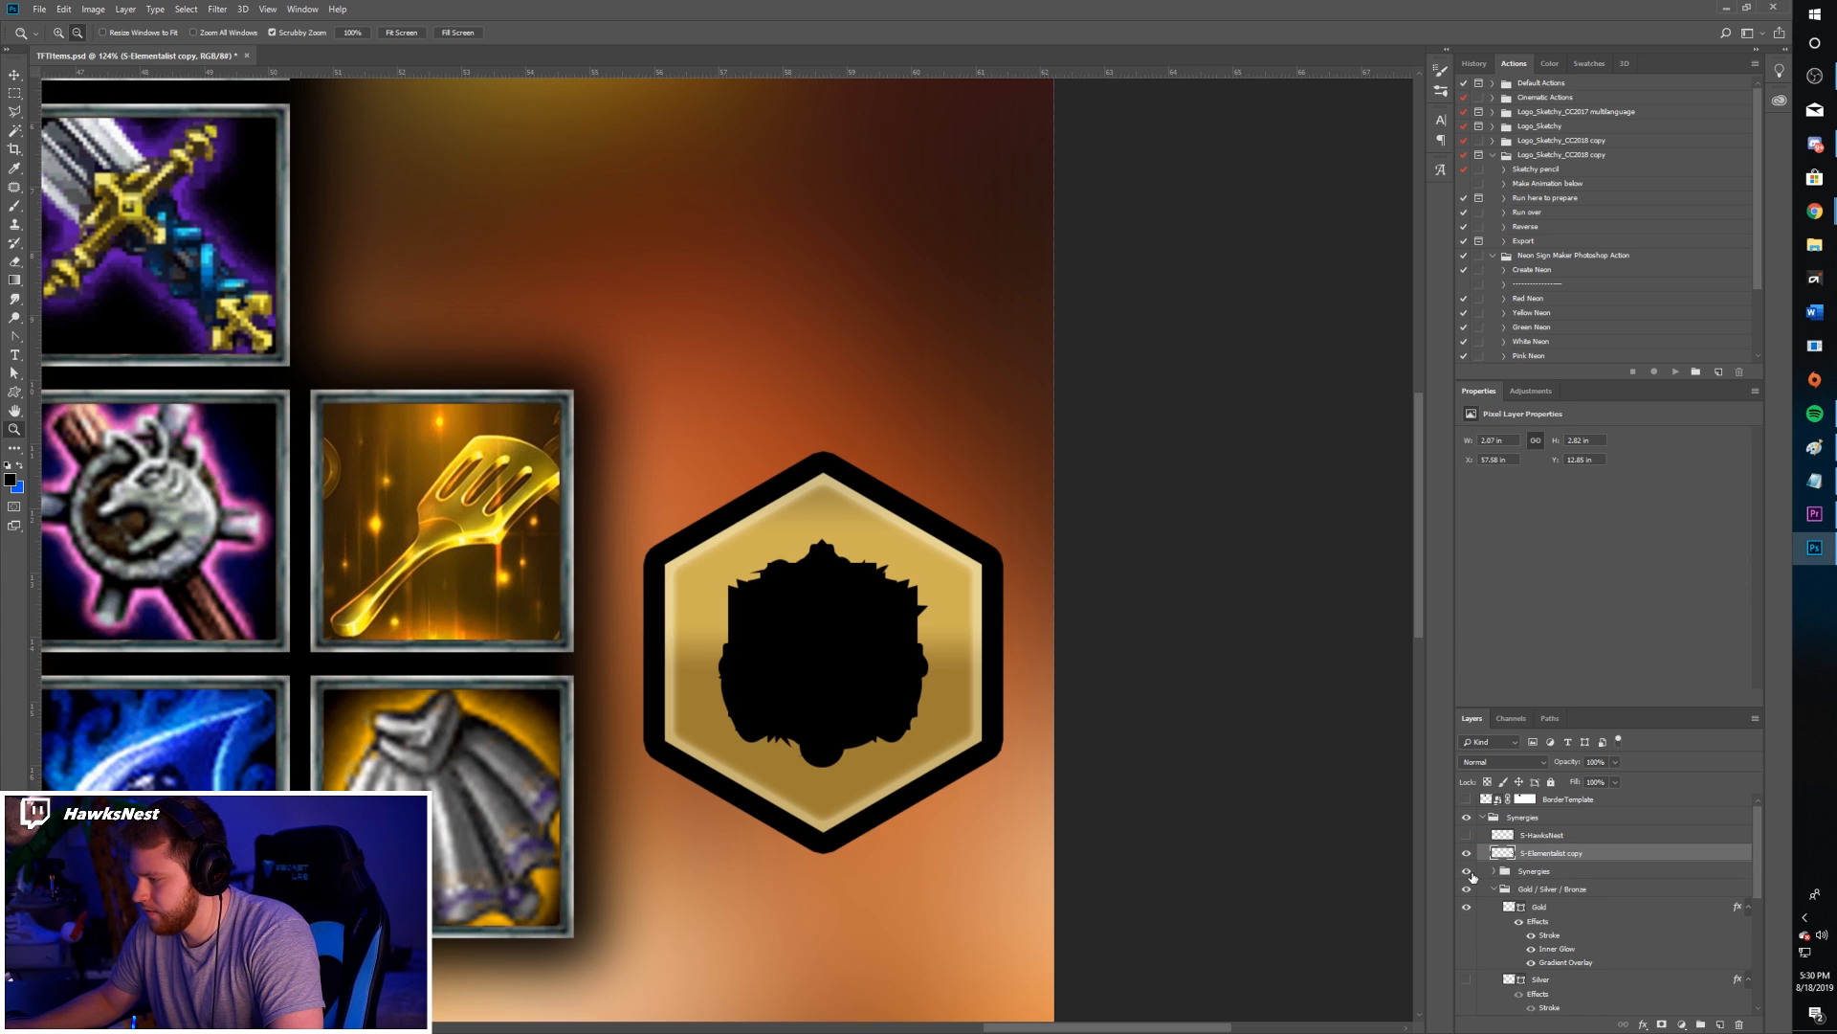
left_click(1469, 873)
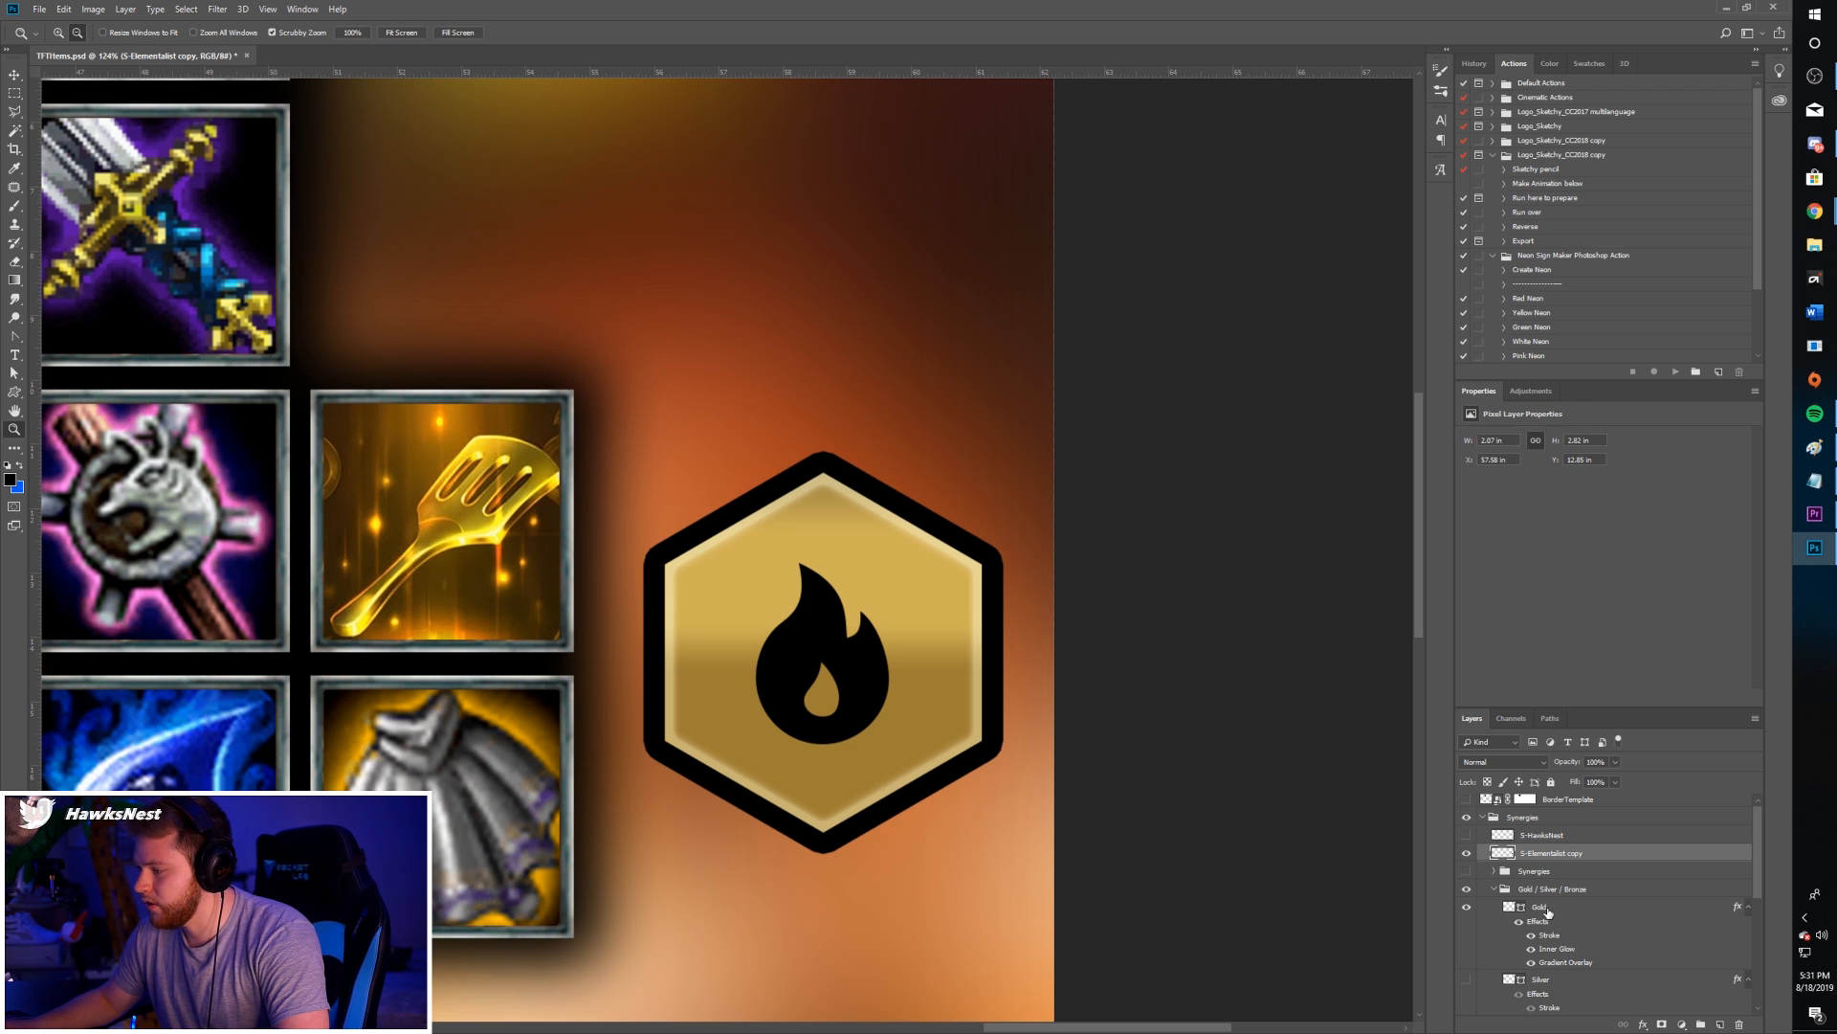
- Delete the S-Elementalist copy from the gold hexagon and collapse the Gold / Silver / Bronze group
key("Delete")
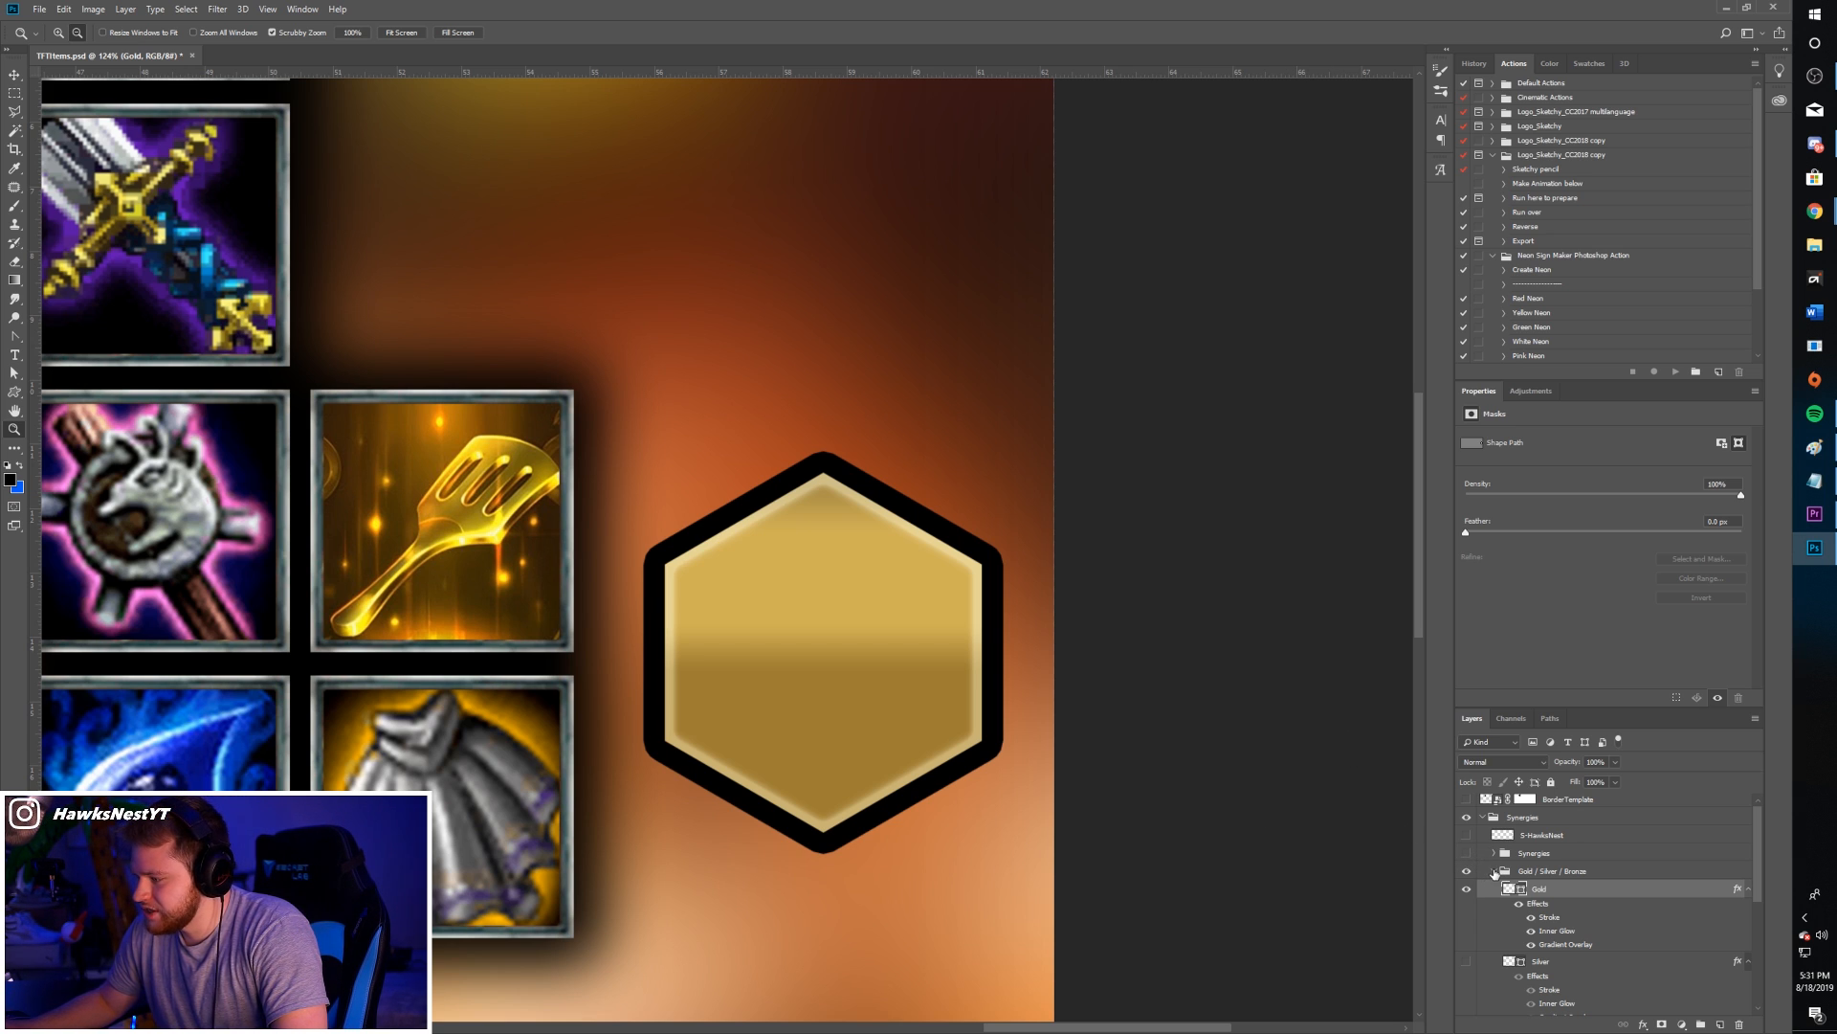
left_click(1492, 871)
scroll(1570, 839, "down", 1)
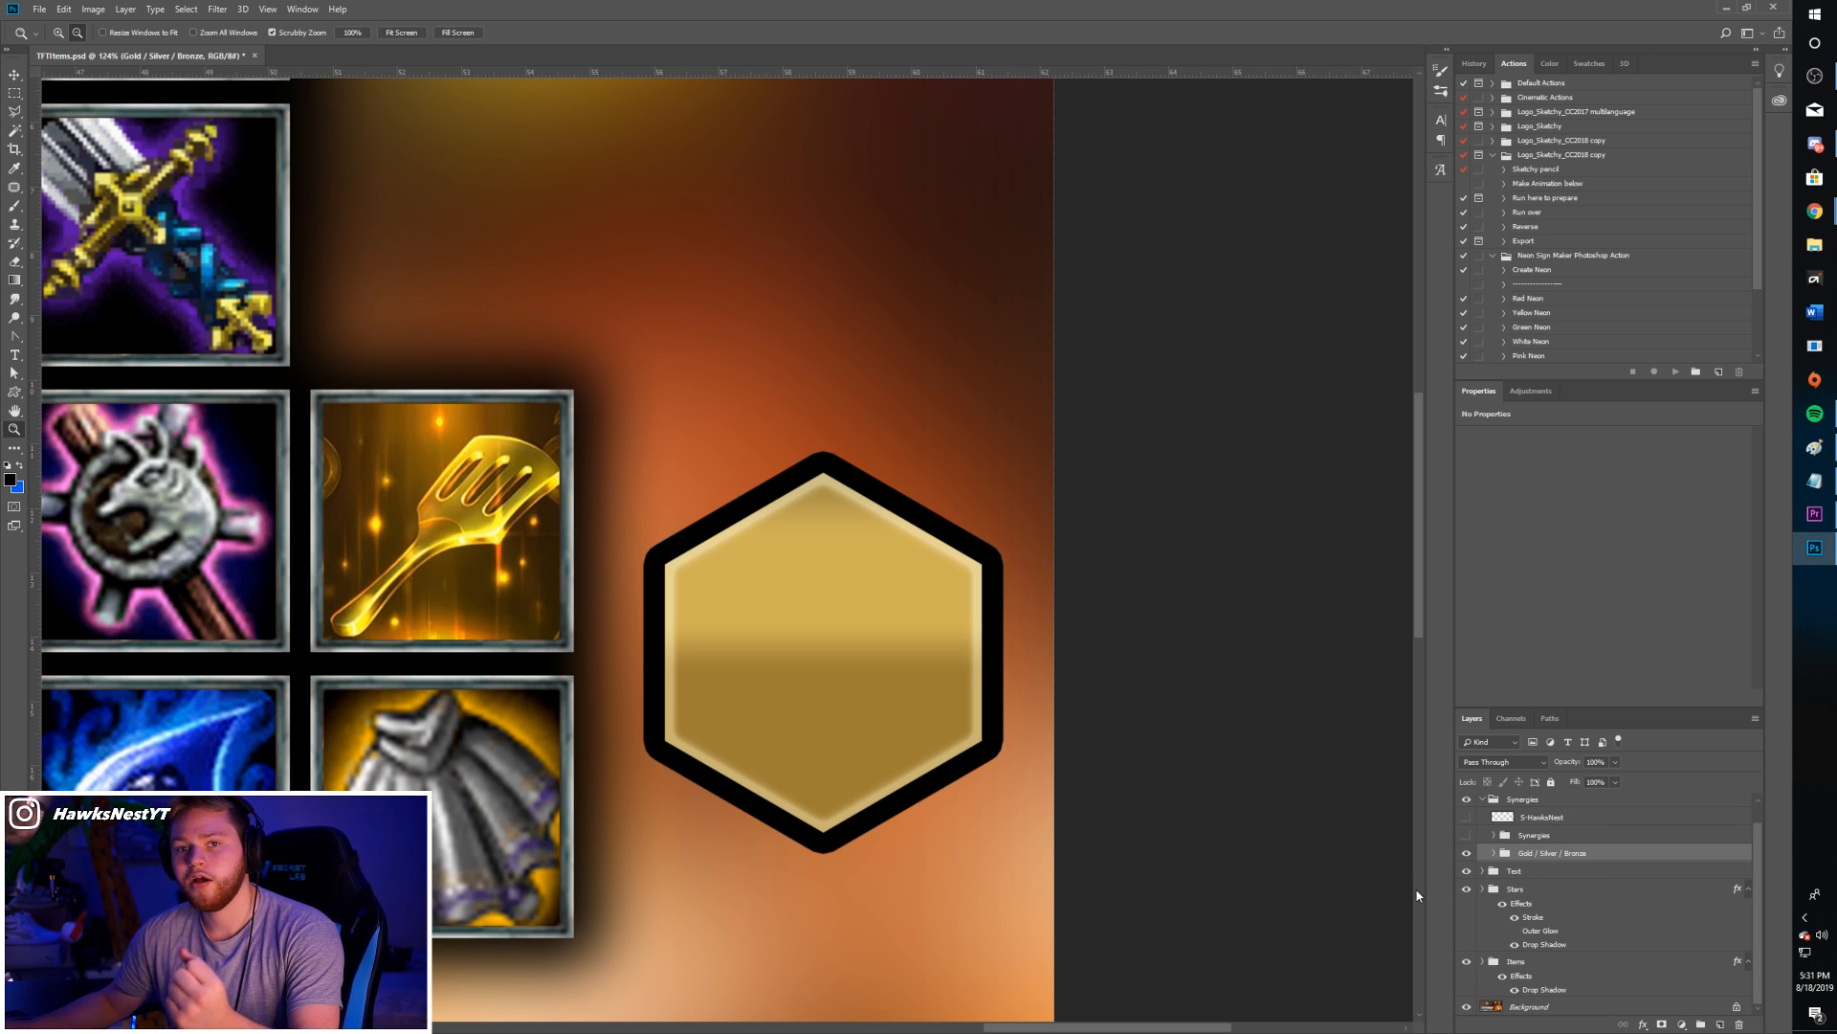
- Select the Background layer and look through the available Blur filters without applying one
left_click_drag(365, 529, 344, 441)
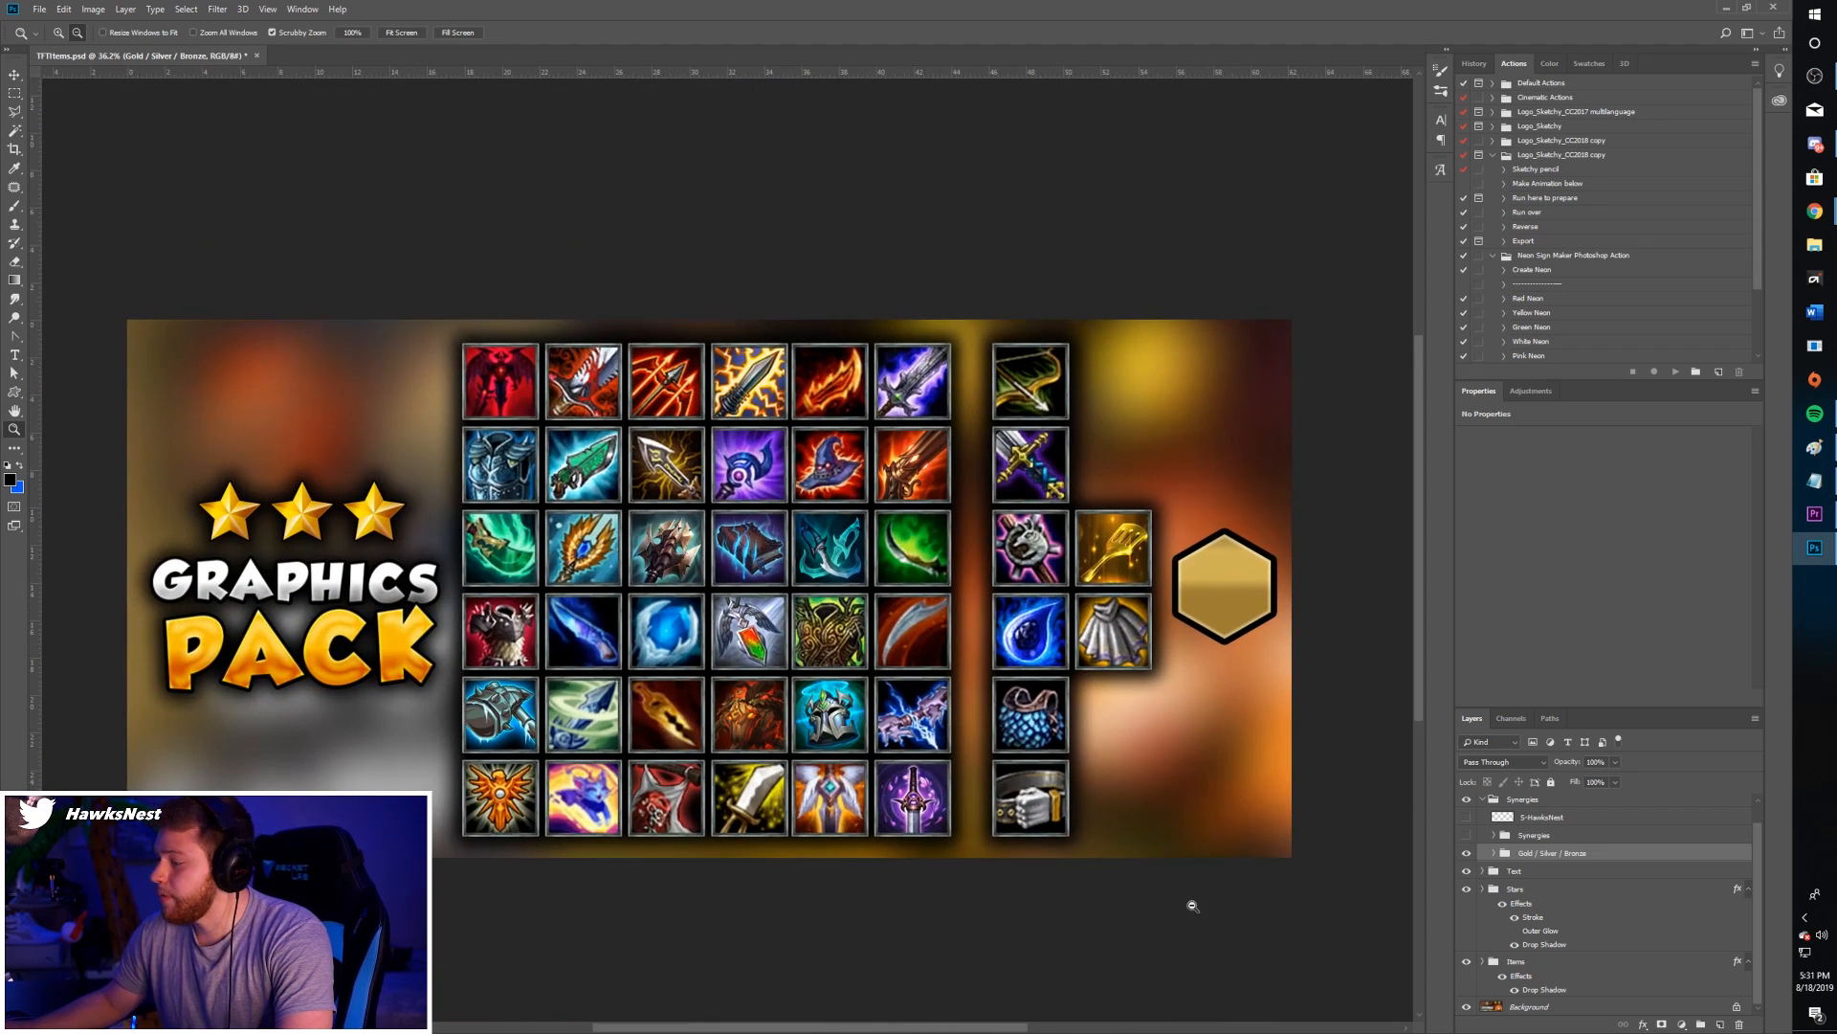
left_click(1539, 1007)
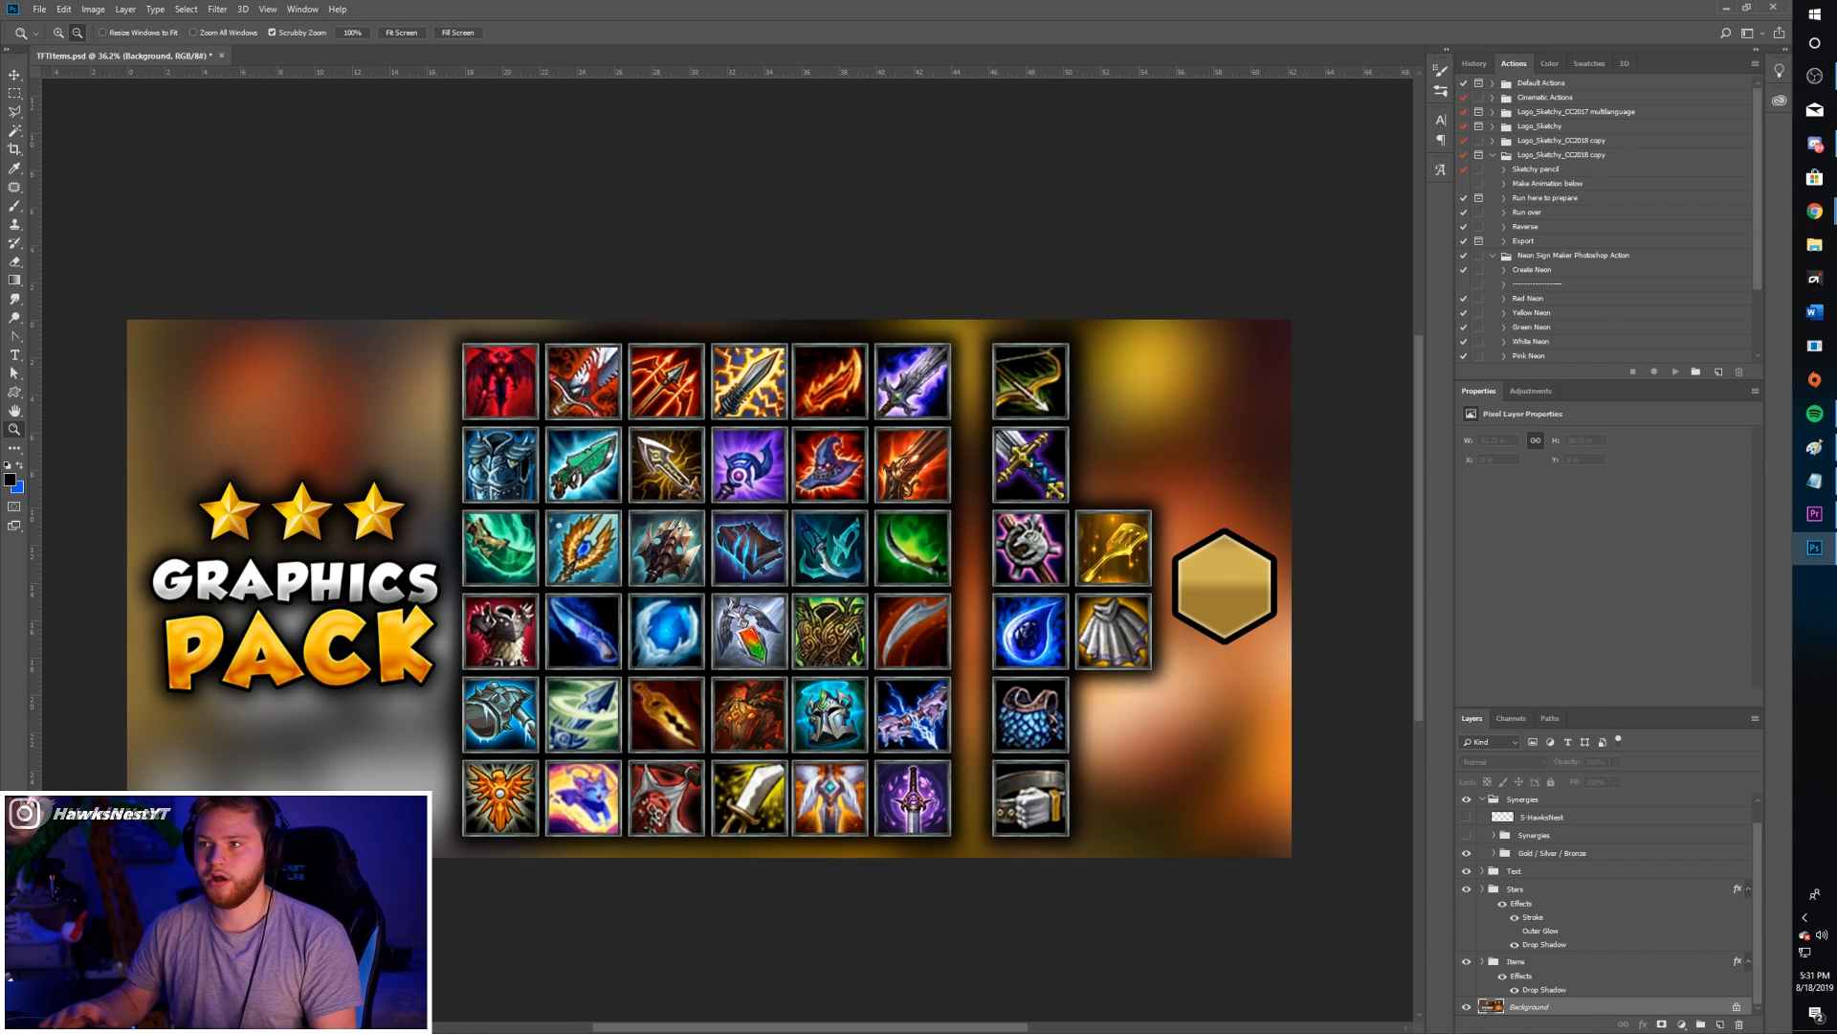
left_click(231, 9)
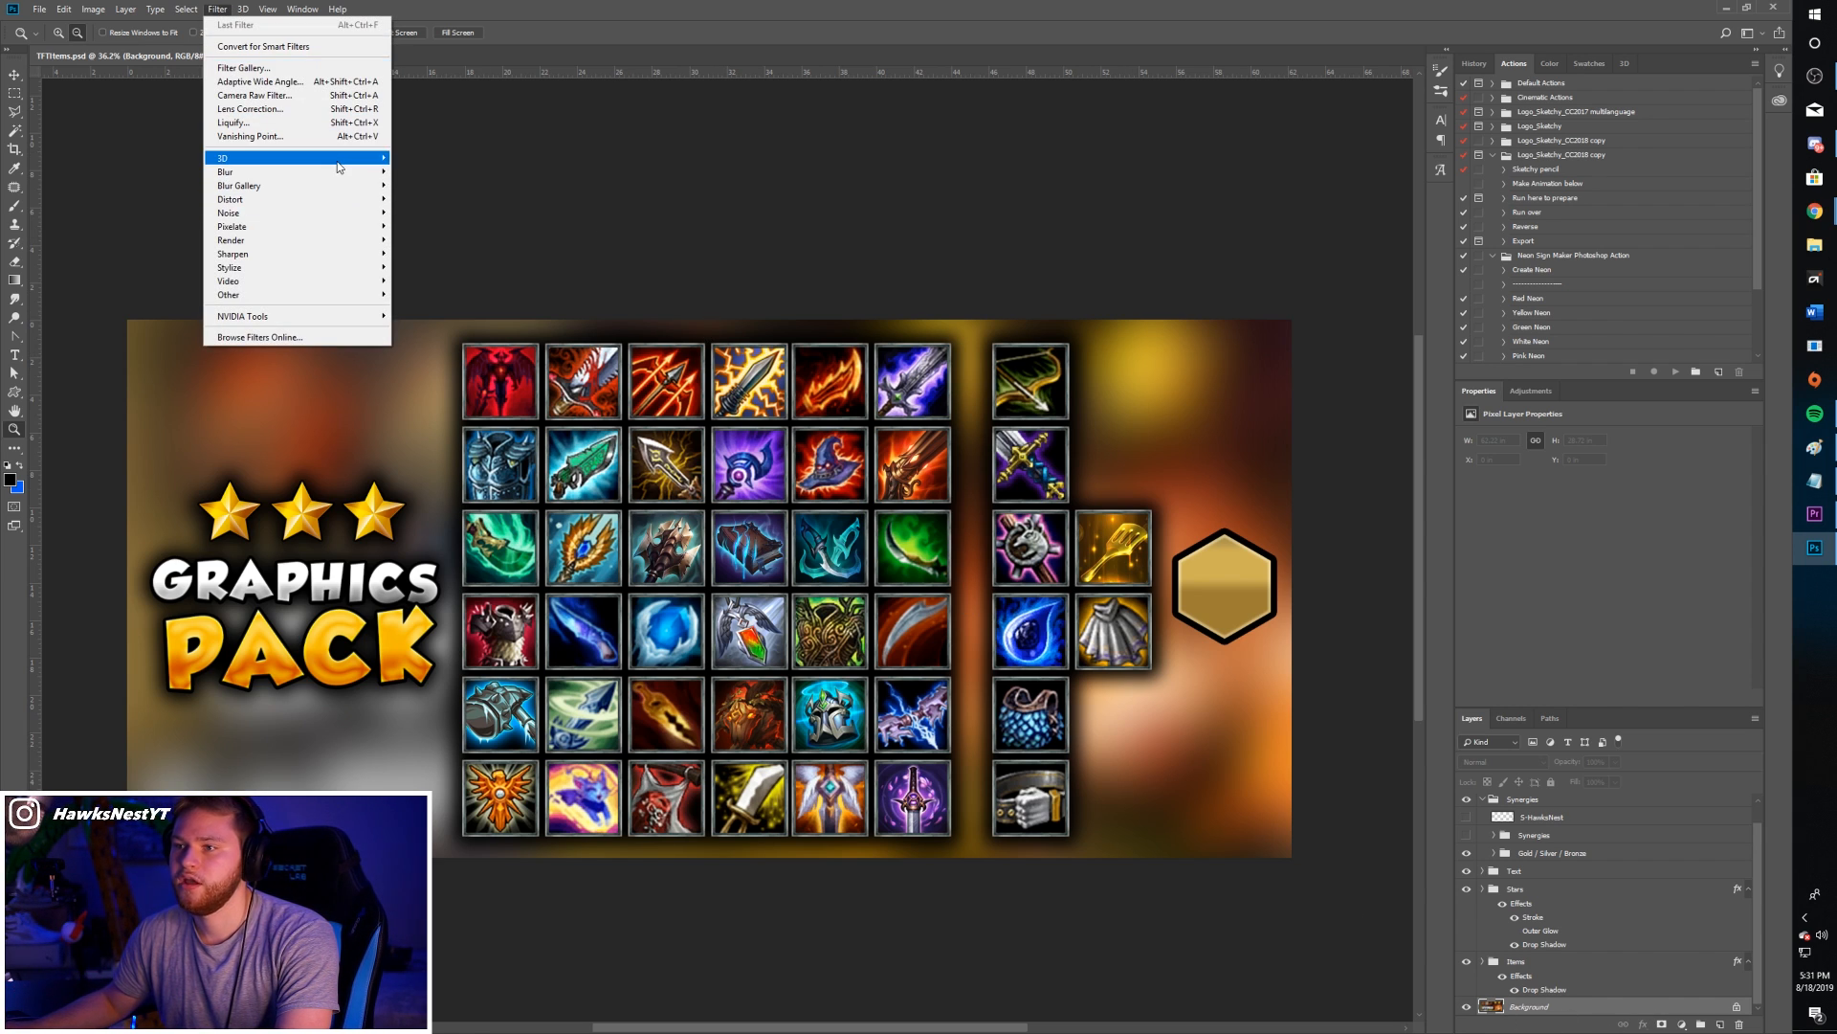
mouse_move(366, 175)
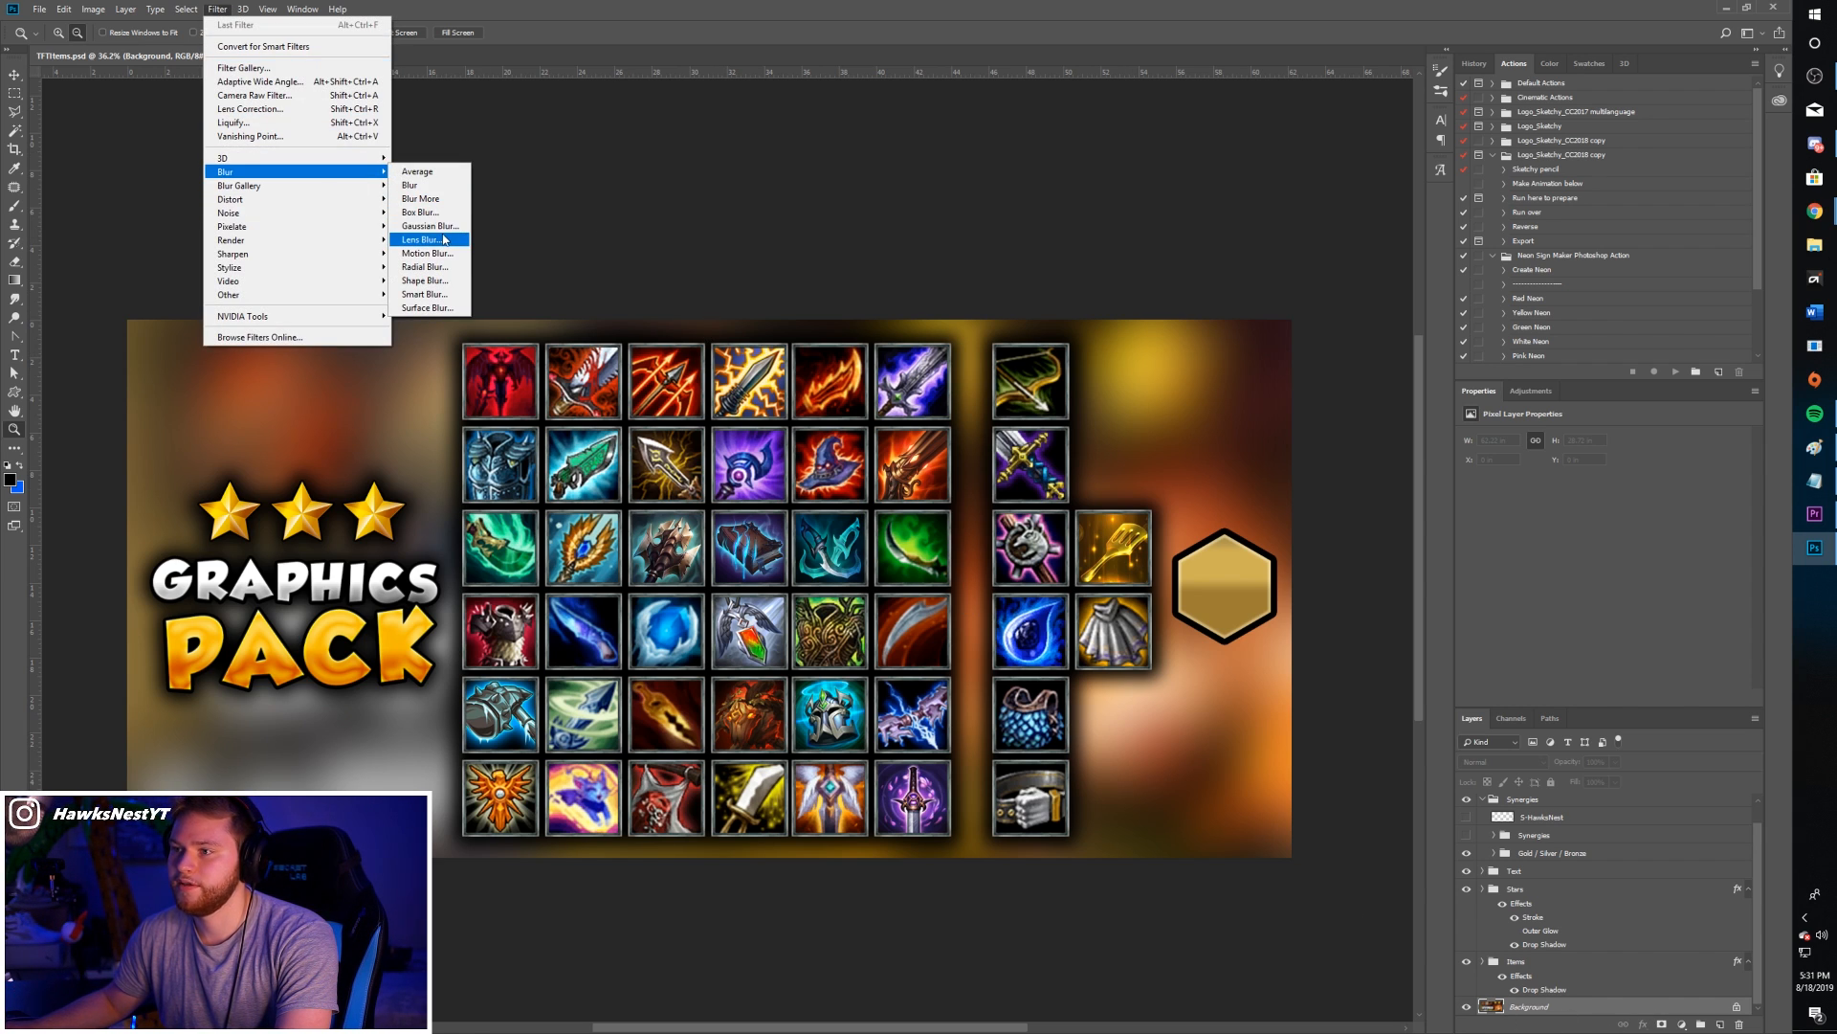
left_click(900, 296)
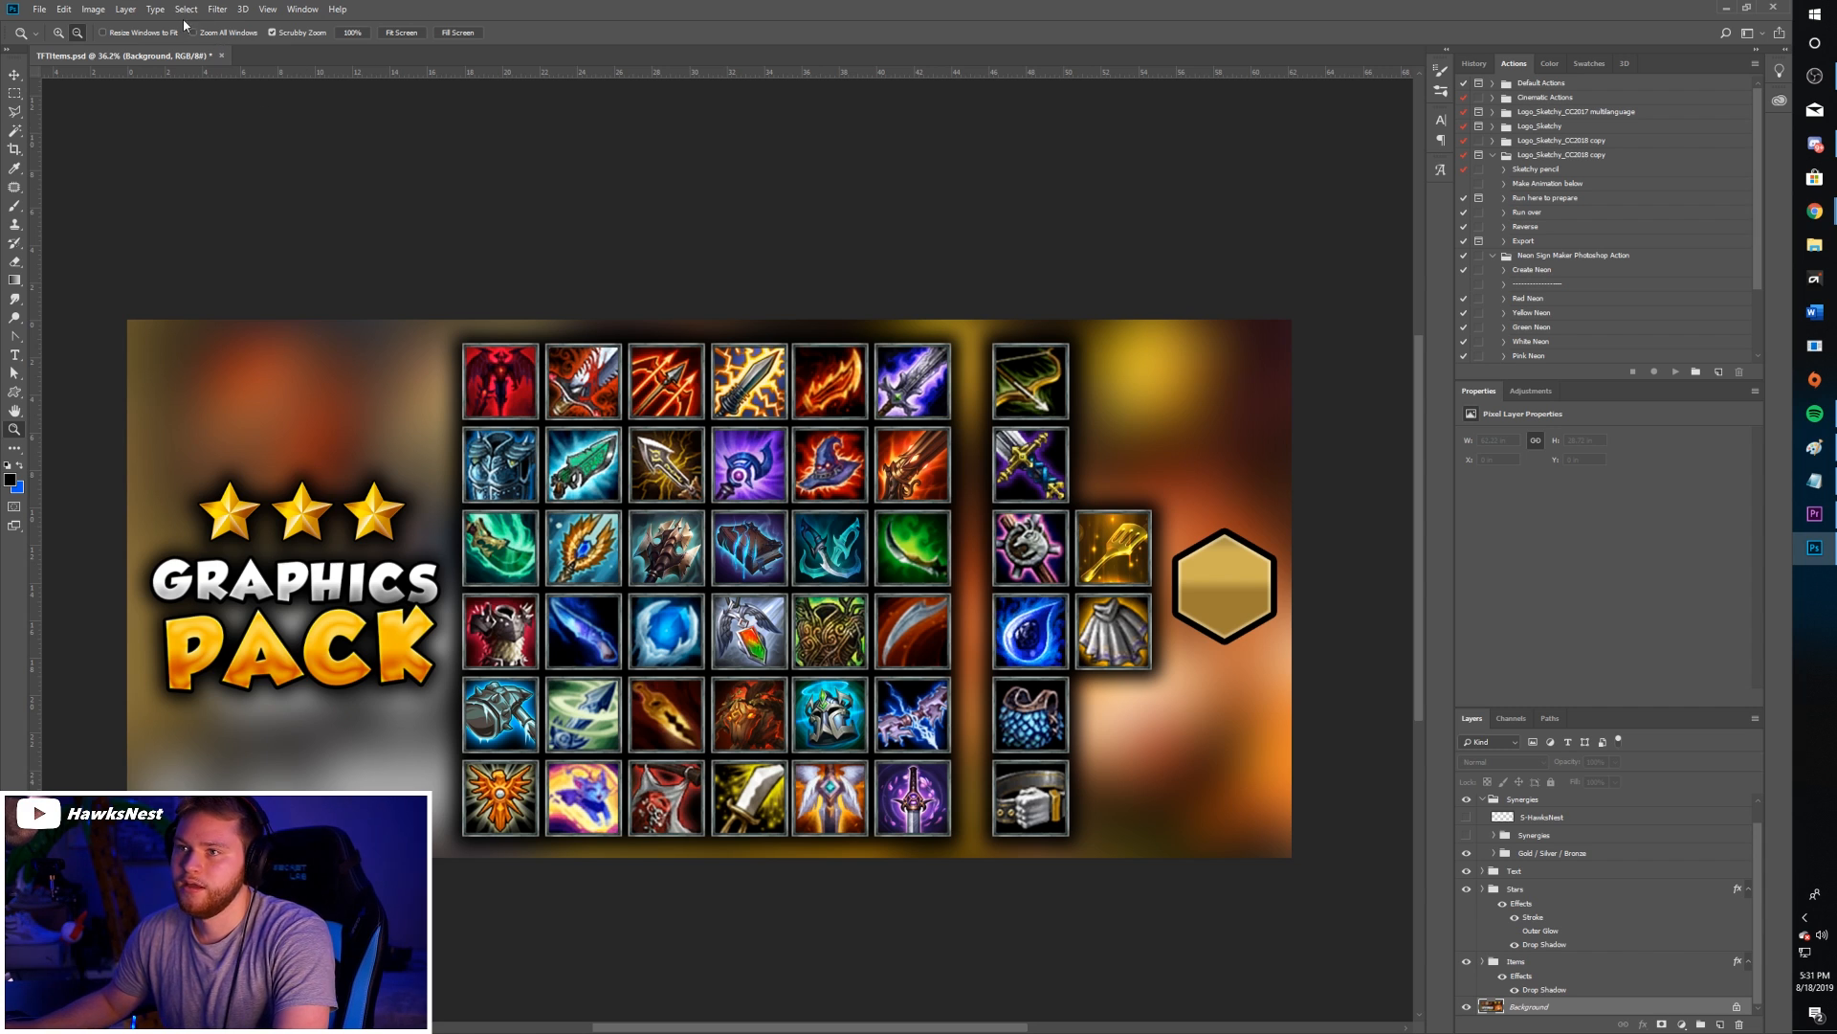
- Start a new document, enlarge its setup dialog to show all options, and name it TestThumbnail
left_click(54, 7)
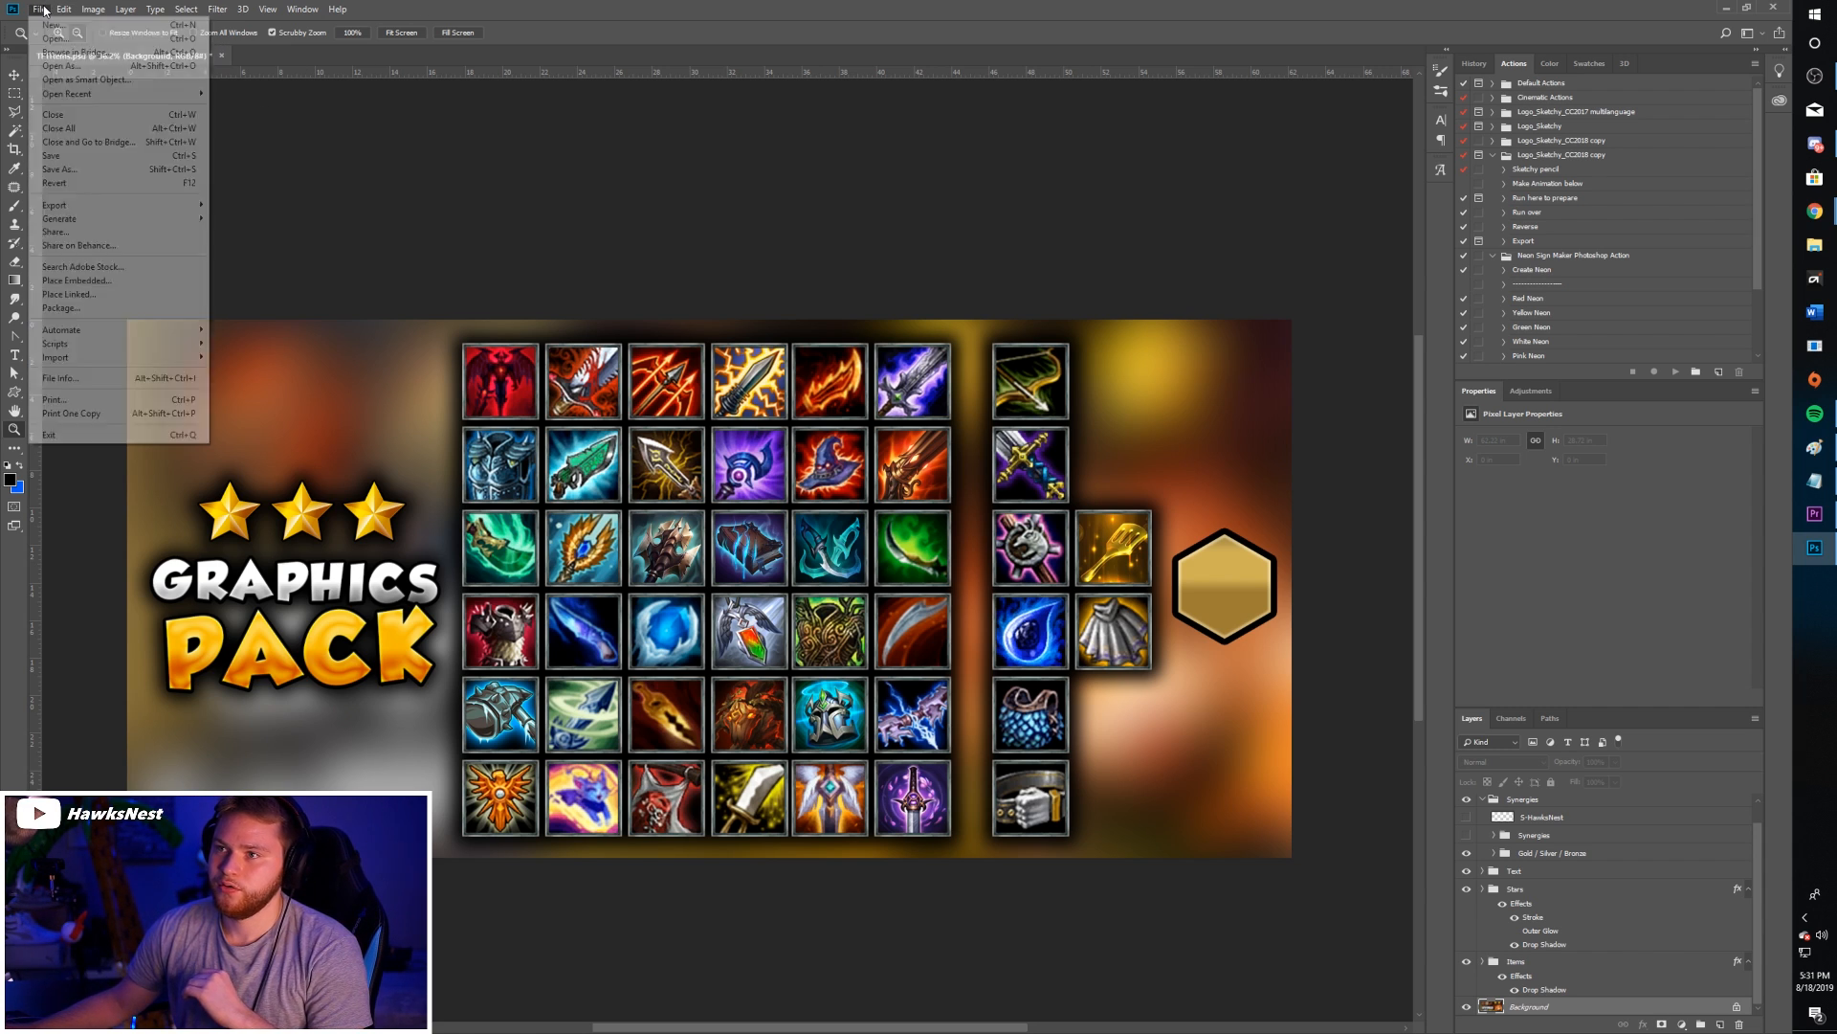
left_click(56, 12)
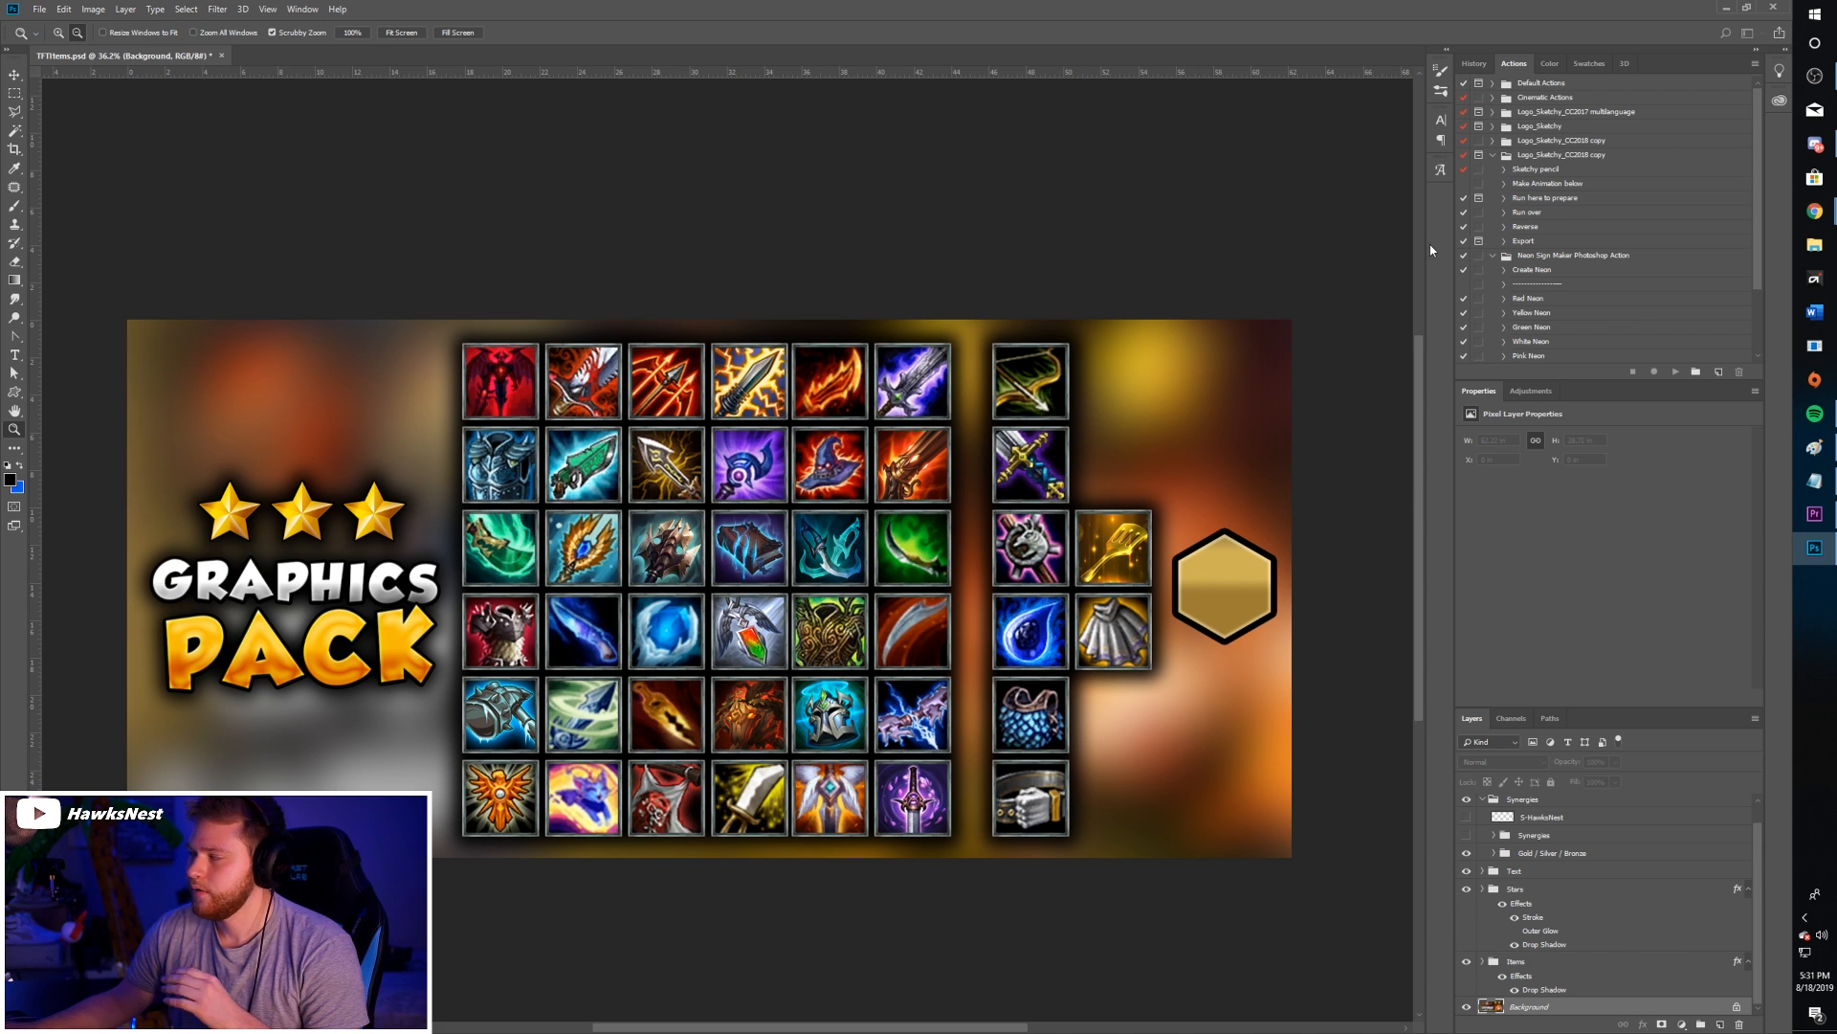
key("ctrl+n")
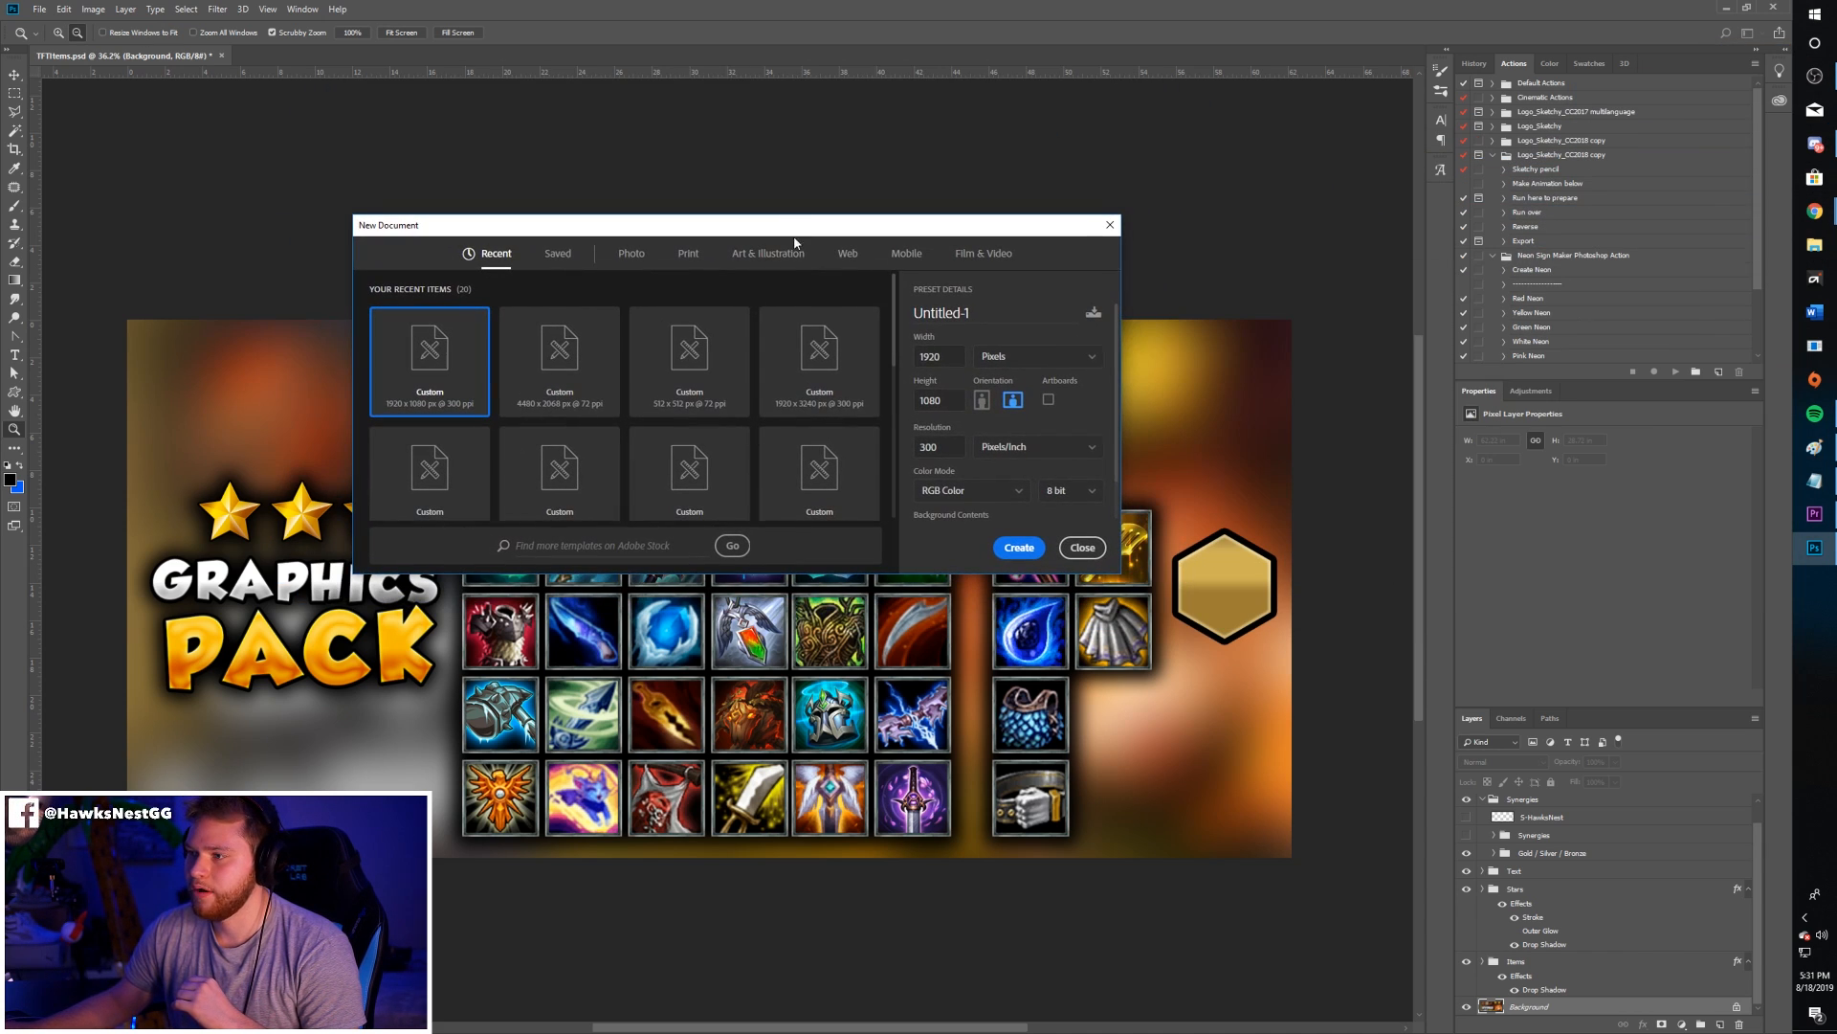
left_click_drag(871, 574, 871, 815)
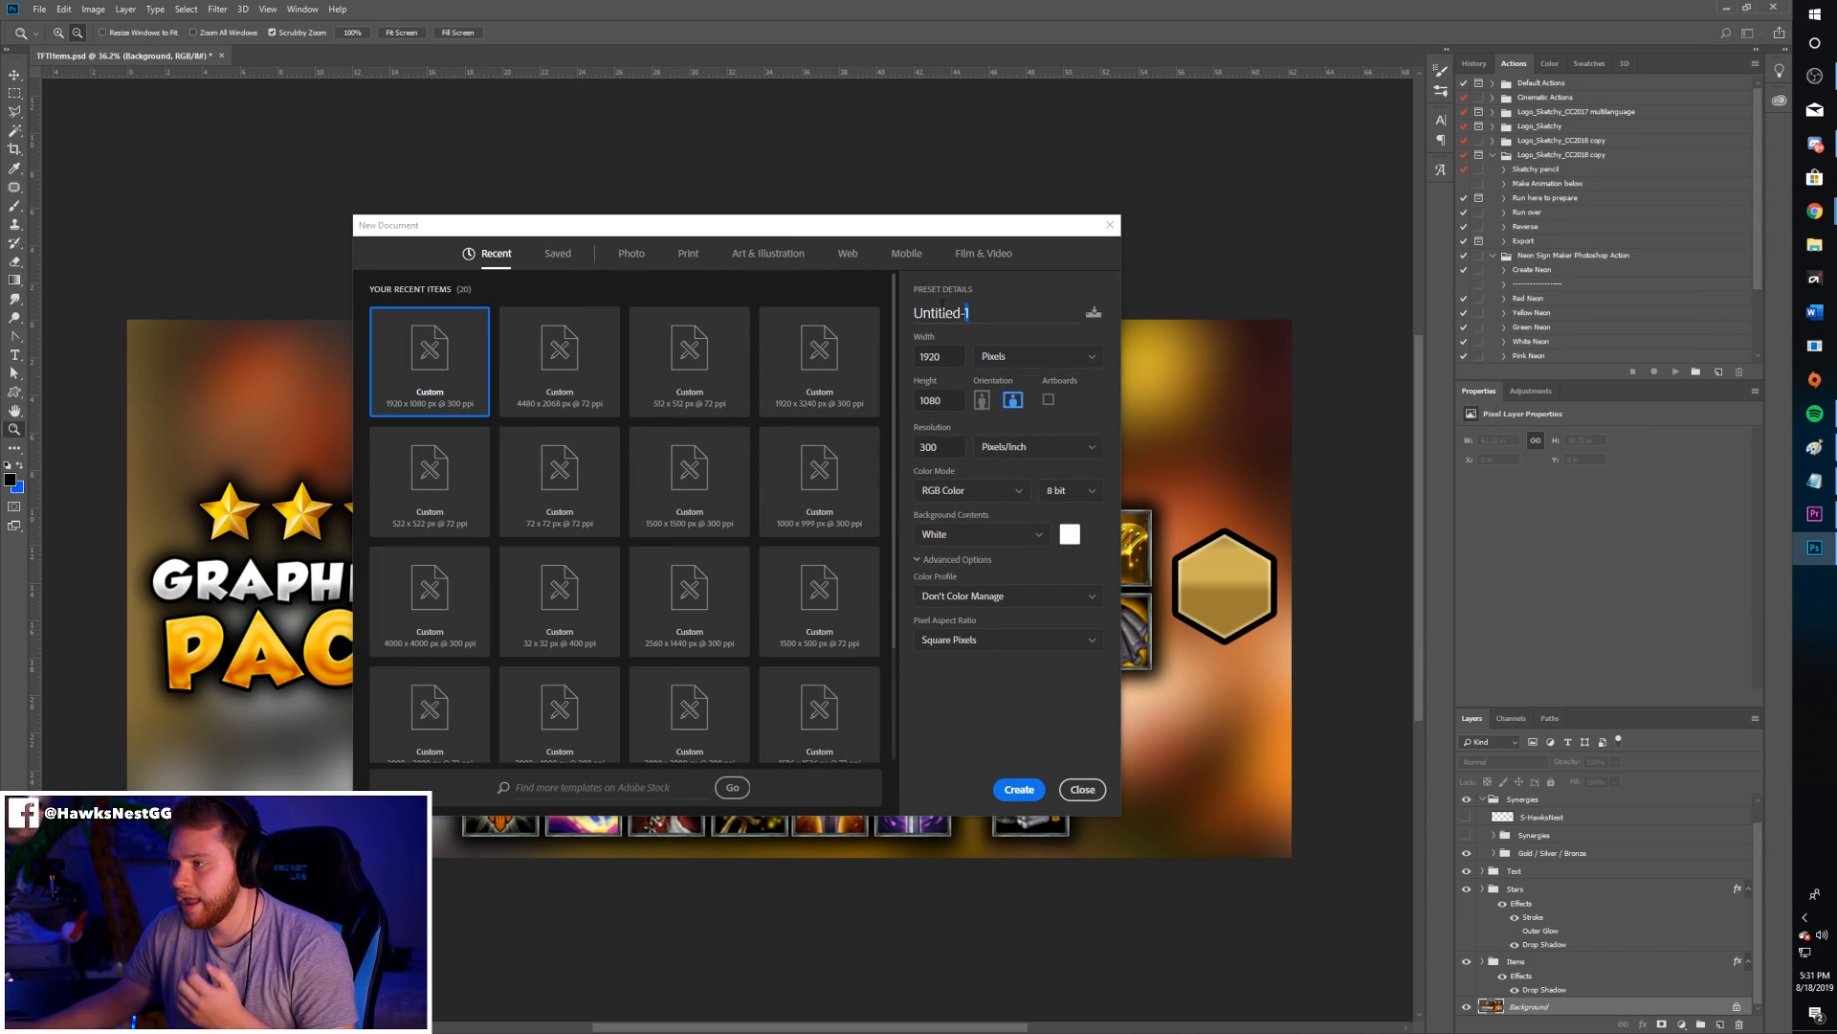
type("TestThumbnail")
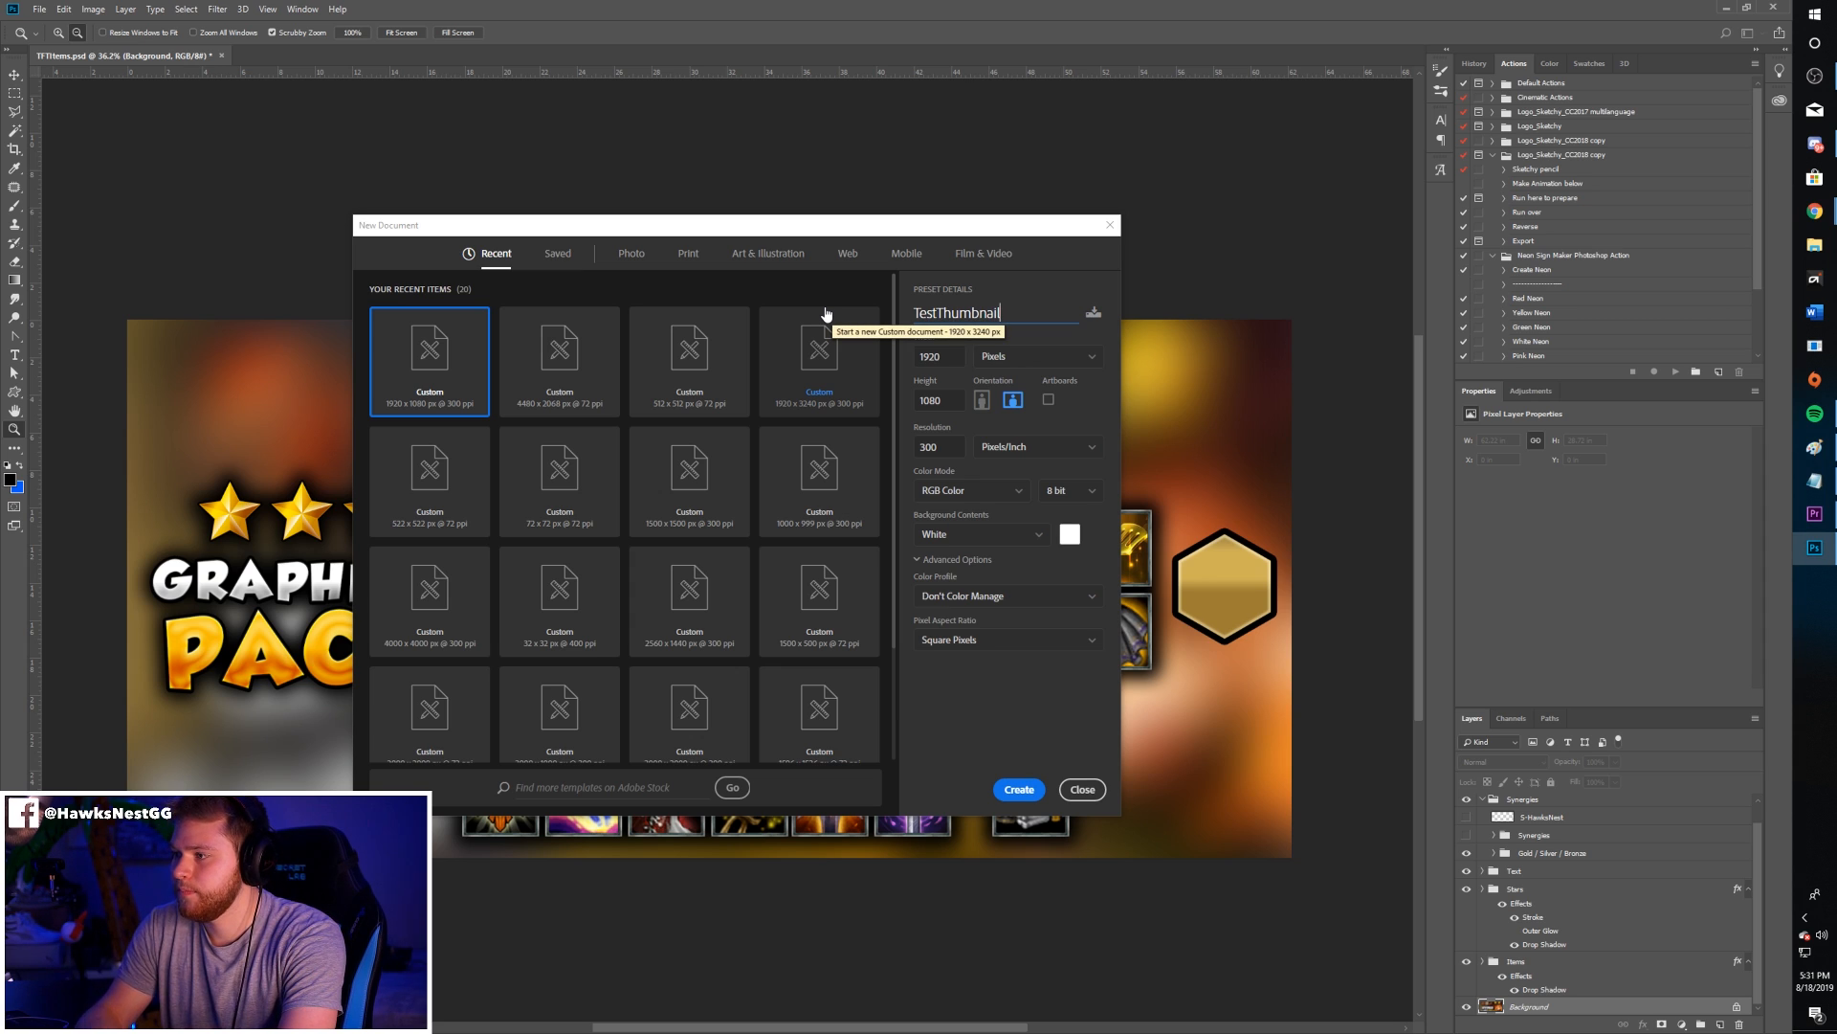
key("Tab")
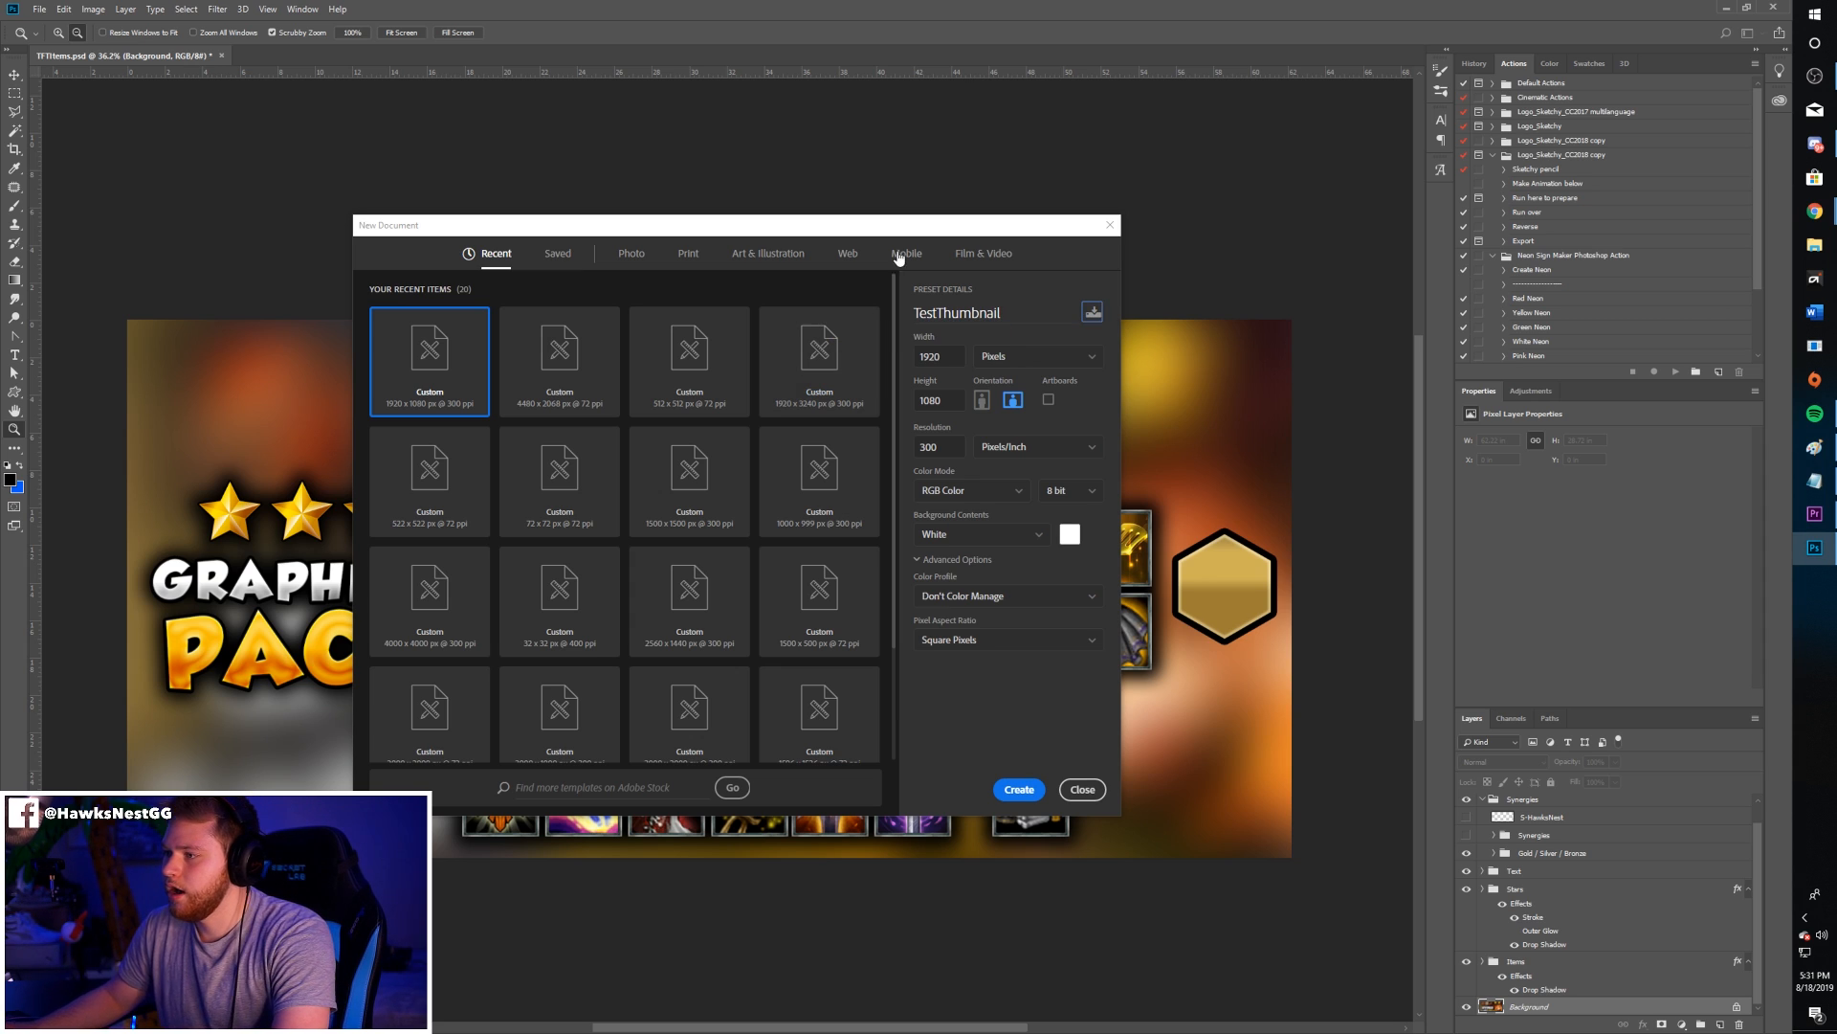
- Set the new document's size to 1280 pixels wide by 720 pixels high
left_click(947, 356)
left_click(943, 402)
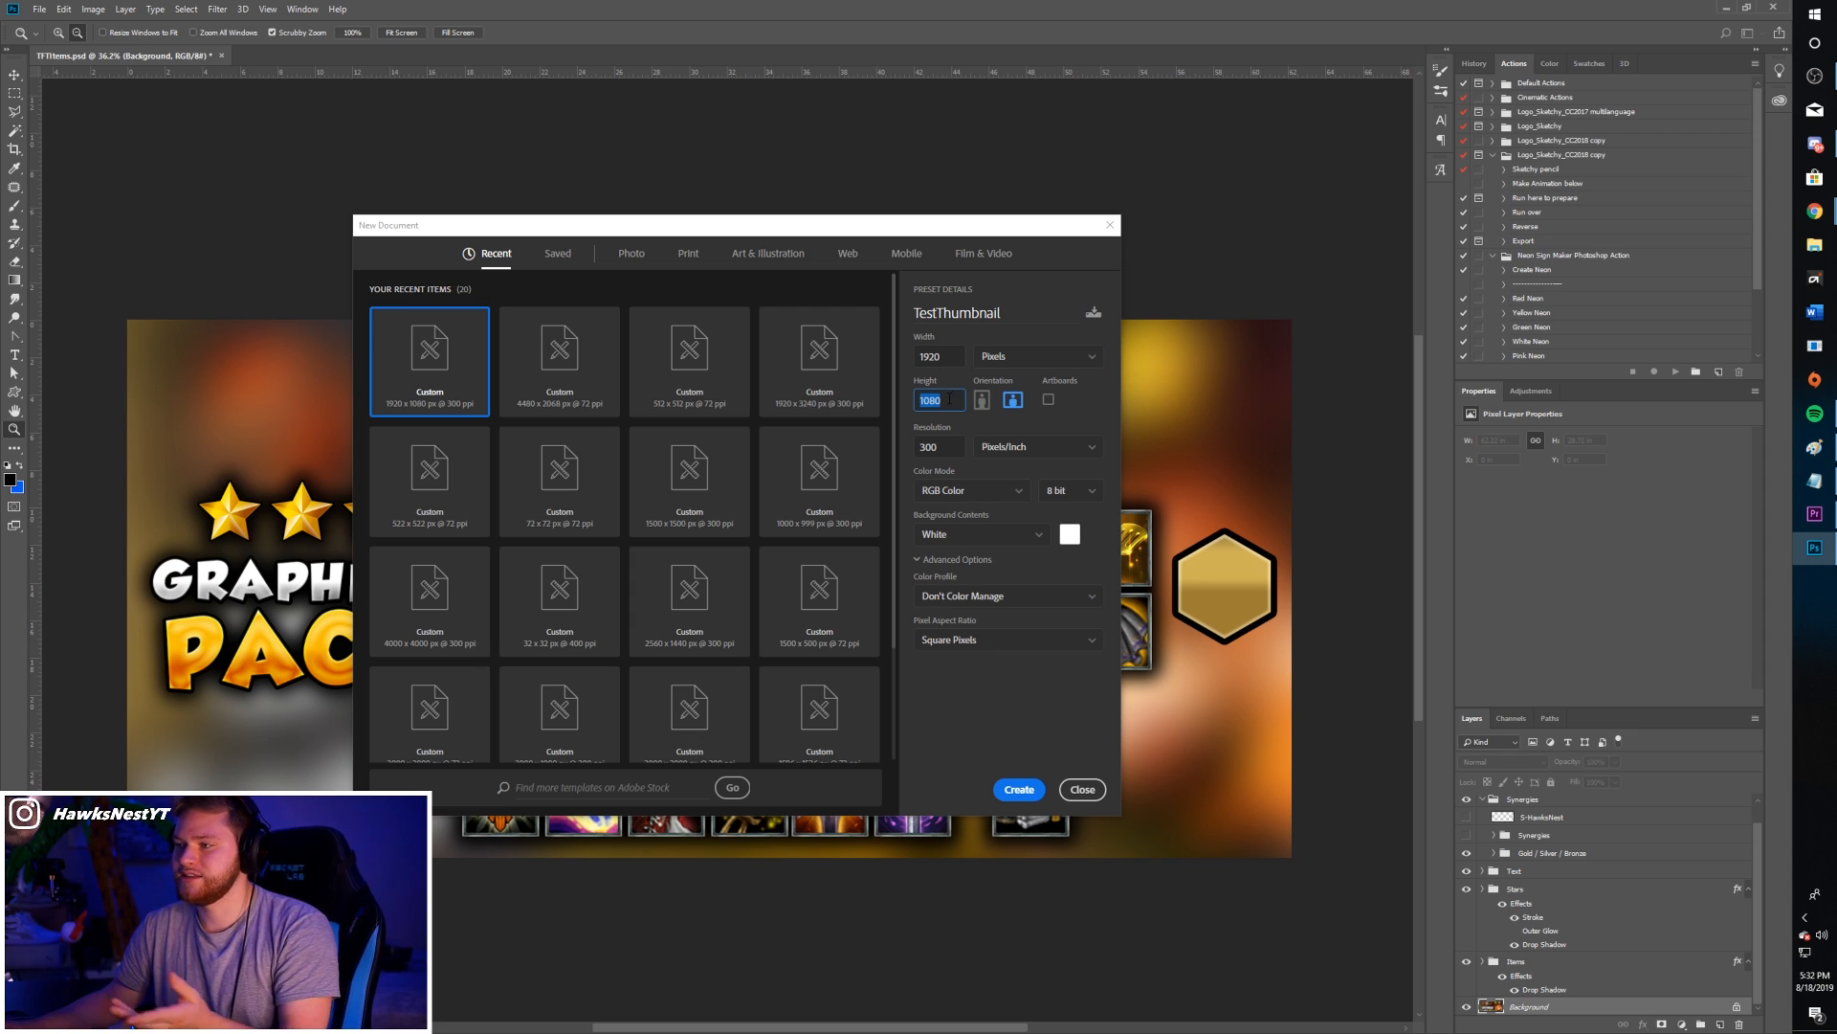
left_click(953, 359)
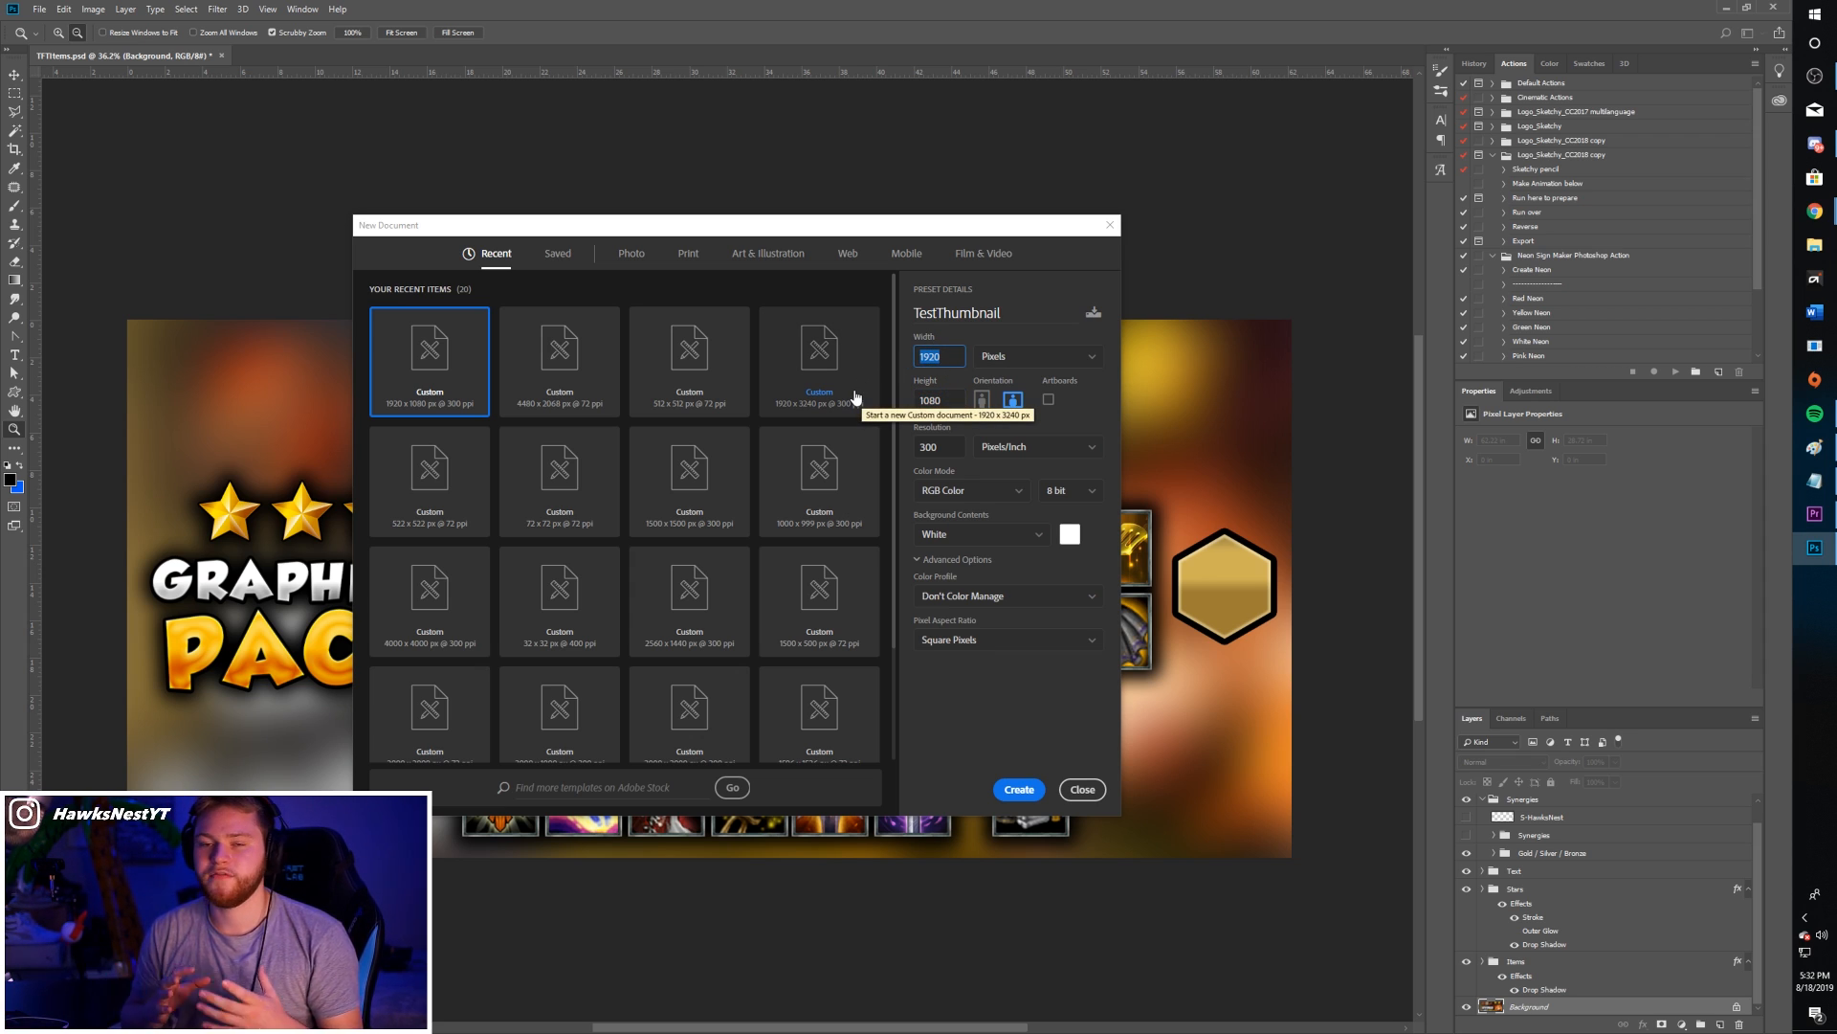
type("720")
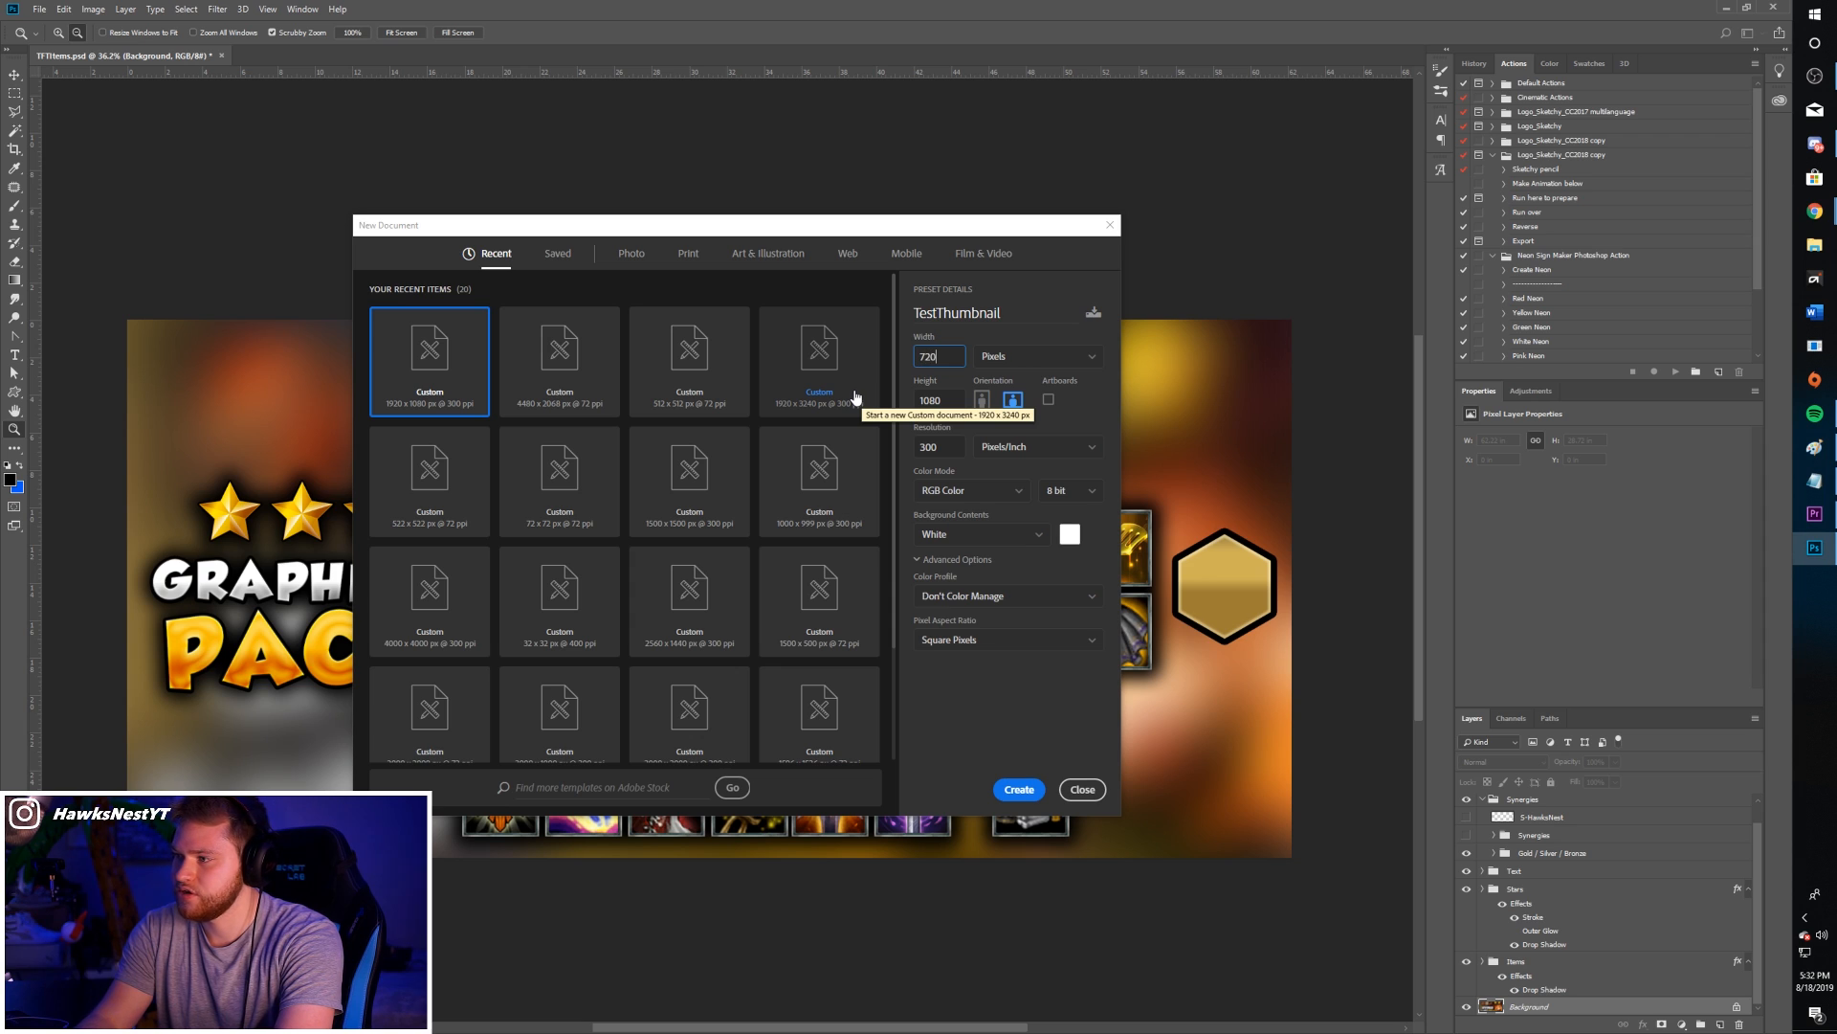
key("BackSpace")
key("BackSpace")
key("BackSpace")
type("12")
key("Tab")
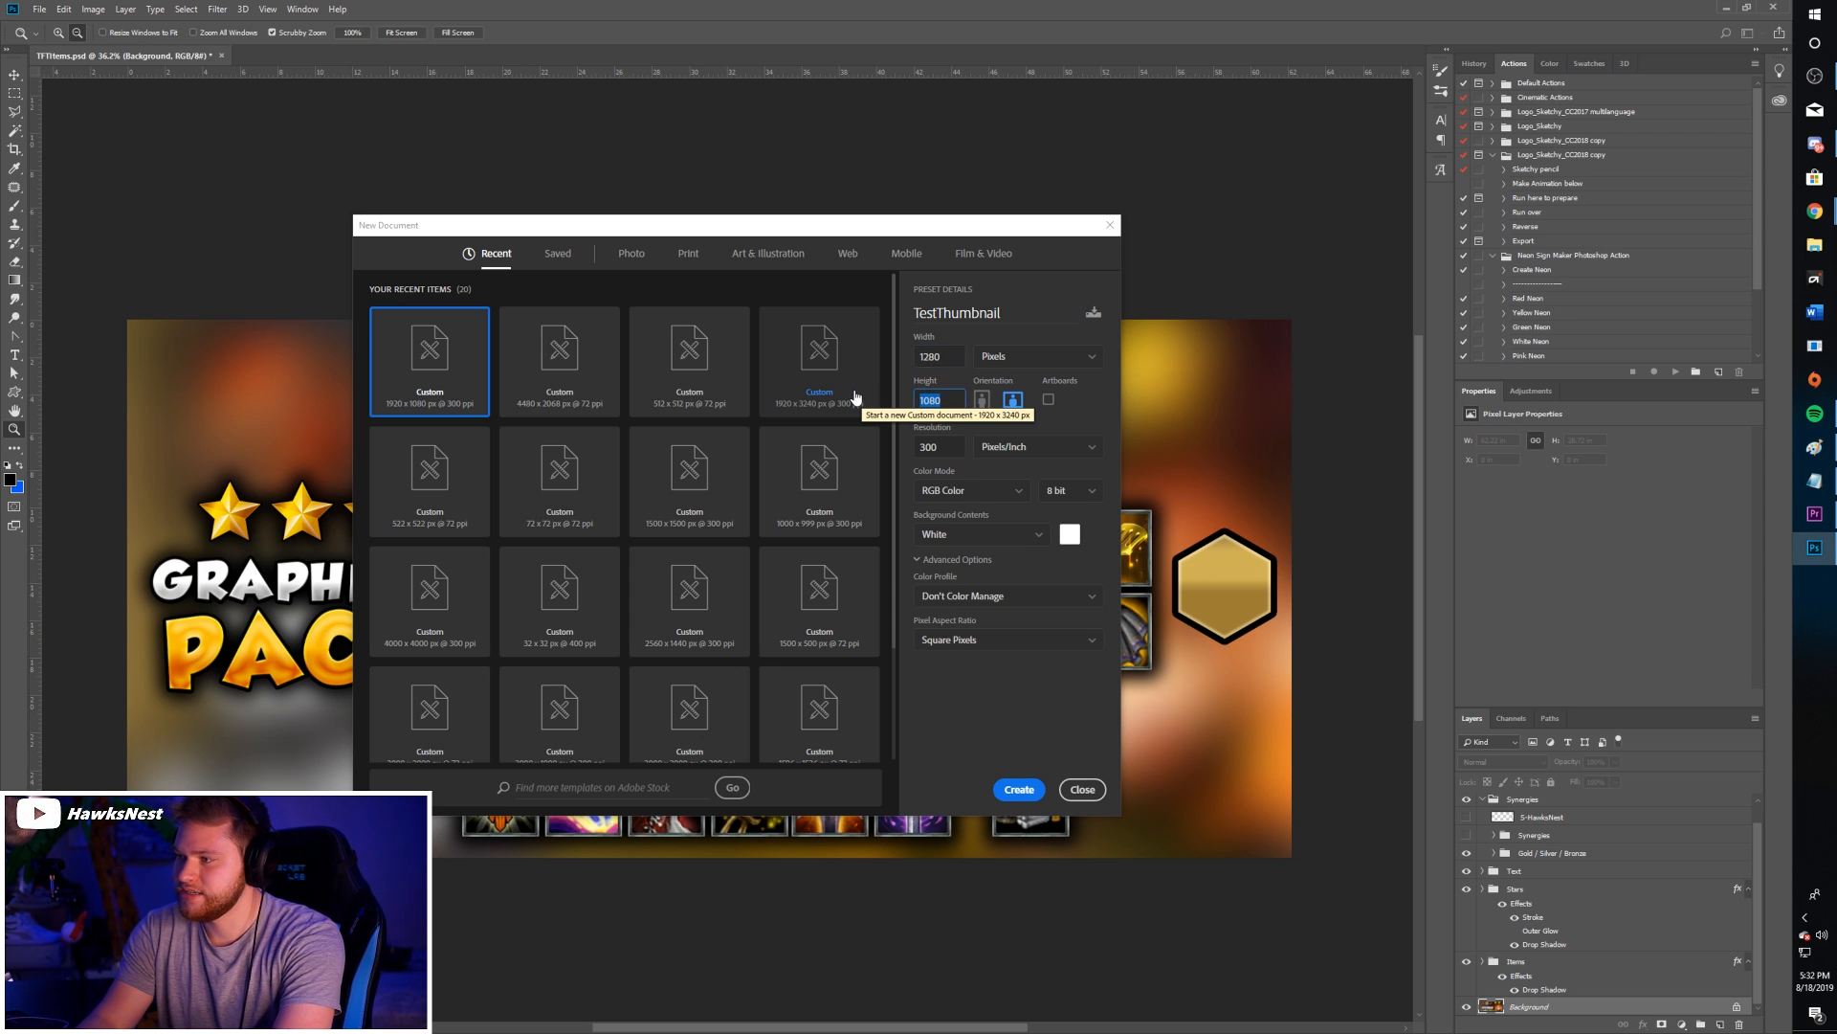
type("720")
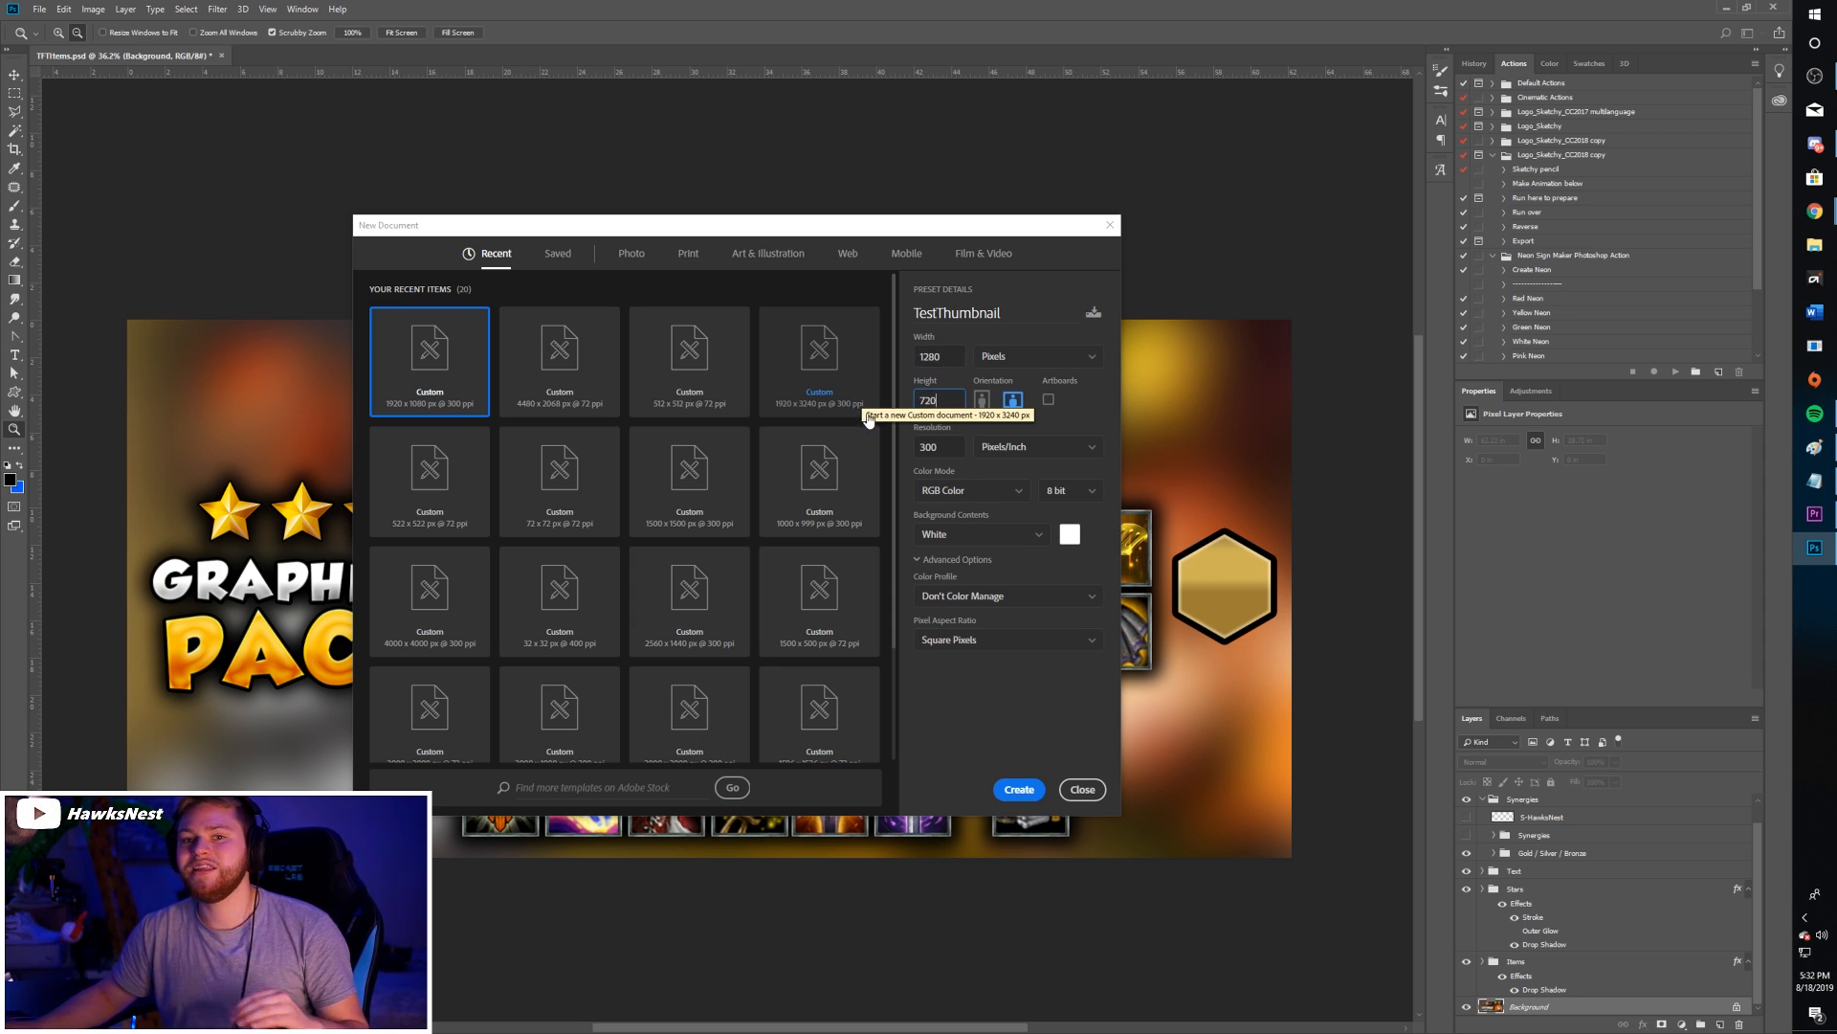
- Set the new document's width to 1920 pixels and height to 1080 pixels, and create it at 300 pixels/inch
double_click(946, 355)
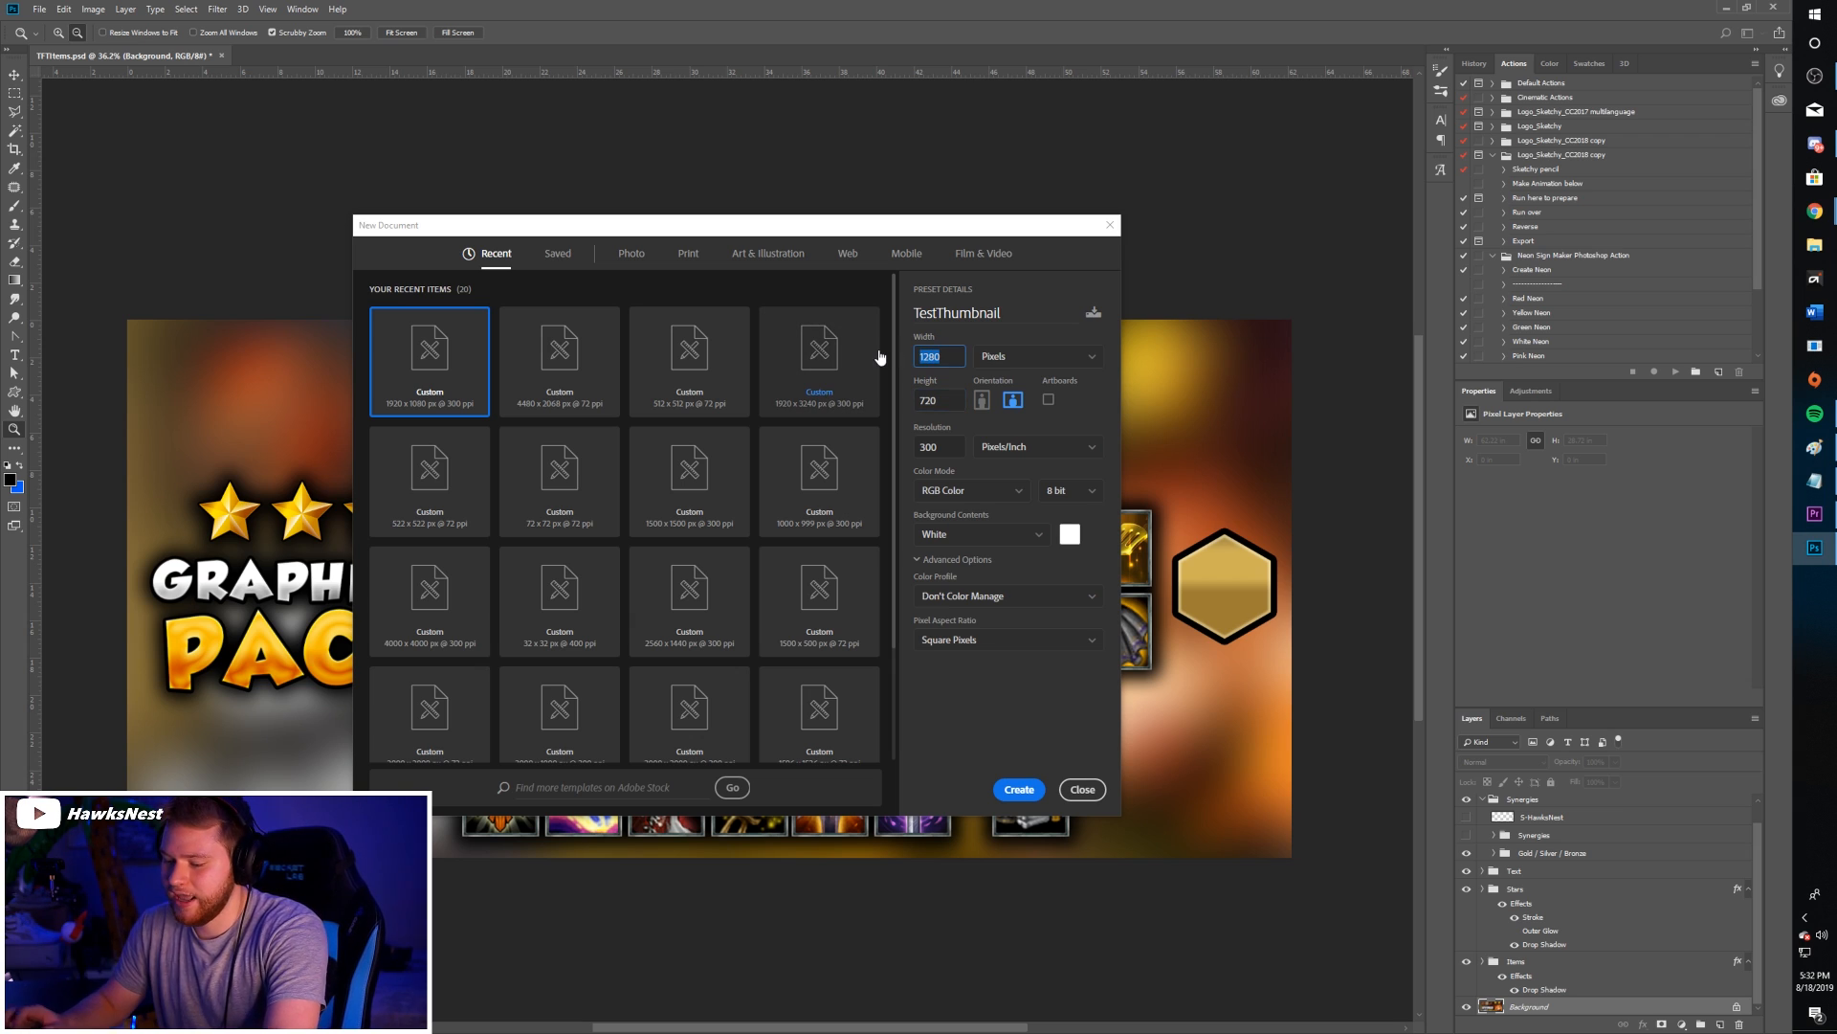
type("1920")
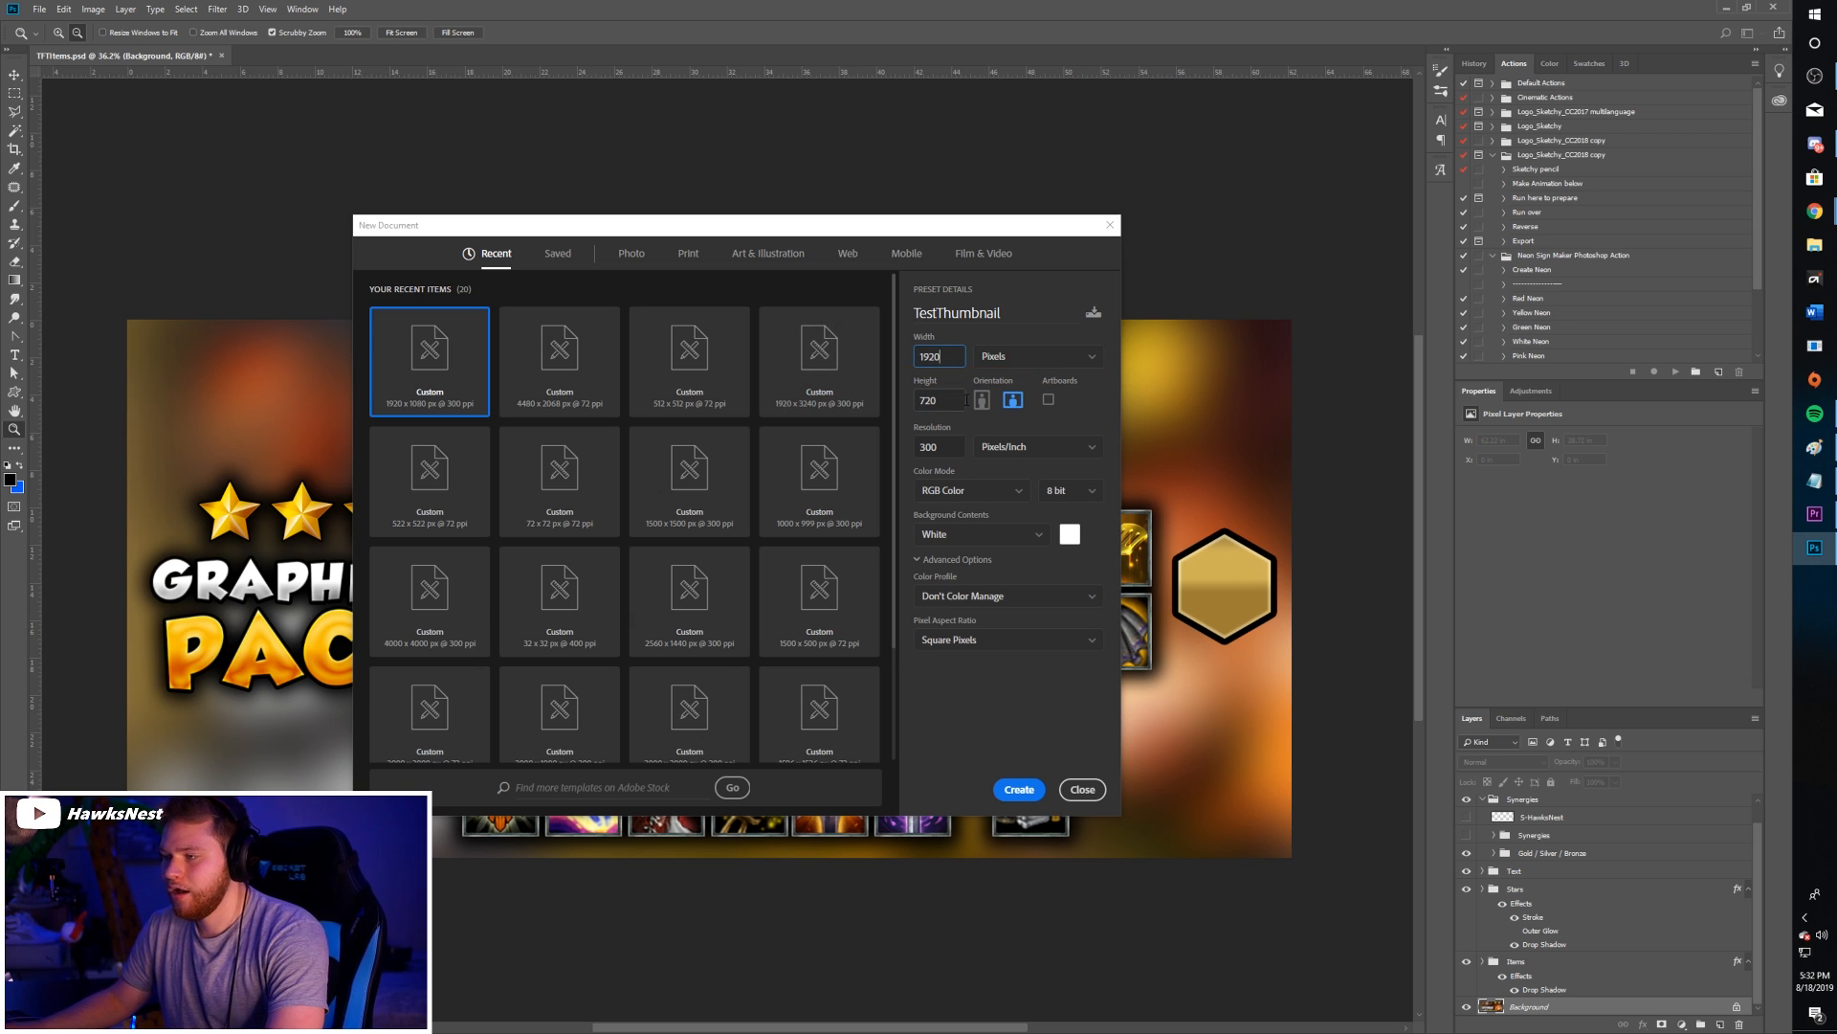
key("Tab")
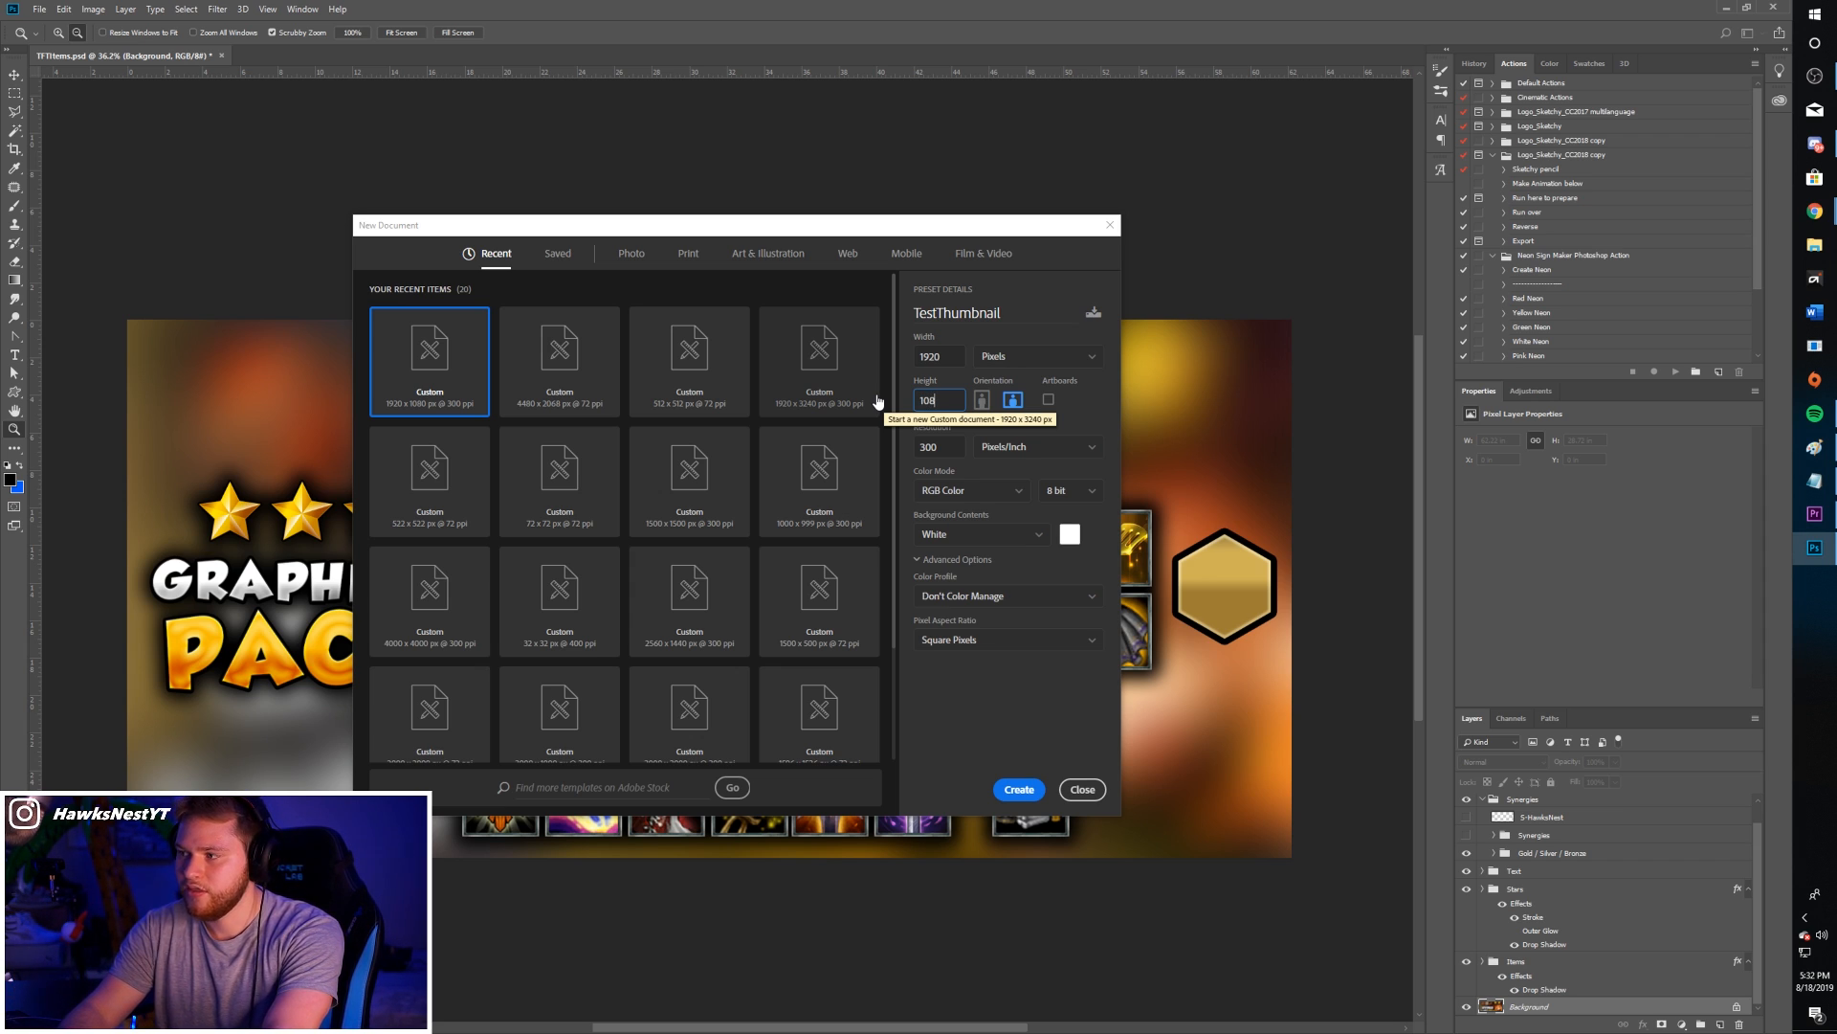
type("0")
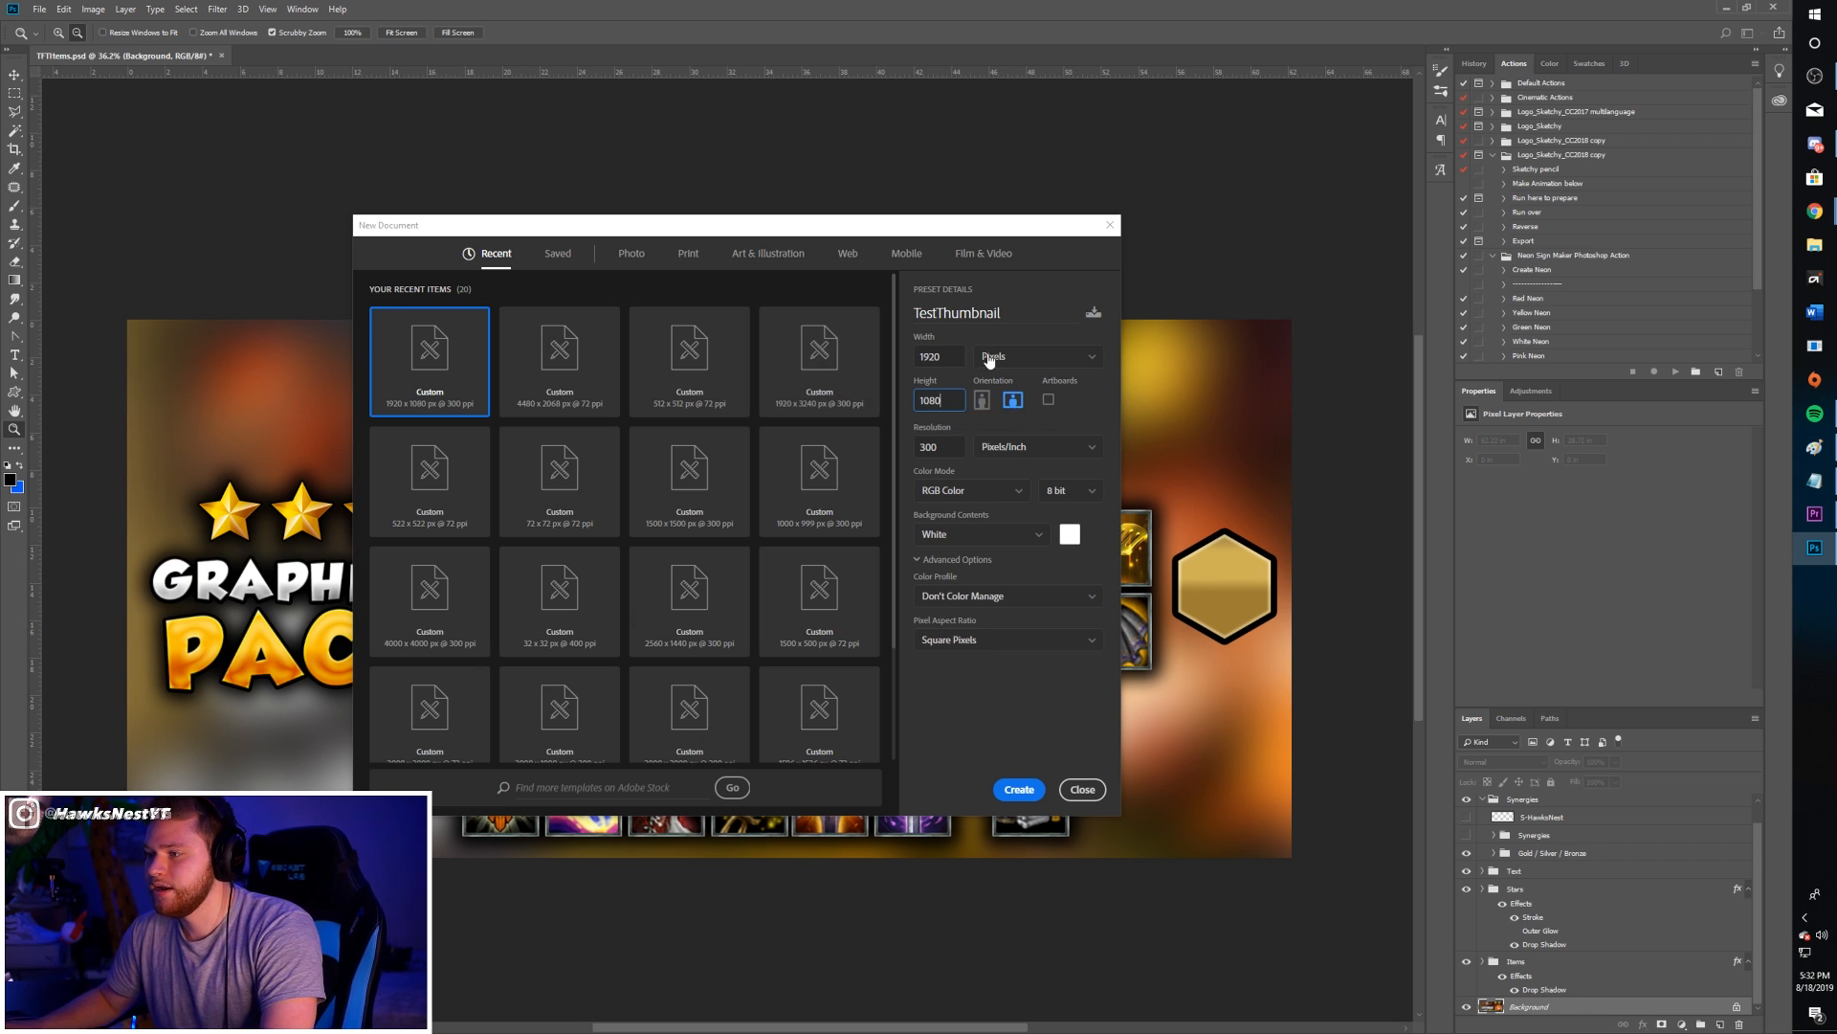
left_click(945, 440)
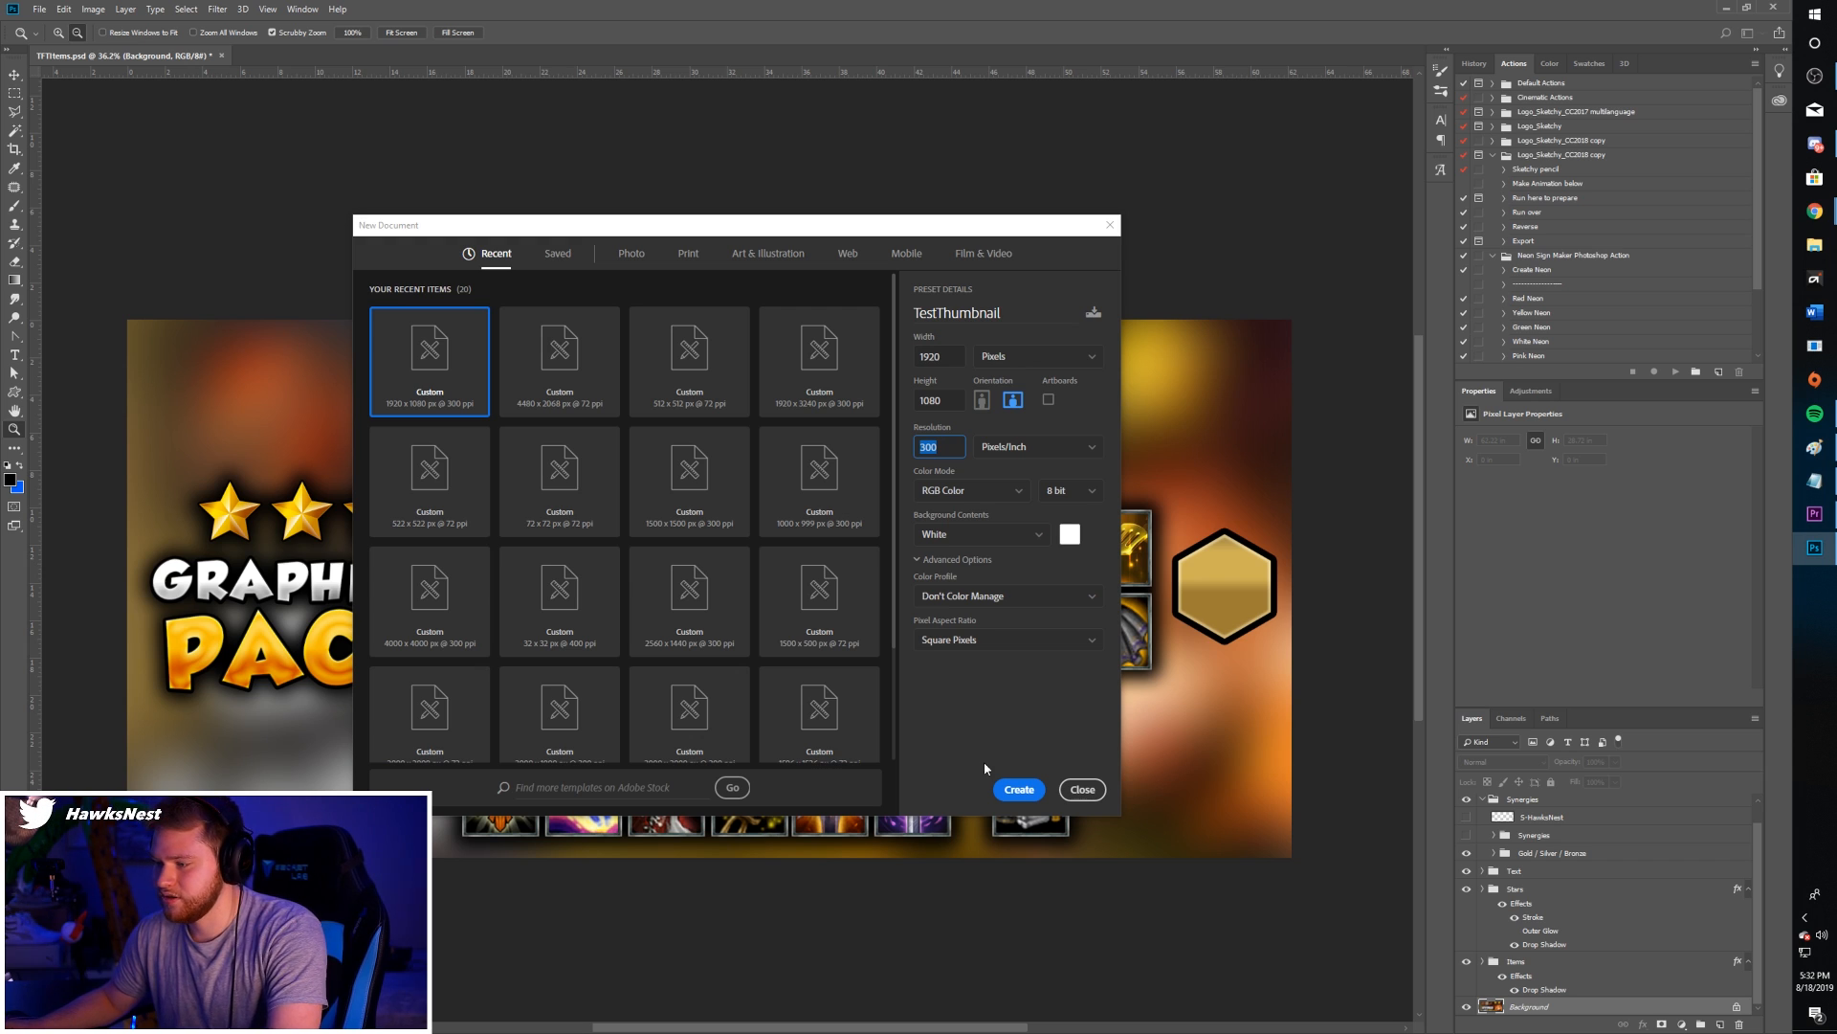
left_click(1019, 790)
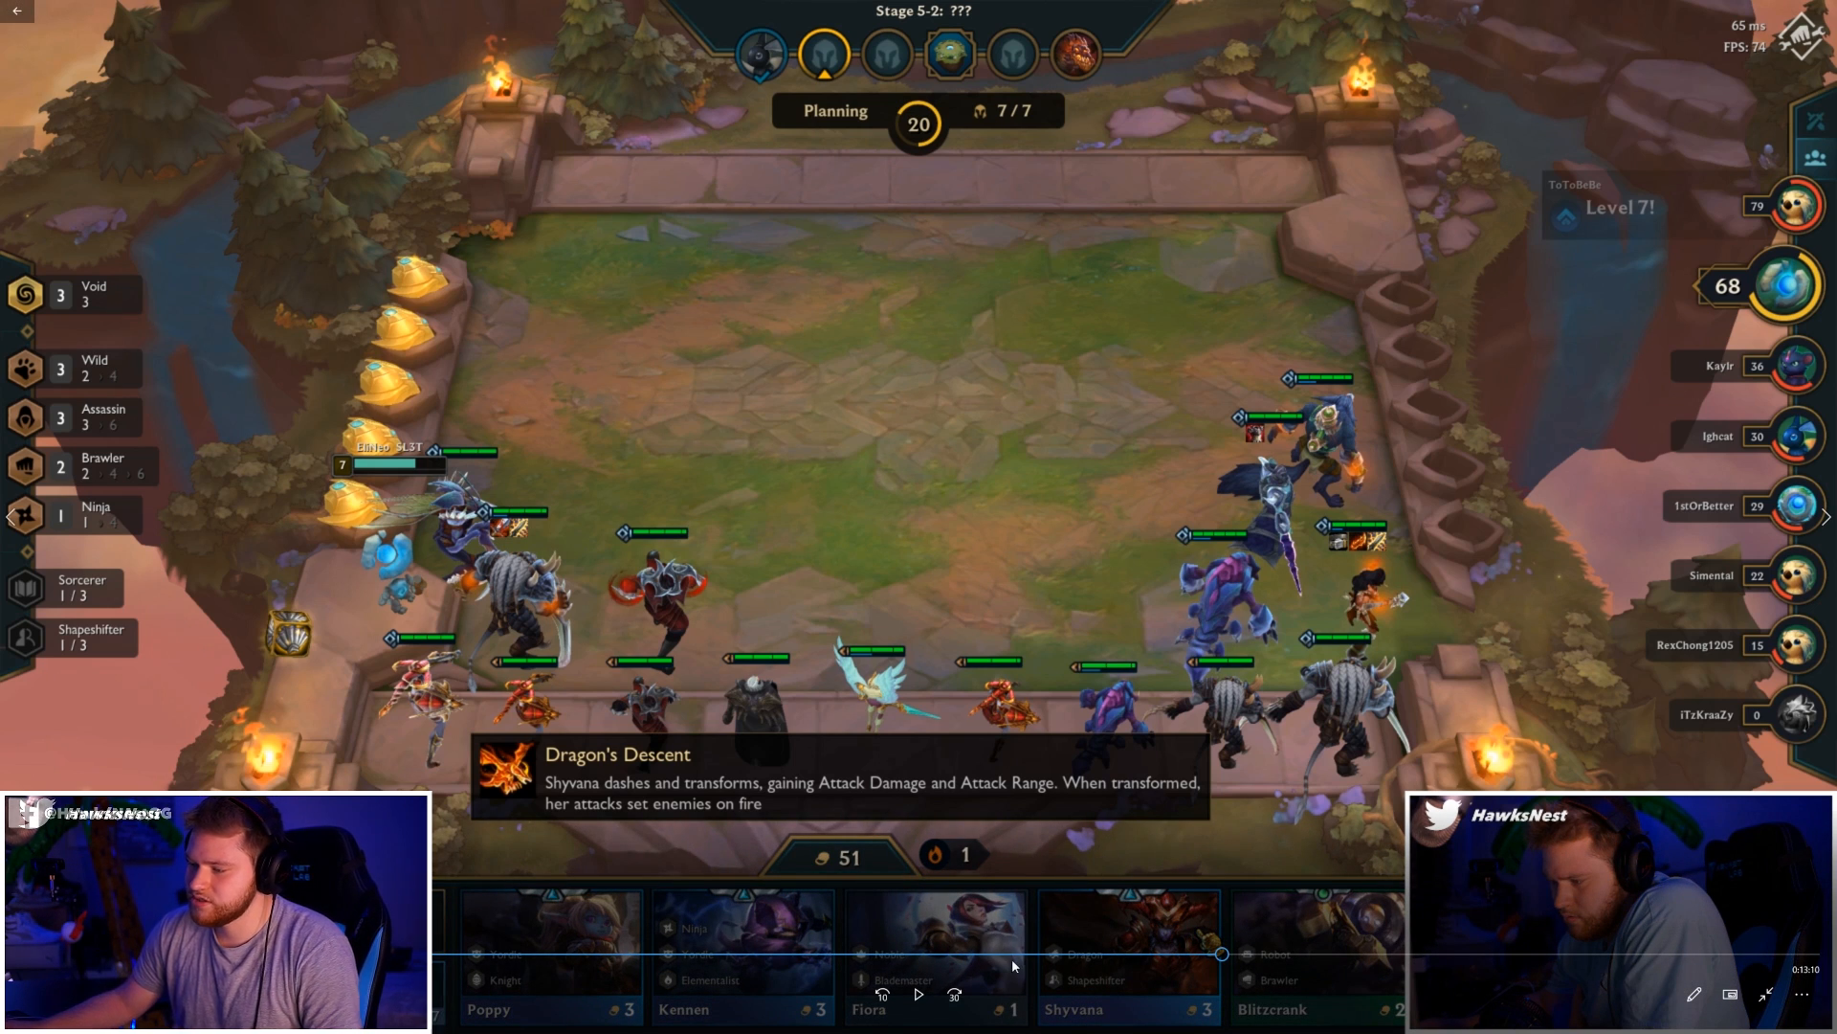
- Find a gameplay moment in the recording, paste its screenshot into TestThumbnail, and move it up so the game board fills the canvas
left_click_drag(1013, 957, 1463, 990)
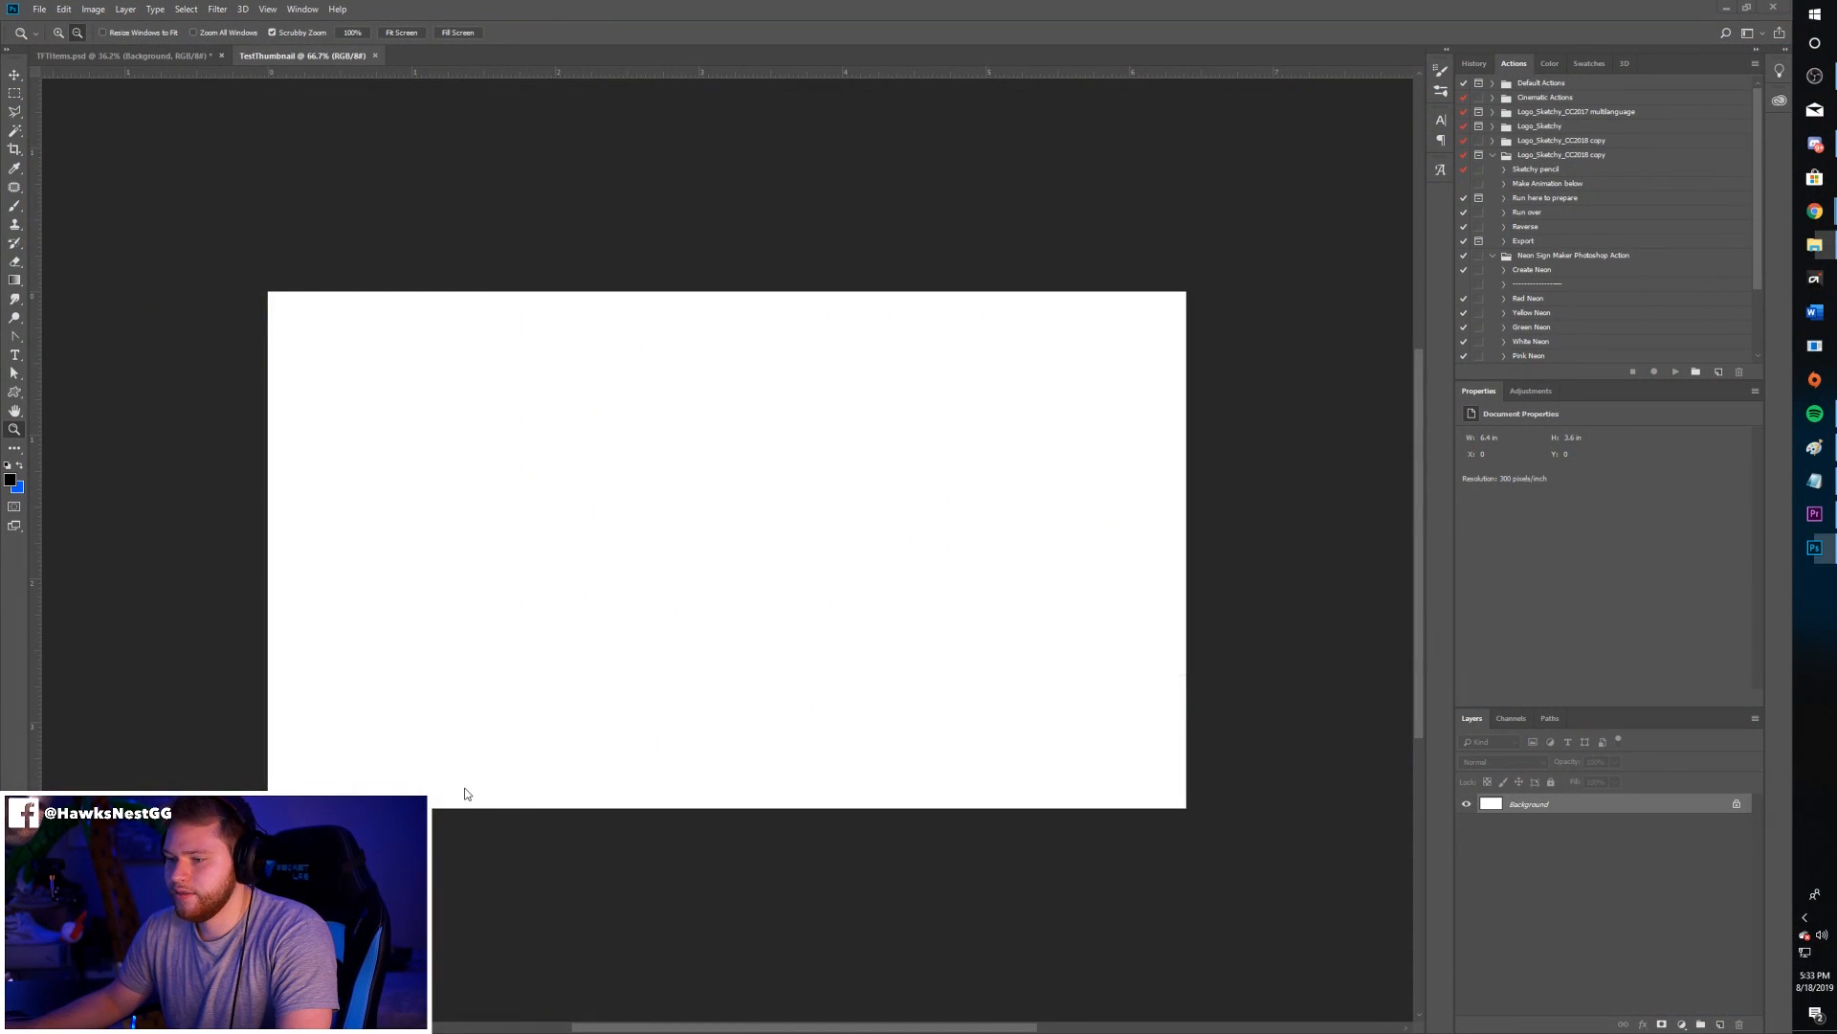
key("ctrl+v")
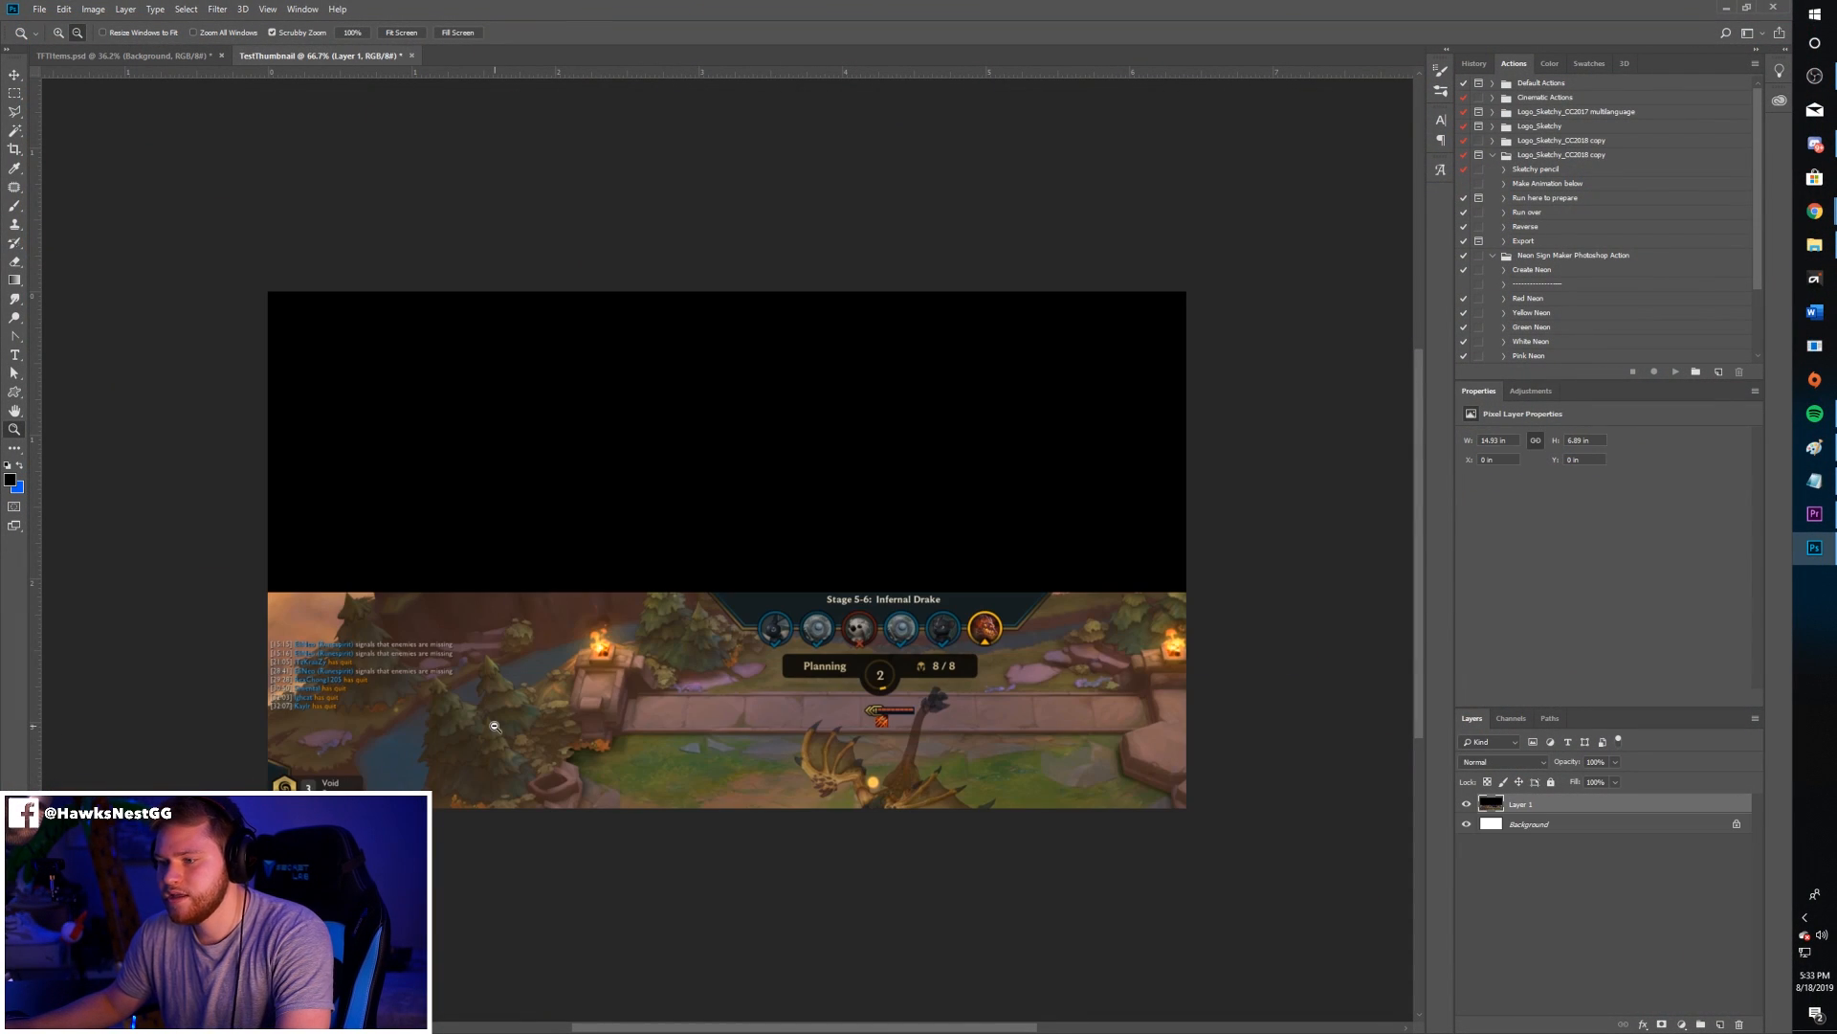
key("v")
left_click_drag(729, 675, 706, 277)
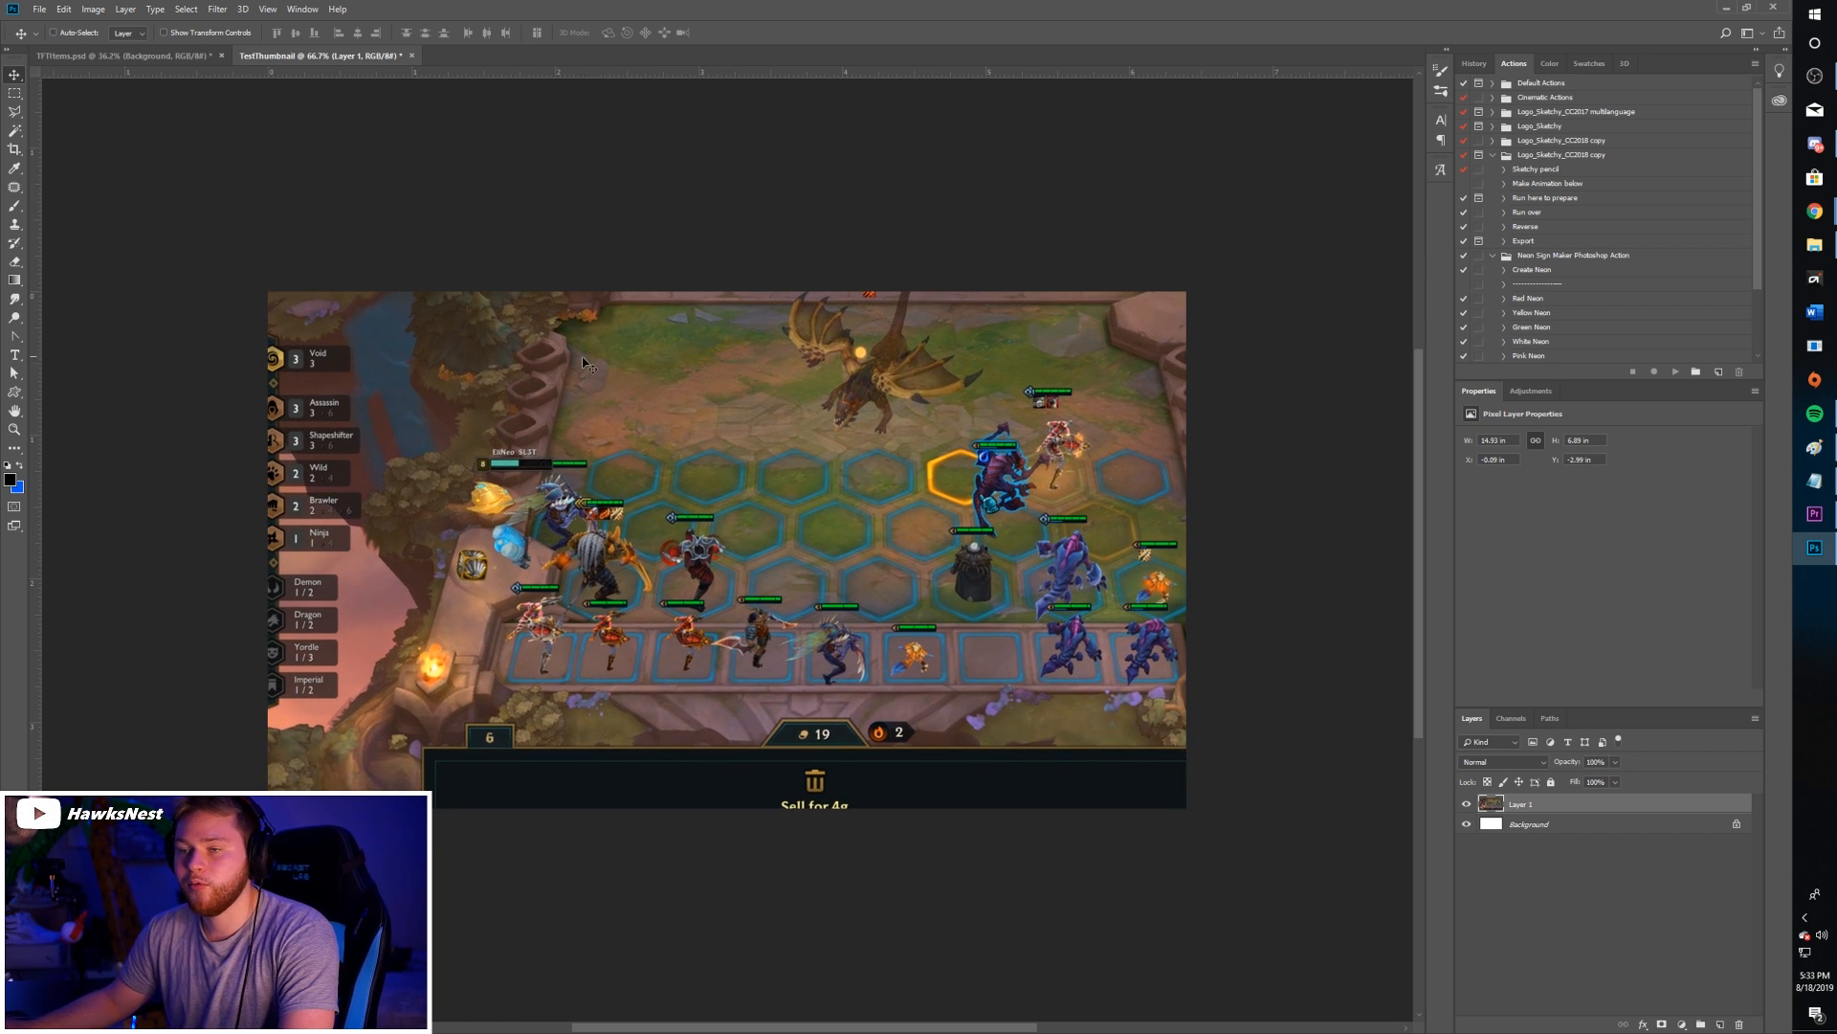
- Copy a rectangular area of the game board to a new layer and delete the full screenshot layer
left_click(17, 92)
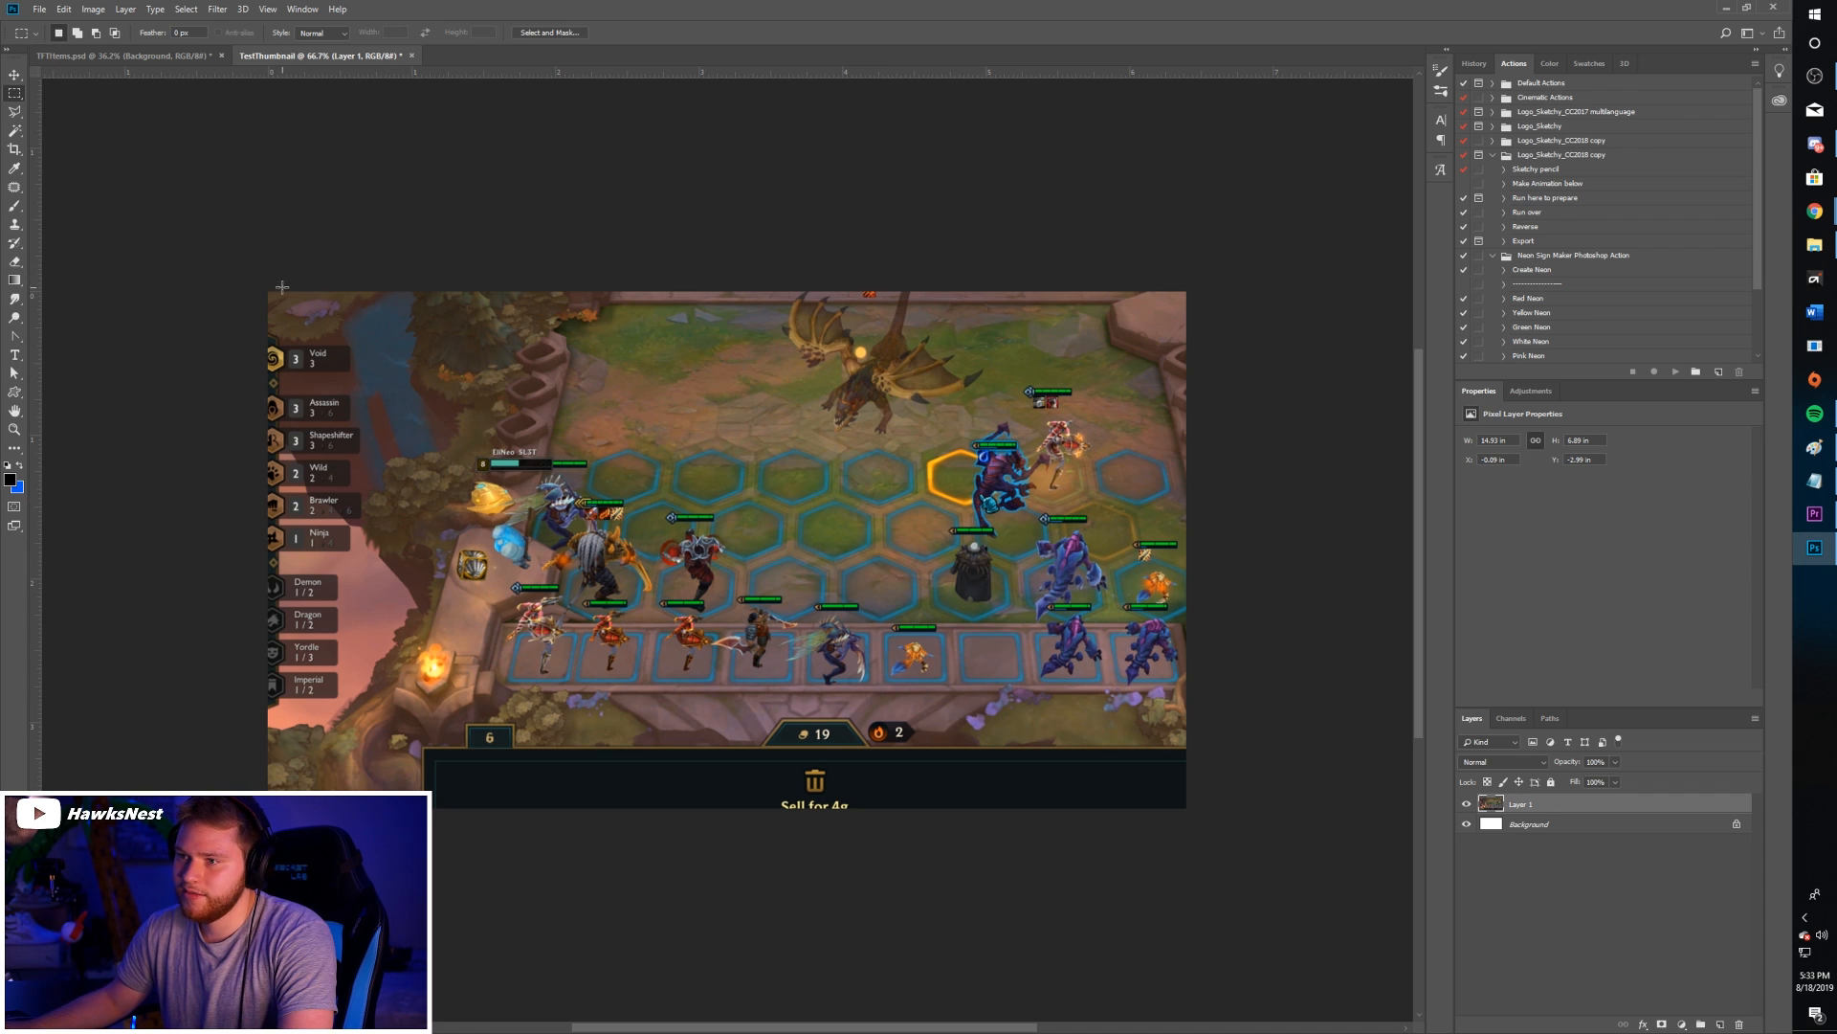
left_click_drag(280, 299, 1072, 745)
key("ctrl+j")
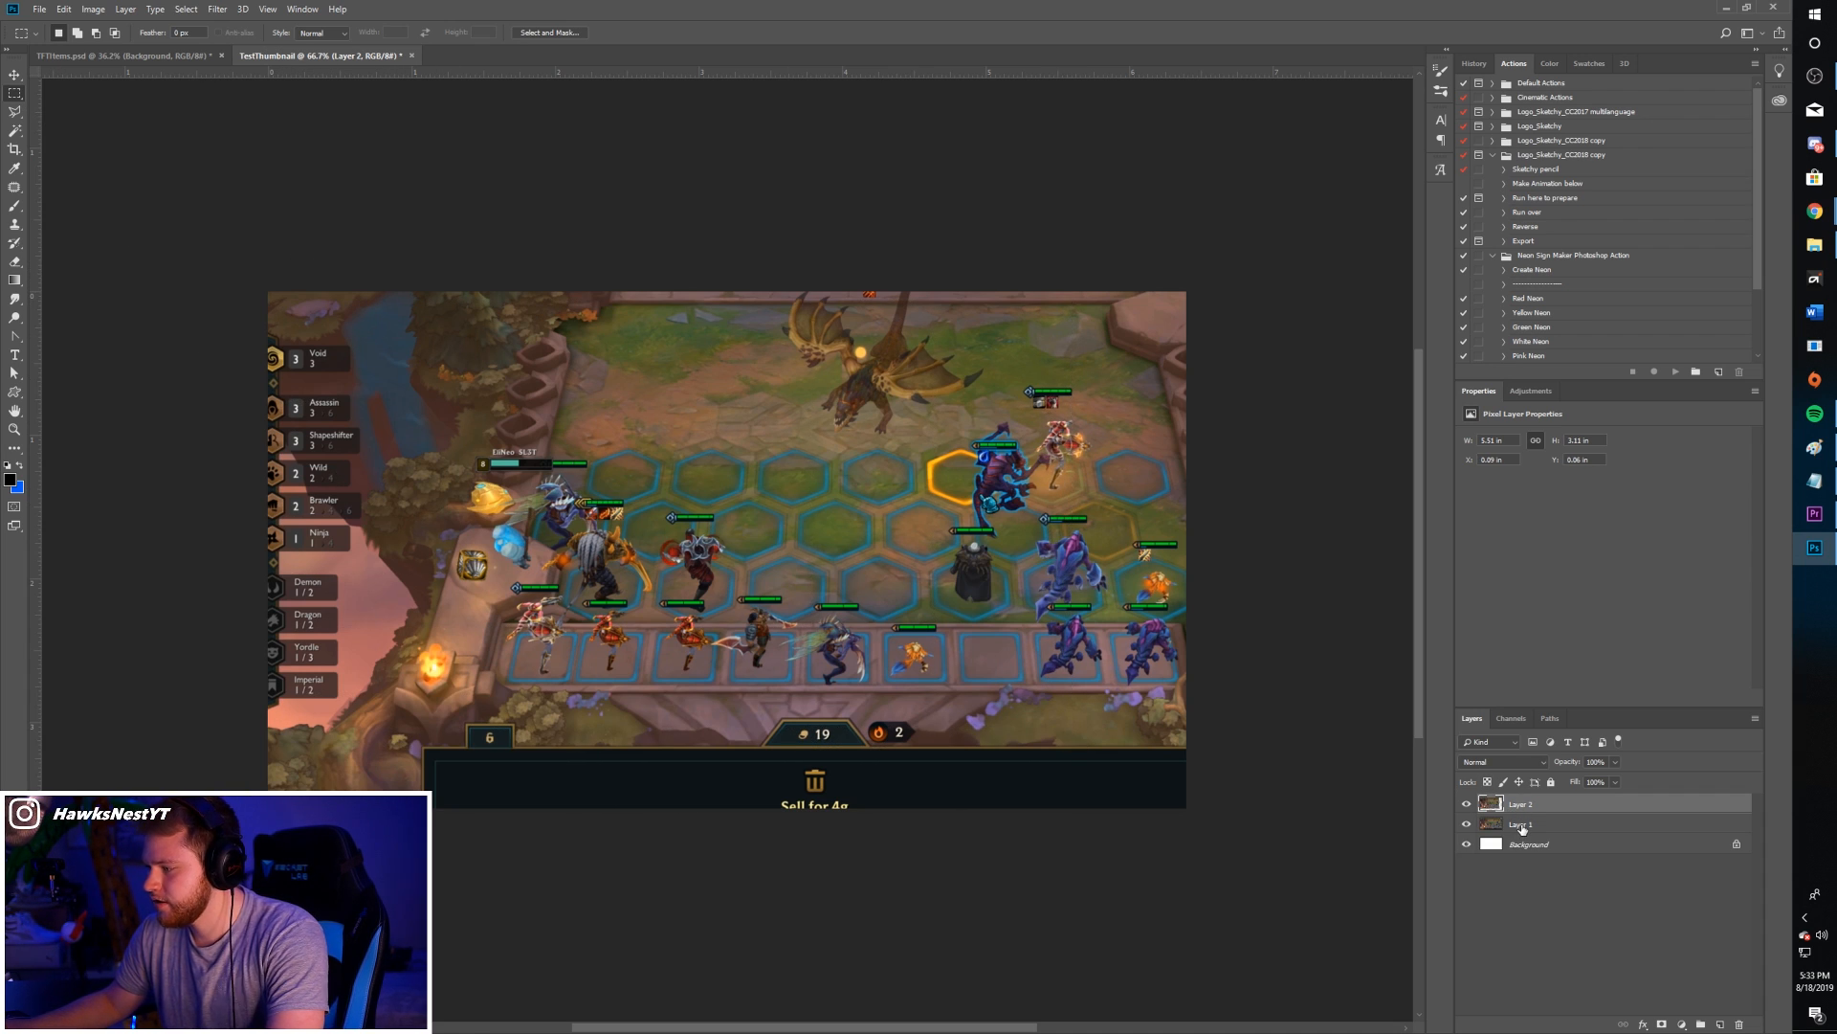
left_click(1521, 825)
key("Delete")
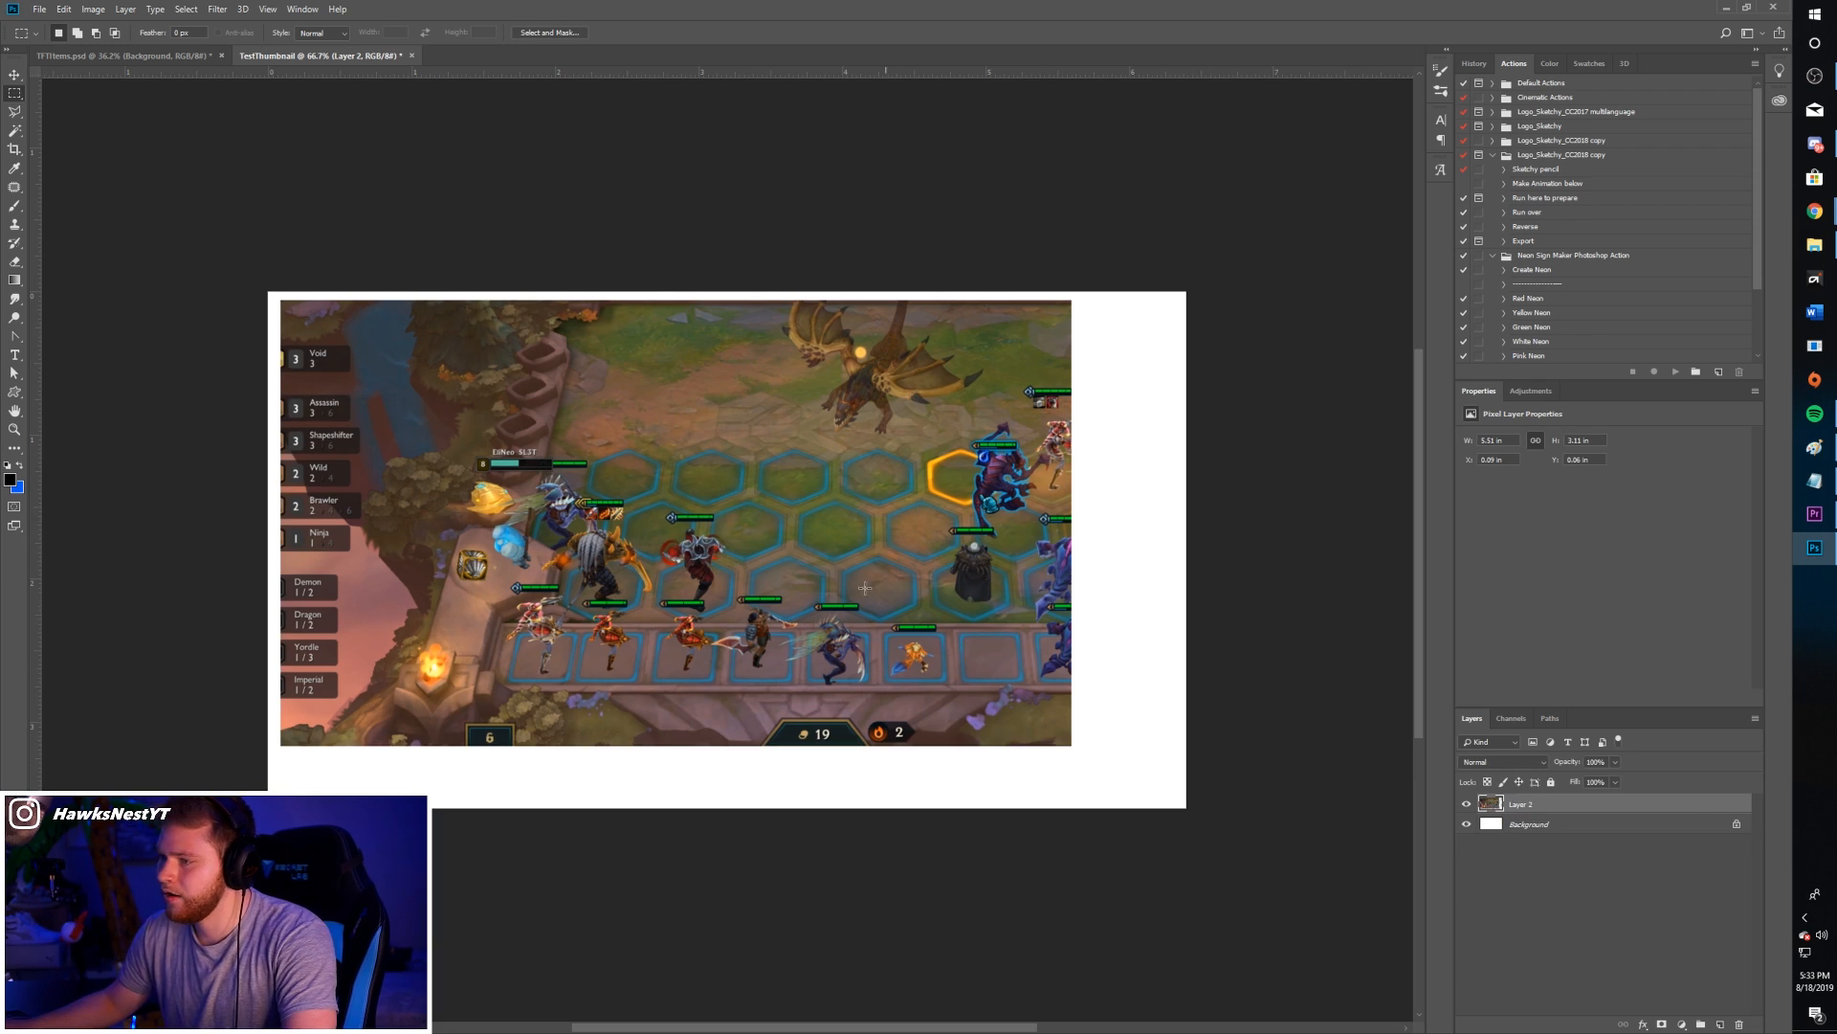
- Scale the cropped board layer to about 236% and position it so the units at the board's left side fill the canvas
key("z")
left_click(696, 384, "alt")
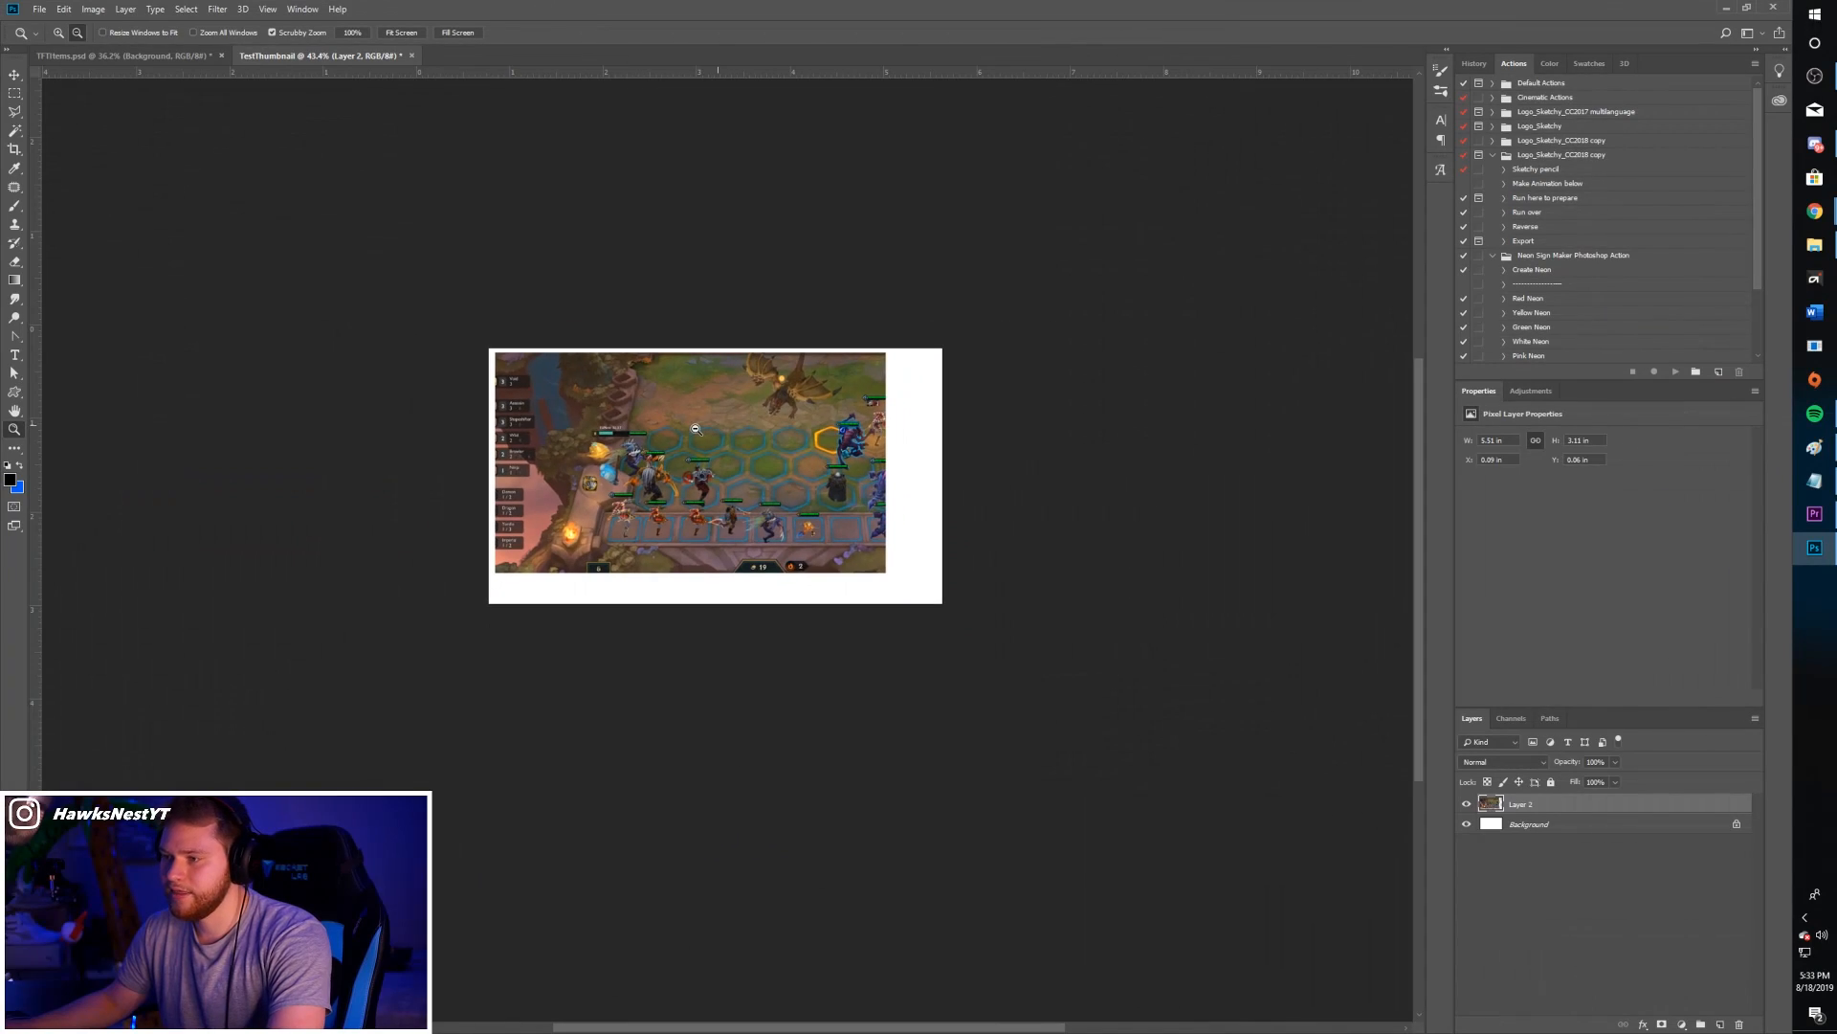
key("ctrl+t")
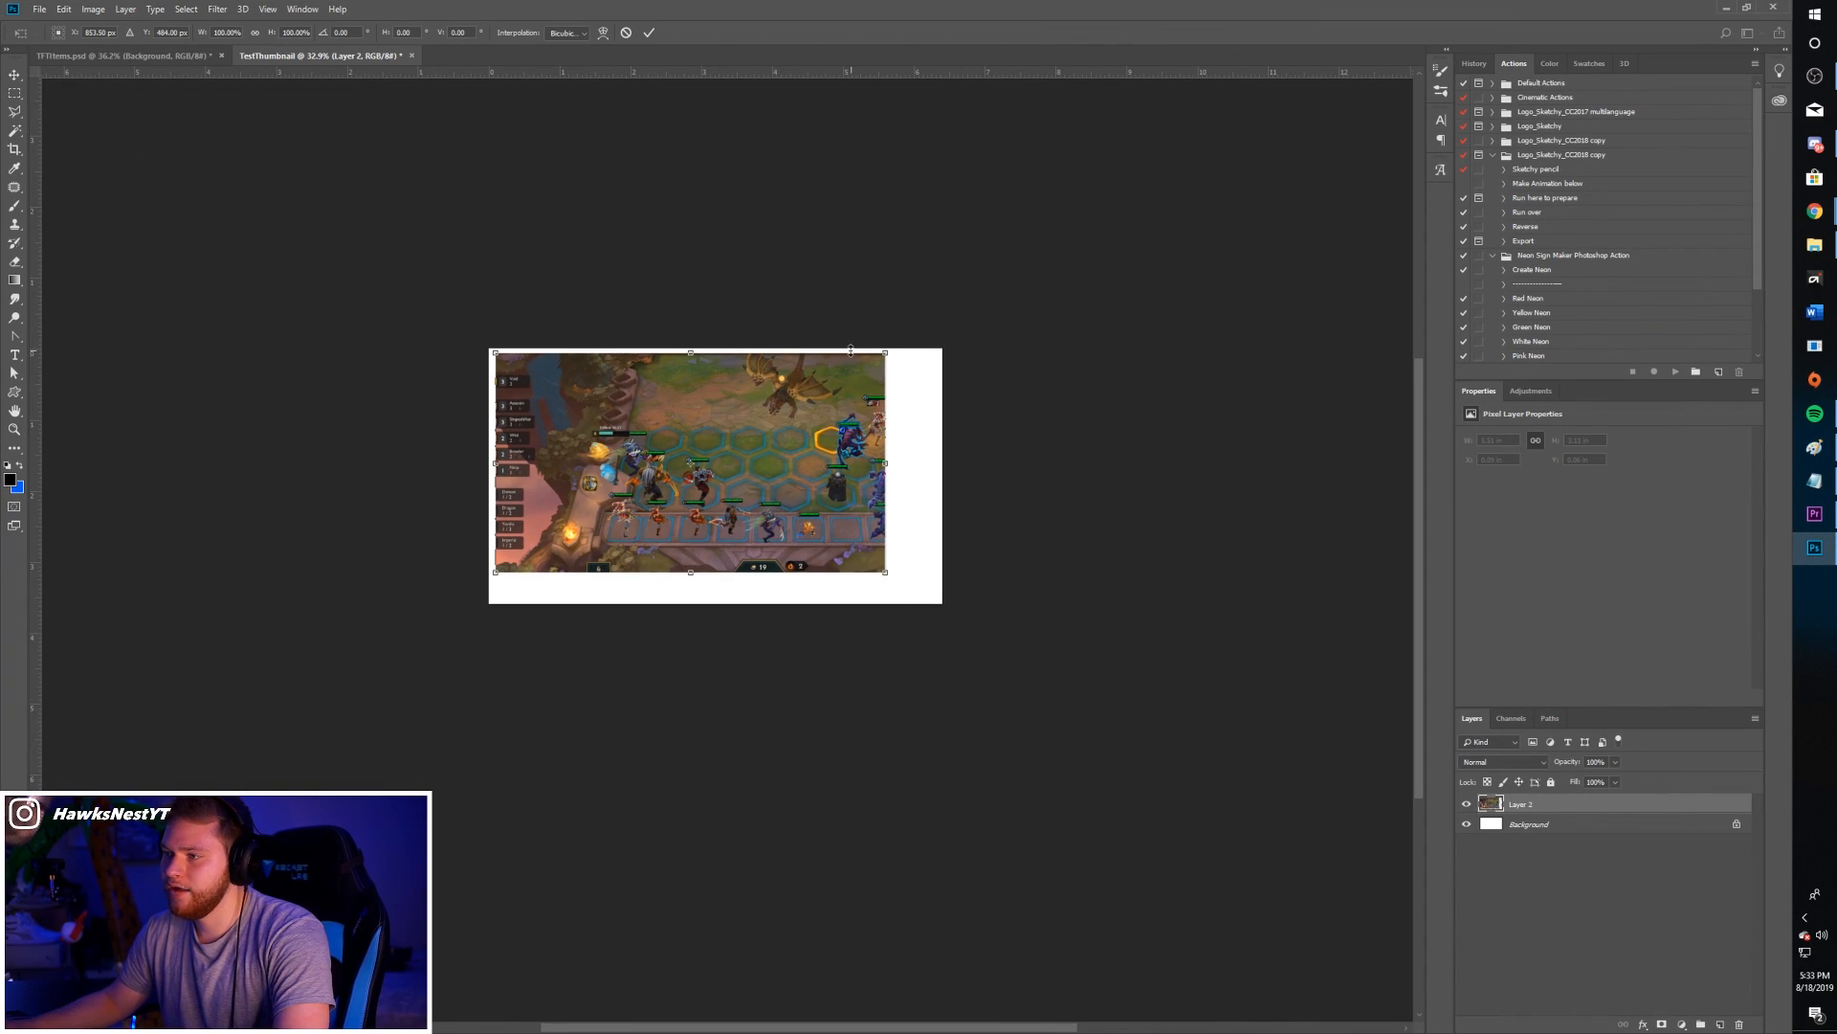
left_click_drag(831, 400, 857, 413)
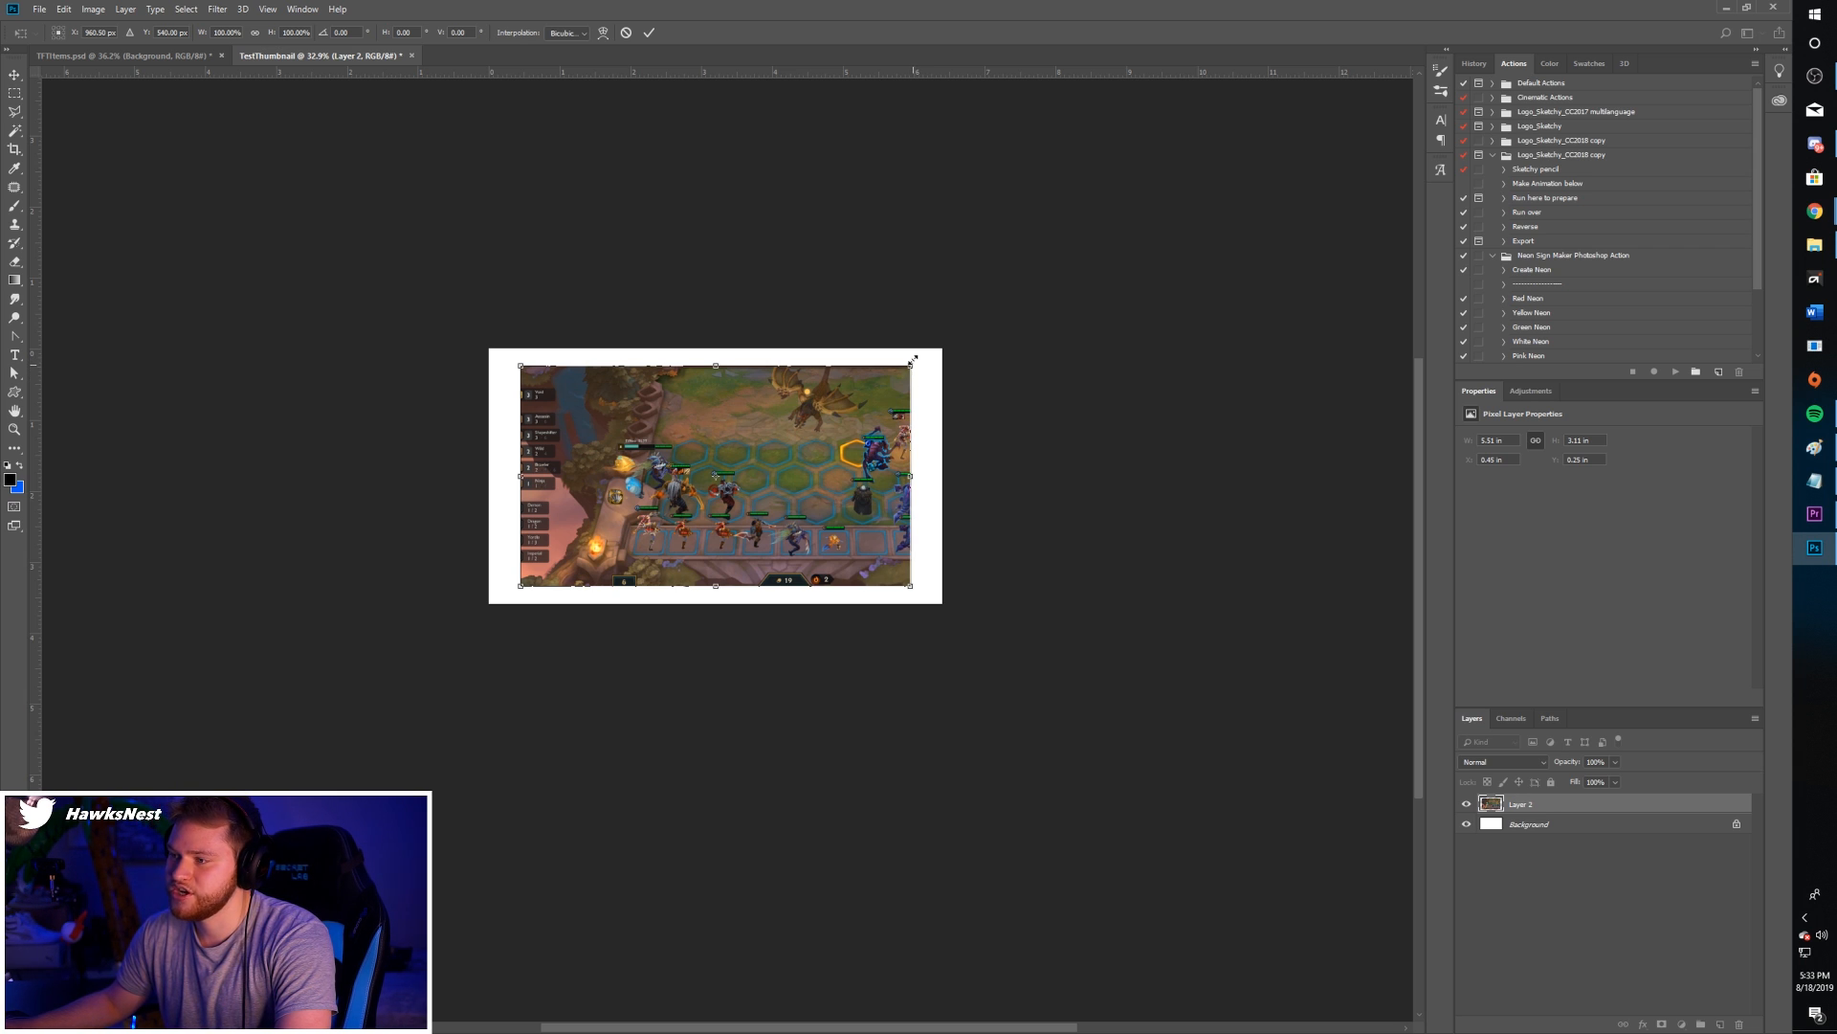
left_click_drag(912, 361, 1266, 166)
left_click_drag(1050, 404, 878, 473)
left_click_drag(1100, 228, 1269, 130)
left_click_drag(1105, 318, 1043, 363)
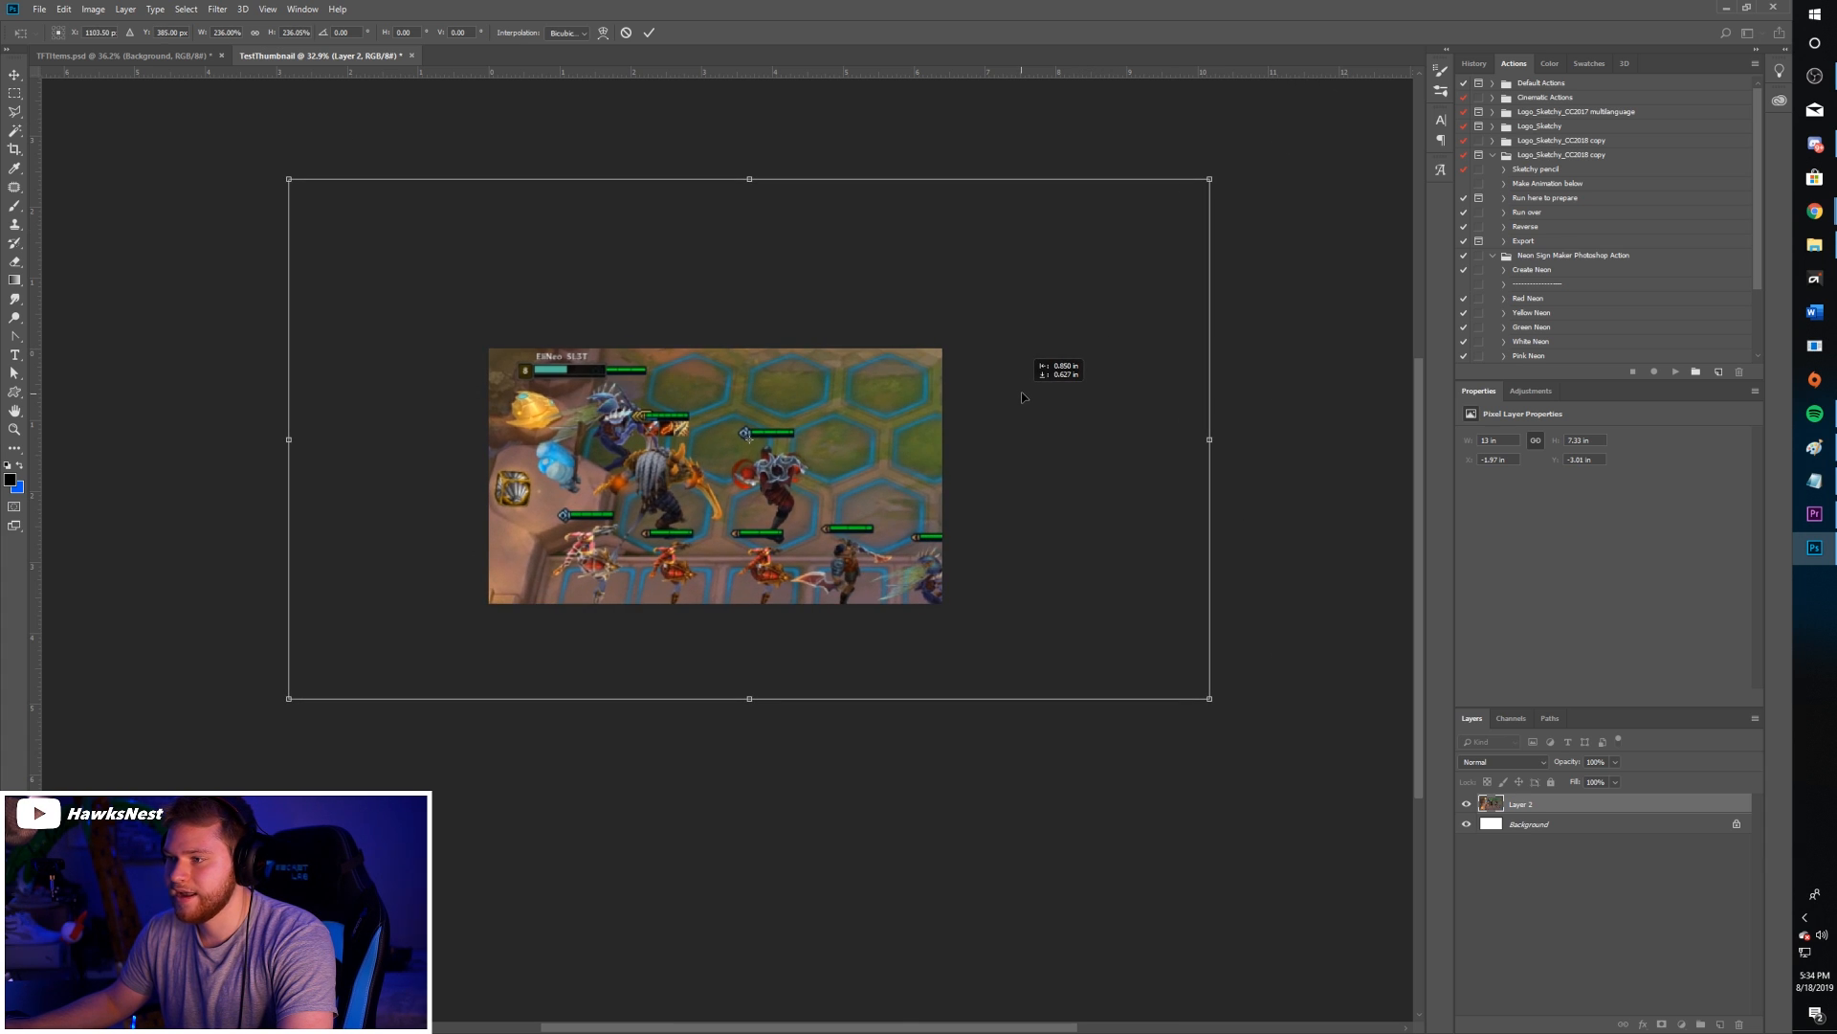
left_click(649, 33)
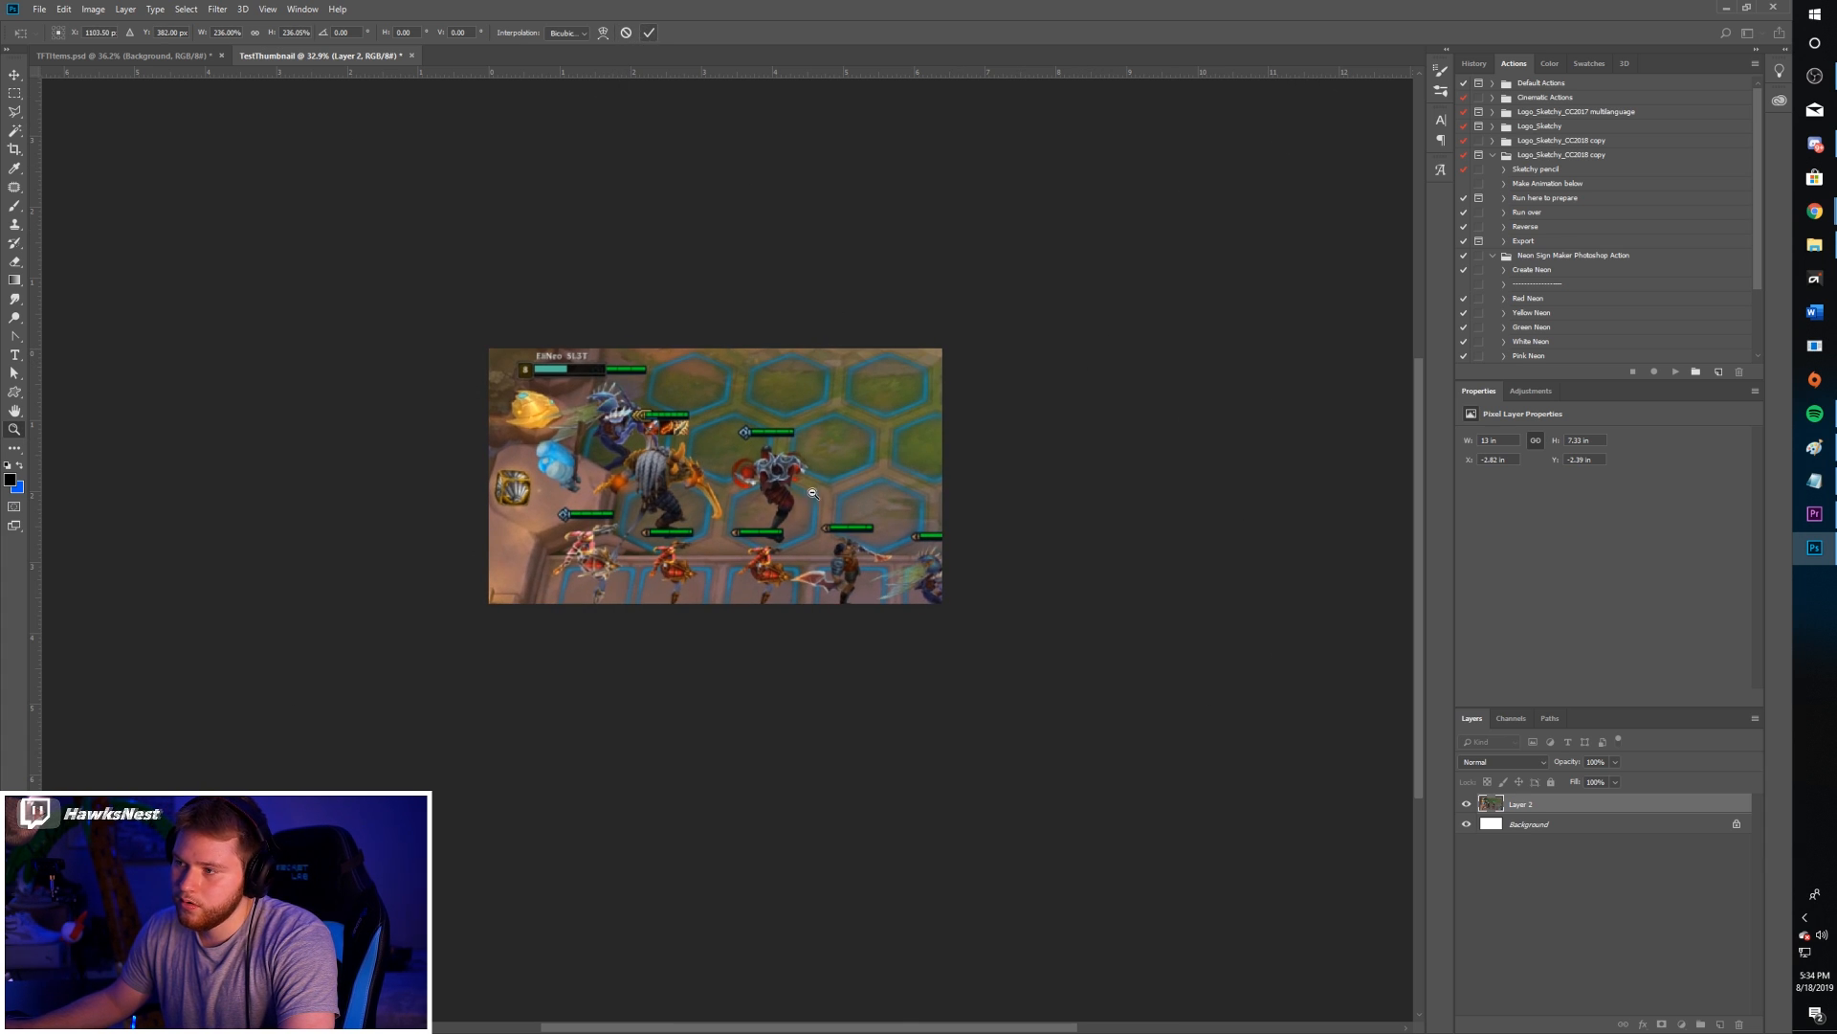
left_click_drag(669, 479, 707, 467)
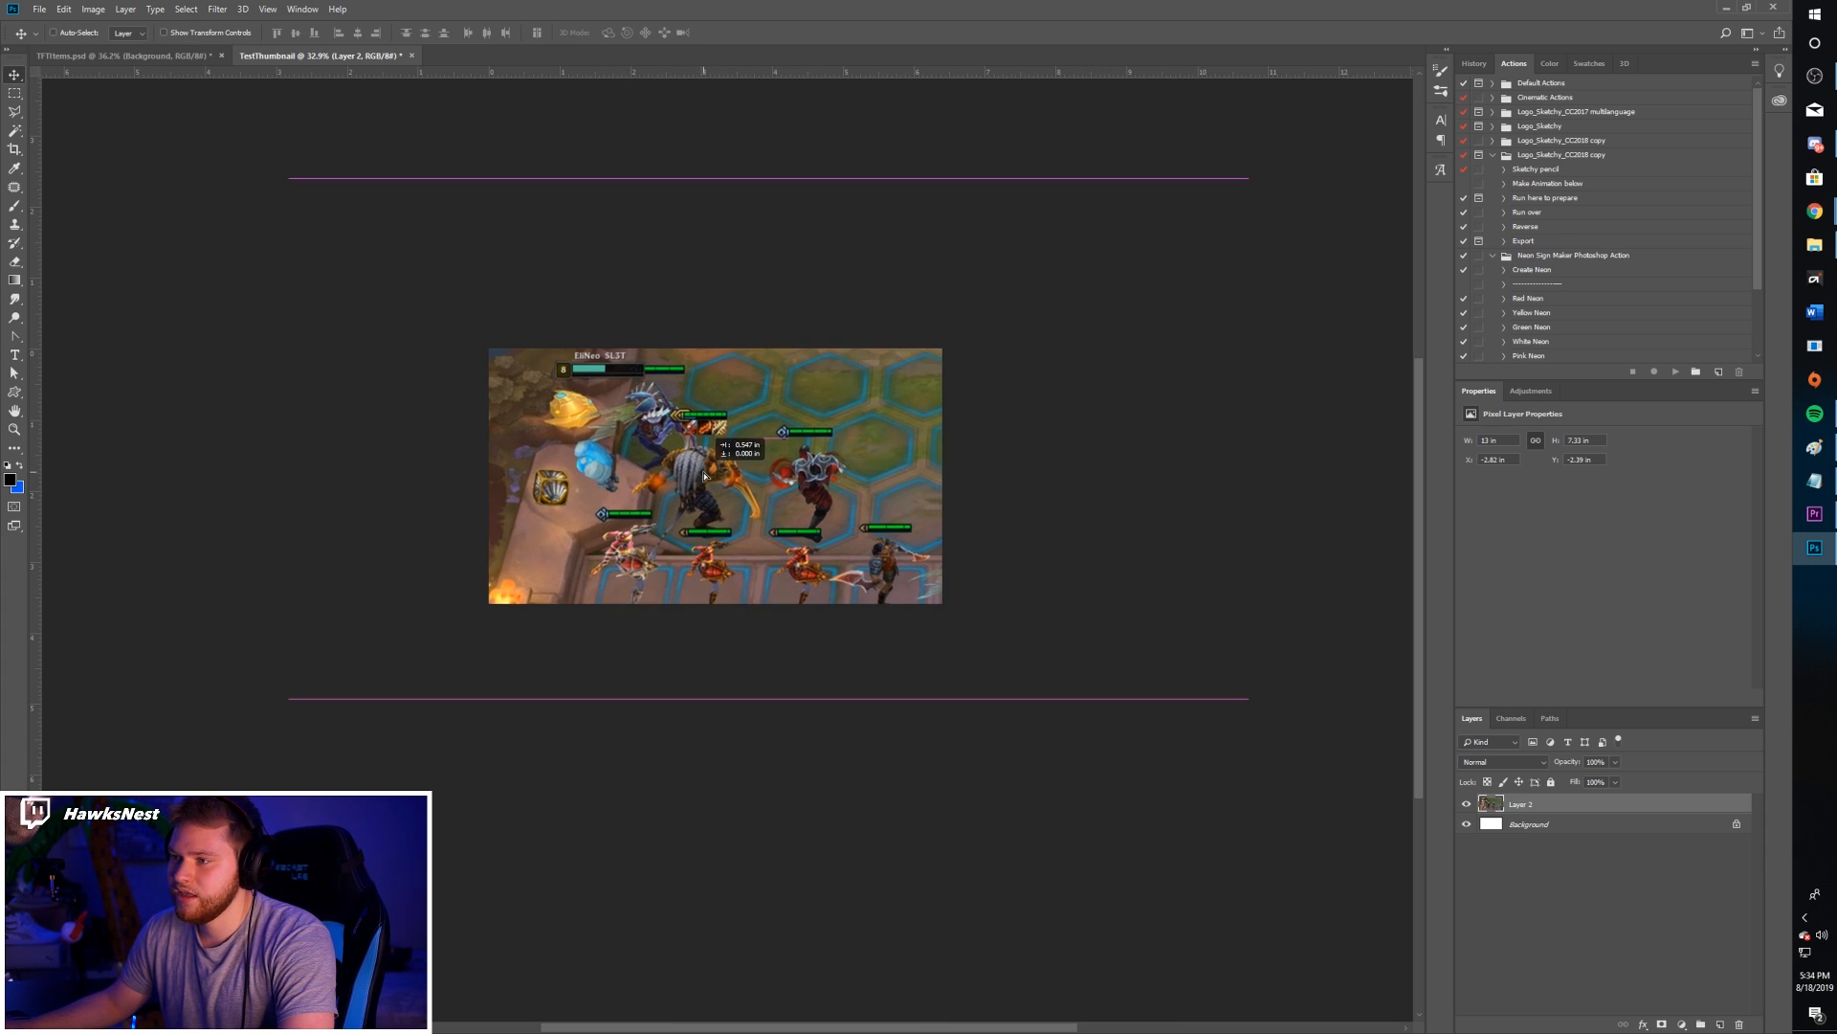
left_click(219, 10)
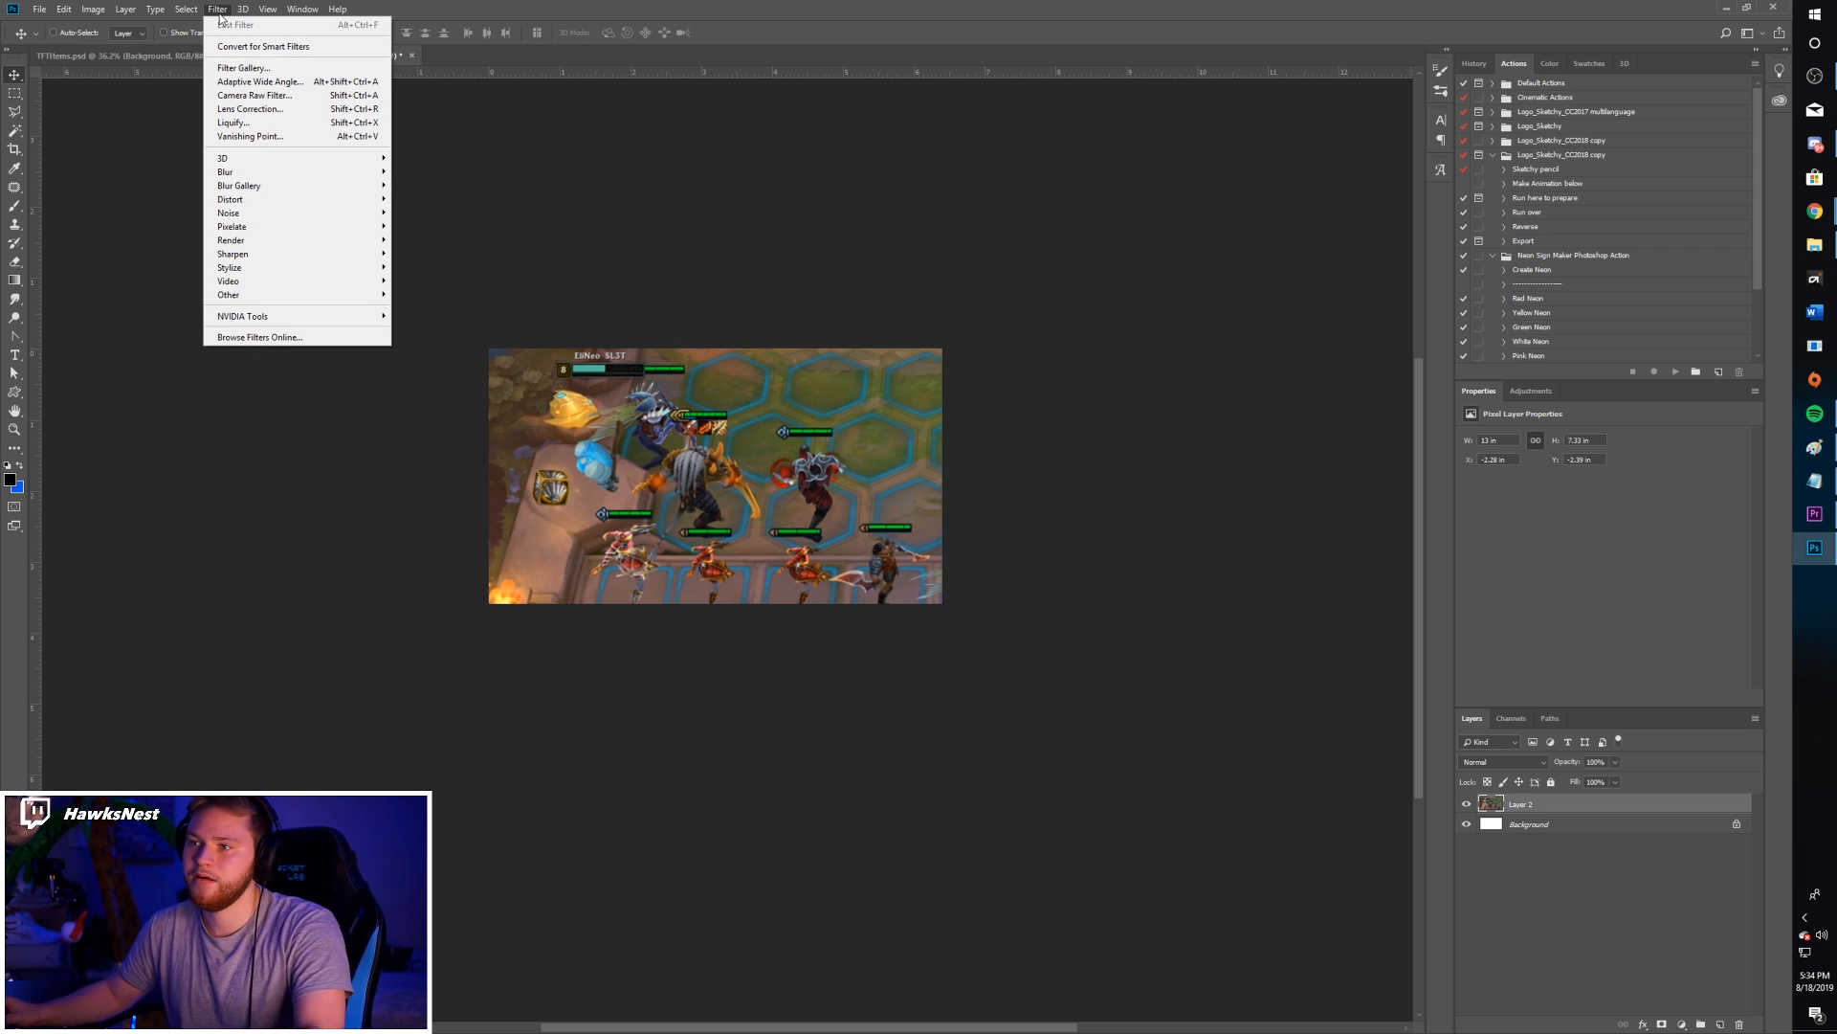
mouse_move(373, 172)
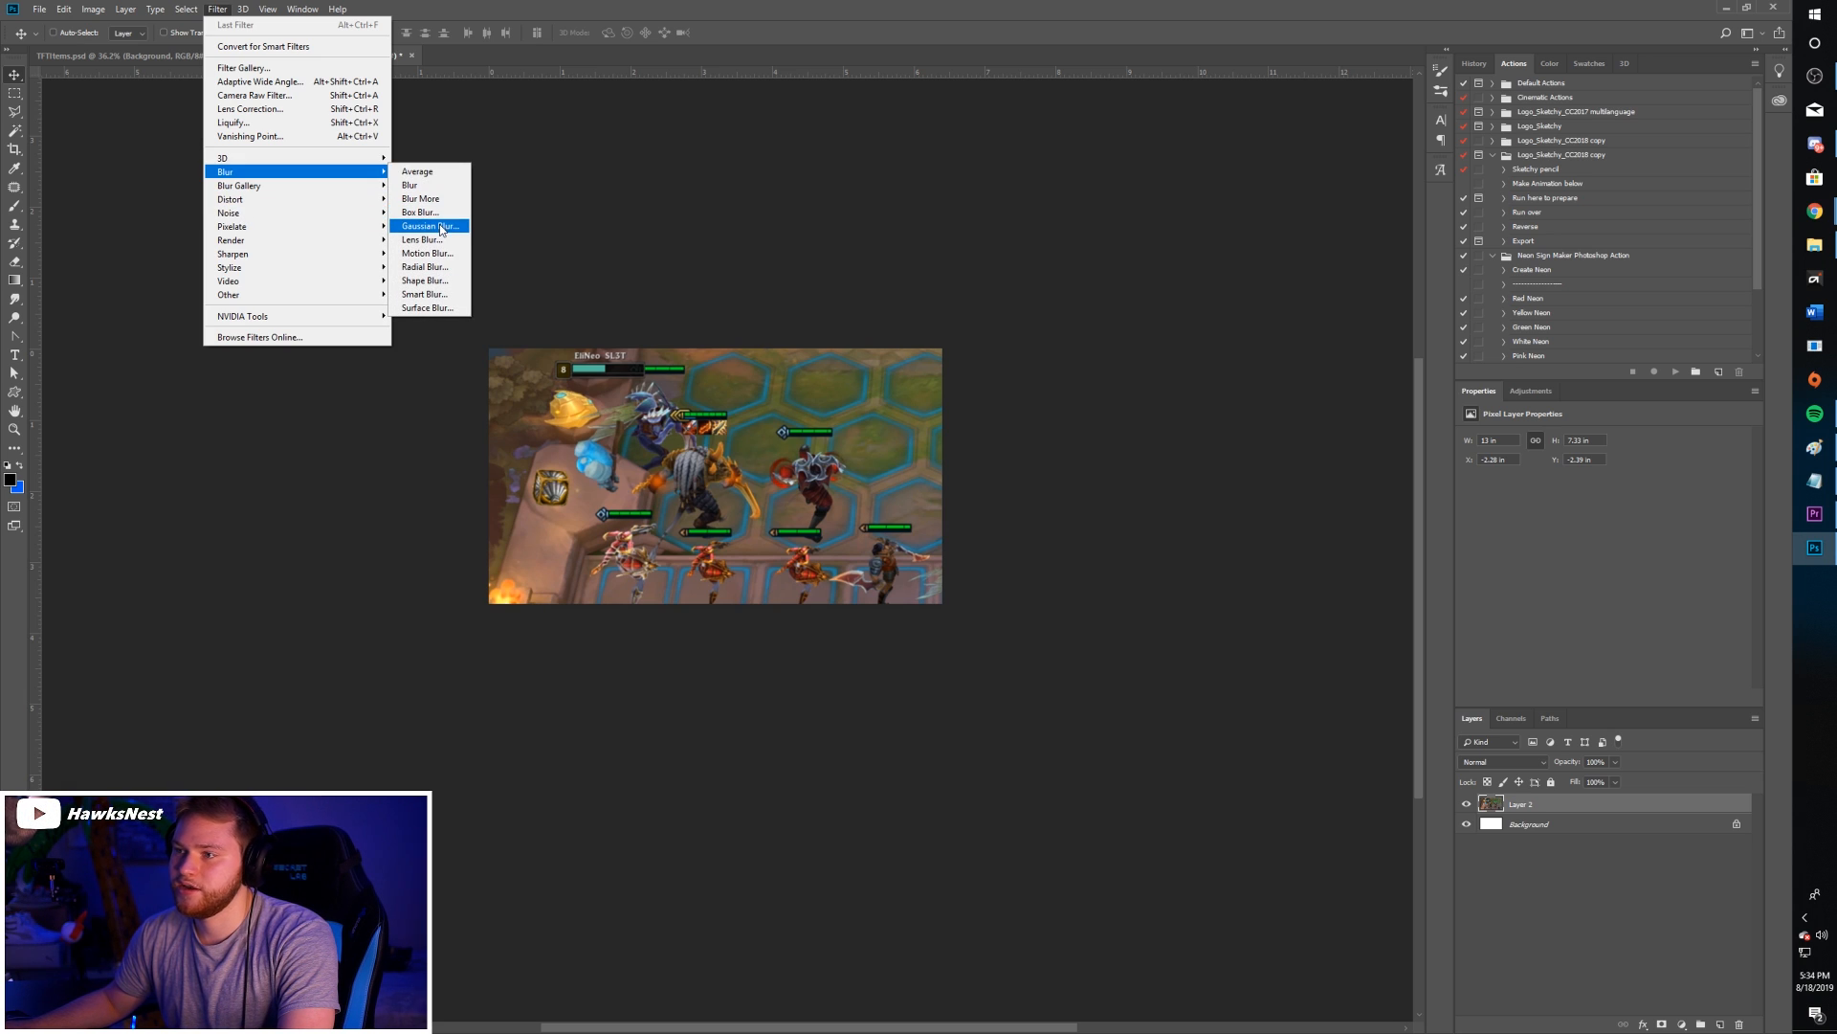
left_click(430, 225)
left_click(1307, 439)
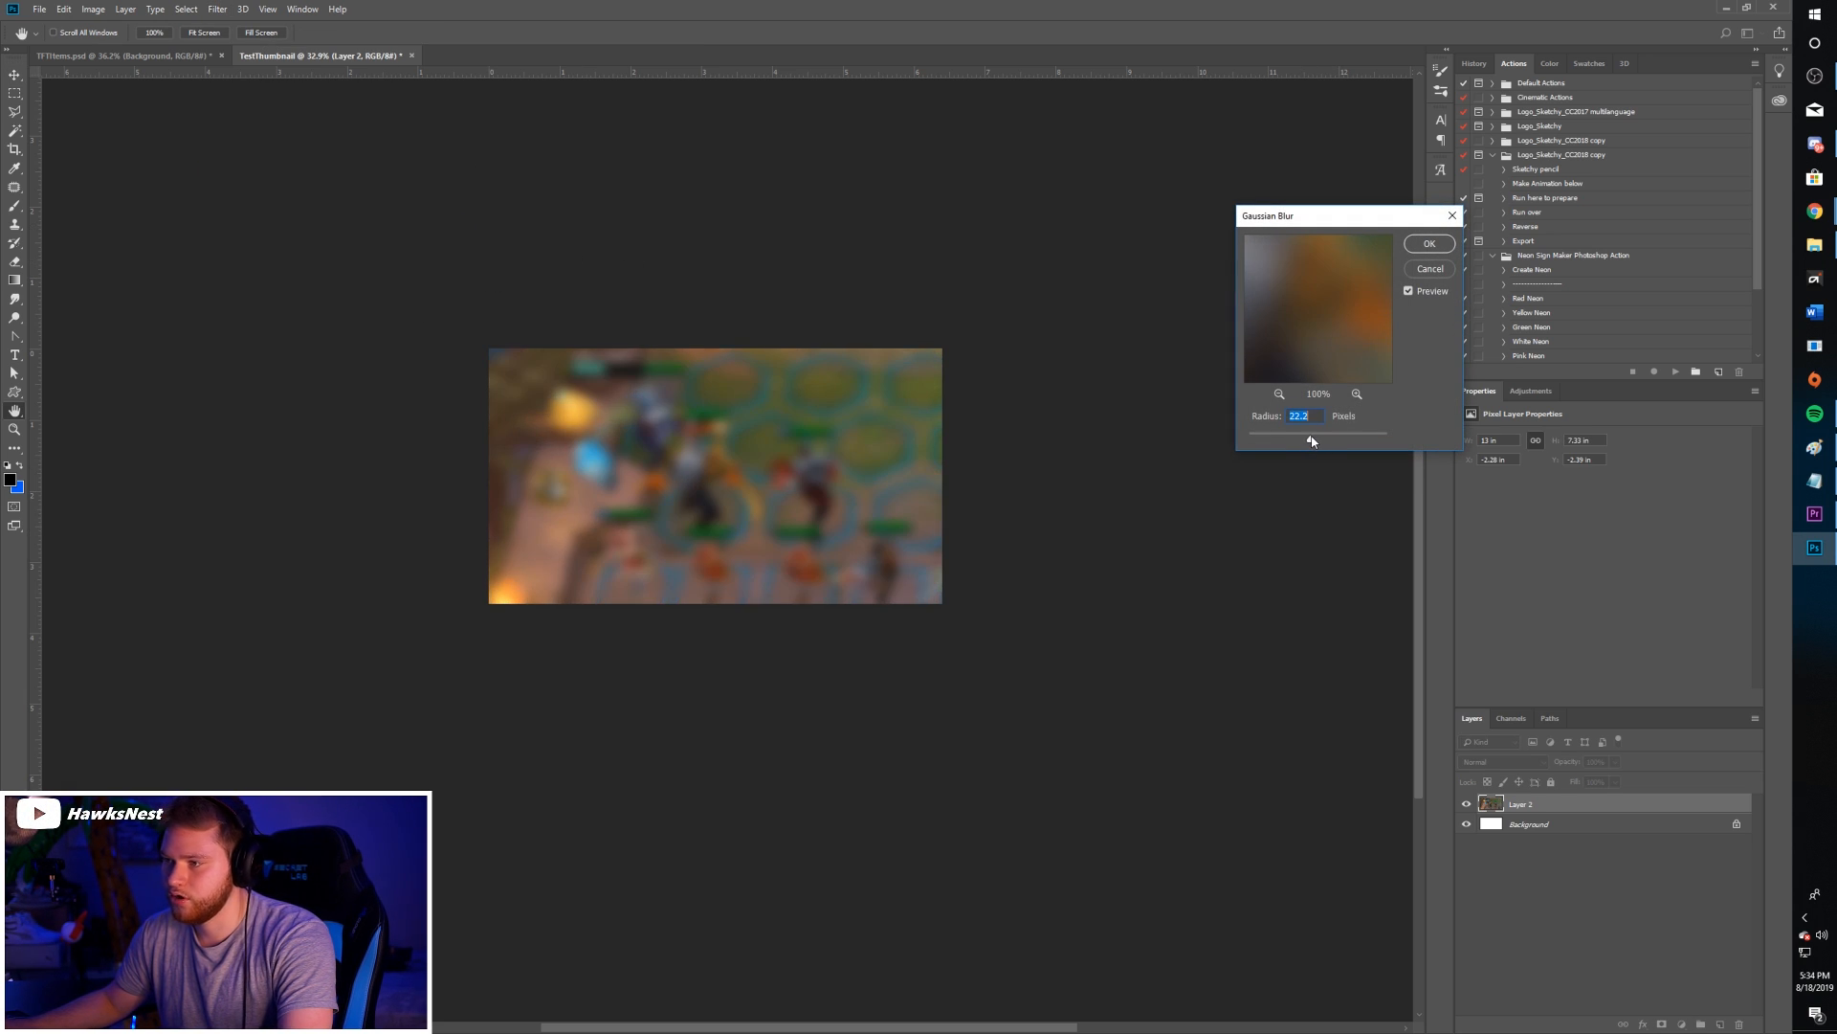
left_click(1429, 269)
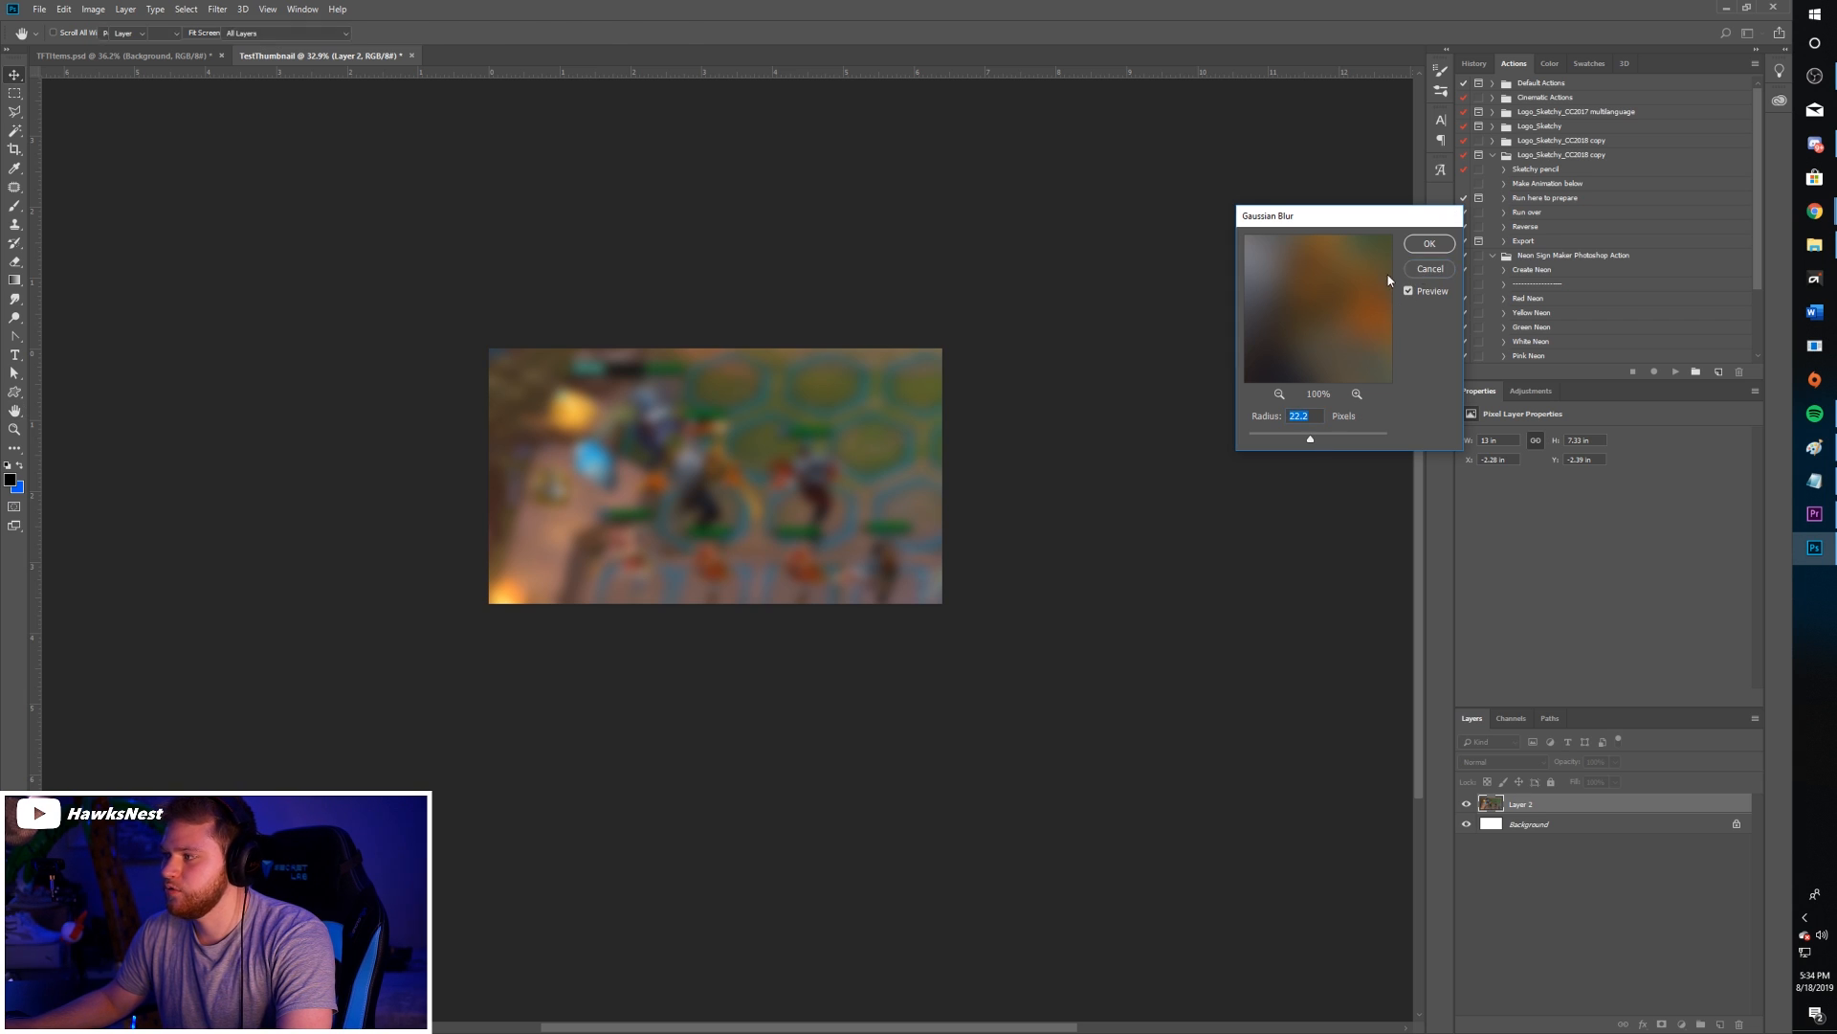
- Try a Radial Blur on the board layer with amount 15, Zoom method and Best quality, and undo it
left_click(218, 9)
mouse_move(256, 173)
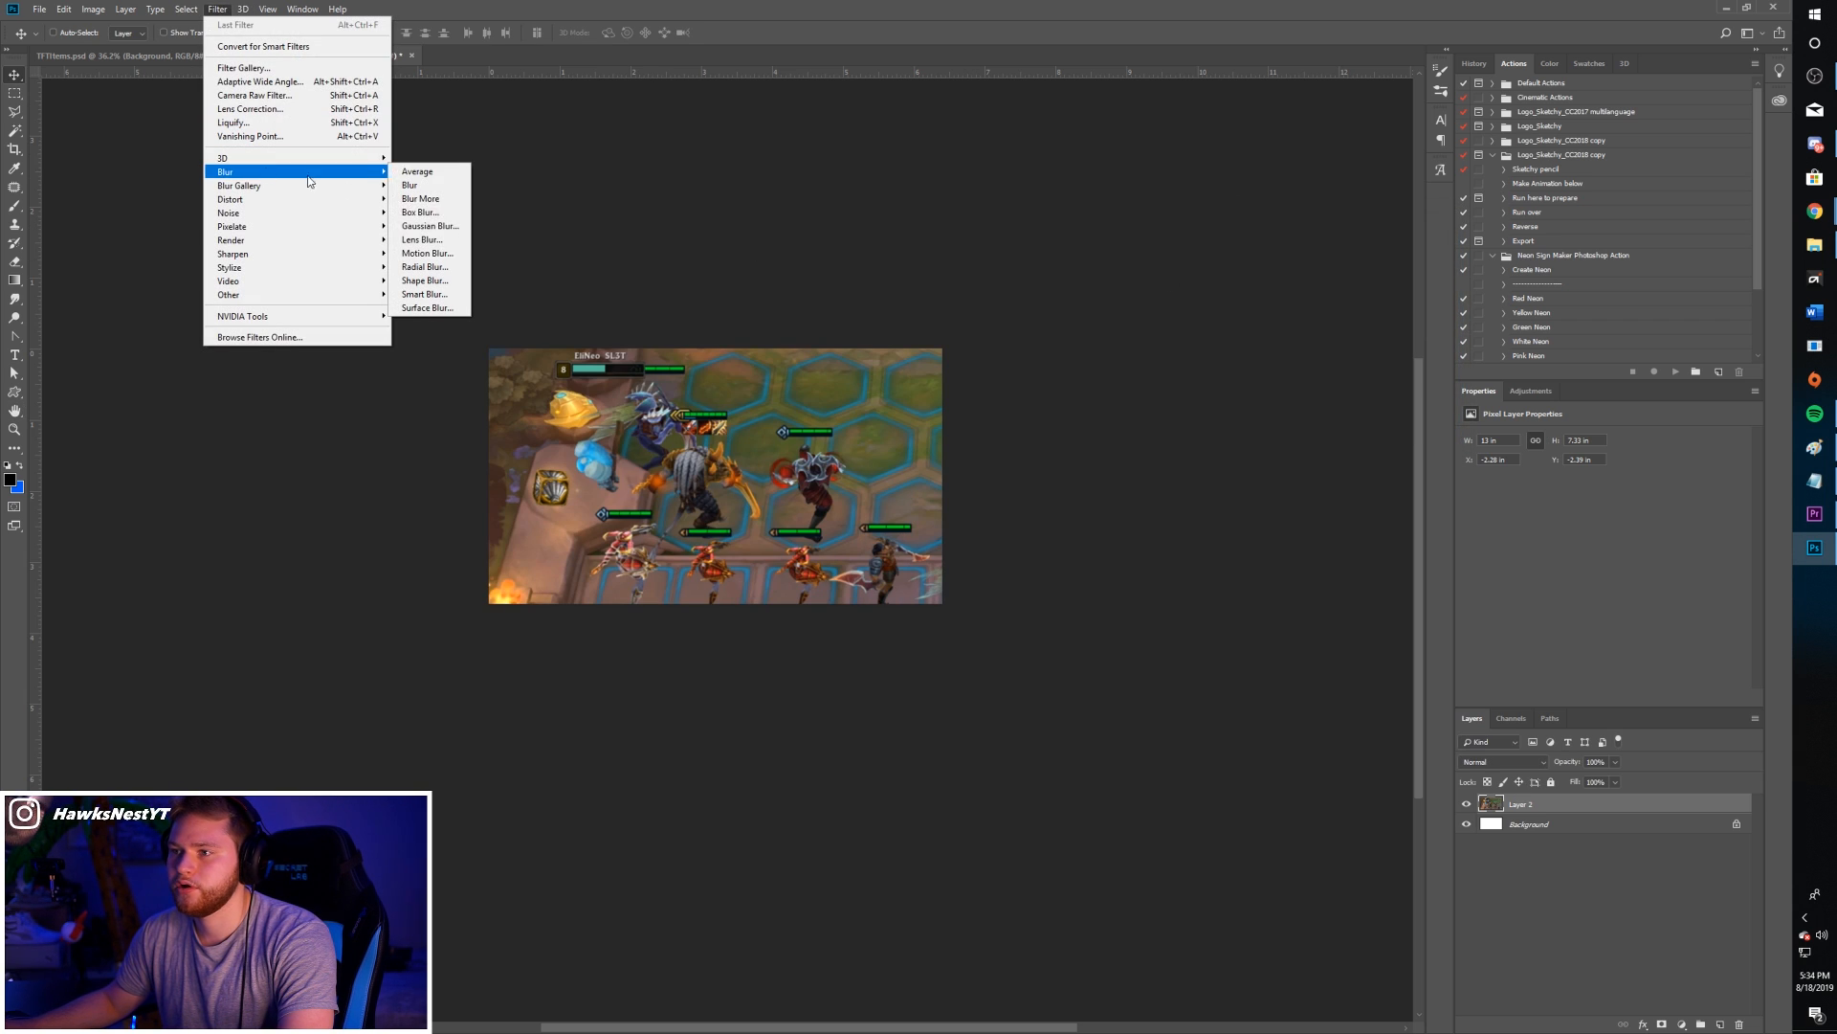
left_click(445, 268)
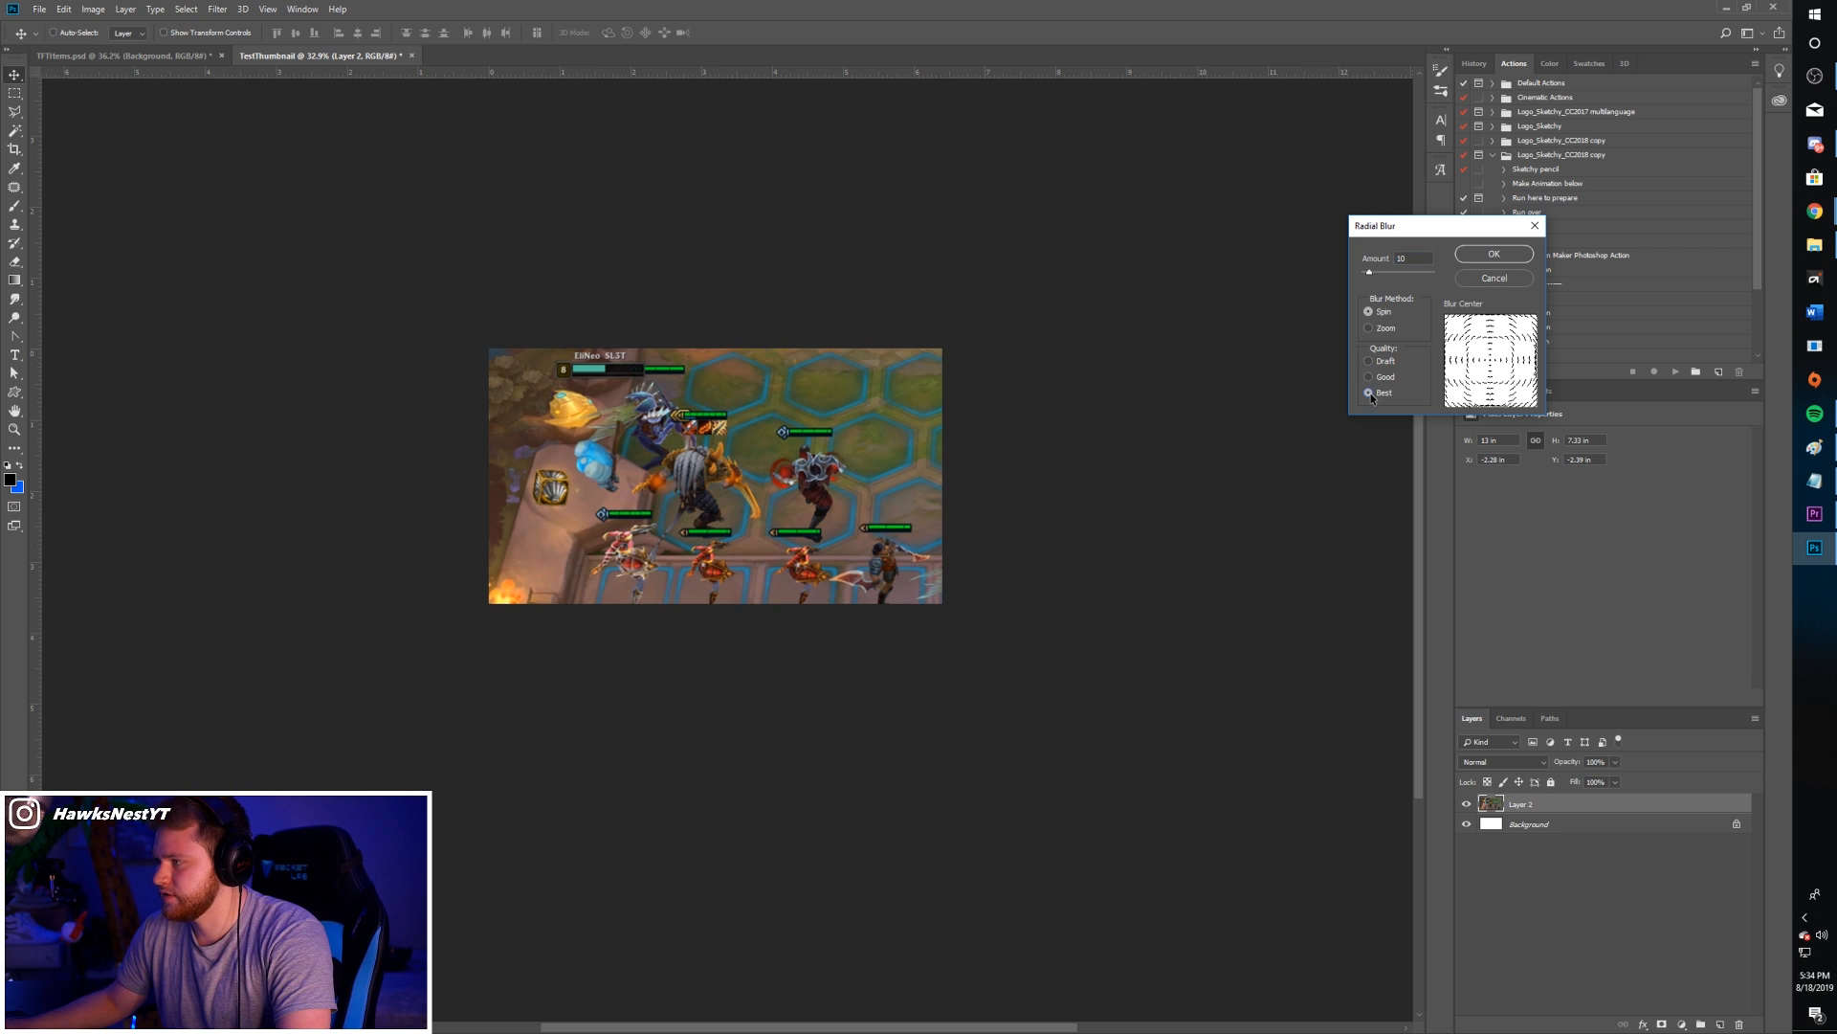
left_click(1368, 328)
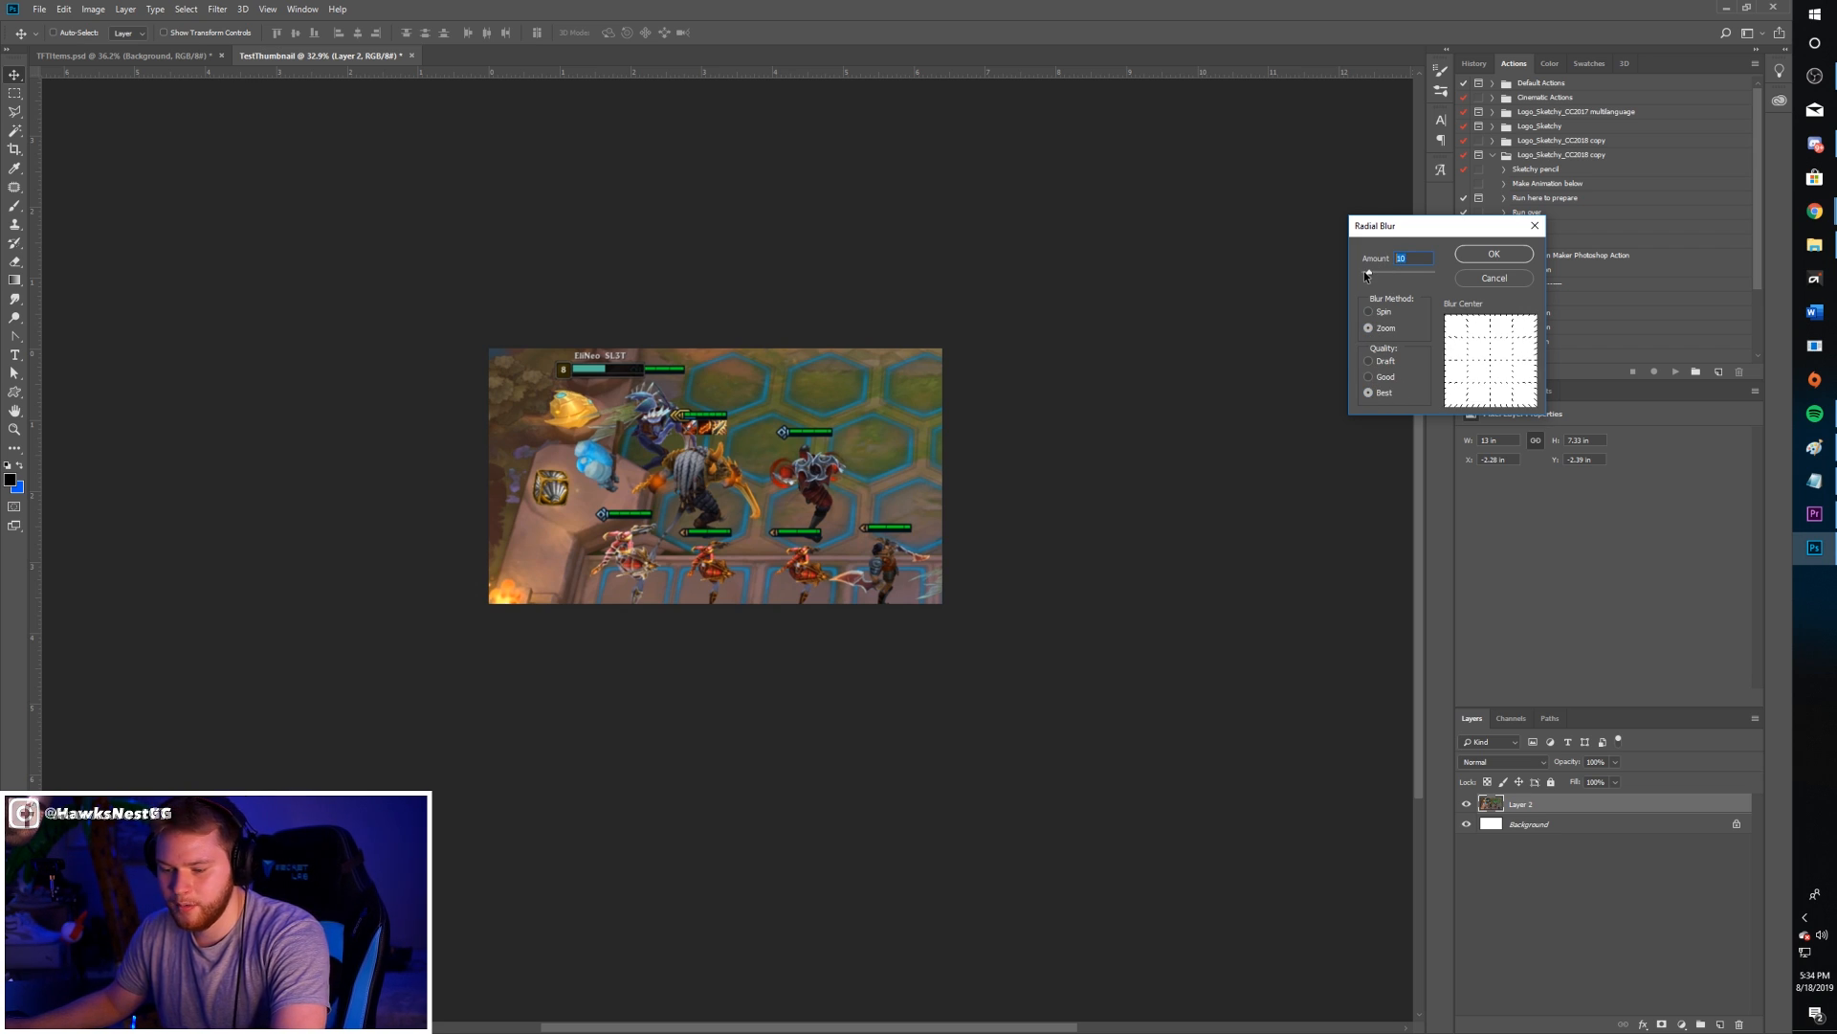
type("15")
left_click(1486, 256)
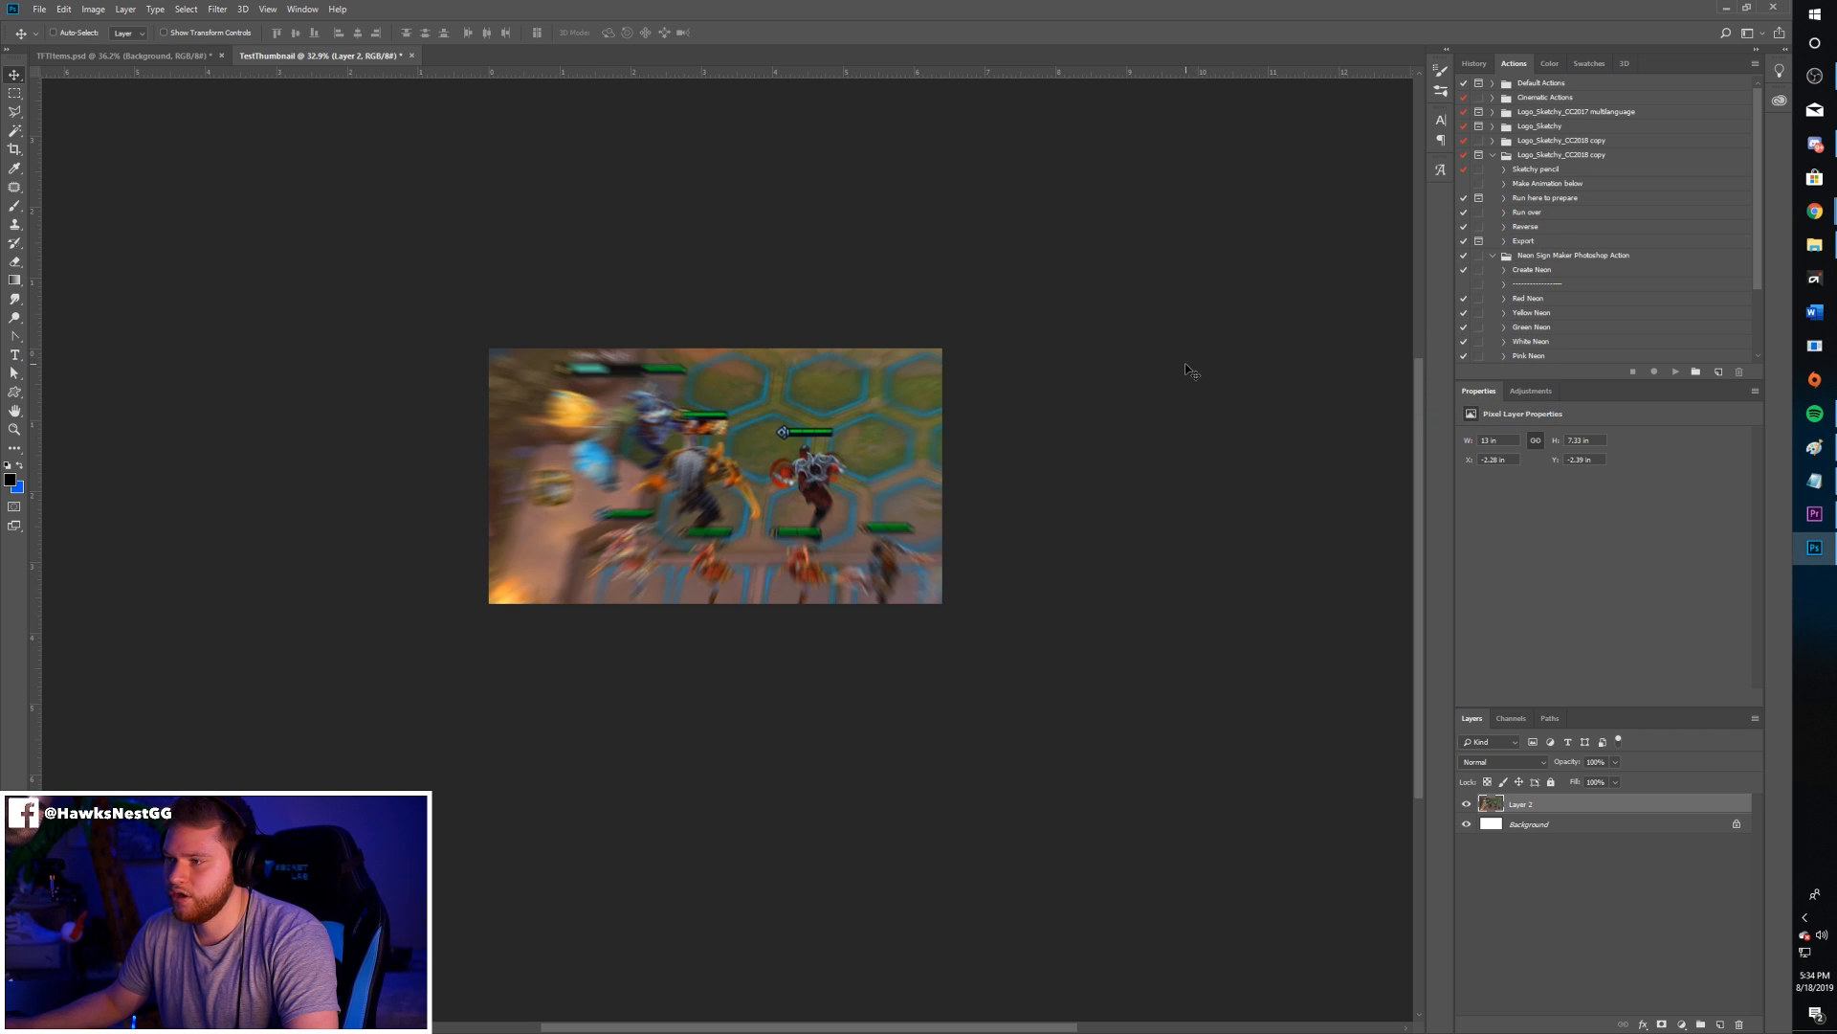
key("z")
left_click(783, 435)
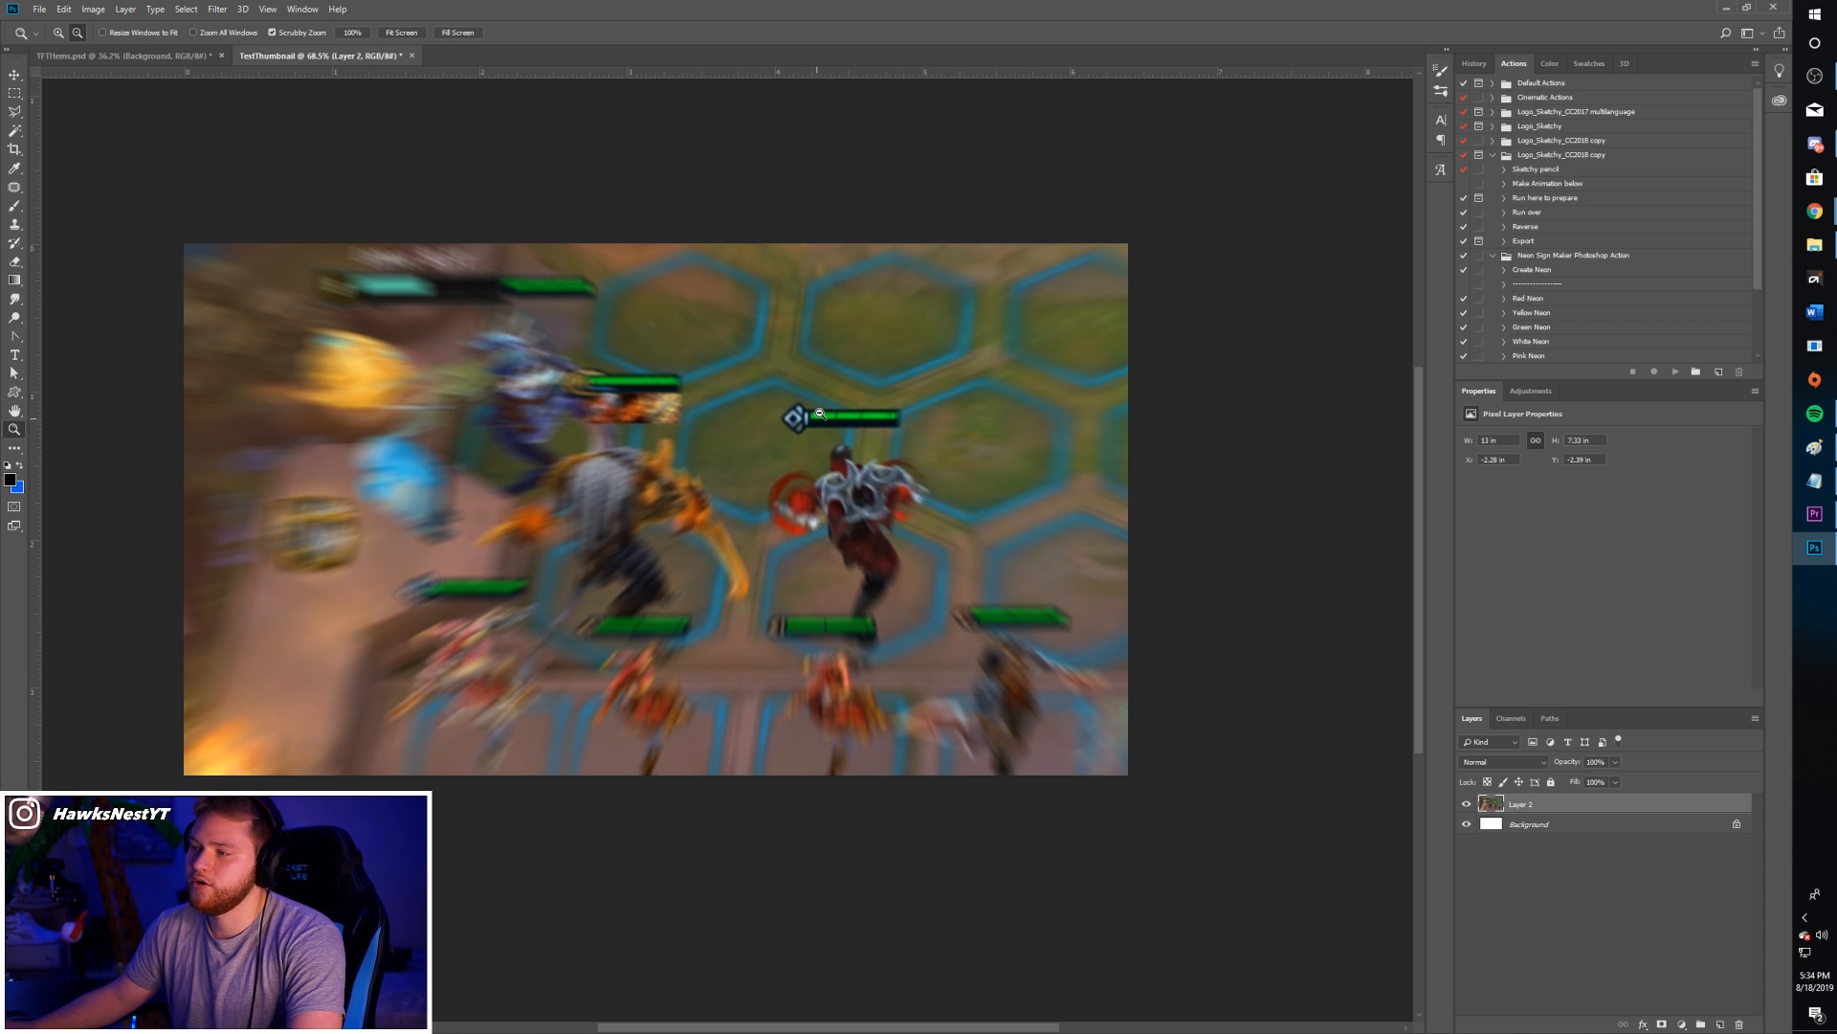
key("ctrl+z")
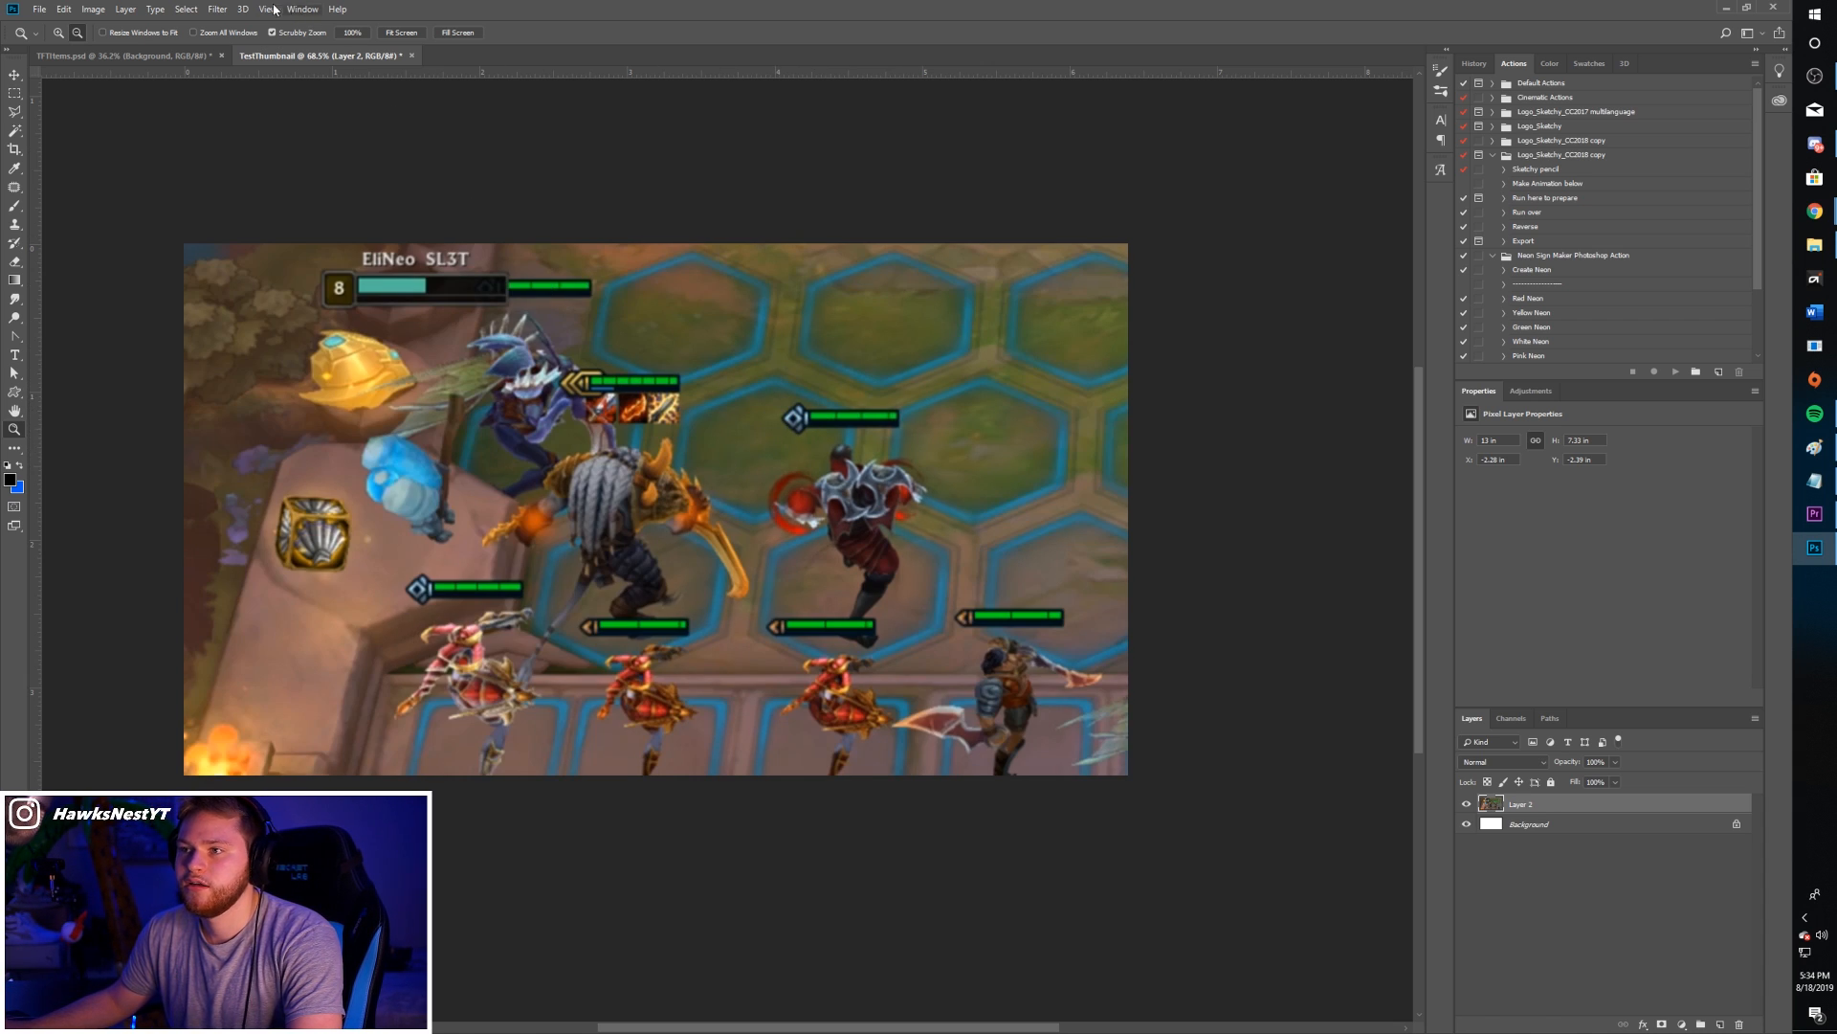
- Apply a Zoom Radial Blur of 15 at Best quality to the board layer, with the blur center shifted slightly left
left_click(217, 8)
mouse_move(335, 172)
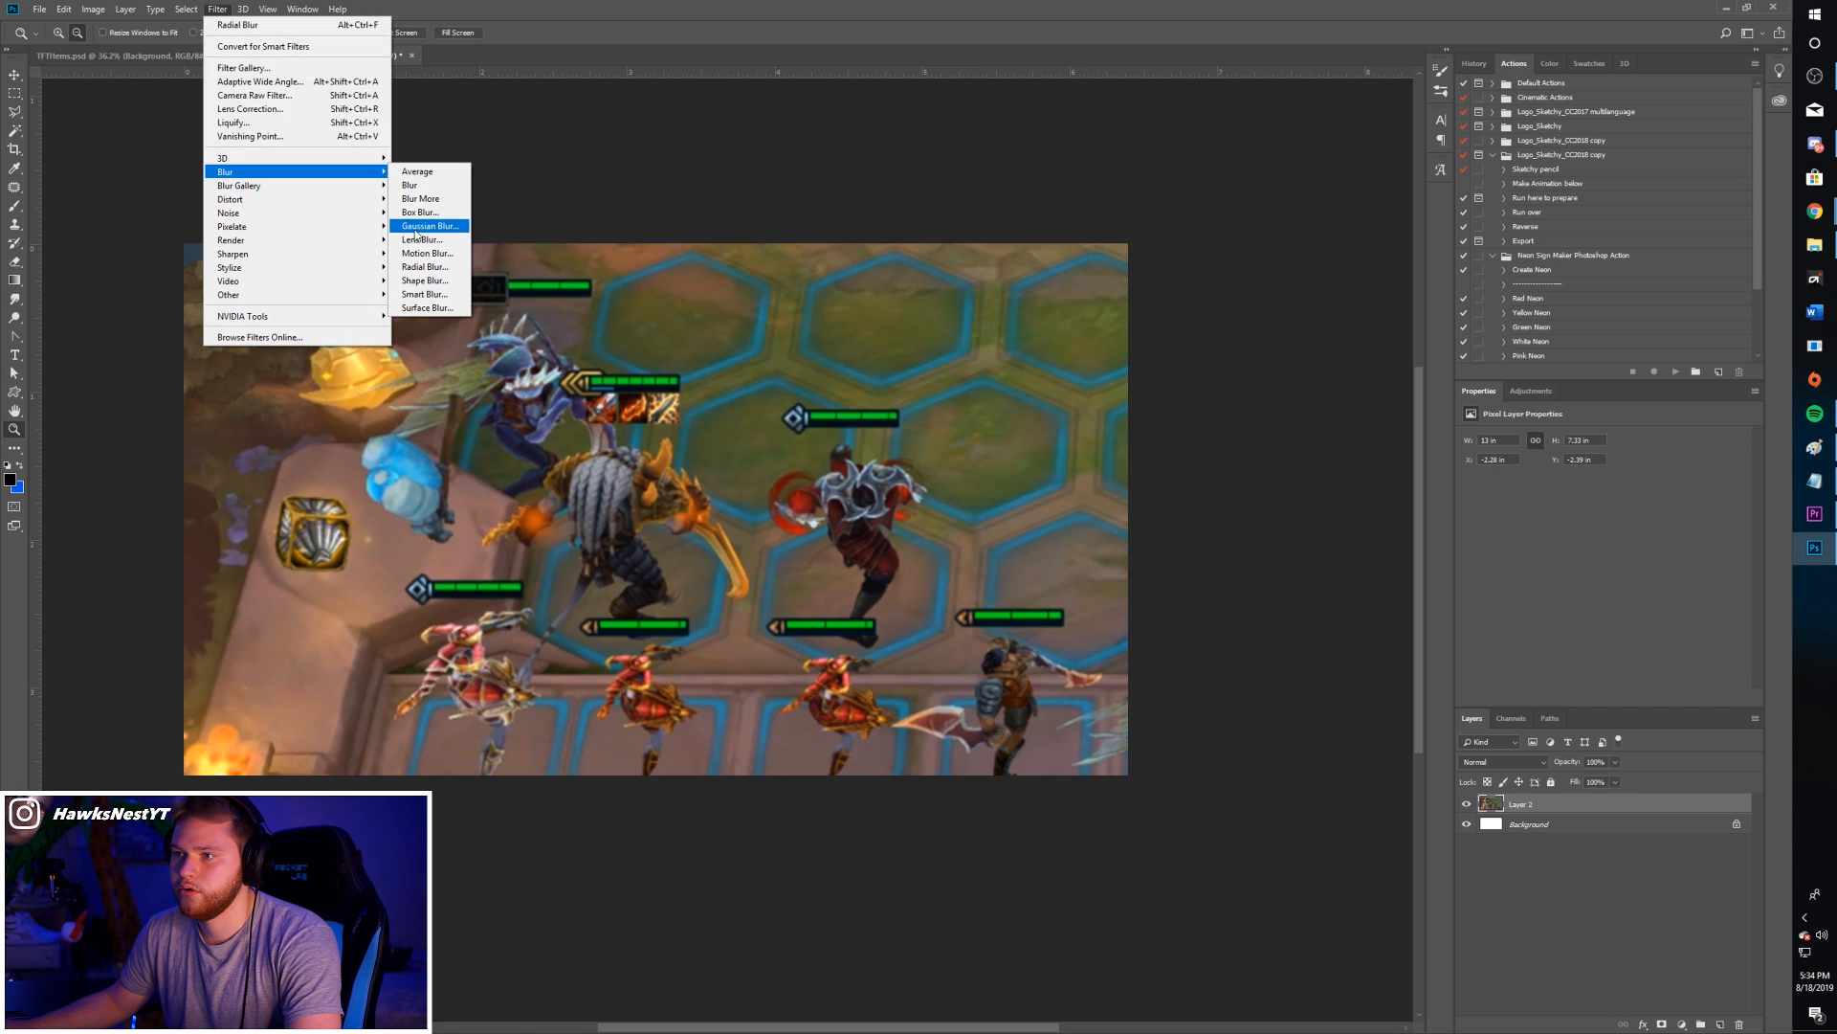
left_click(425, 267)
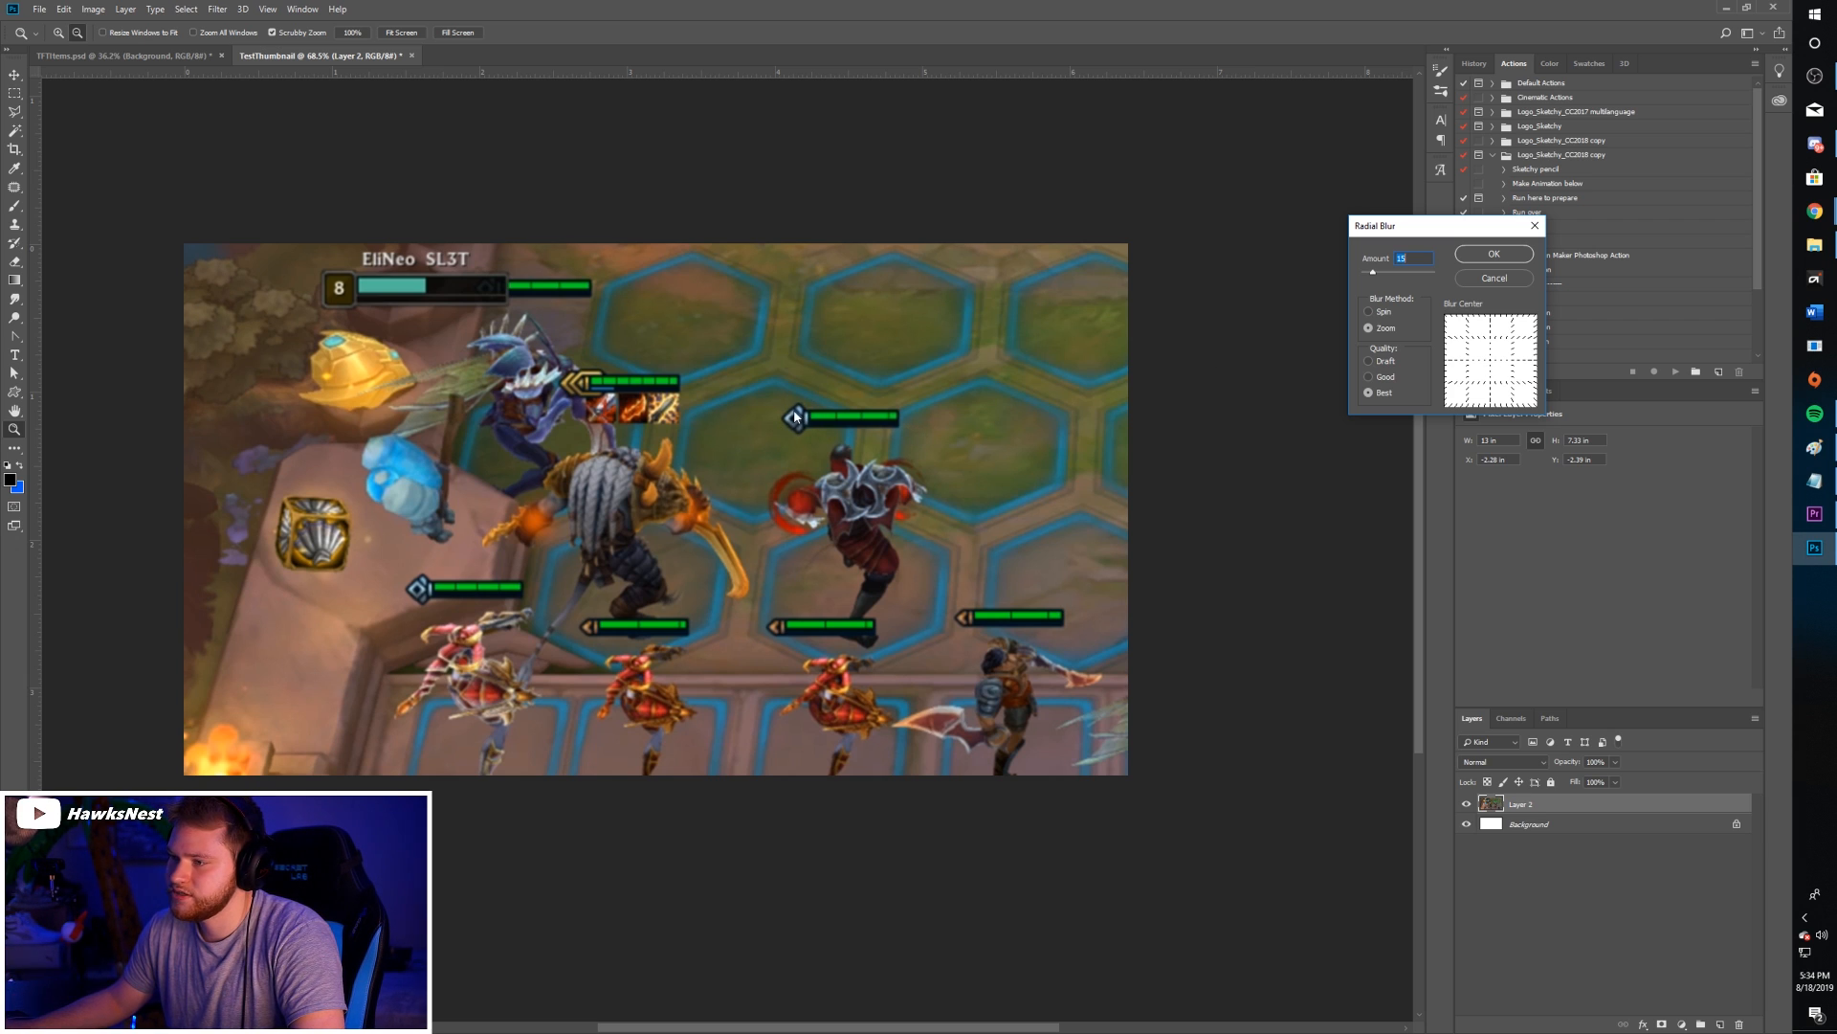
left_click_drag(1491, 367, 1481, 370)
left_click(1489, 255)
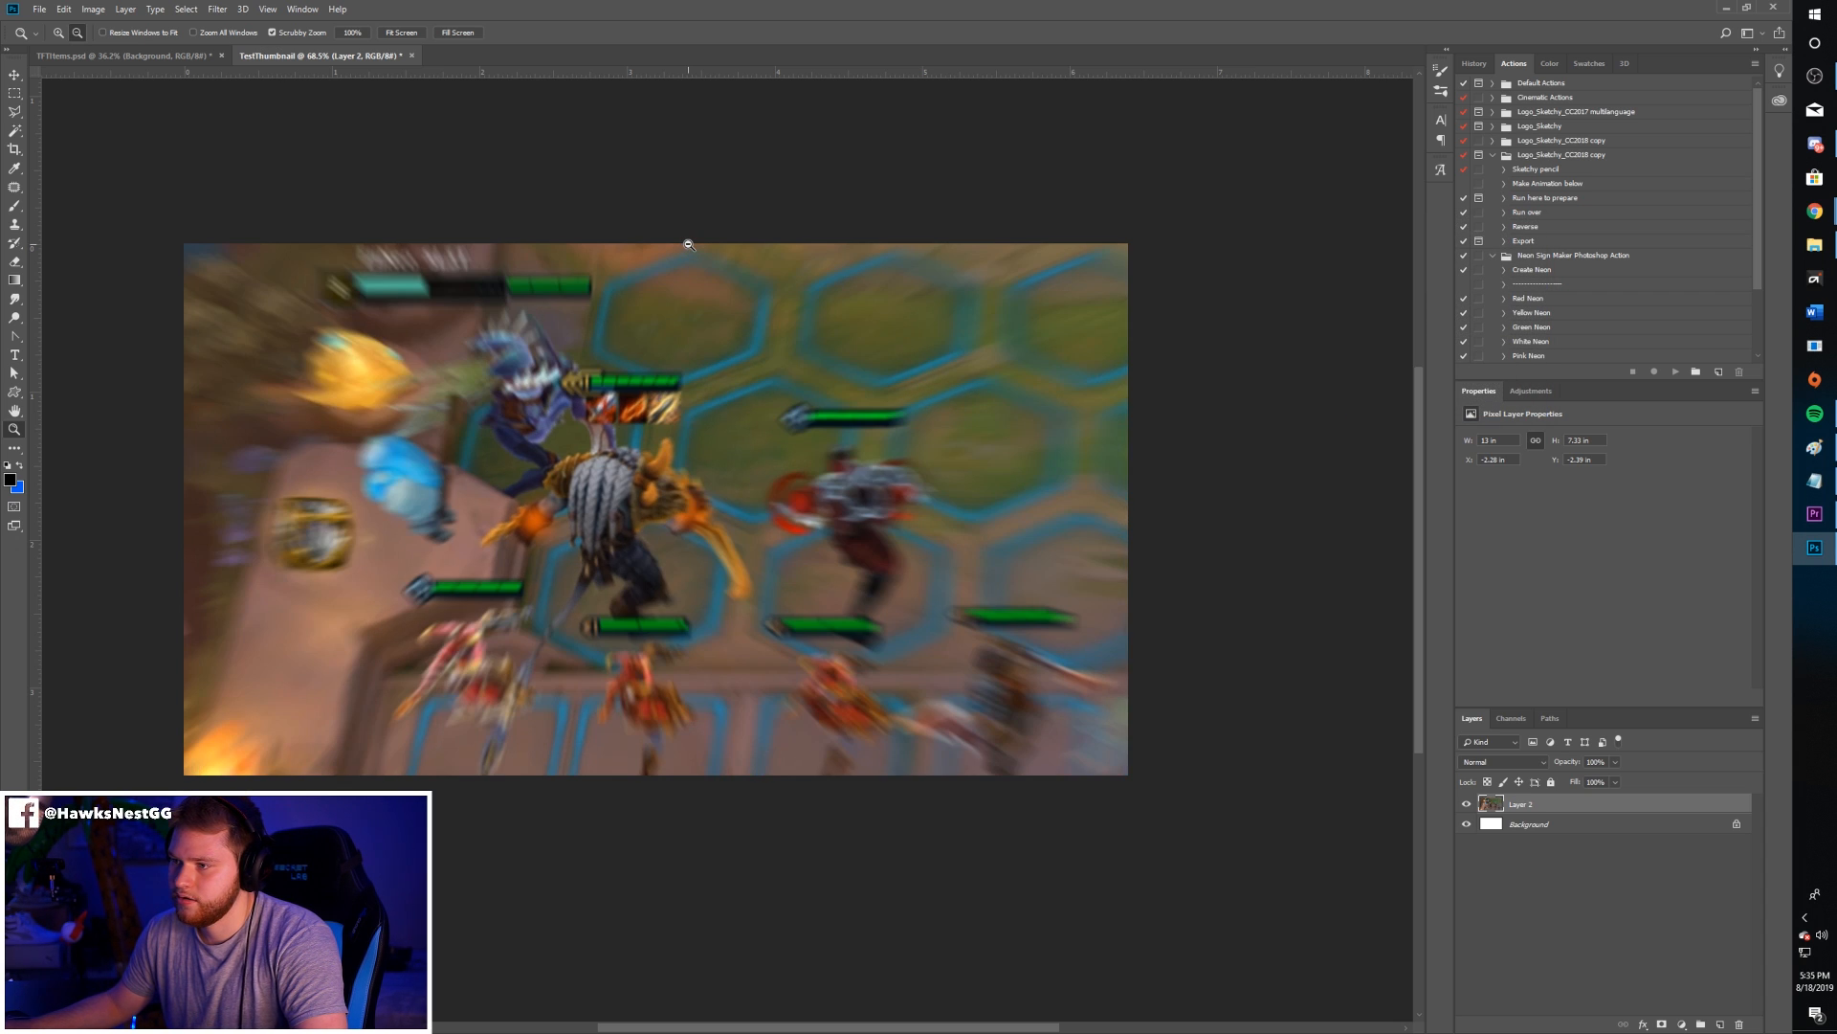
- Repeat the same Radial Blur on the board layer to strengthen the effect
mouse_move(610, 439)
left_mouse_down()
mouse_move(443, 448)
mouse_move(605, 419)
left_mouse_up()
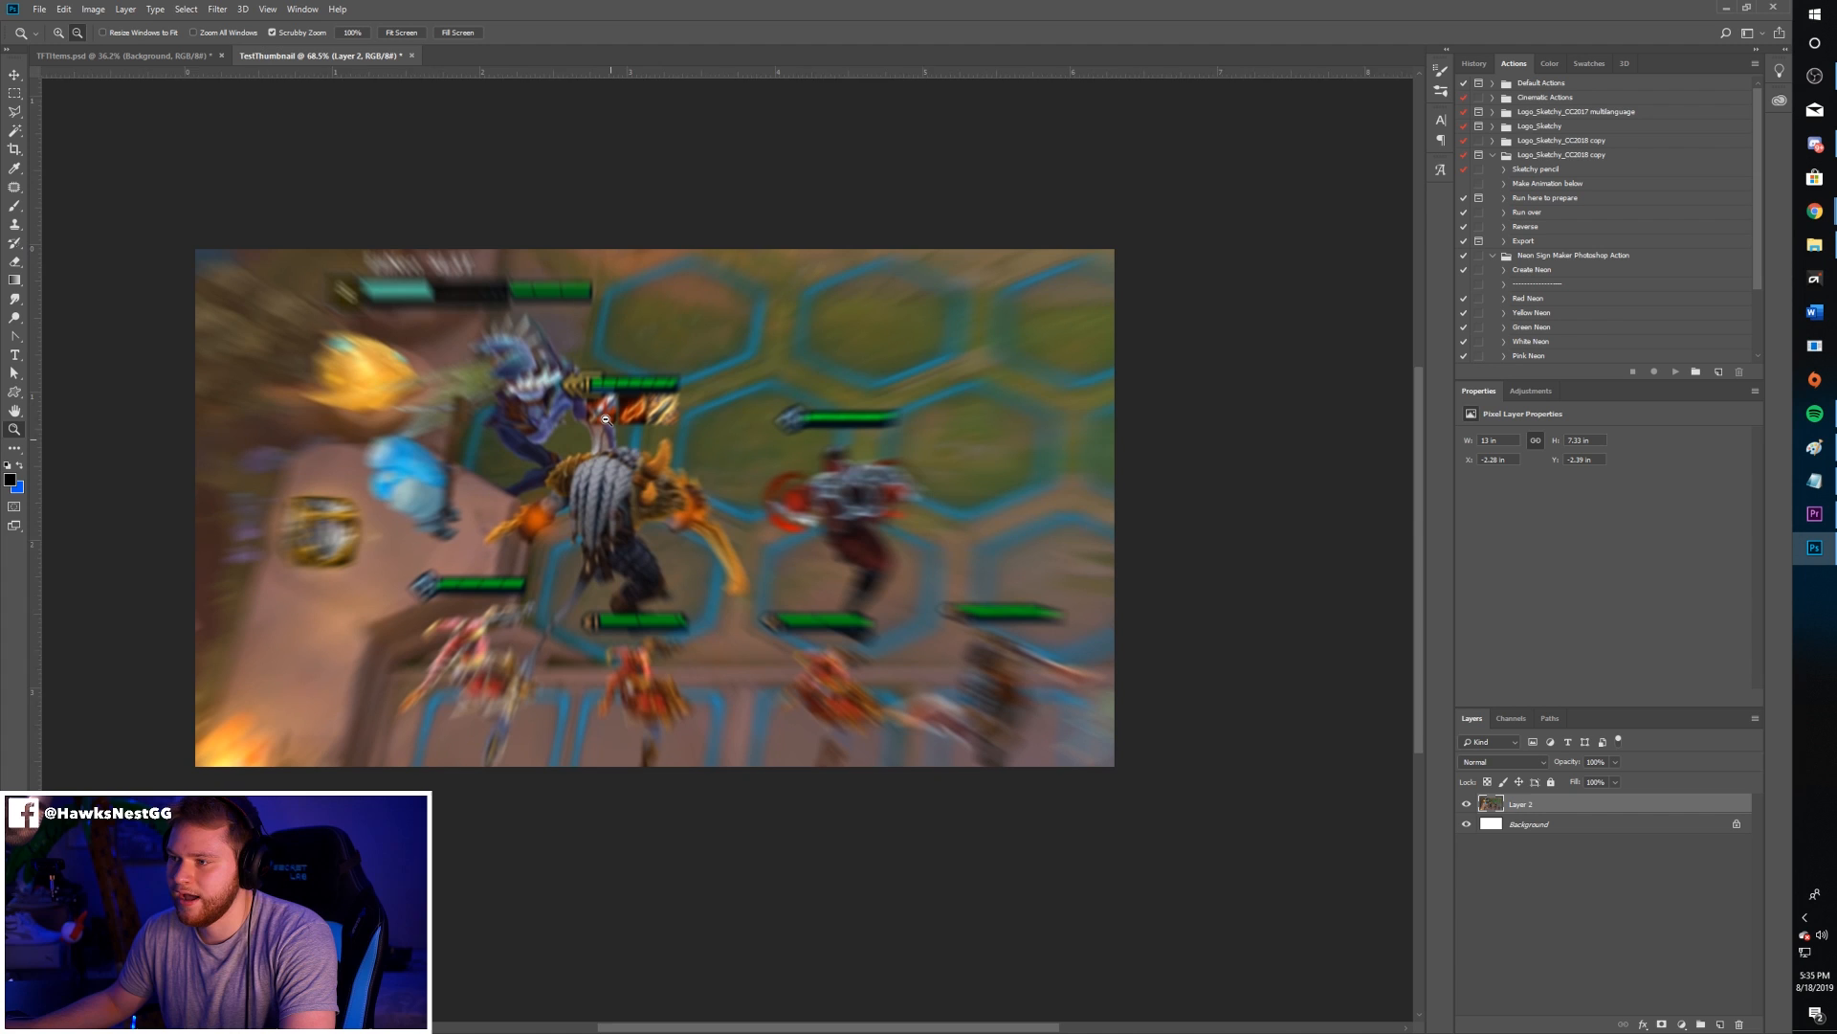
left_click(218, 10)
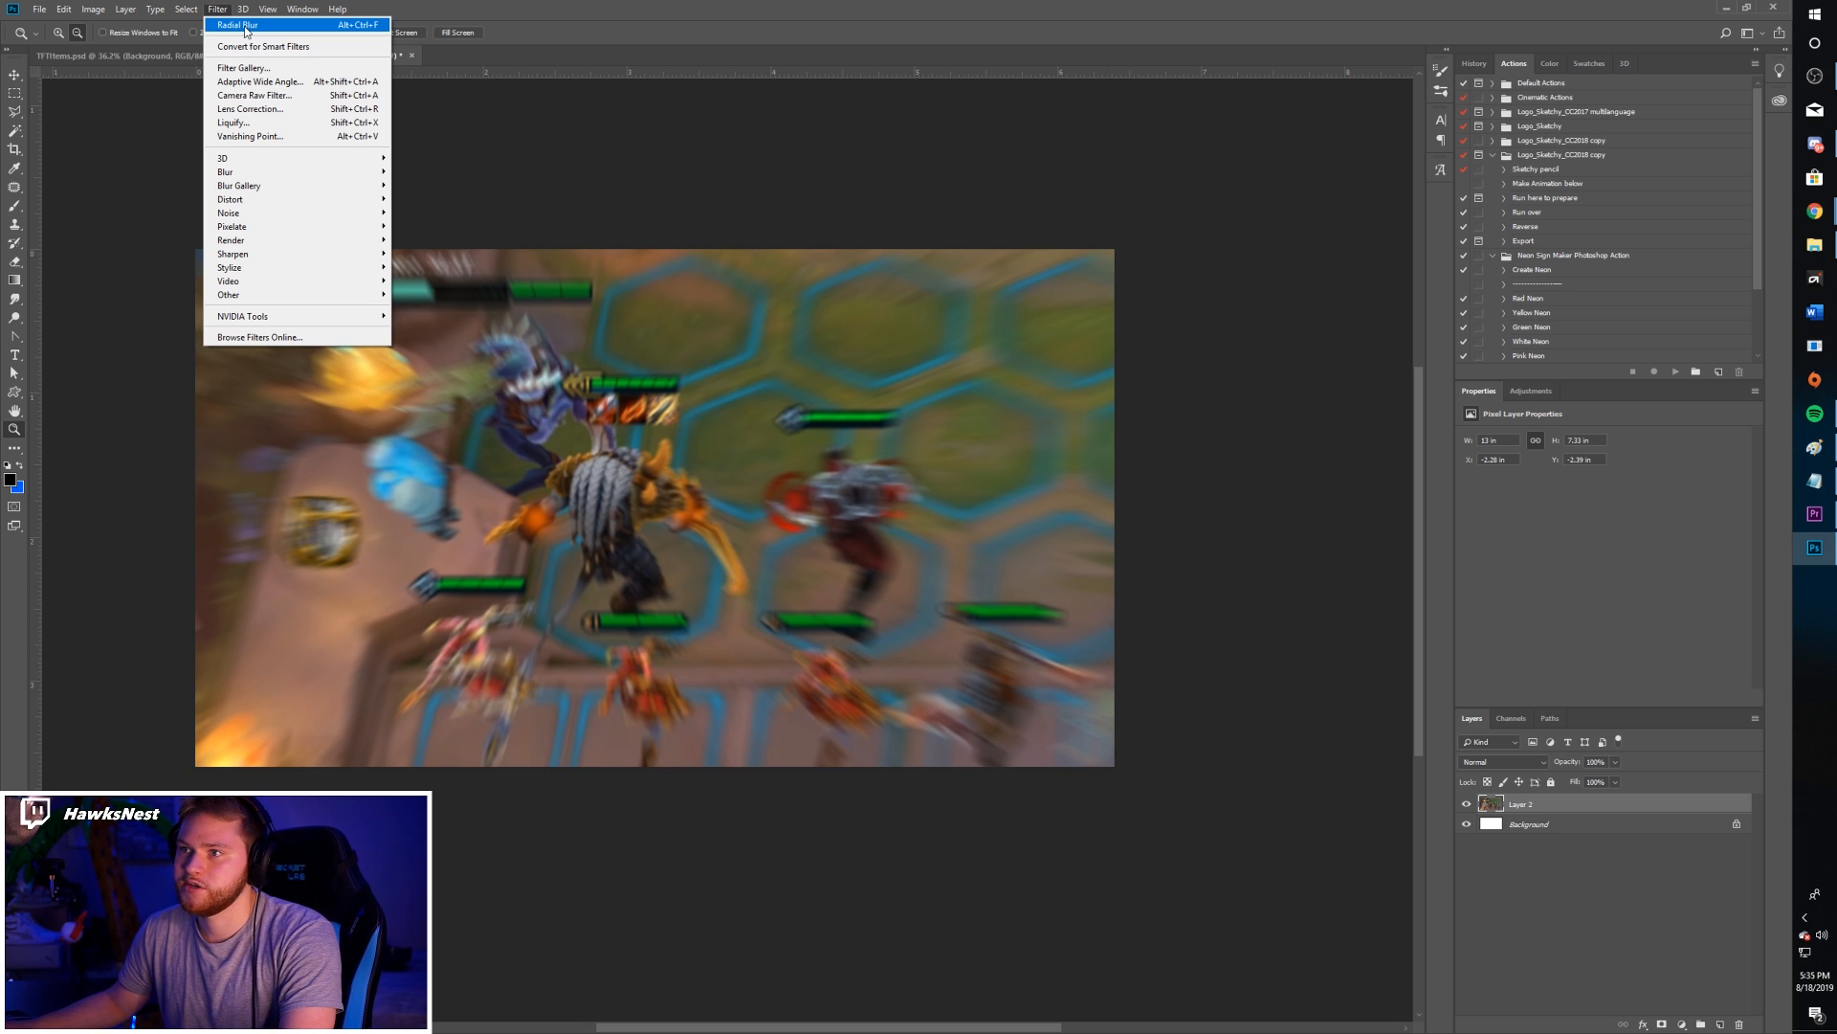
left_click(245, 27)
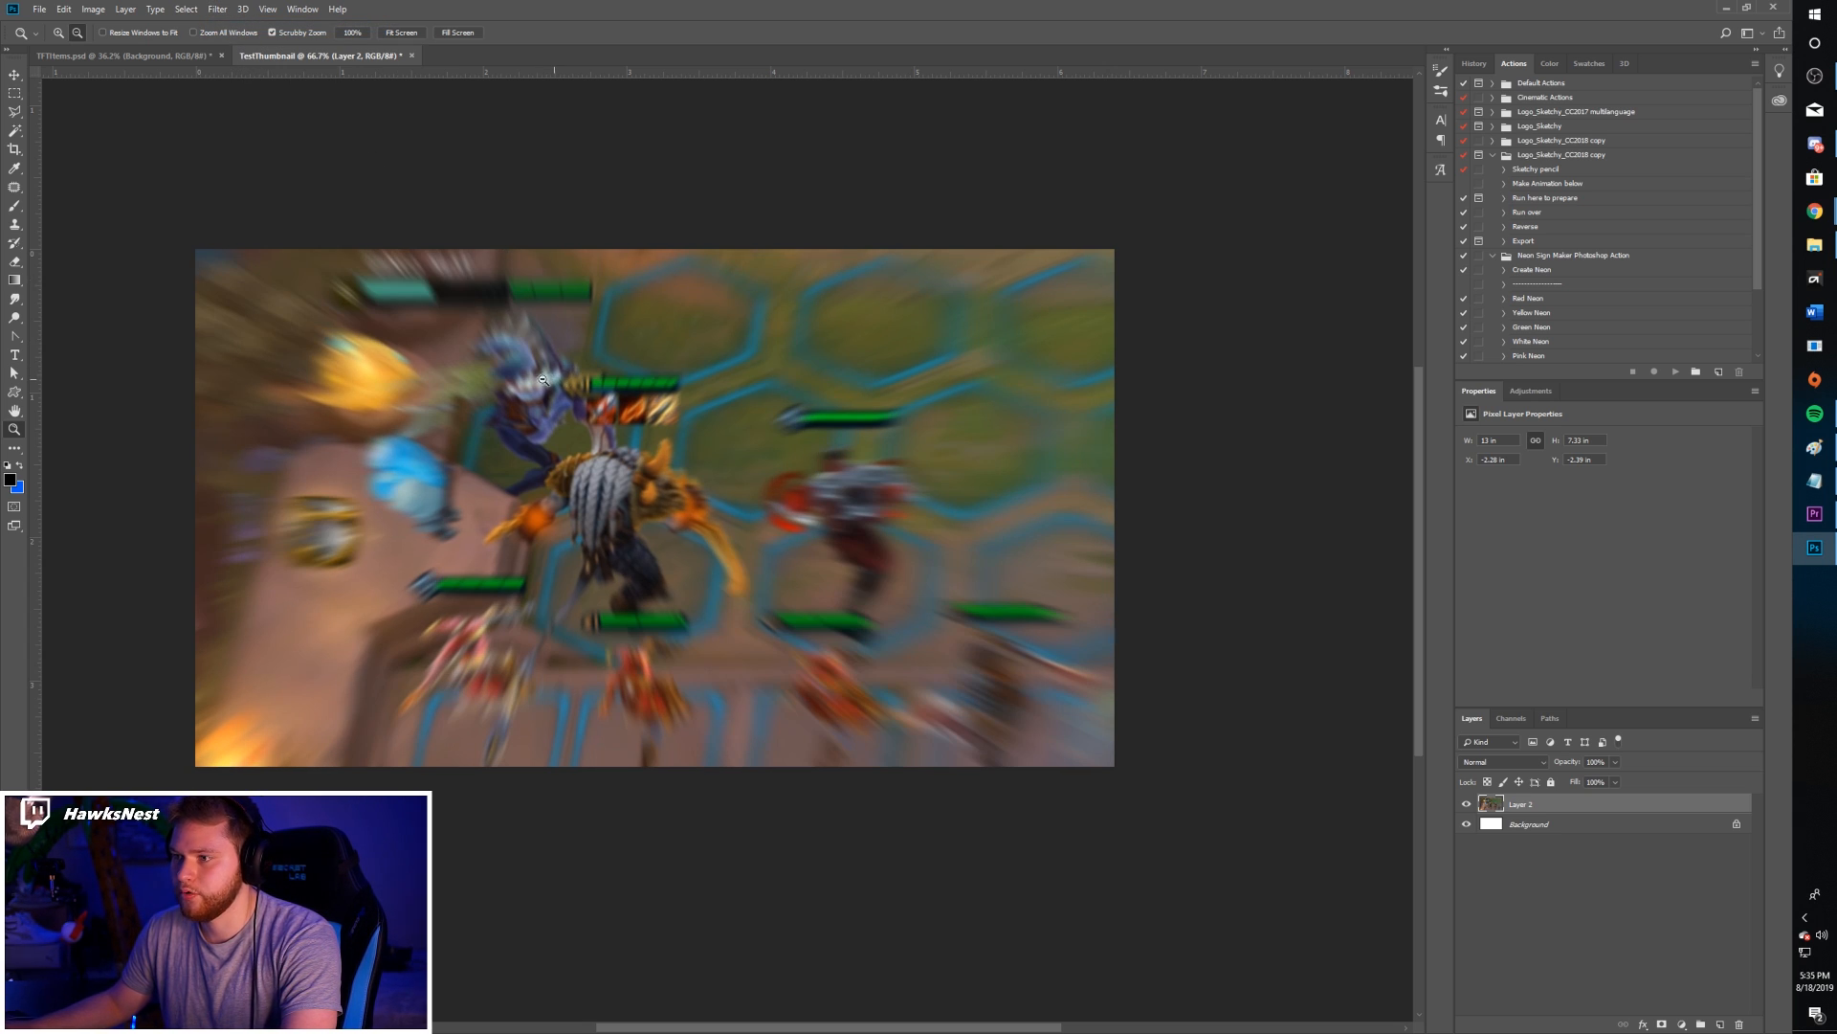
- Move the blurred board layer about 0.7 in to the left so its sharp focal unit sits left of the canvas center
mouse_move(543, 380)
left_mouse_down()
mouse_move(451, 398)
mouse_move(541, 362)
left_mouse_up()
key("v")
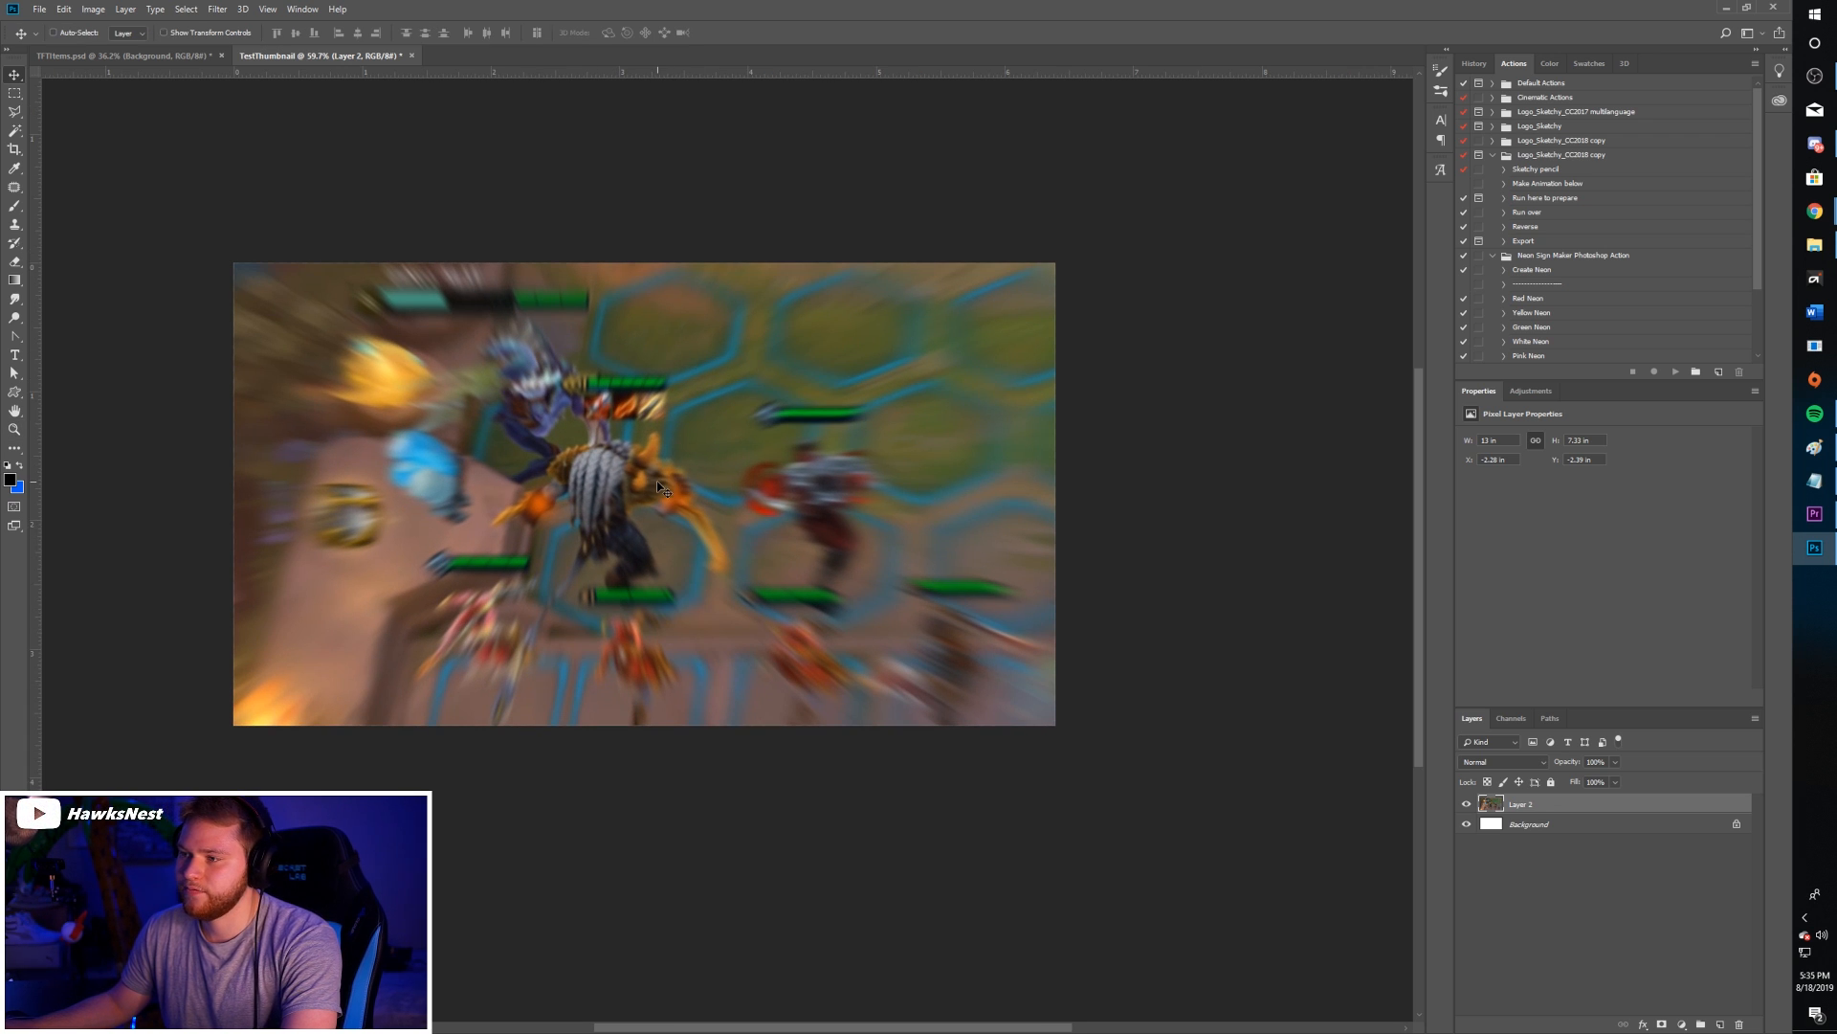
left_click_drag(658, 488, 457, 403)
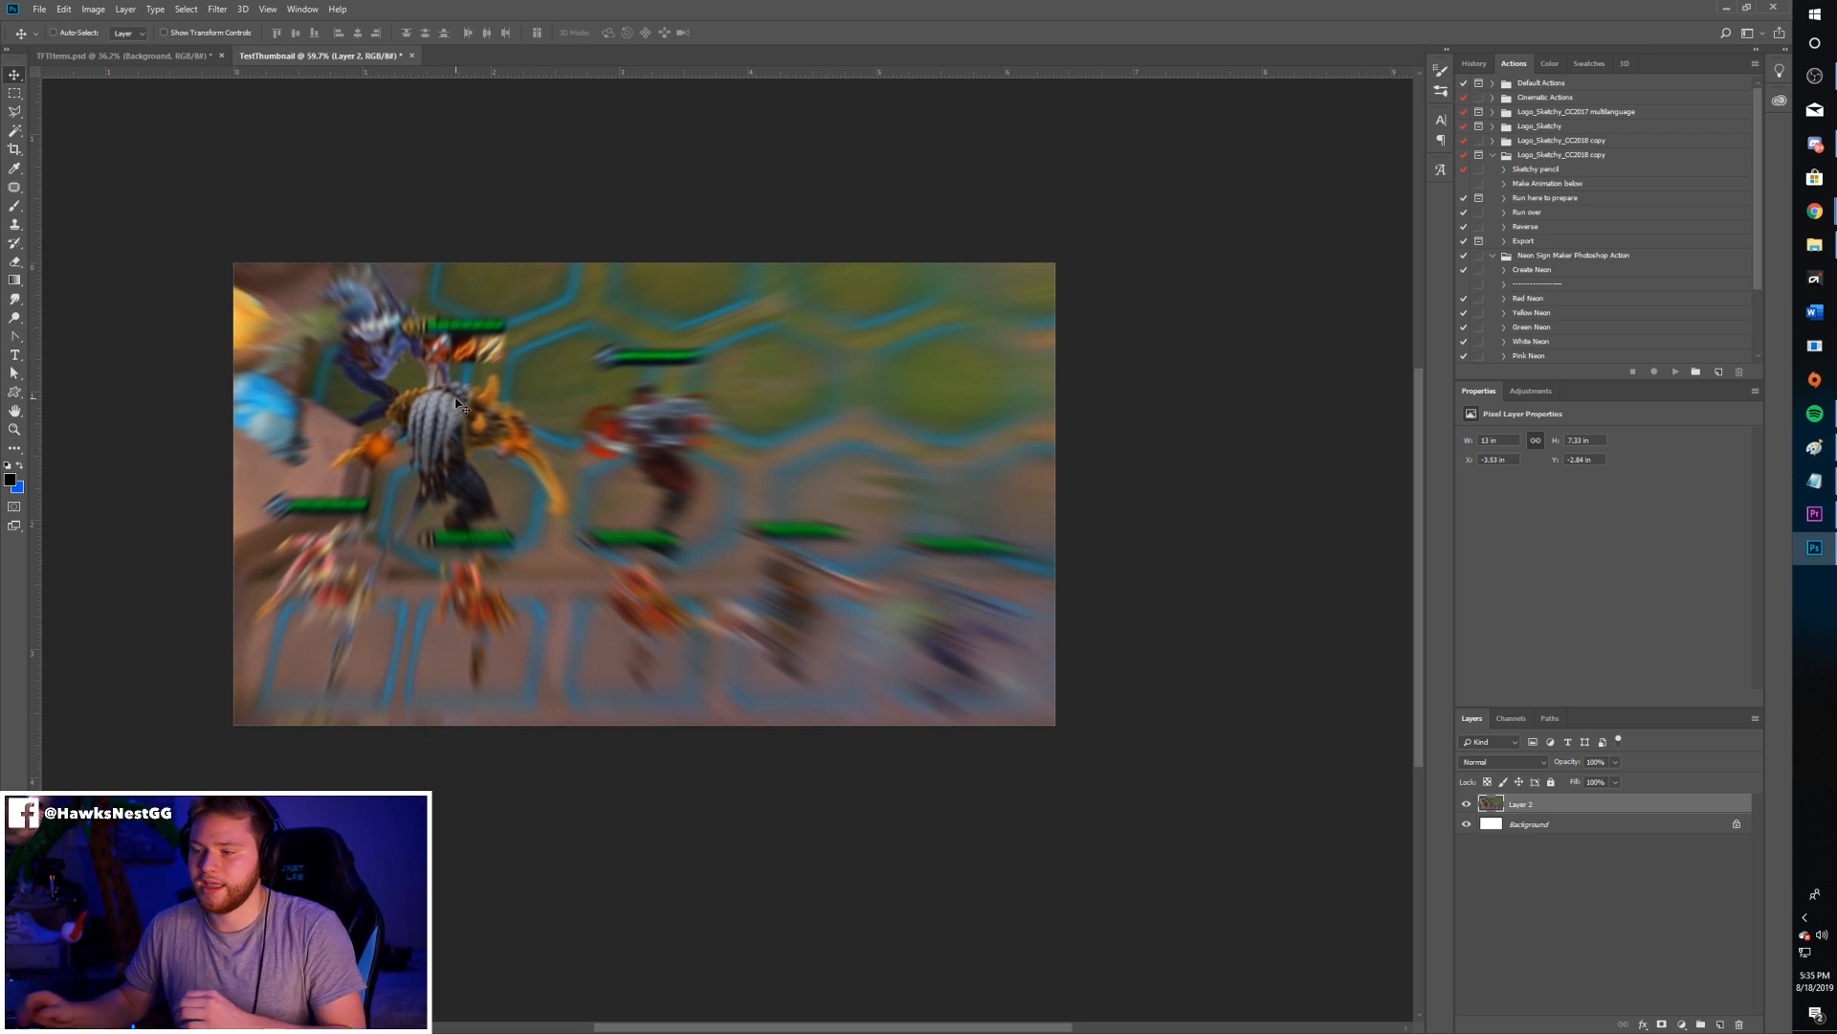
left_click_drag(458, 403, 519, 462)
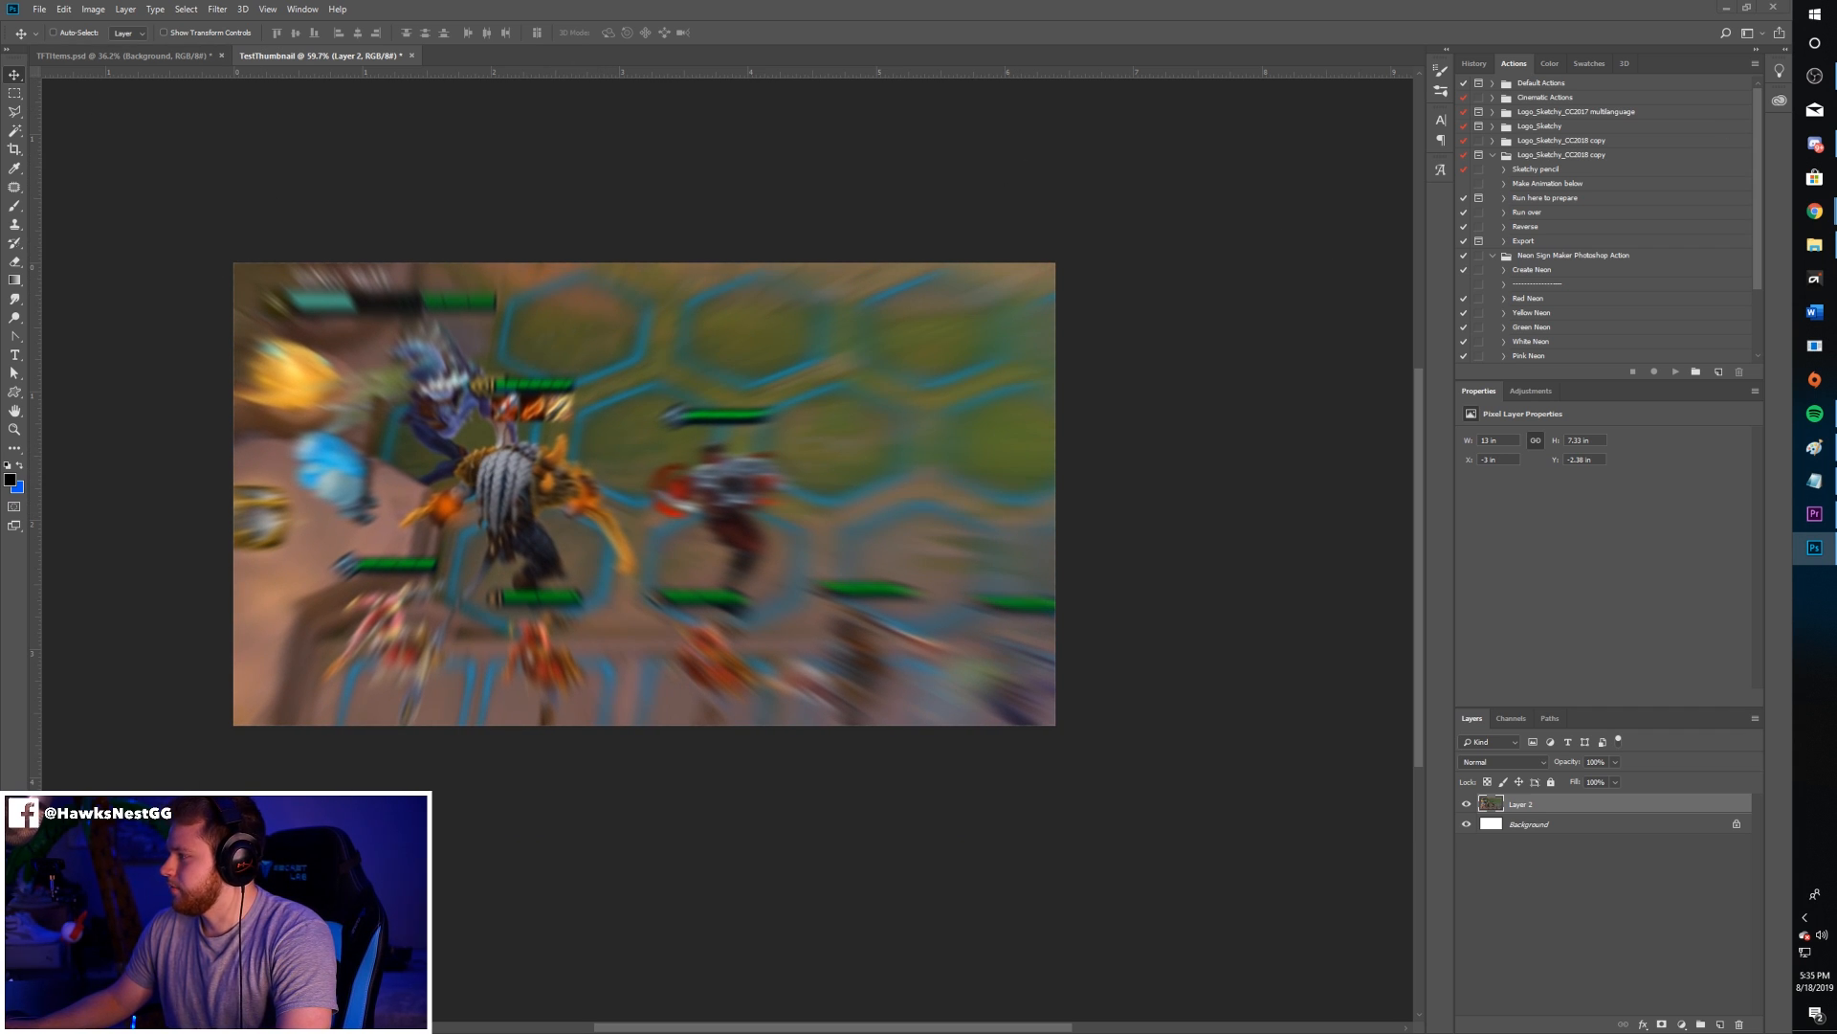
- Switch to the HawksNest TFT folder in Google Drive, open its Champions folder, and dismiss the upload notification
left_click(1727, 8)
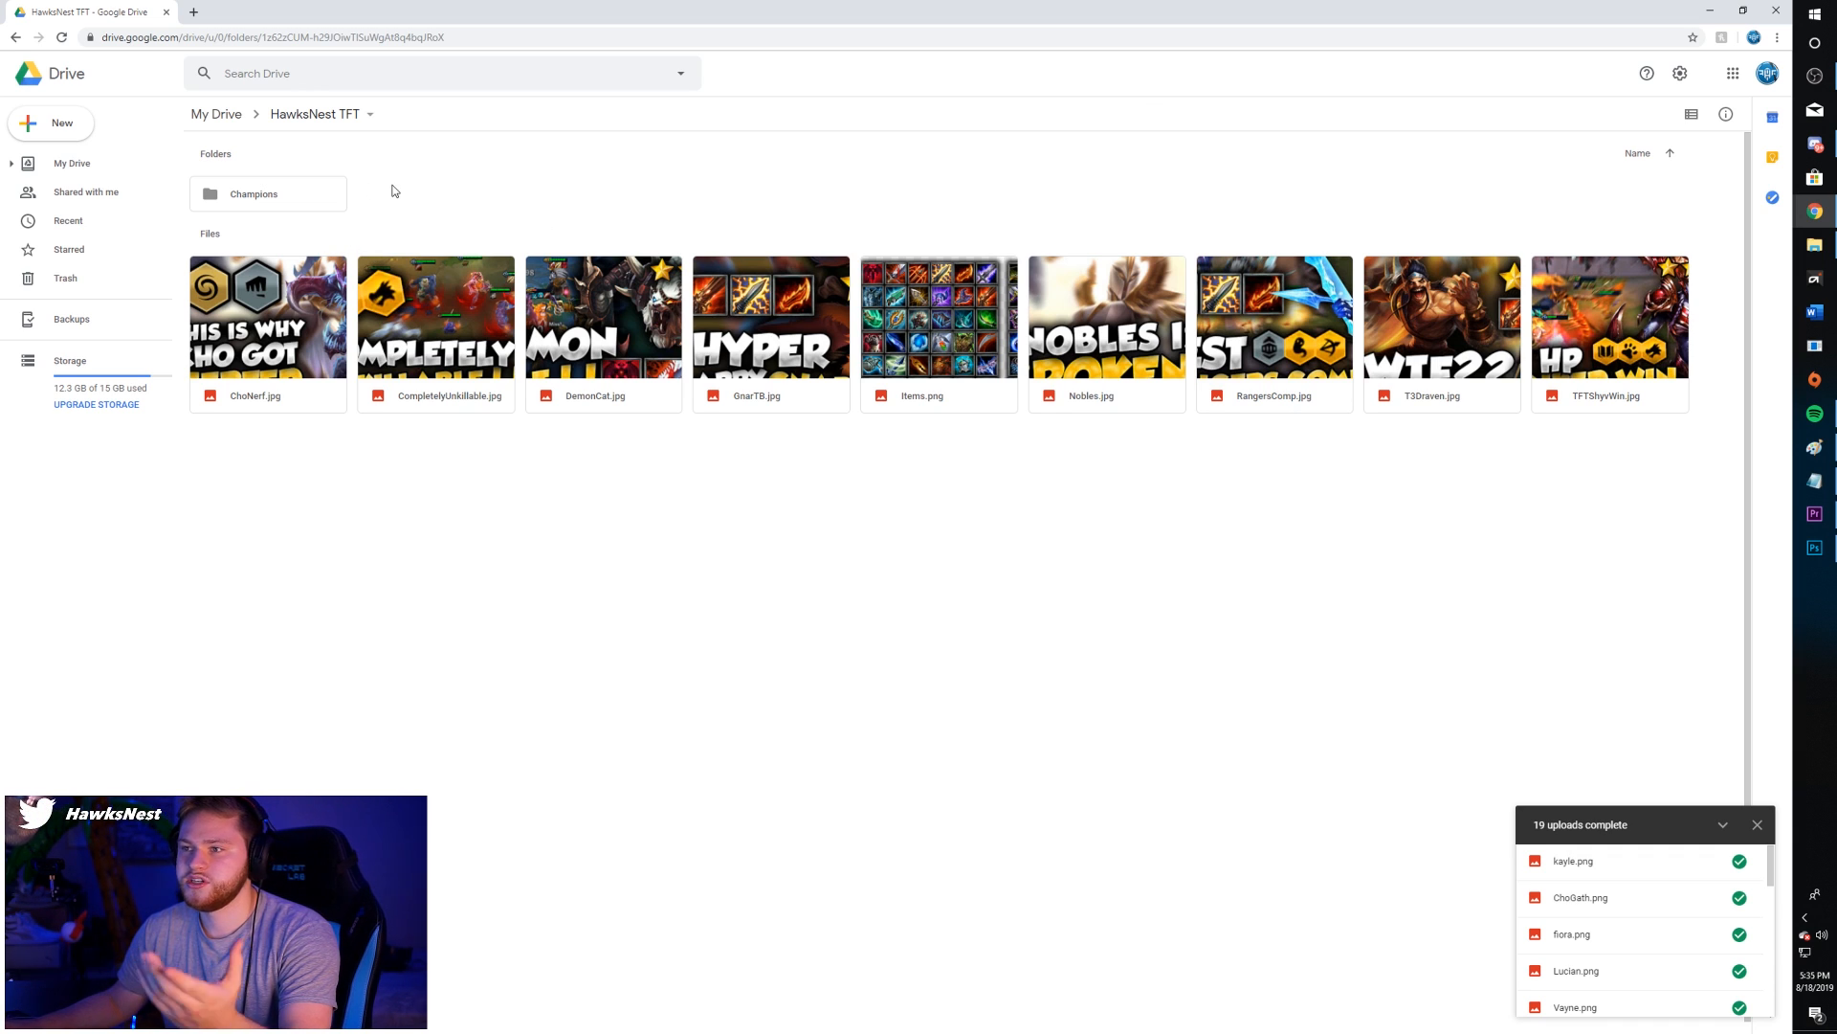
left_click(248, 200)
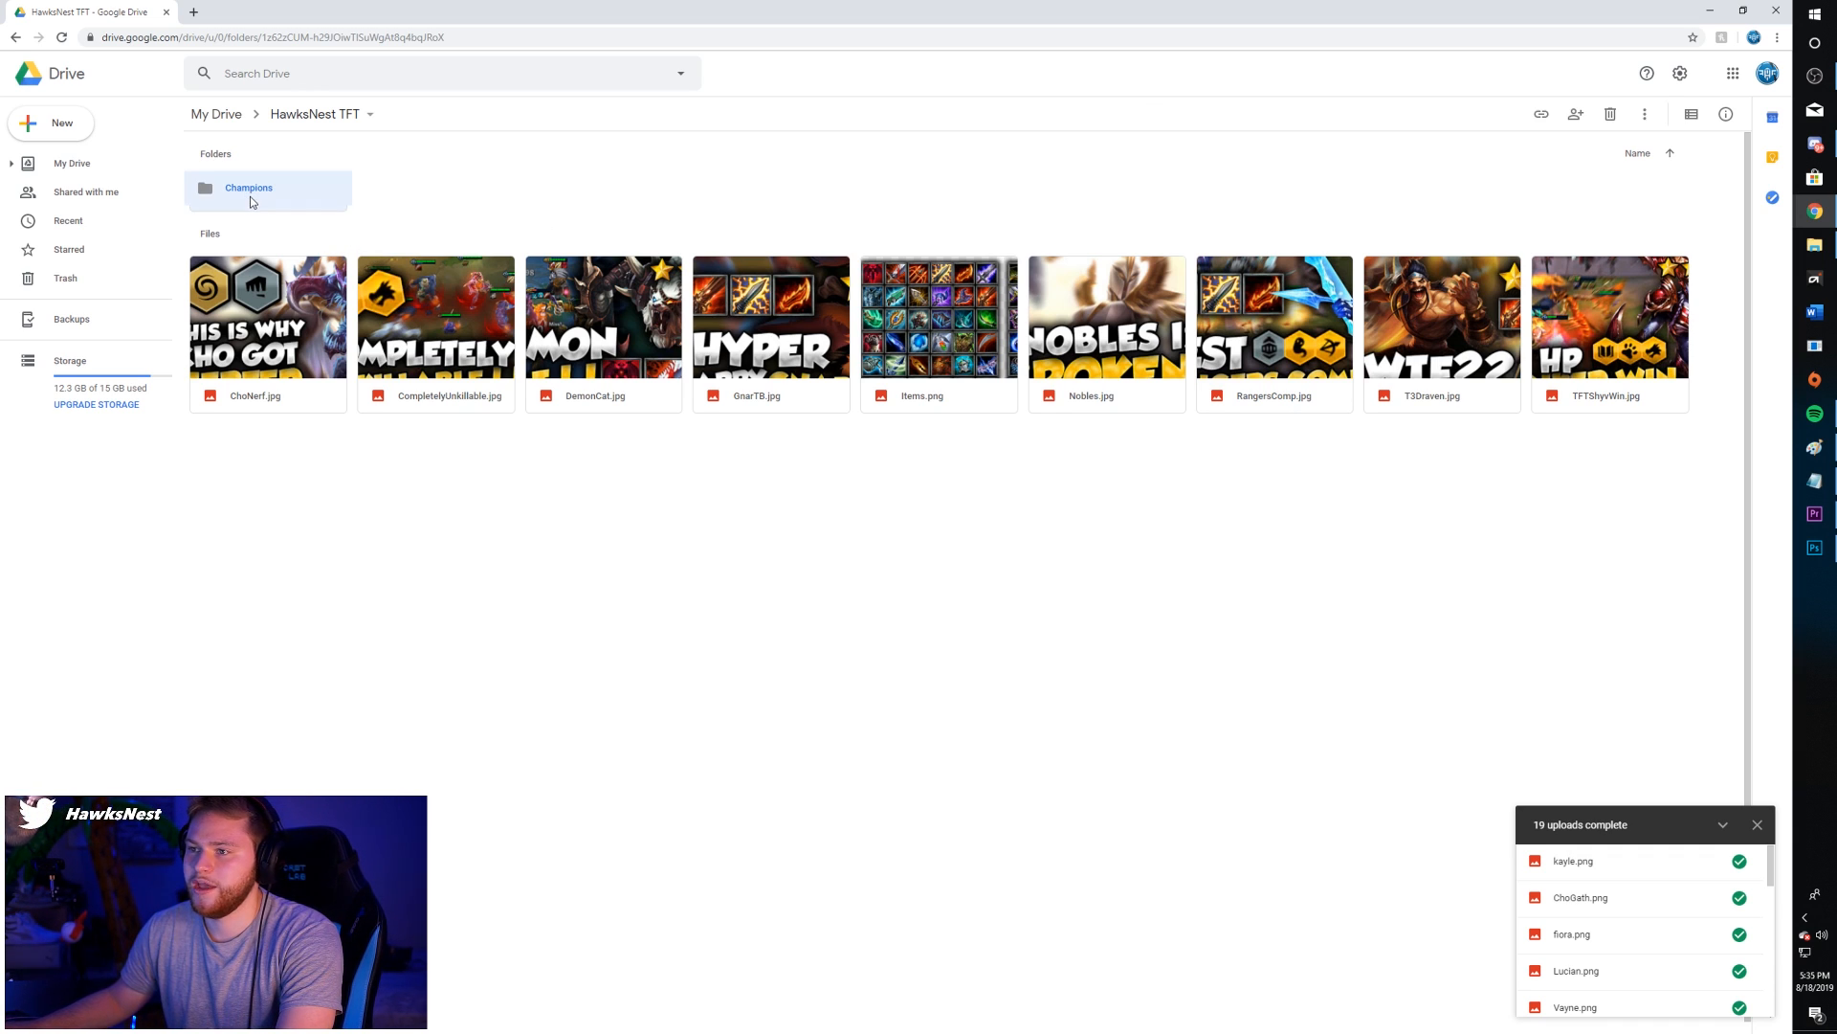
double_click(252, 200)
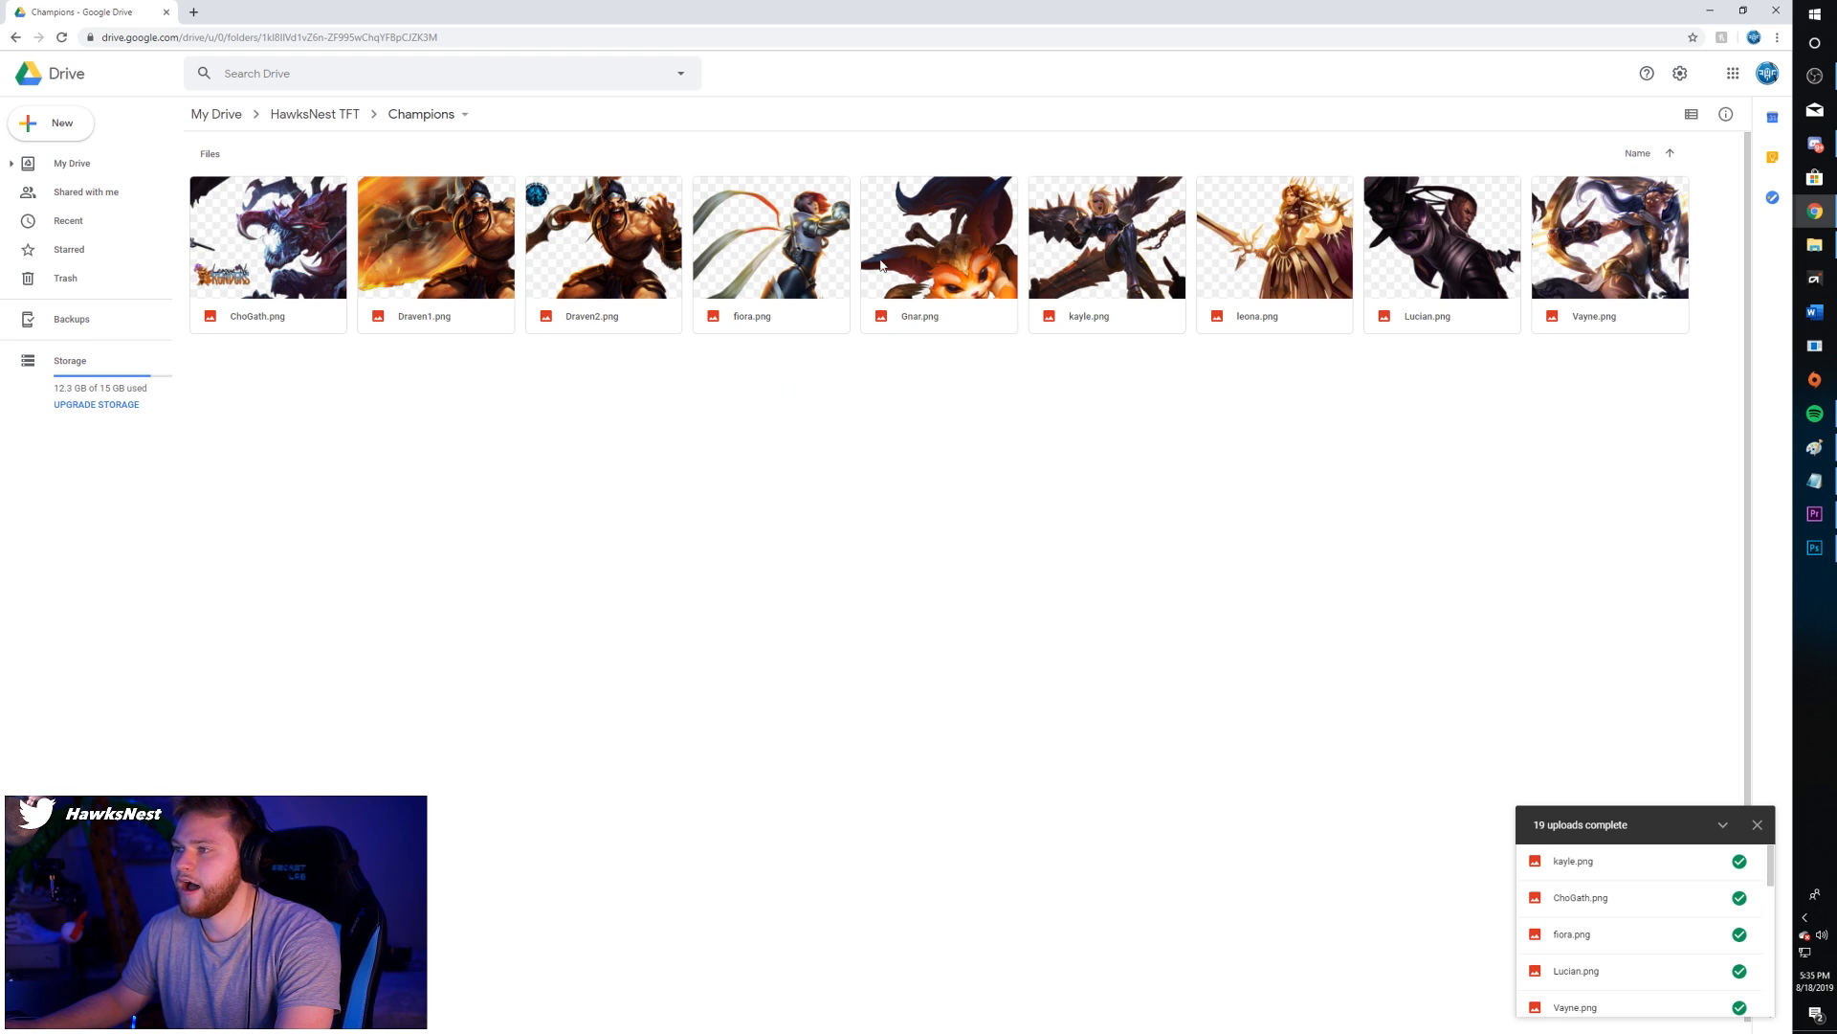
left_click(1757, 824)
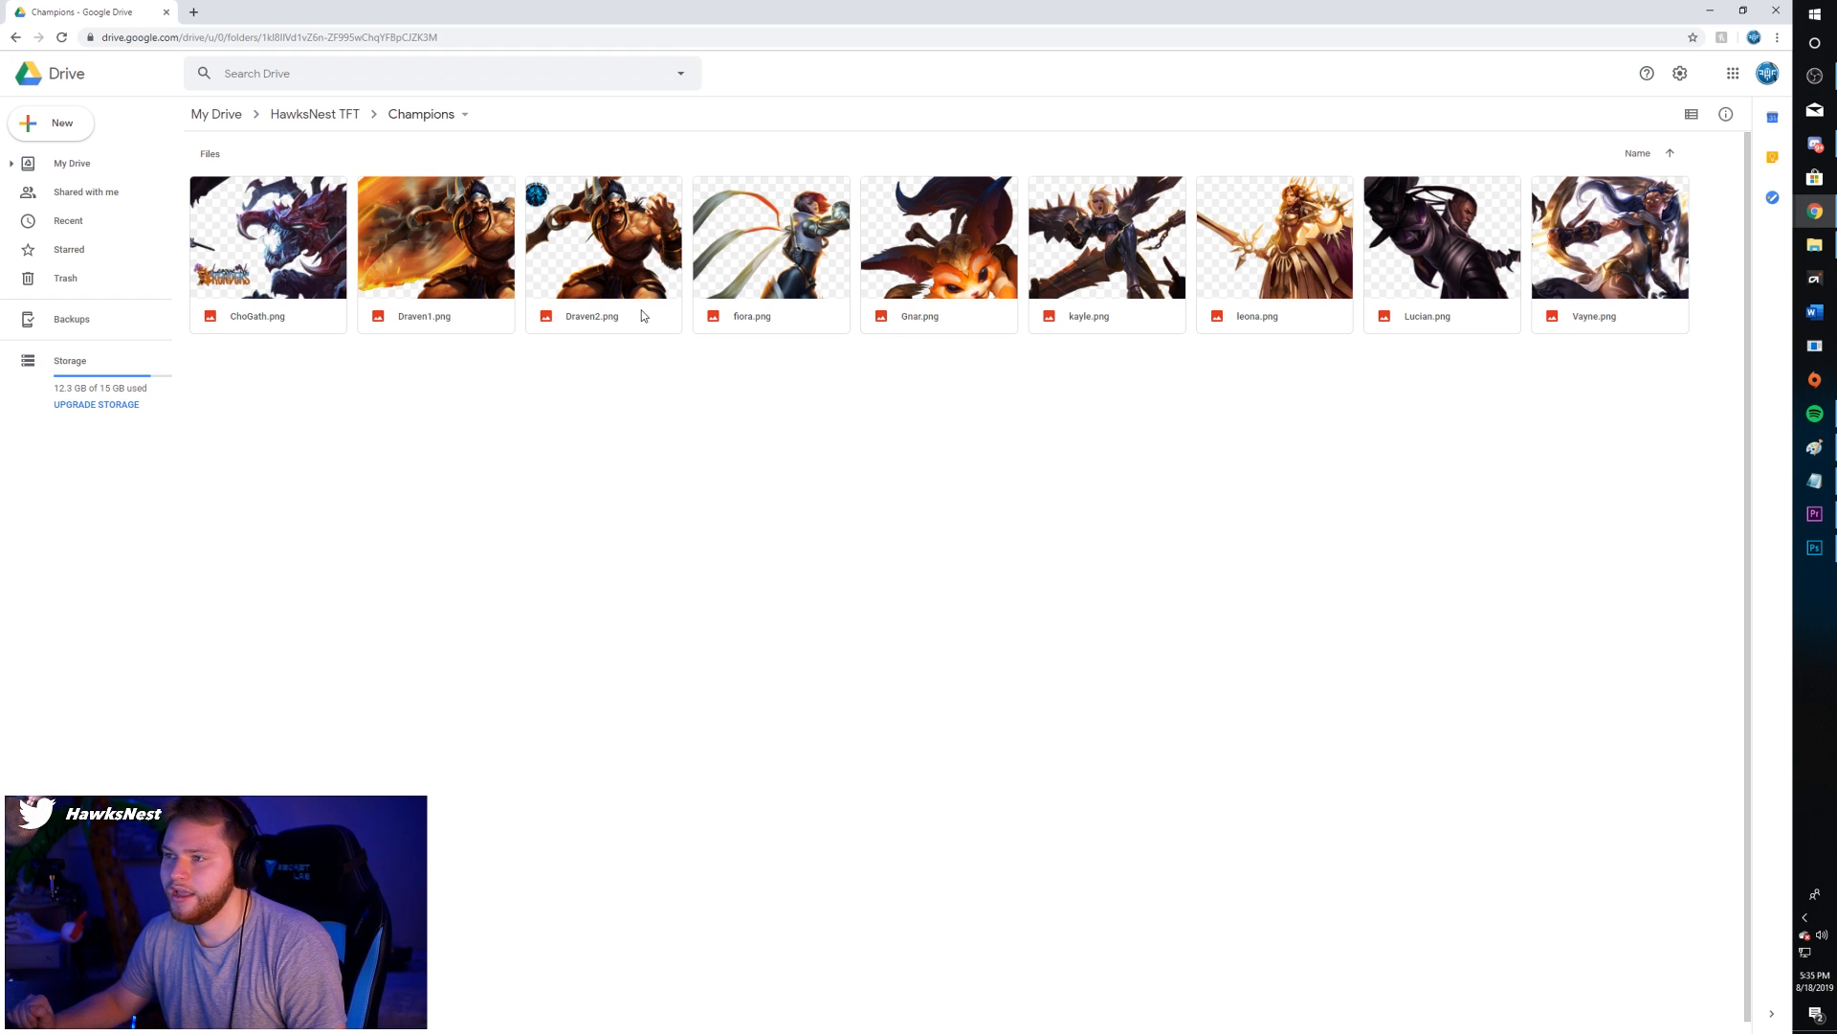
- Preview Draven1.png in the Champions folder and download it
double_click(486, 257)
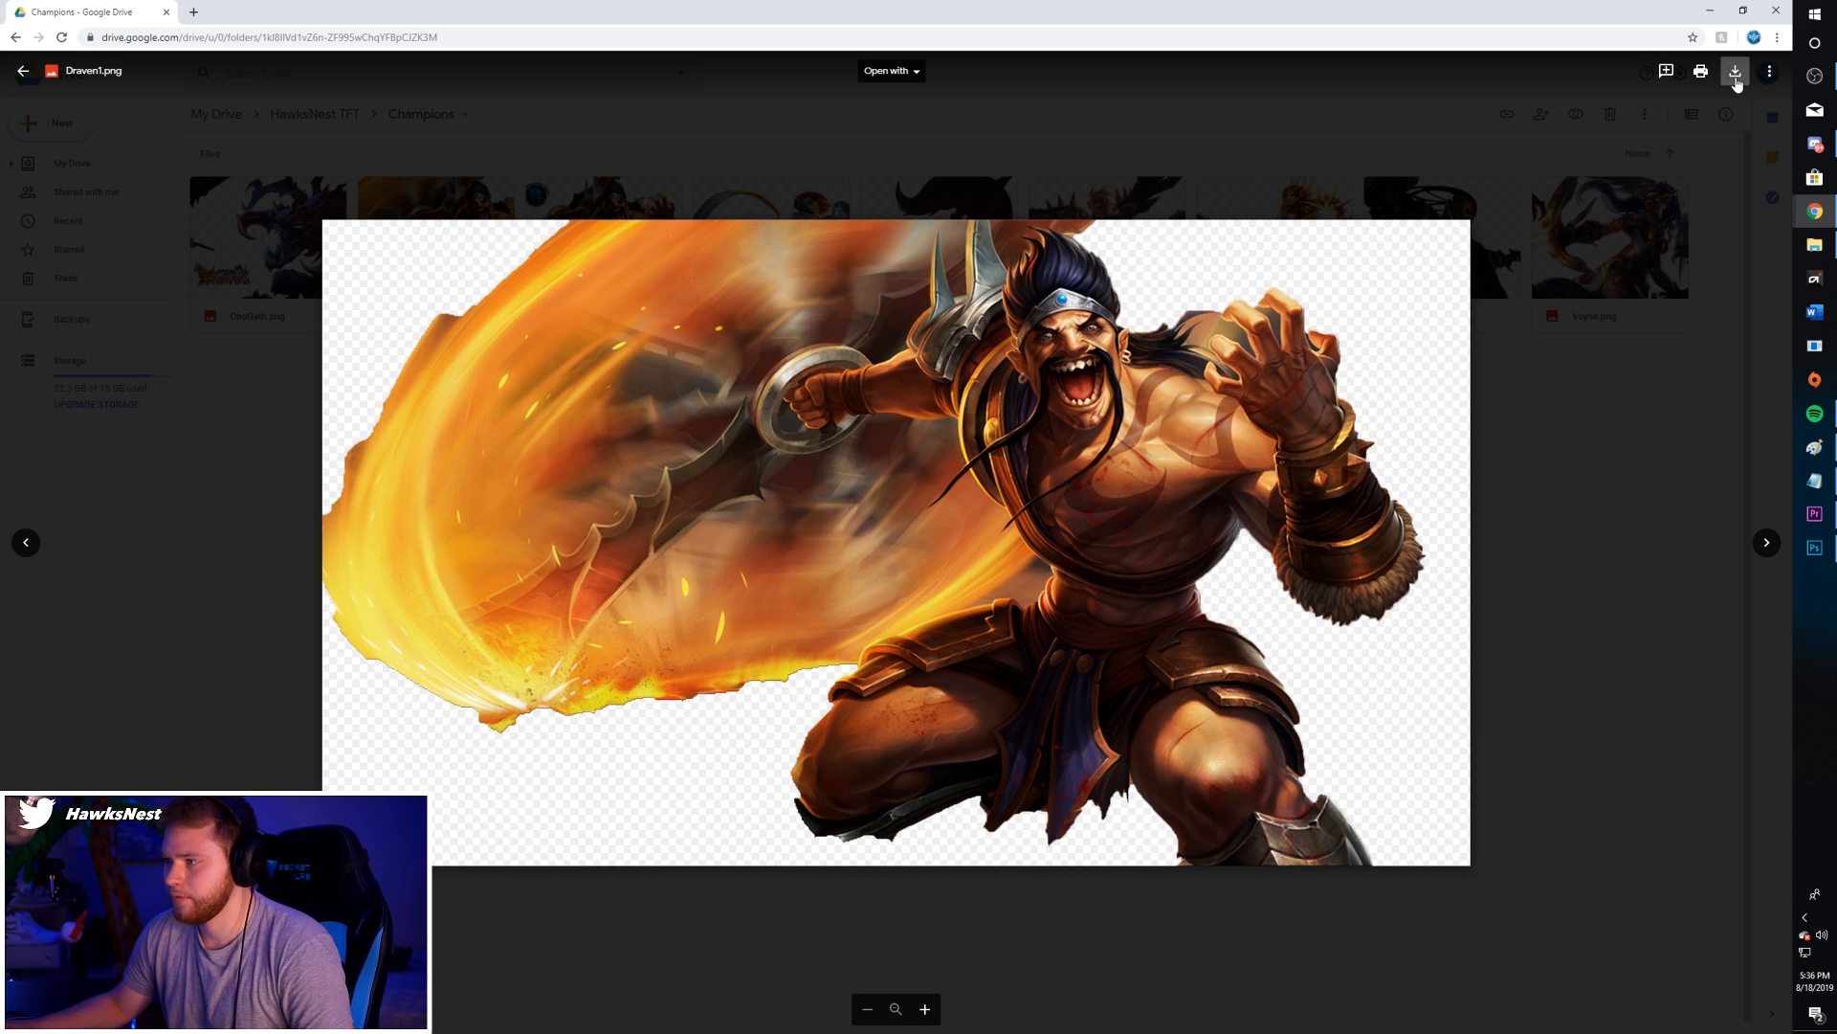
left_click(816, 169)
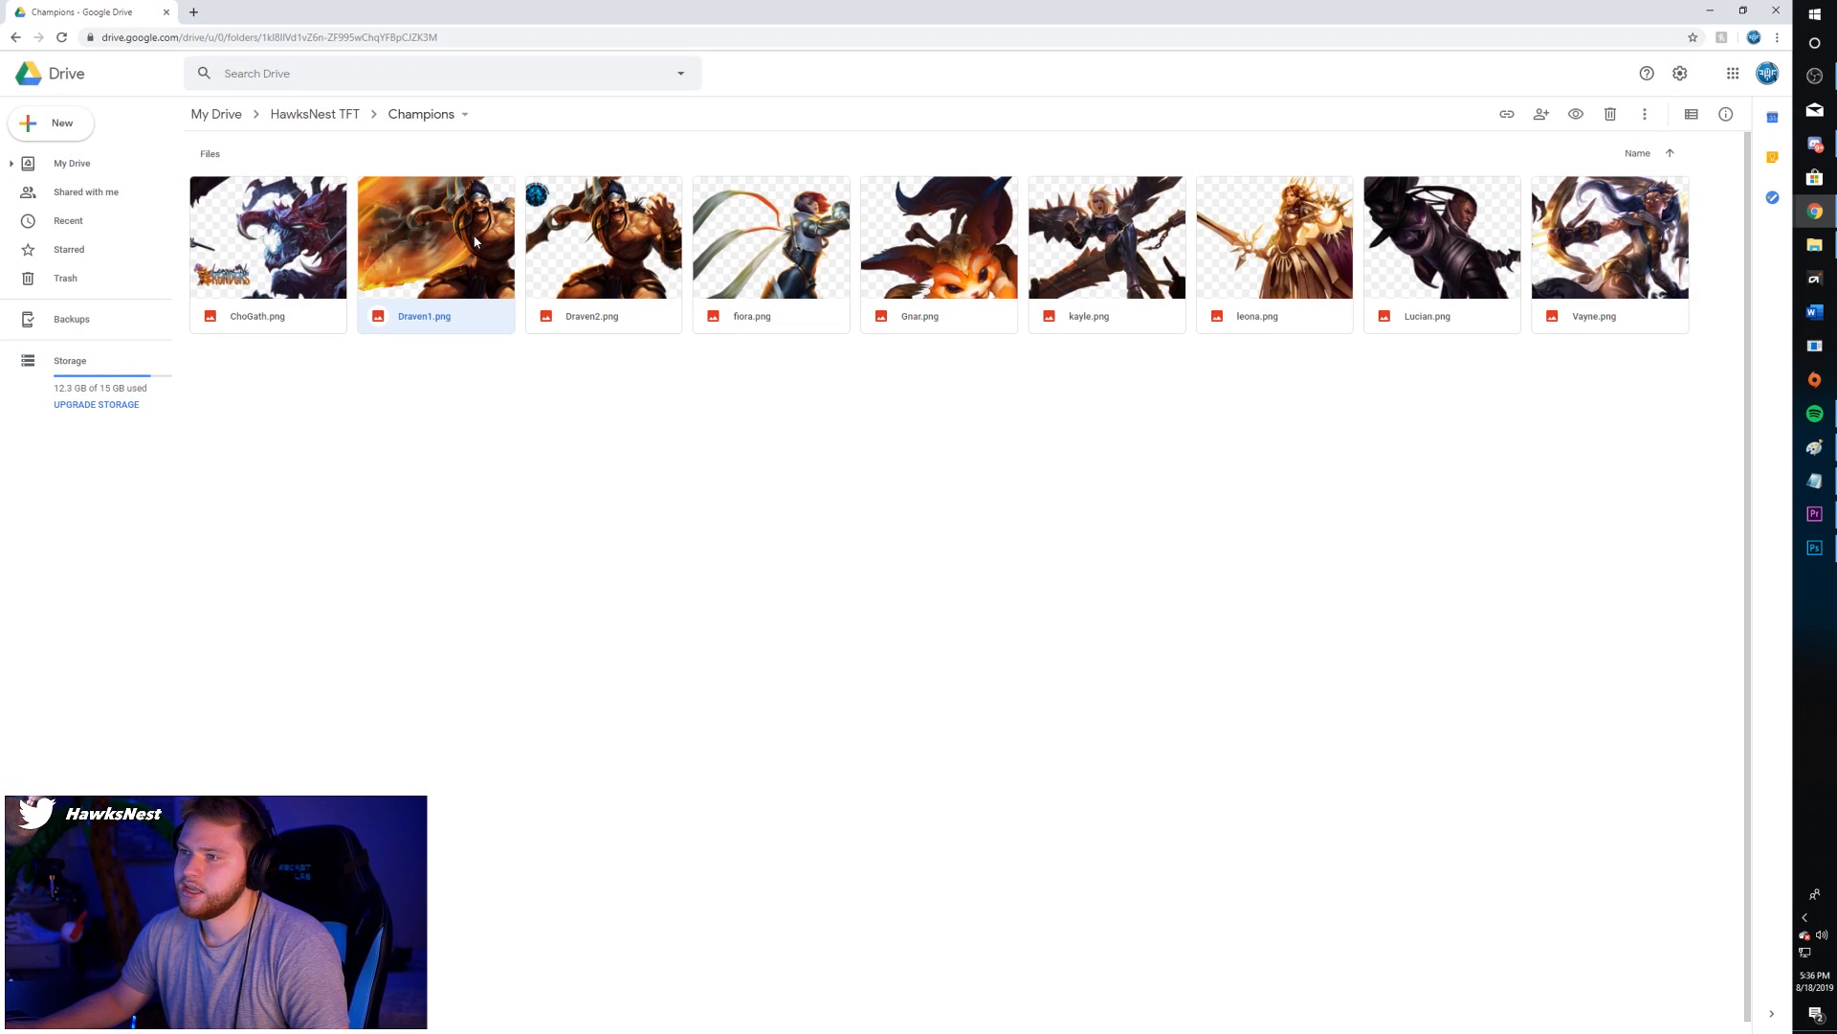
double_click(459, 251)
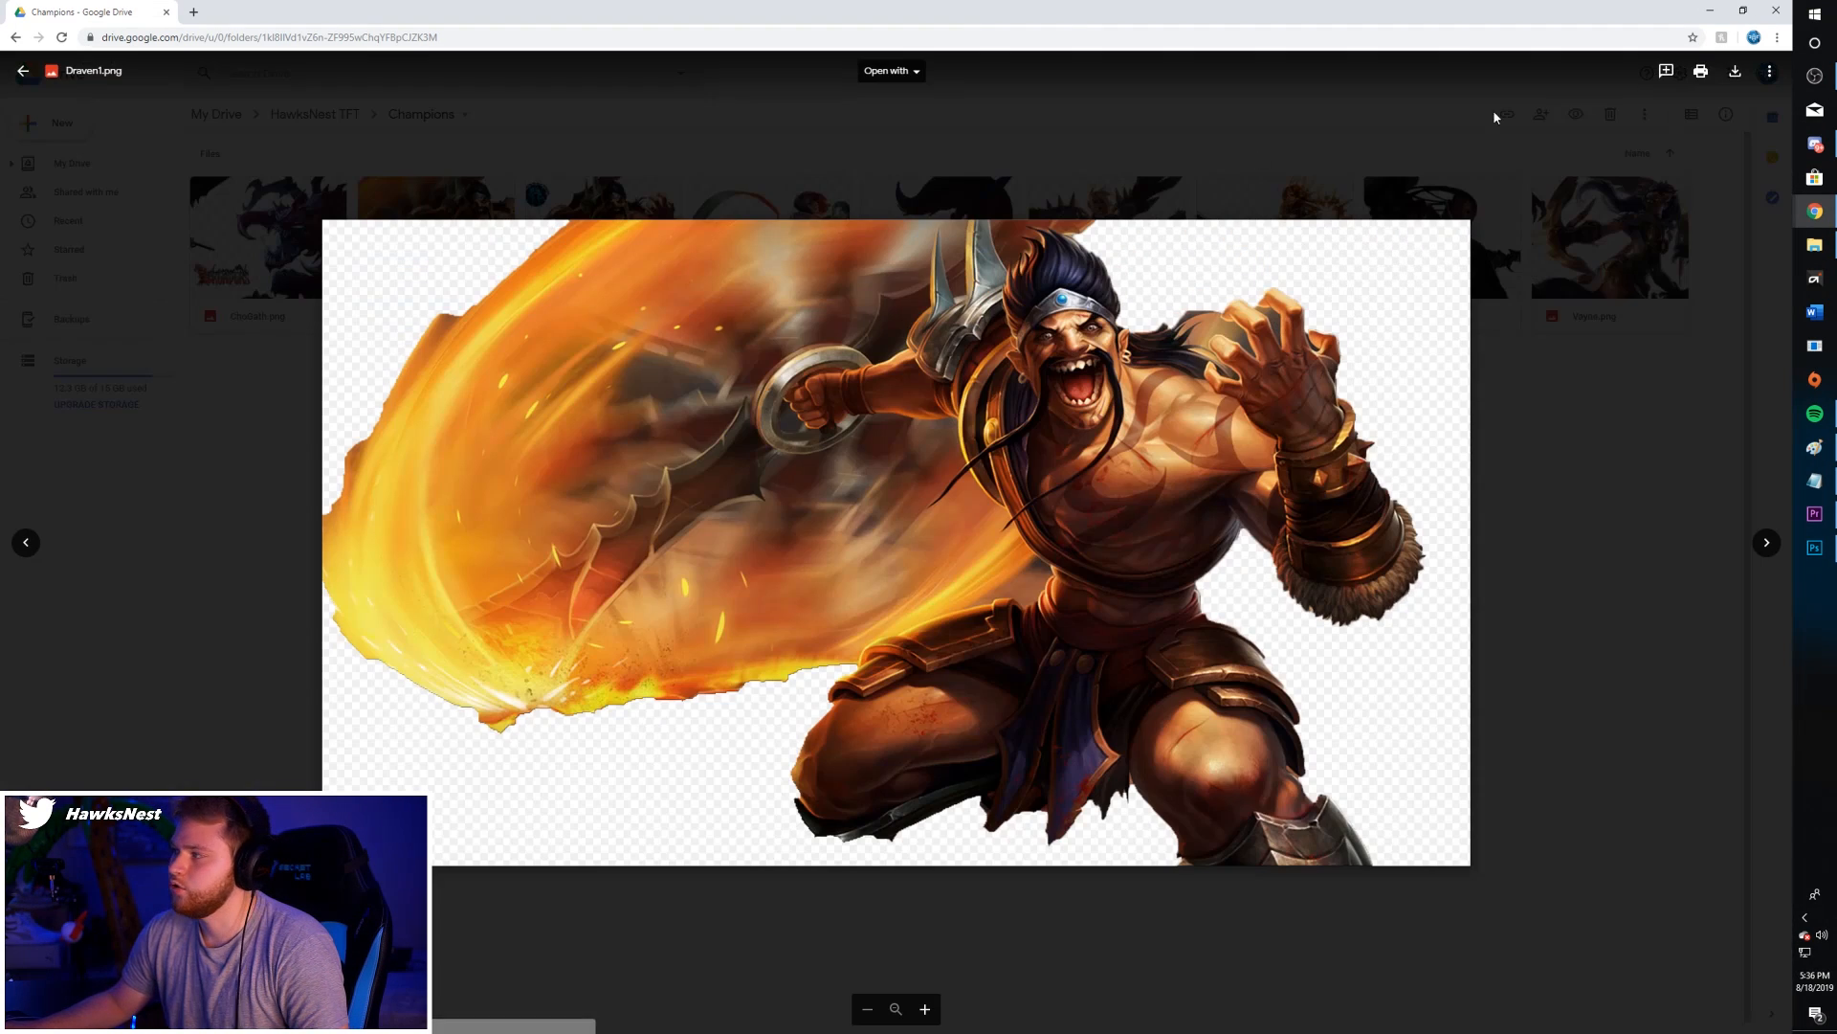
left_click(1734, 72)
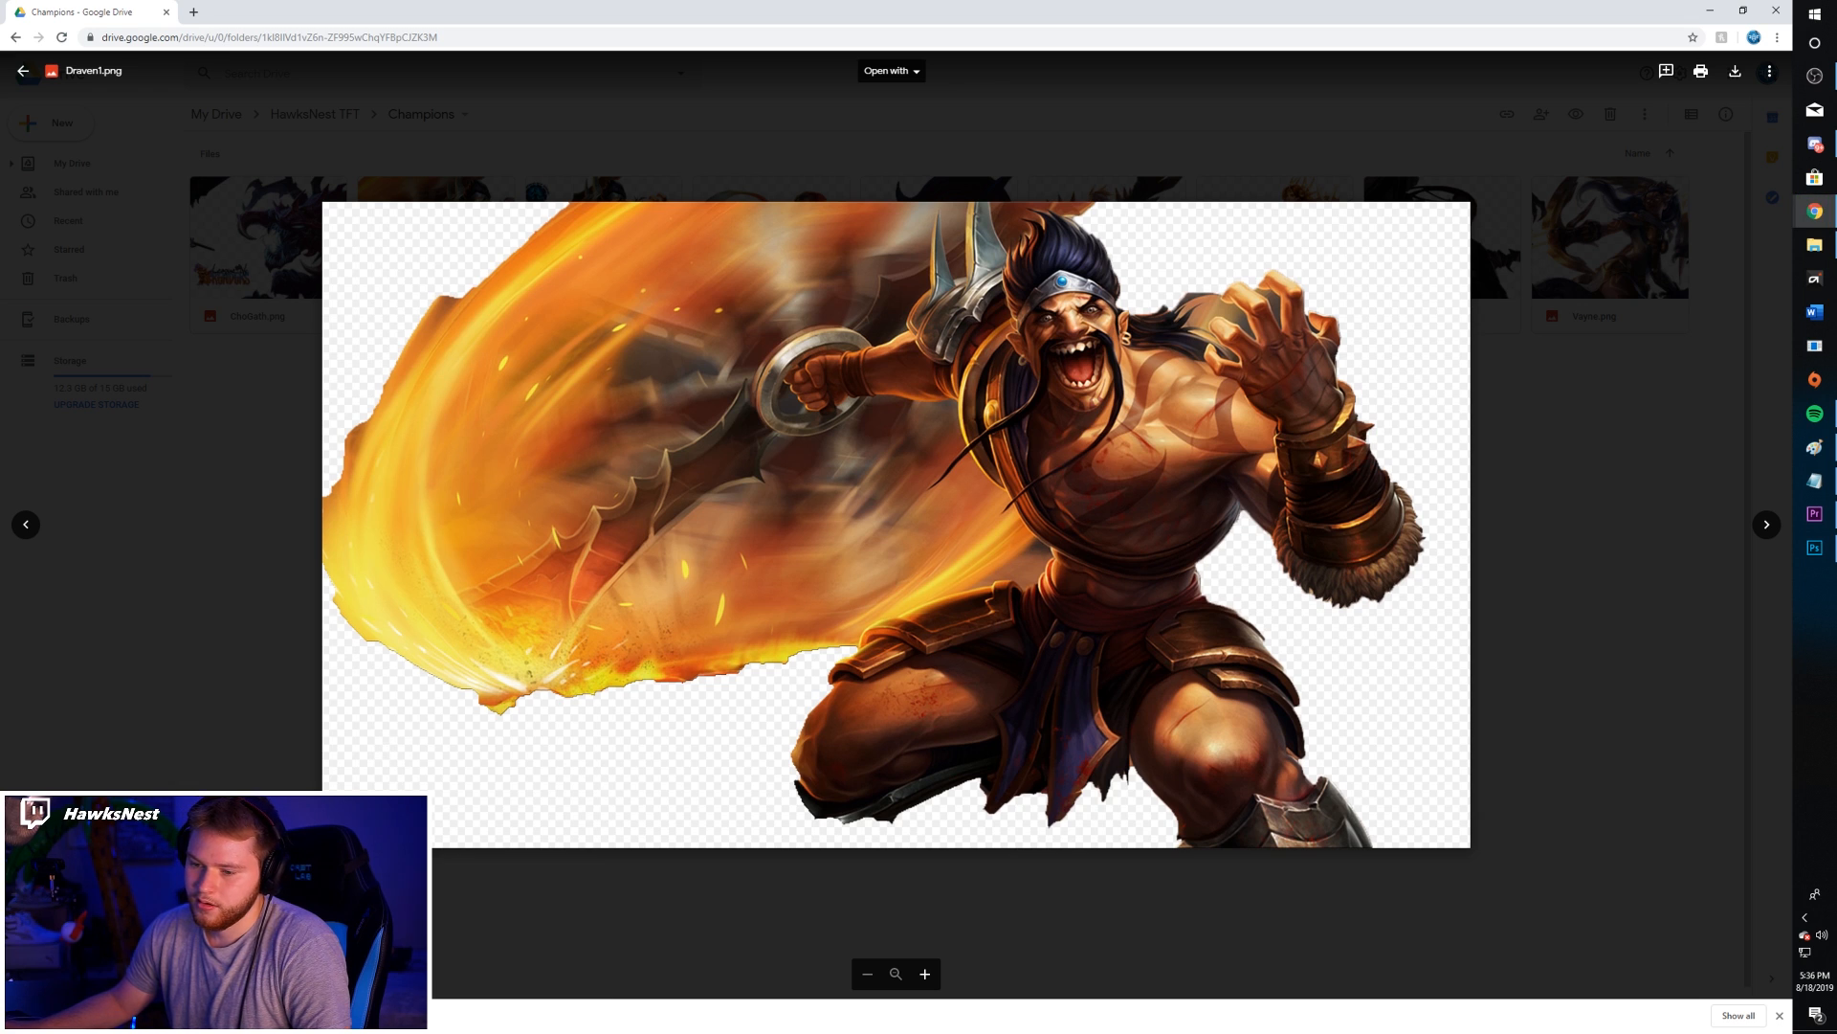
- Switch to Photoshop and open the downloaded Draven1.png as its own document
left_click(37, 12)
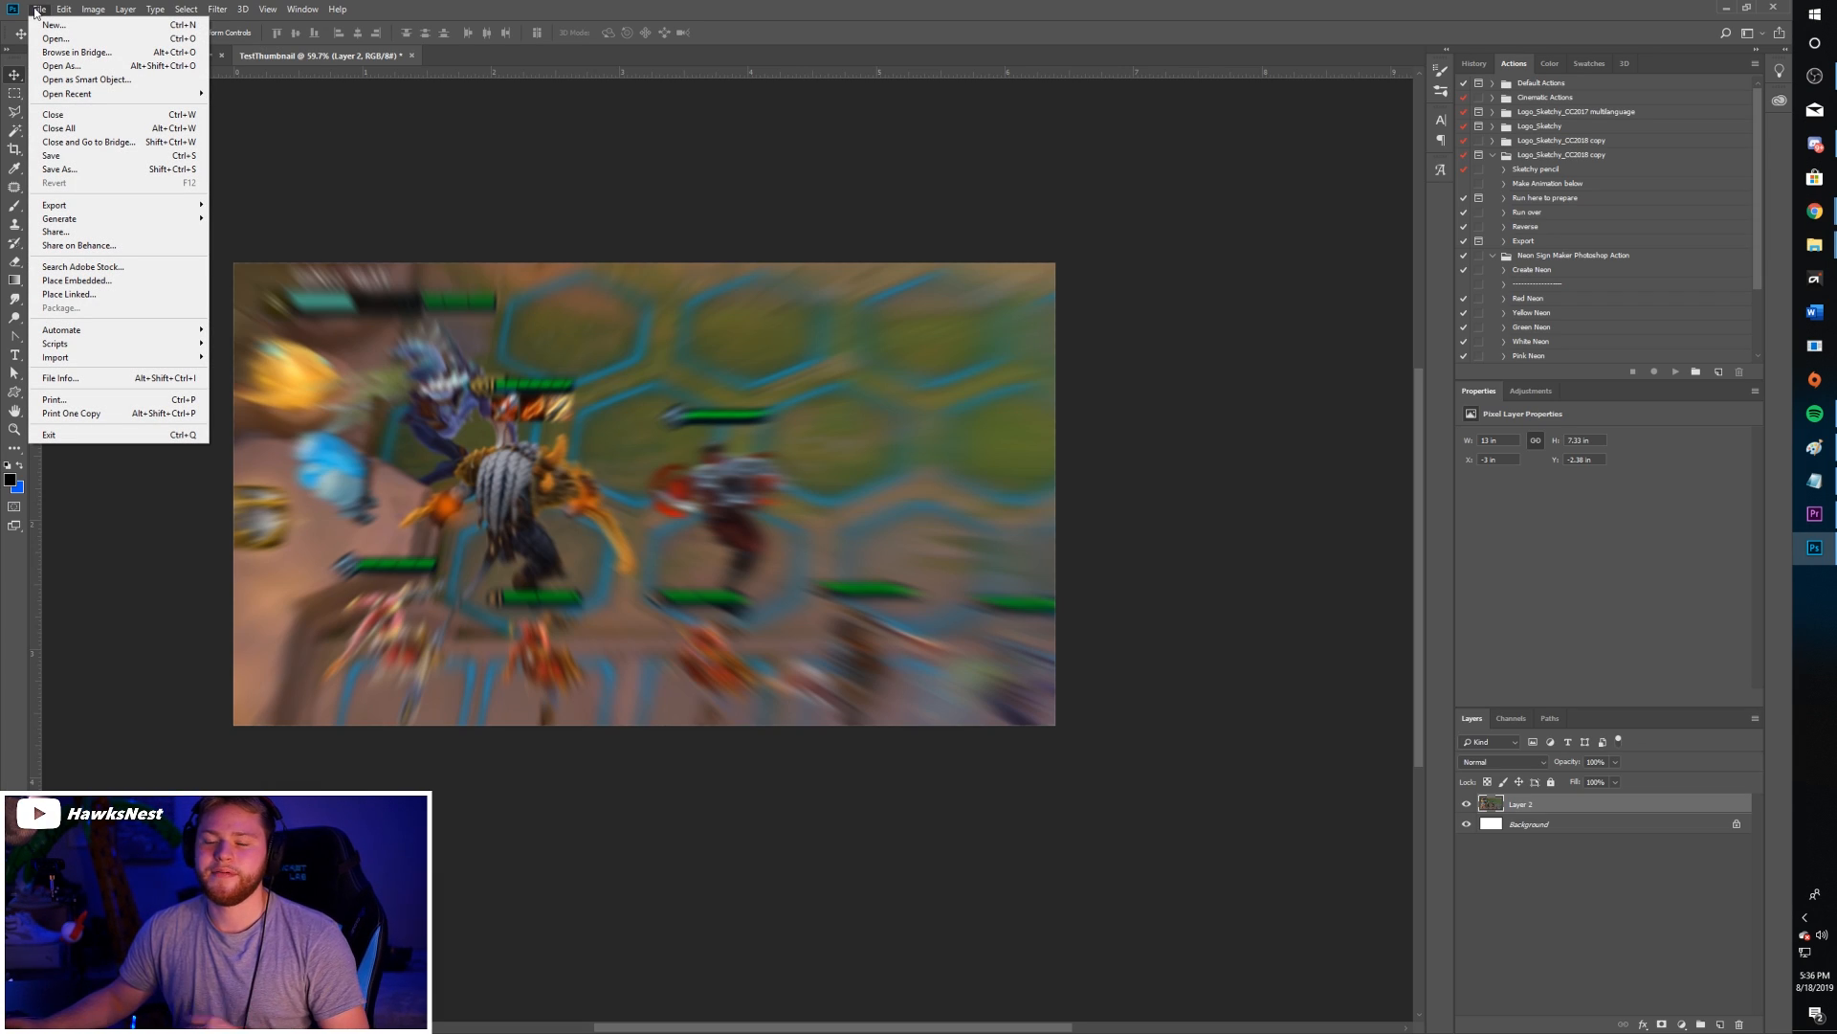
left_click(37, 12)
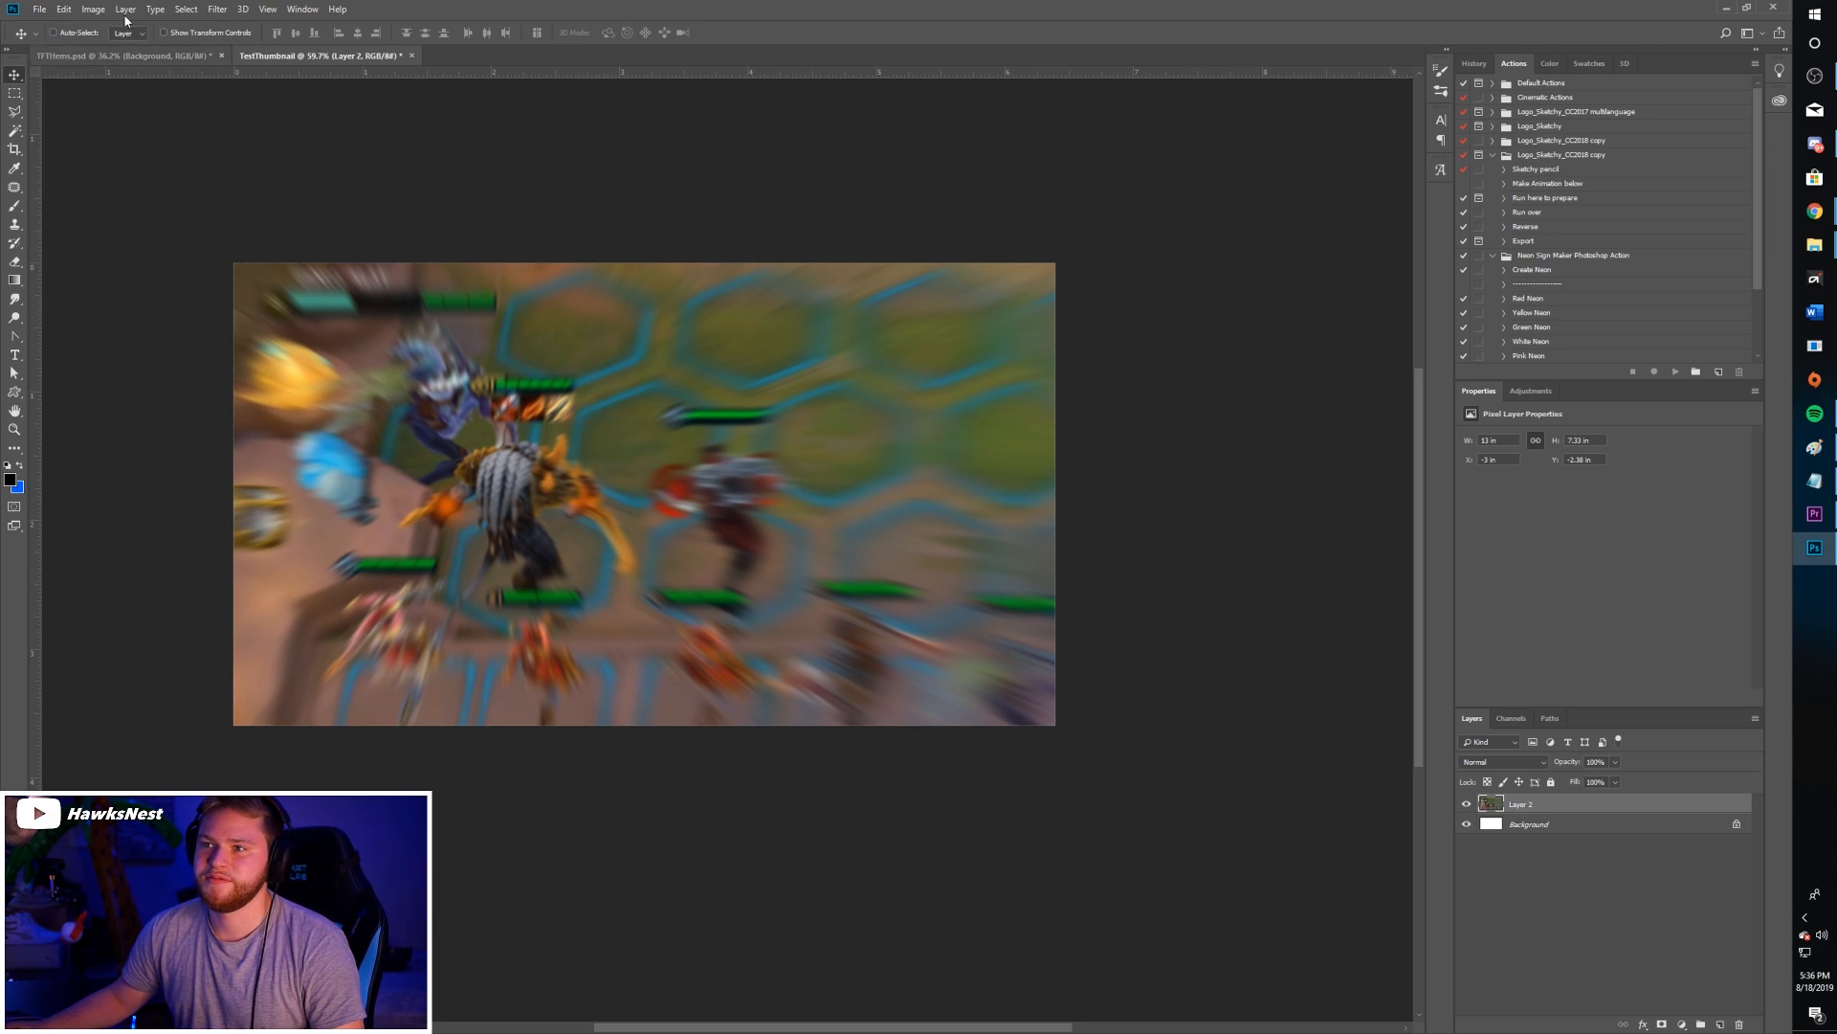
left_click(42, 12)
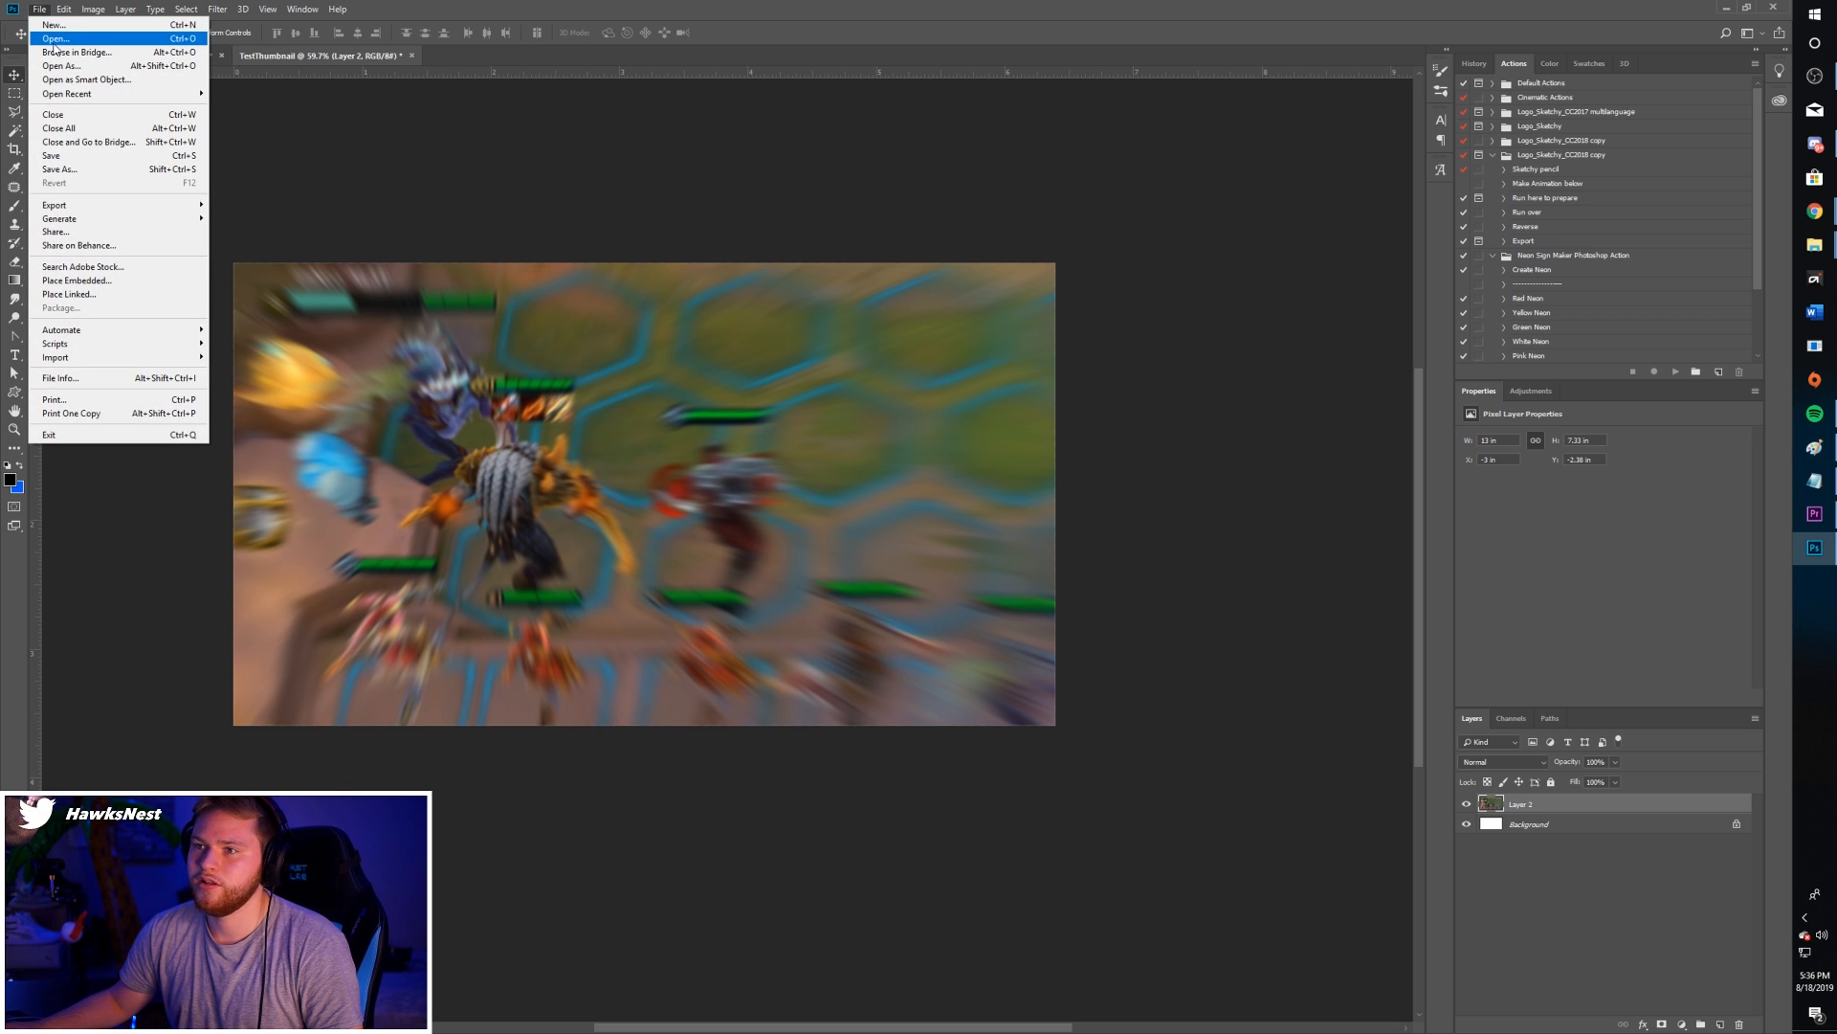
left_click(54, 40)
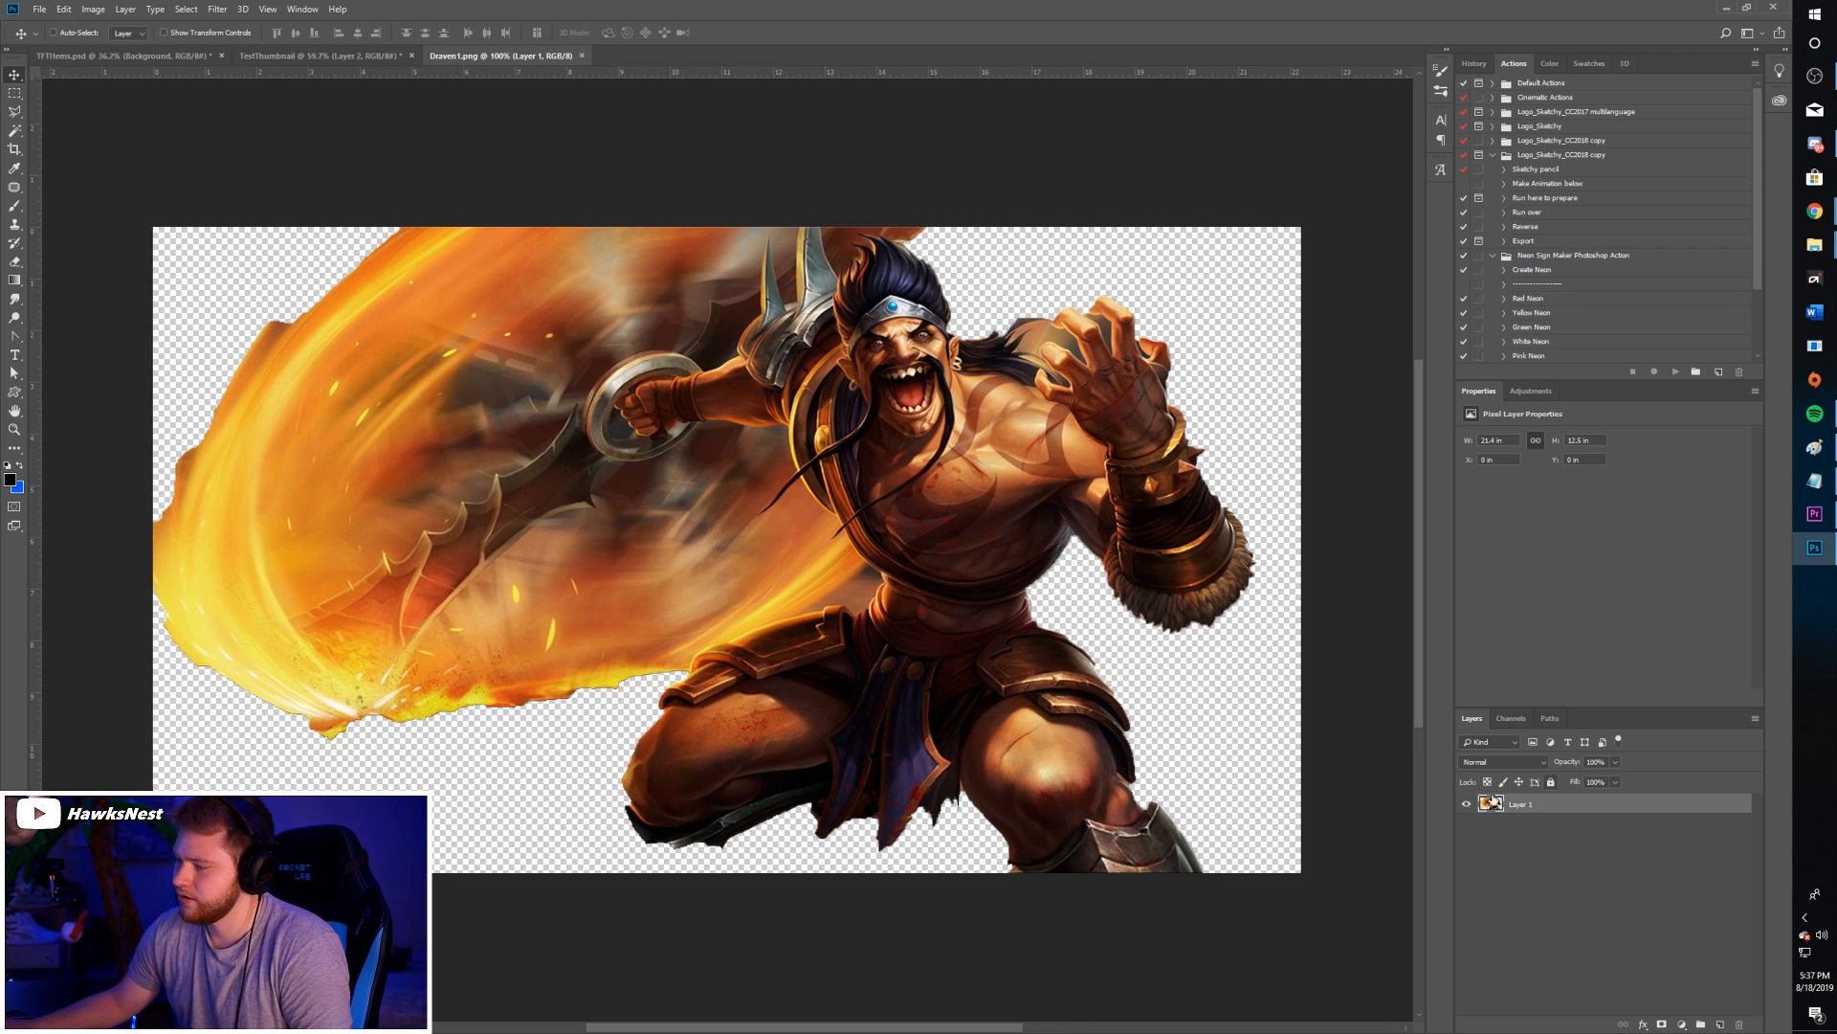
- Inspect the transparent Draven cutout, hiding and showing its layer and viewing it at different magnifications
left_click(1467, 804)
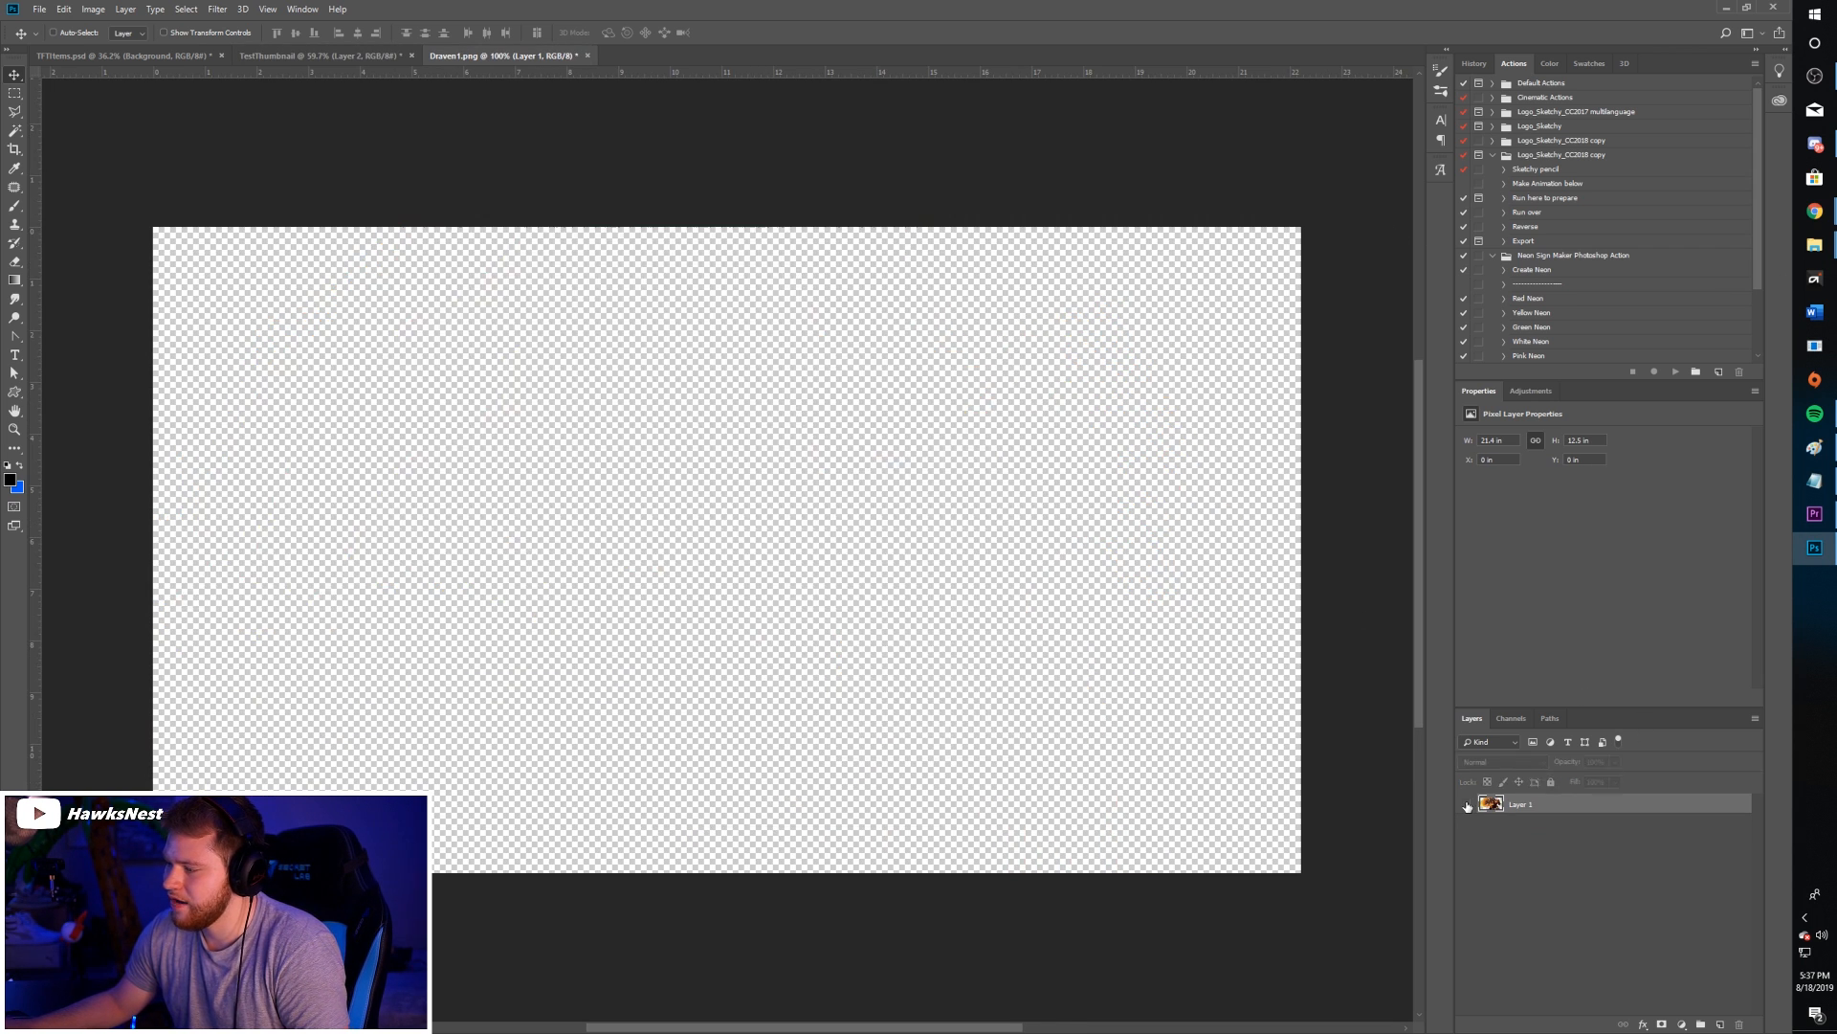
left_click(1467, 805)
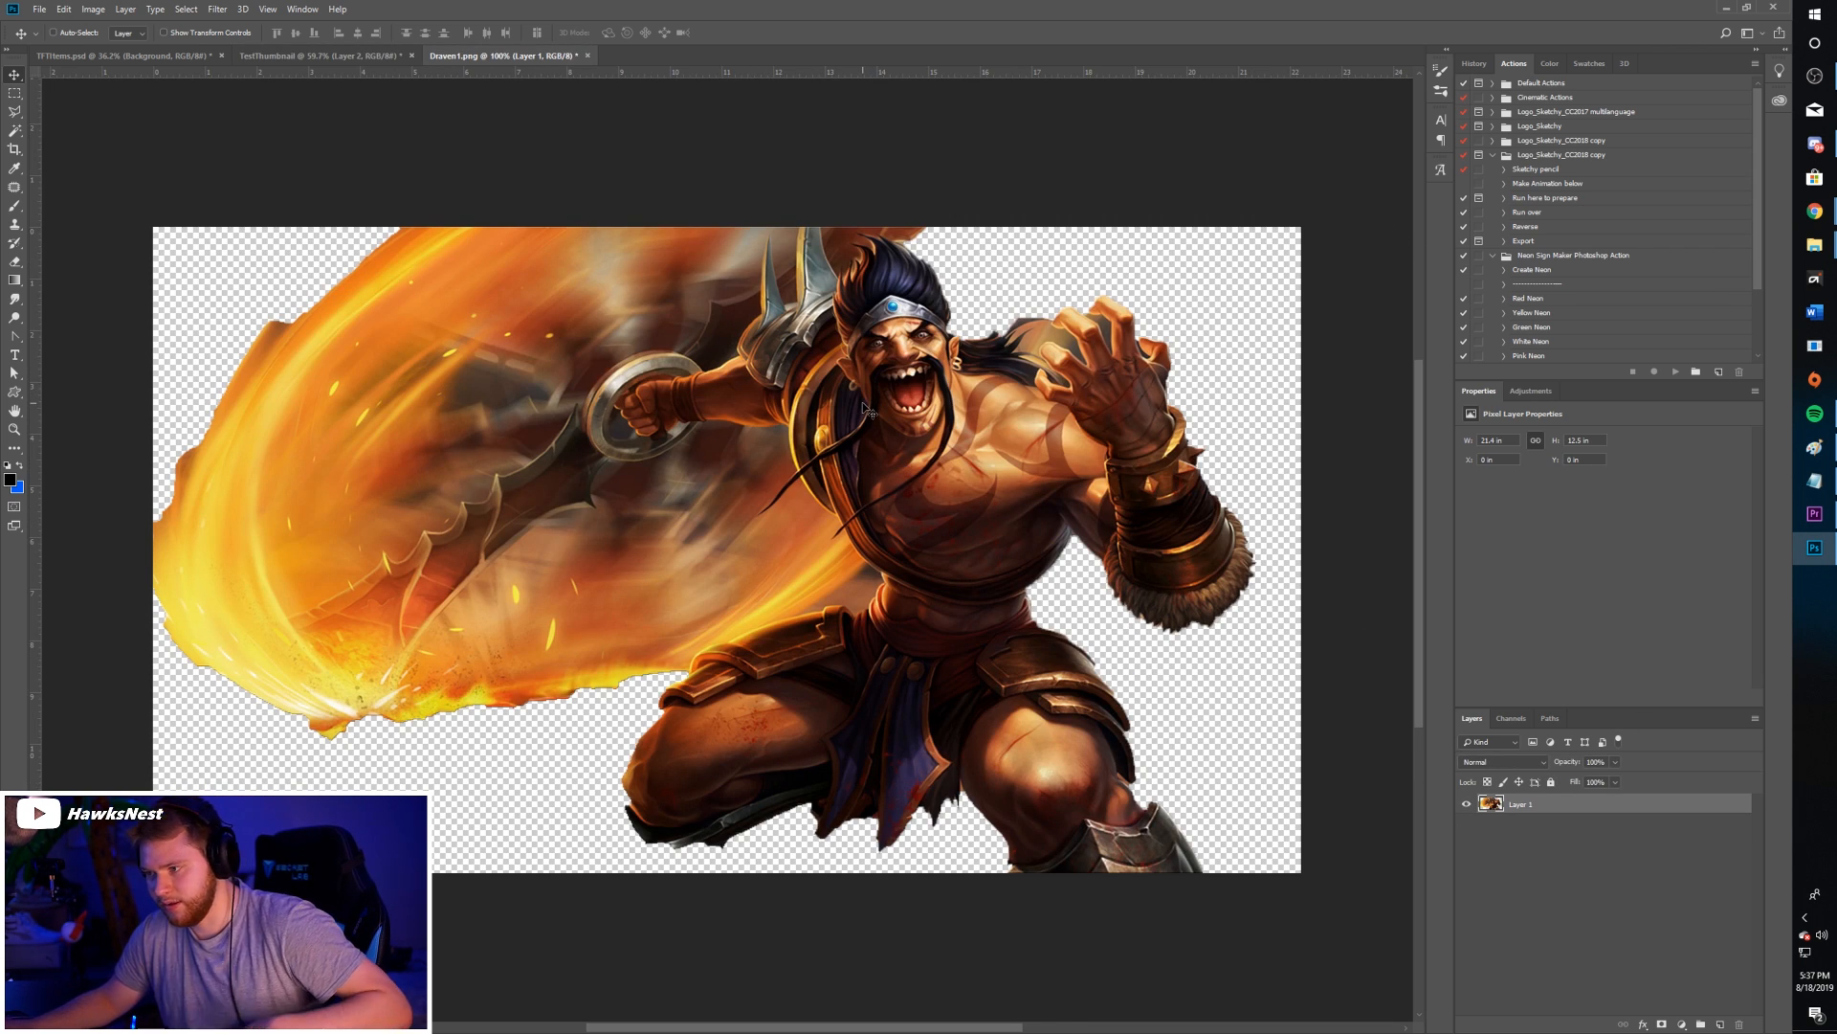
key("z")
left_click_drag(805, 311, 613, 443)
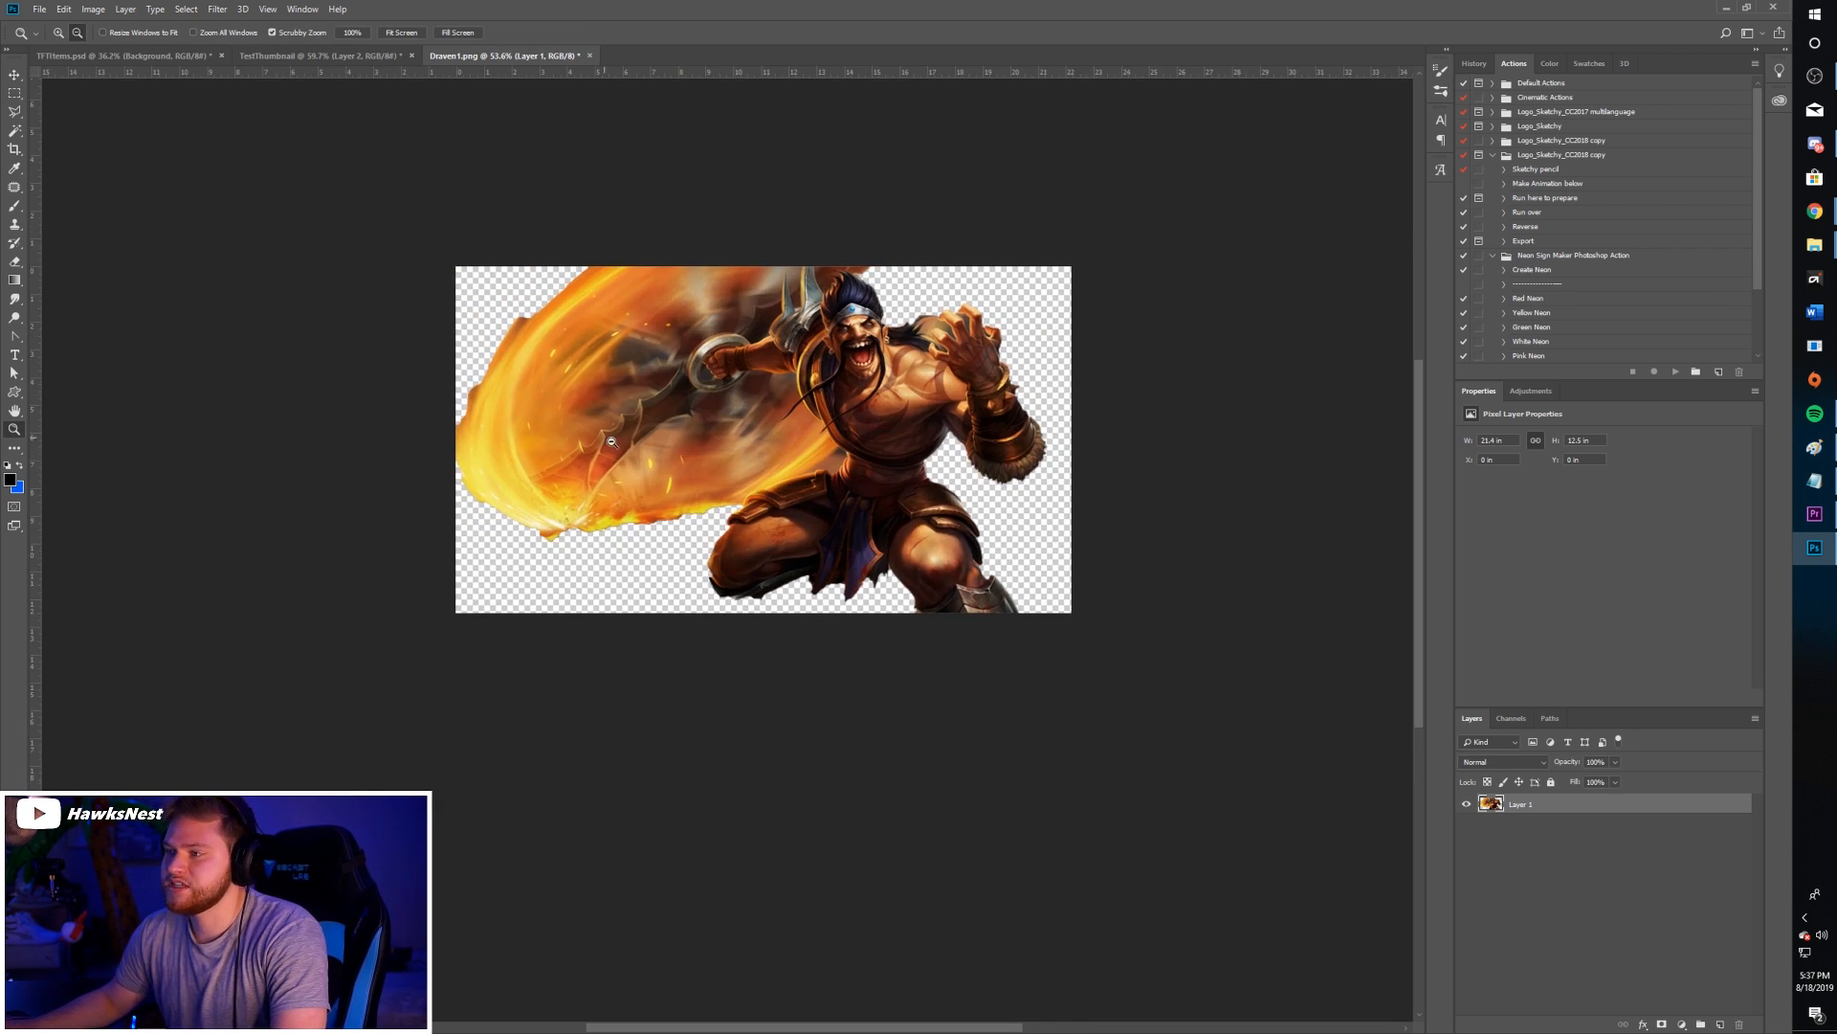
left_click_drag(798, 461, 853, 429)
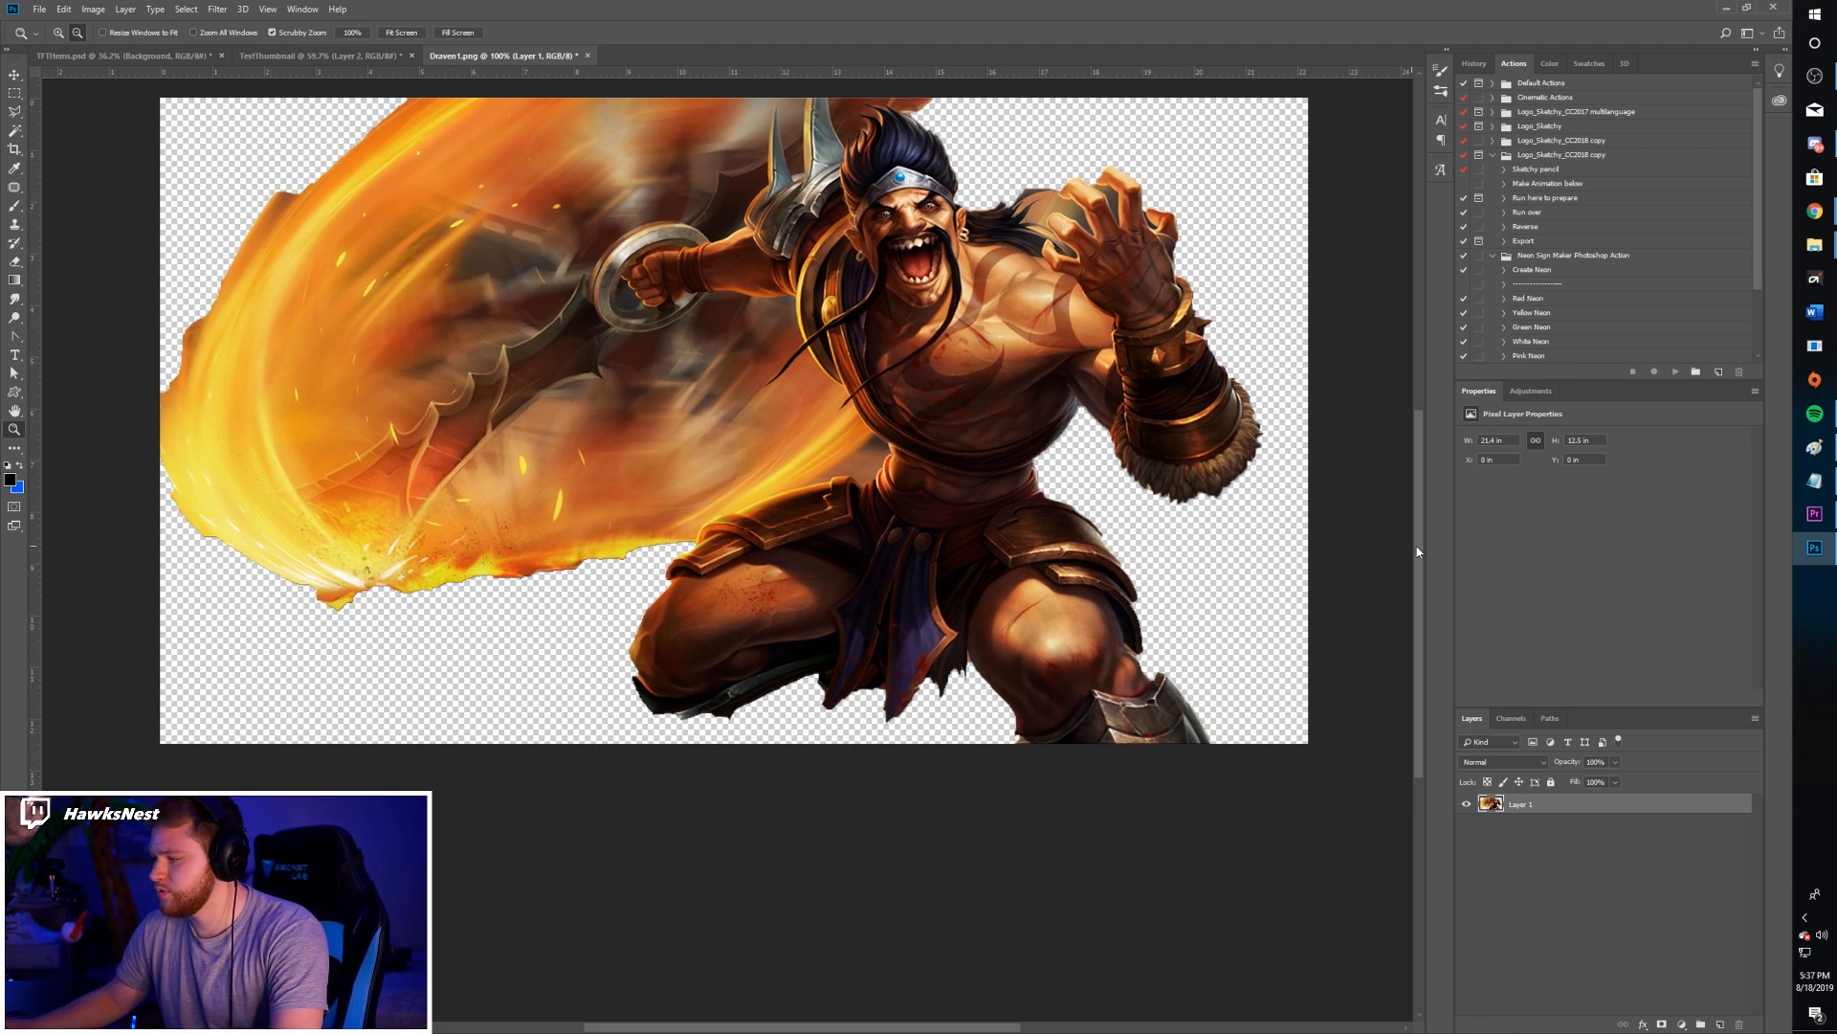
mouse_move(1531, 806)
left_mouse_down()
mouse_move(1366, 784)
mouse_move(1607, 813)
mouse_move(1533, 807)
left_mouse_up()
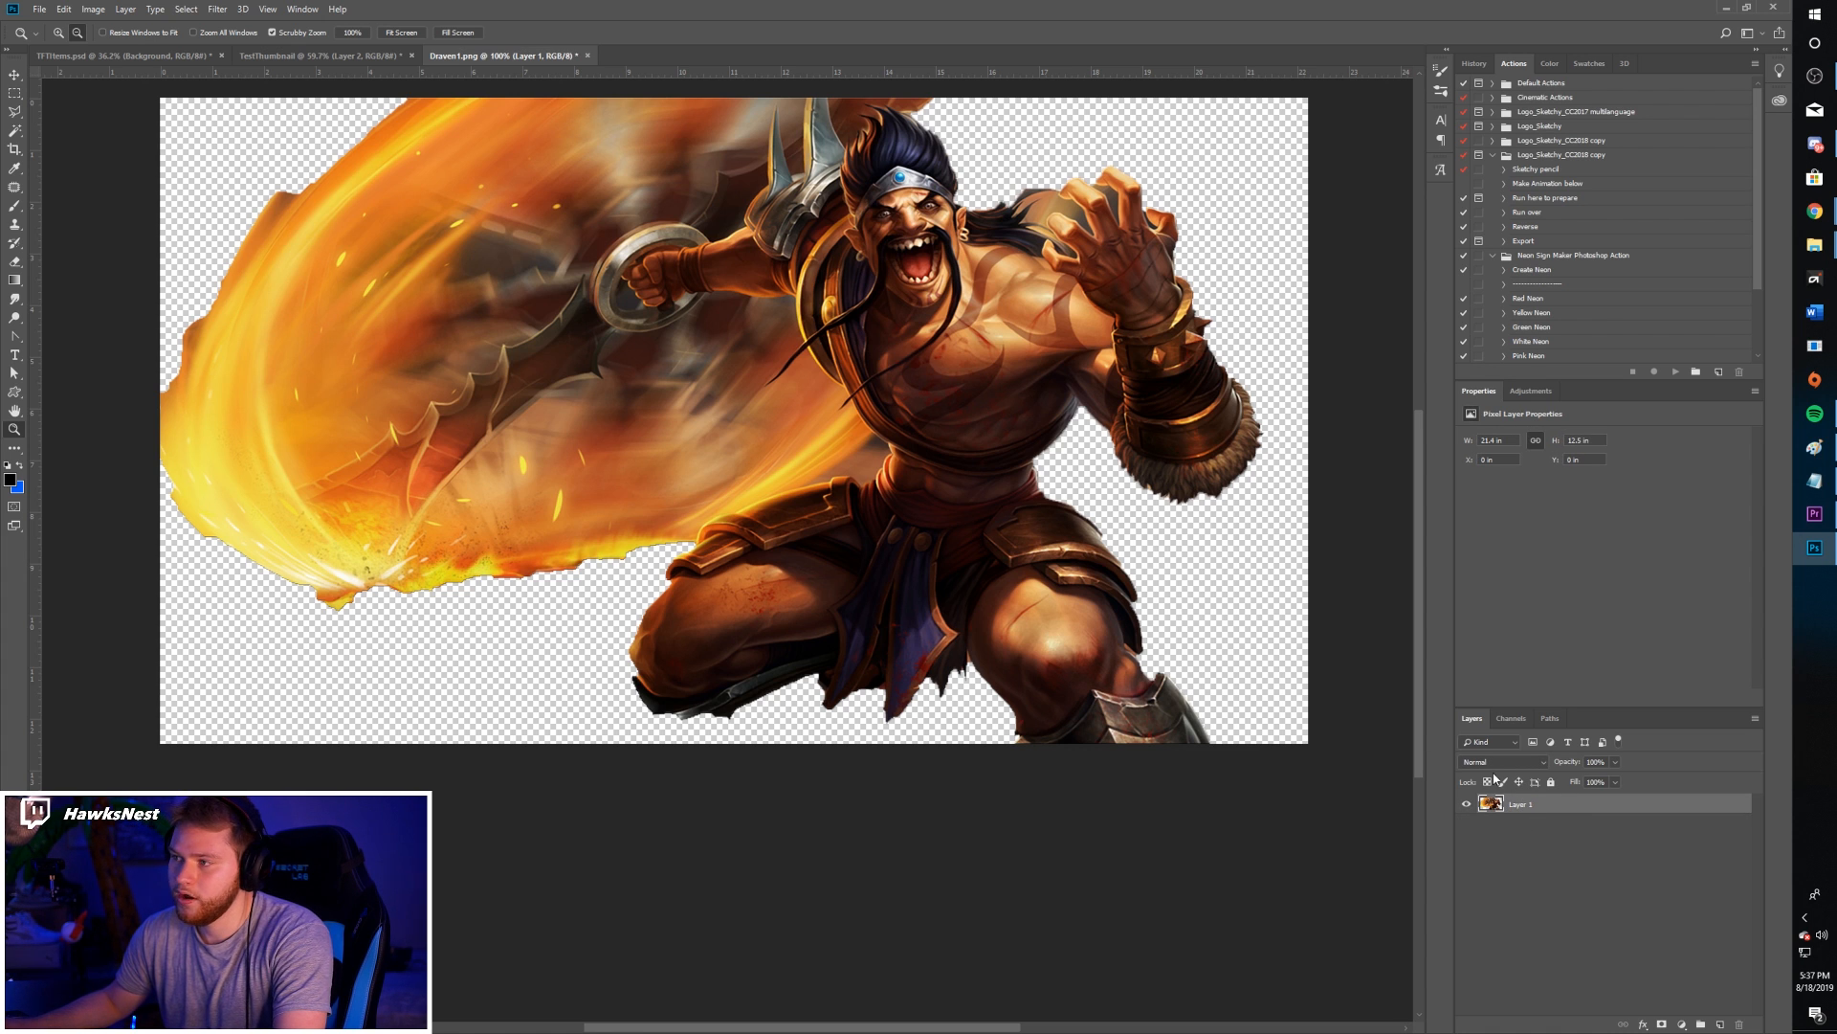
- Copy the Draven layer from Draven1.png into TestThumbnail and place it against the canvas's lower-left area
left_click_drag(756, 408, 721, 408)
key("v")
mouse_move(884, 293)
left_mouse_down()
mouse_move(863, 305)
mouse_move(926, 380)
mouse_move(938, 158)
mouse_move(874, 294)
left_mouse_up()
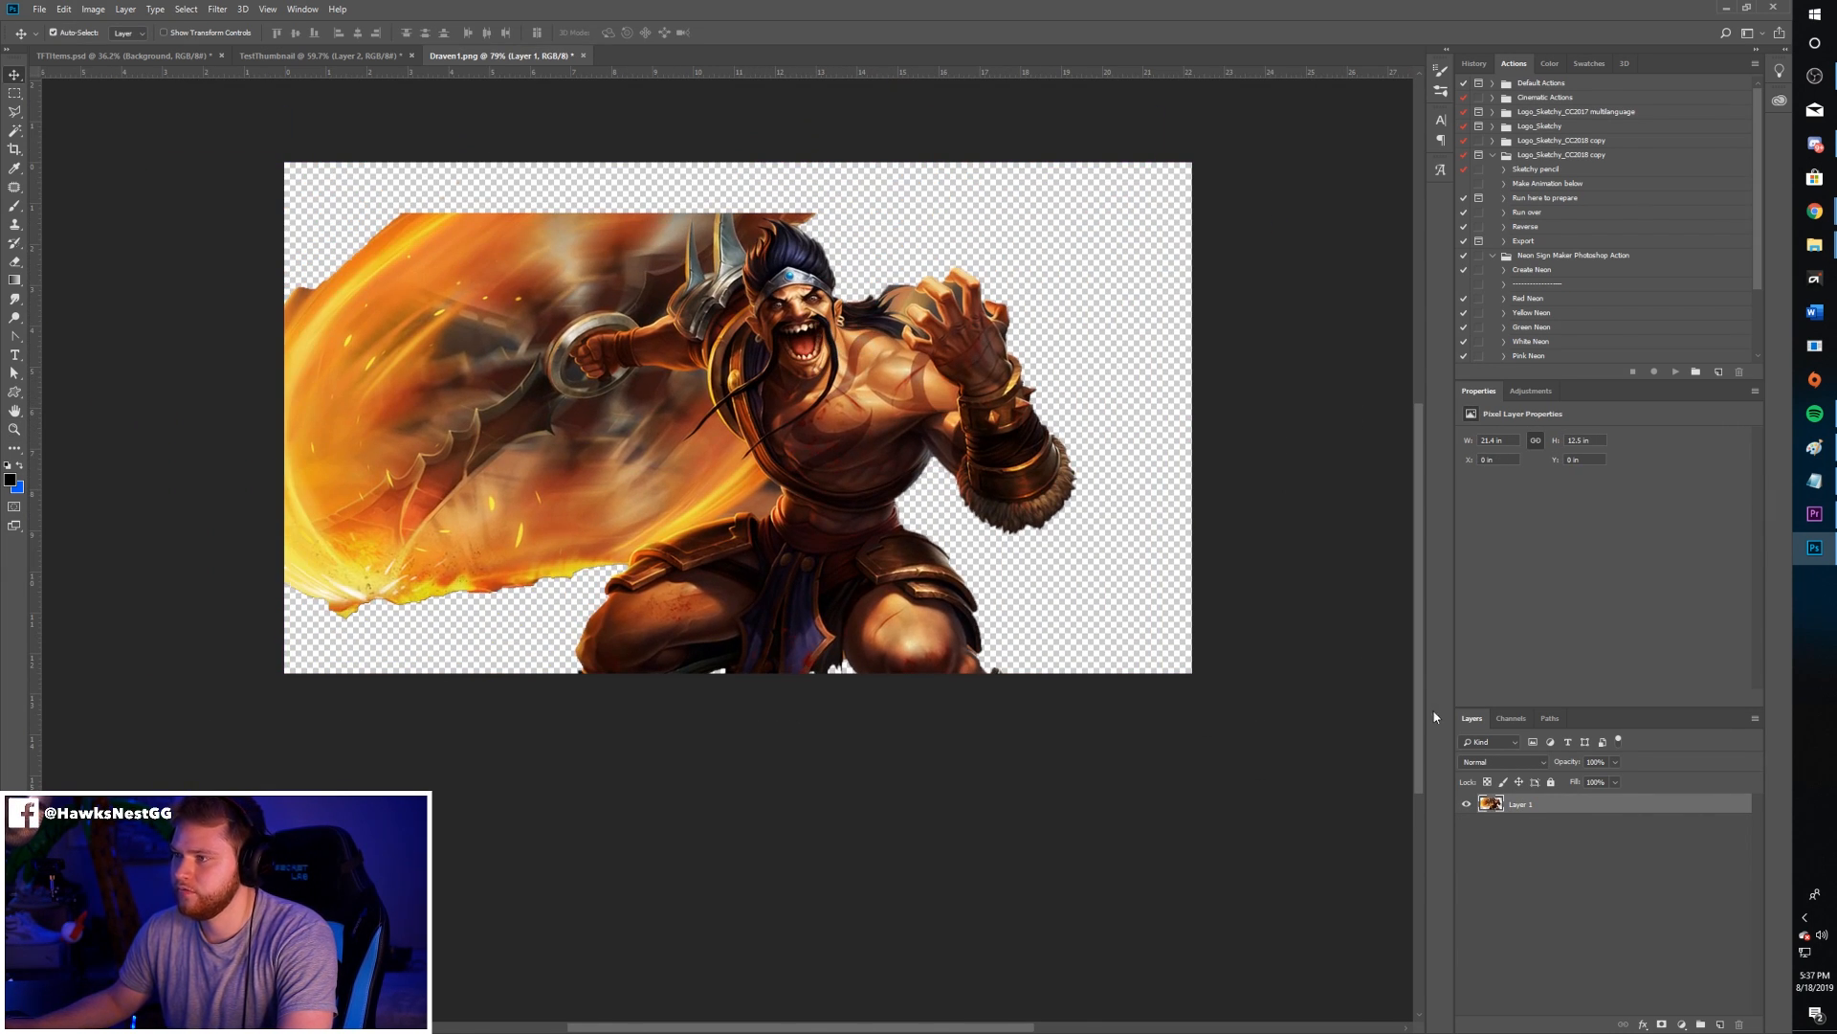
left_click_drag(1515, 811, 549, 506)
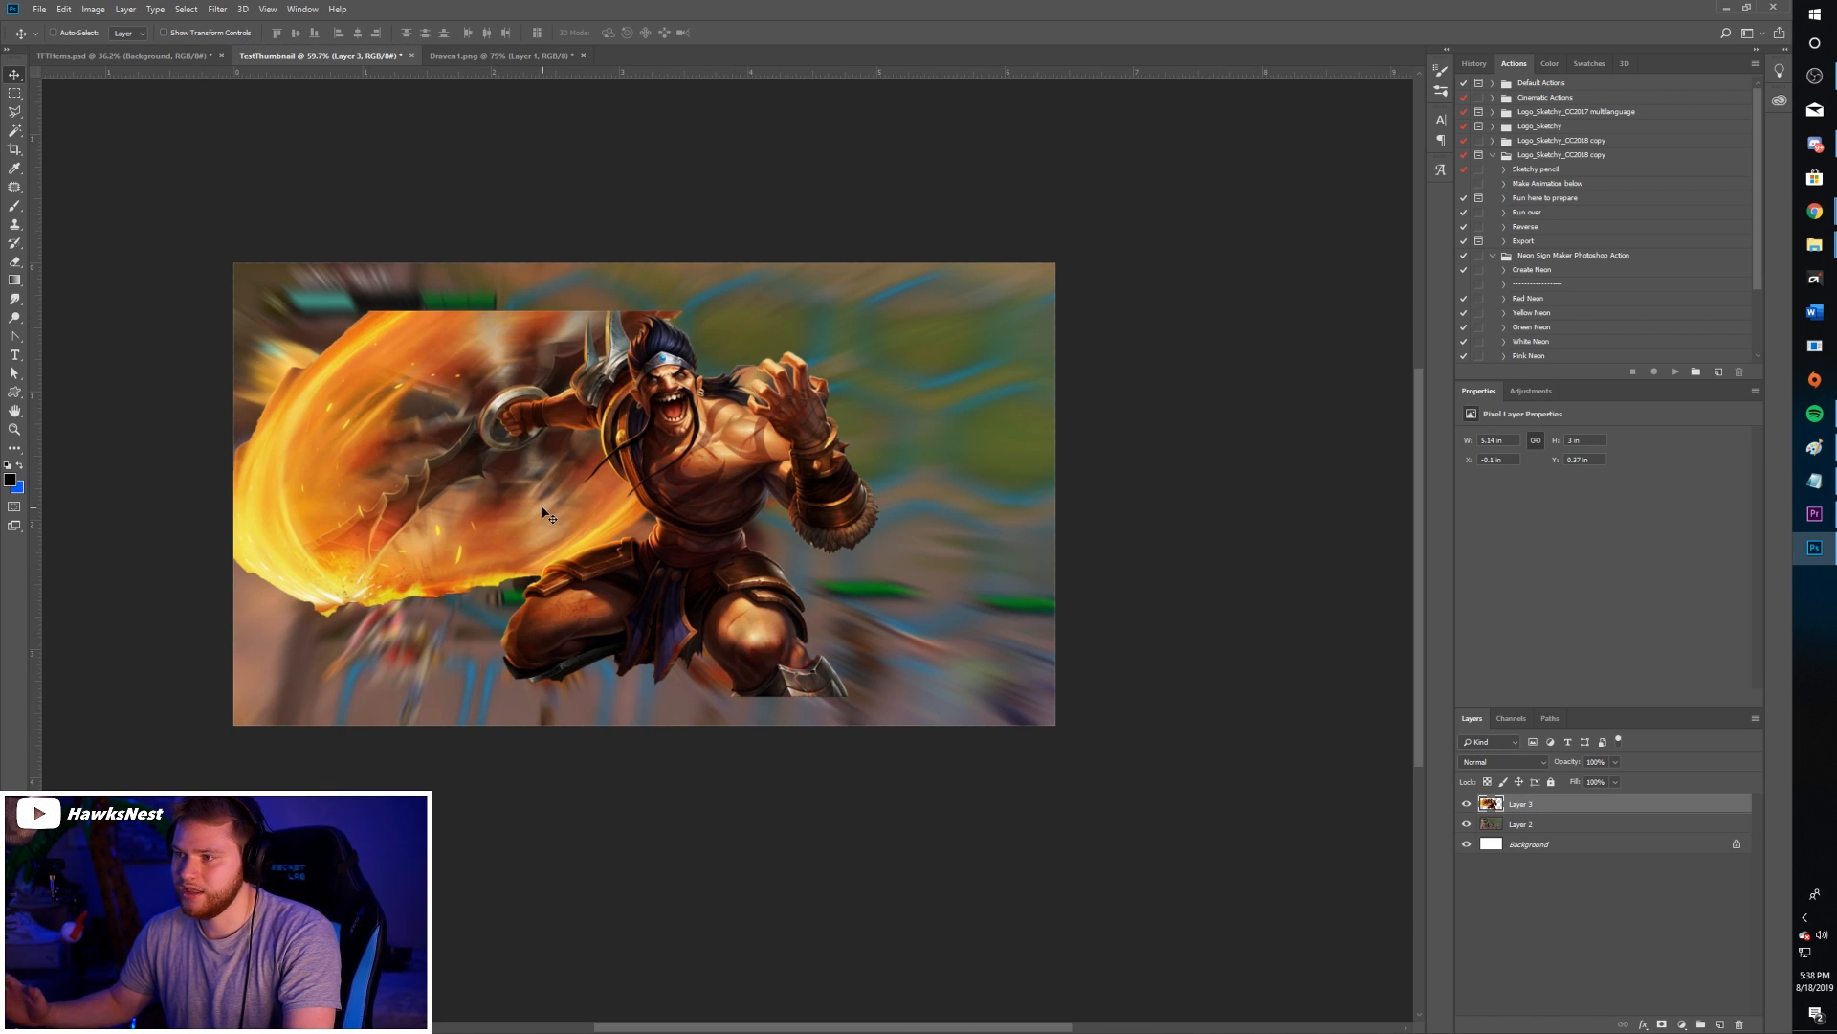
left_click_drag(576, 321, 428, 360)
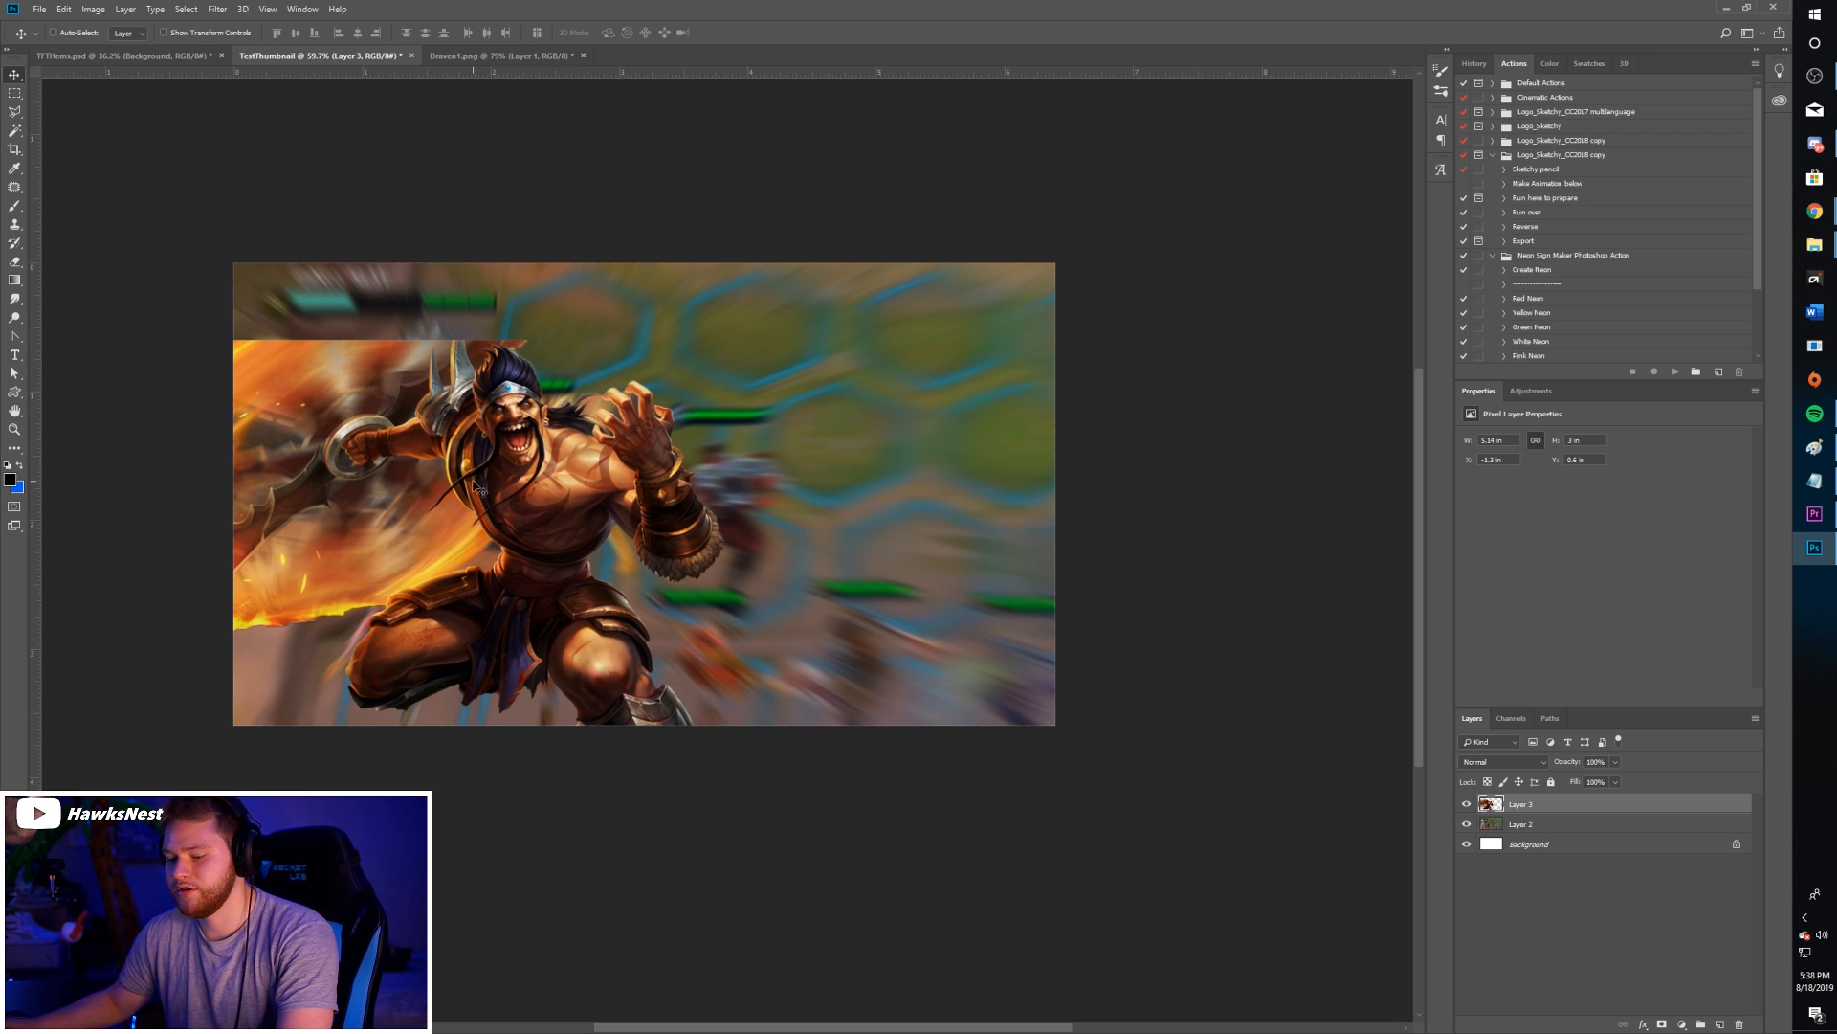
- Scale the champion layer to about 120% so it fills the canvas height, and position the figure in the left half
key("ctrl+t")
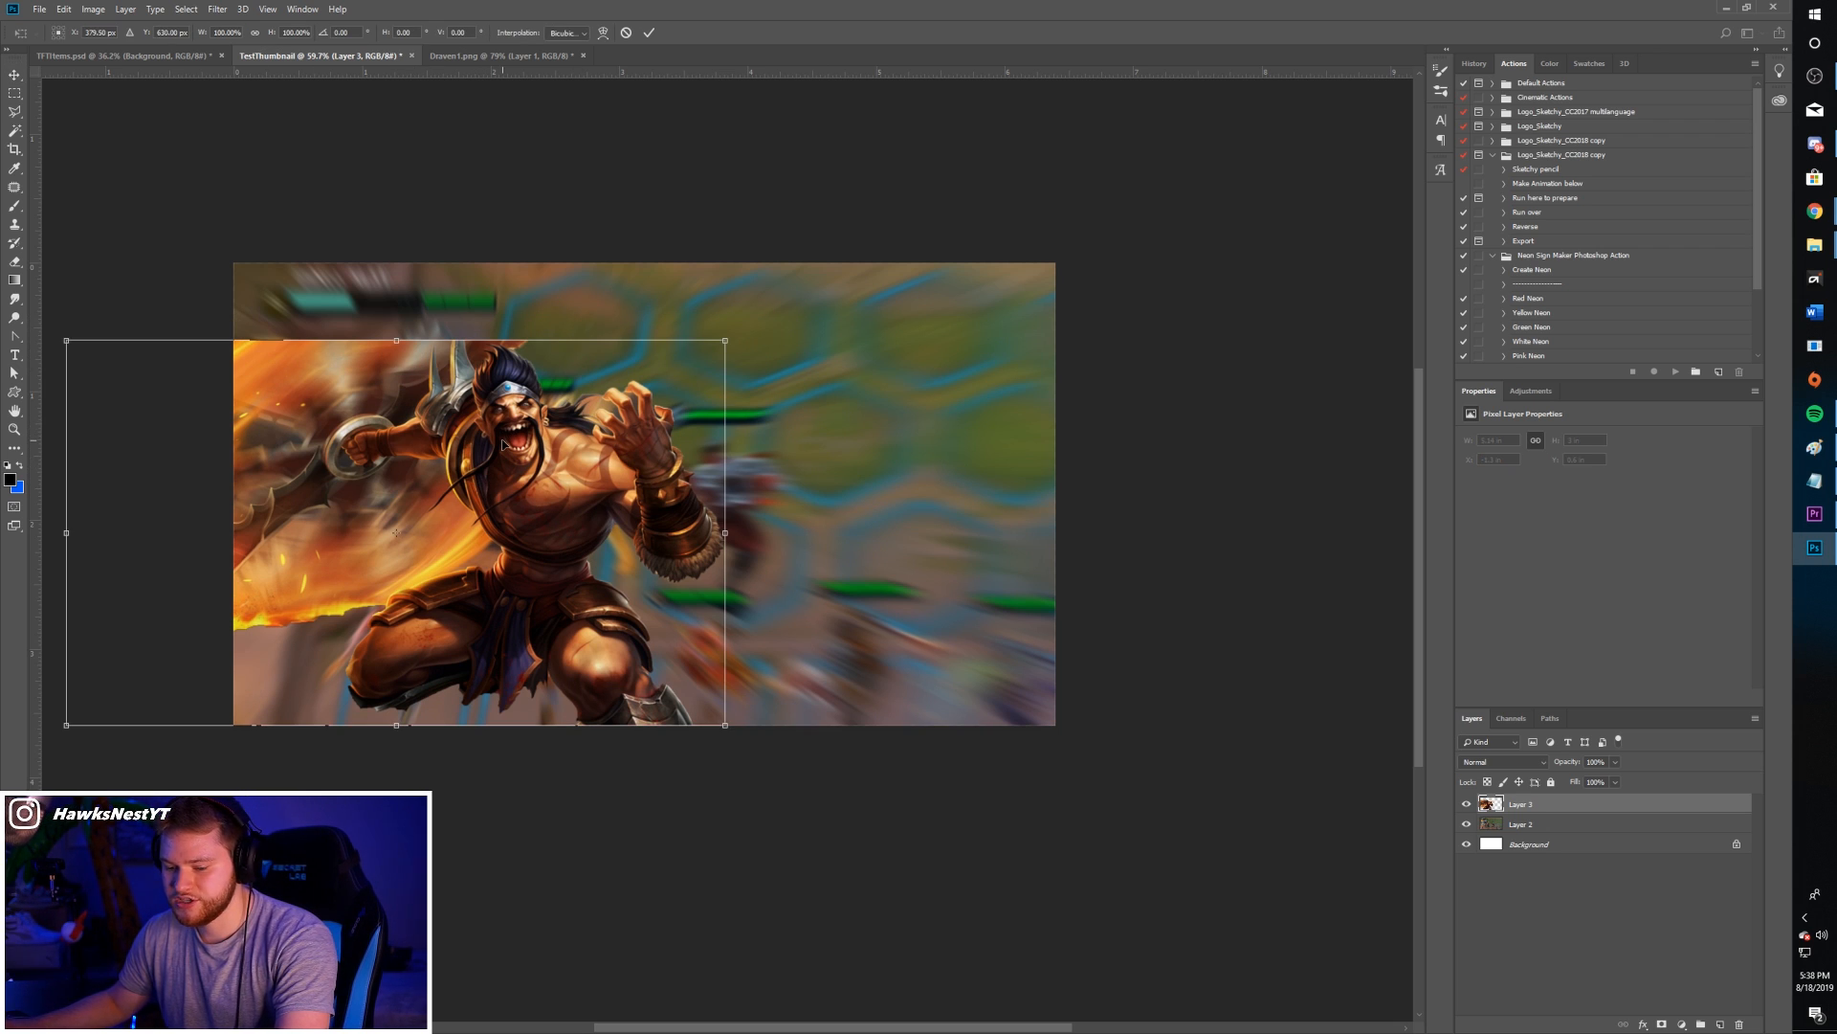
left_click_drag(728, 337, 848, 232)
left_click_drag(734, 381, 580, 381)
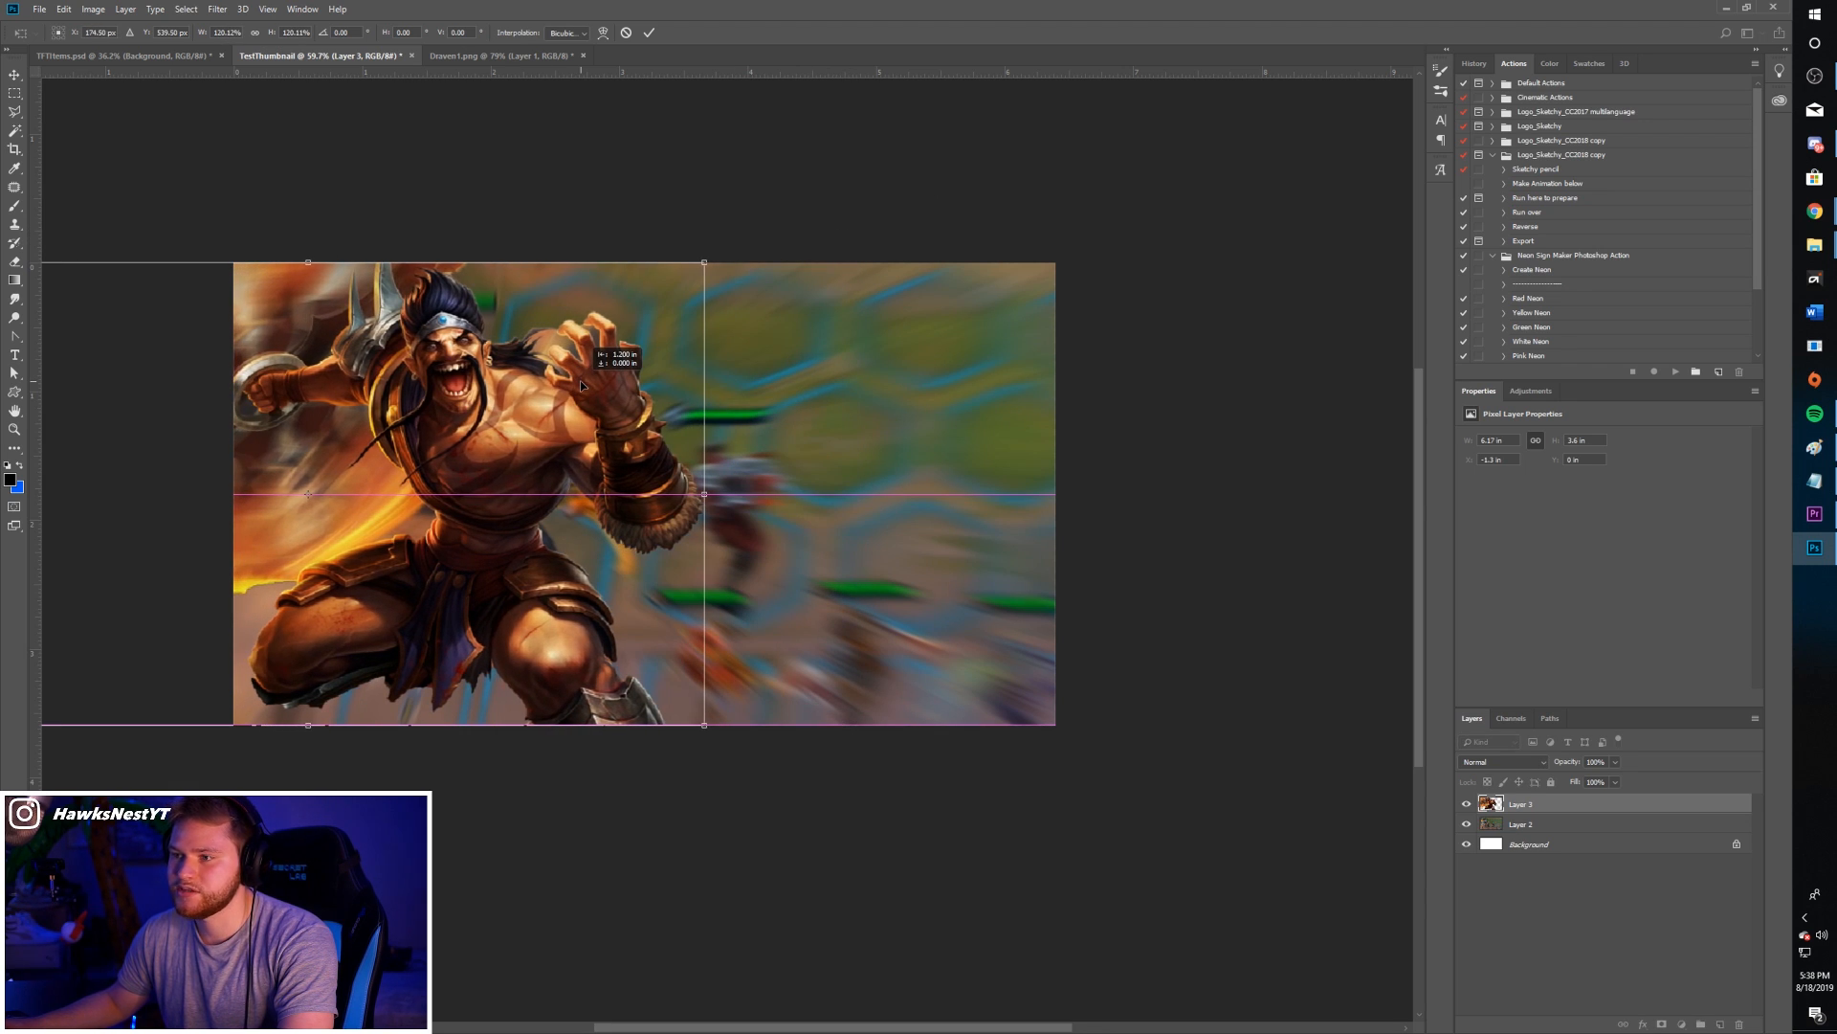
left_click(649, 32)
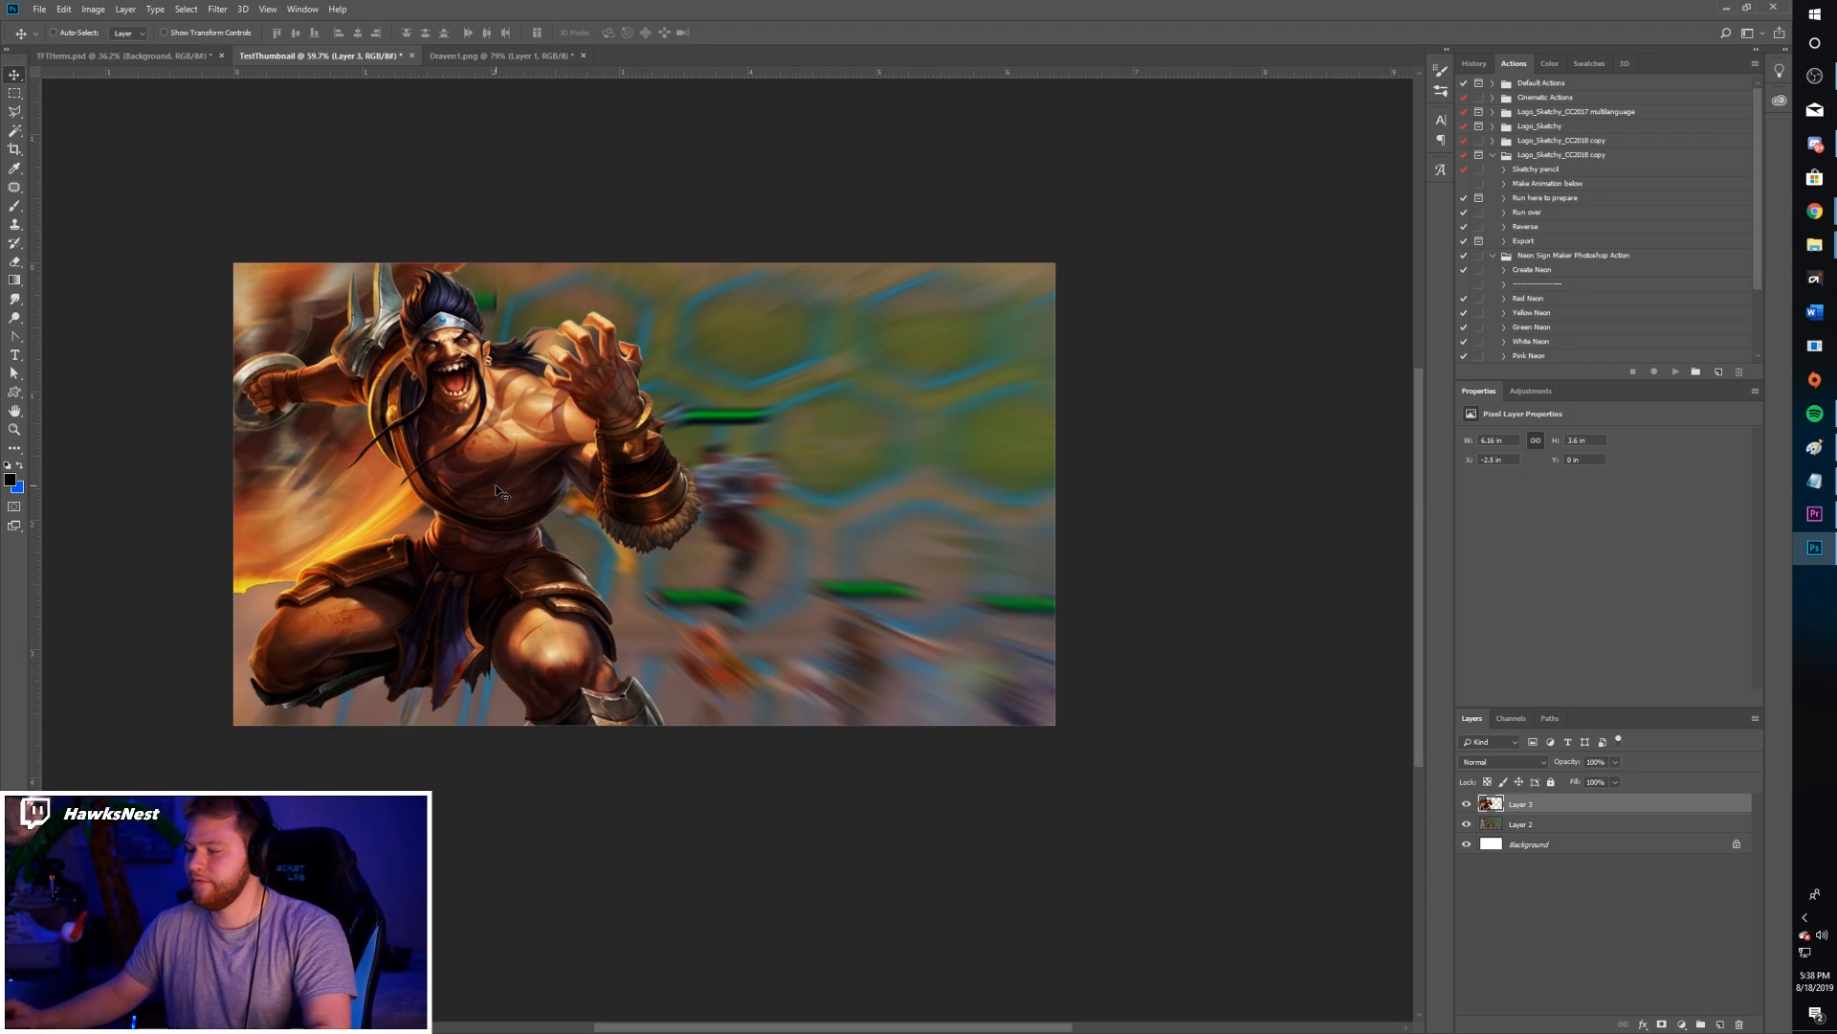
mouse_move(497, 461)
left_mouse_down()
mouse_move(530, 461)
mouse_move(513, 459)
left_mouse_up()
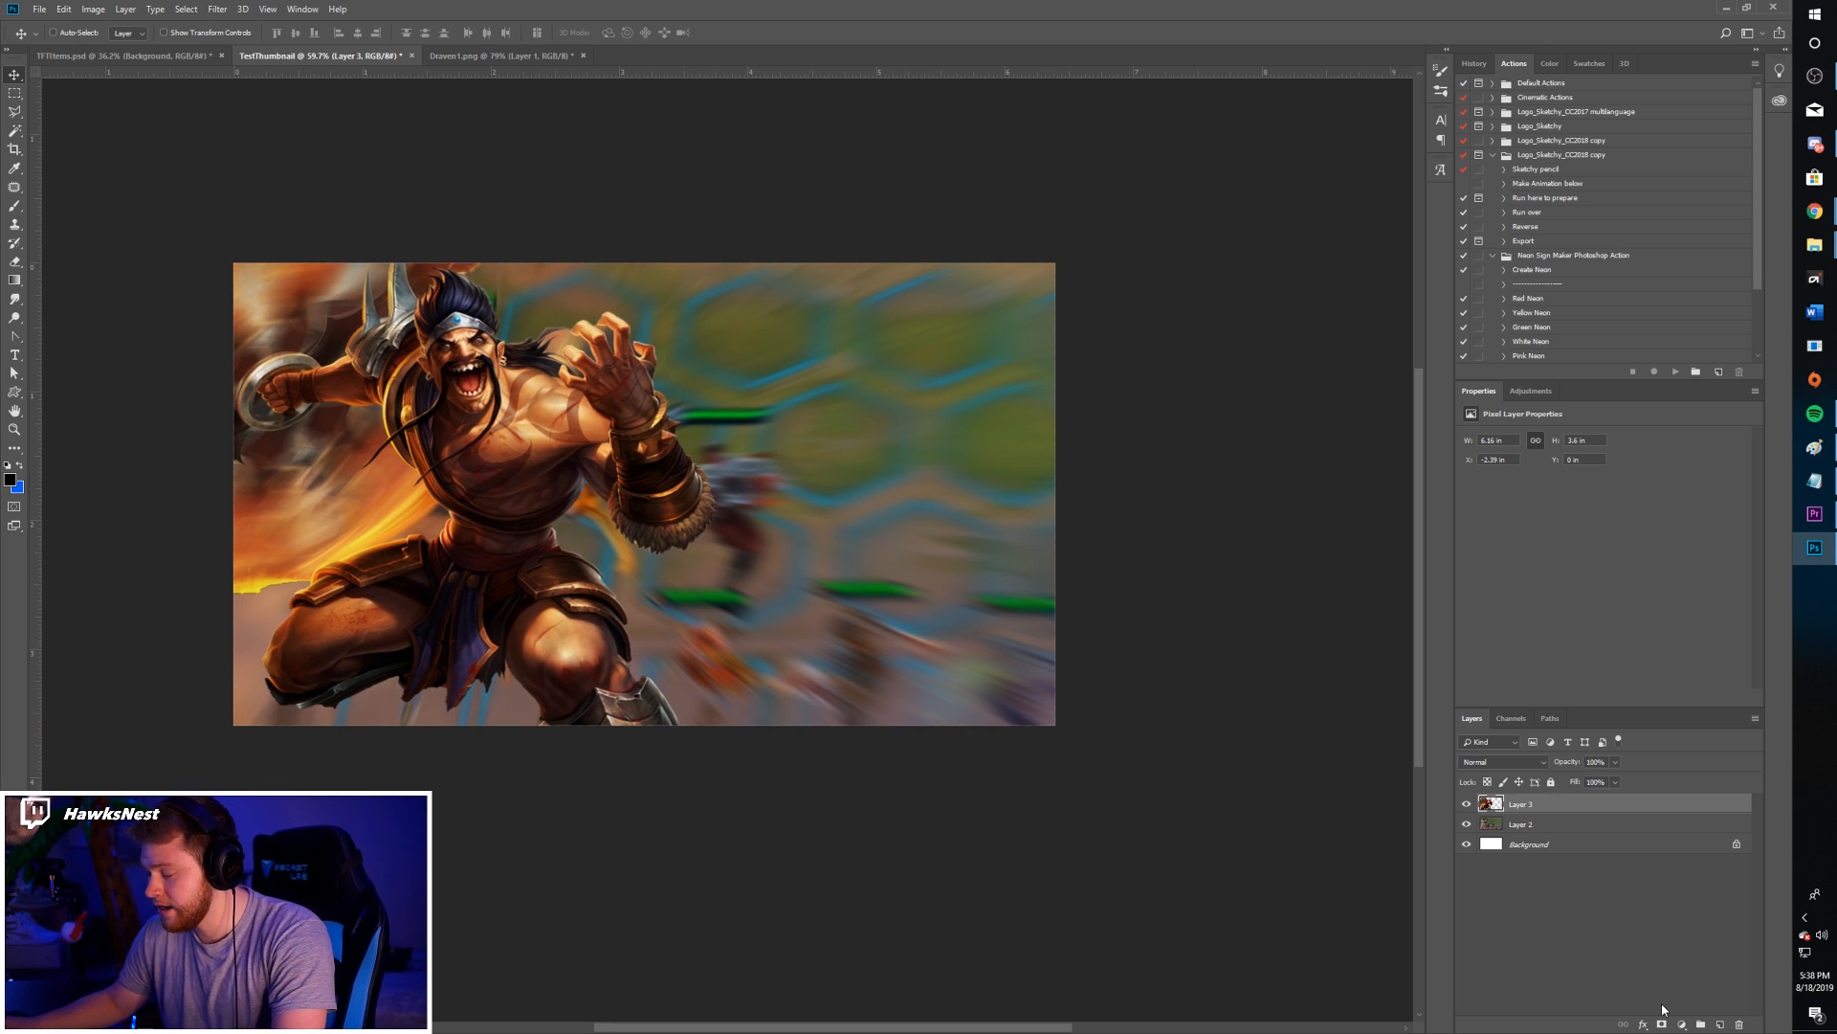
- Rename the champion image layer as Draven
double_click(1521, 806)
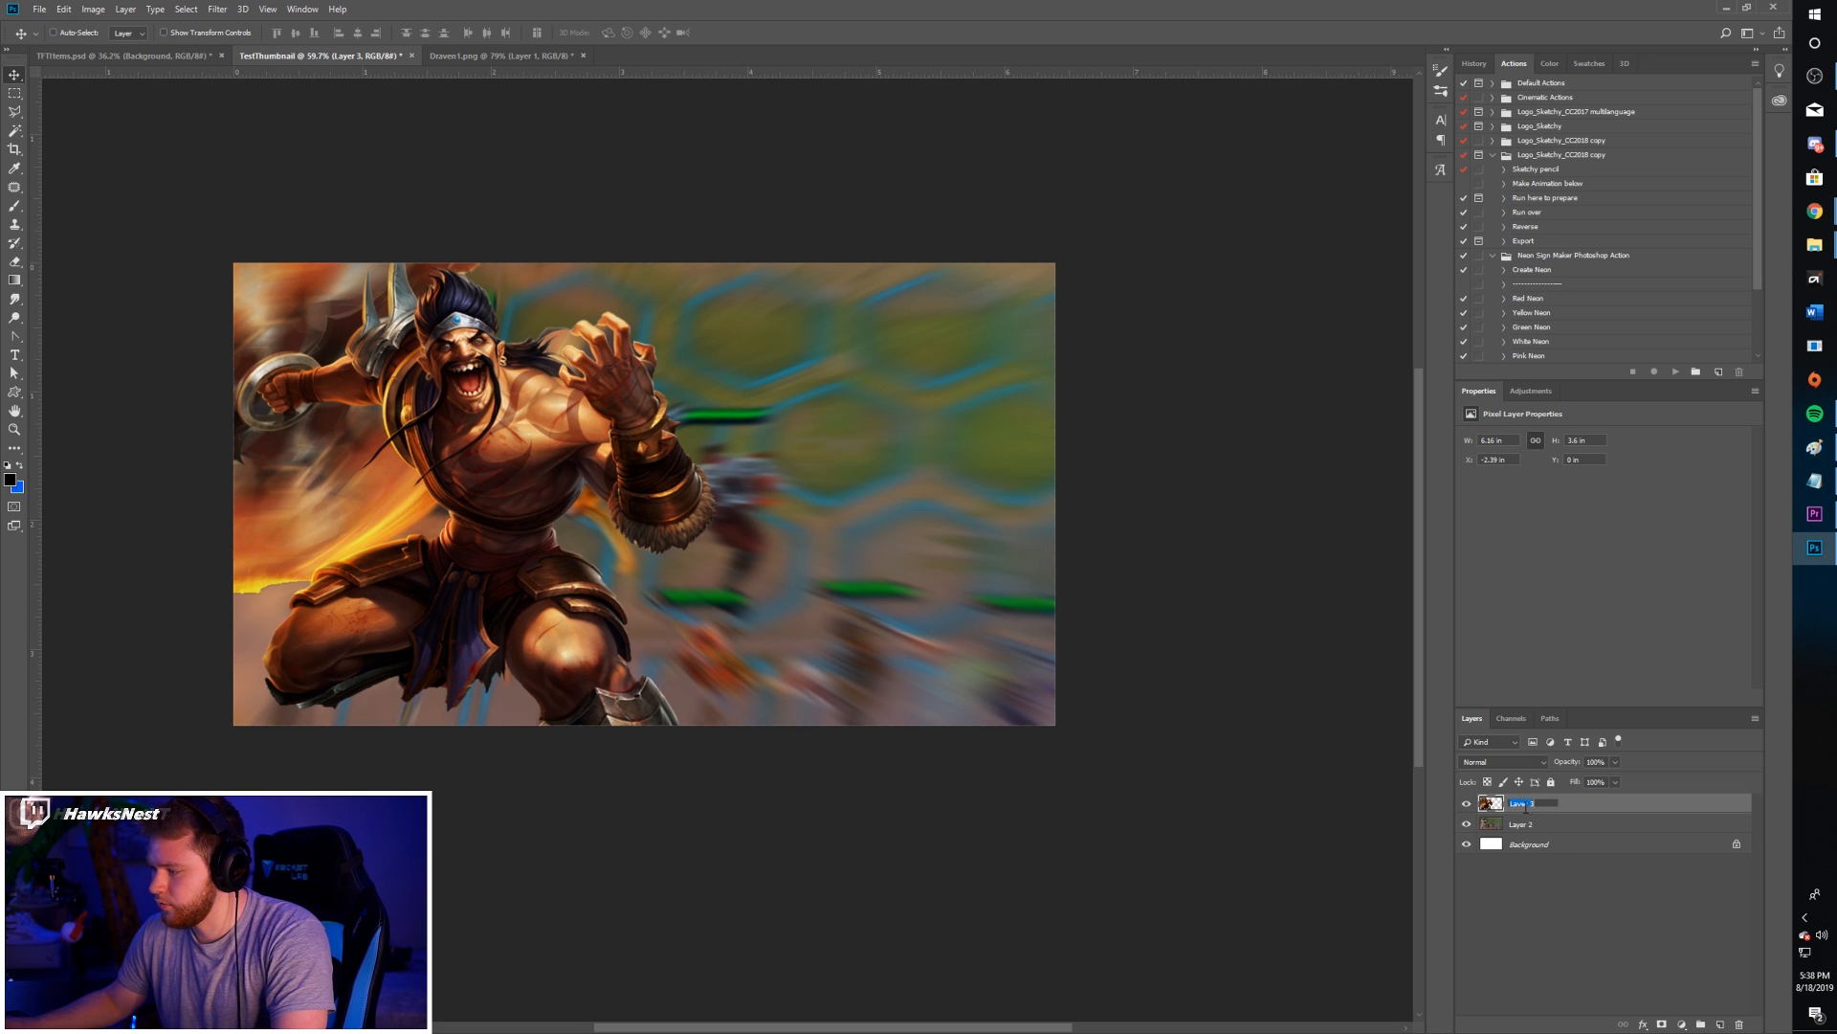
type("Draven")
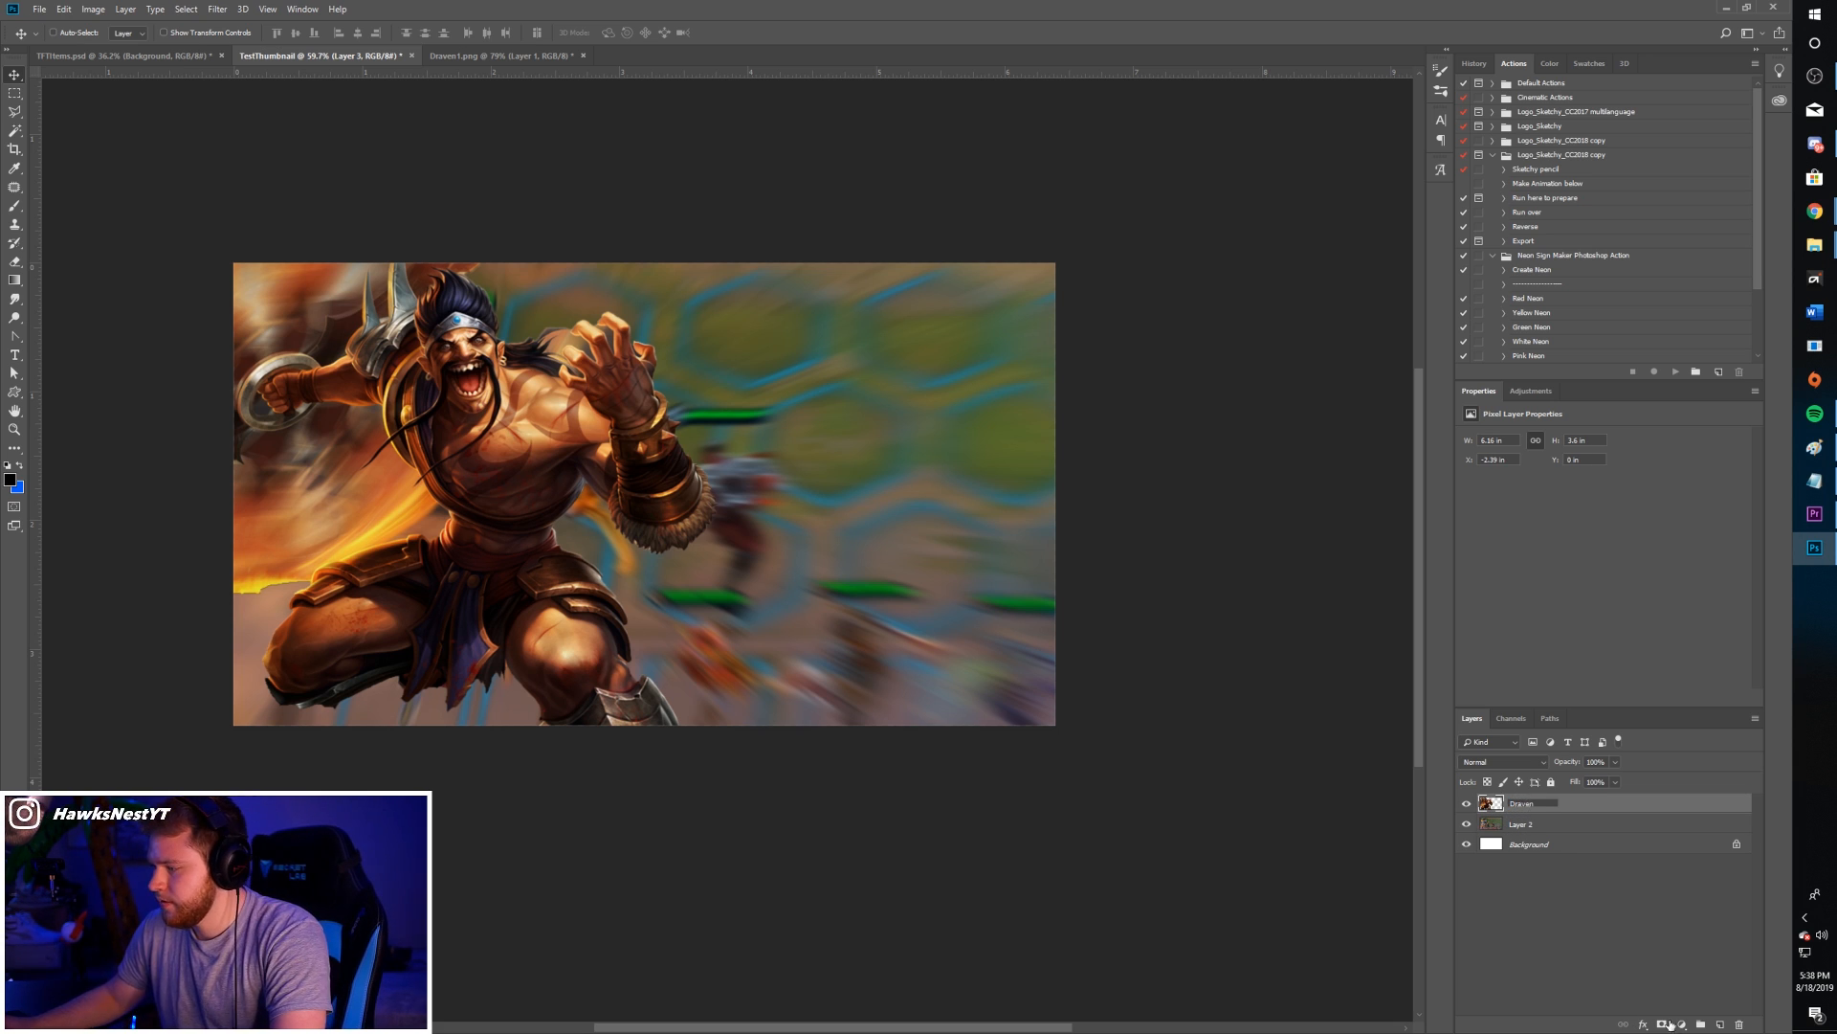
left_click(1604, 980)
left_click(1569, 808)
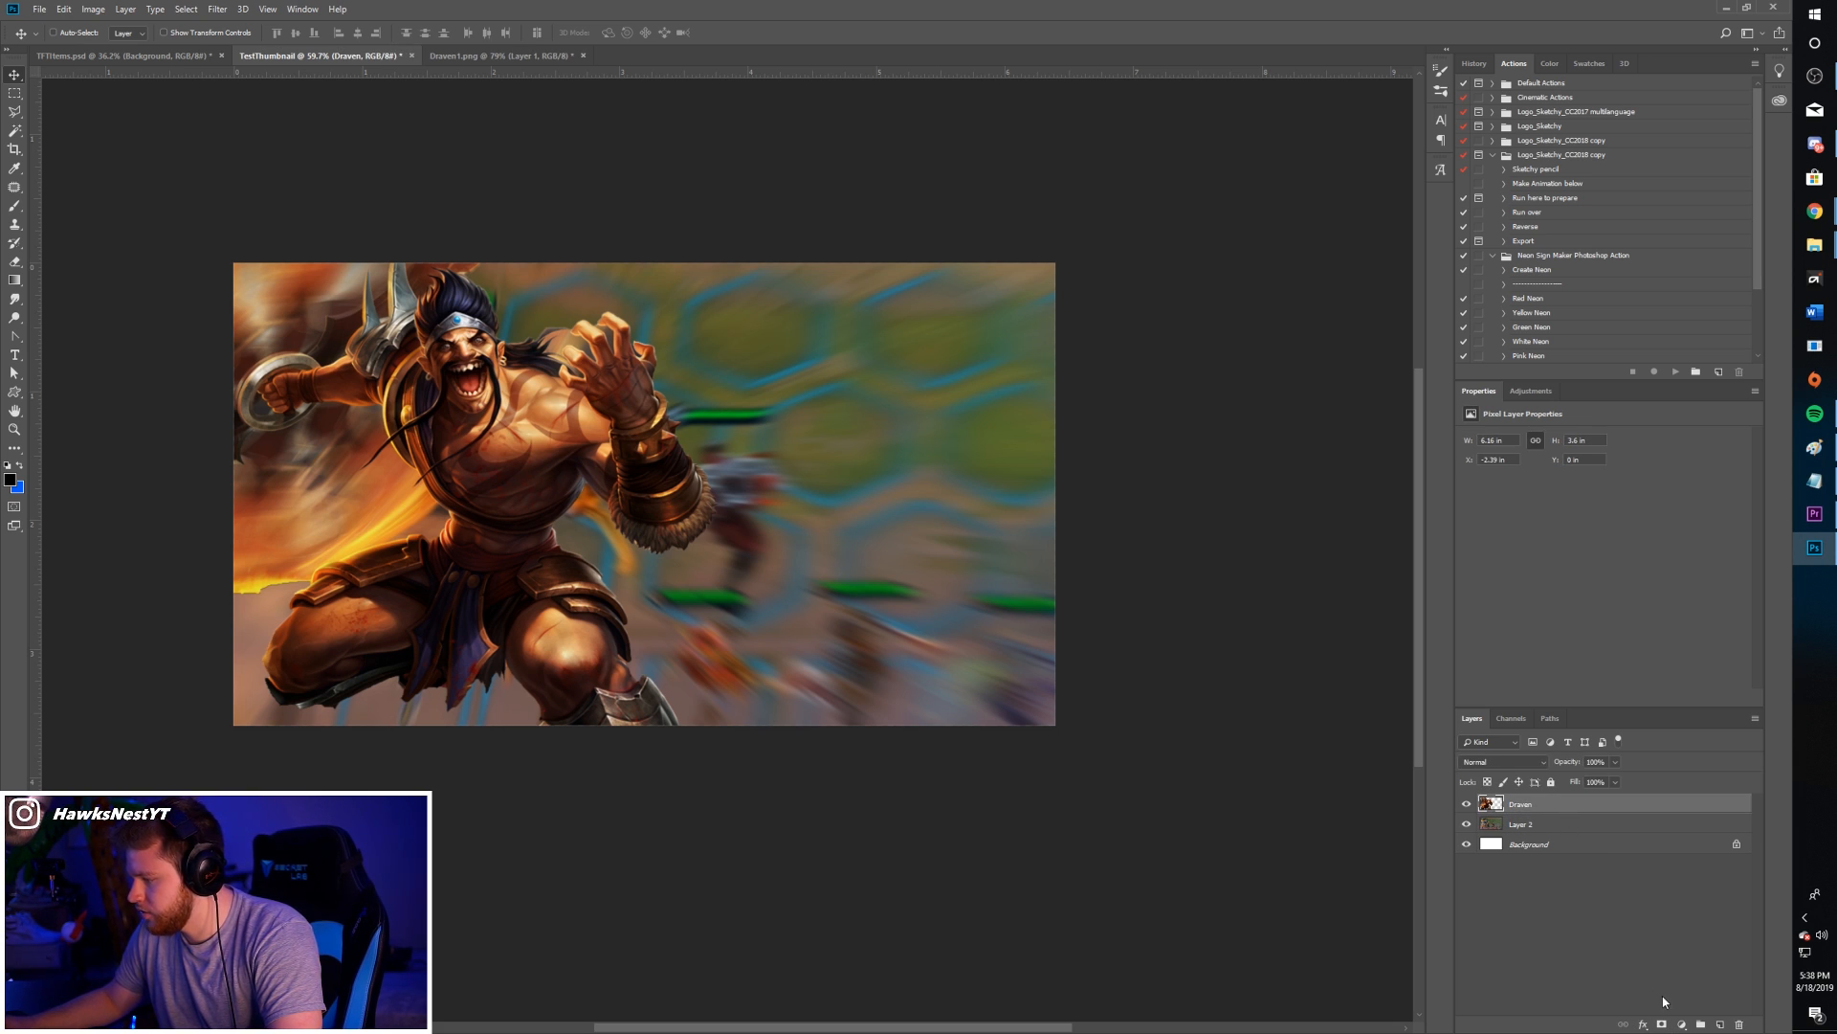
- Give the Draven layer a black drop shadow with 0% spread and 150 px size, and shift the layer about 0.5 in left
left_click(1644, 1023)
left_click(1670, 992)
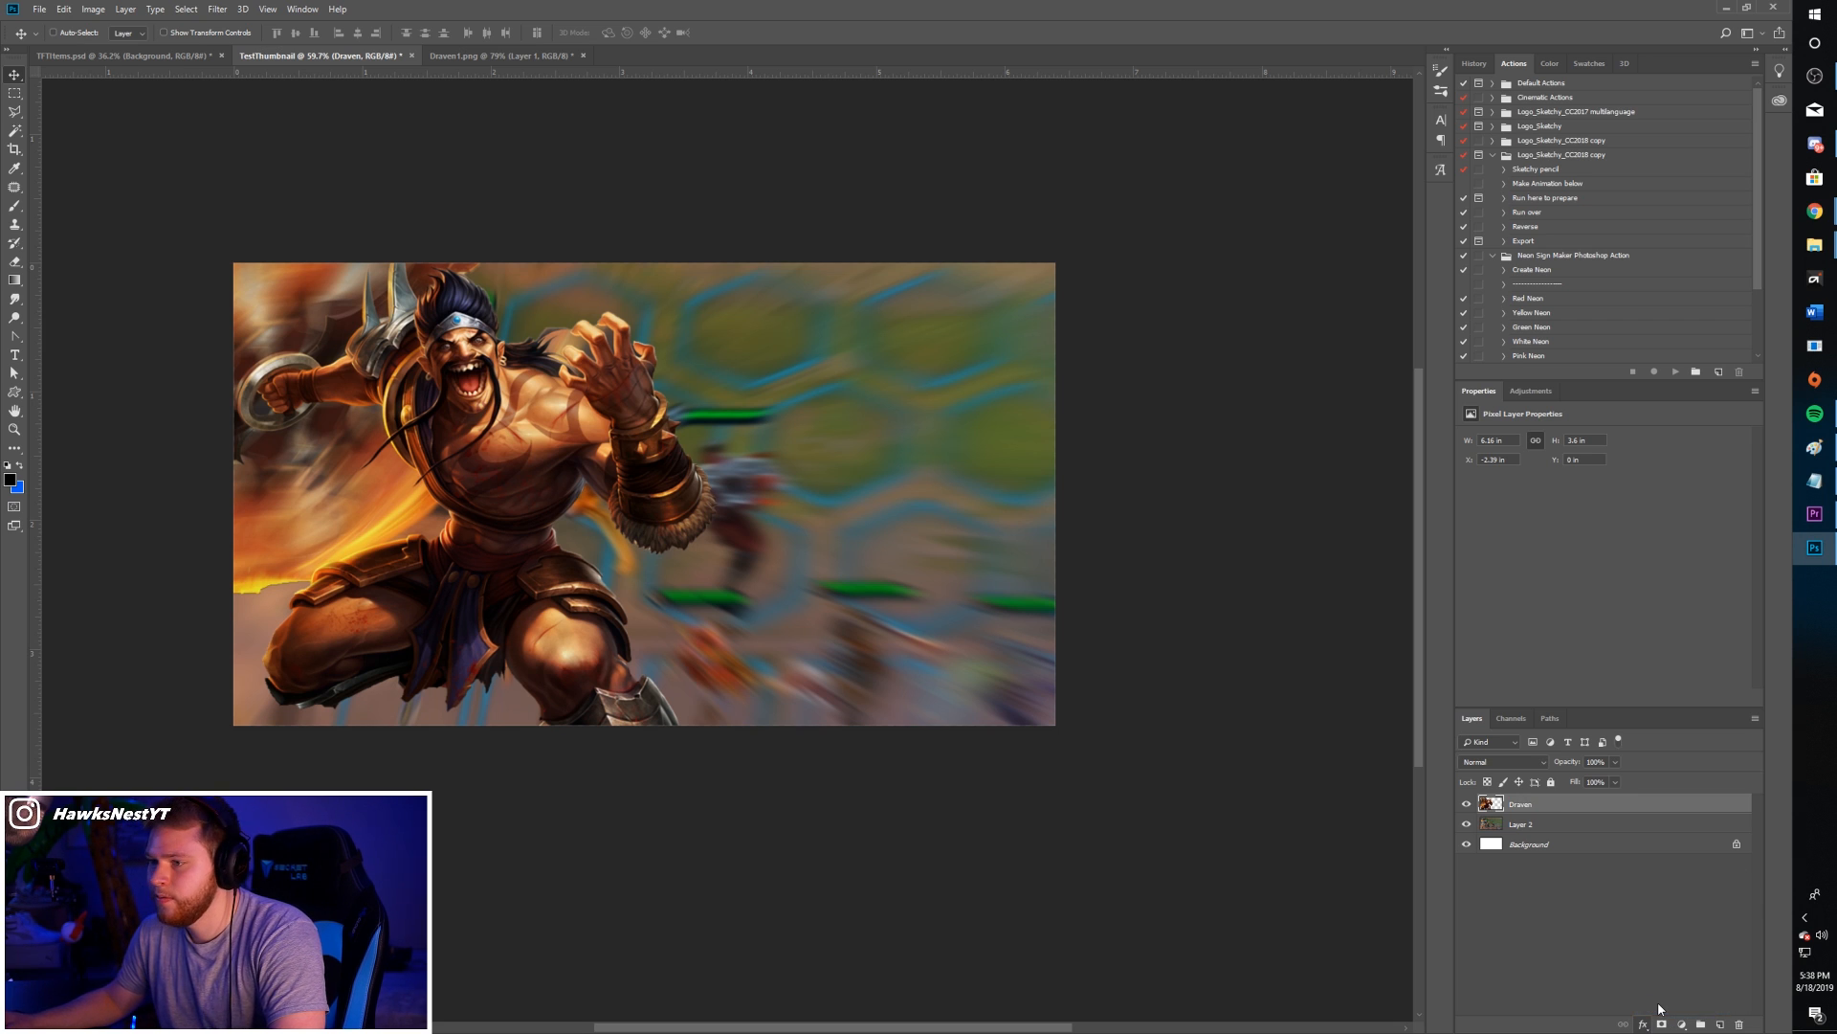
left_click_drag(1498, 260, 1478, 264)
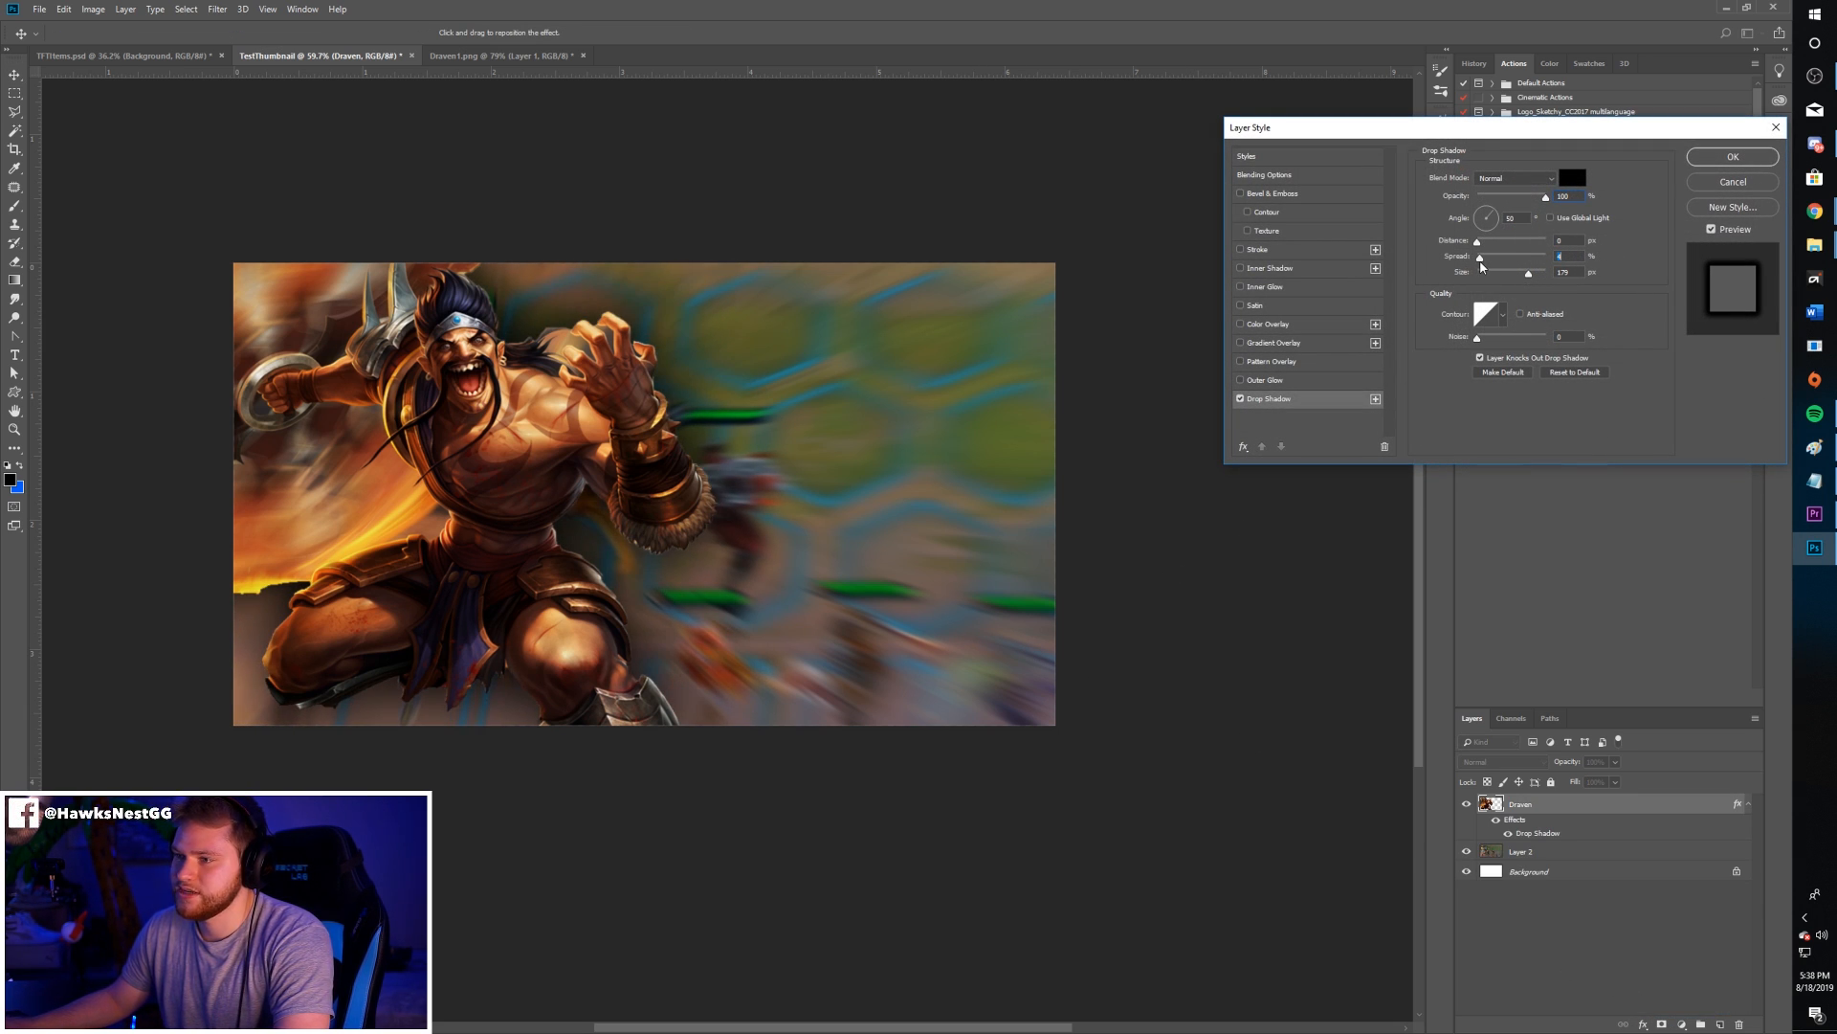
left_click_drag(1528, 274, 1525, 278)
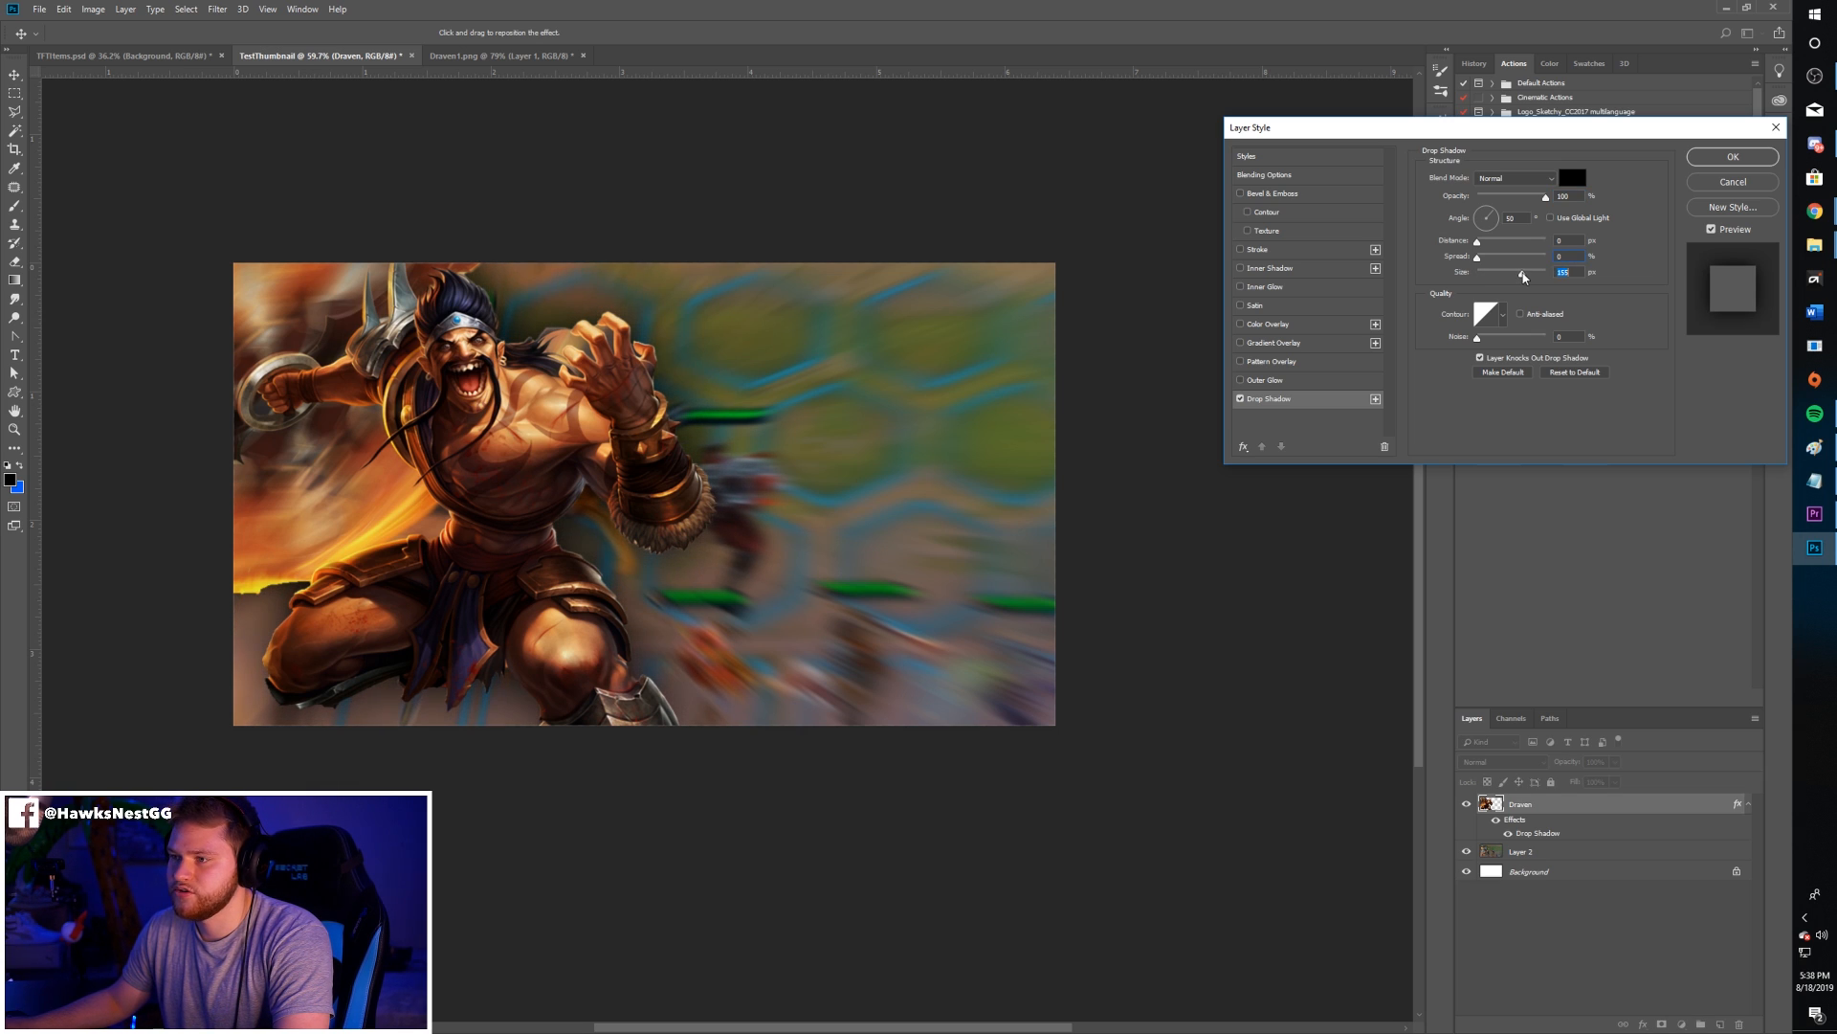
left_click(1242, 399)
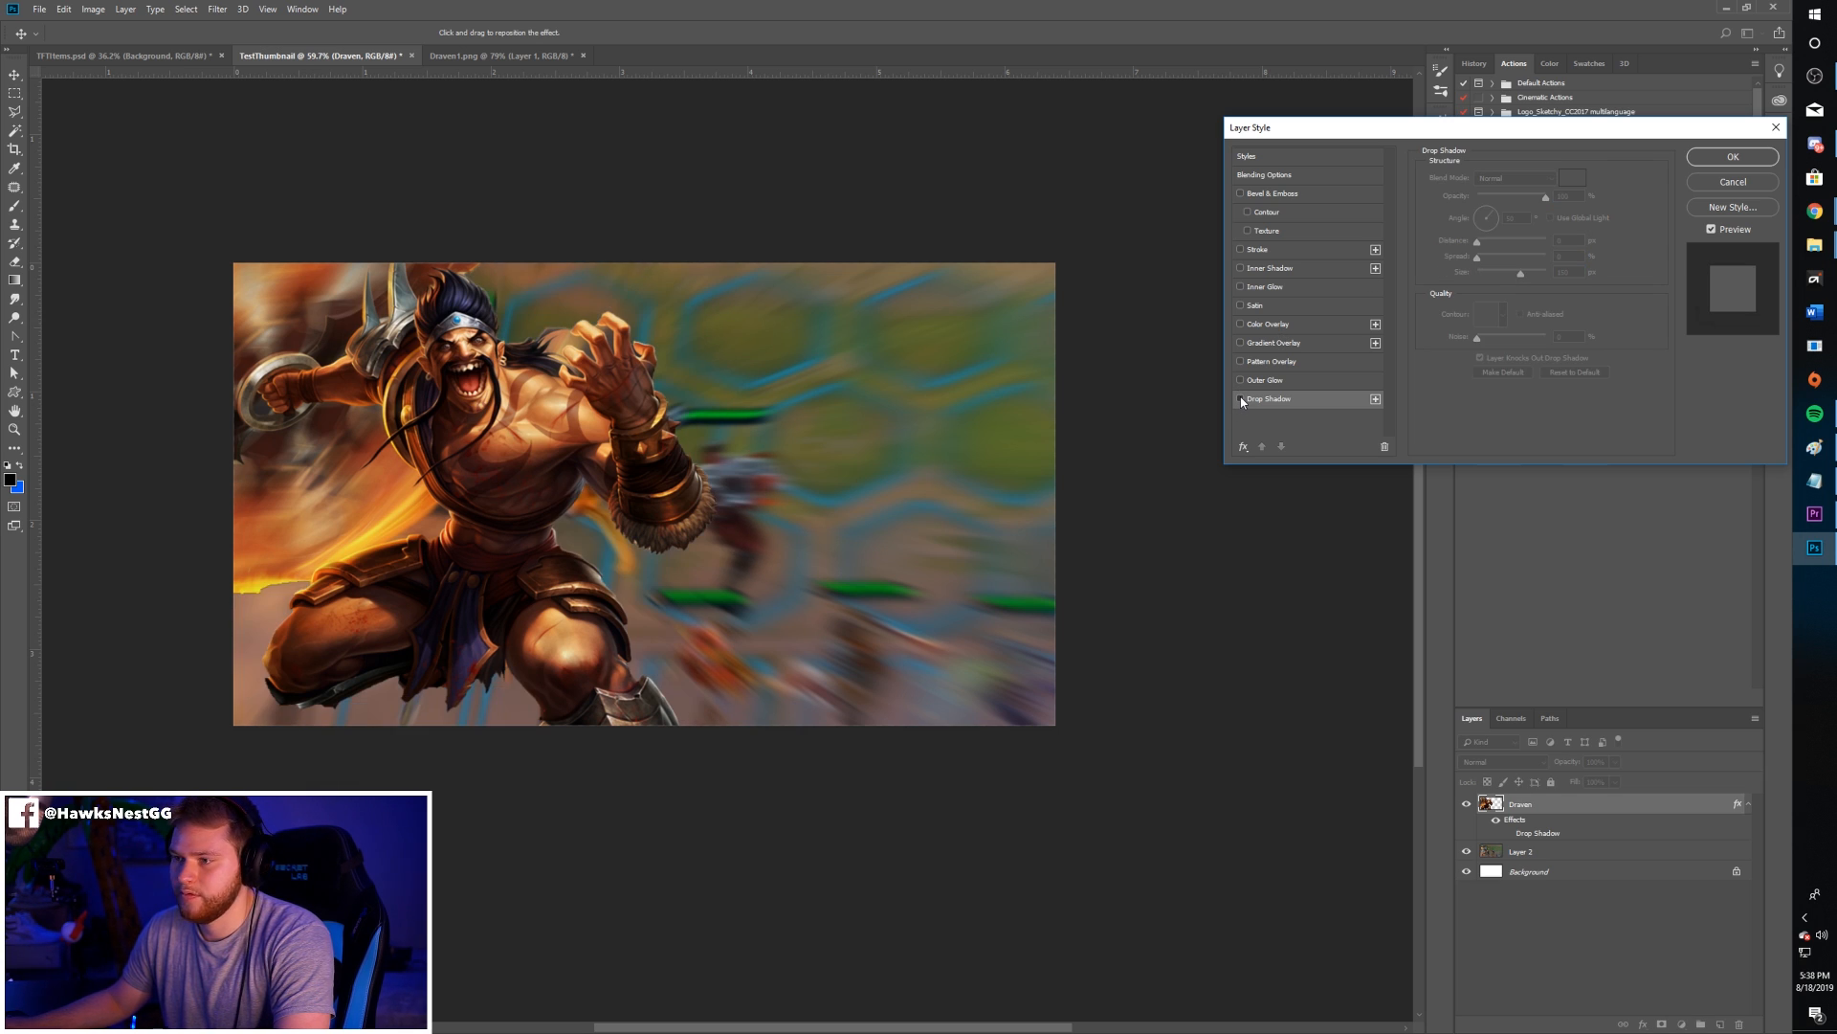
left_click(1241, 399)
left_click(1242, 399)
left_click(1242, 399)
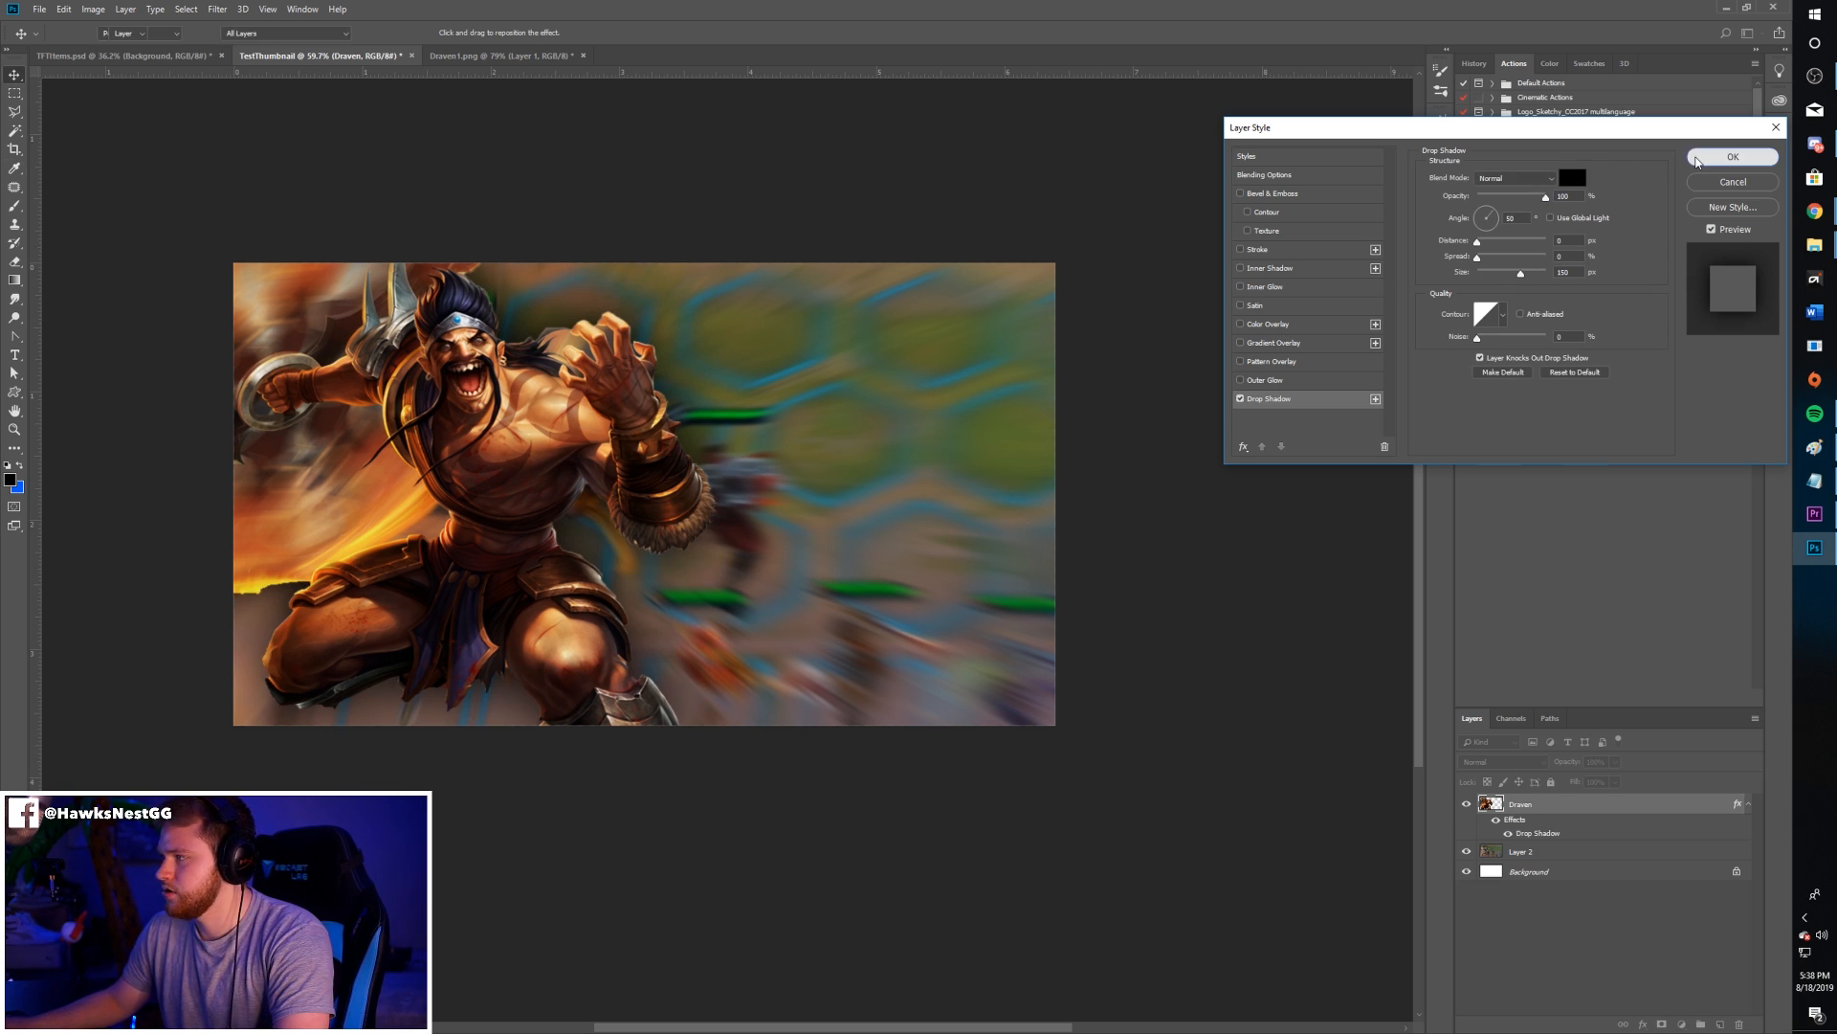
left_click(1732, 156)
left_click_drag(544, 428, 467, 395)
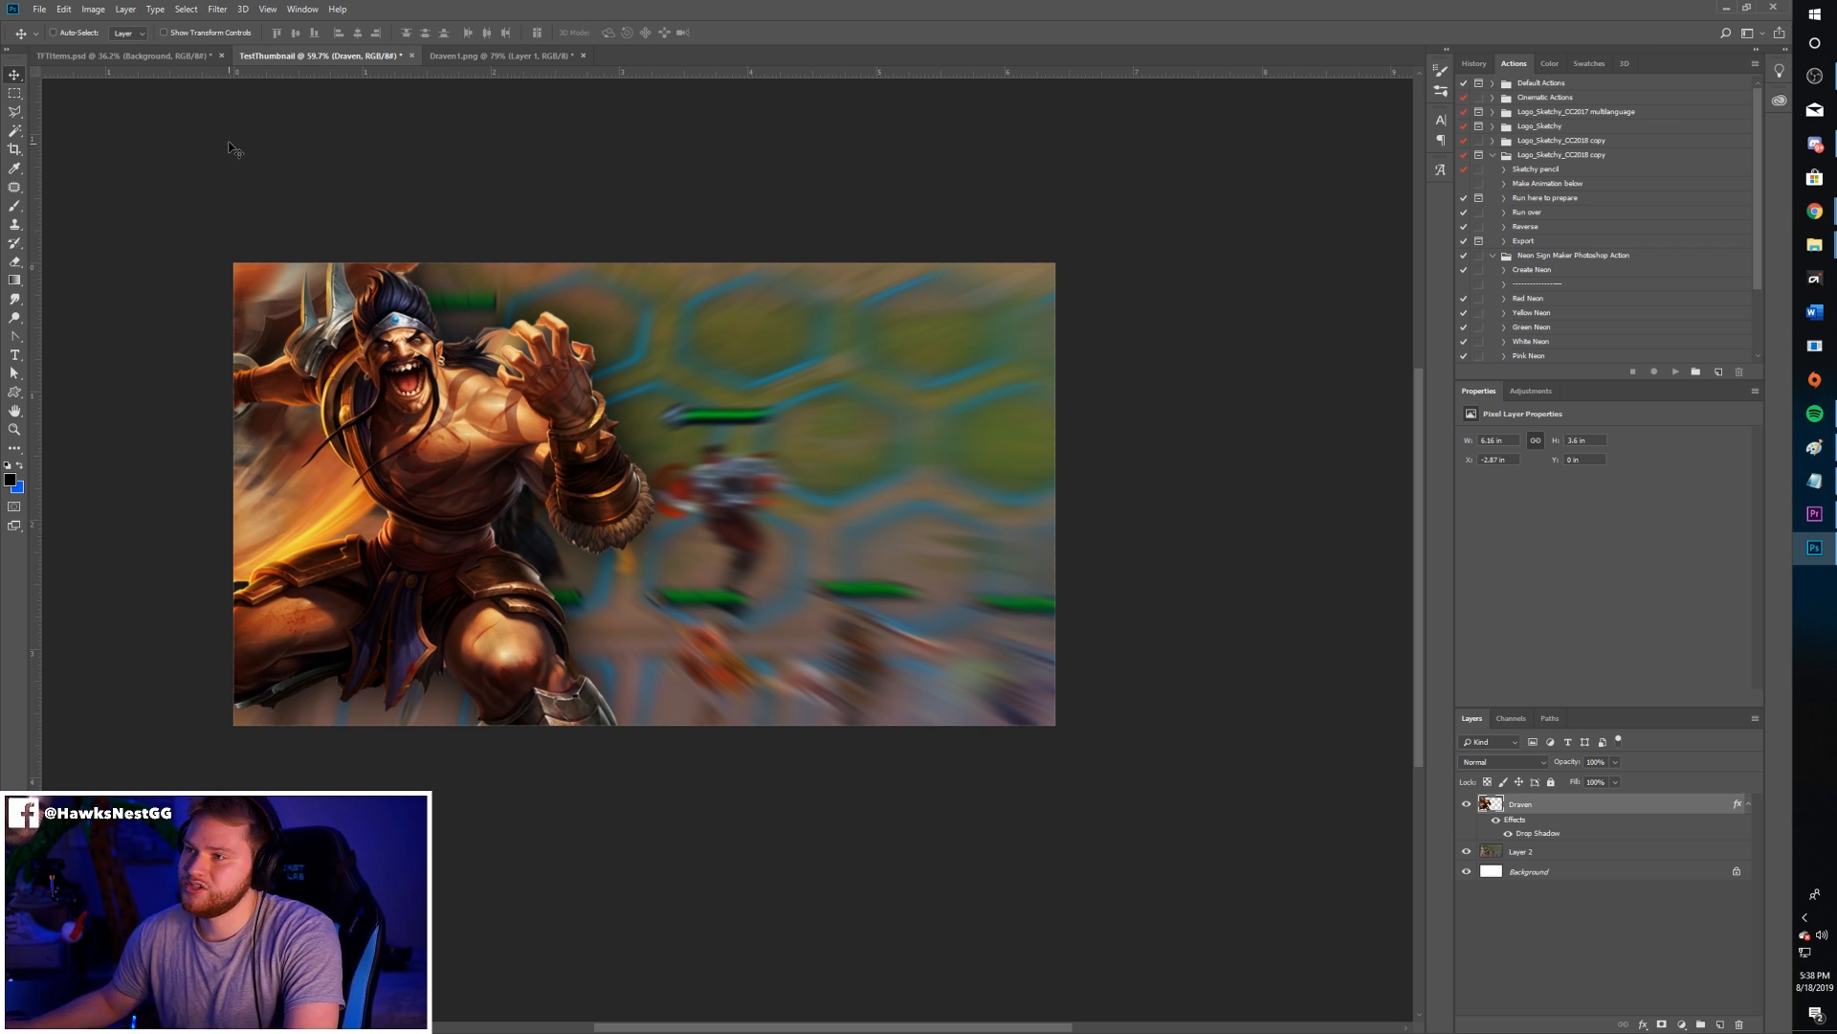
- Switch to TFTItems.psd, expand the Items group and select the RFC layer among its item layers
left_click(112, 56)
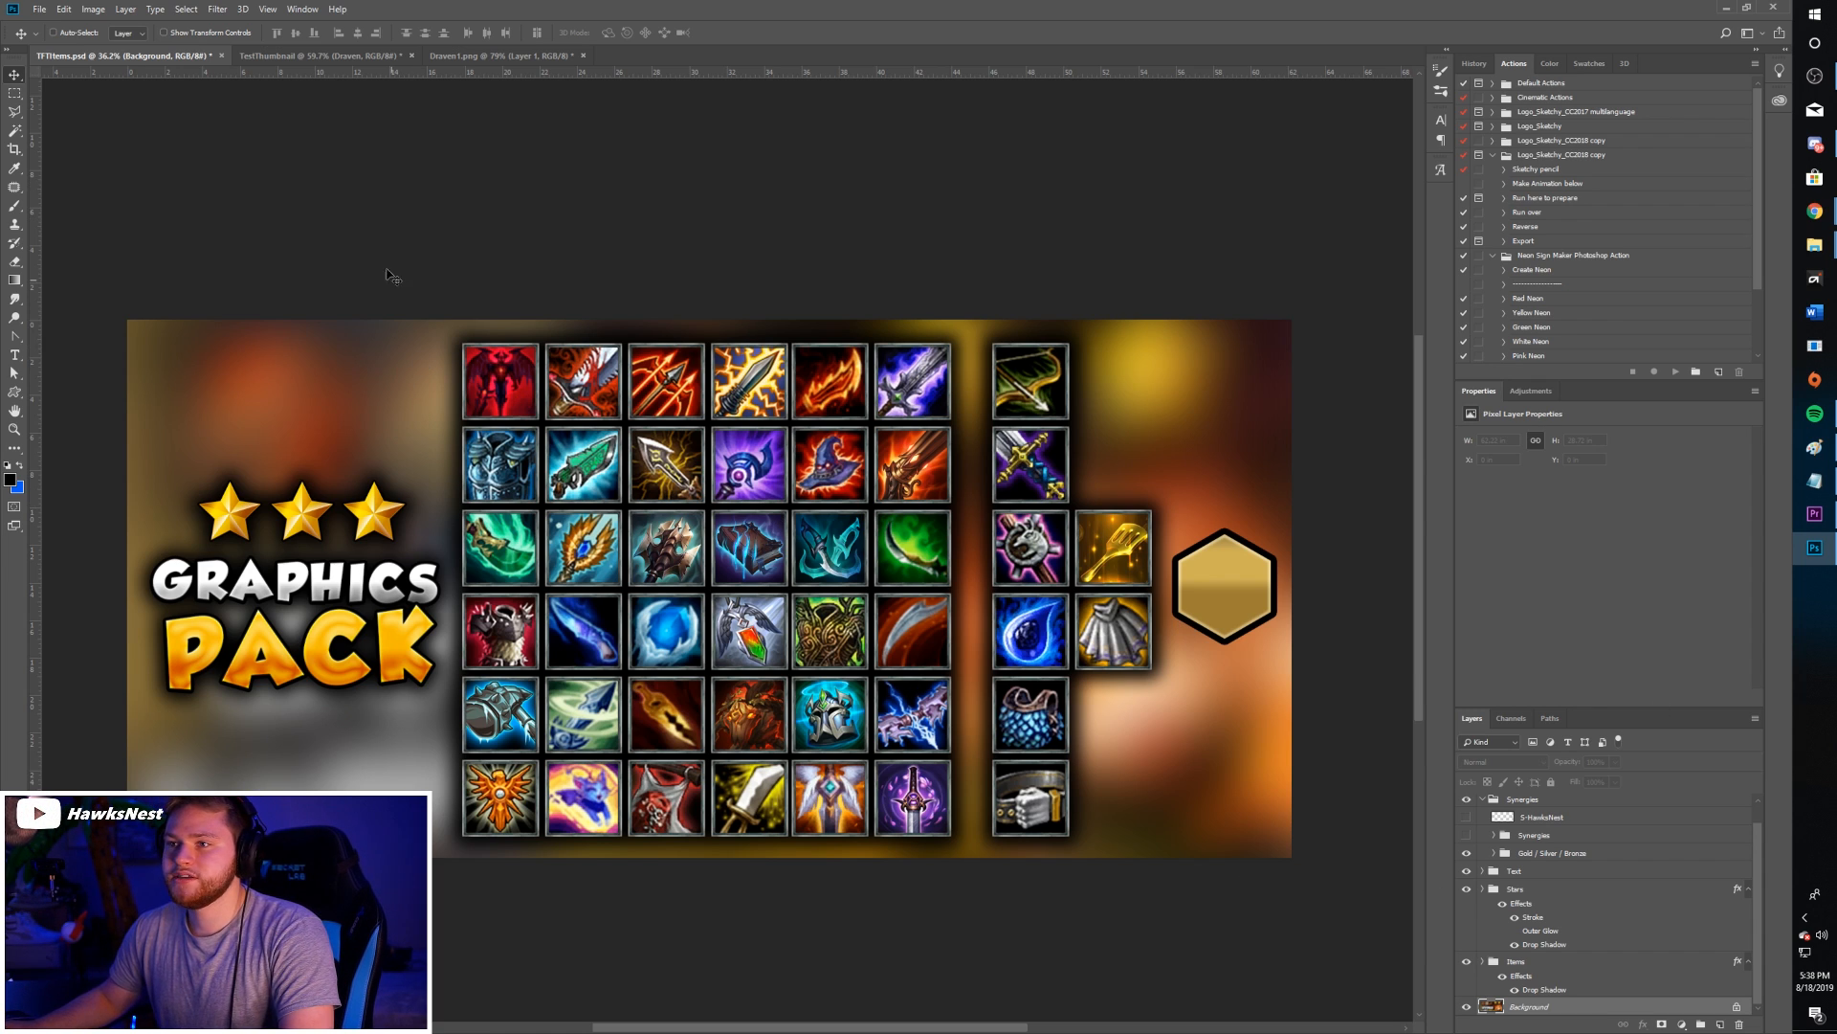
scroll(1579, 878, "up", 1)
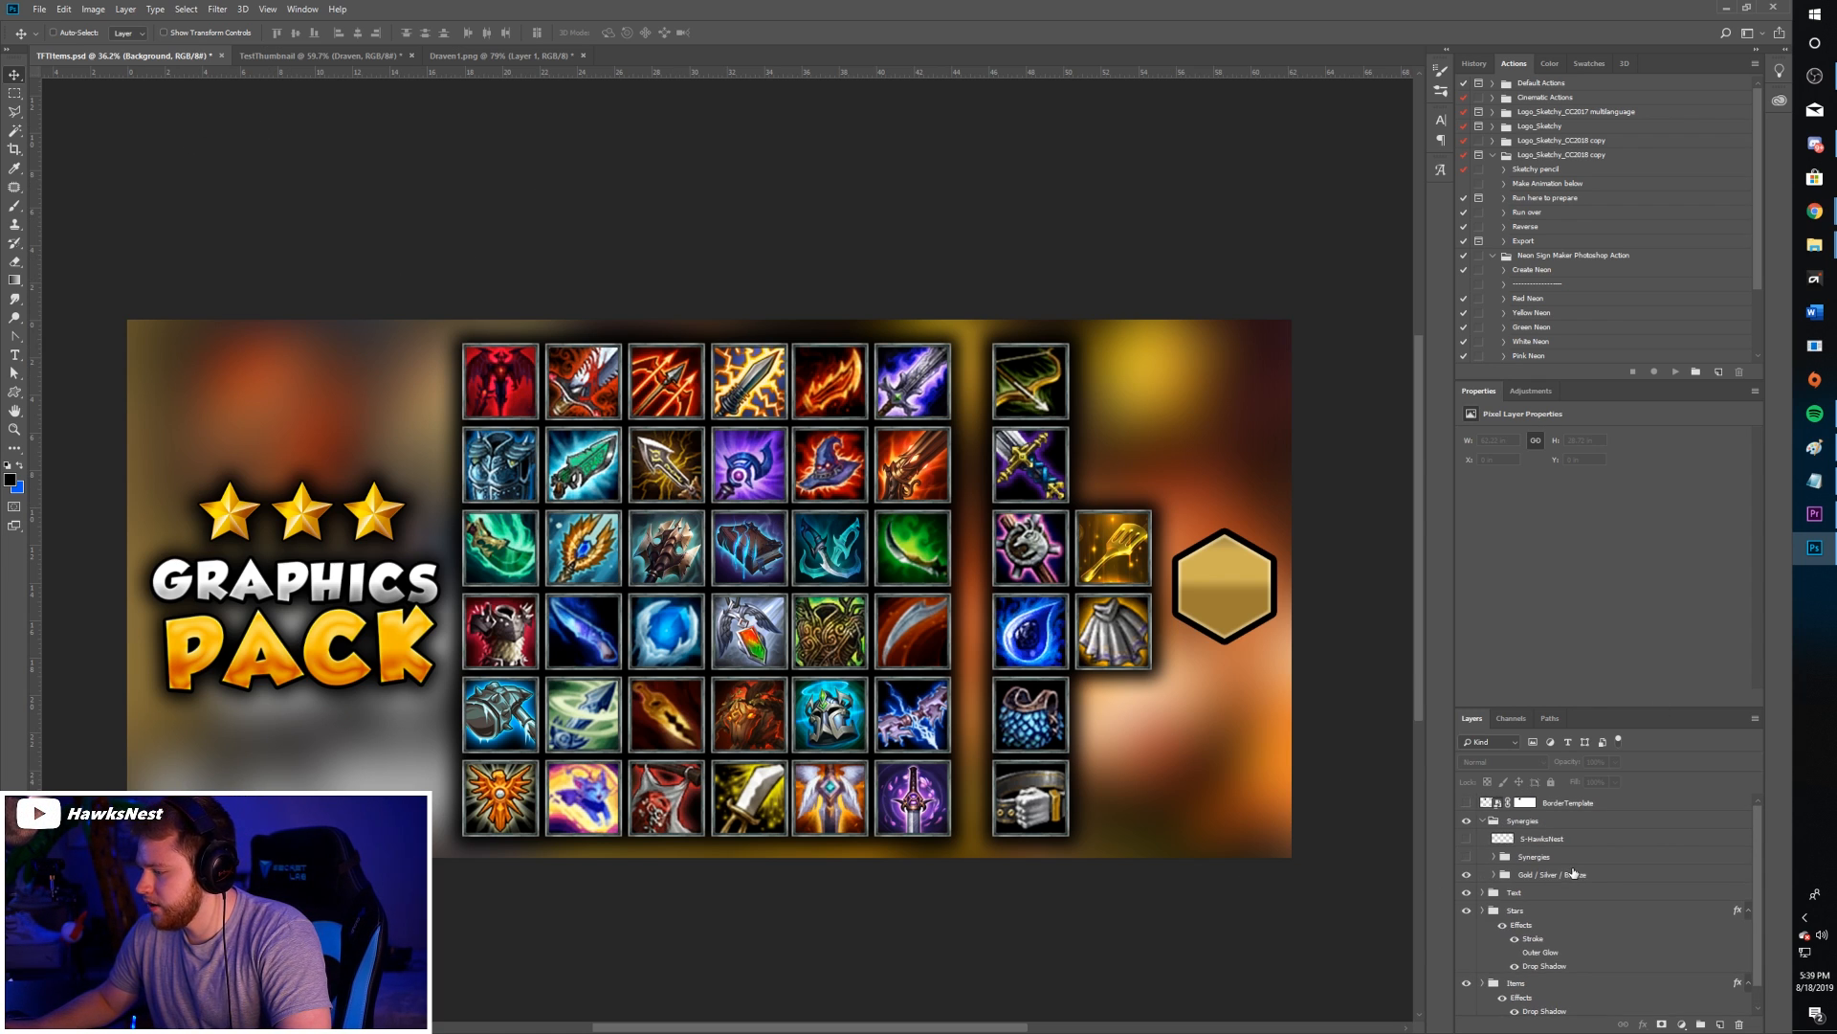
scroll(1555, 904, "down", 2)
left_click(1484, 961)
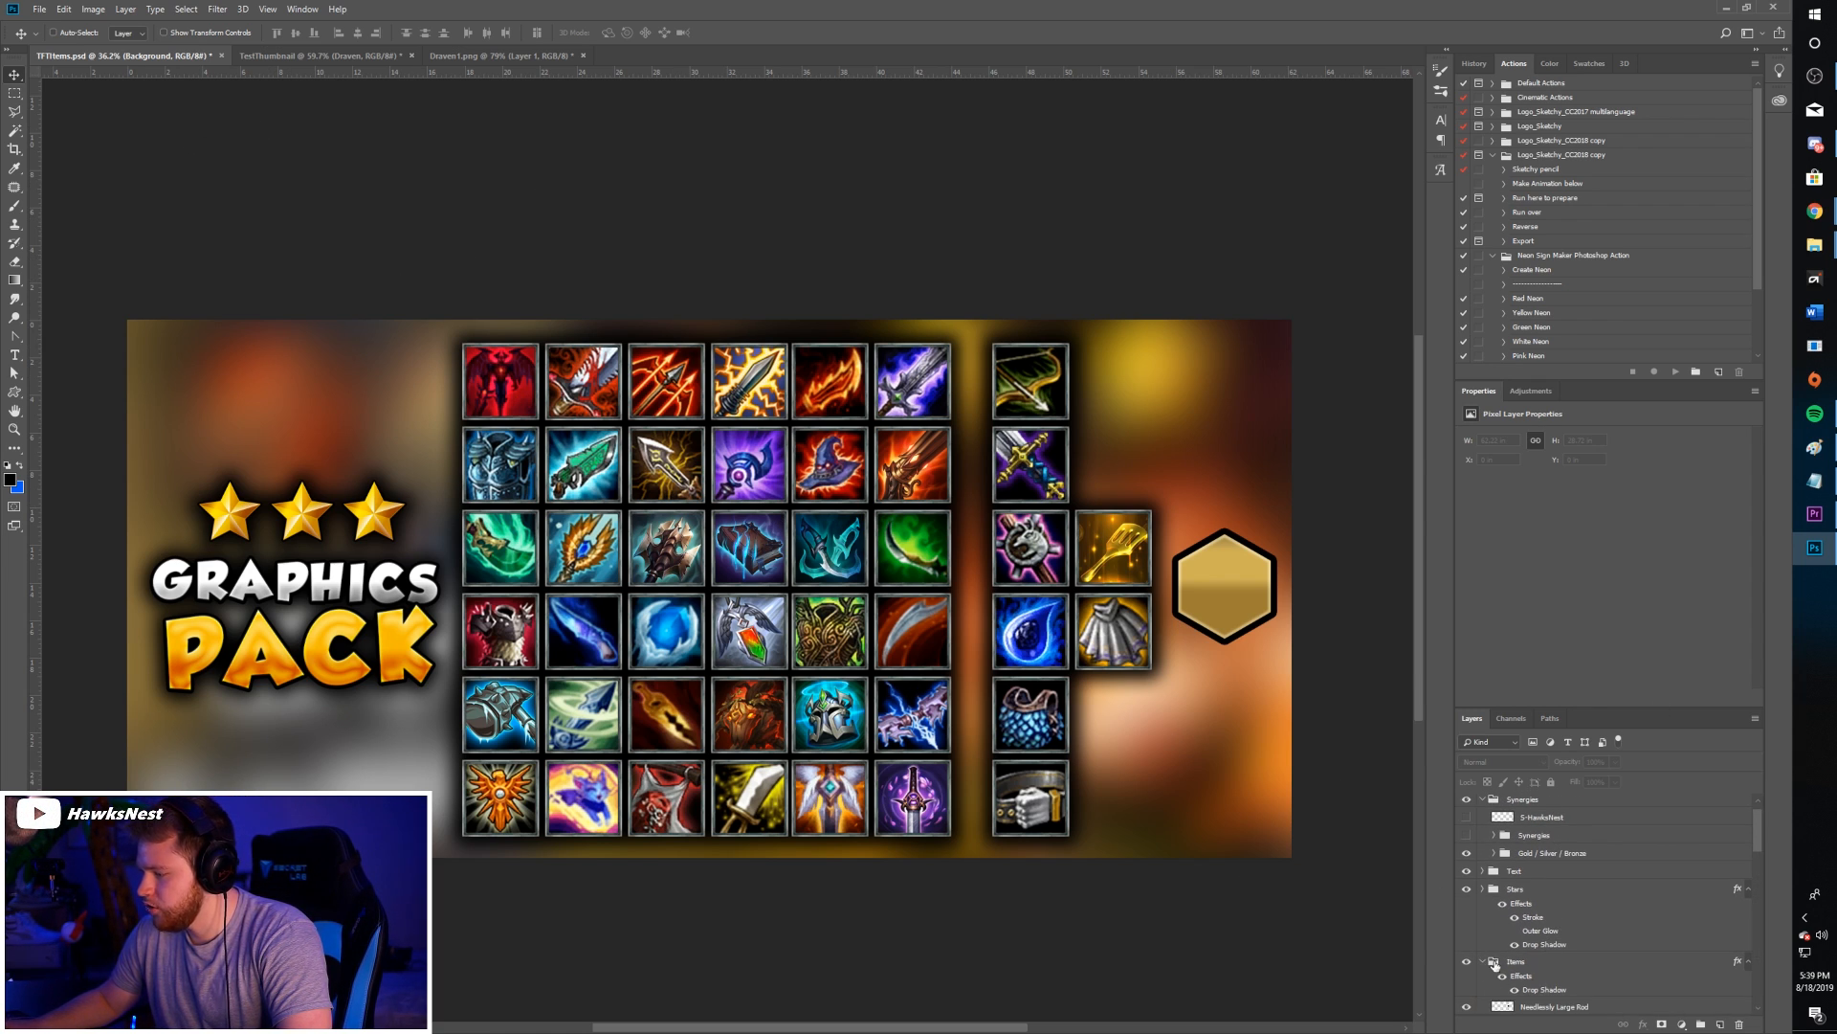
left_click(1521, 963)
scroll(1579, 919, "down", 6)
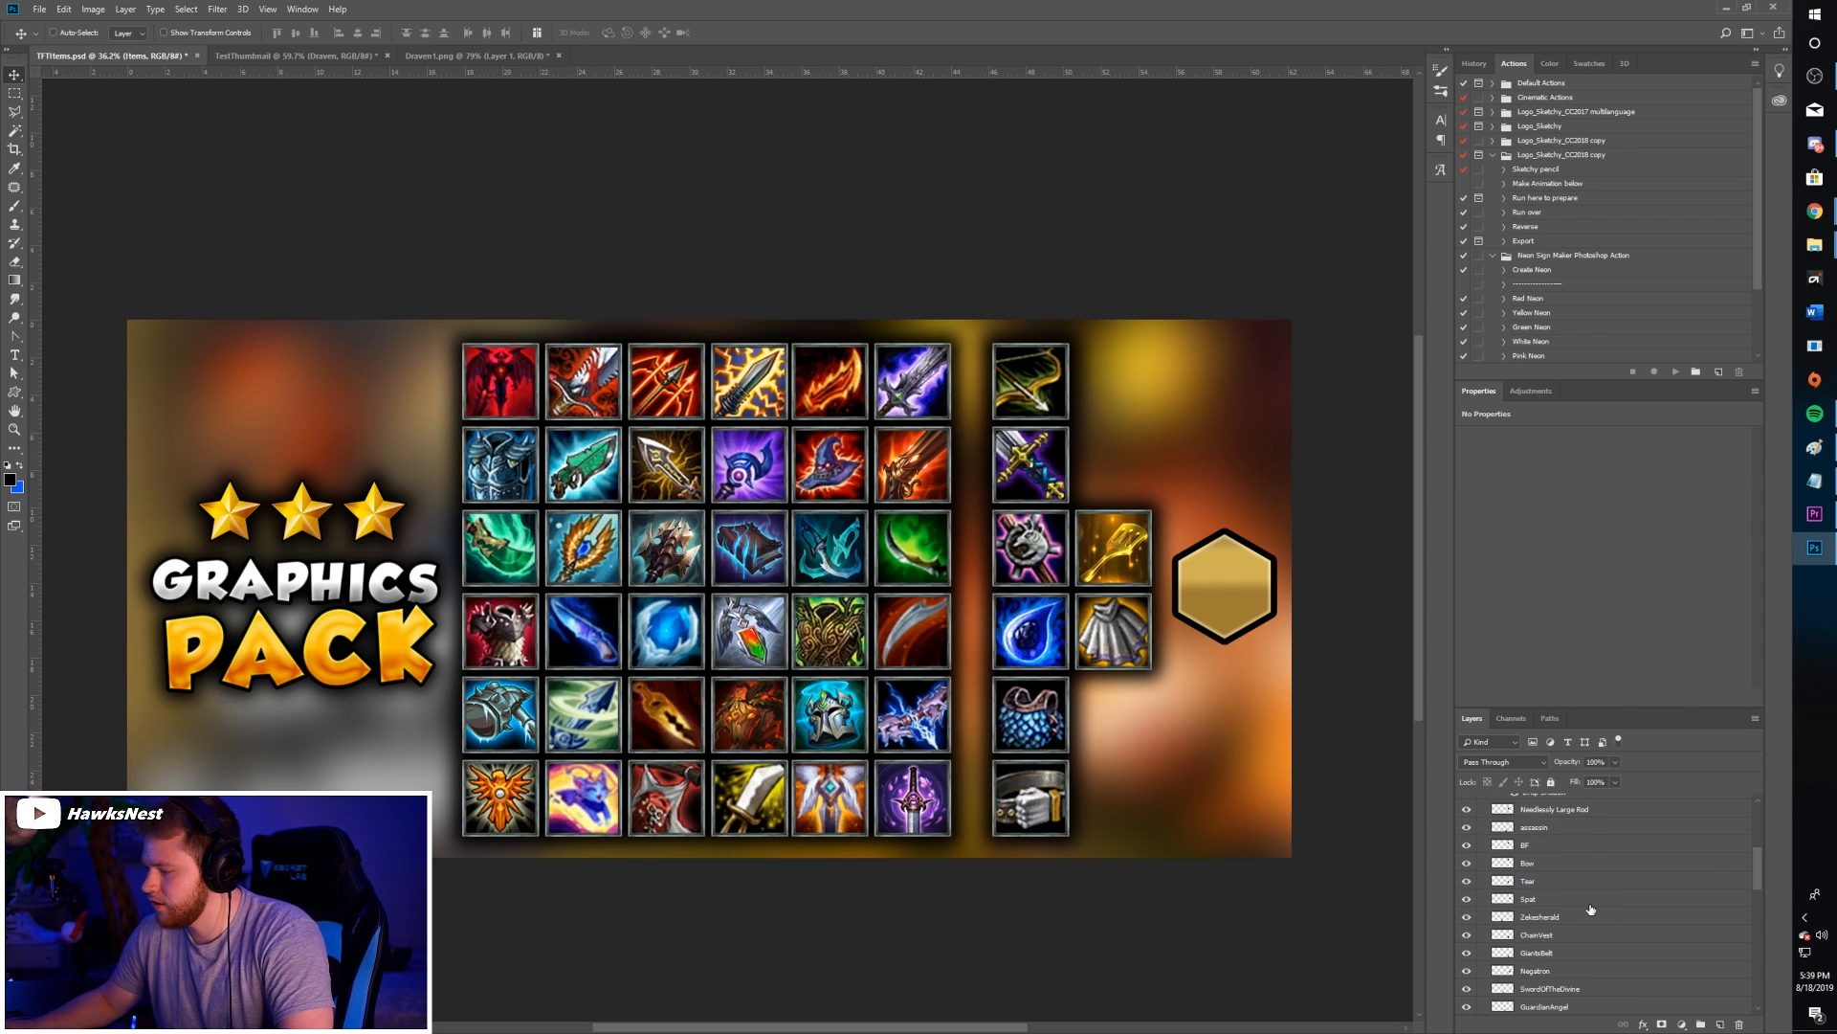
scroll(1579, 895, "down", 8)
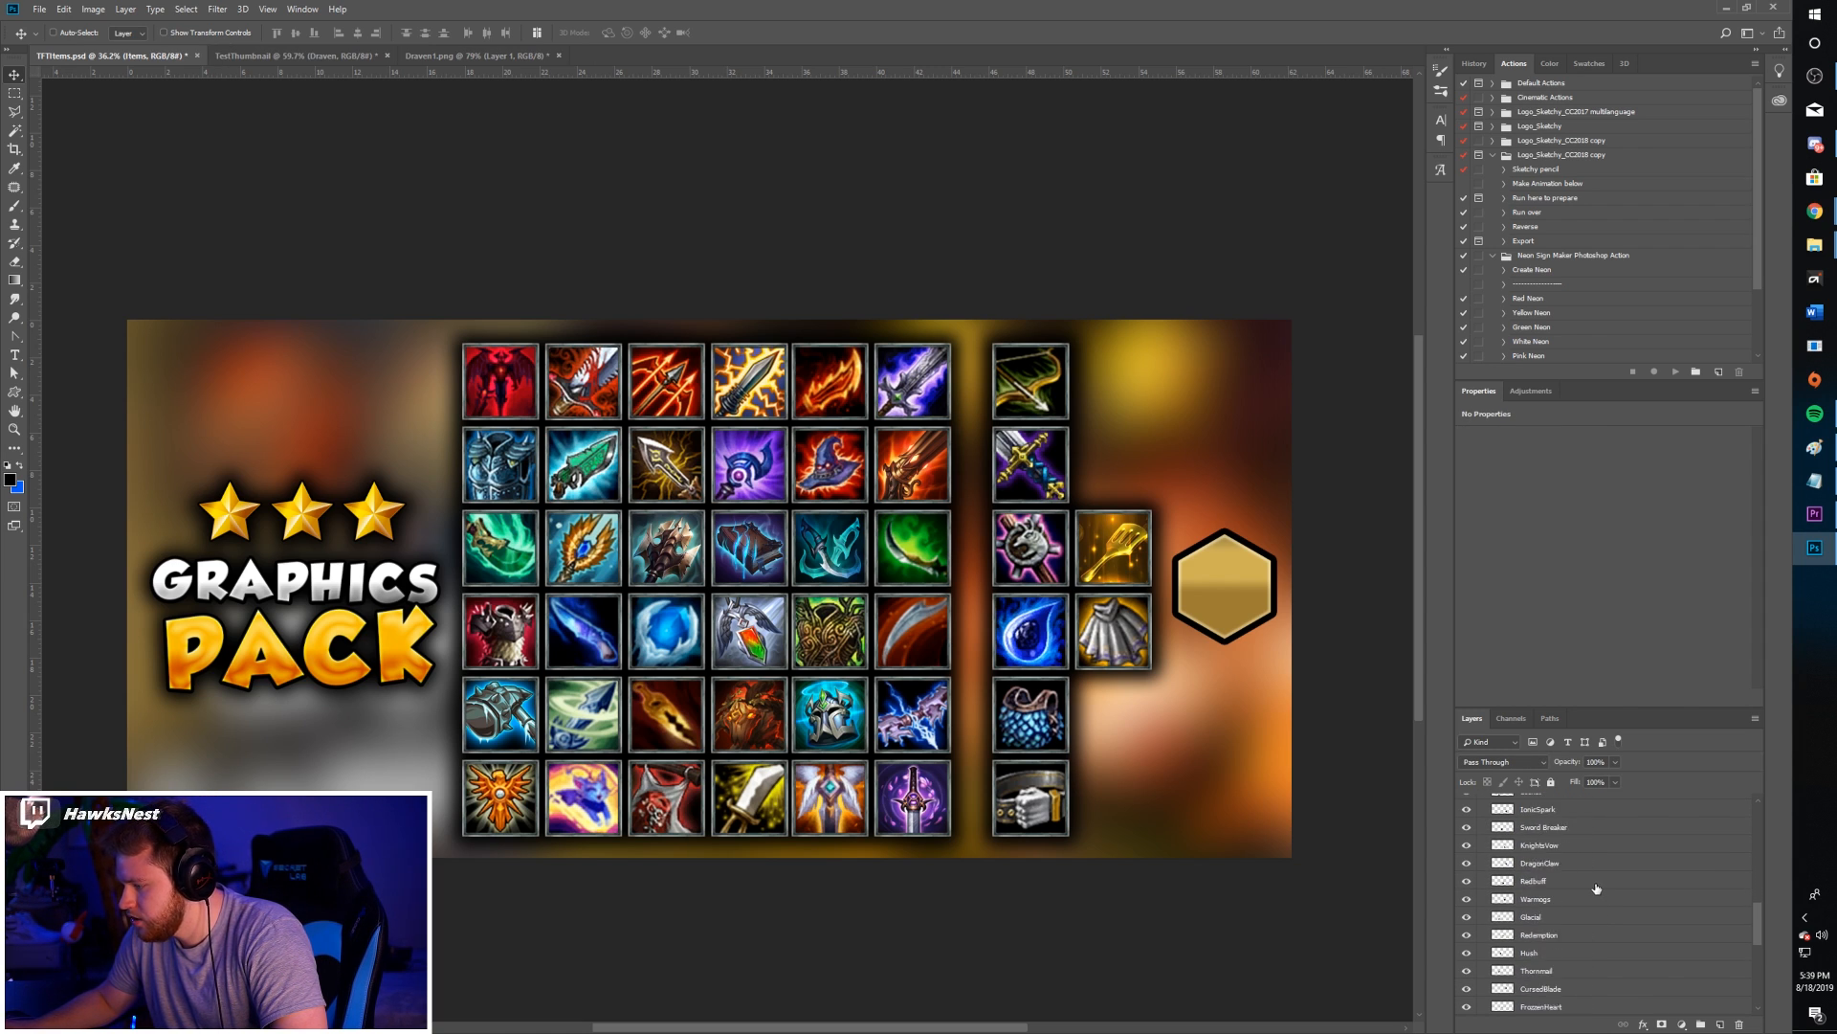
scroll(1587, 884, "down", 1)
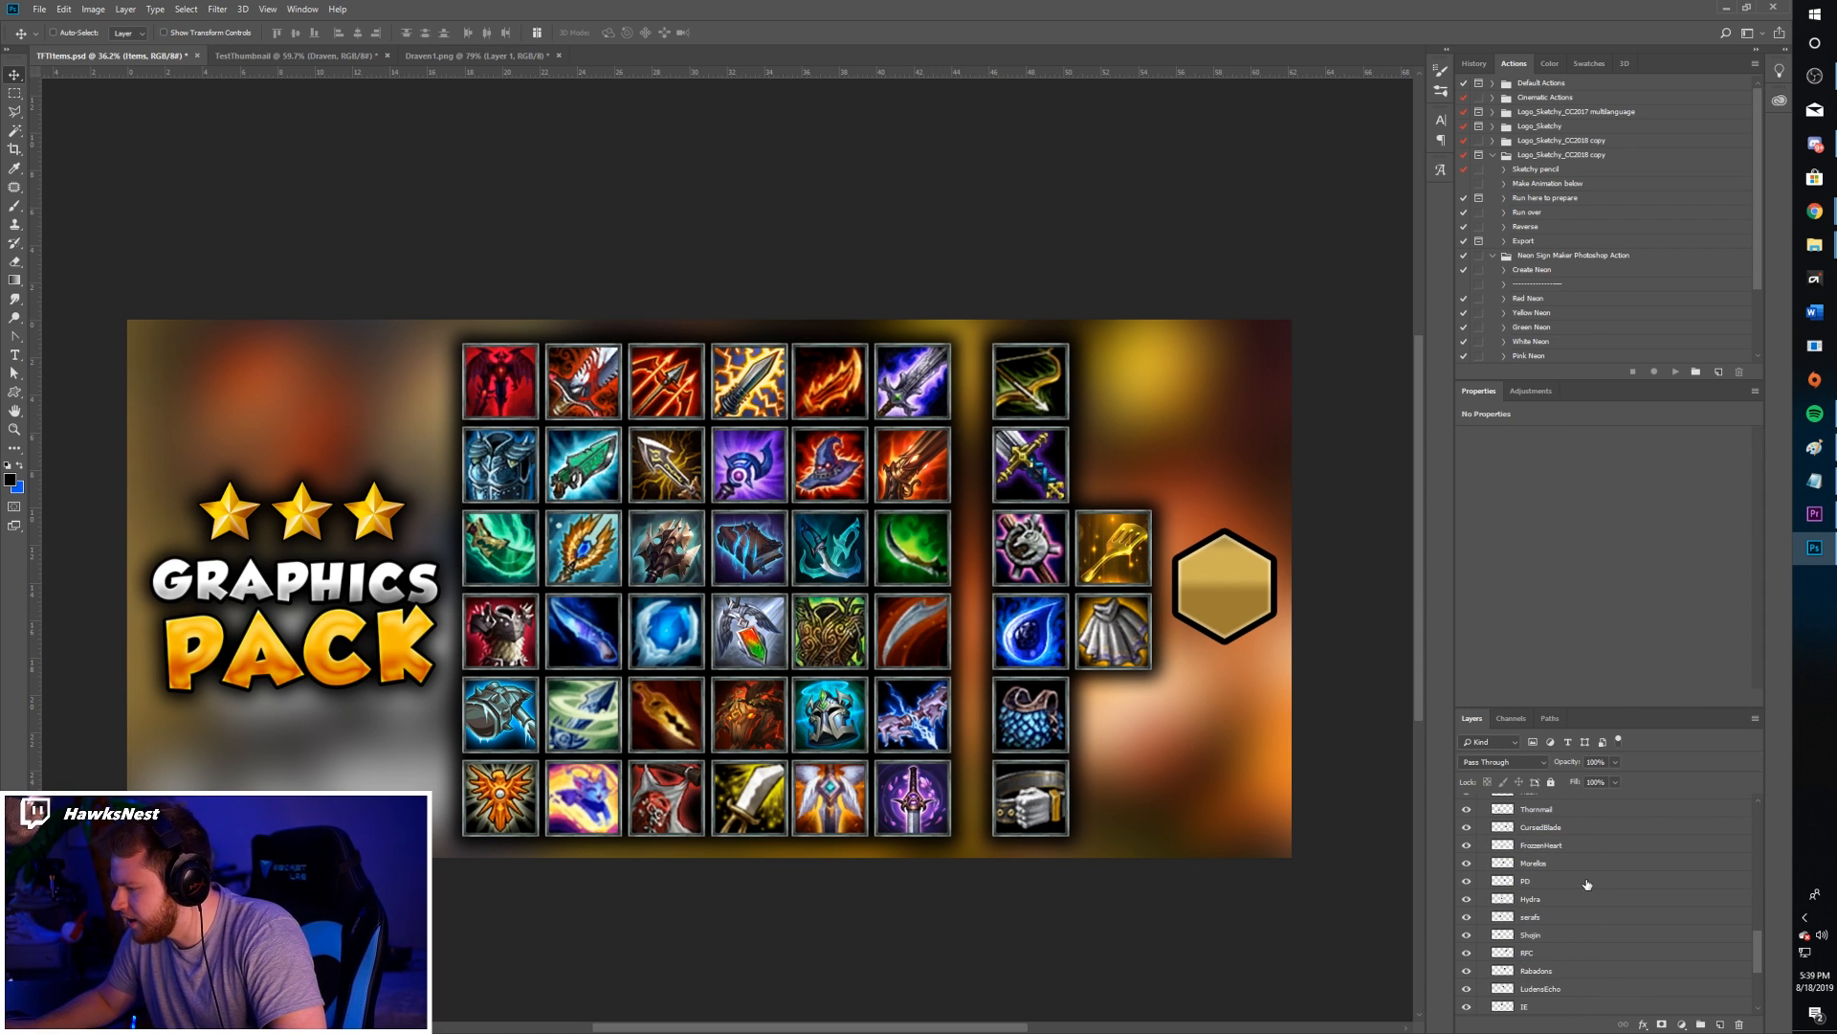
left_click(1536, 954)
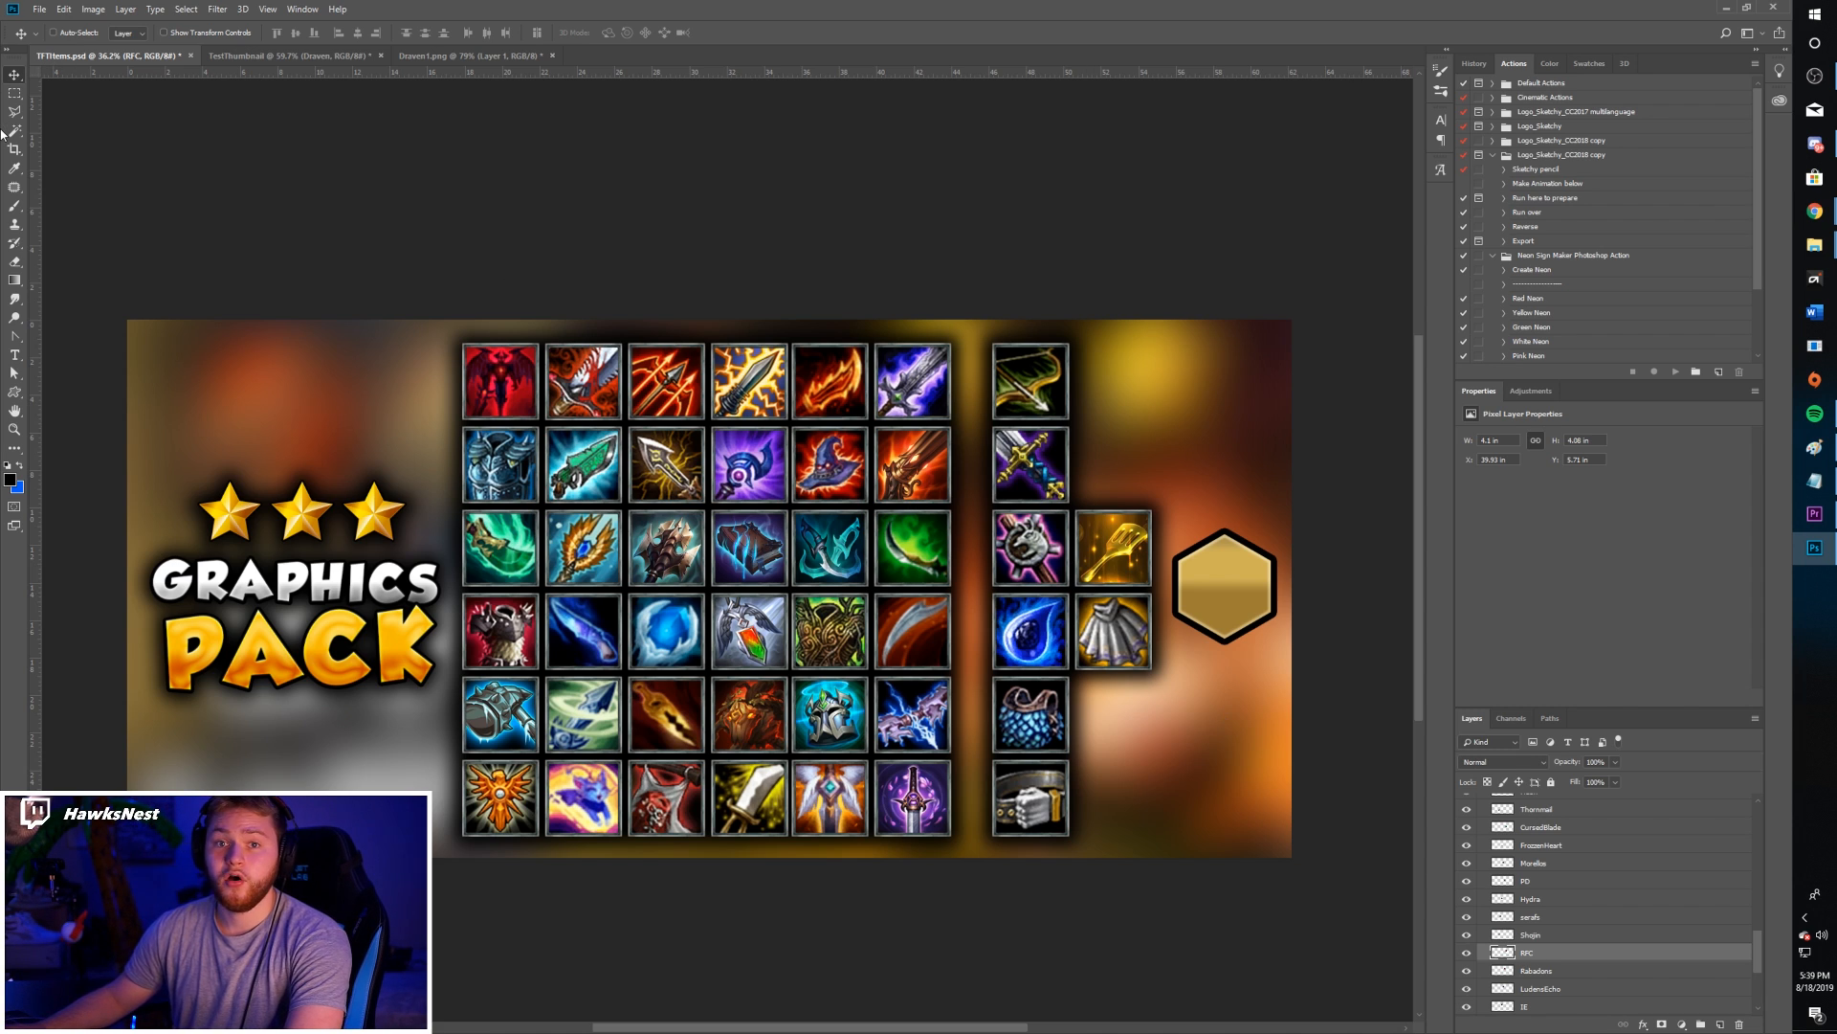
scroll(1618, 930, "up", 2)
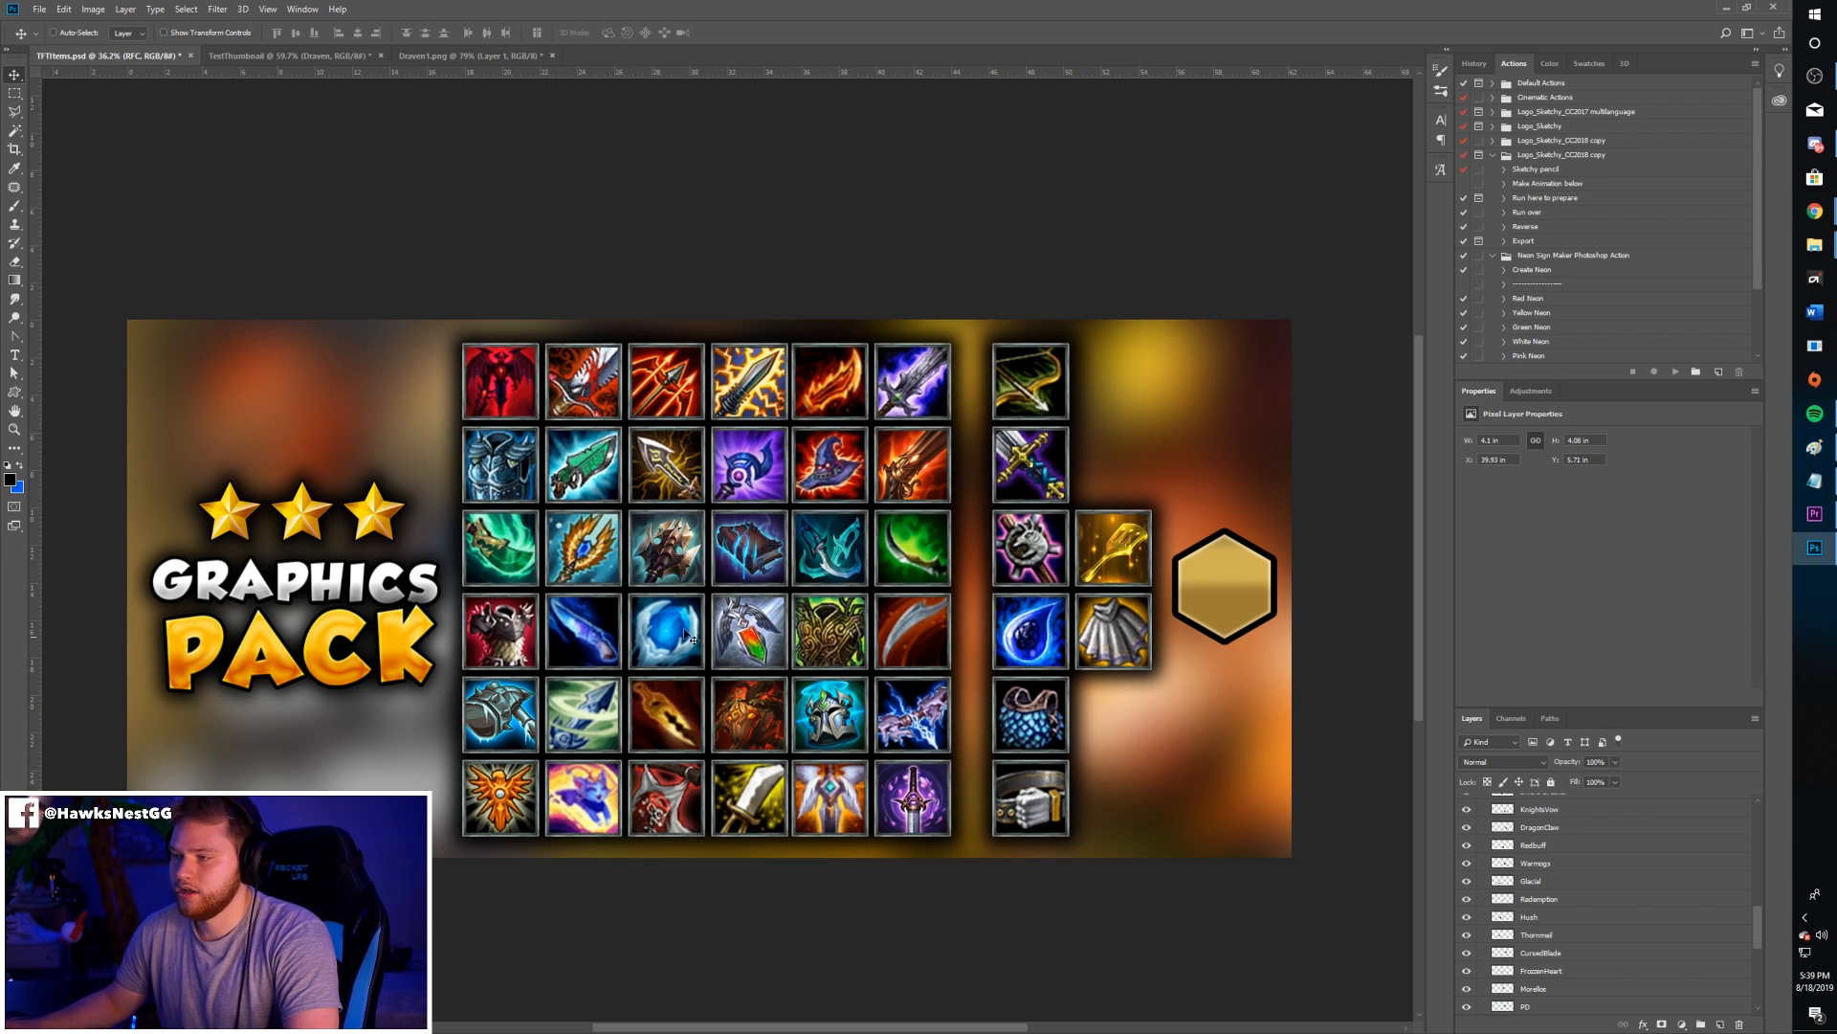
- Identify the RFC and DragonClaw layers from their icons in the artwork, and check DragonClaw by hiding and reshowing it
right_click(917, 460)
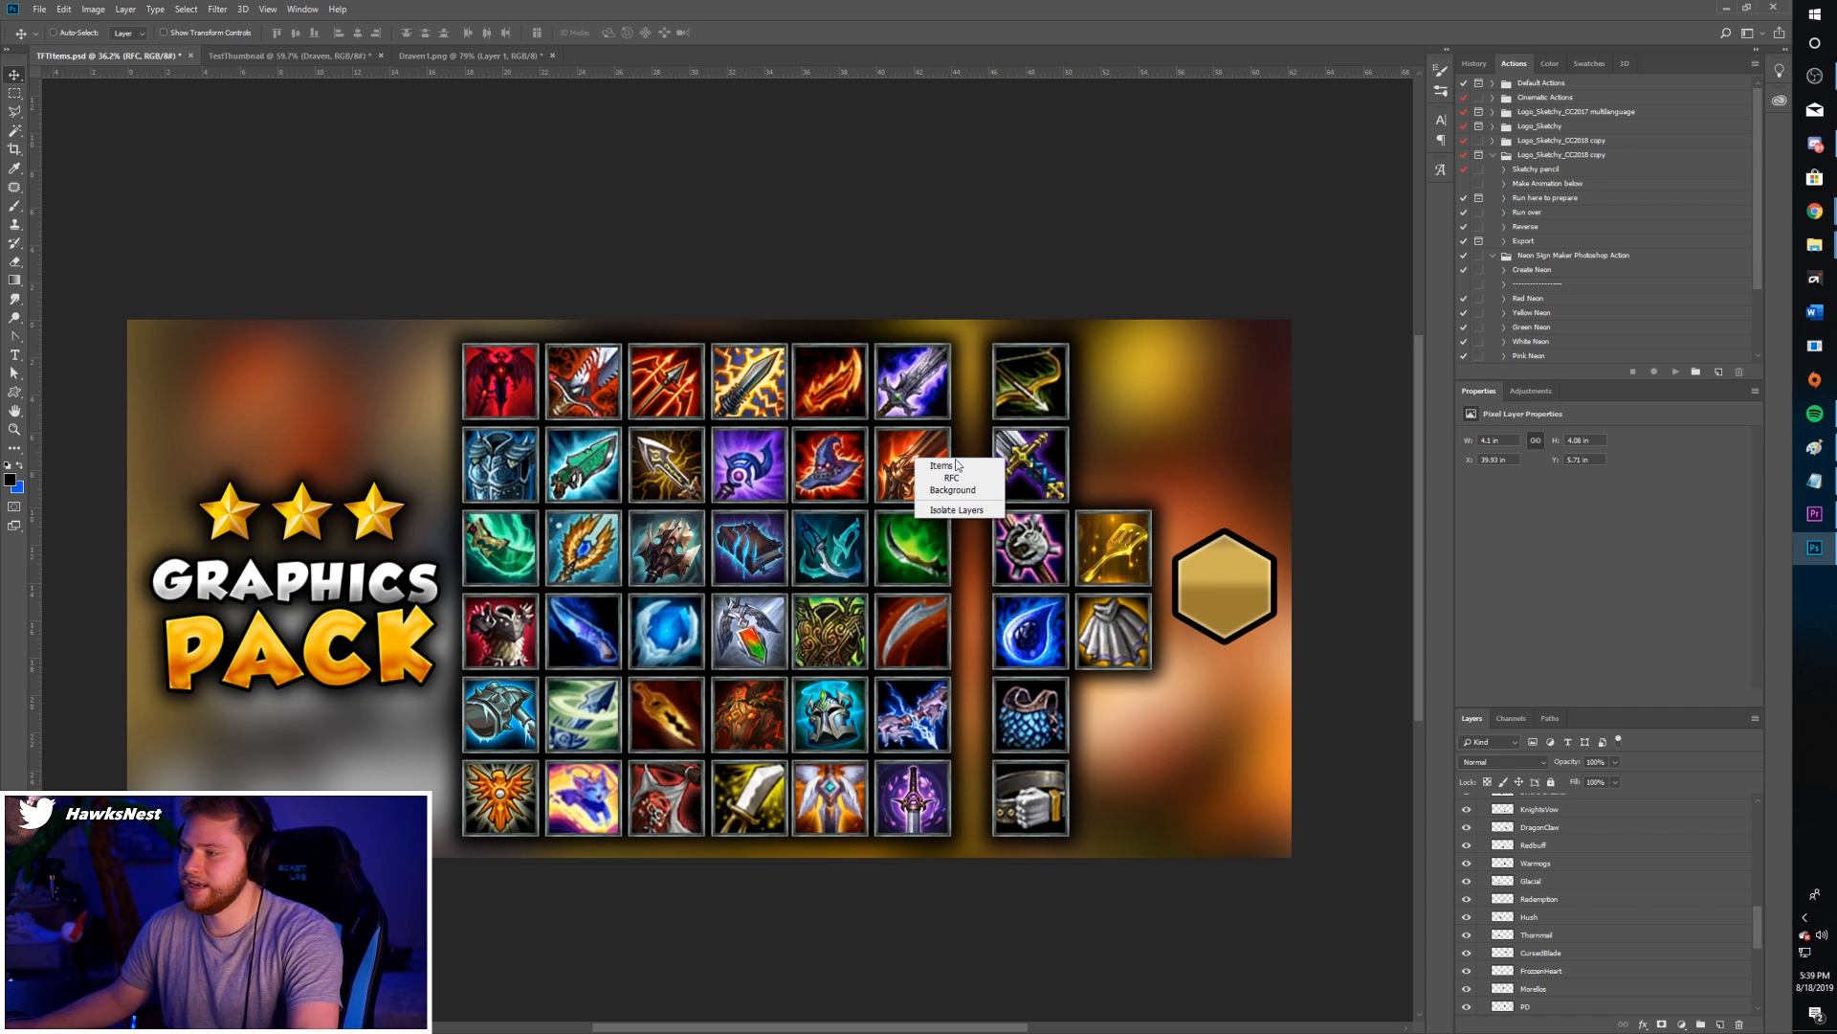
left_click(955, 478)
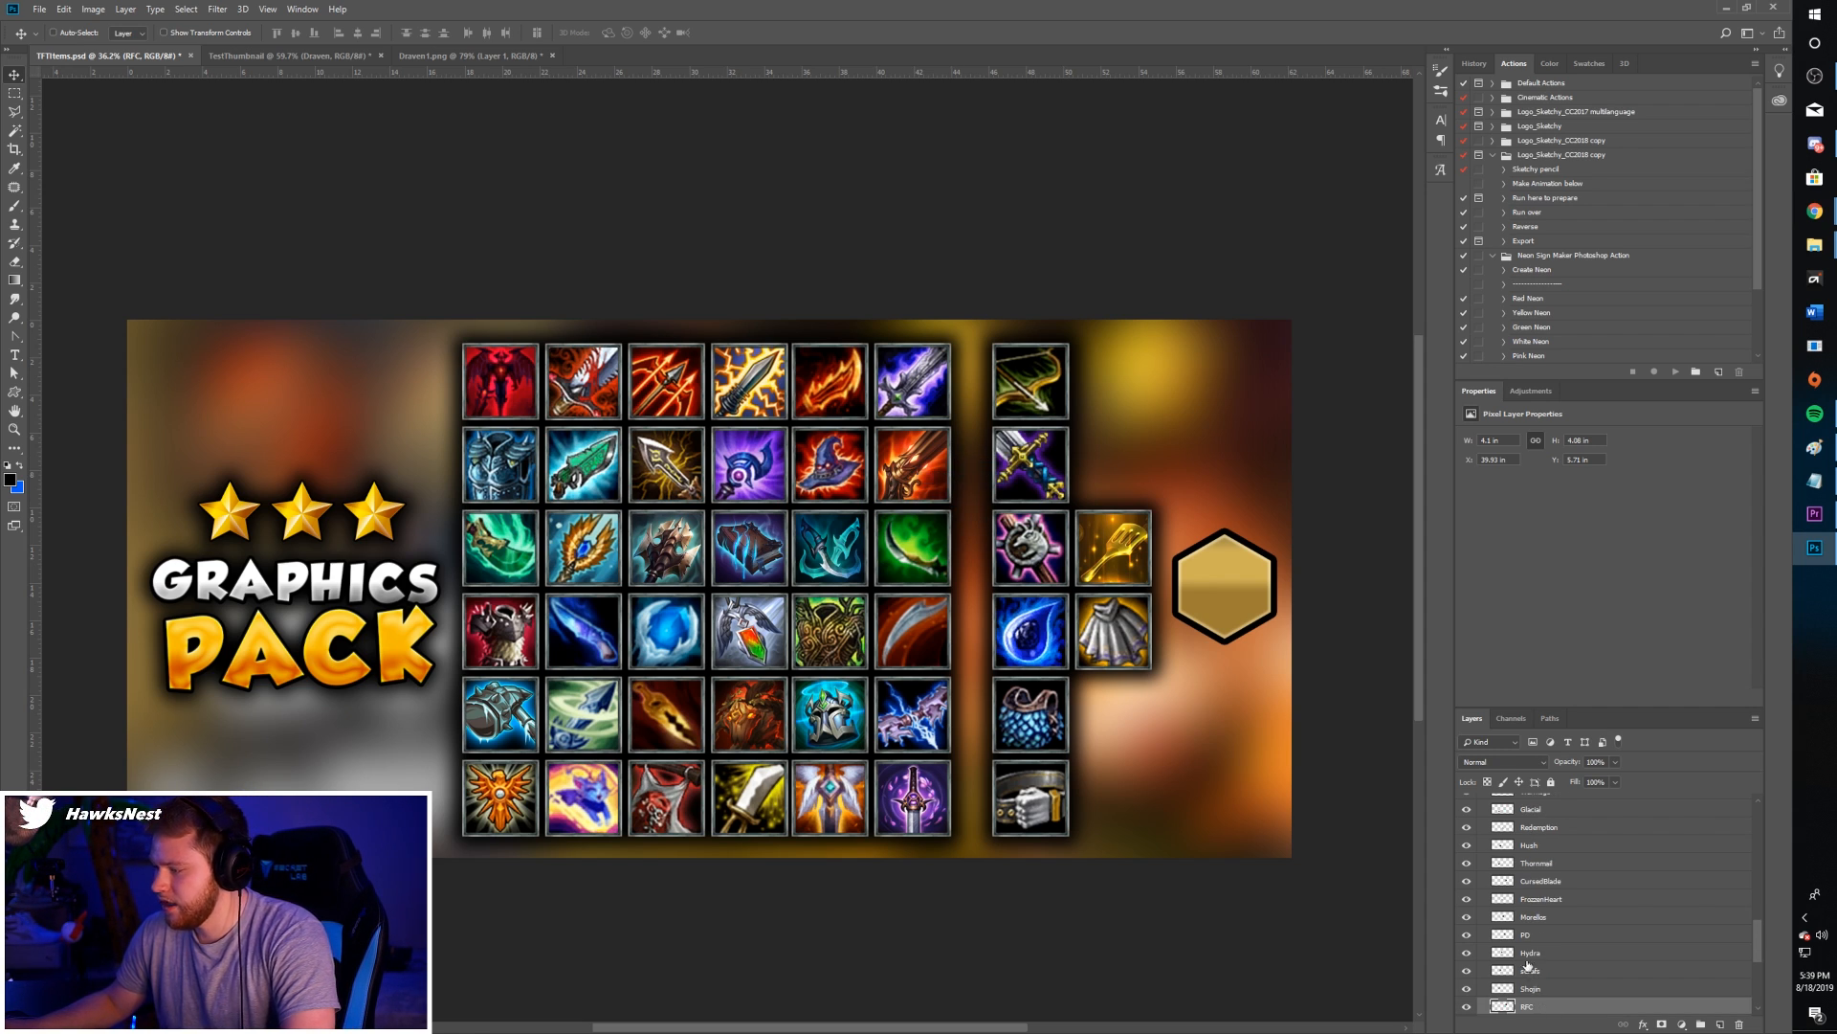
scroll(1536, 969, "down", 3)
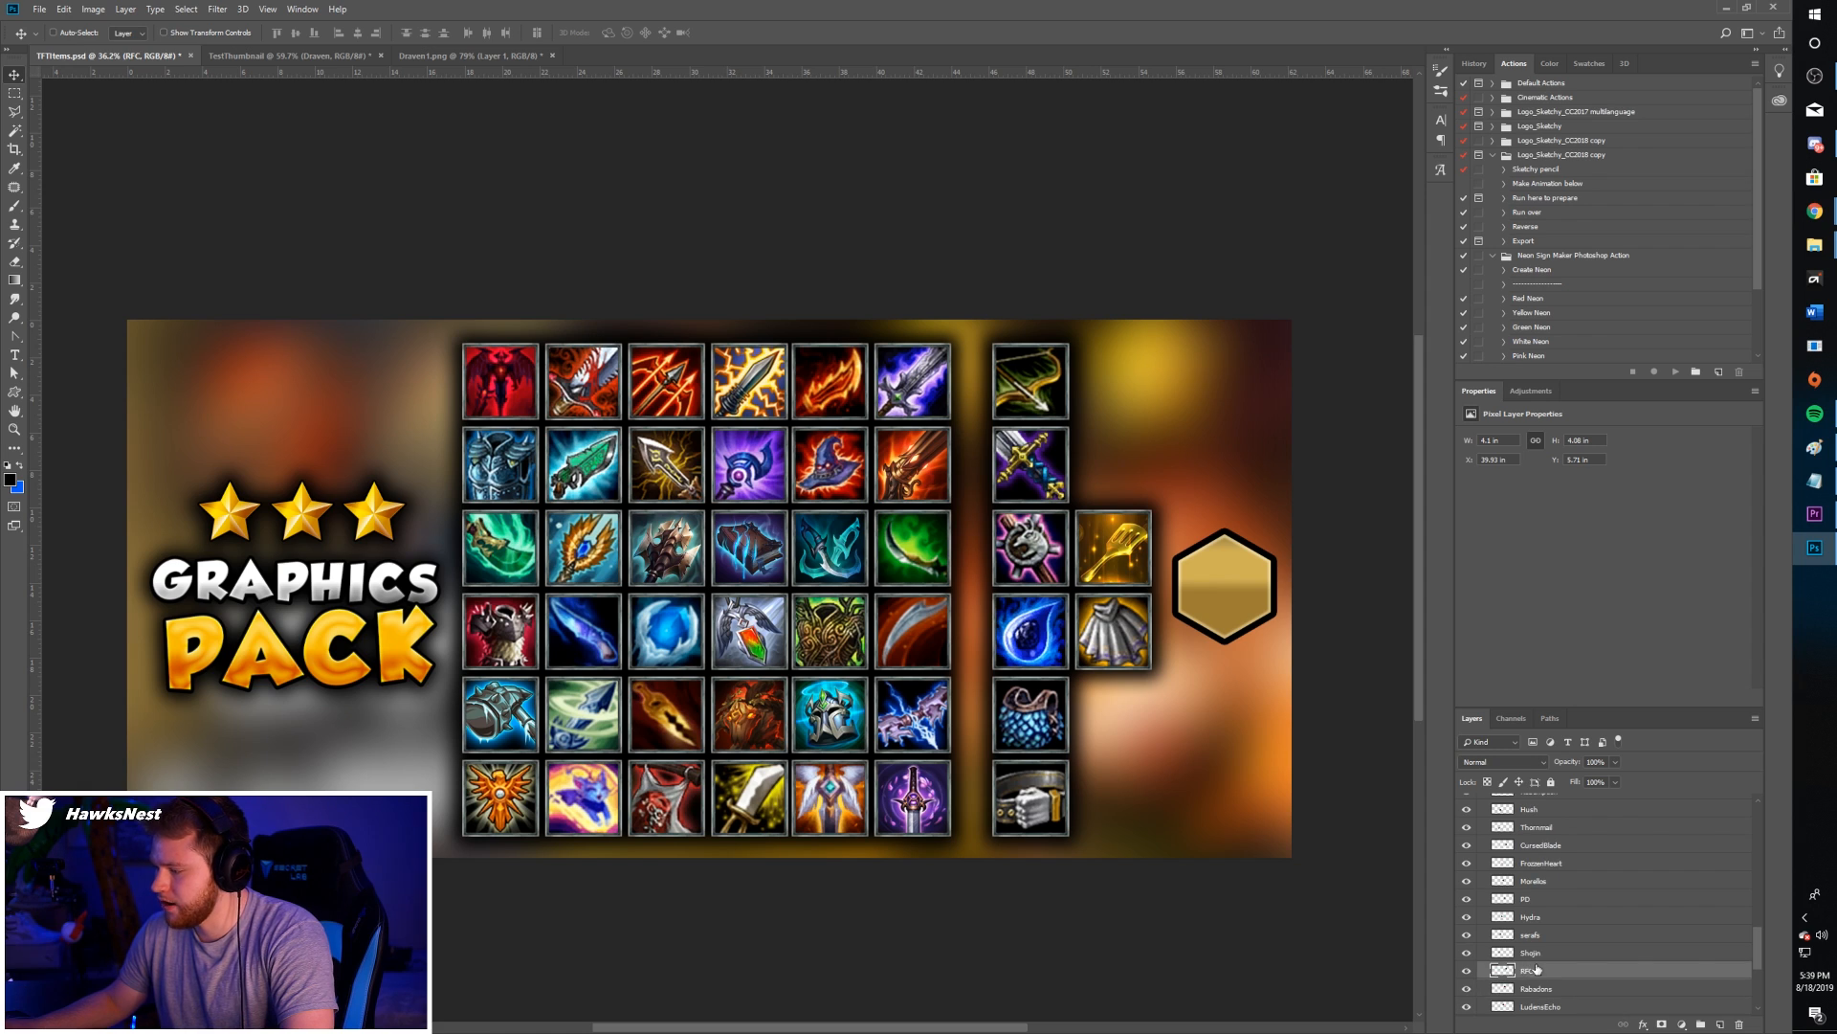
right_click(916, 644)
left_click(957, 670)
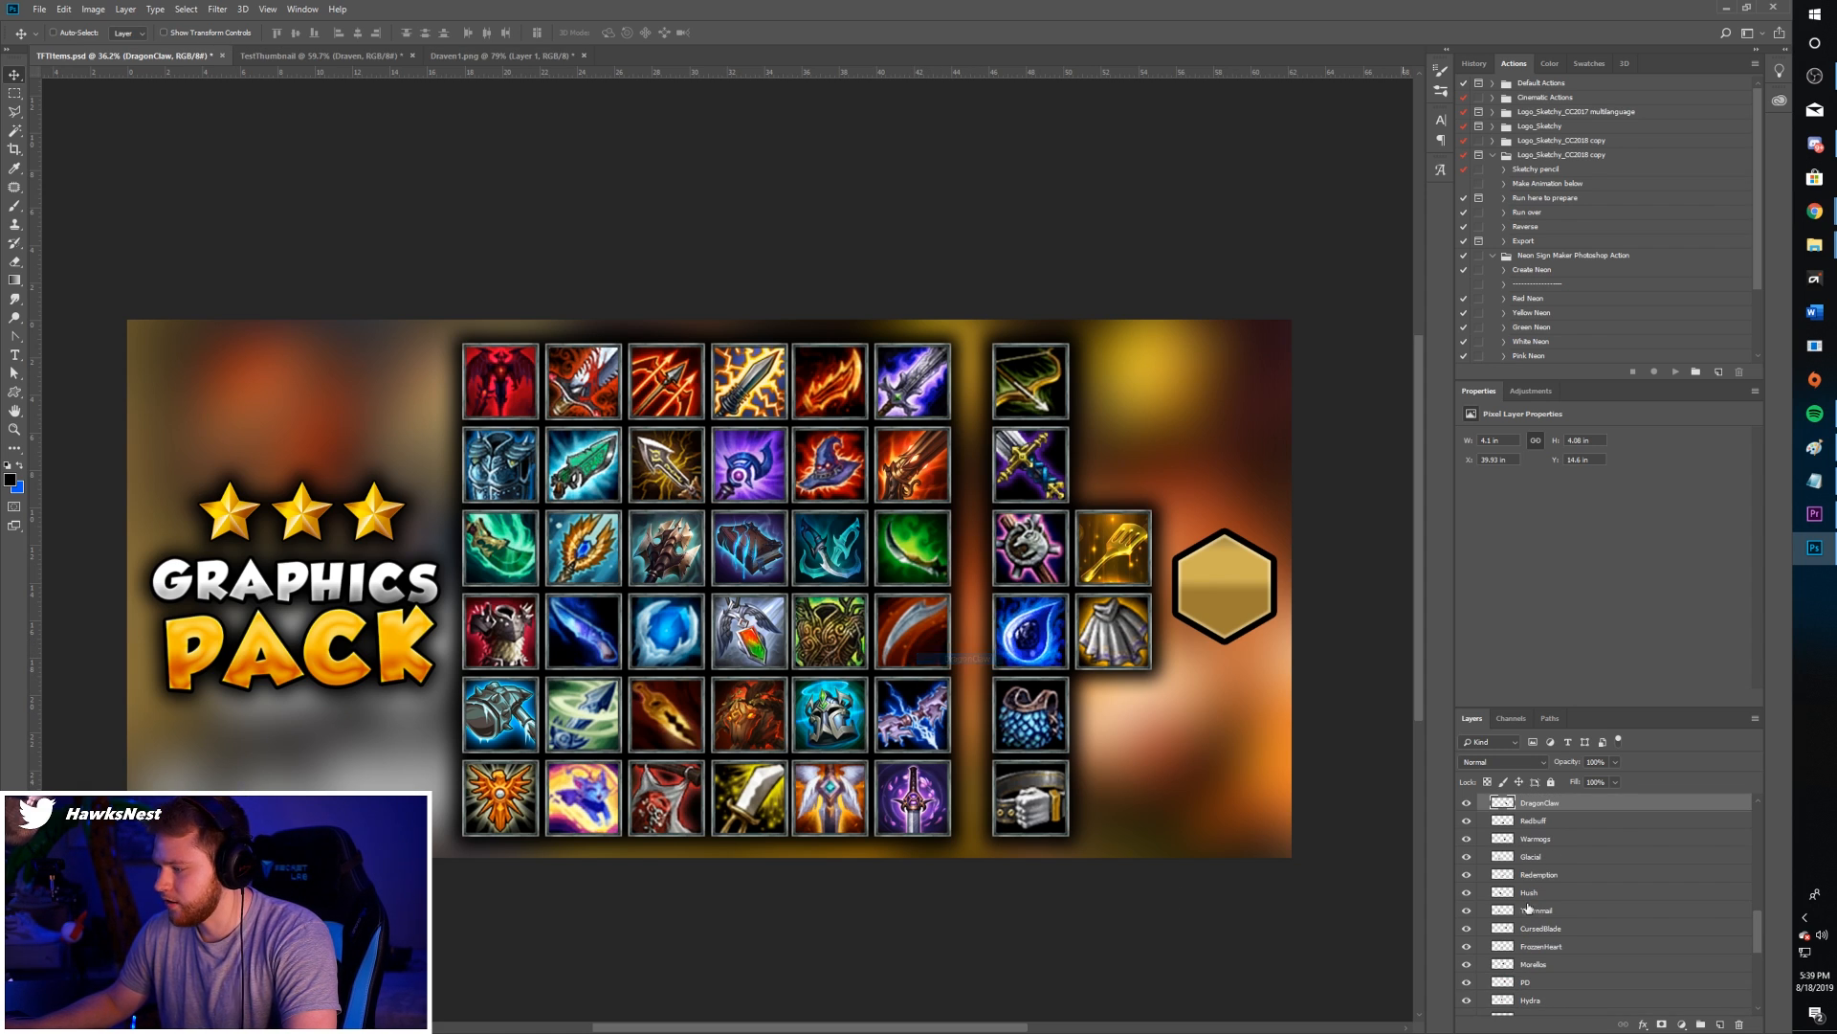
left_click(1467, 803)
left_click(1467, 802)
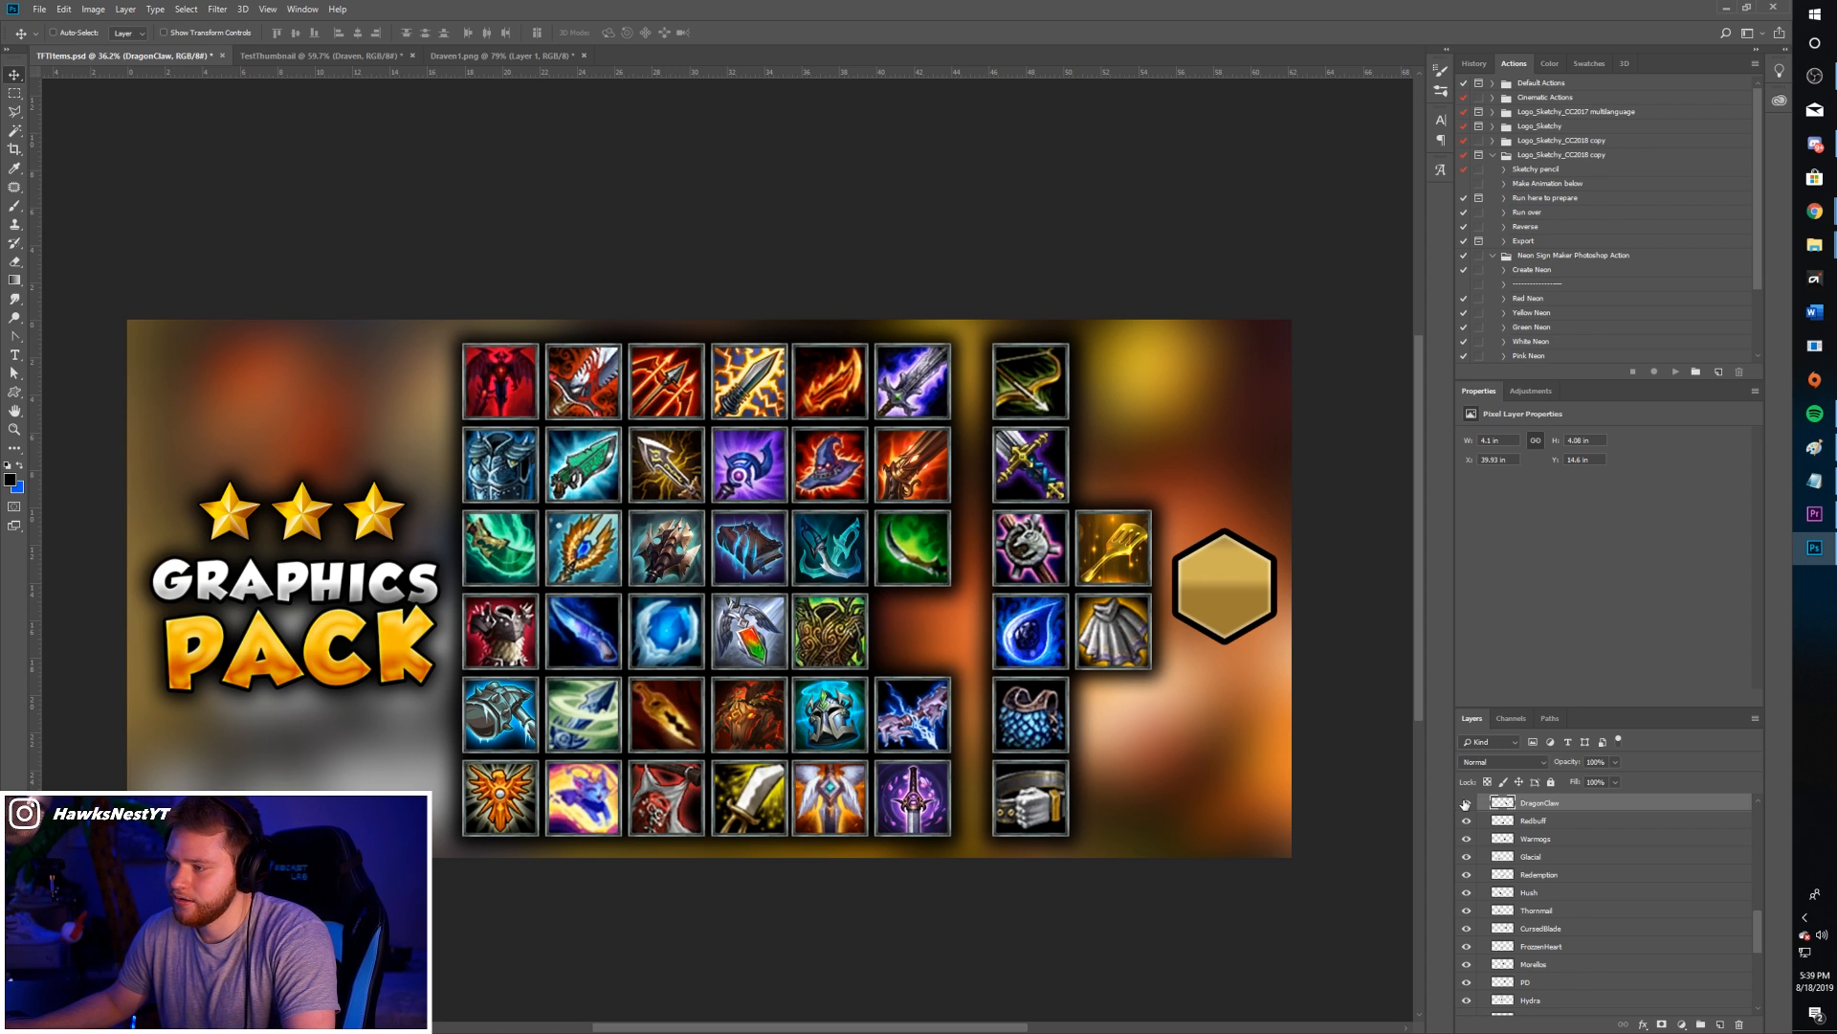
- Copy the RFC item layer from TFTItems.psd into TestThumbnail, placing the icon to the right of Draven
right_click(922, 469)
left_click(967, 486)
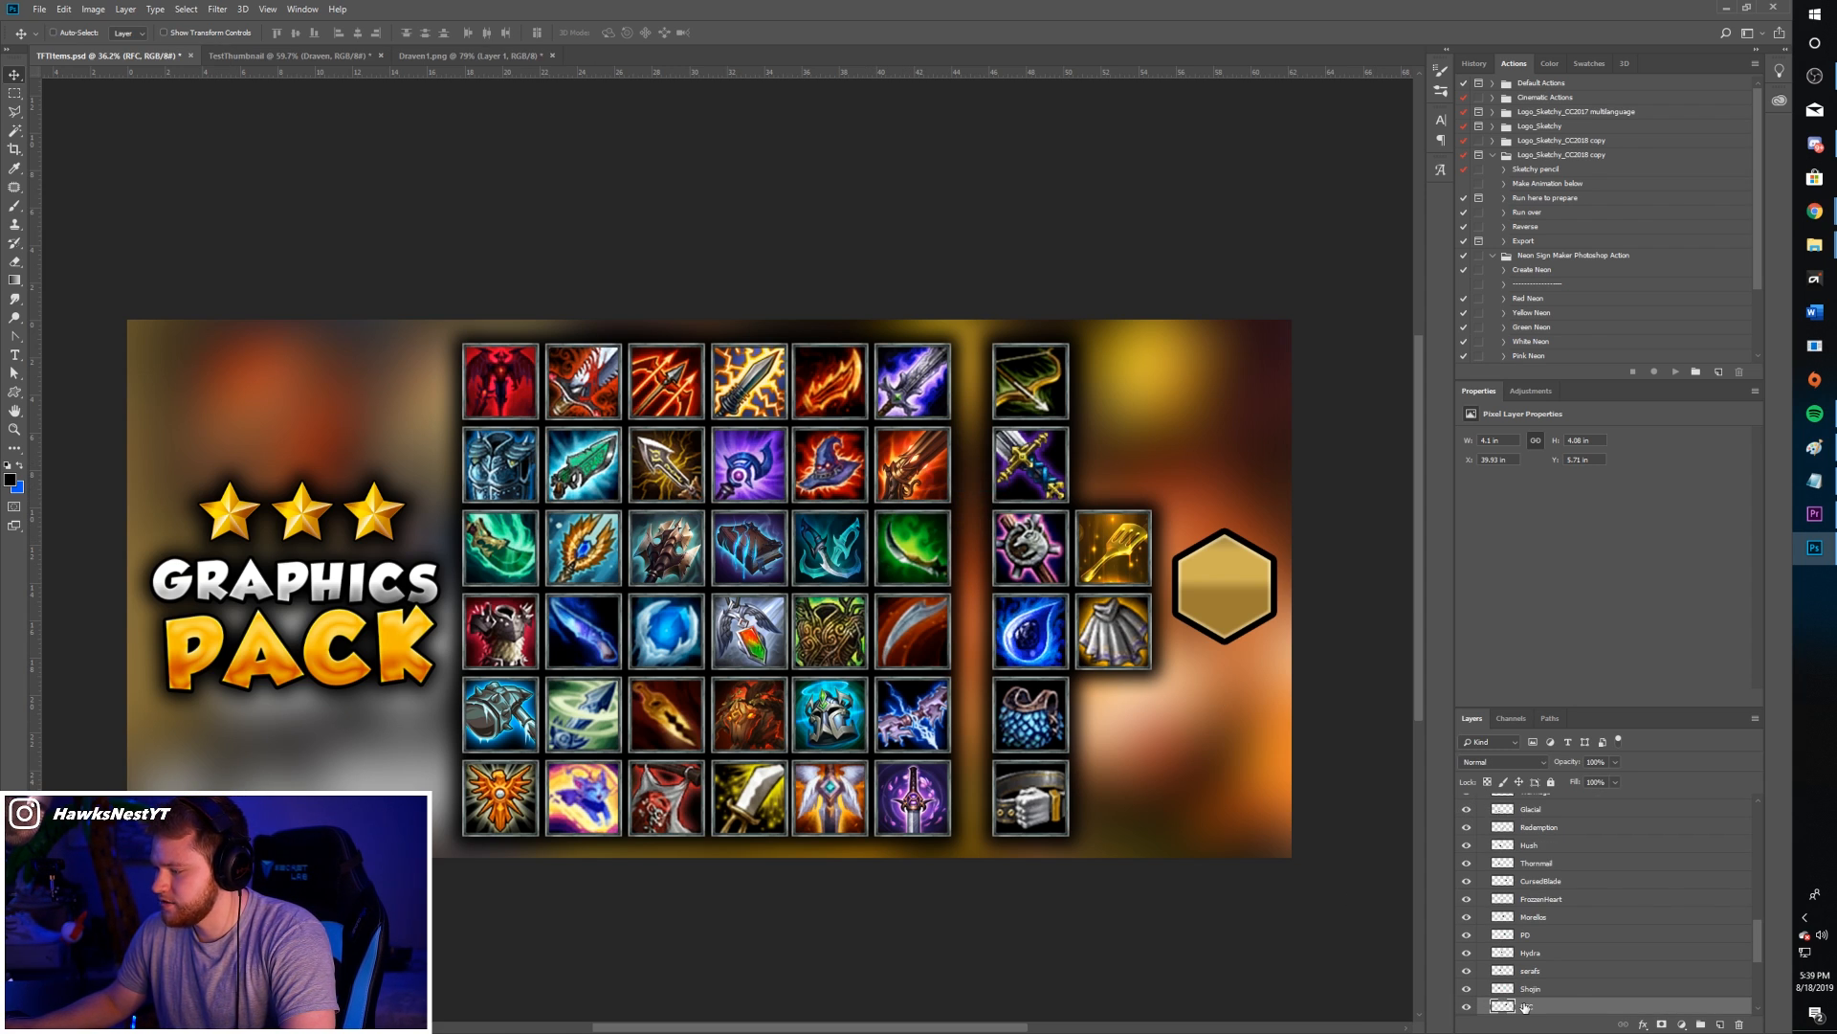
left_click_drag(1525, 1007, 798, 422)
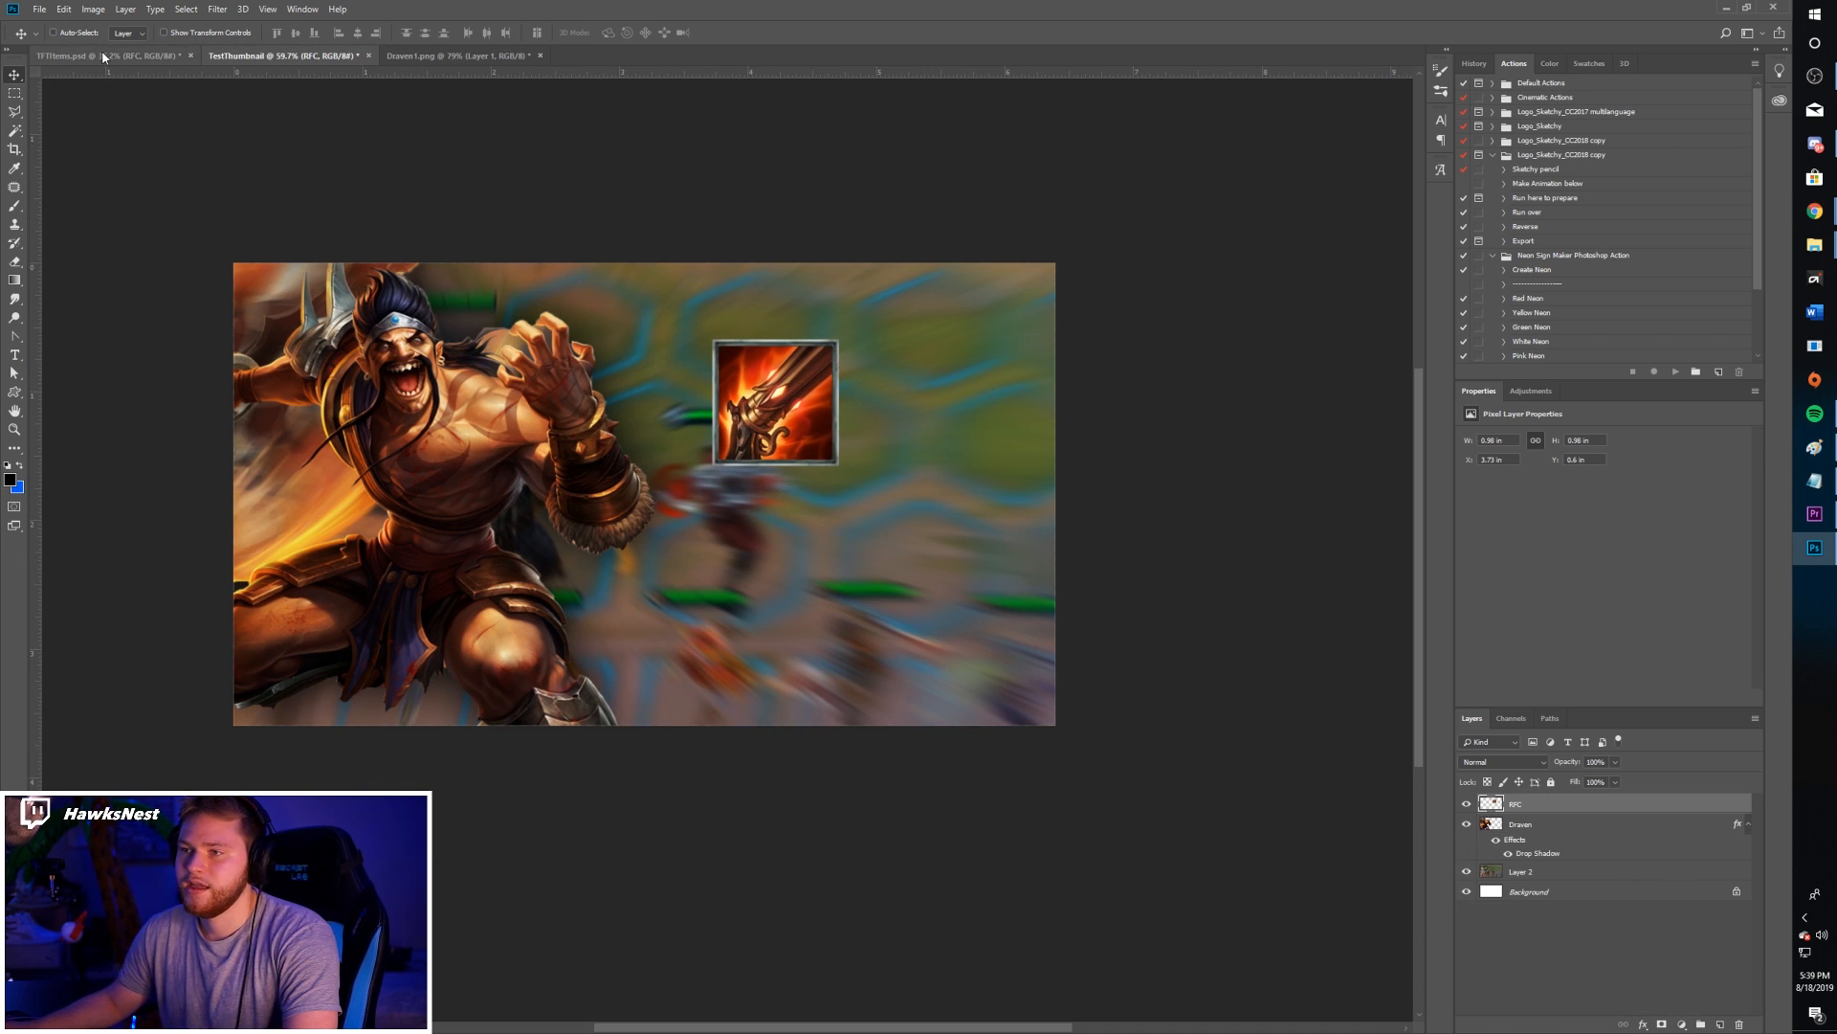
- Copy the assassin item layer (purple sword icon) from TFTItems.psd into TestThumbnail, placing it to the right of the RFC icon
left_click(102, 53)
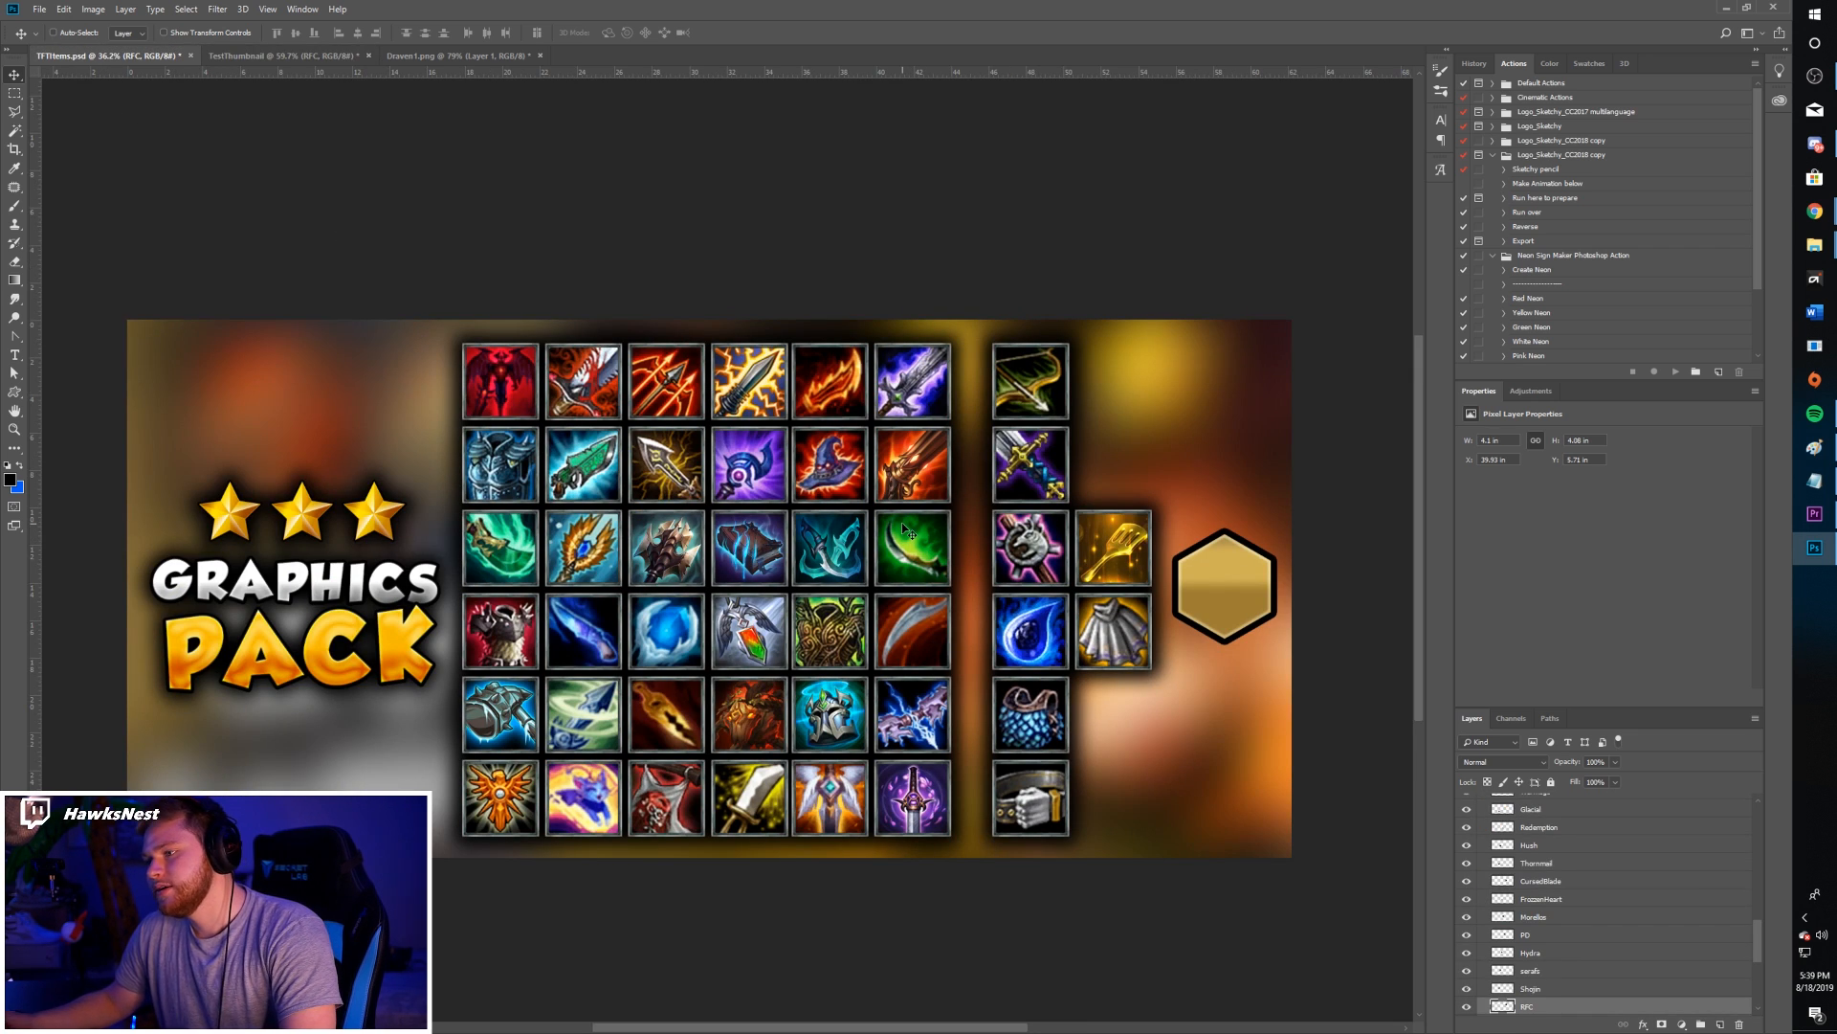
right_click(938, 391)
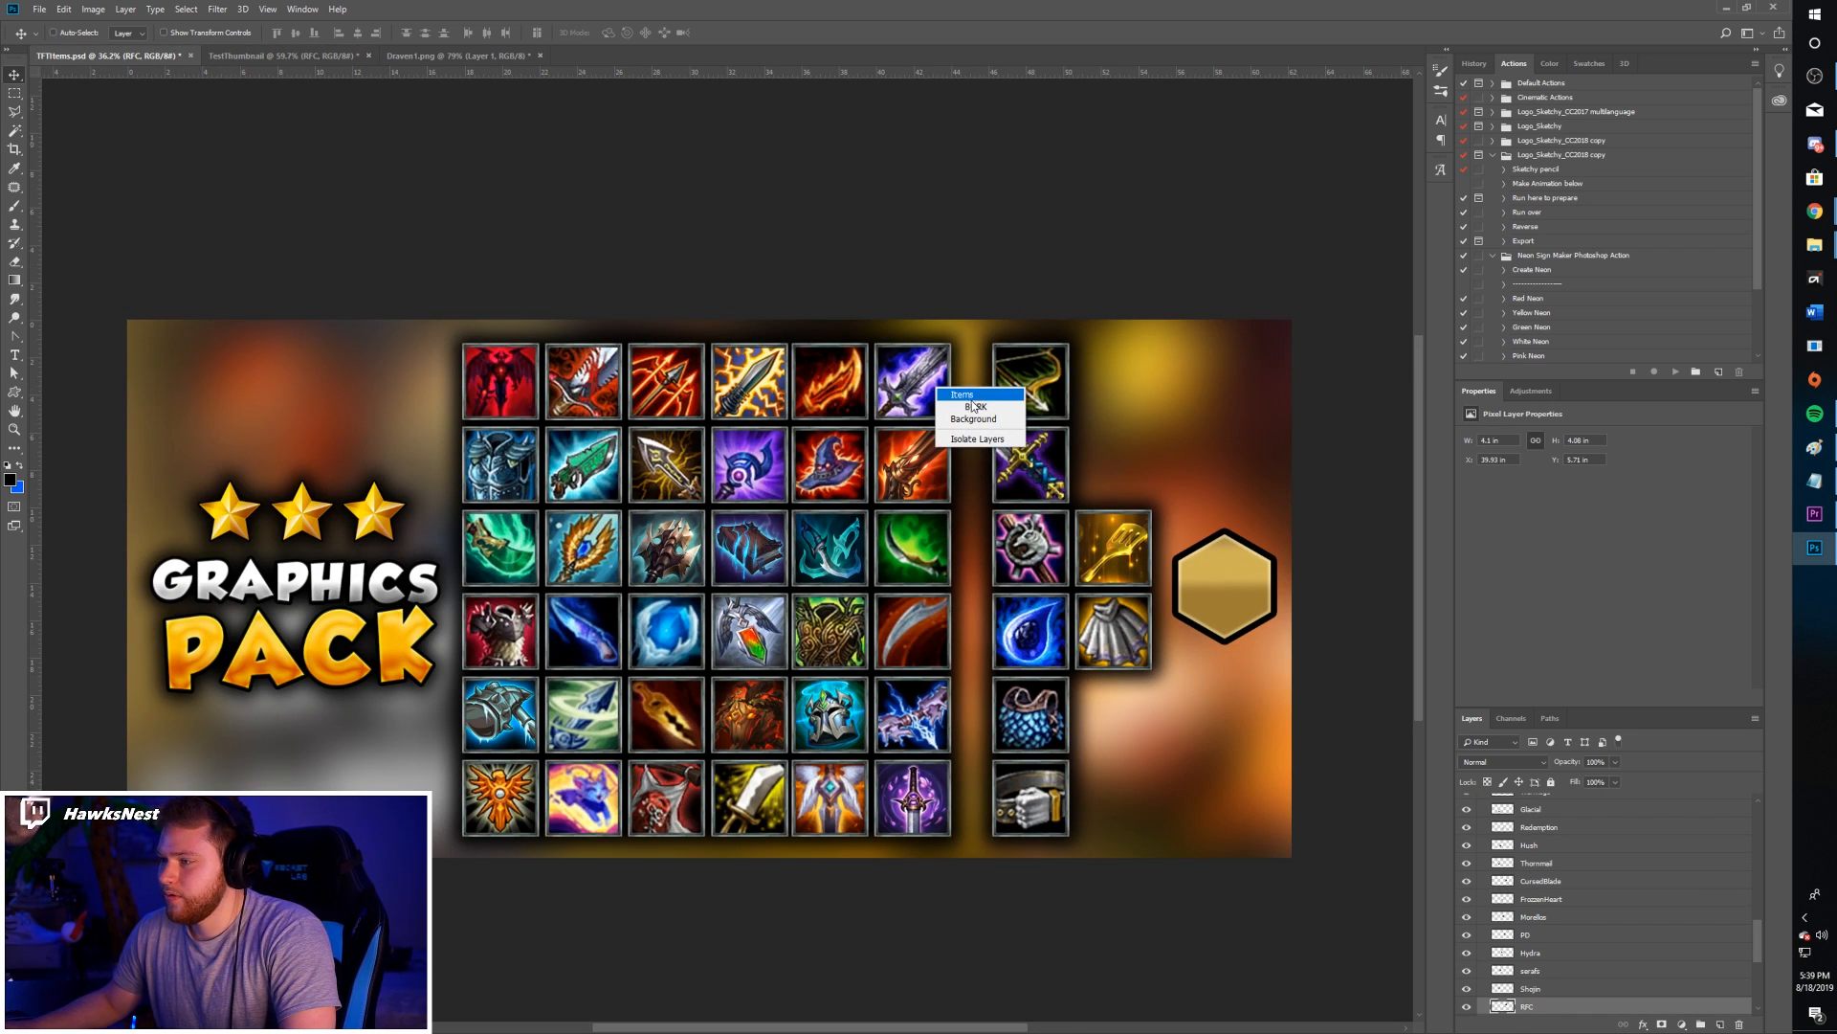
left_click(973, 406)
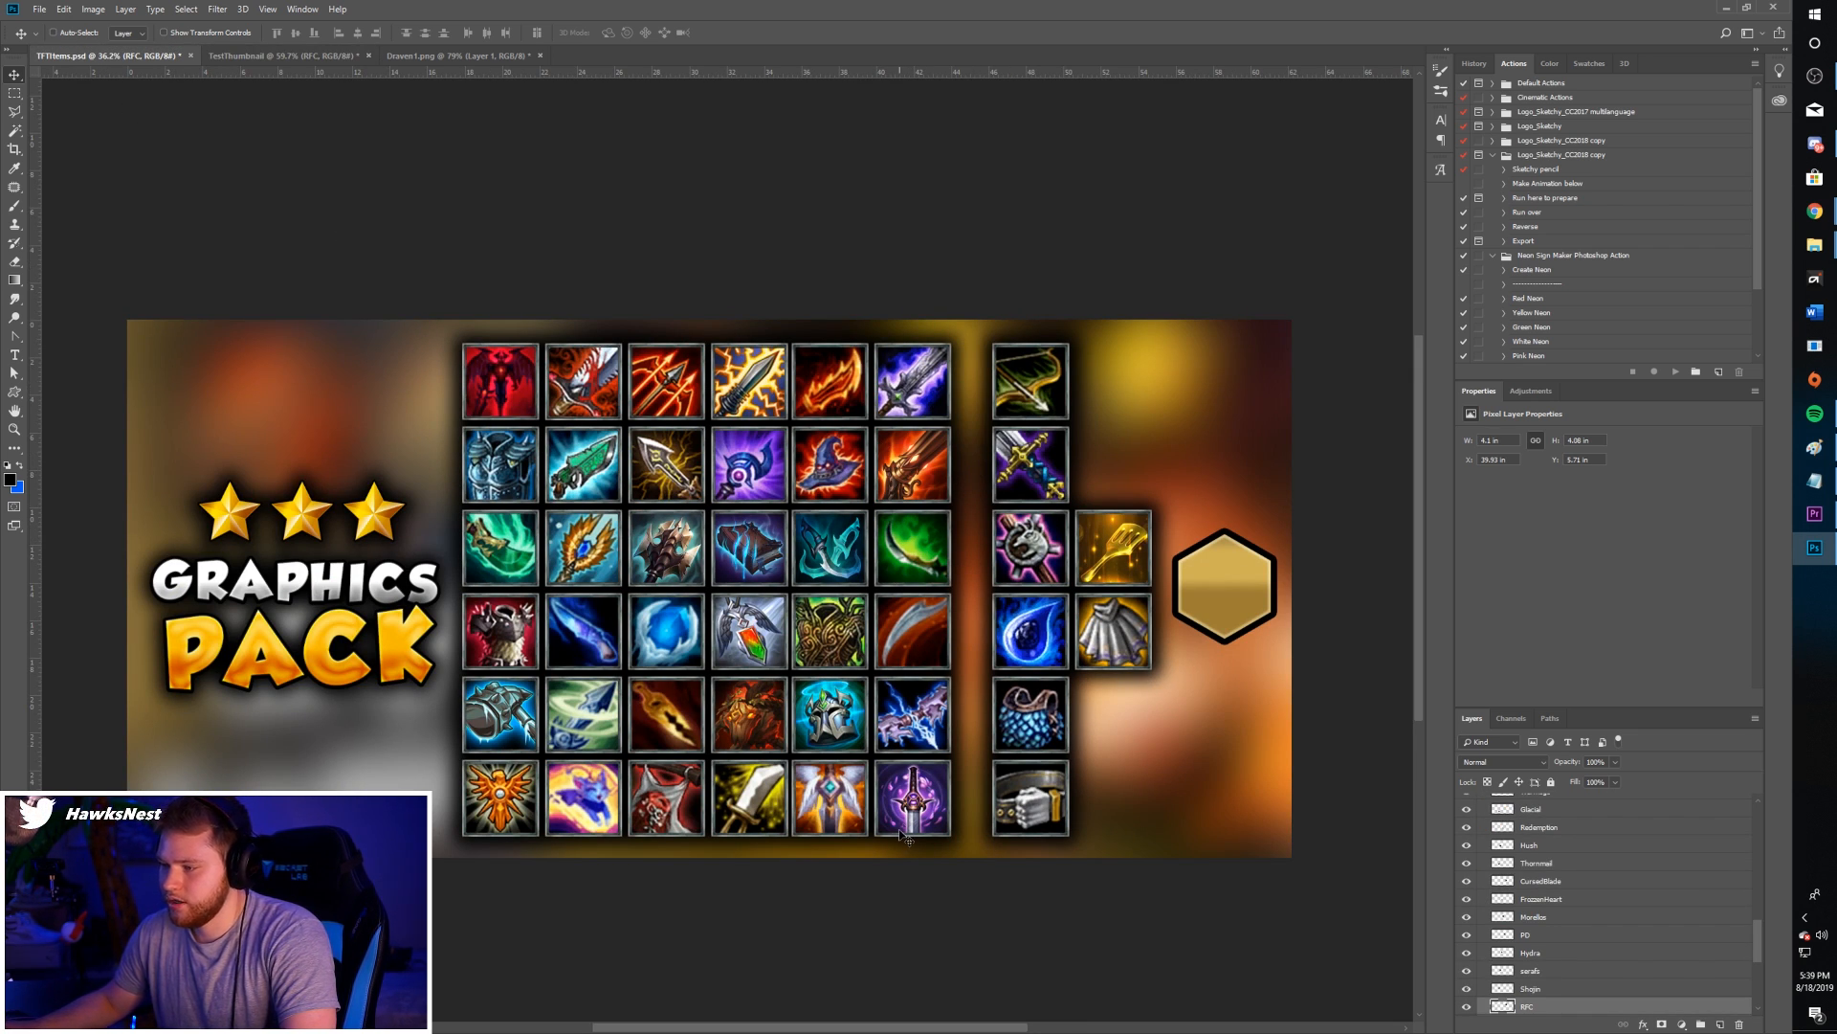
right_click(920, 806)
left_click(948, 821)
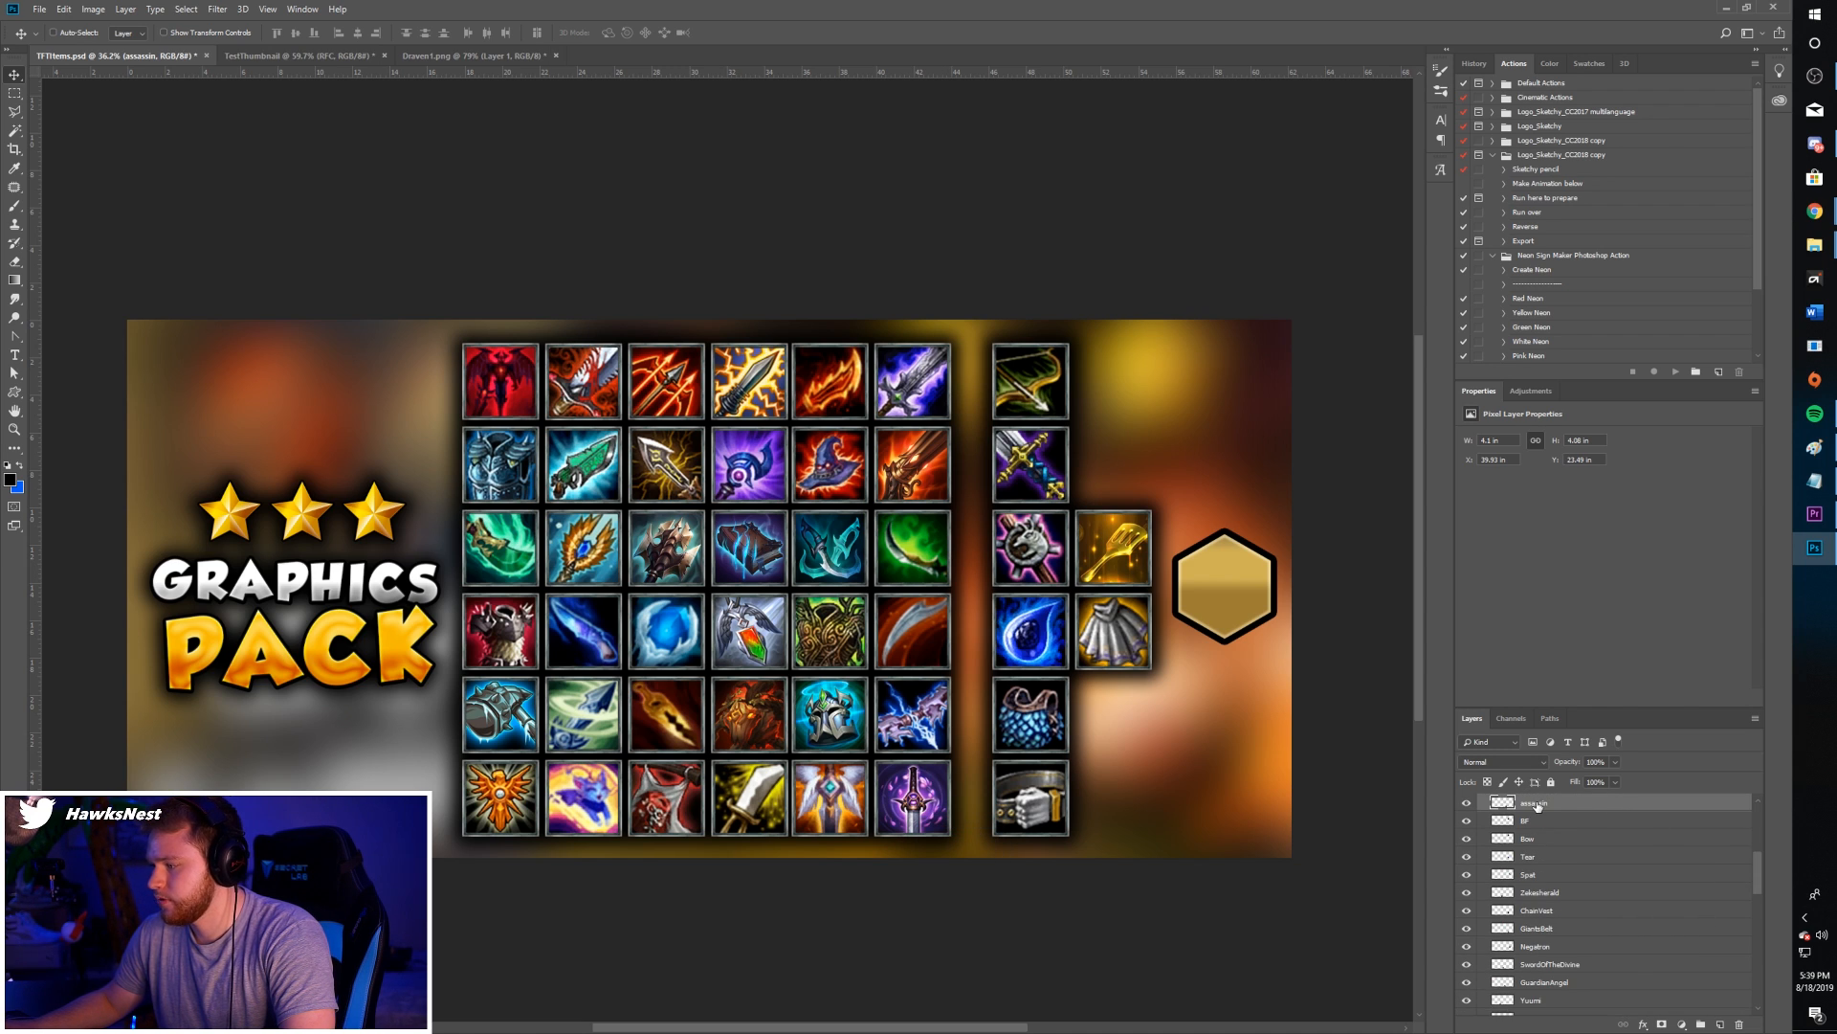
left_click_drag(1538, 807, 953, 403)
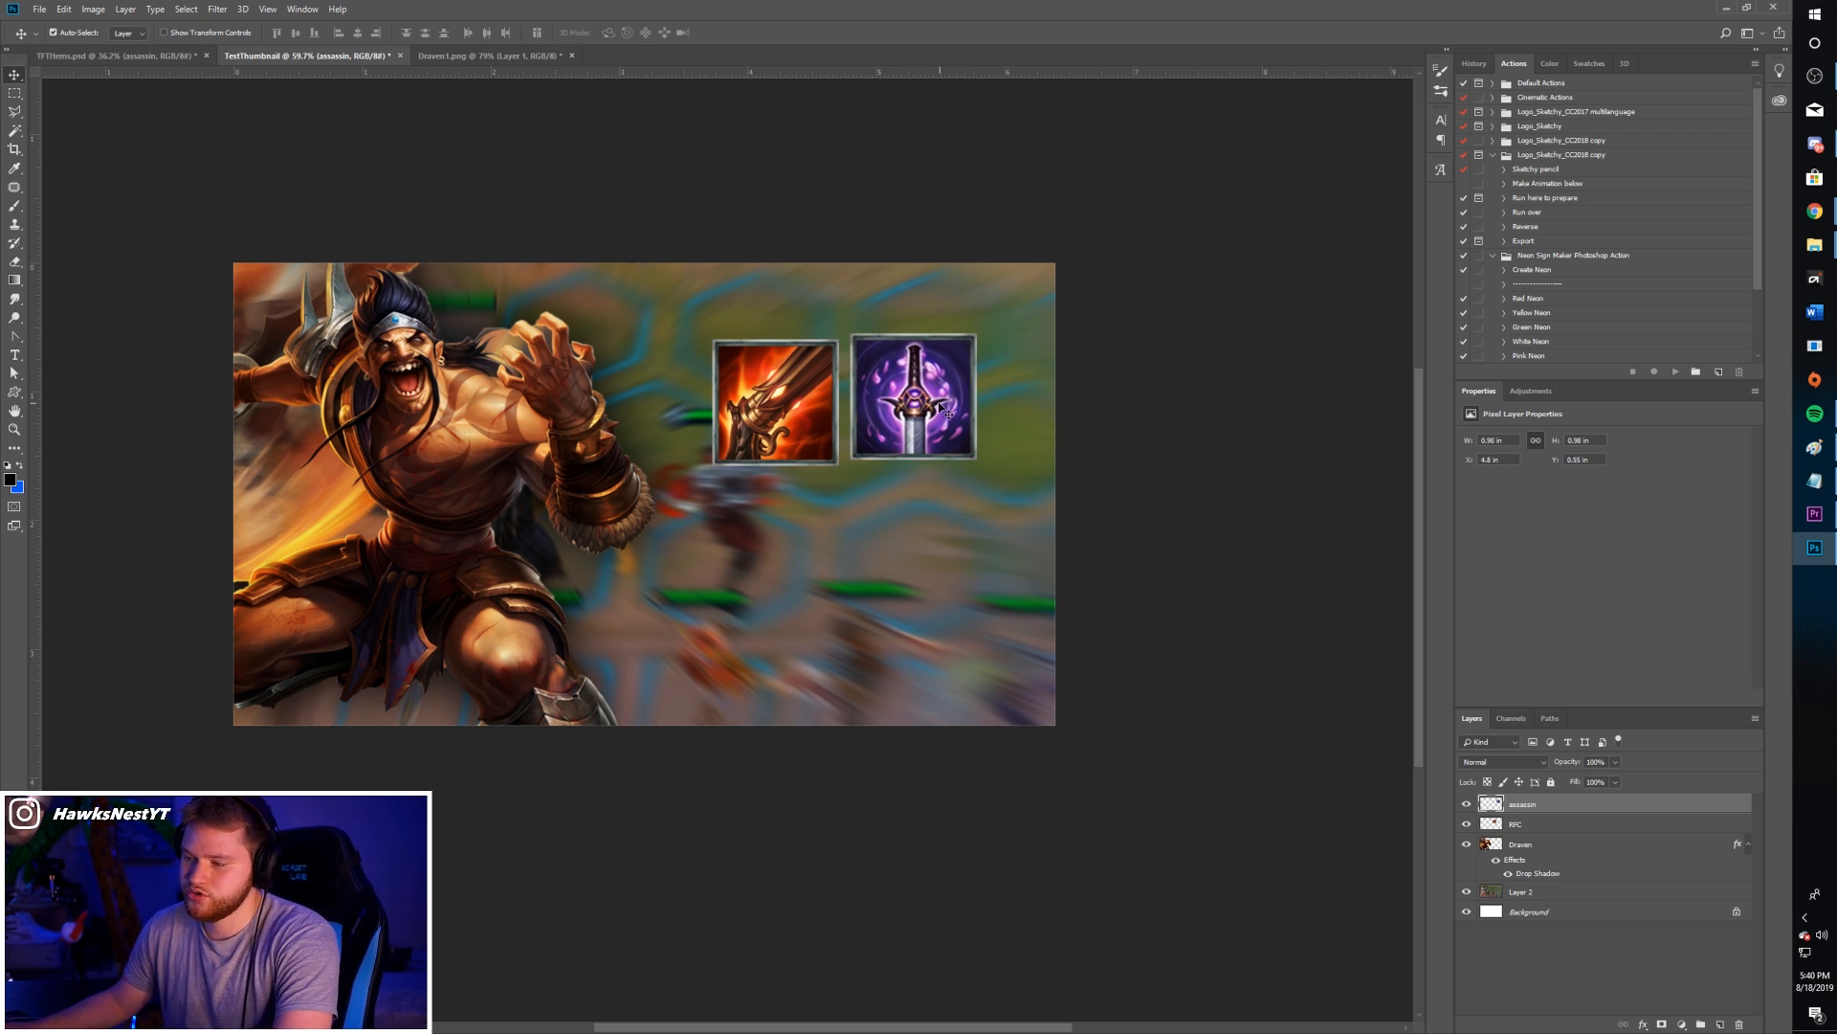
- Duplicate the assassin layer, undo the duplicate, and align the assassin icon level with the RFC icon
key("ctrl+j")
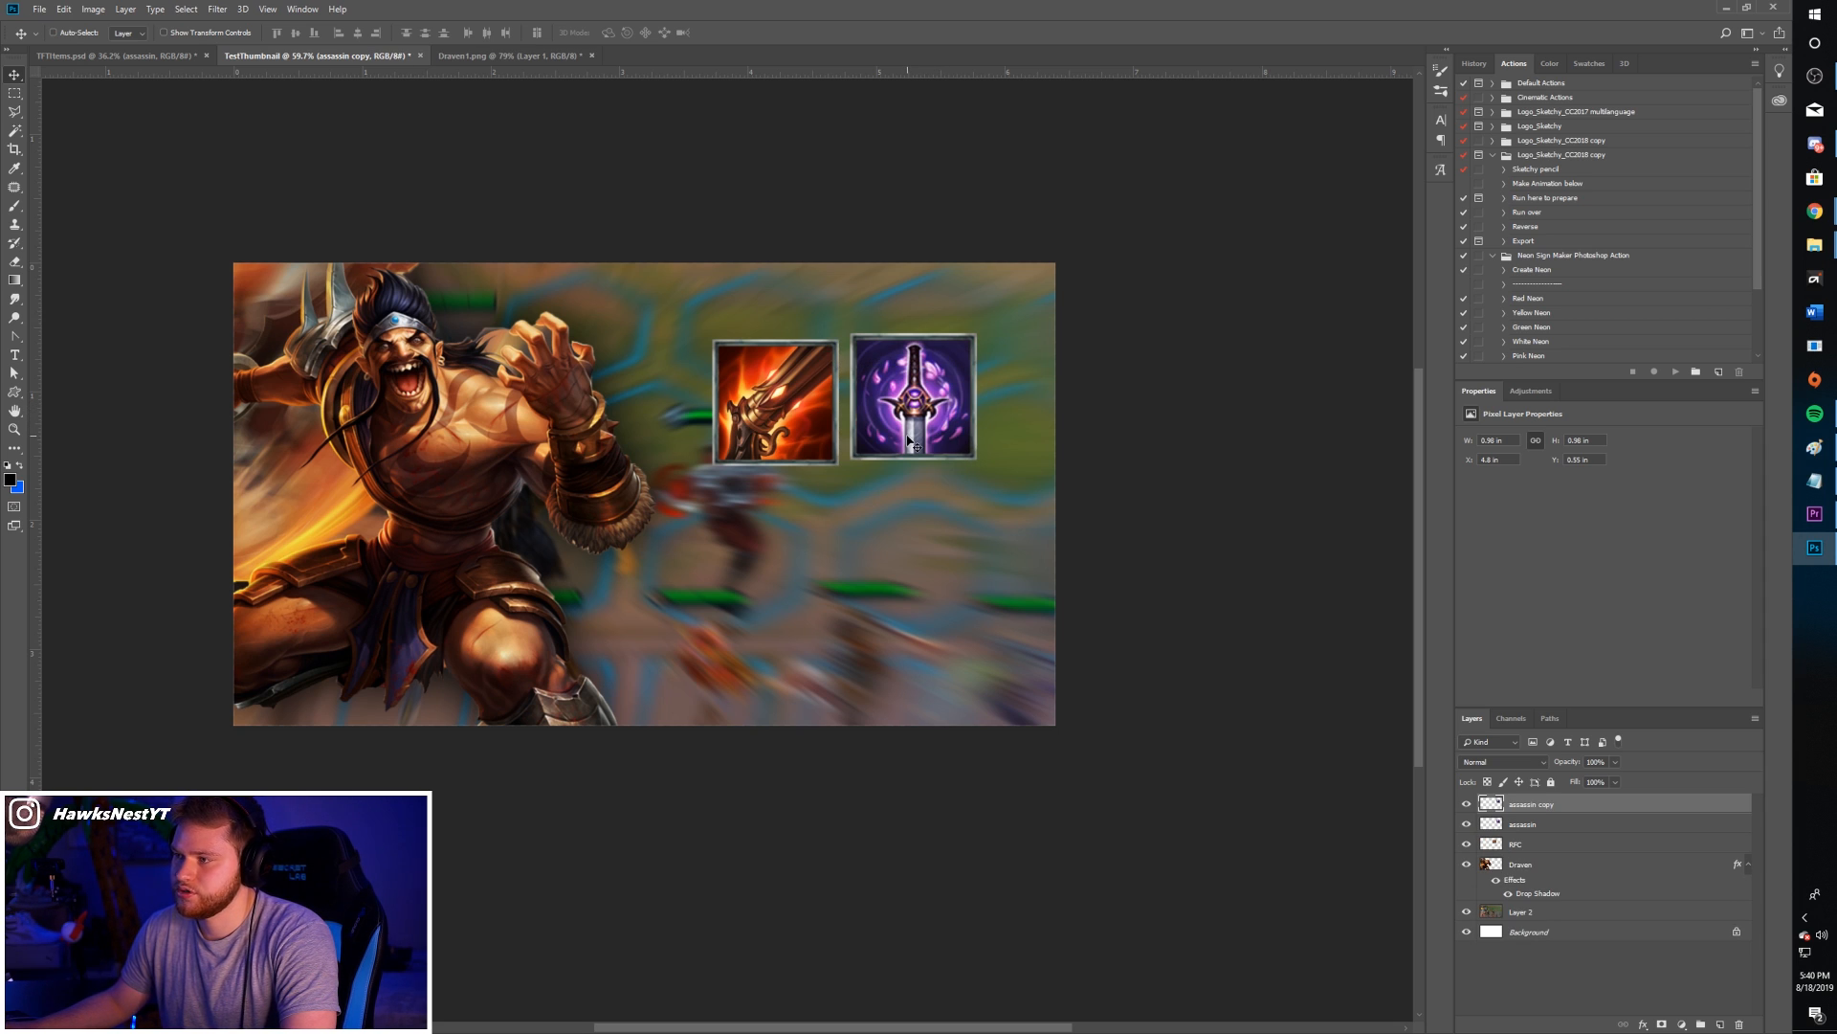
key("ctrl+z")
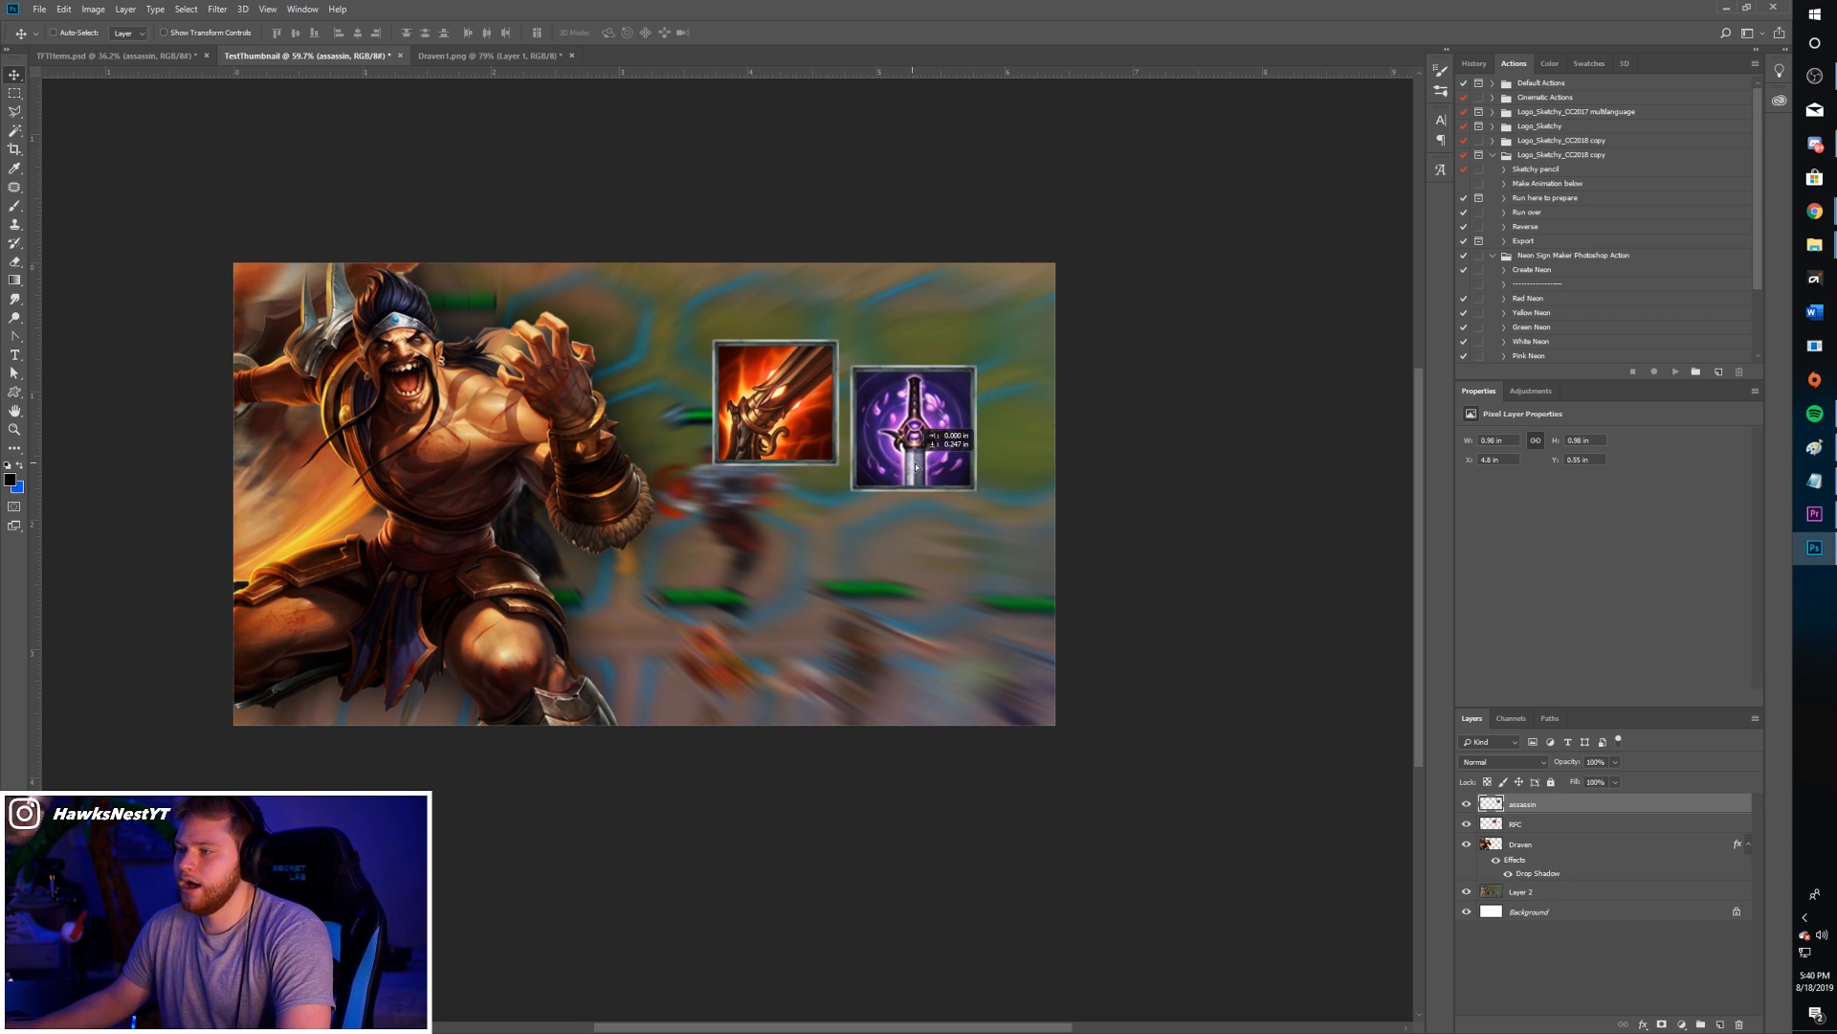
left_click_drag(939, 474, 925, 352)
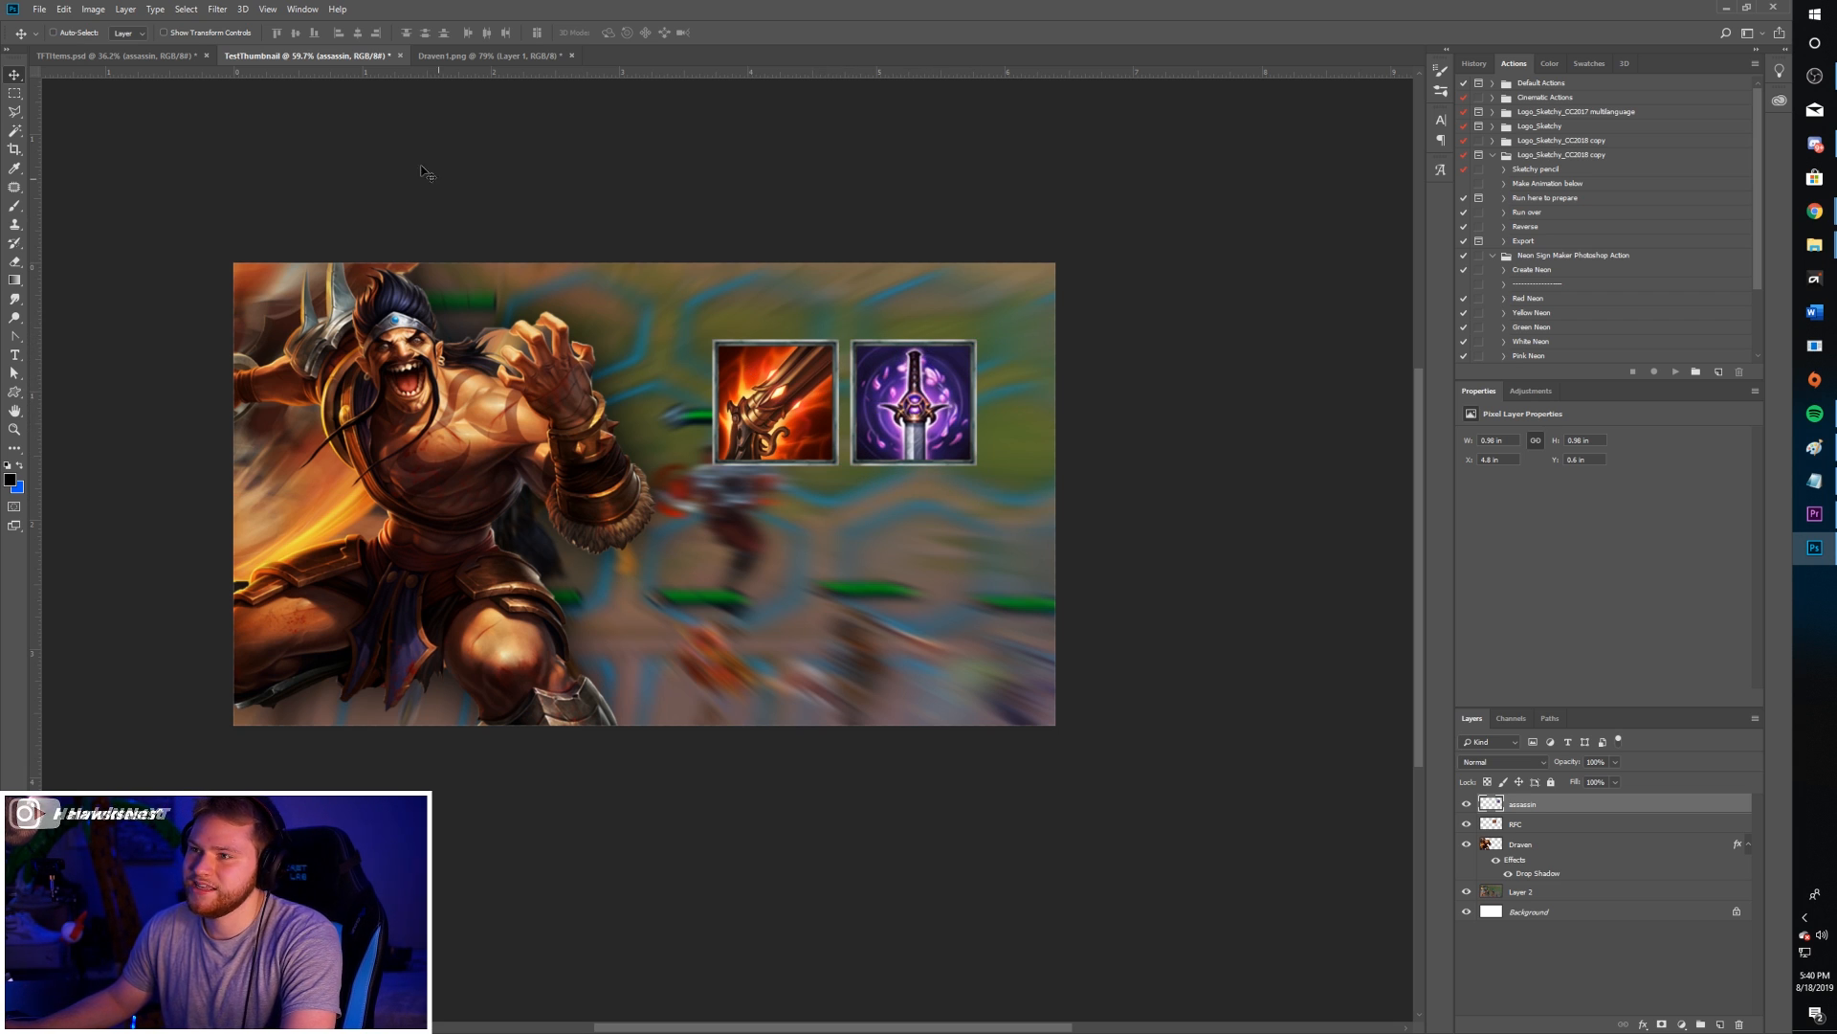
- Copy the BT item layer from TFTItems.psd into TestThumbnail, placing it level with and left of the RFC icon
left_click(115, 55)
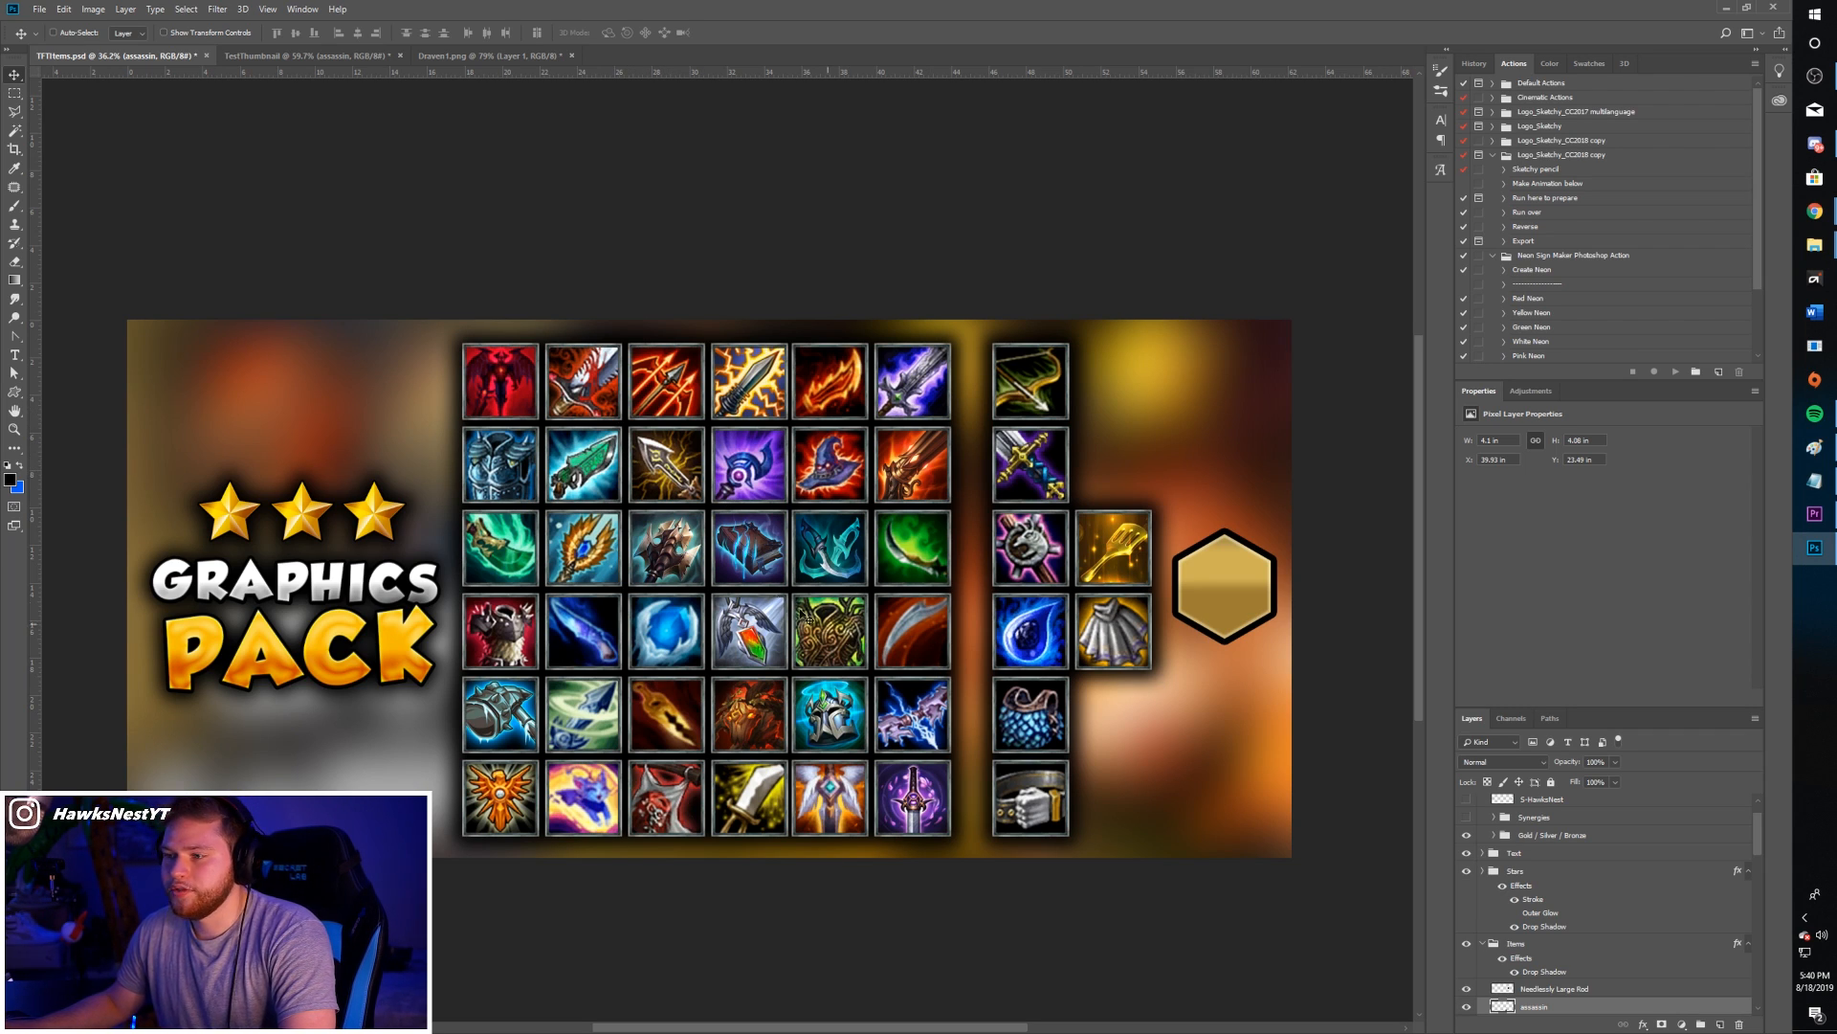
right_click(565, 411)
left_click(603, 413)
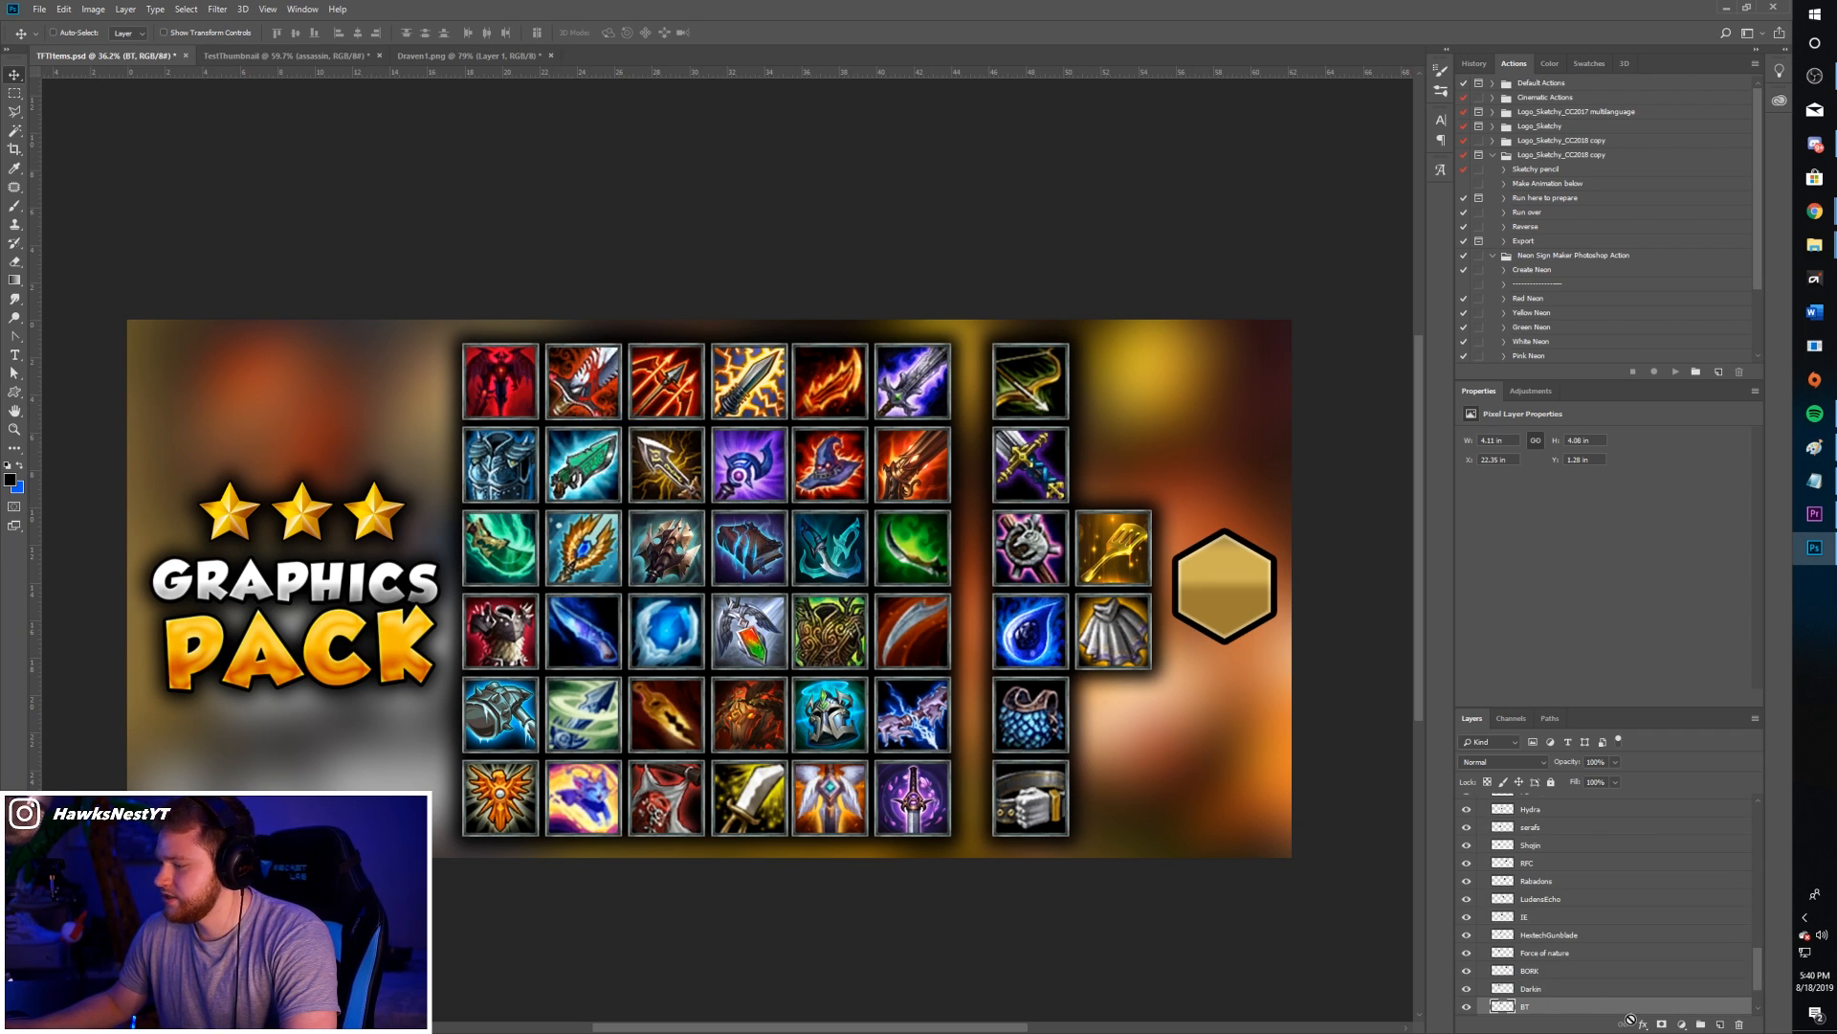
left_click_drag(1589, 1013, 660, 419)
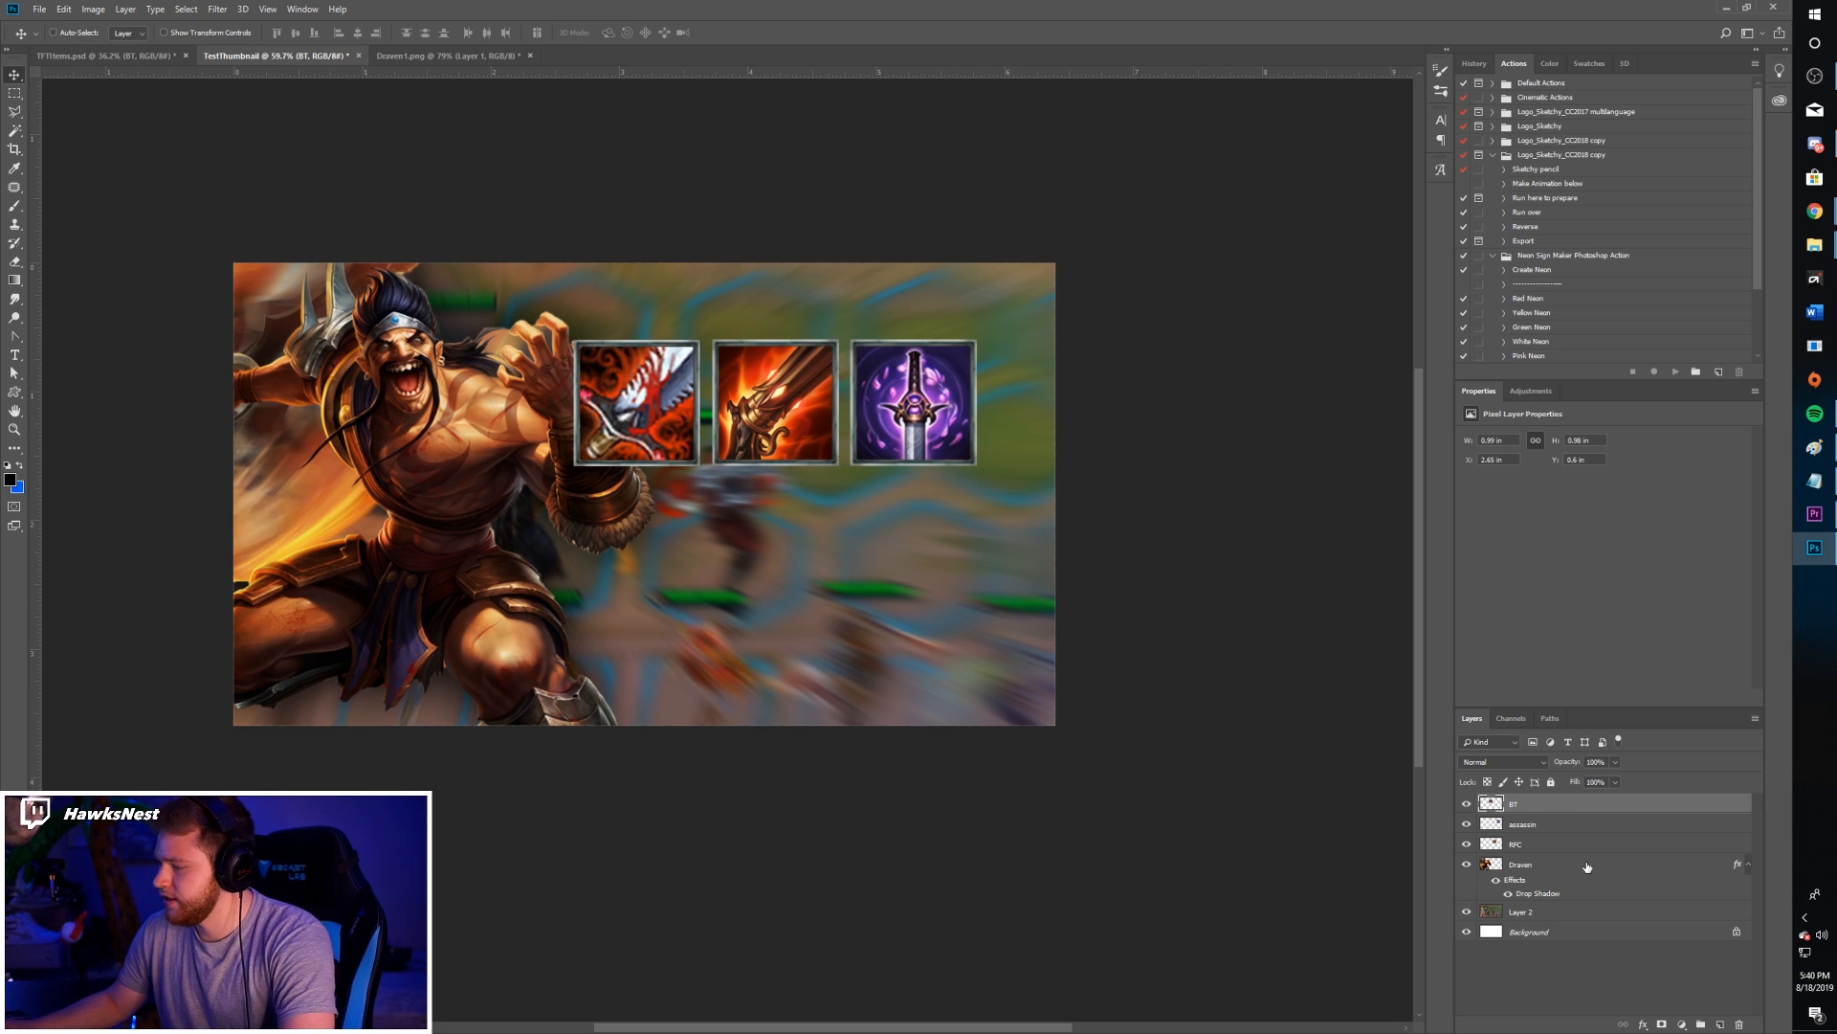
- Arrange the icons in an evenly spaced row in the canvas's upper-right area, ordered RFC, BT, assassin
left_click(1545, 825)
left_click_drag(913, 376, 970, 328)
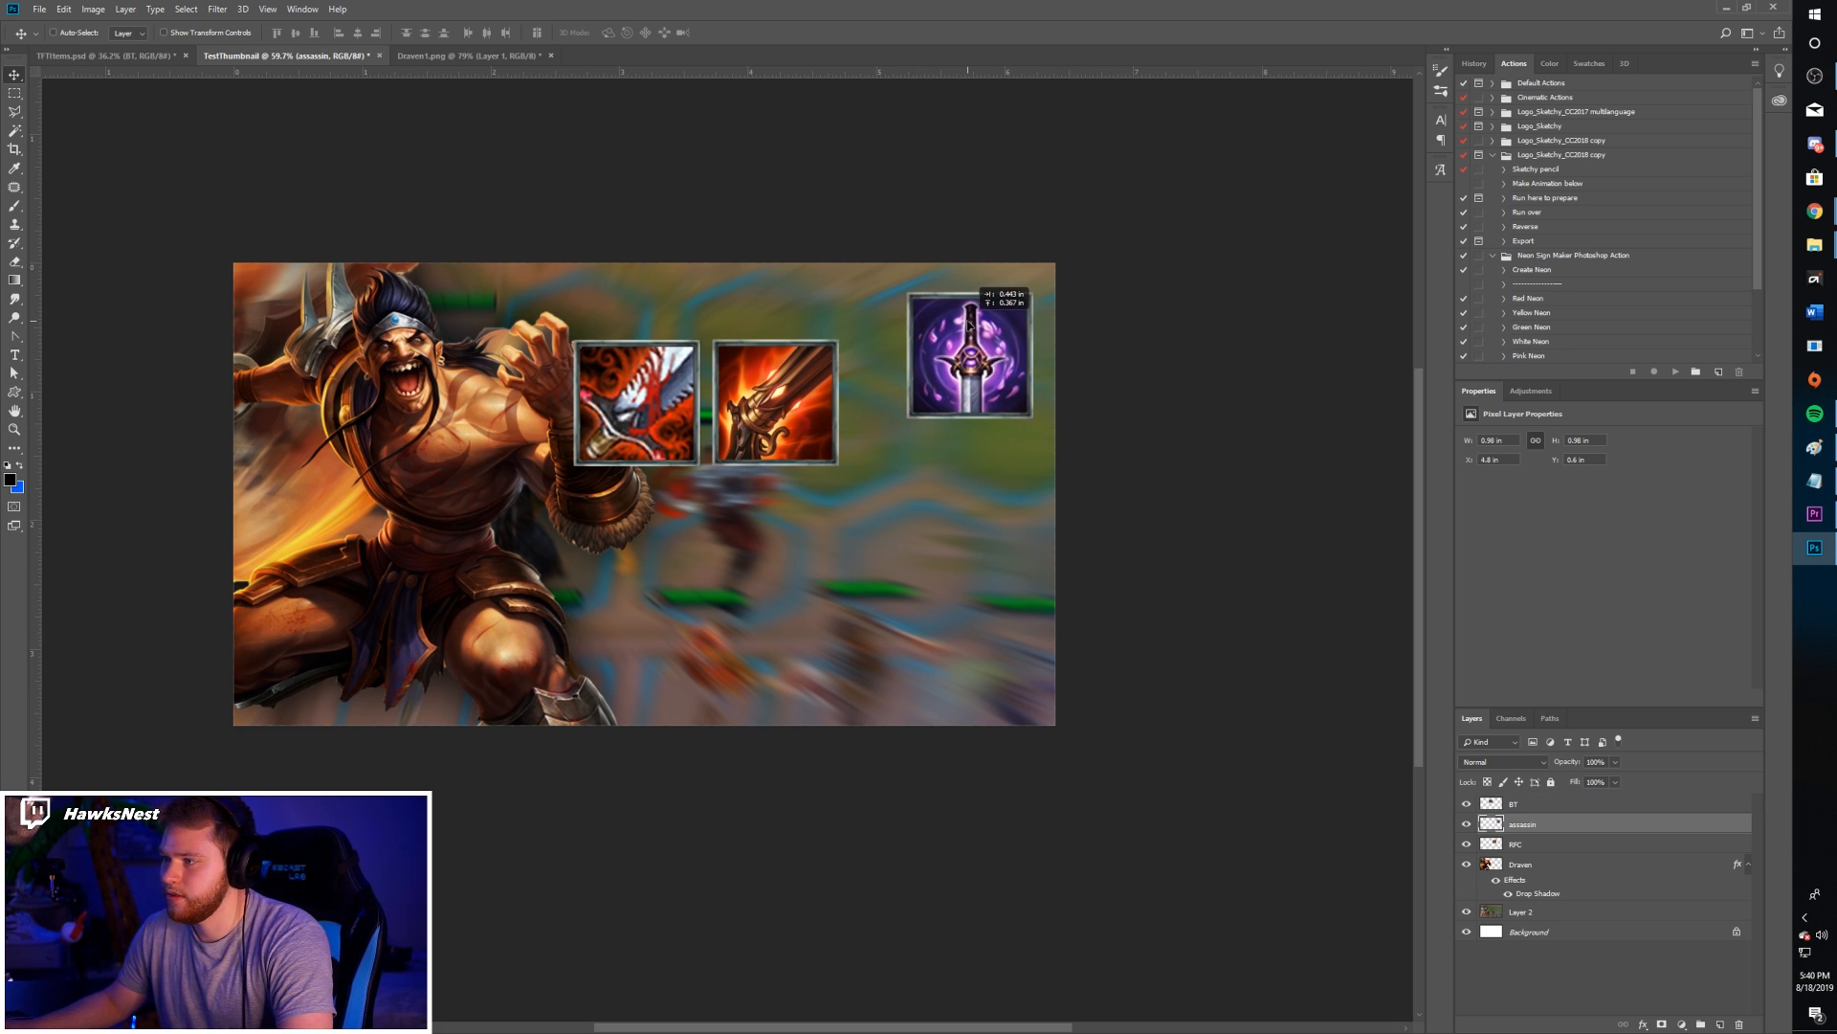
key("alt+bracketright")
left_click_drag(643, 392, 845, 346)
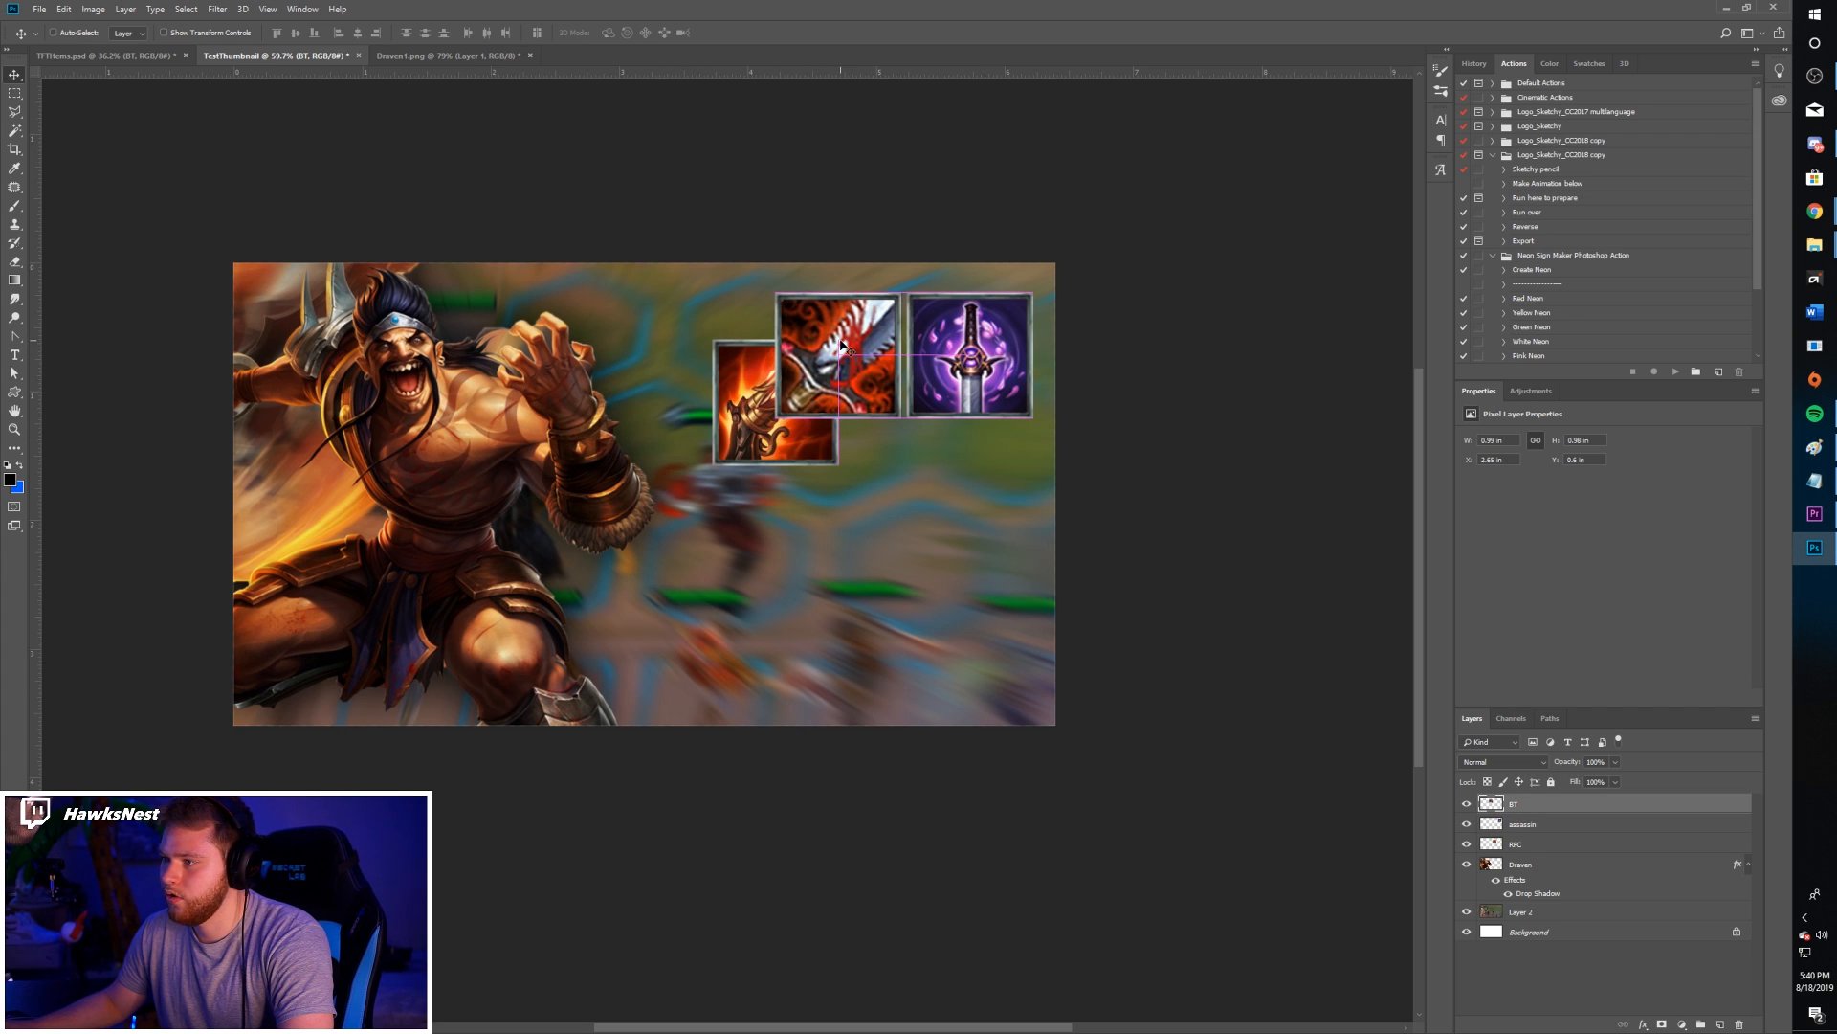
left_click(1511, 841)
left_click_drag(763, 451, 687, 424)
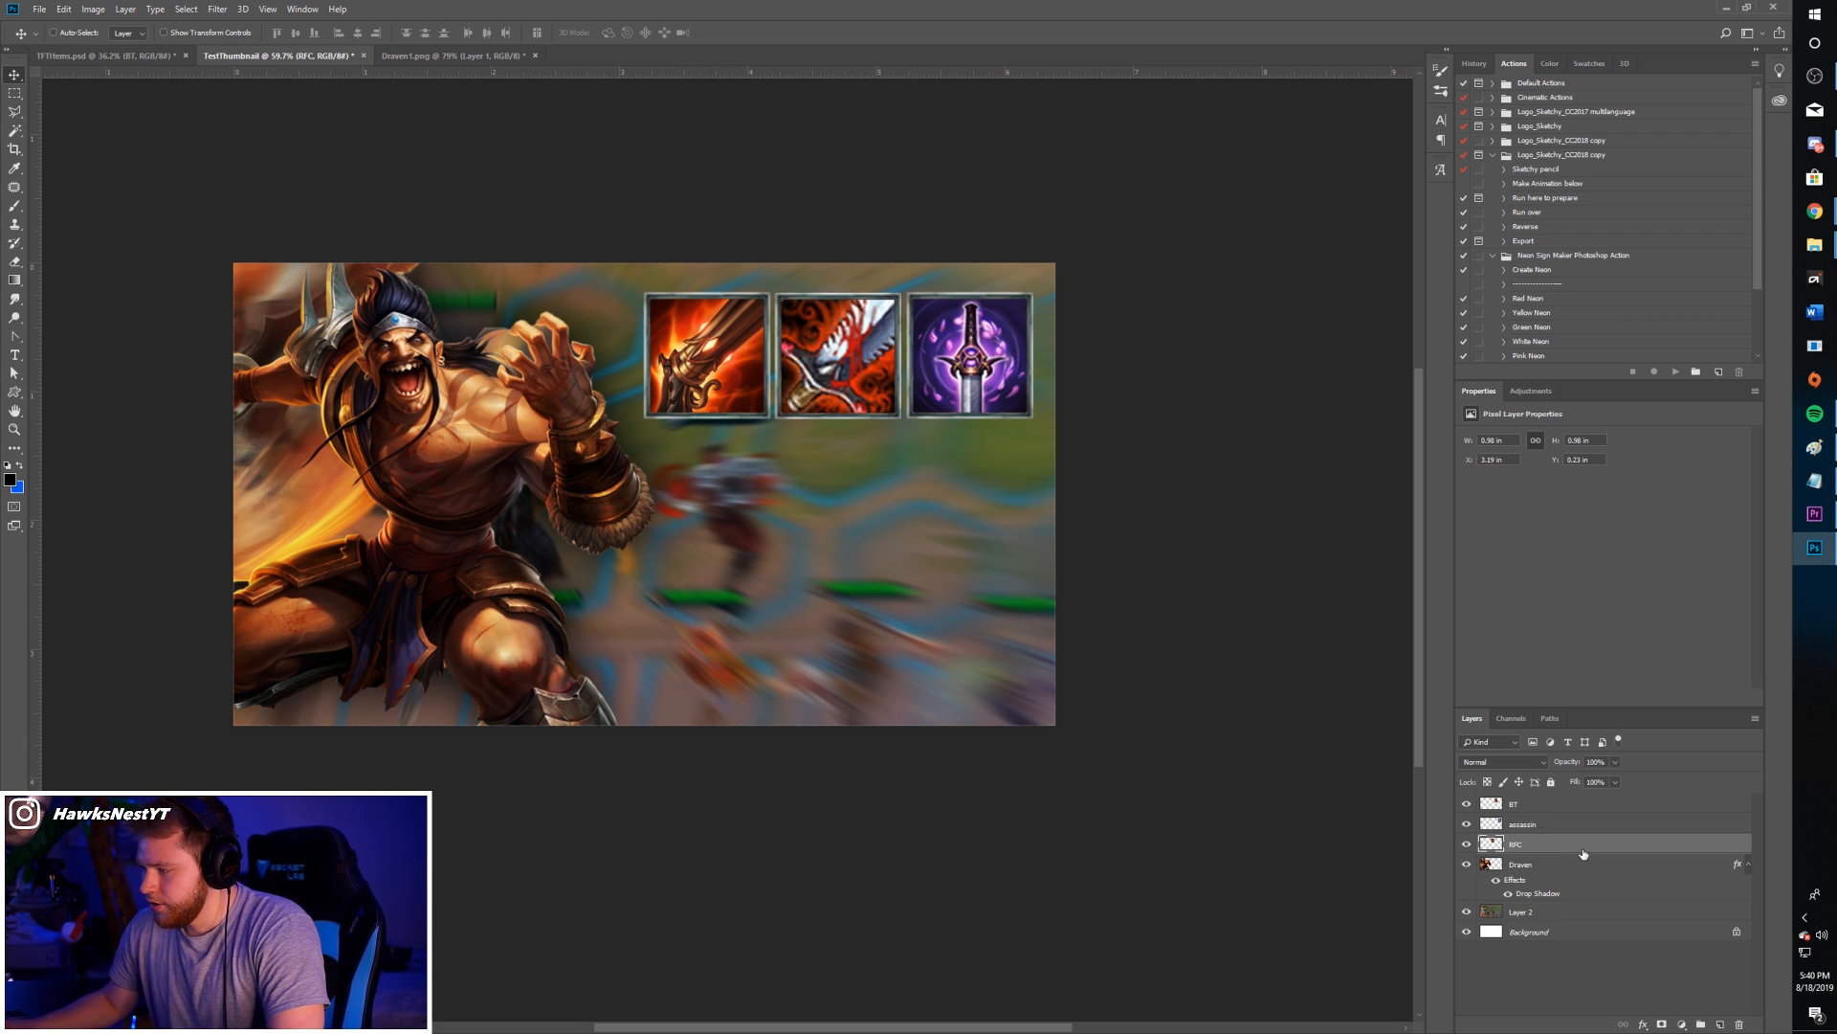
left_click(1496, 801)
left_click(1643, 1024)
left_click(1654, 1014)
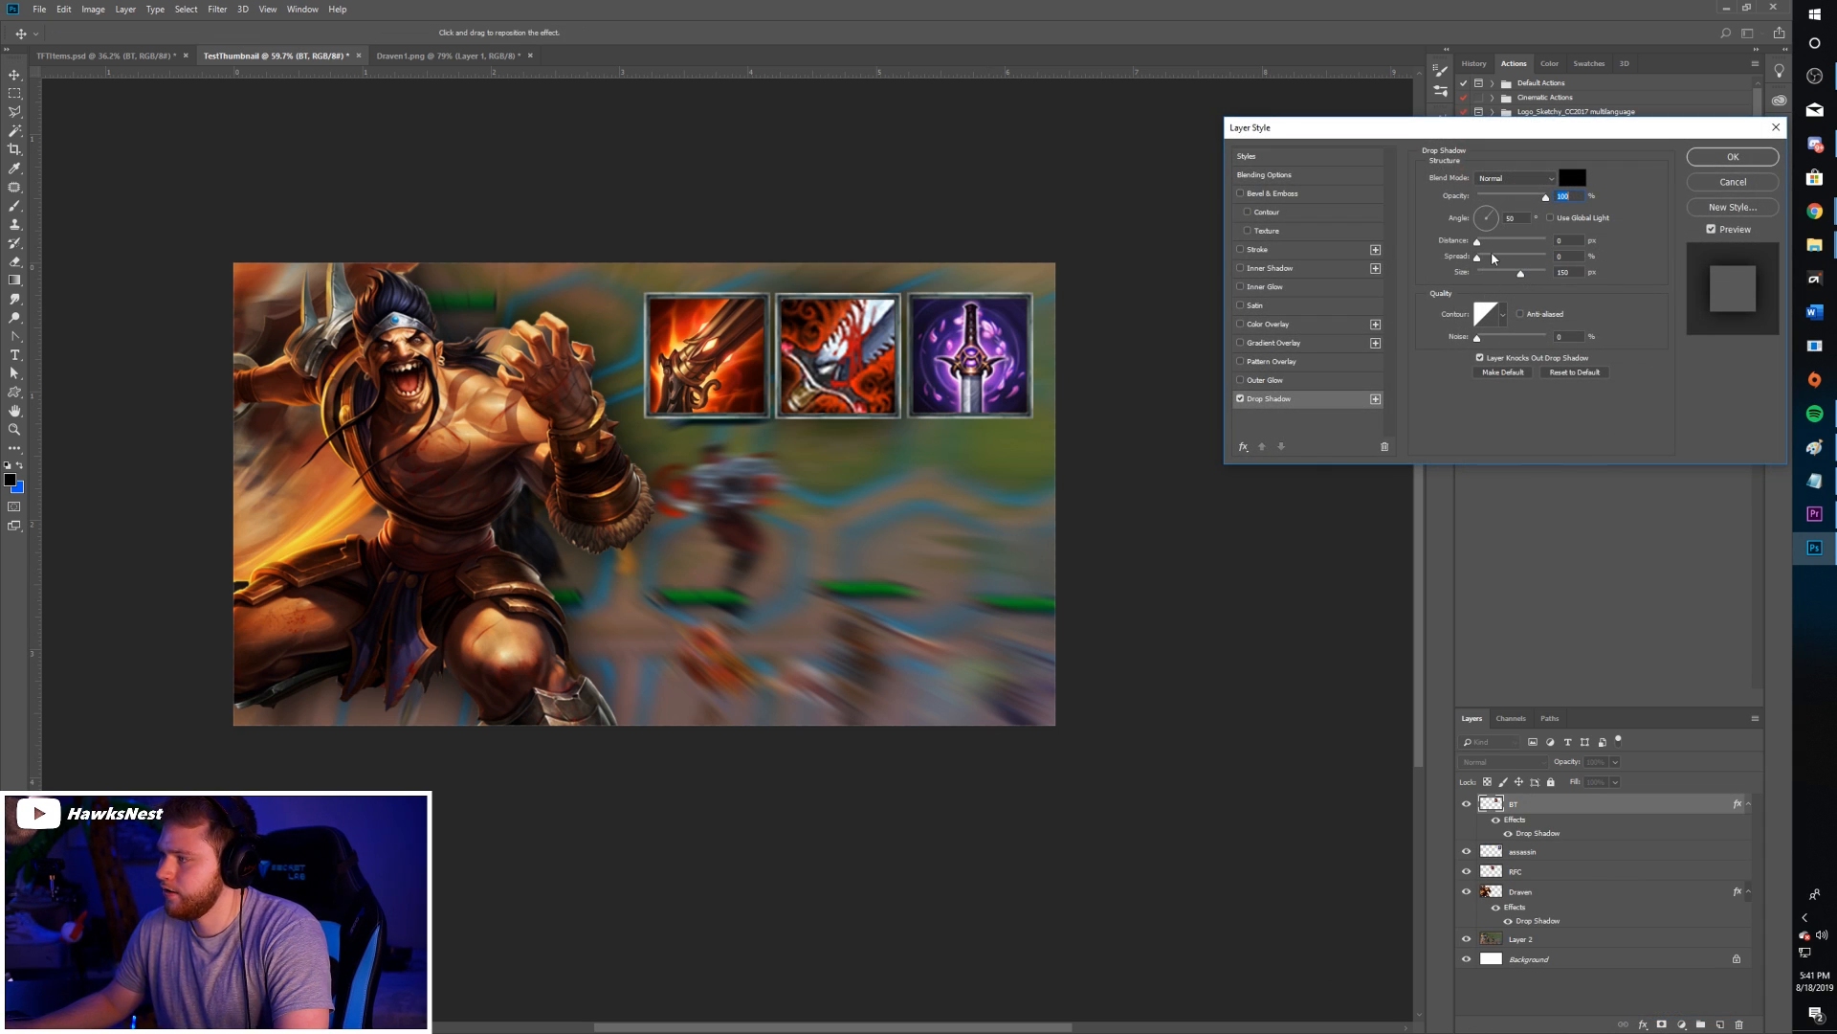
mouse_move(1494, 258)
left_mouse_down()
mouse_move(1535, 263)
mouse_move(1511, 280)
left_mouse_up()
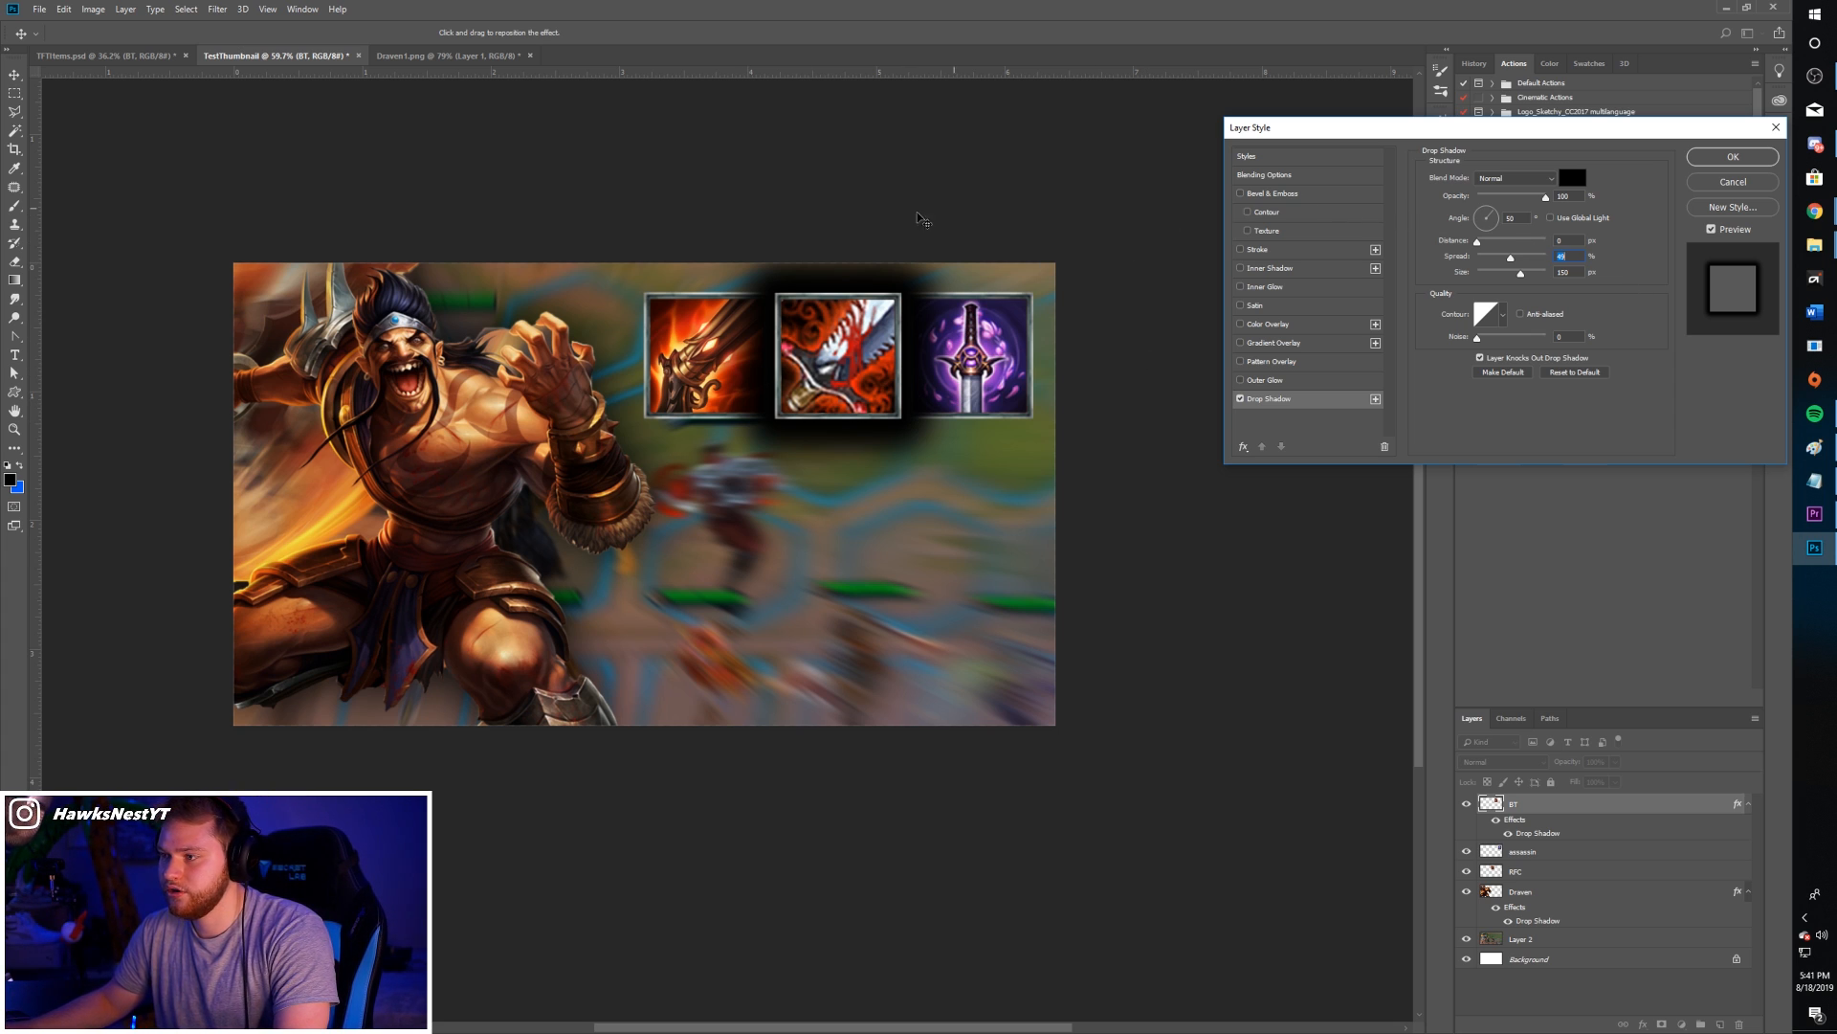
left_click(1705, 183)
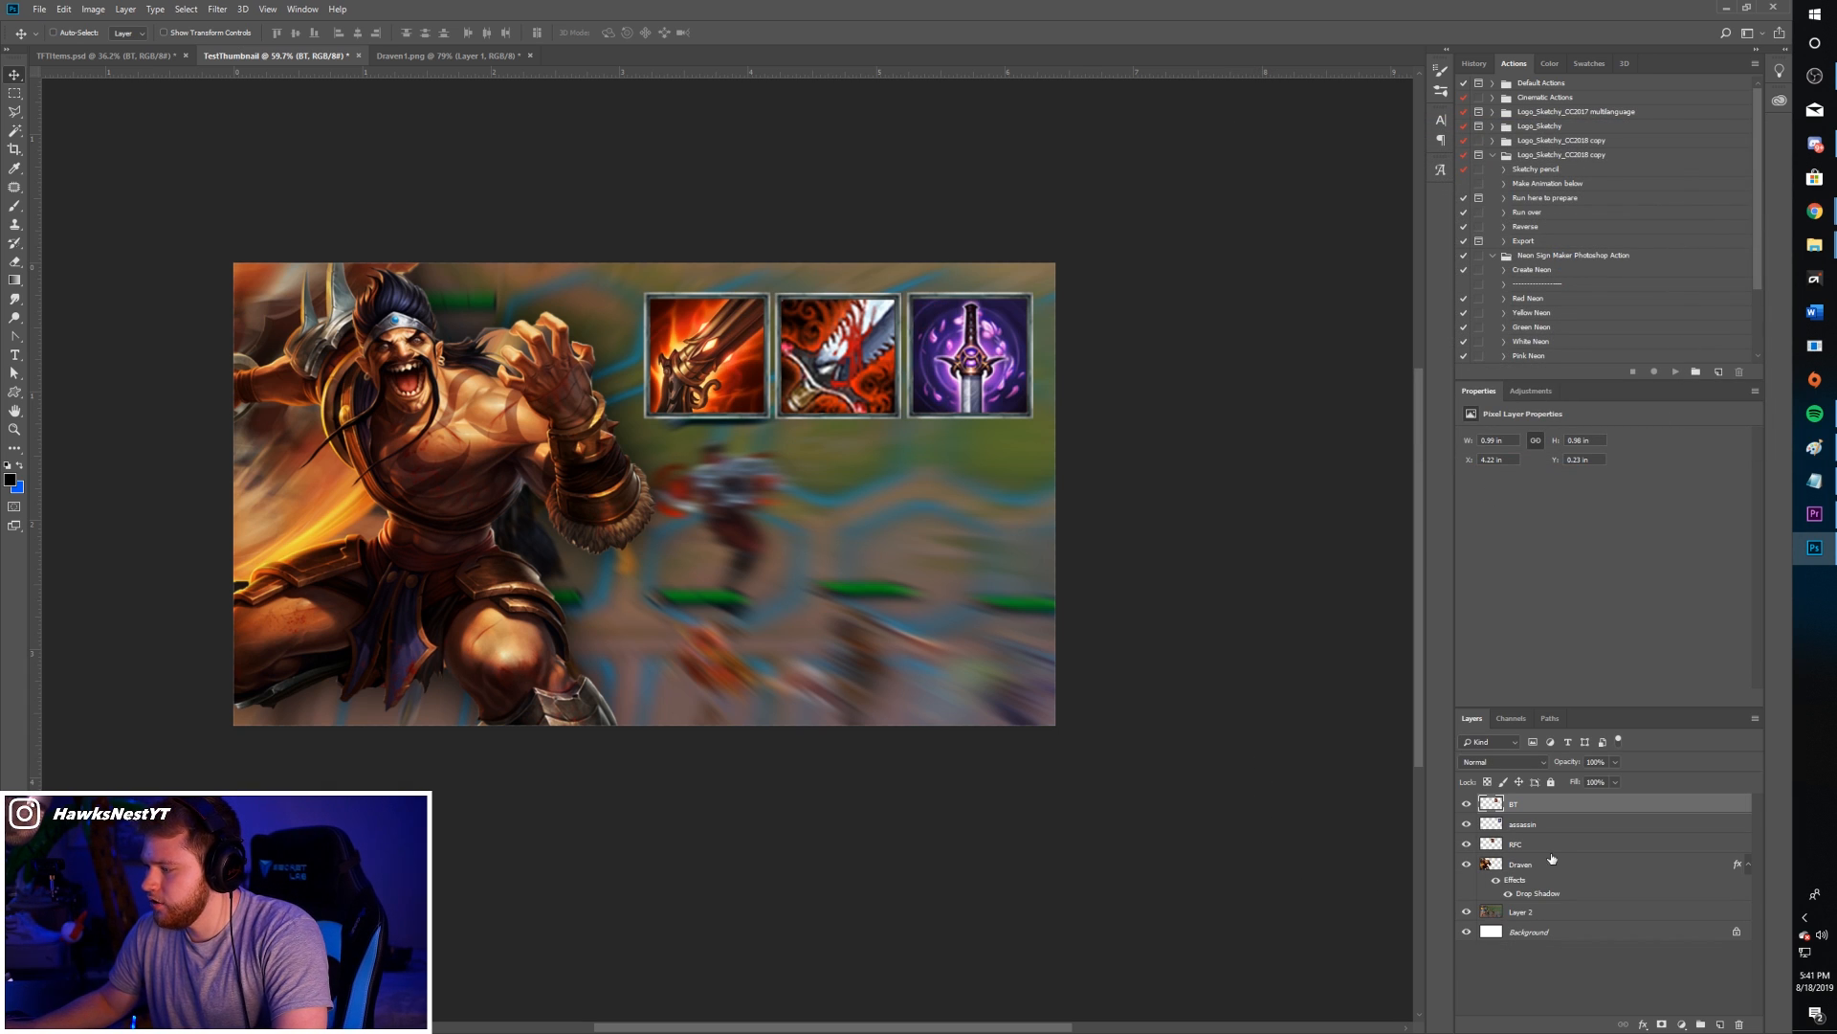
- Group the BT, assassin and RFC item icon layers together
left_click(1523, 821)
left_click(1523, 809)
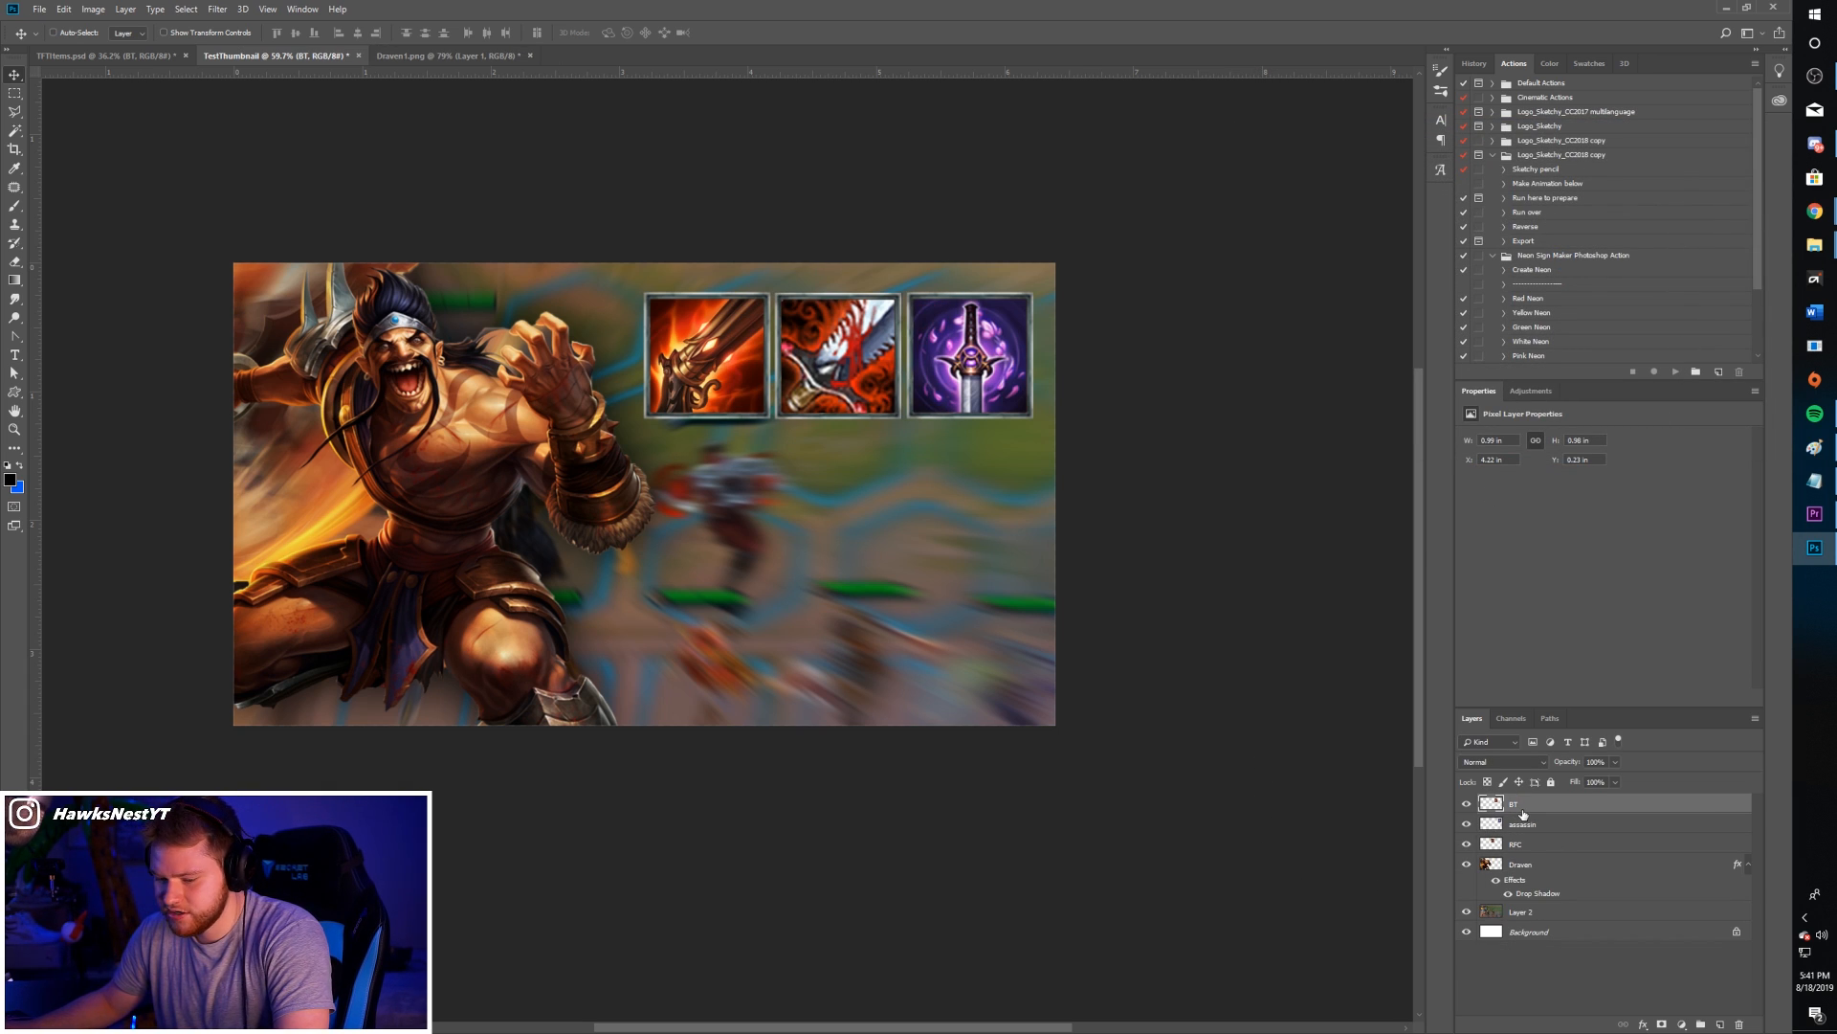
left_click(1520, 843, "shift")
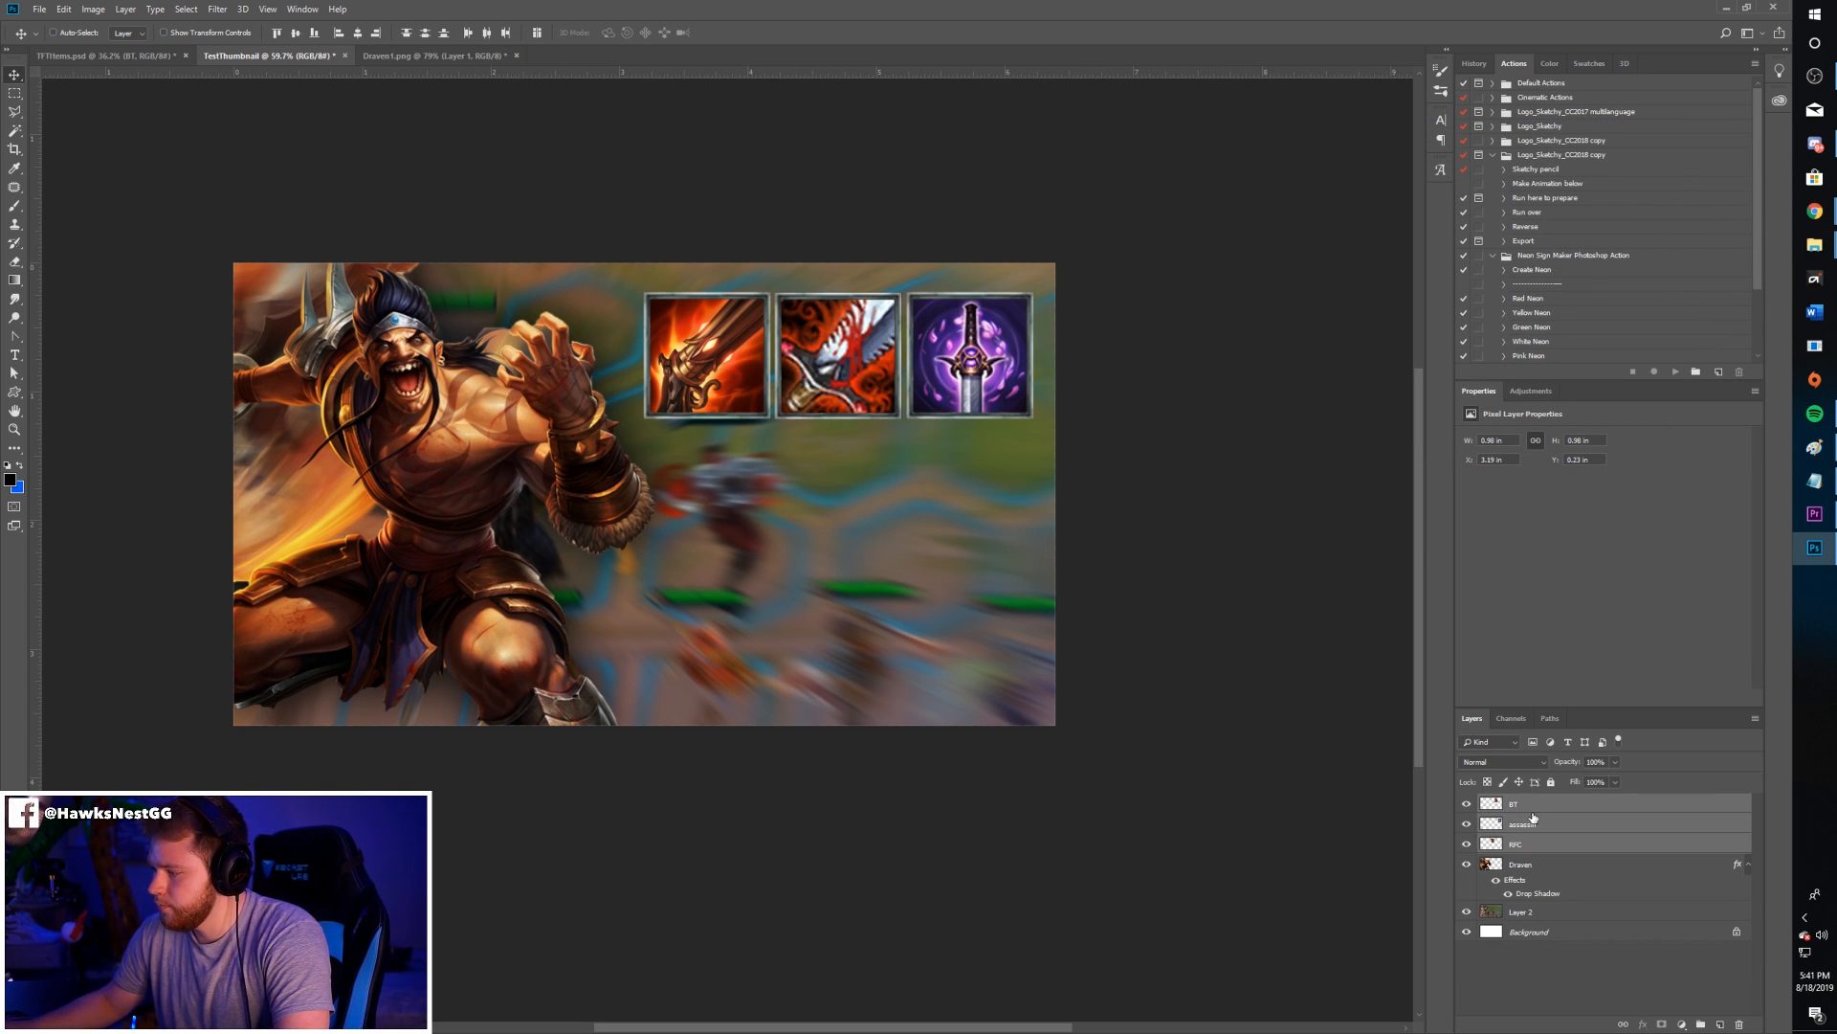
left_click(1525, 809)
left_click(1525, 846, "shift")
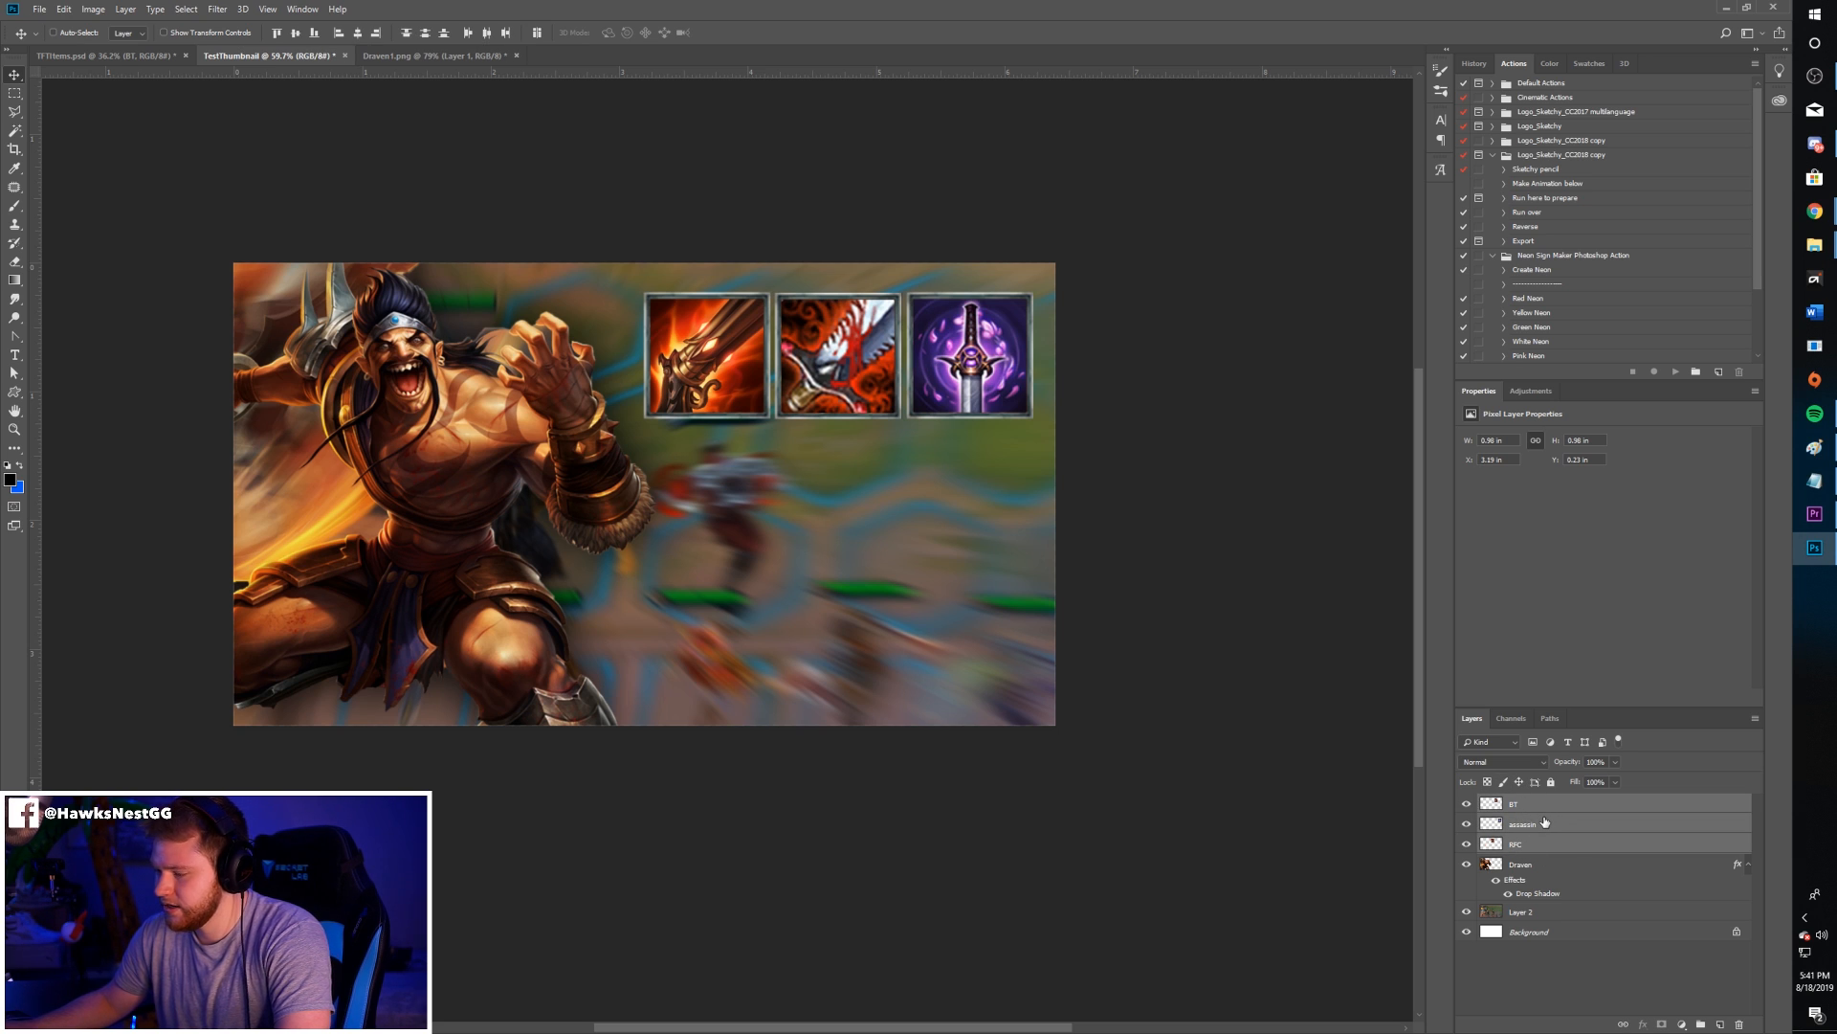
key("ctrl+g")
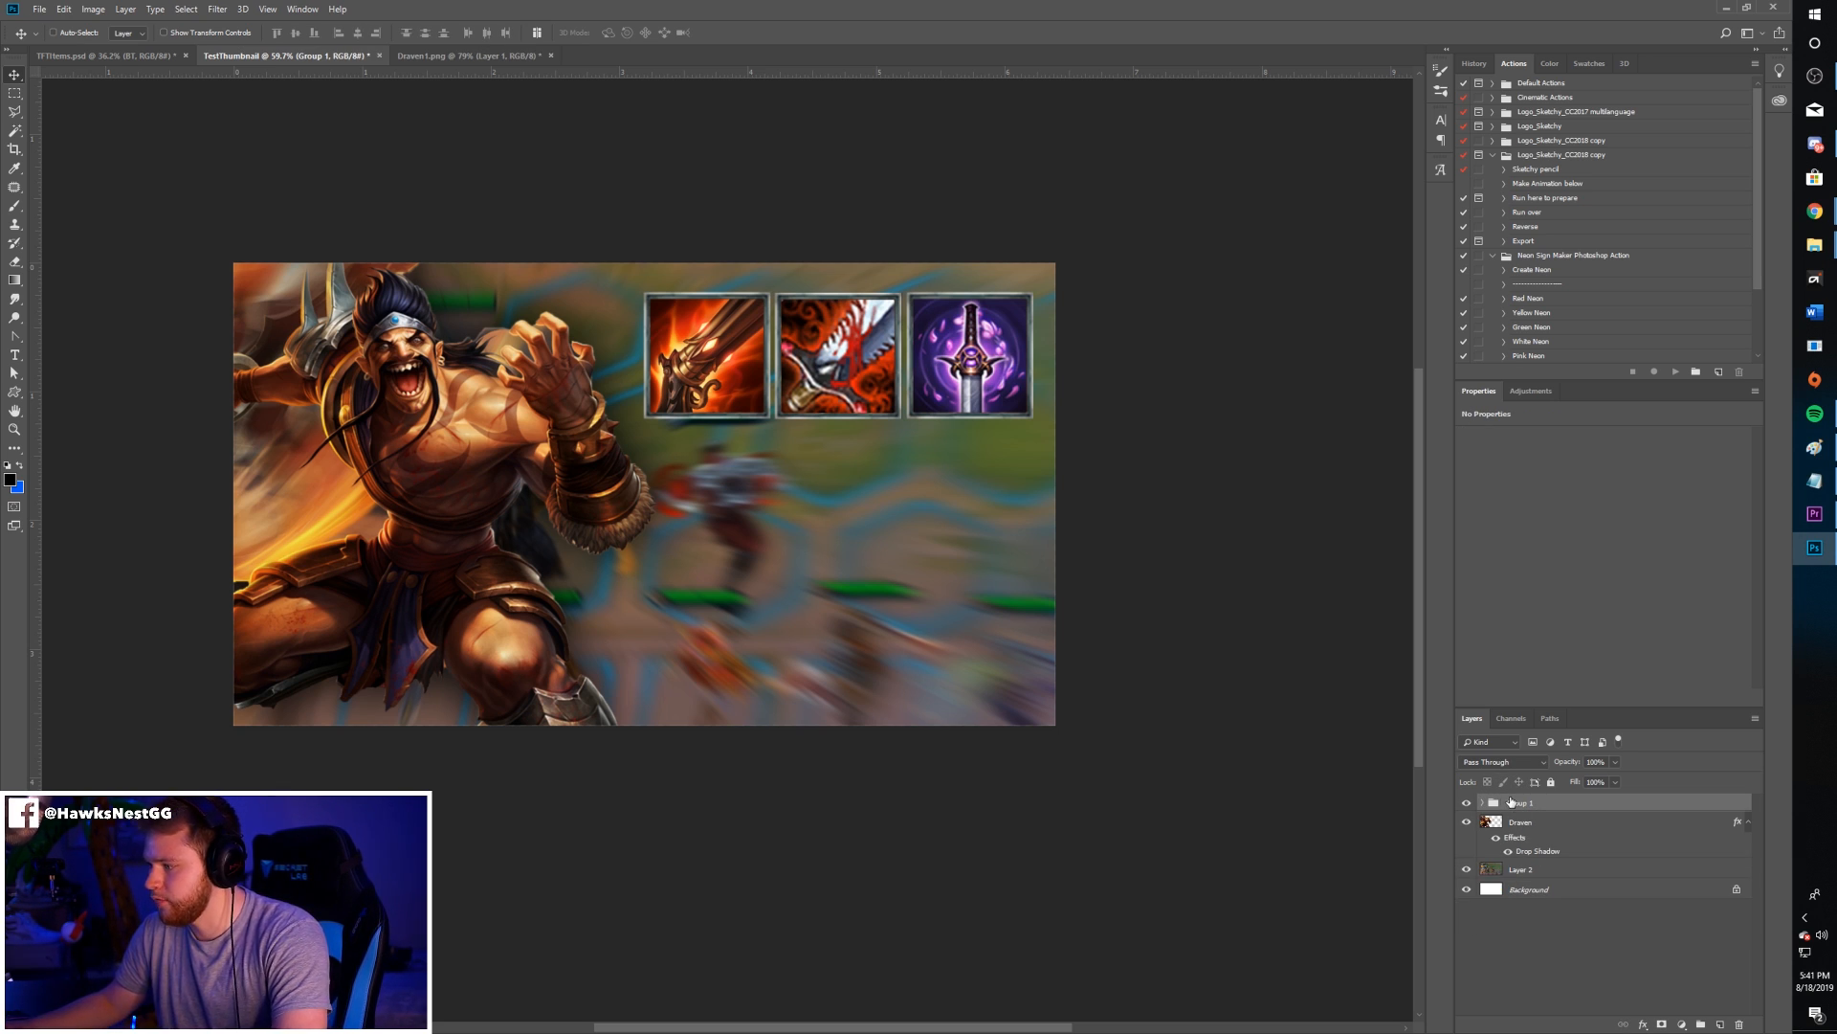
- Add a Drop Shadow to the icon group with about 30% spread and a size of about 76 px
left_click(1644, 1024)
left_click(1666, 1016)
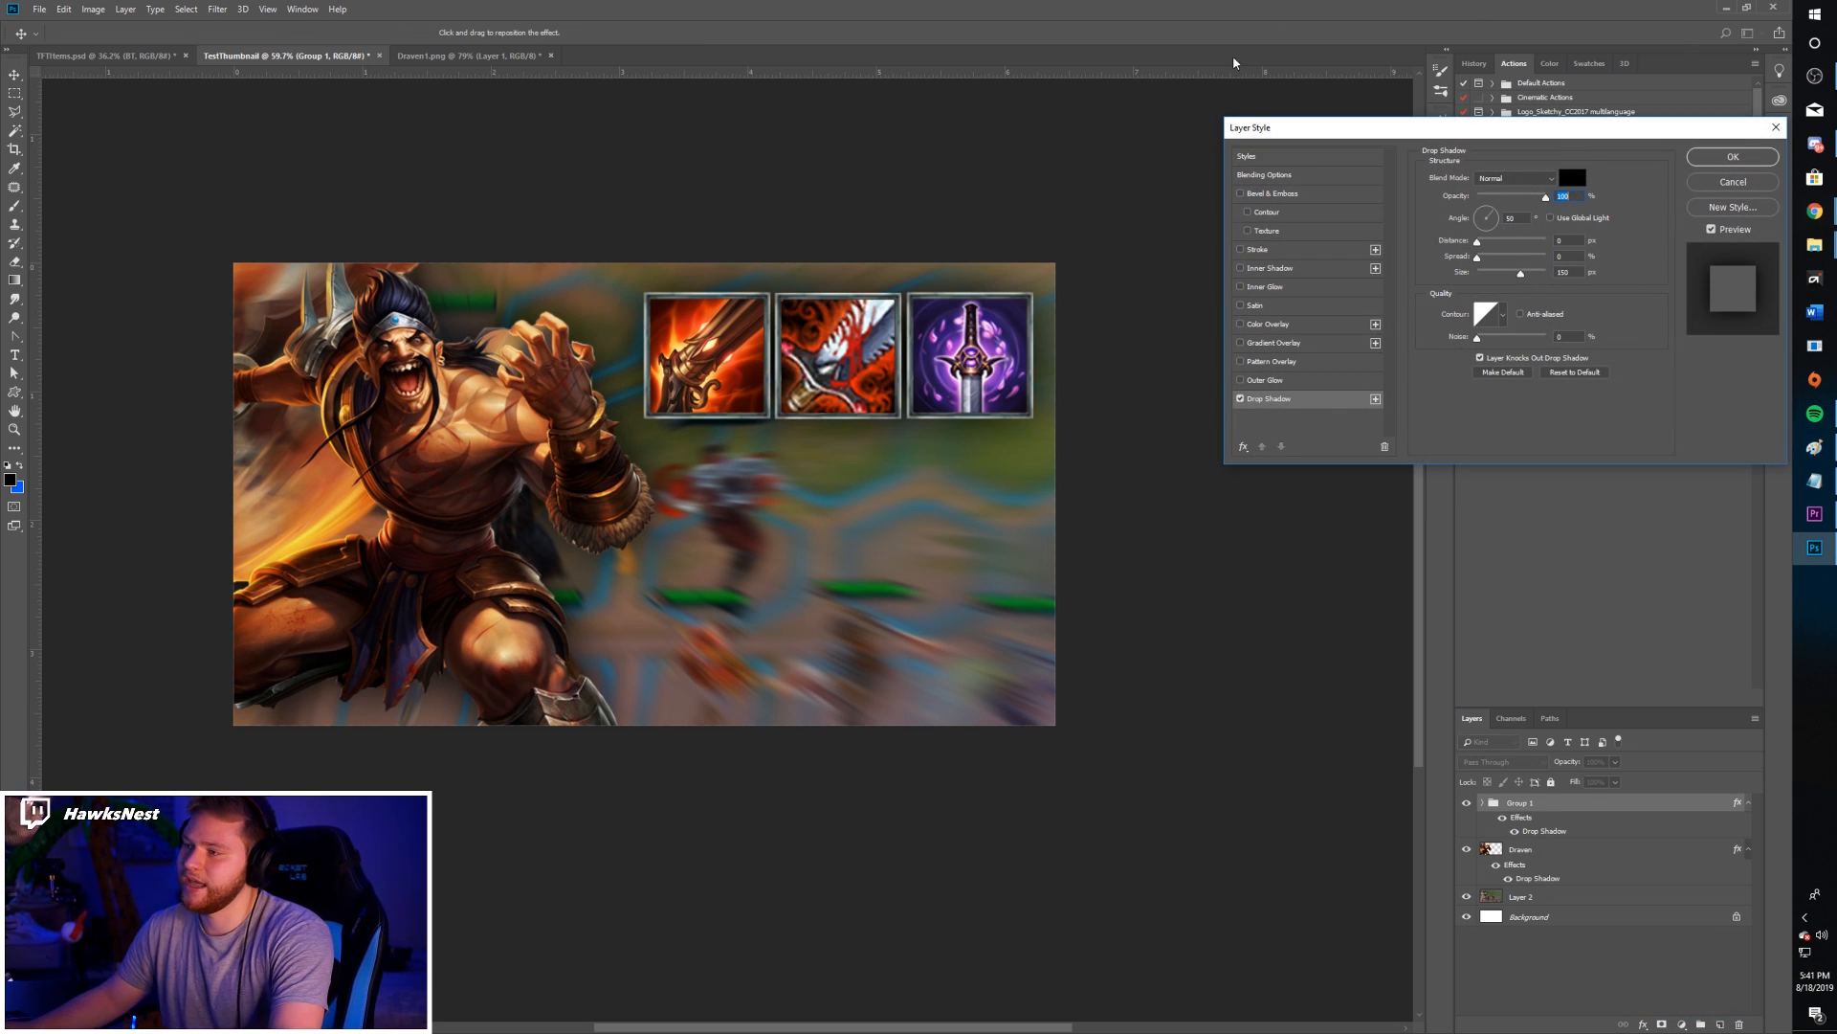
left_click_drag(1477, 257, 1546, 256)
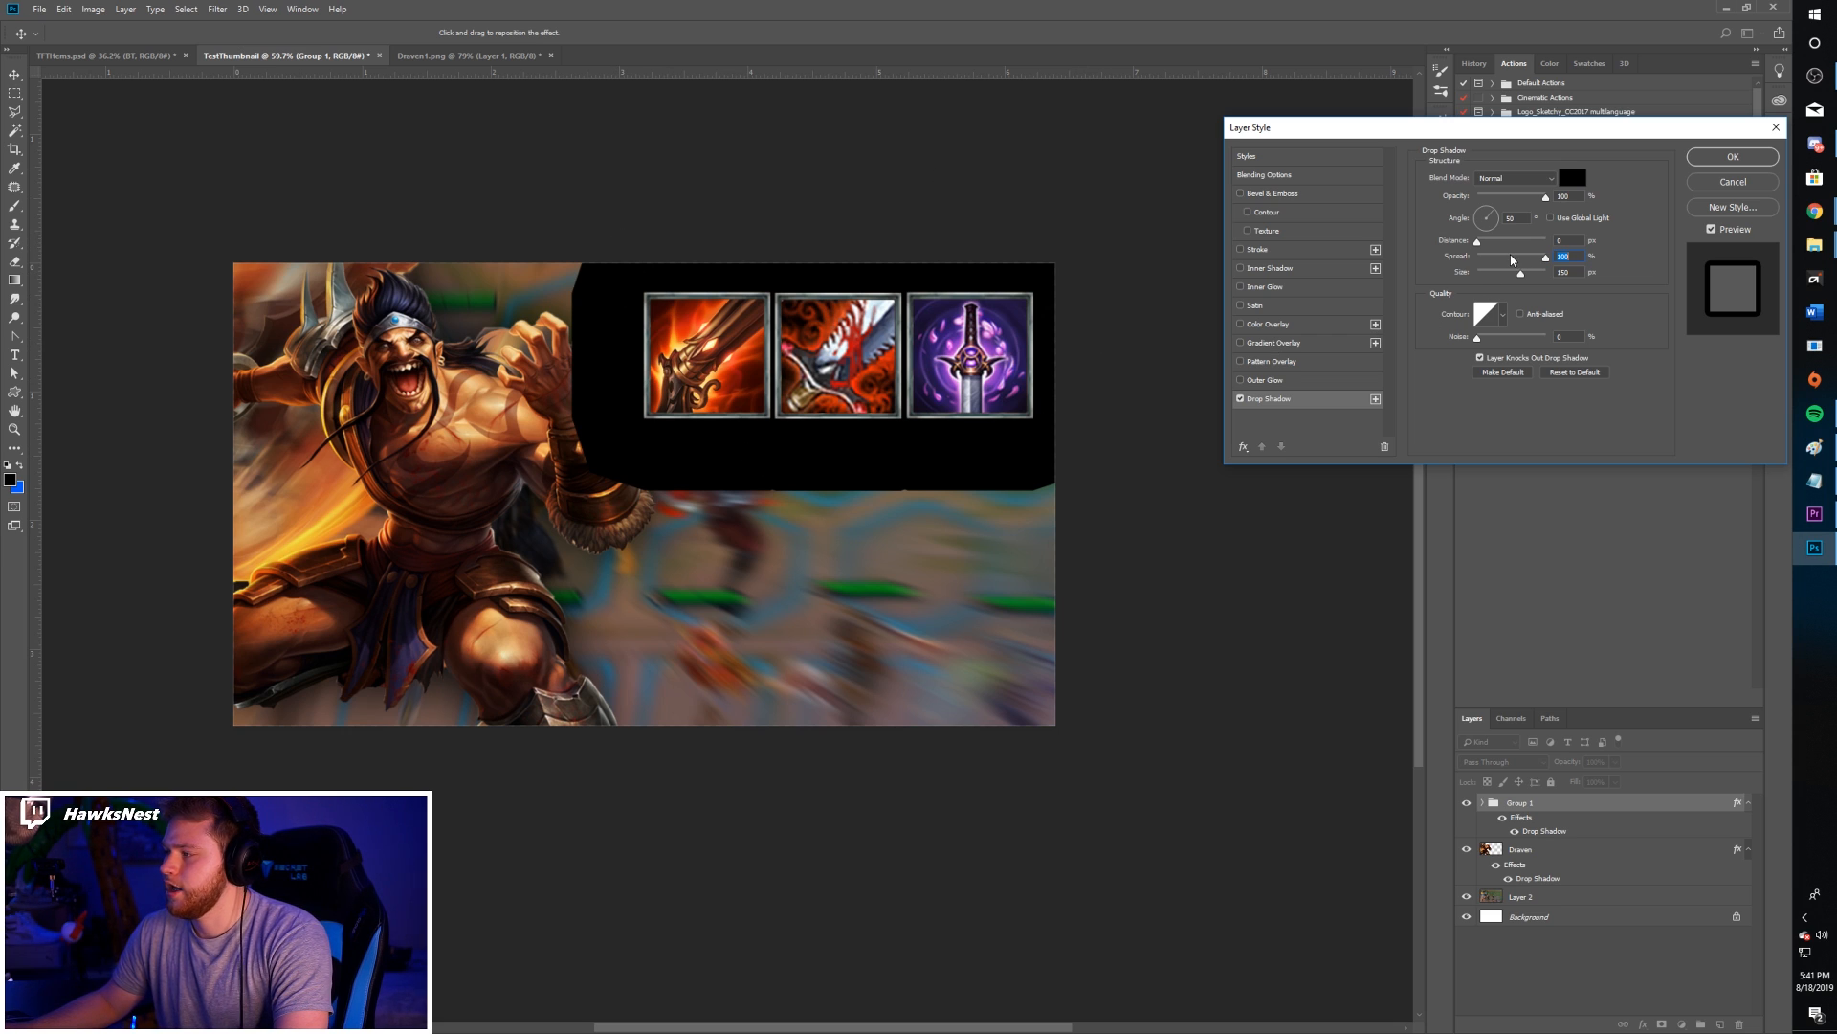
mouse_move(1513, 259)
left_mouse_down()
mouse_move(1478, 261)
mouse_move(1499, 276)
mouse_move(1491, 259)
left_mouse_up()
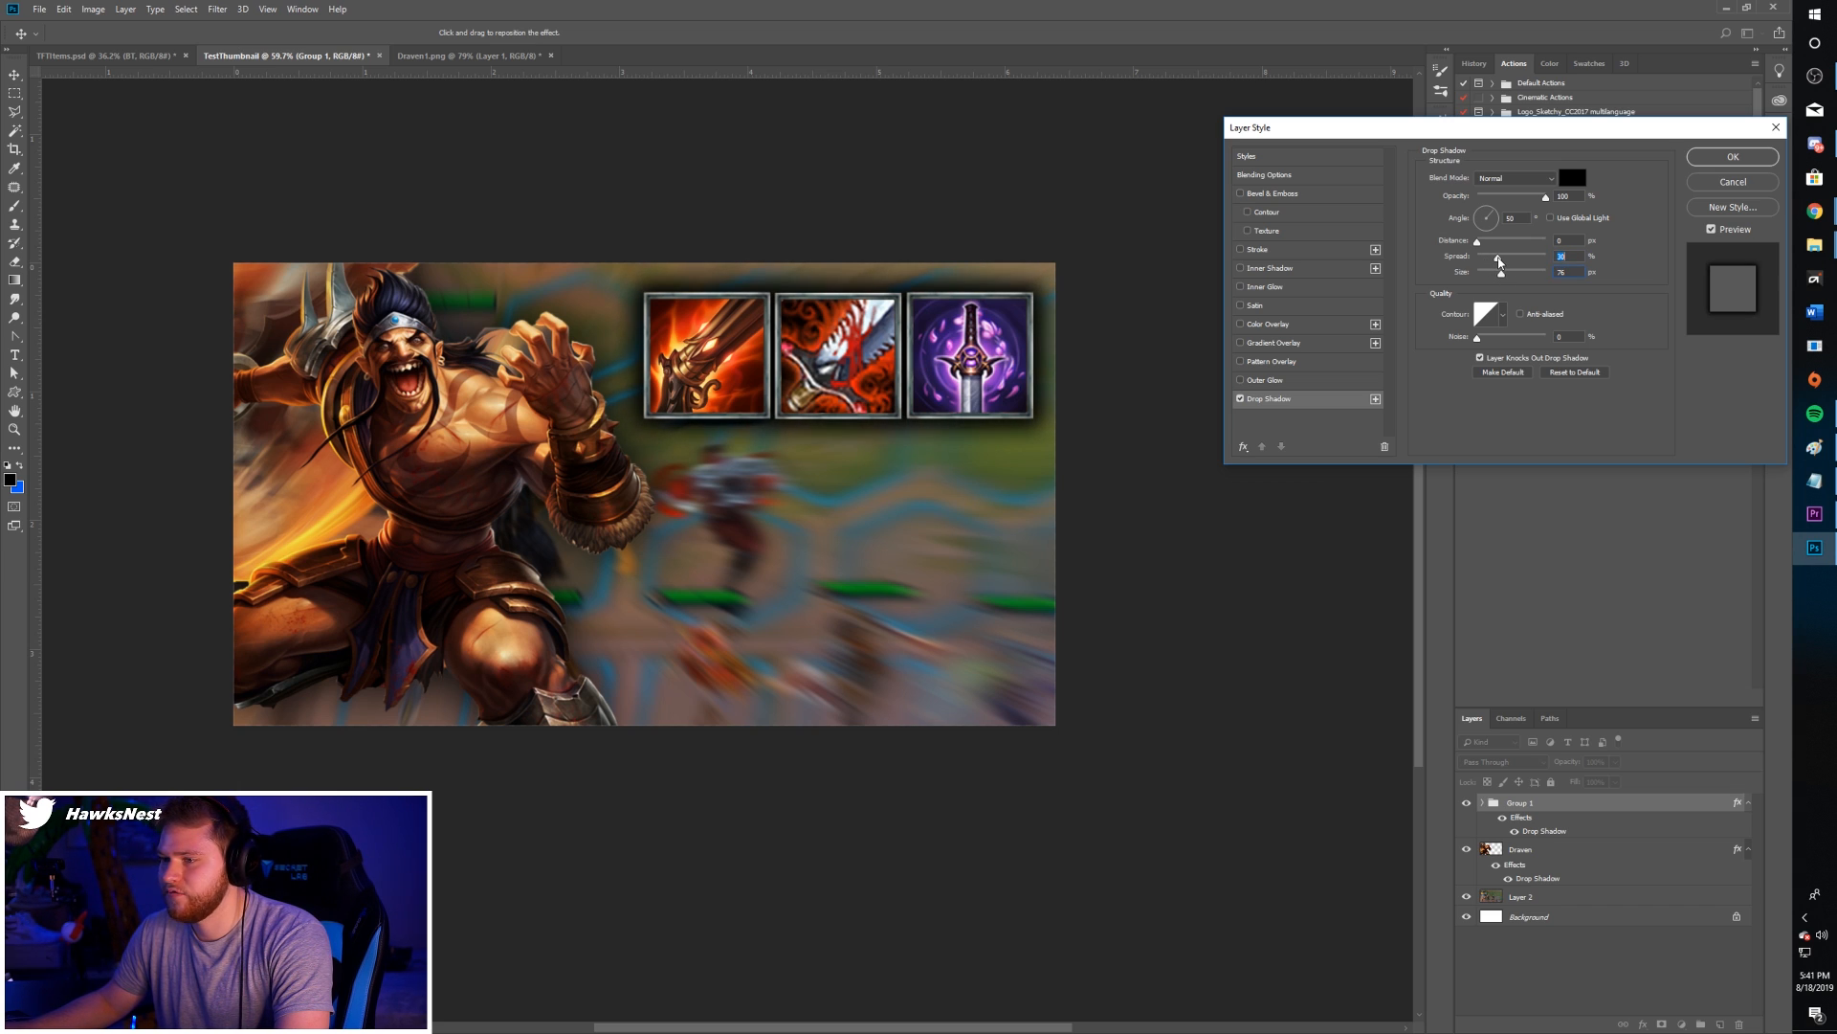
left_click(1733, 159)
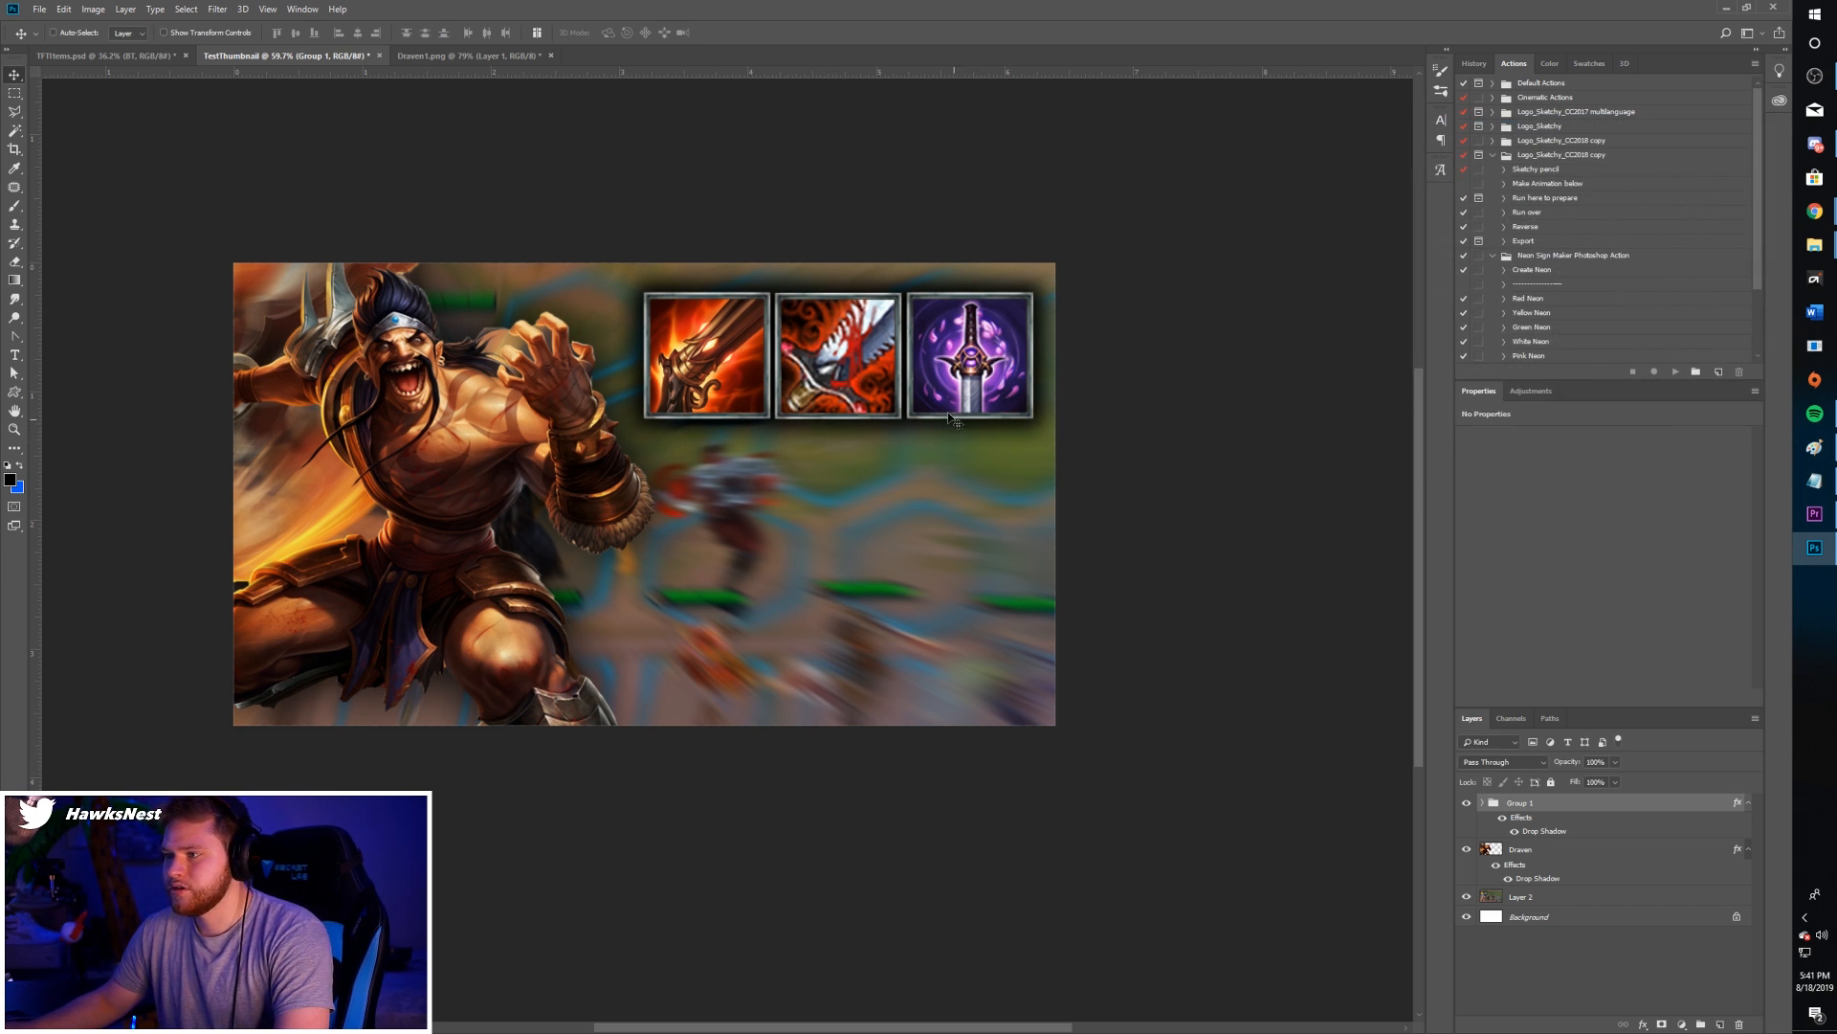
- Mock up a timestamp over the icons: move the icon group to the canvas's lower right, covered by a dark rectangle and scaled-down white "19:05" text
key("z")
left_click_drag(916, 372, 889, 568)
key("v")
left_click(15, 93)
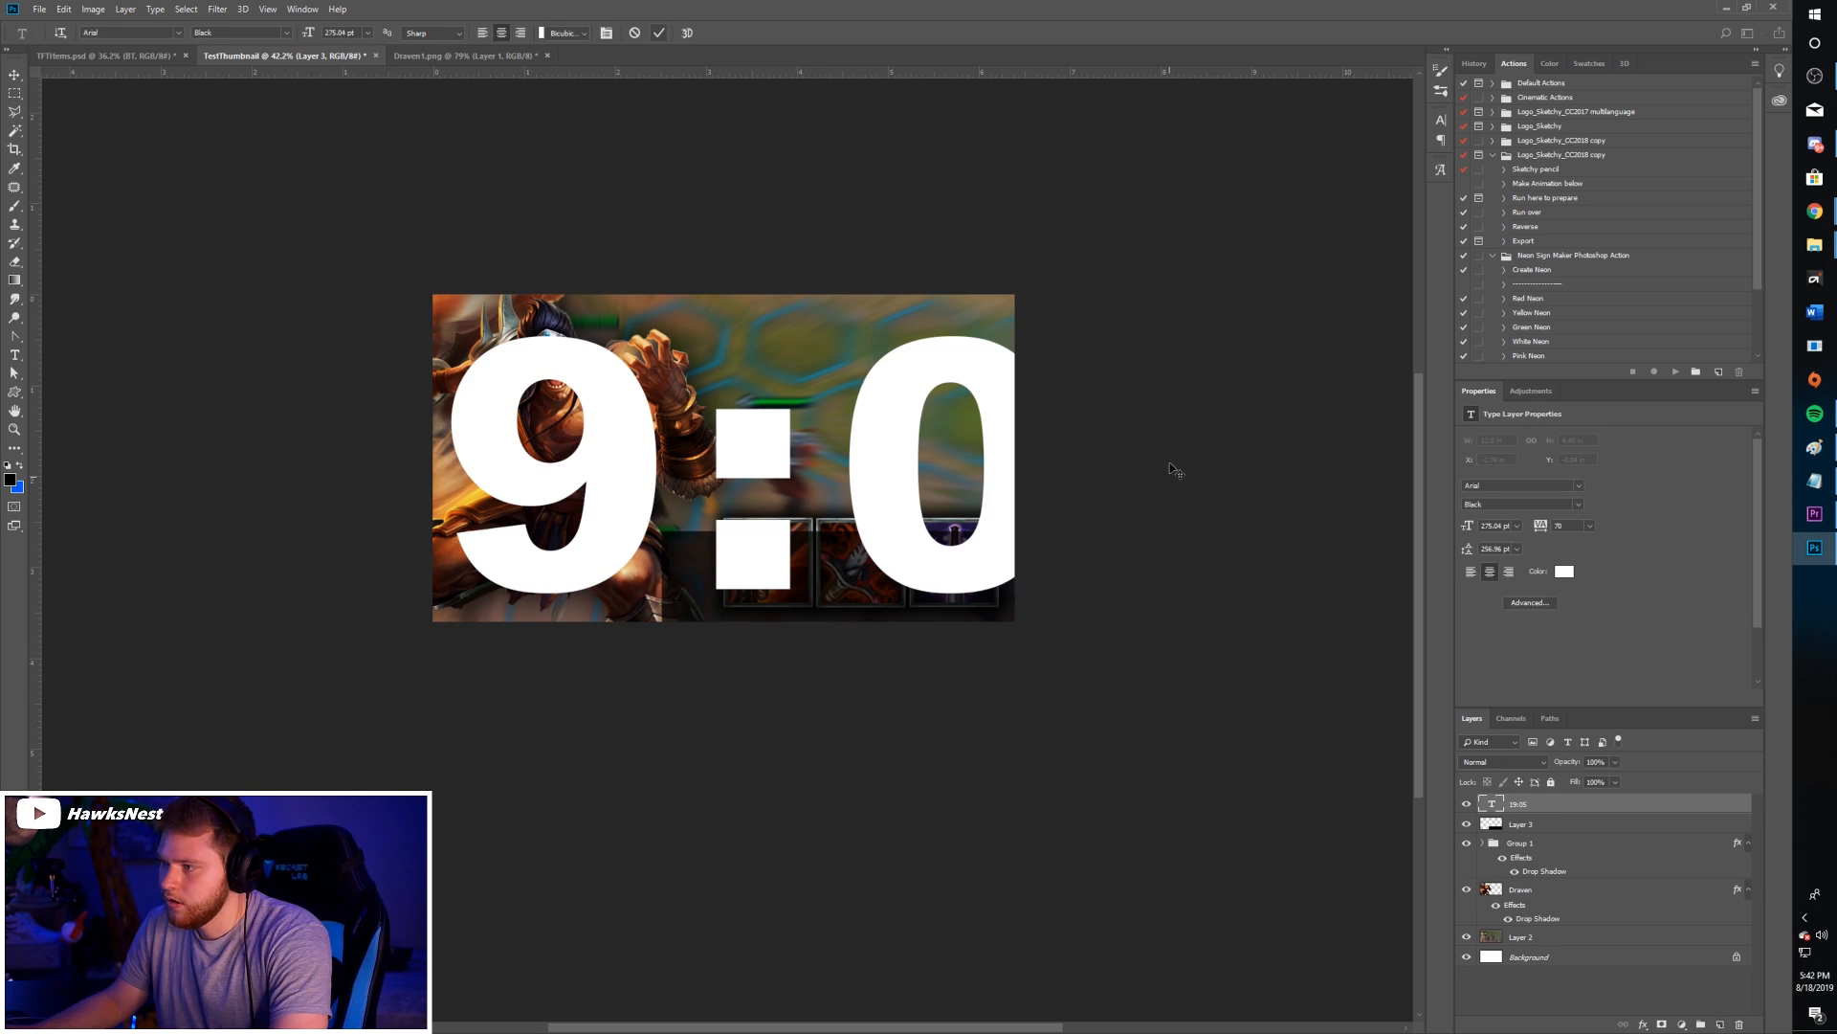
key("ctrl+t")
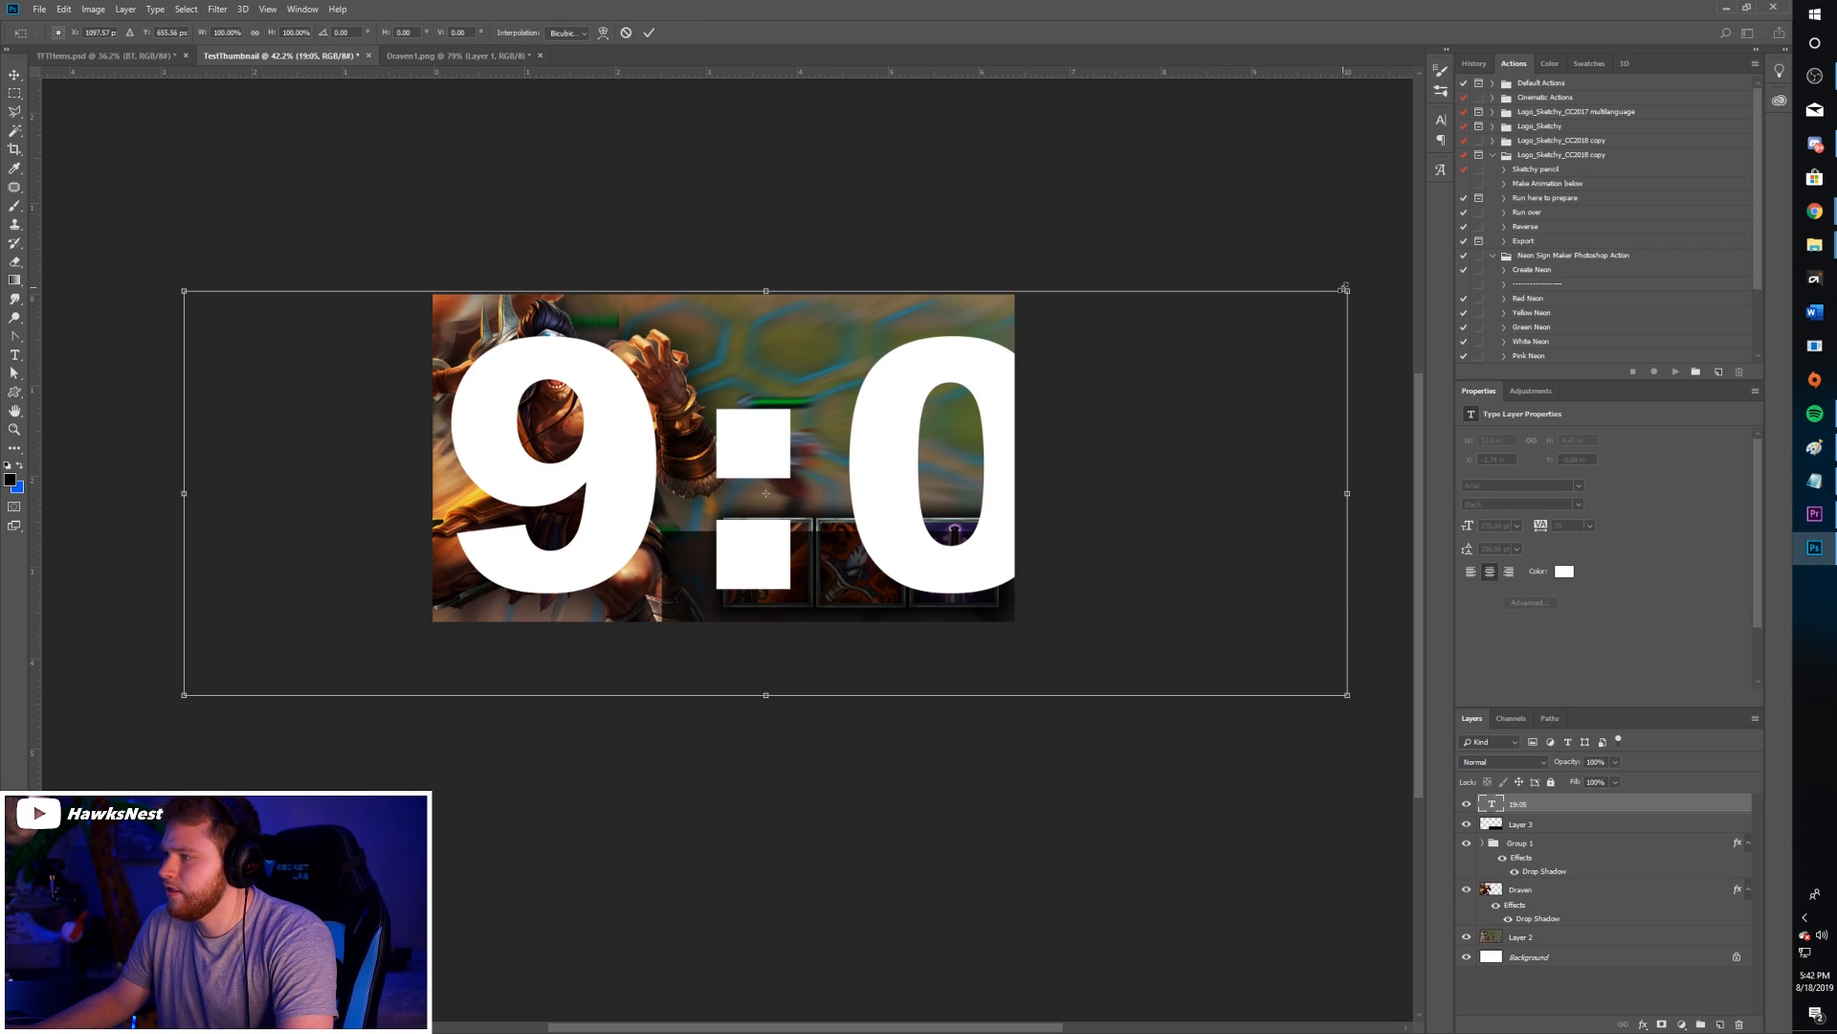
left_click_drag(1345, 289, 942, 578)
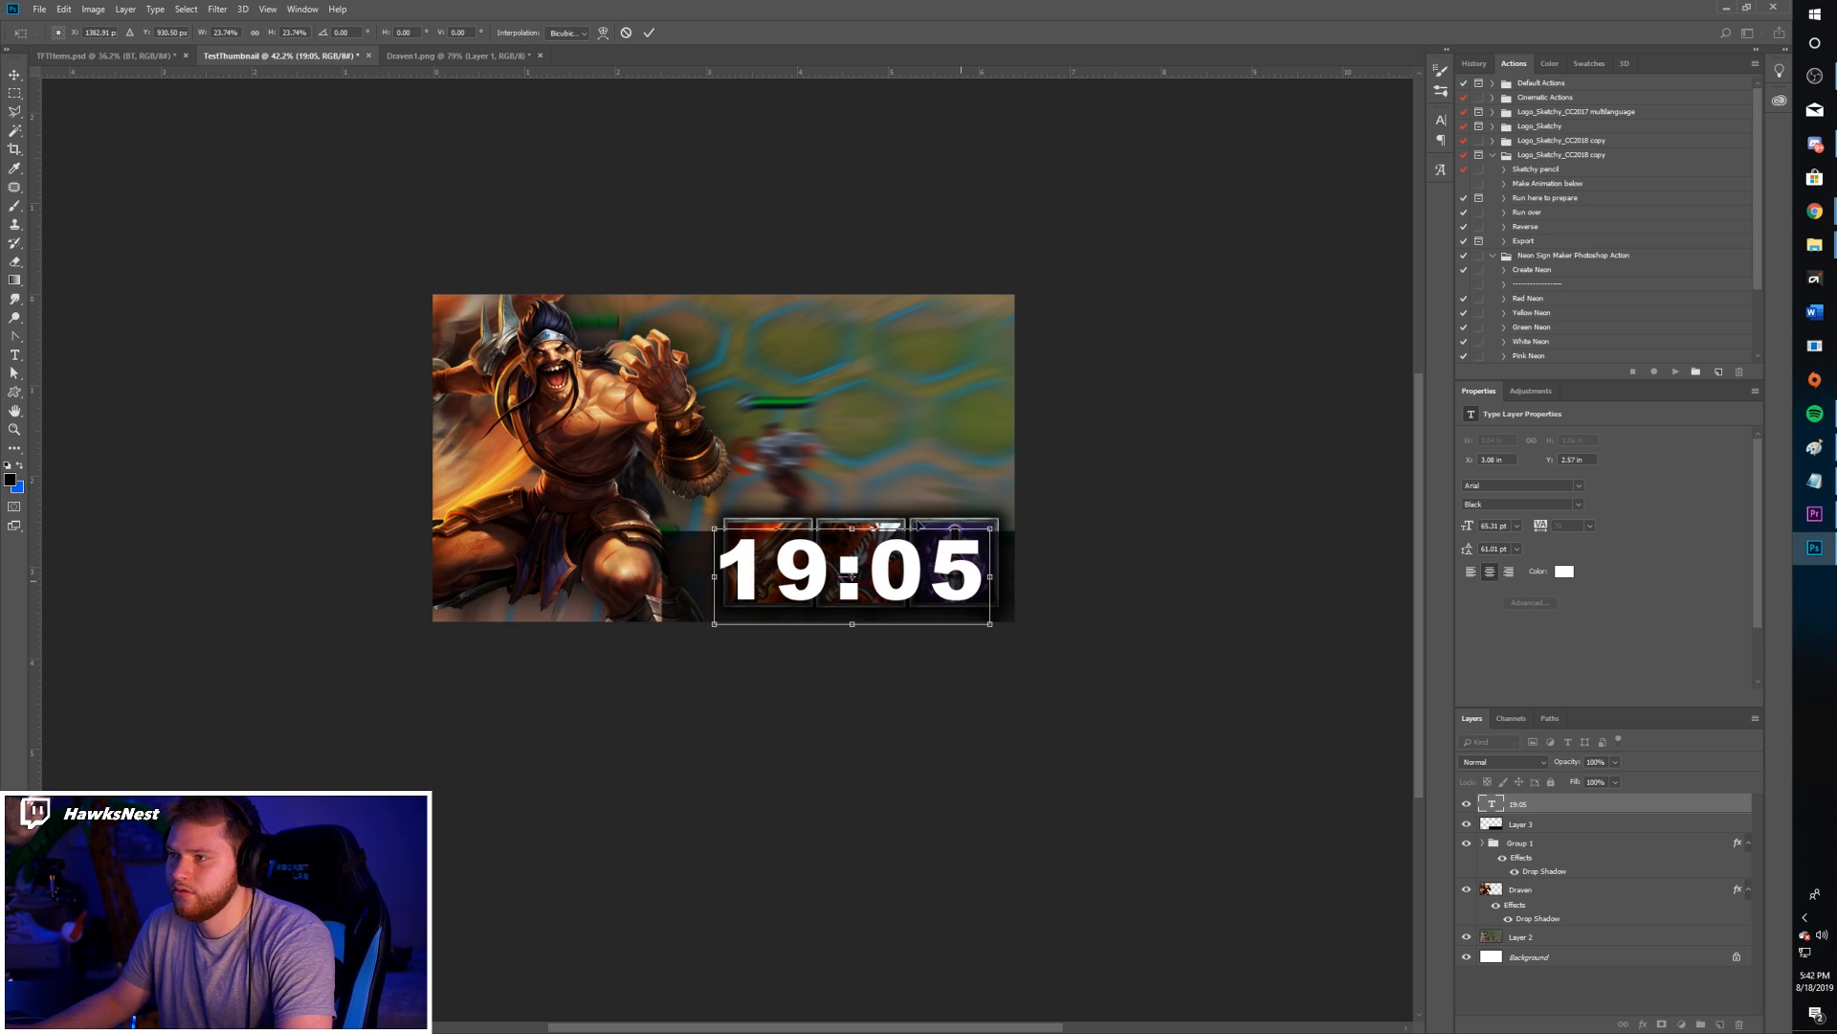
left_click(650, 32)
- Delete the "19:05" text layer and the dark rectangle layer covering the item icons
key("z")
left_click_drag(884, 480, 909, 433)
left_click_drag(912, 506, 972, 492)
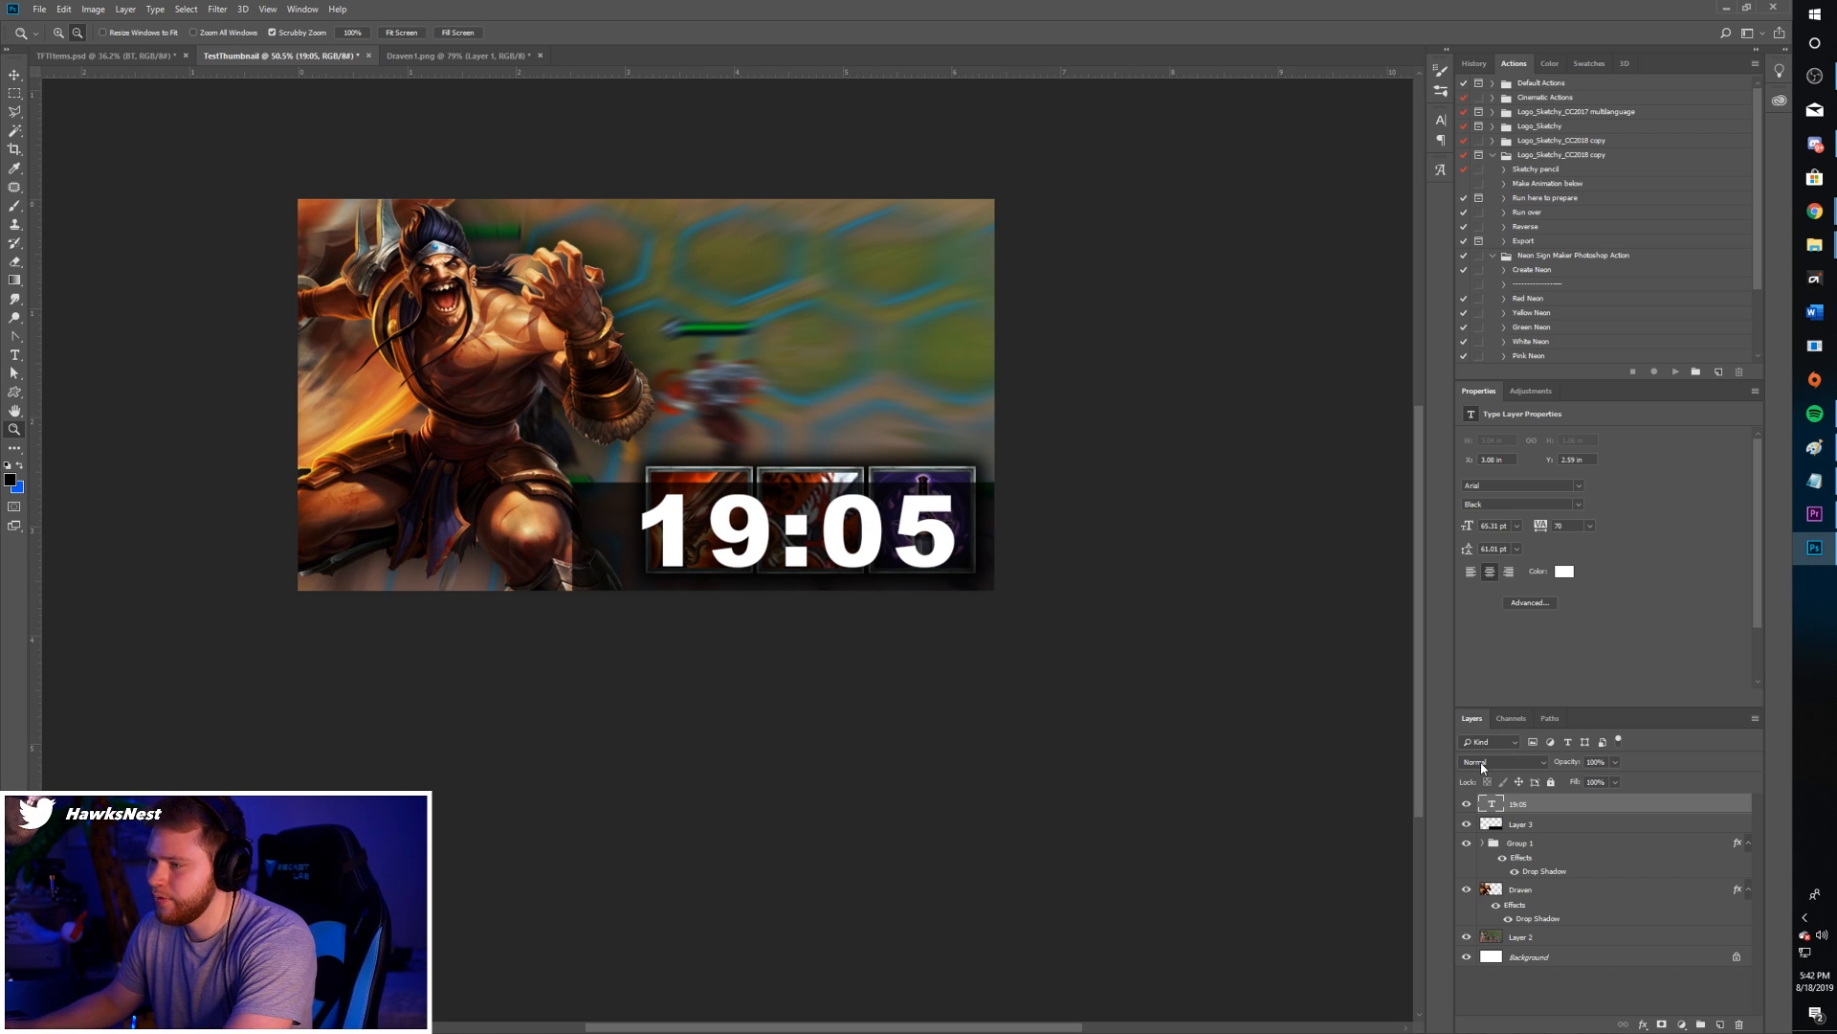
key("Delete")
key("Delete")
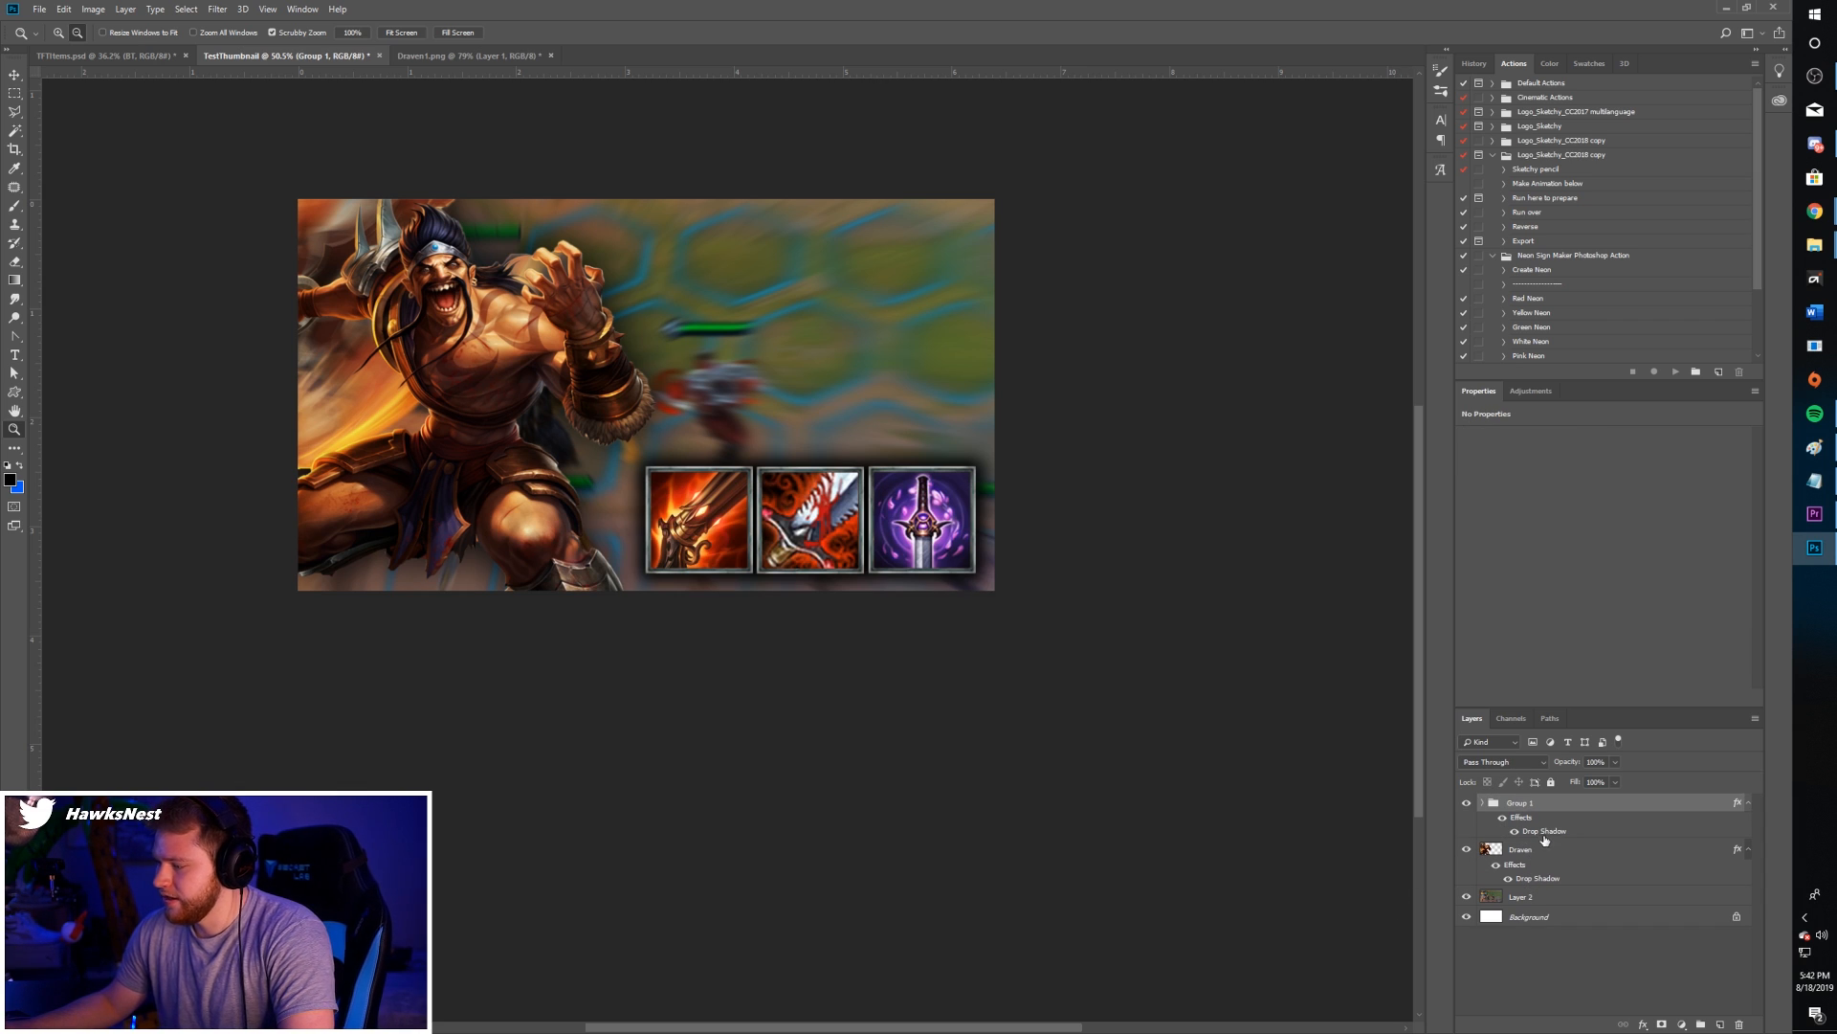
- Try the icon group at the canvas's upper right and past its right edge, and undo the moves
key("v")
left_click_drag(871, 511, 871, 258)
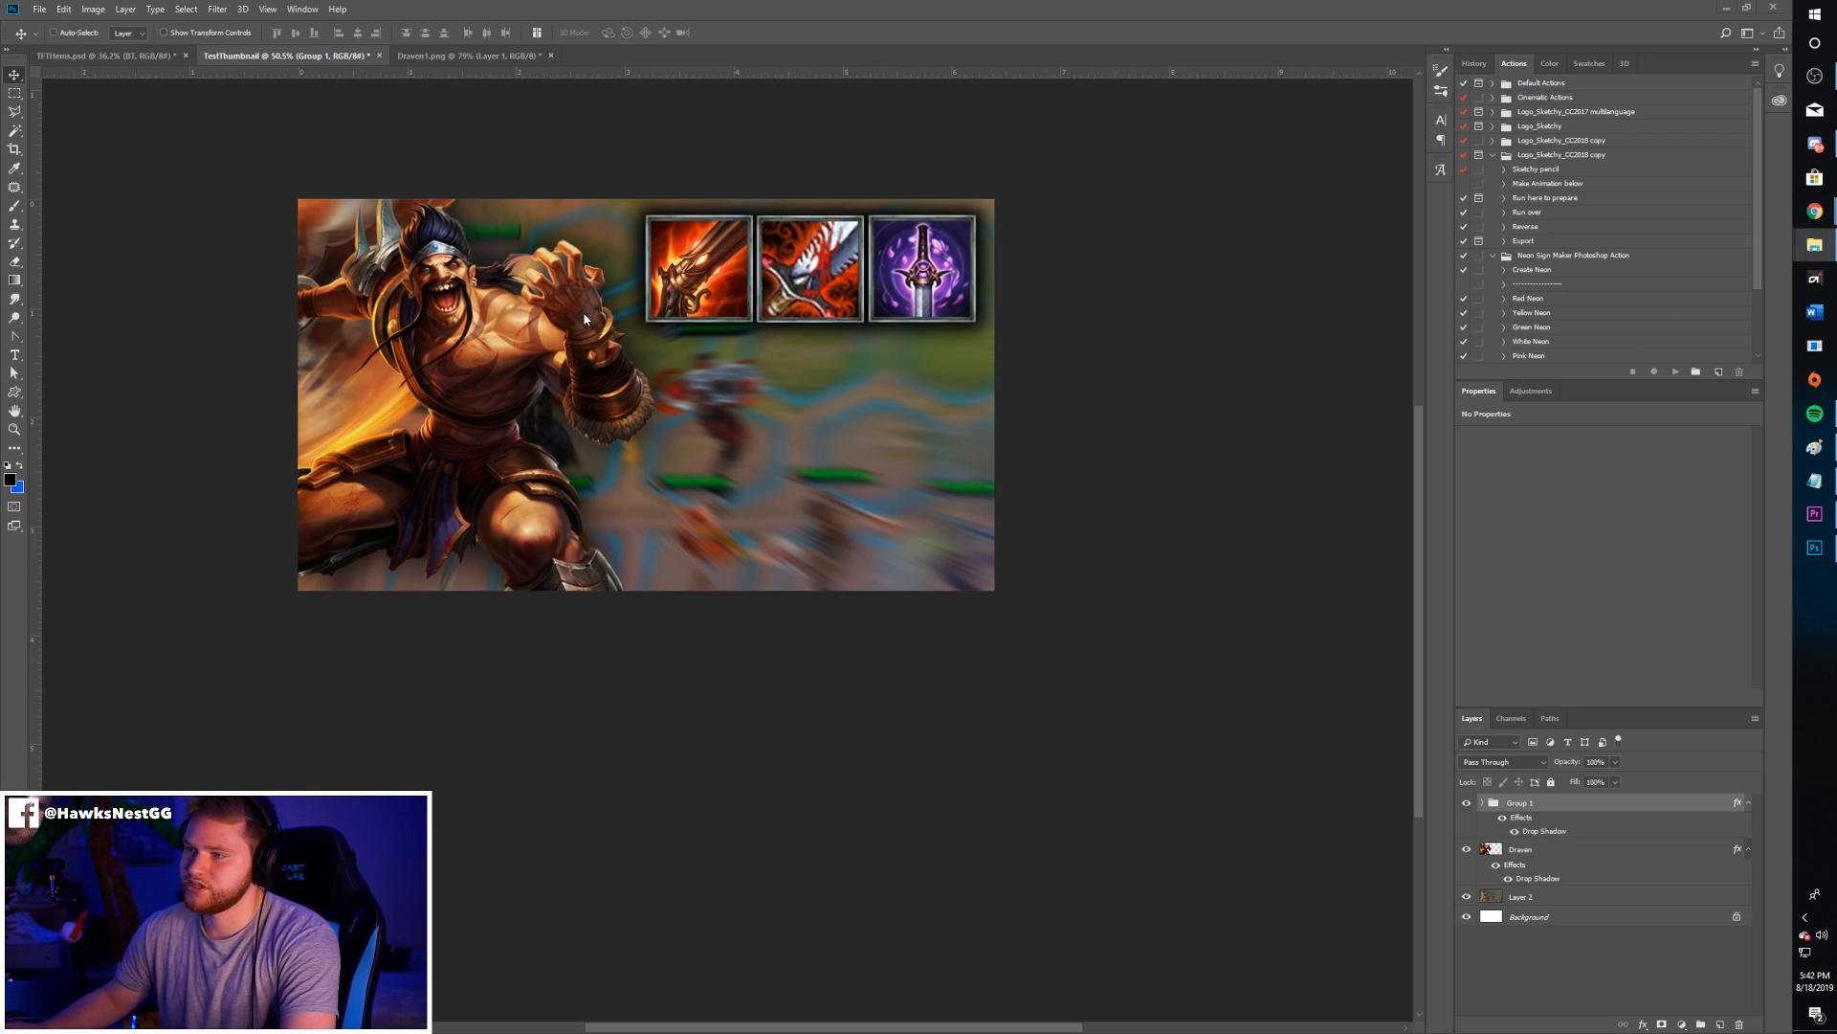
left_click_drag(458, 365, 849, 344)
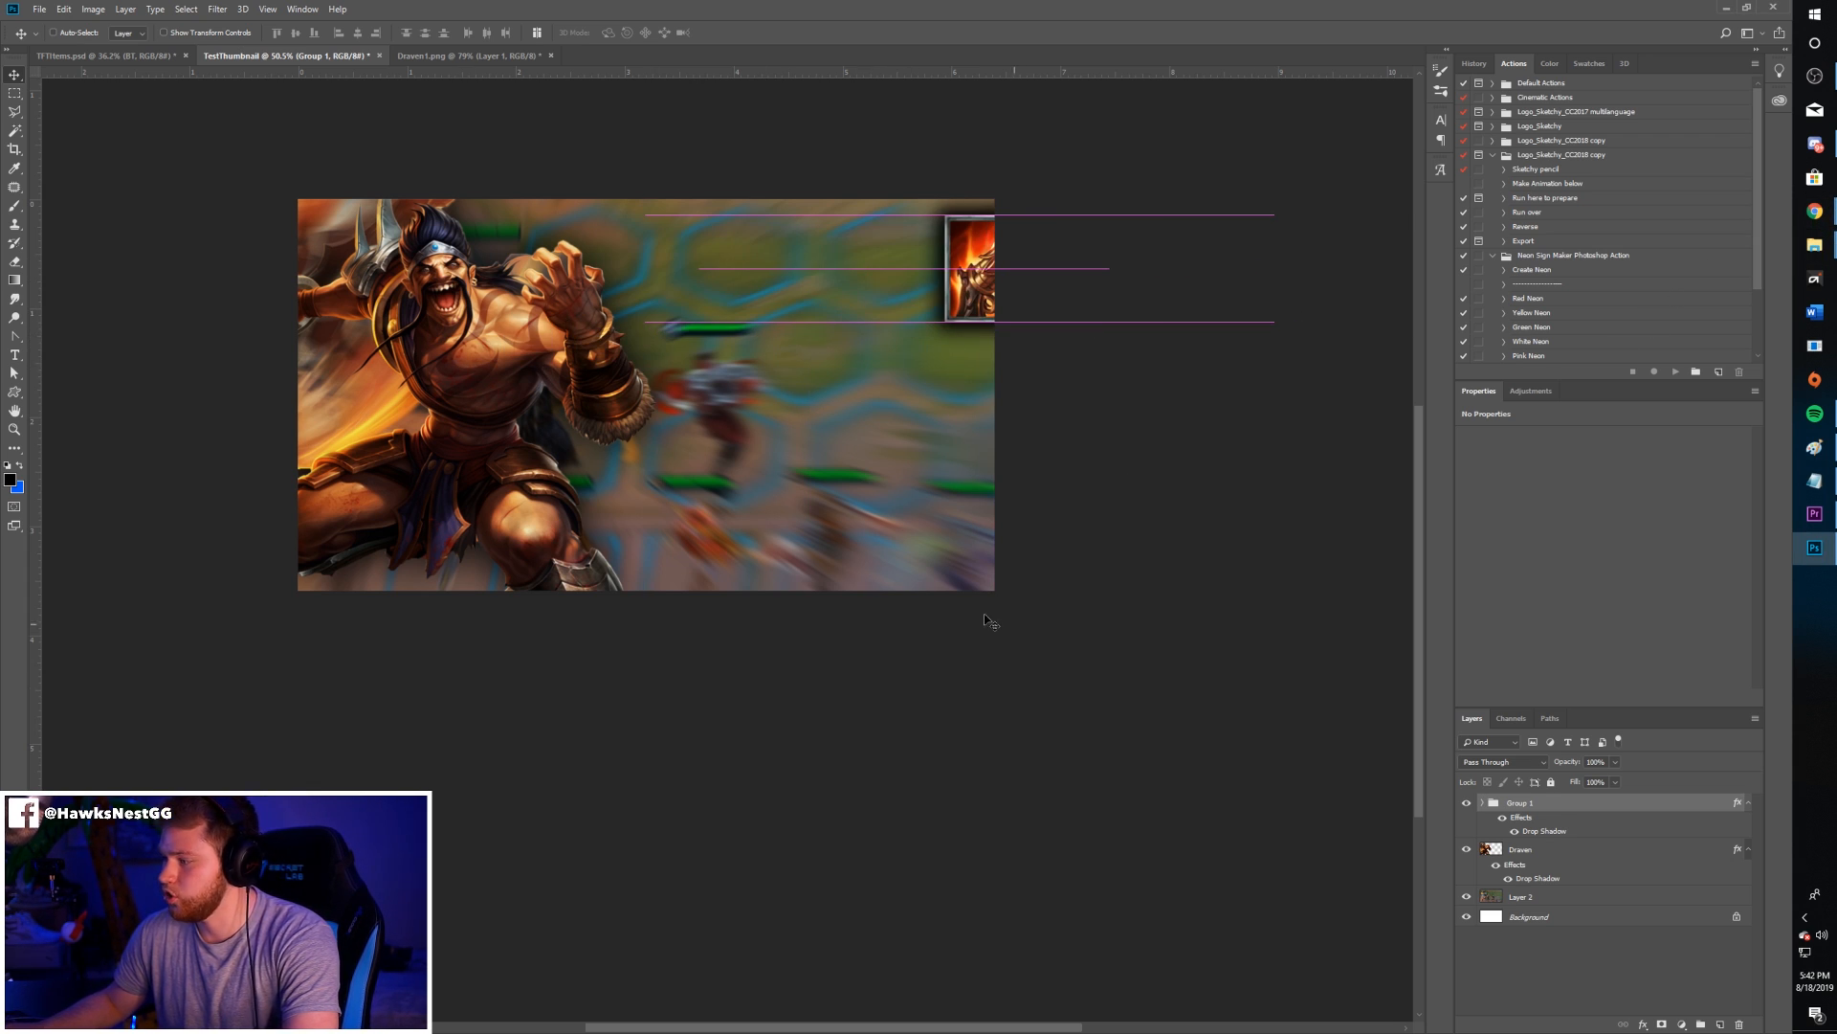
key("ctrl+z")
- Try the Draven cutout on the right side of the canvas and undo the move
right_click(479, 362)
left_click(511, 372)
left_click_drag(510, 373, 925, 363)
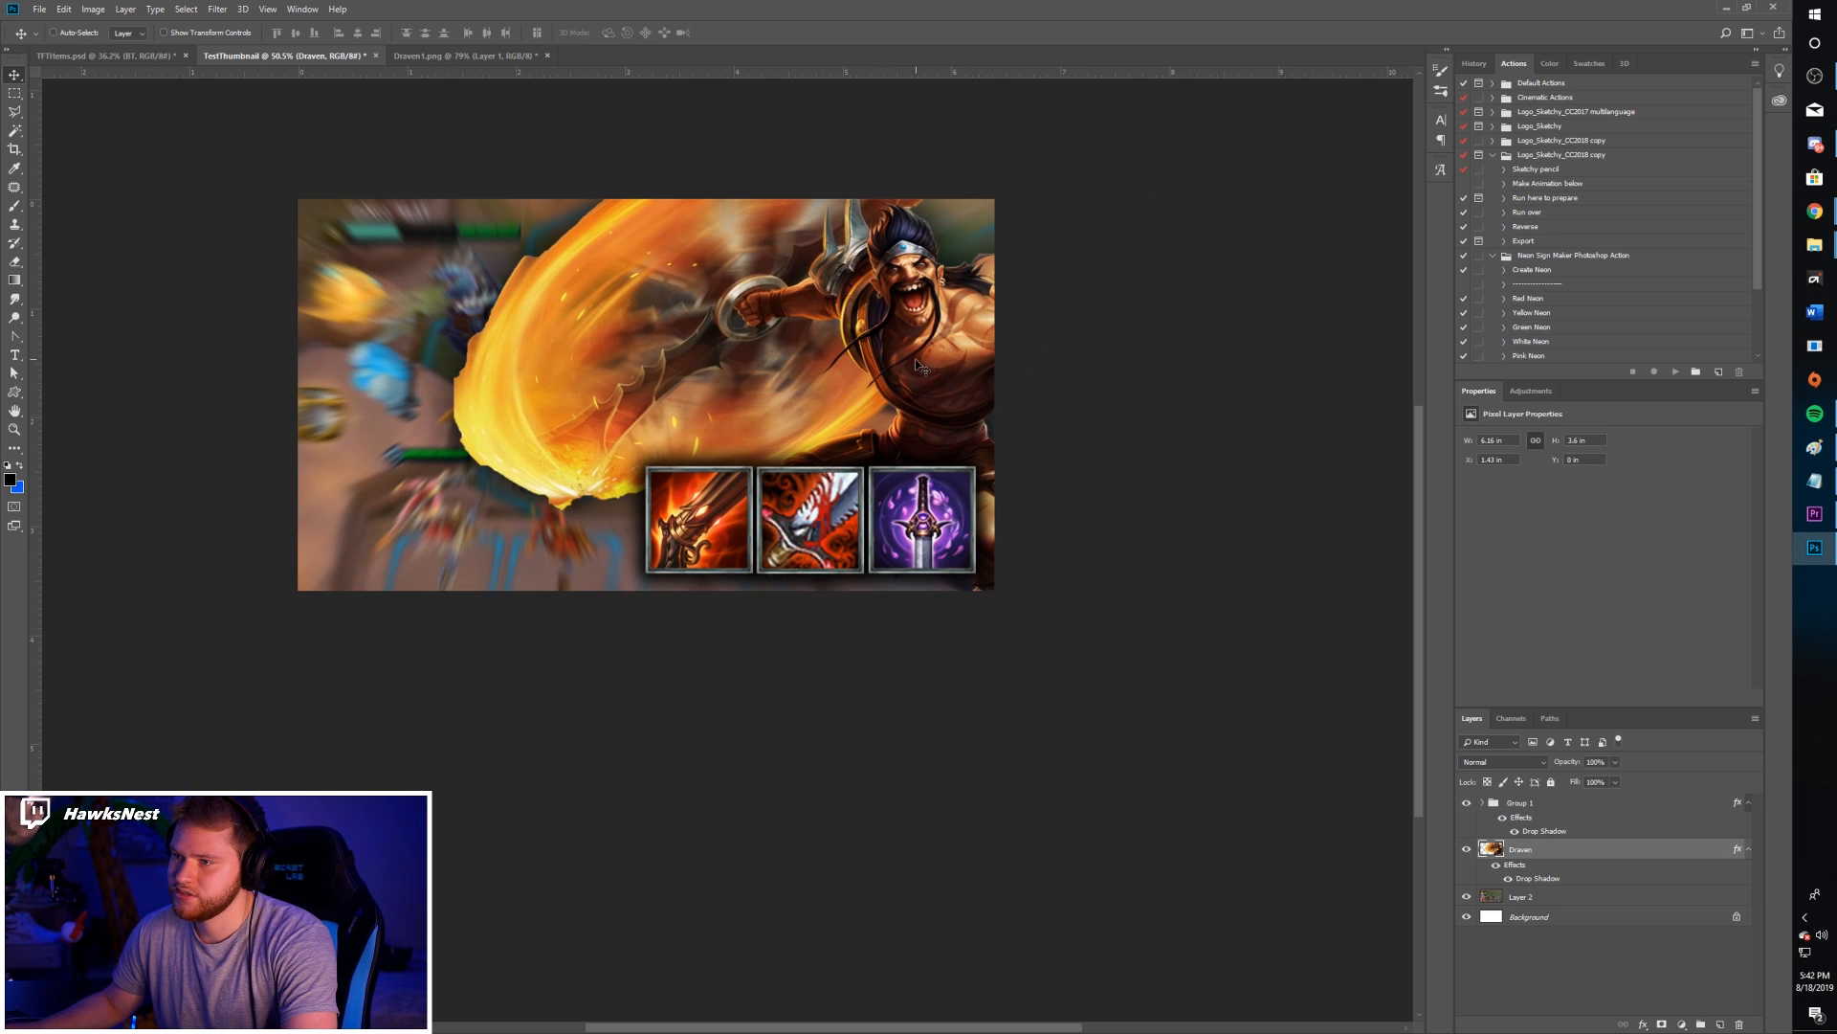
key("ctrl+z")
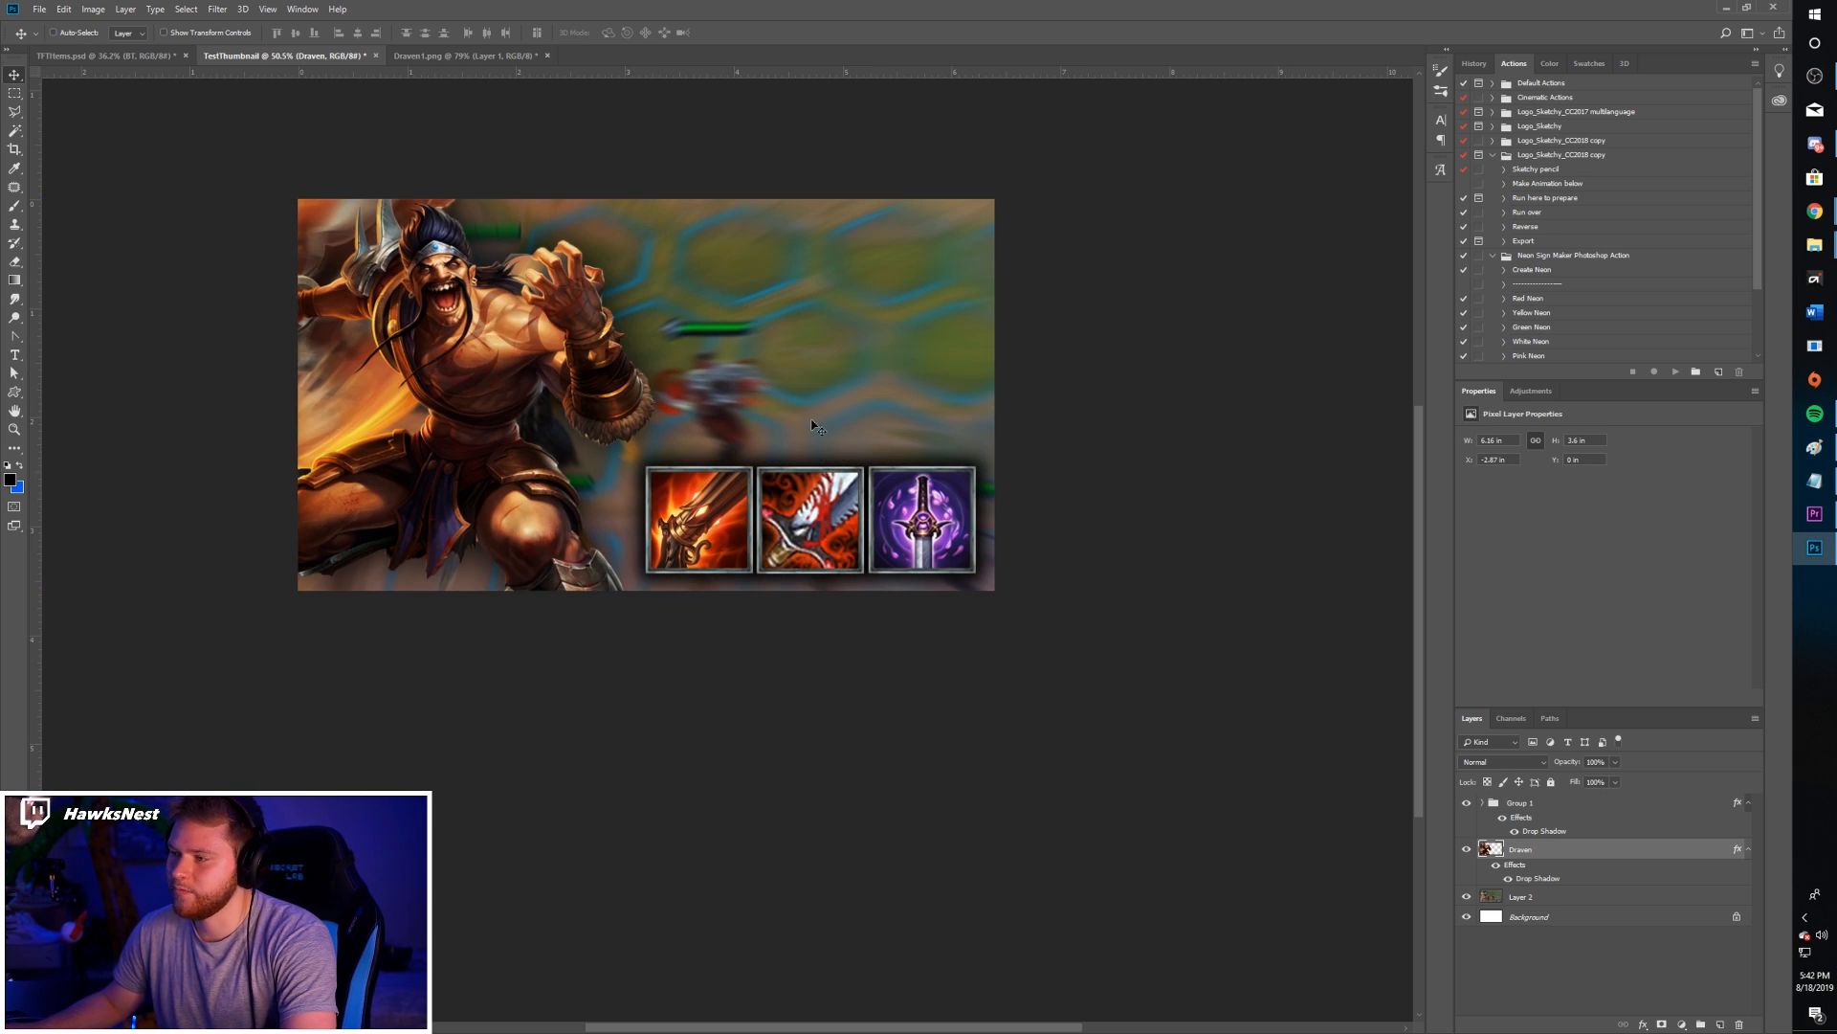
- Move the icon group straight up into the canvas's upper-right area, clear of the lower-right corner
right_click(843, 523)
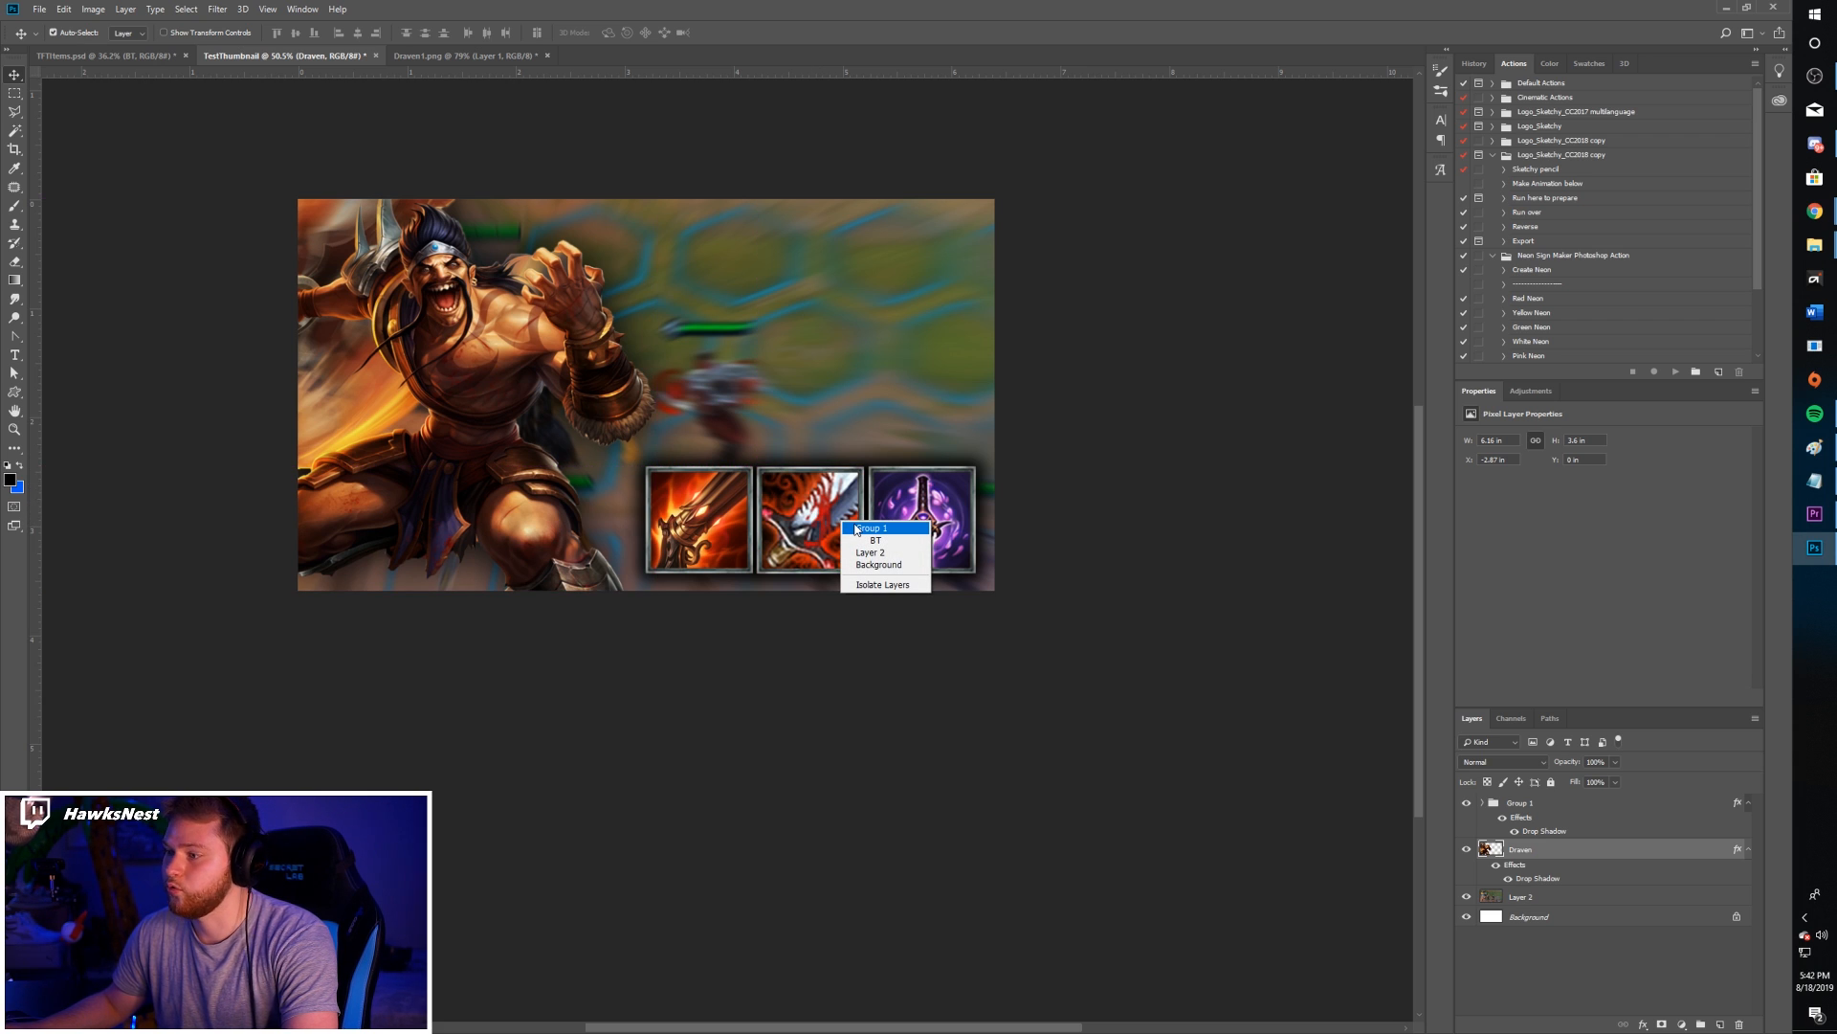
left_click(857, 529)
left_click_drag(858, 533, 857, 282)
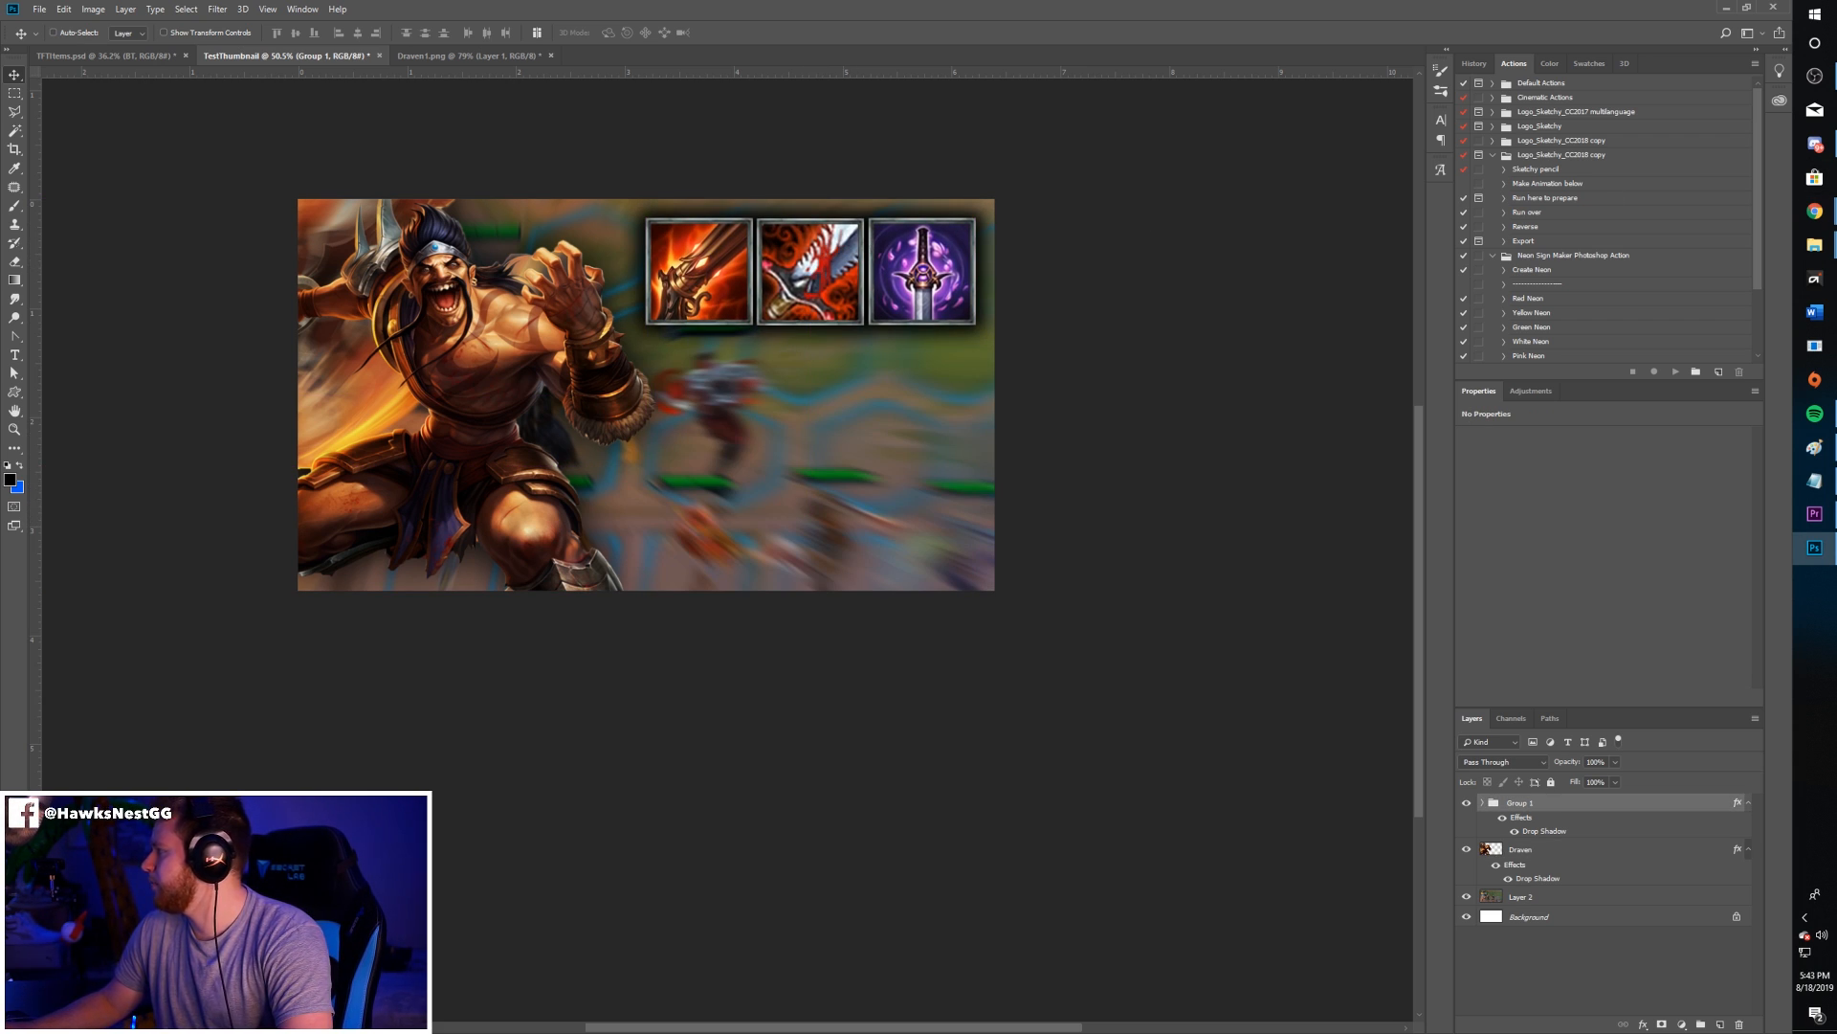
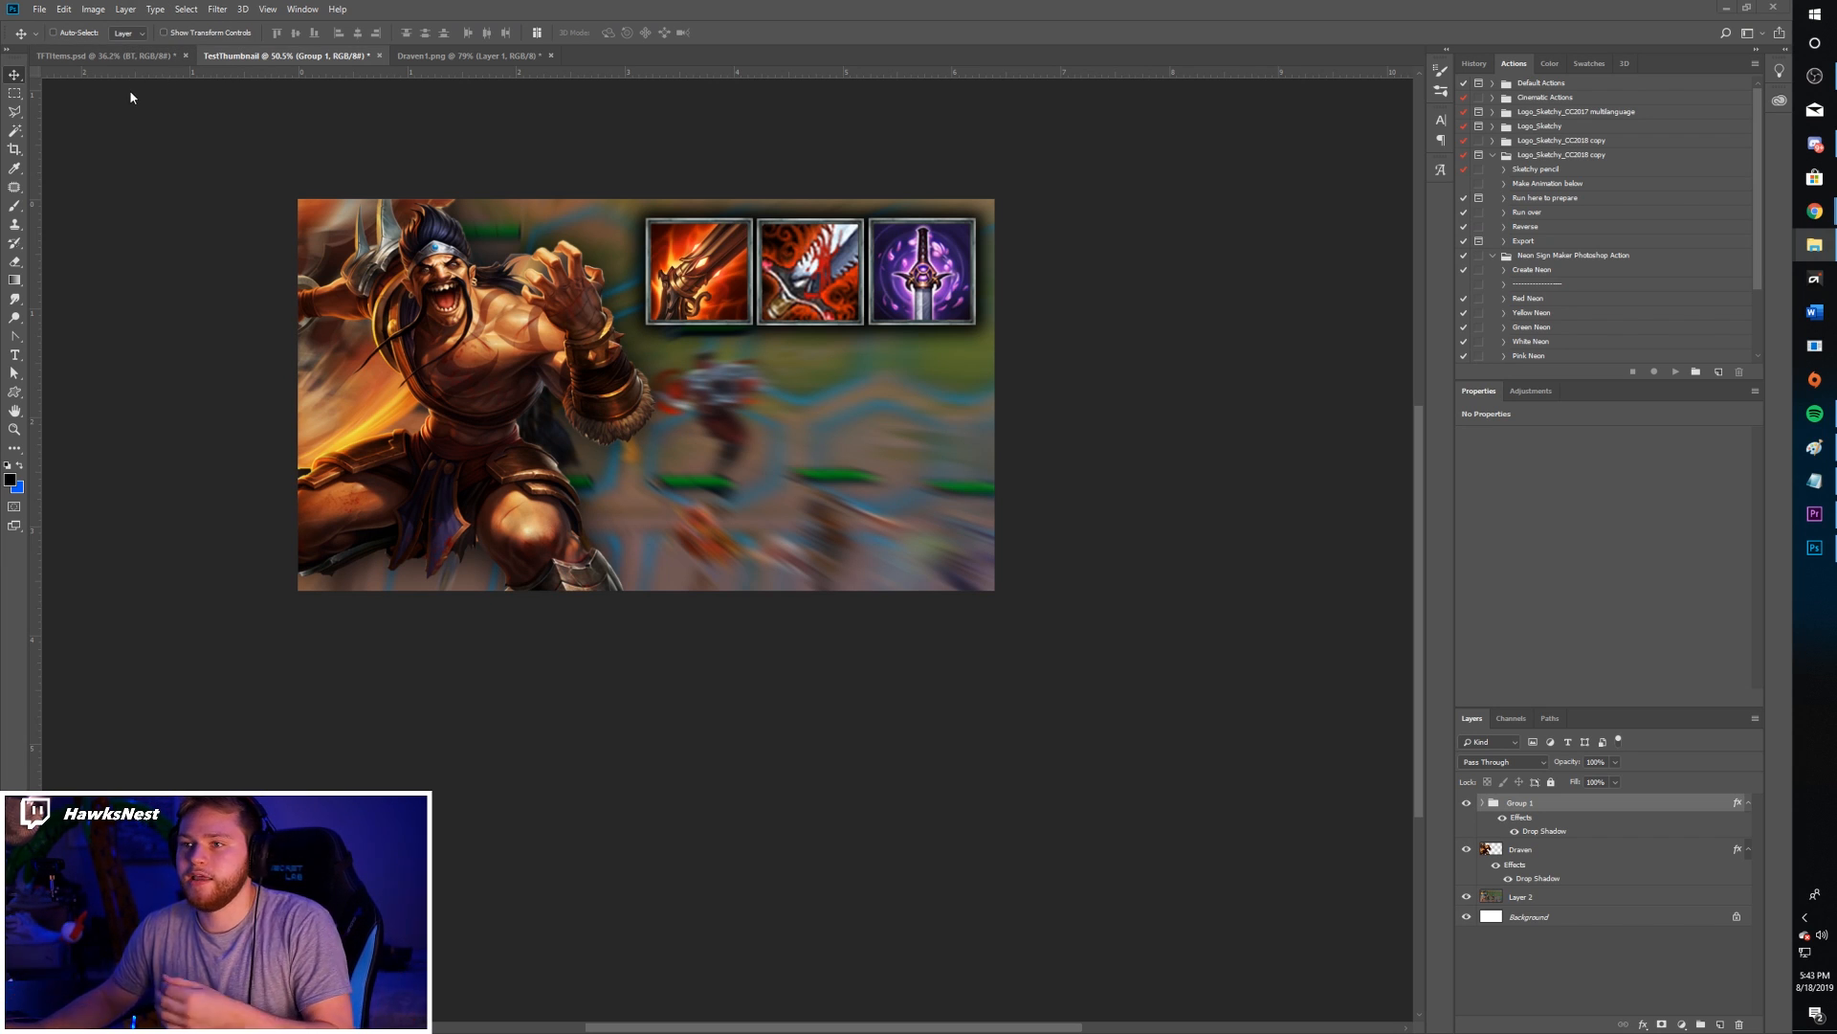
- Copy the Text group from TFTItems.psd into TestThumbnail and place it over the canvas's lower-left area
left_click(122, 57)
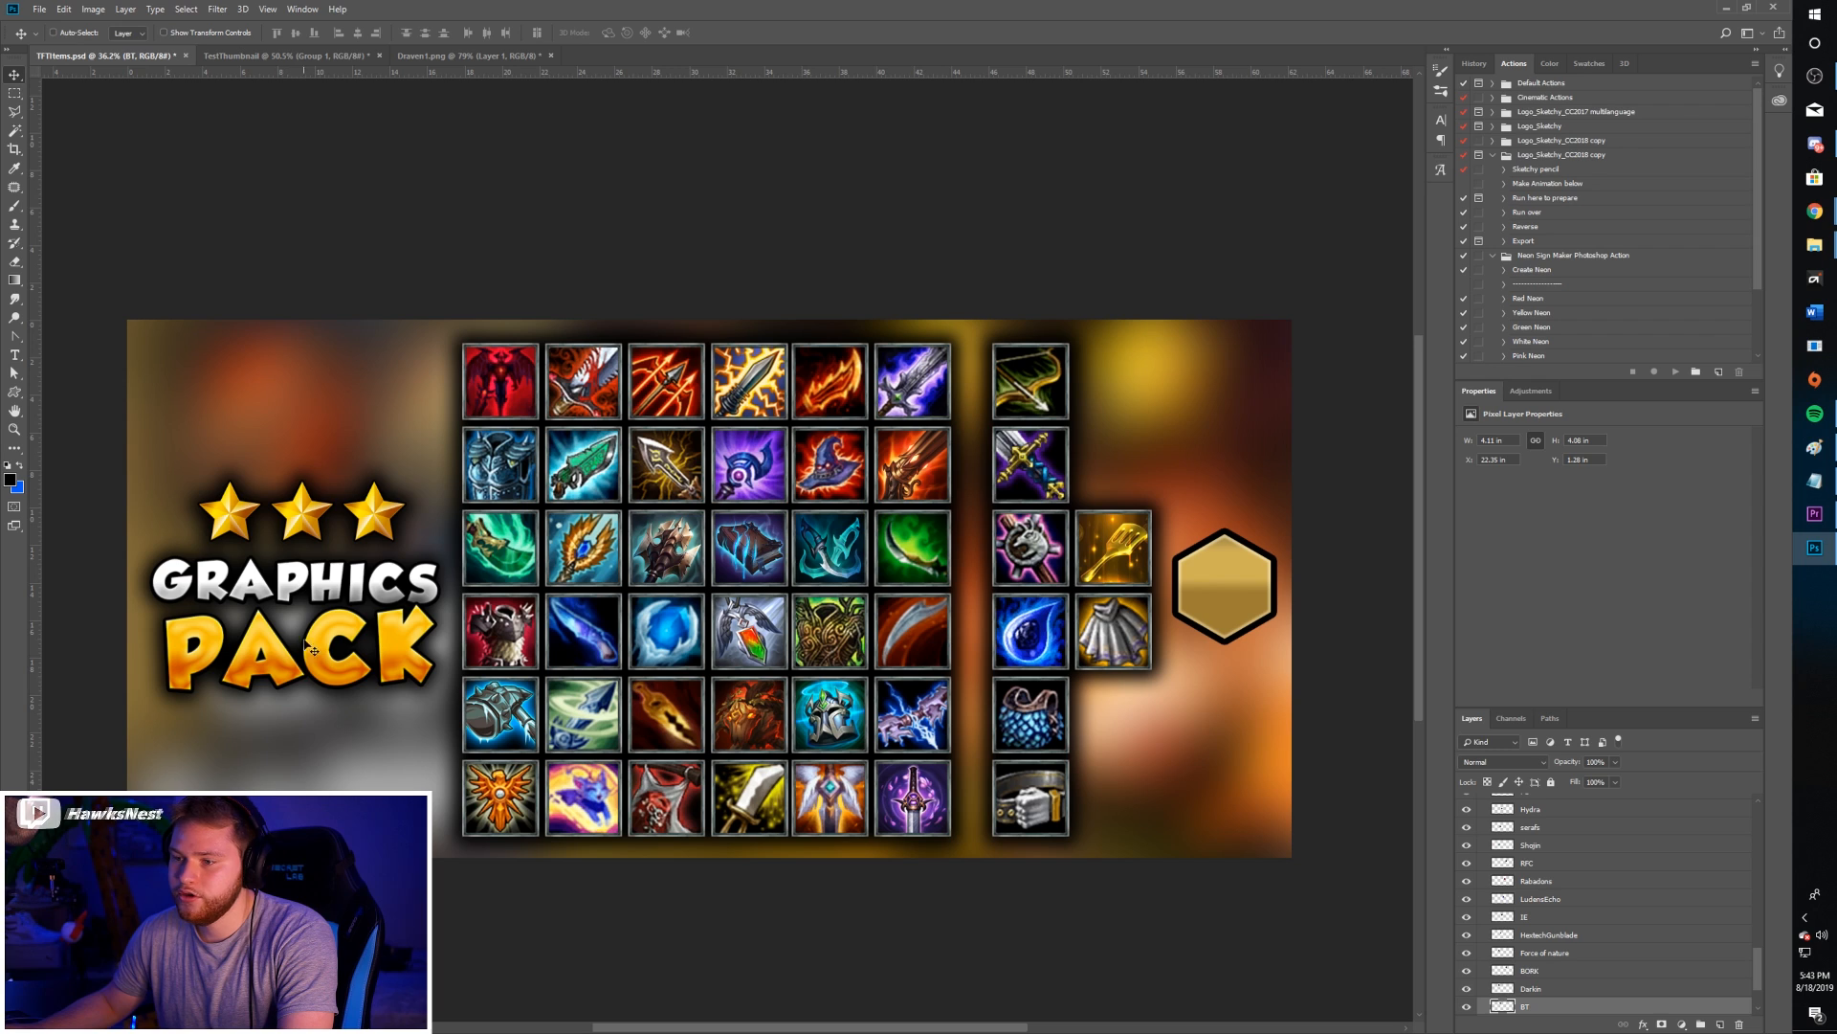
scroll(1617, 892, "up", 10)
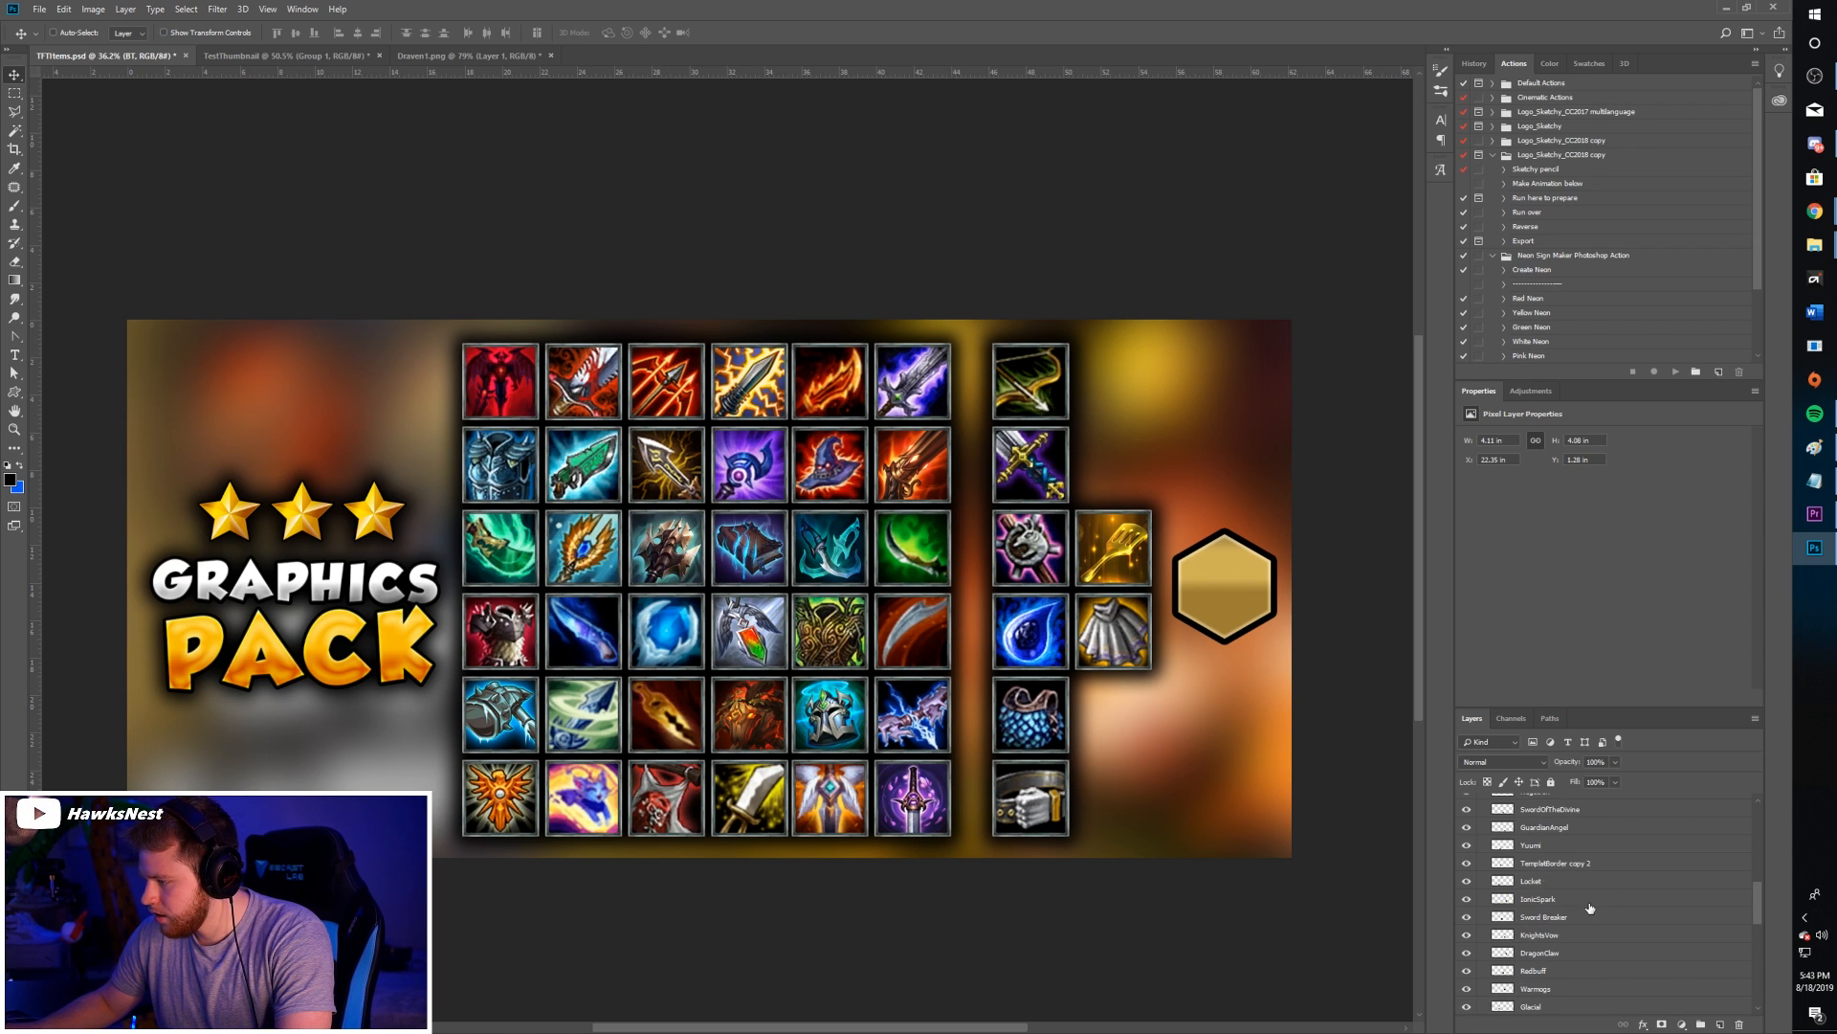
left_click(1477, 853)
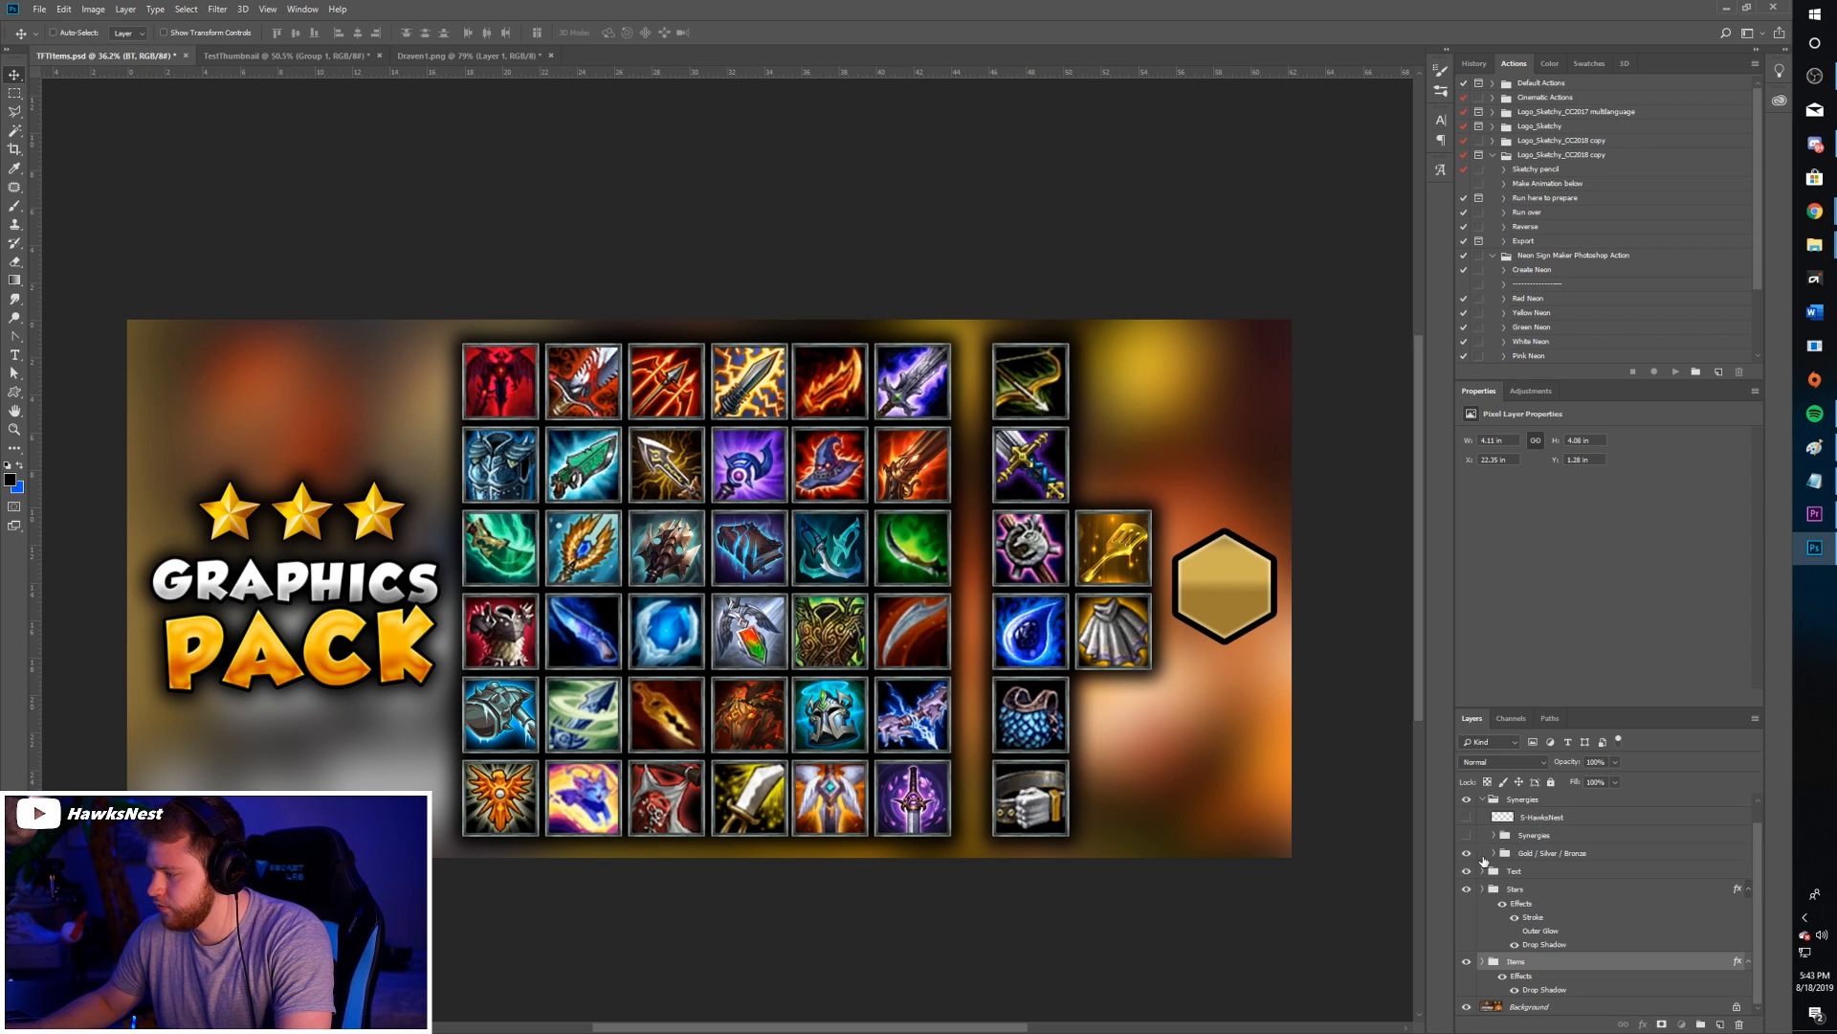
left_click(1521, 890)
left_click(1513, 870)
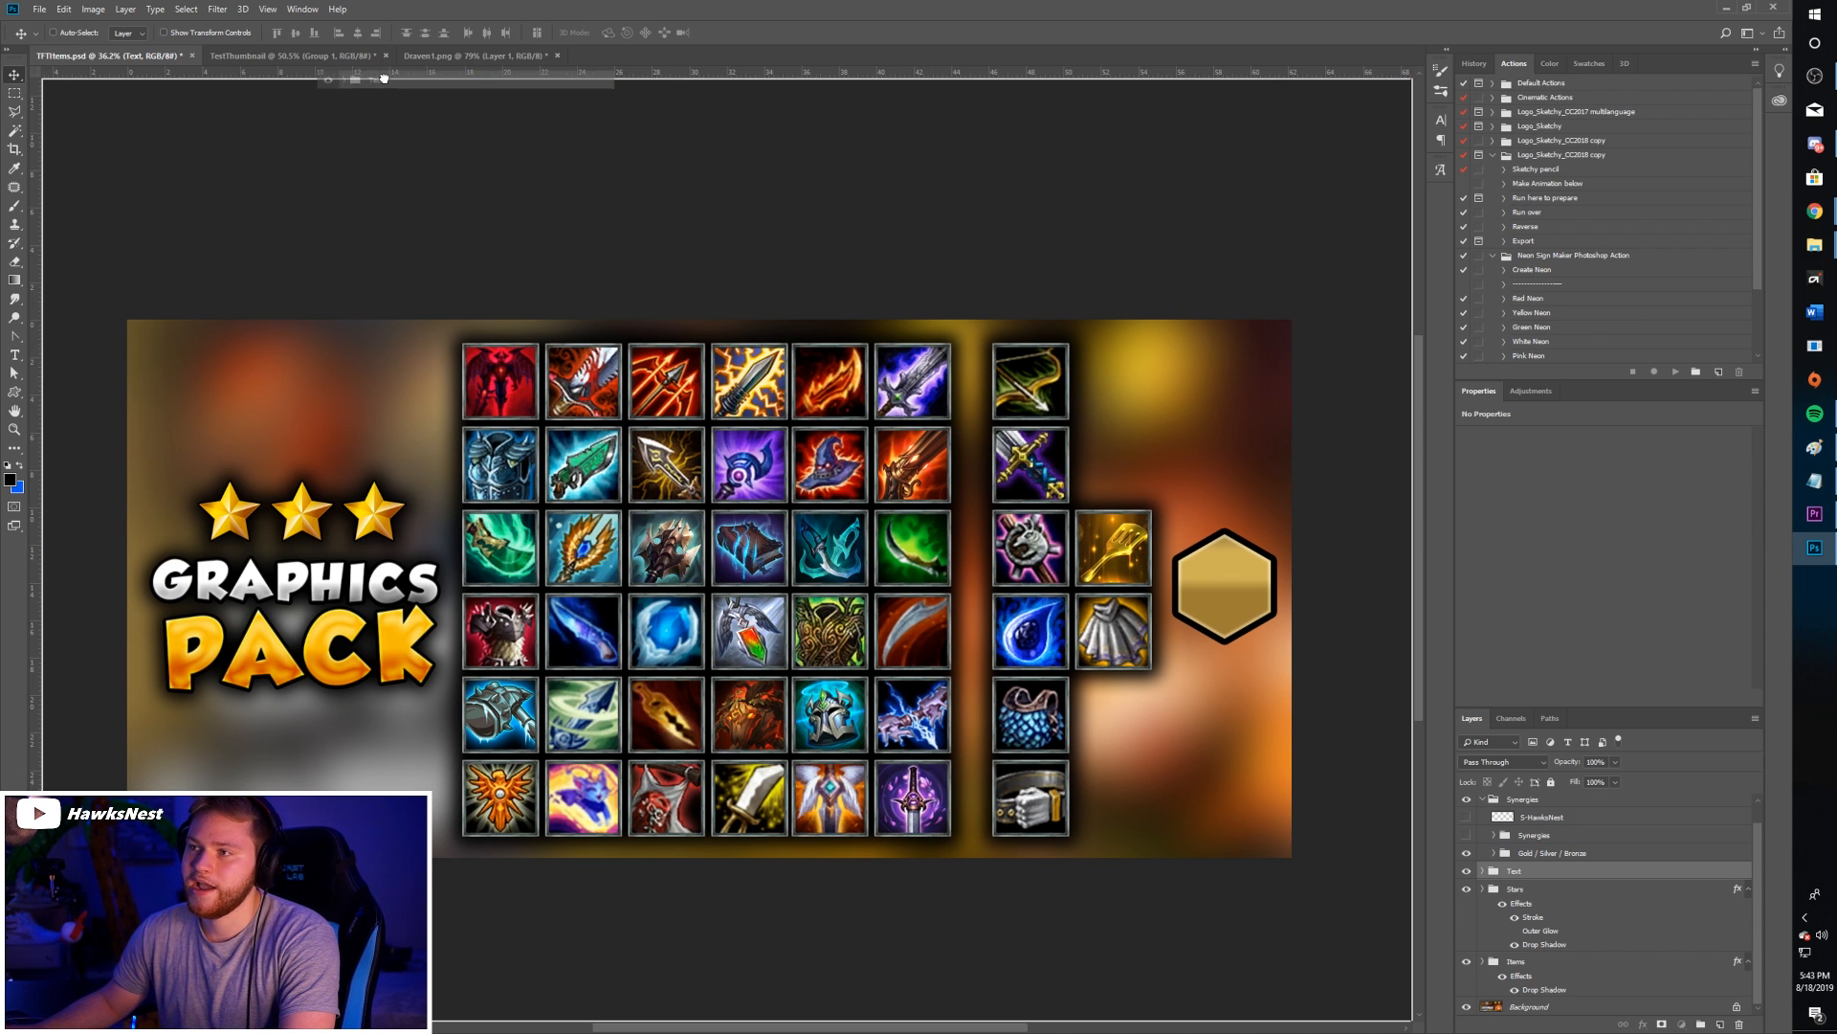
left_click(328, 56)
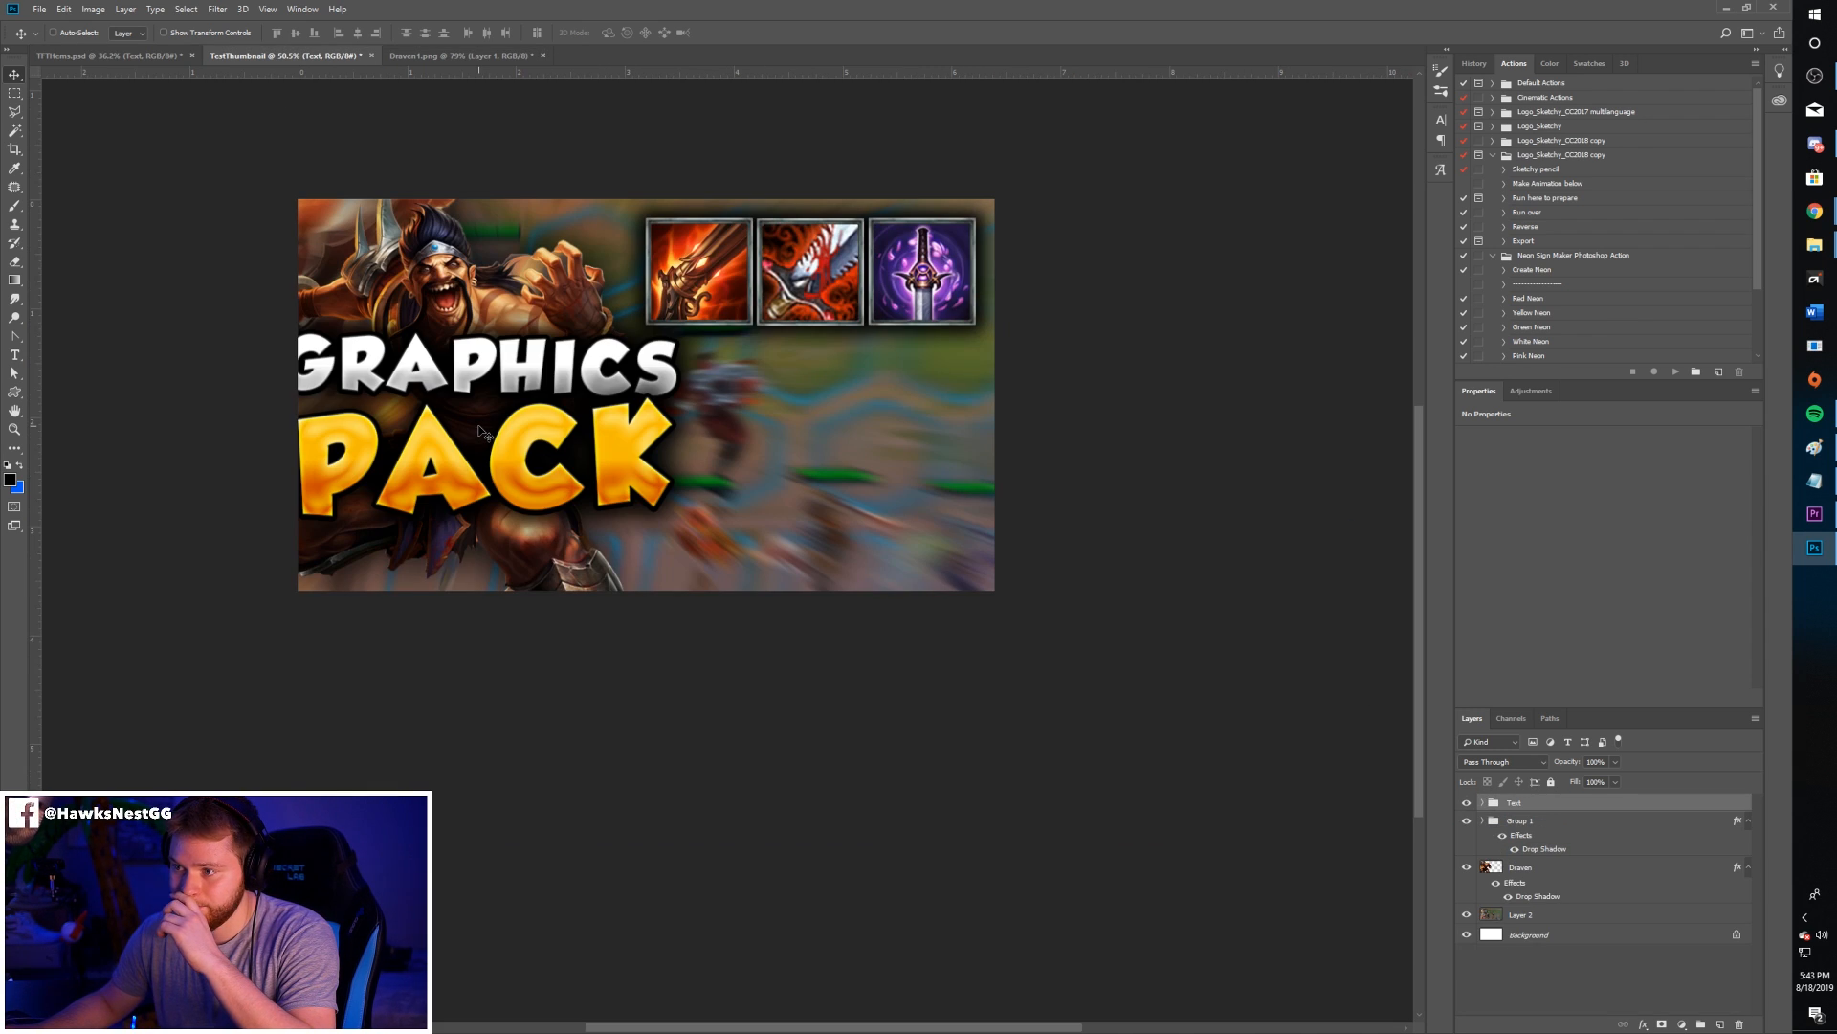
left_click_drag(572, 459, 590, 496)
- Replace the word GRAPHICS in the white title text with "ASSASSIN"
key("t")
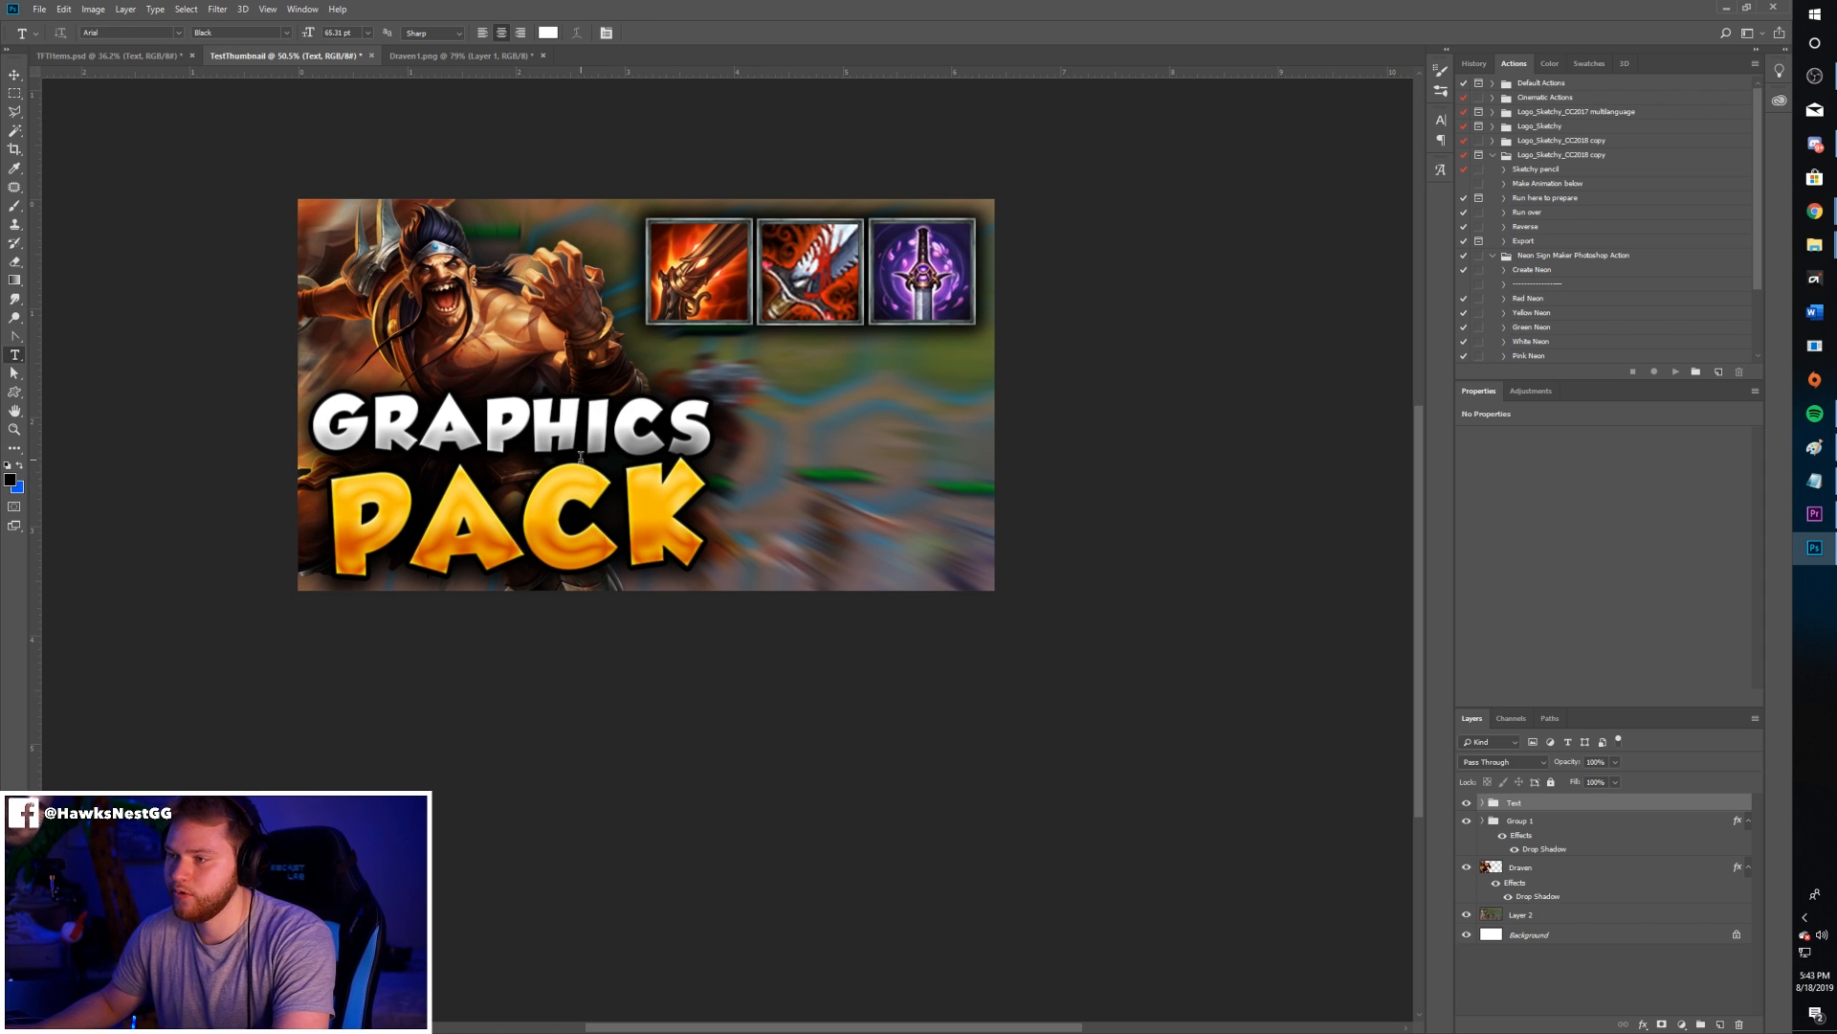
double_click(580, 421)
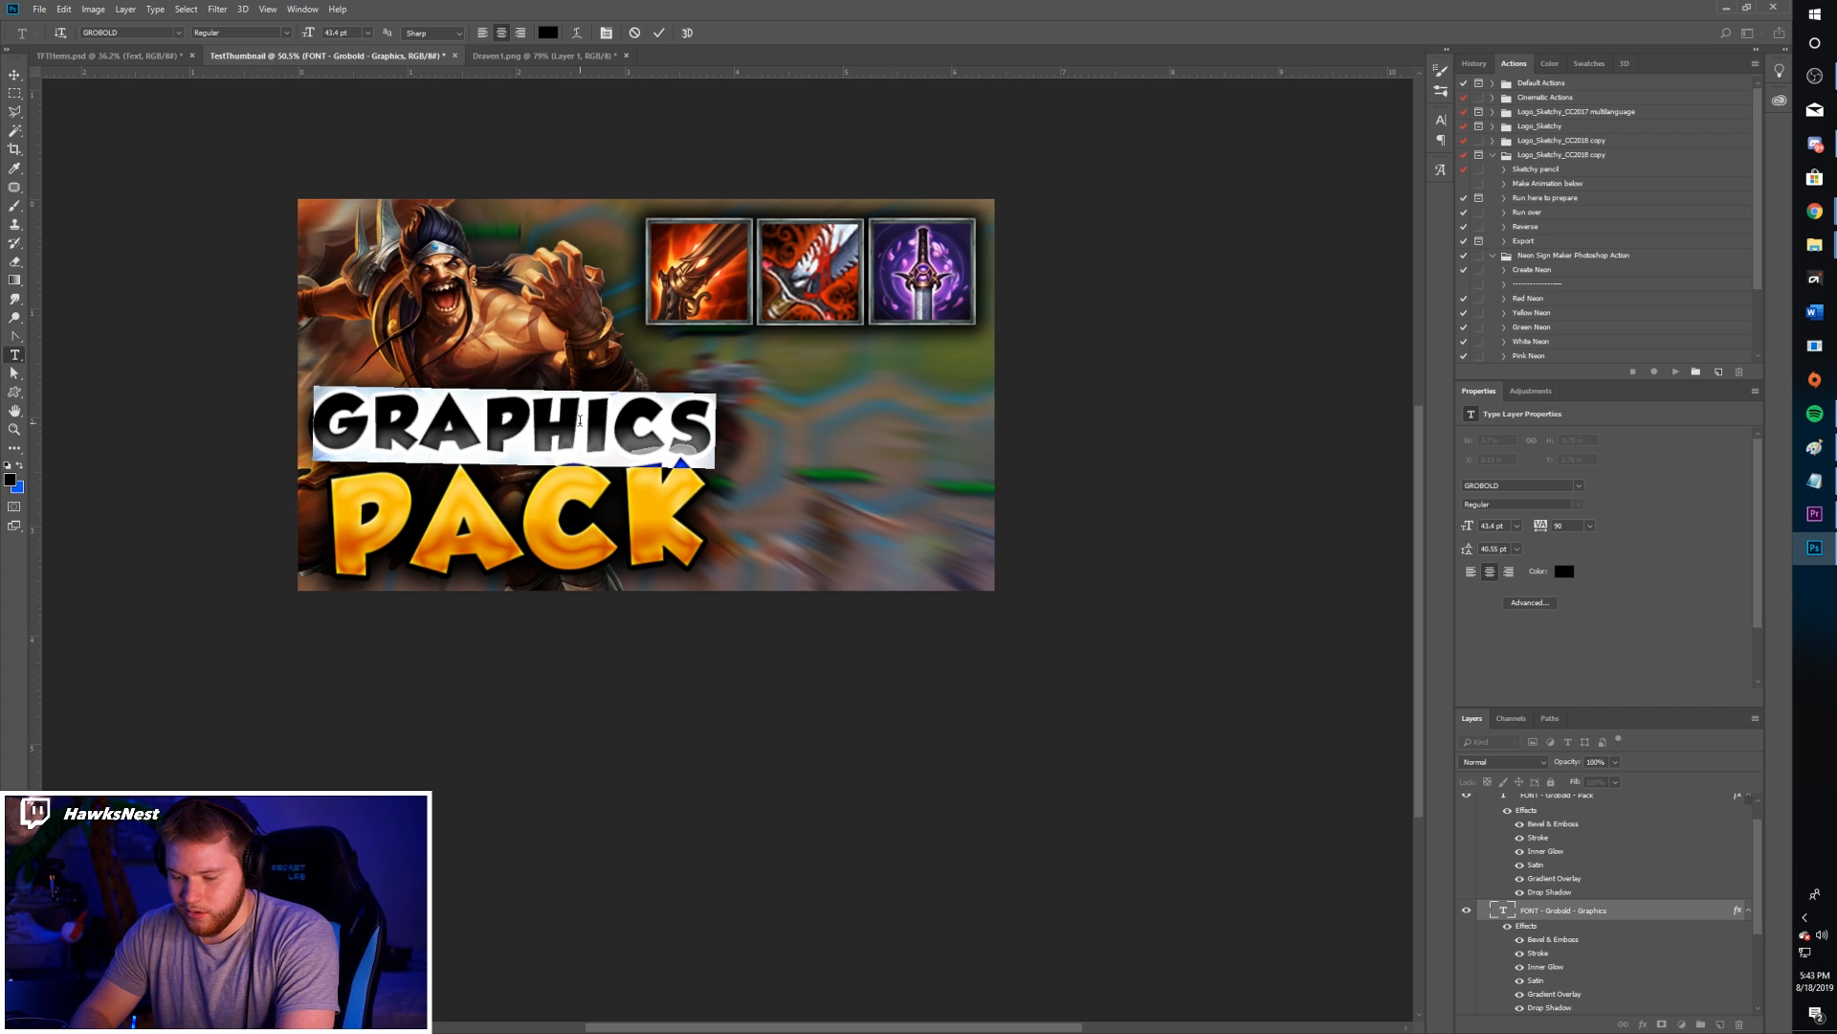
type("ASSASIN")
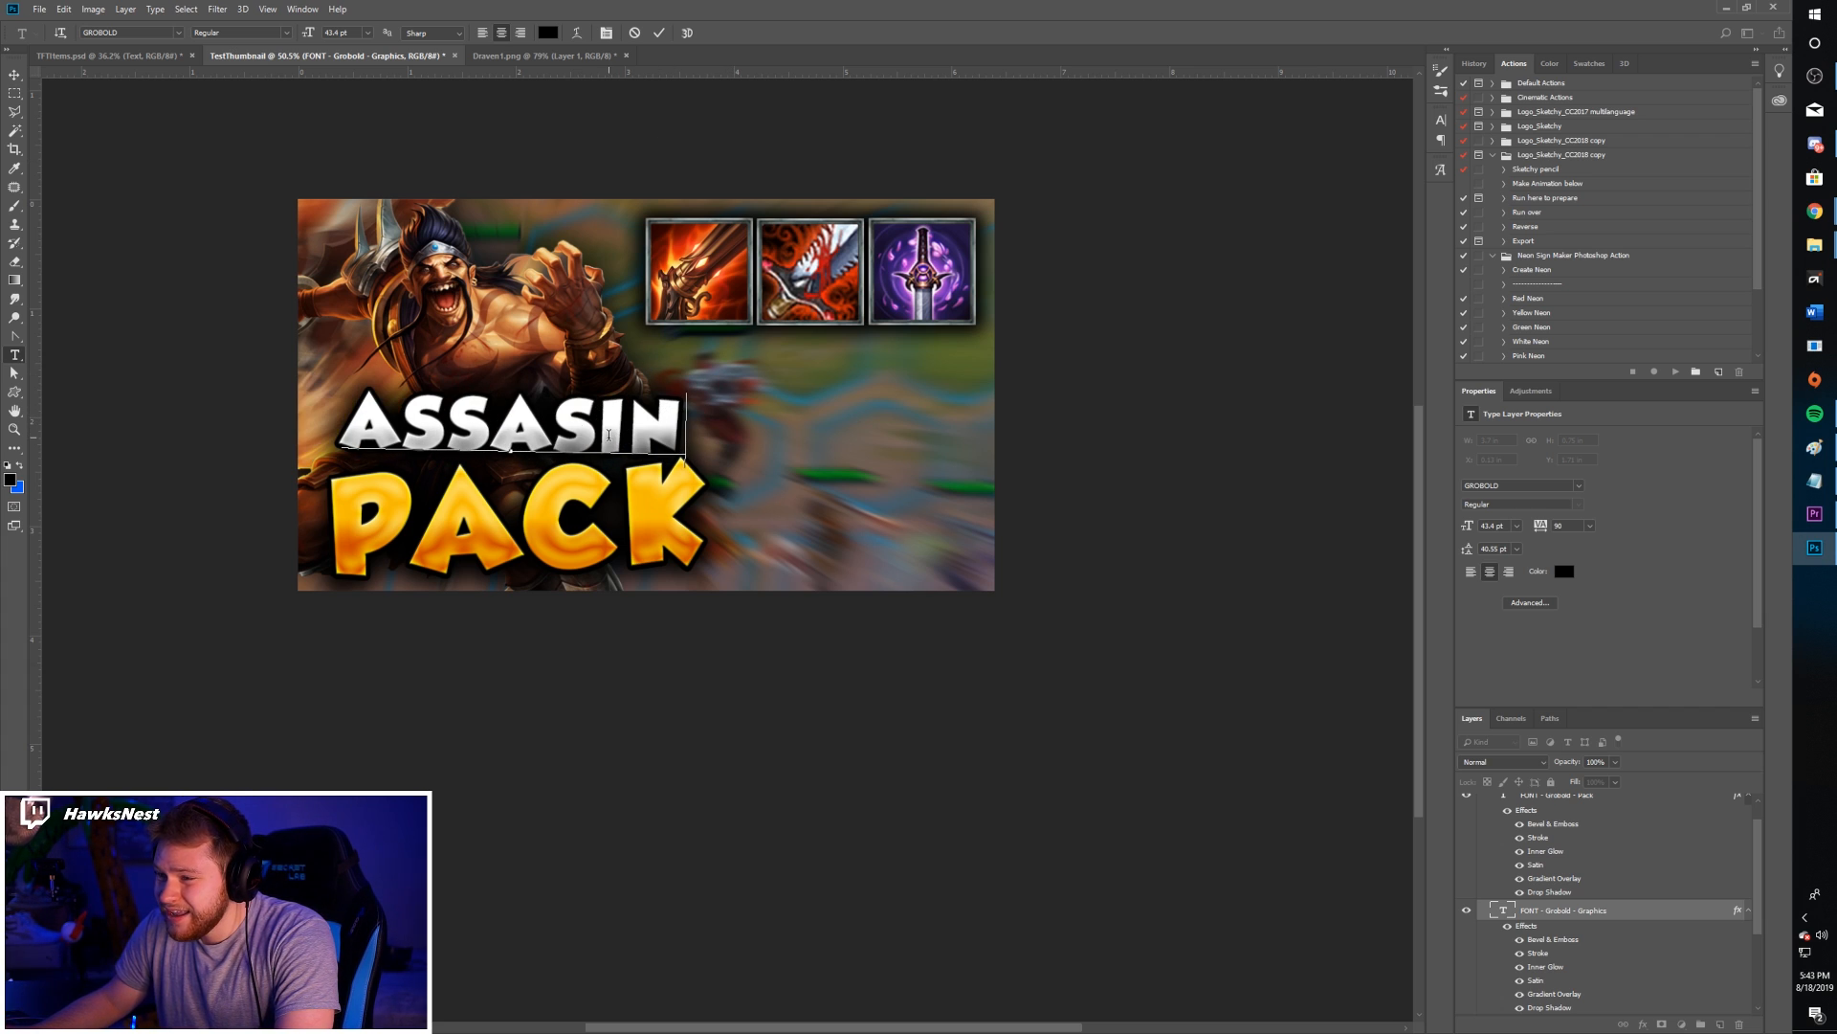
left_click(609, 436)
type("S")
left_click(658, 33)
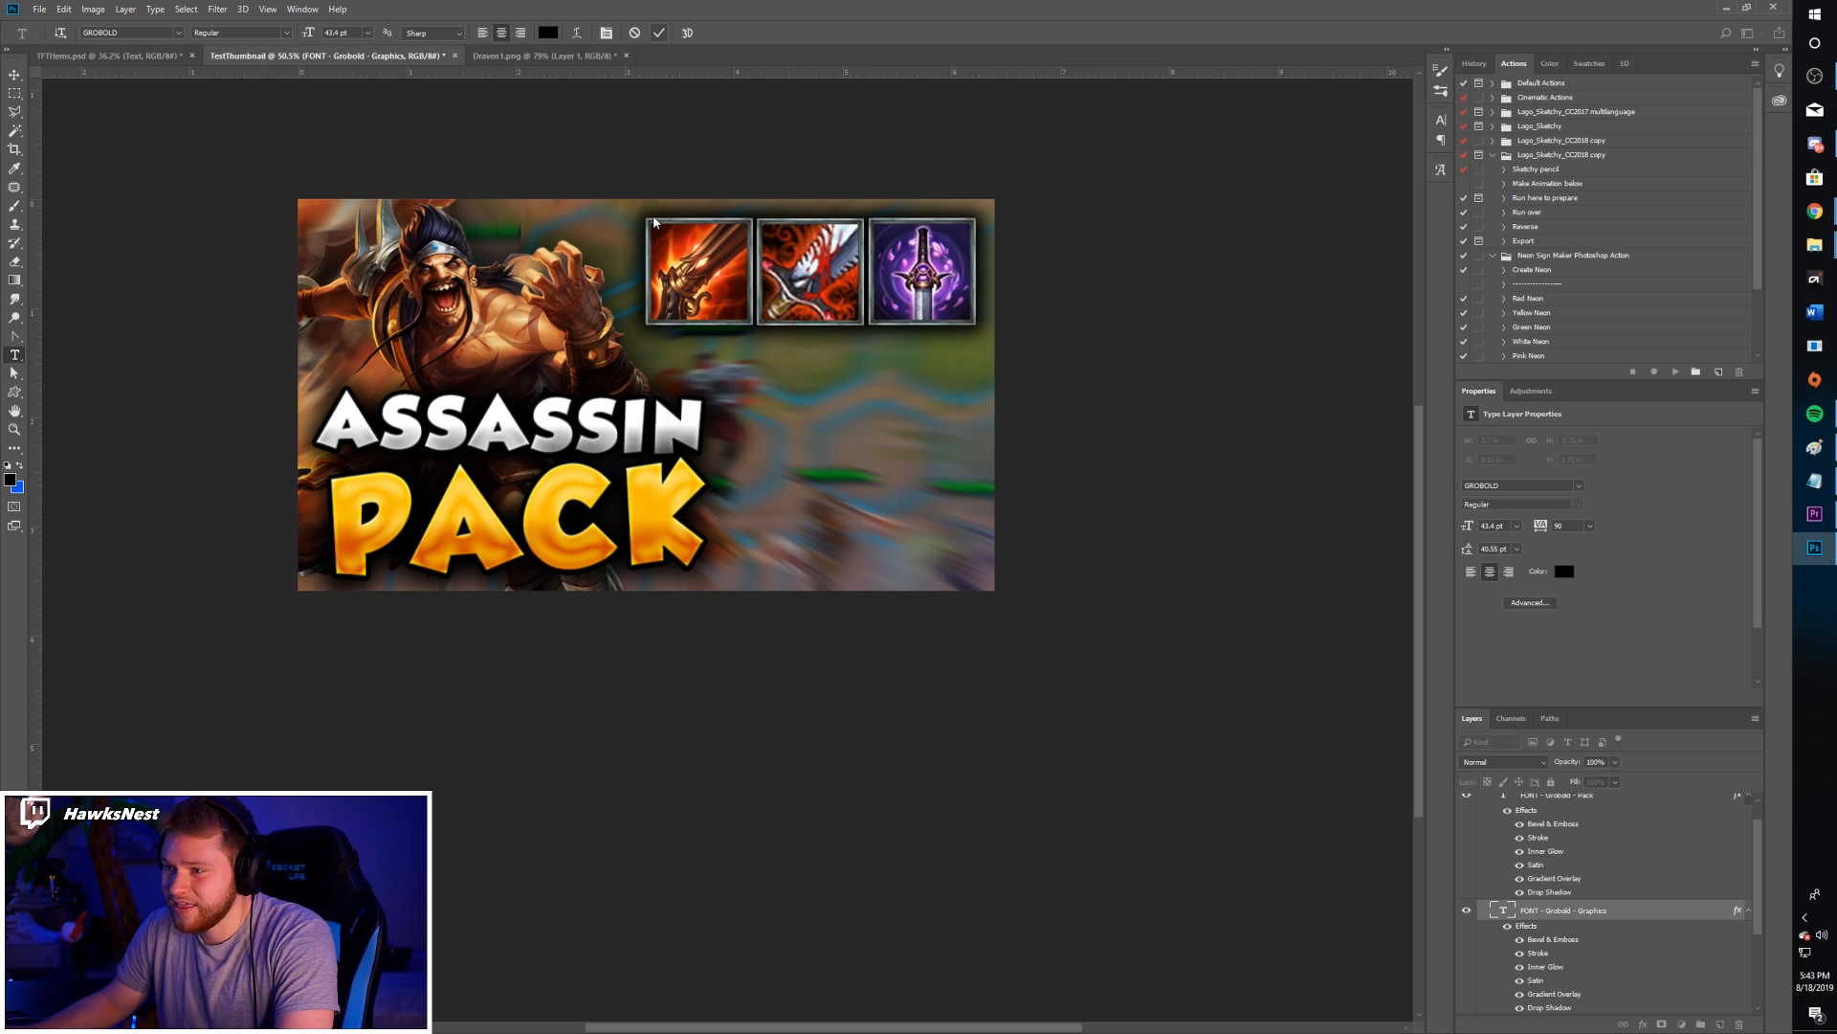
- Replace the word PACK in the gold text with "DRAVEN !" and scale it down to fit below ASSASSIN
left_click_drag(710, 521, 110, 449)
type("DRAVEN !")
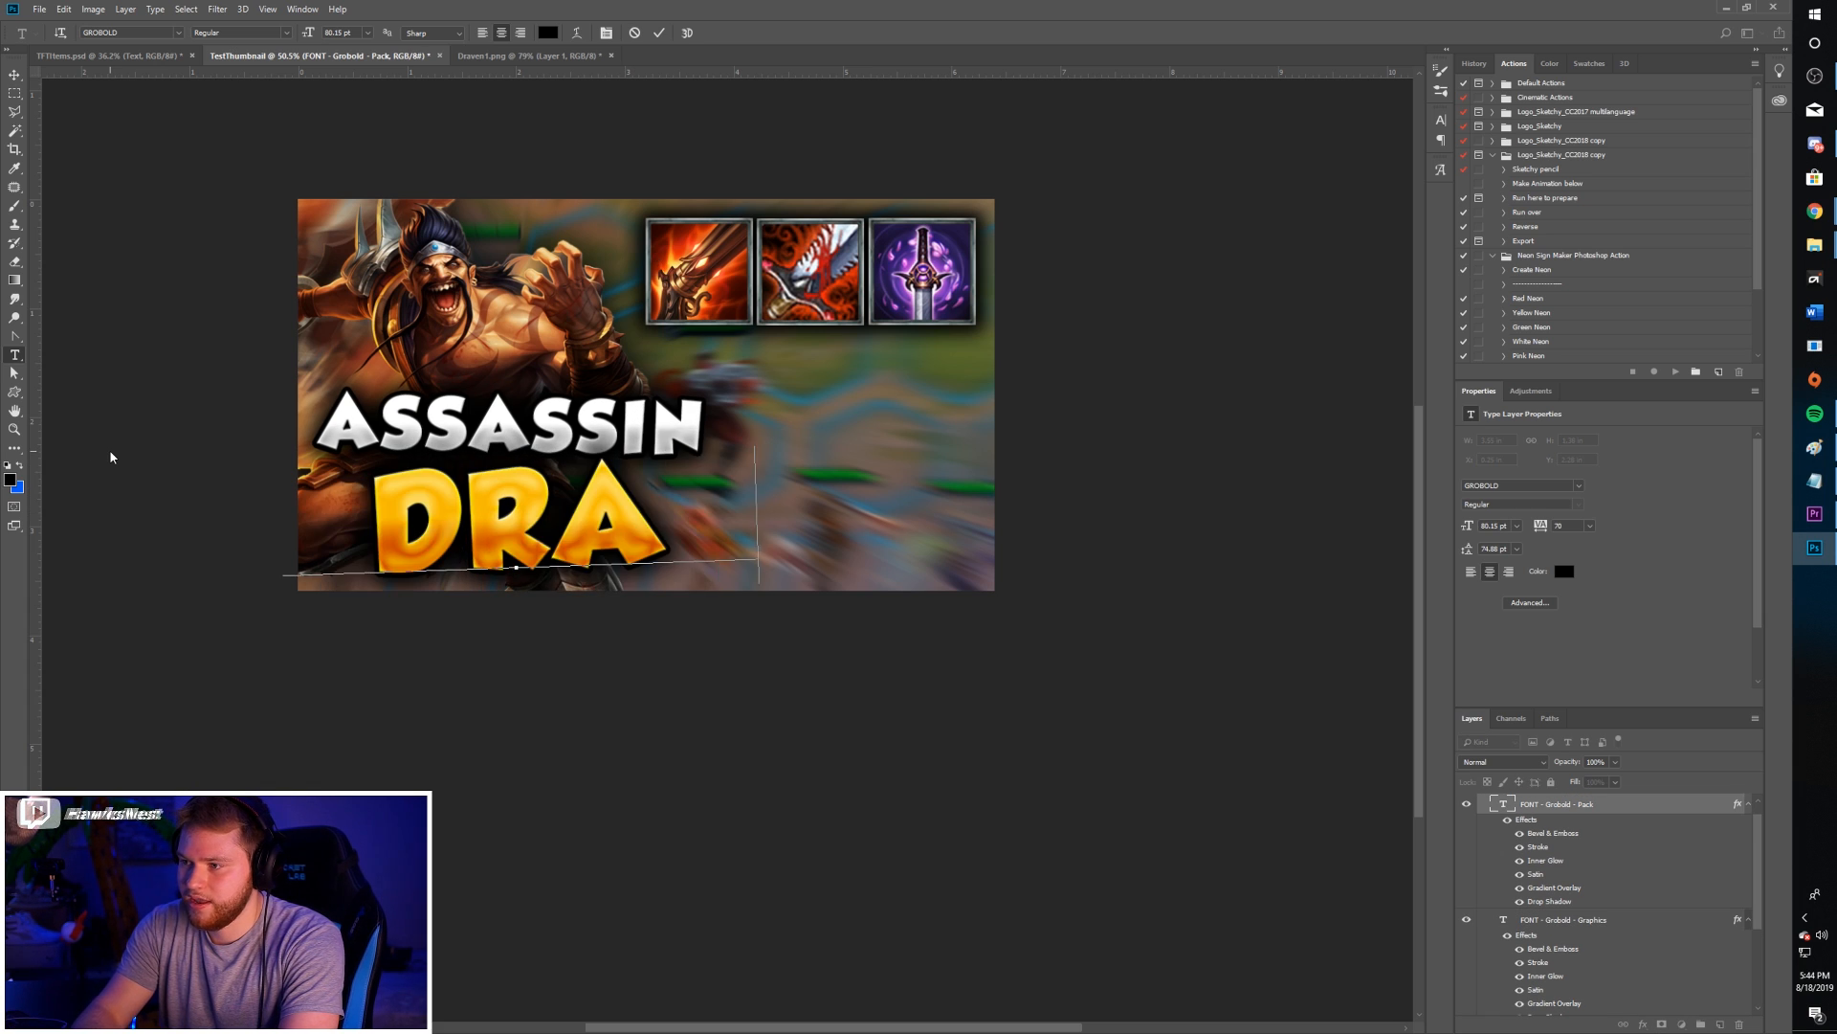
left_click(658, 34)
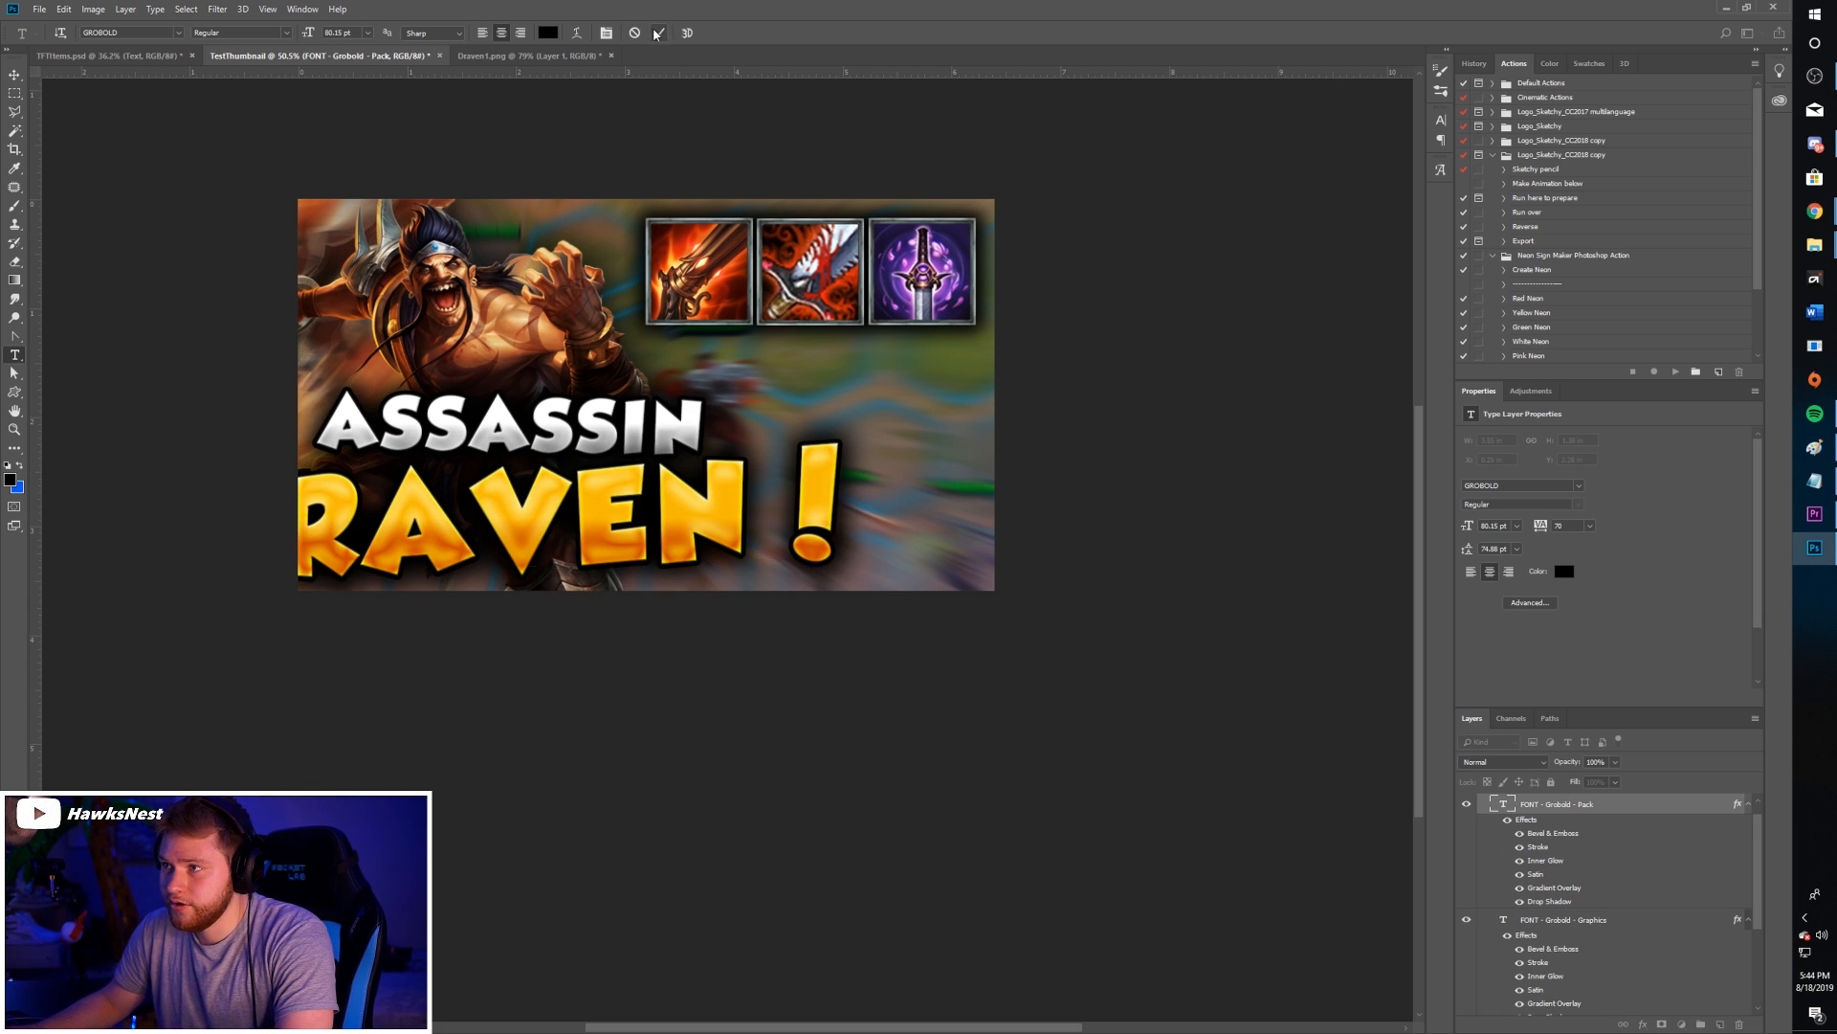
key("v")
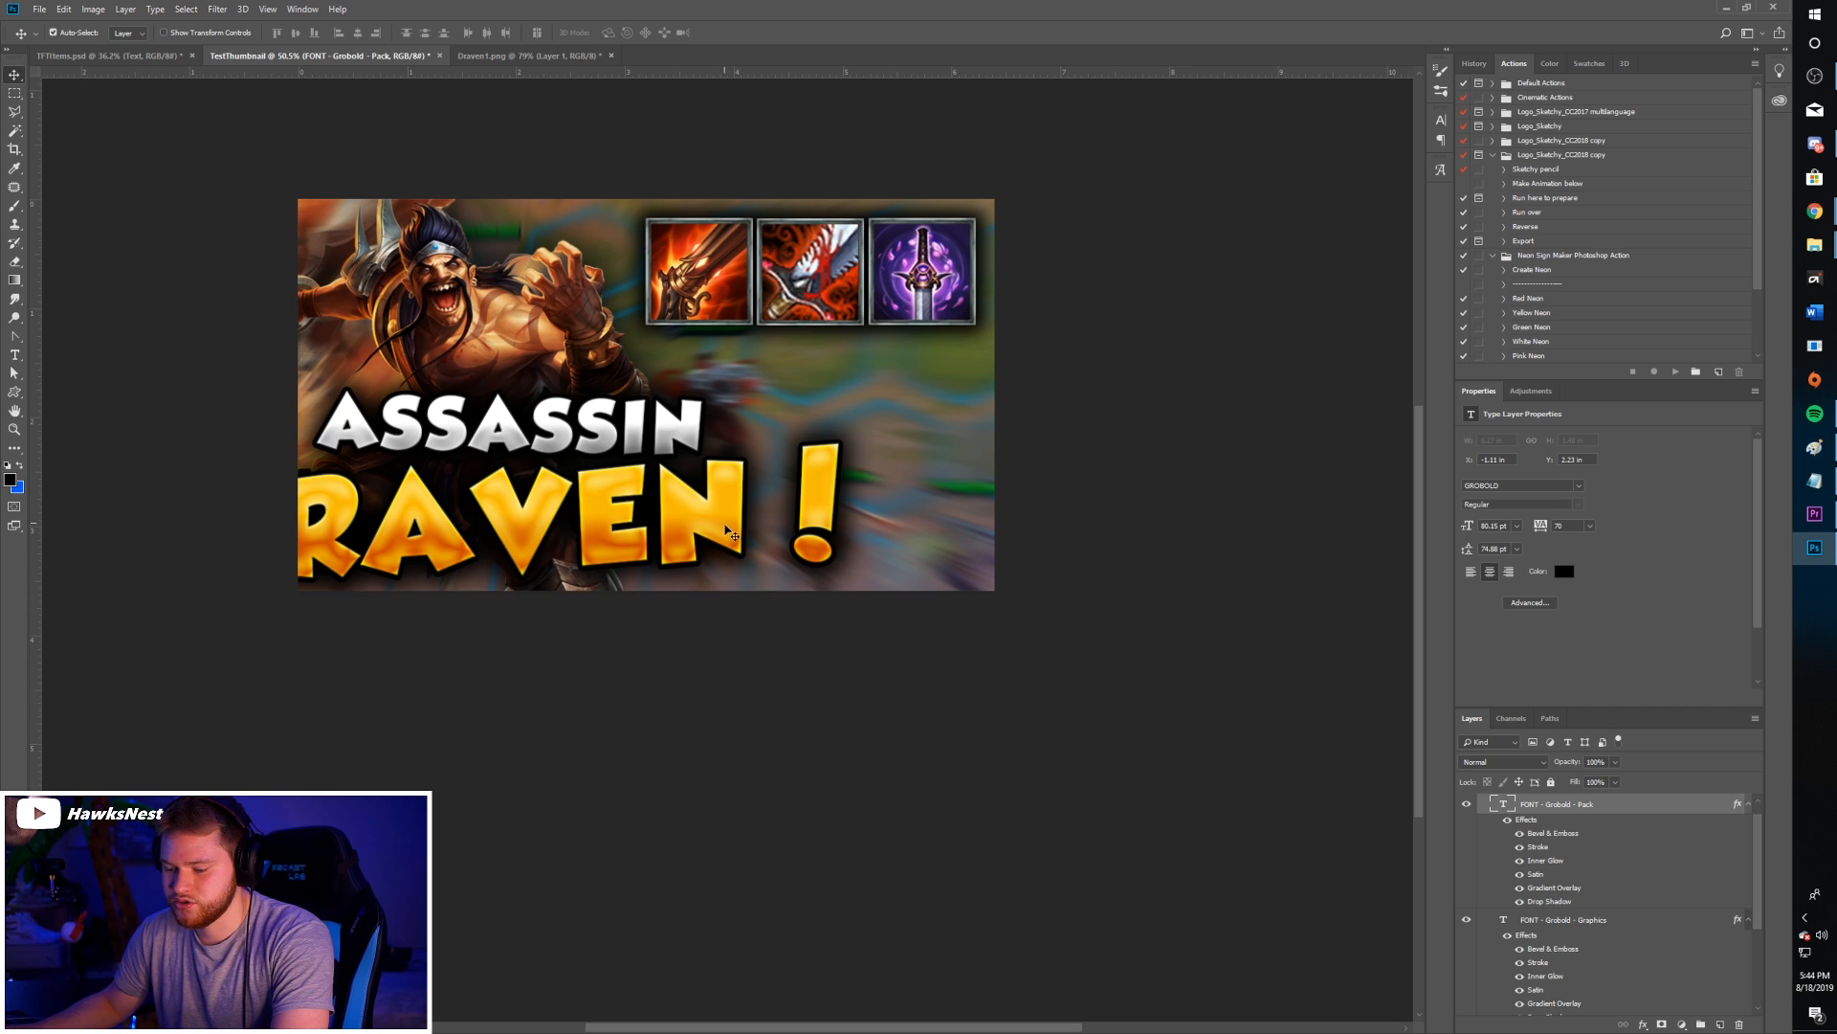
key("ctrl+t")
left_click_drag(860, 441, 749, 475)
left_click(649, 32)
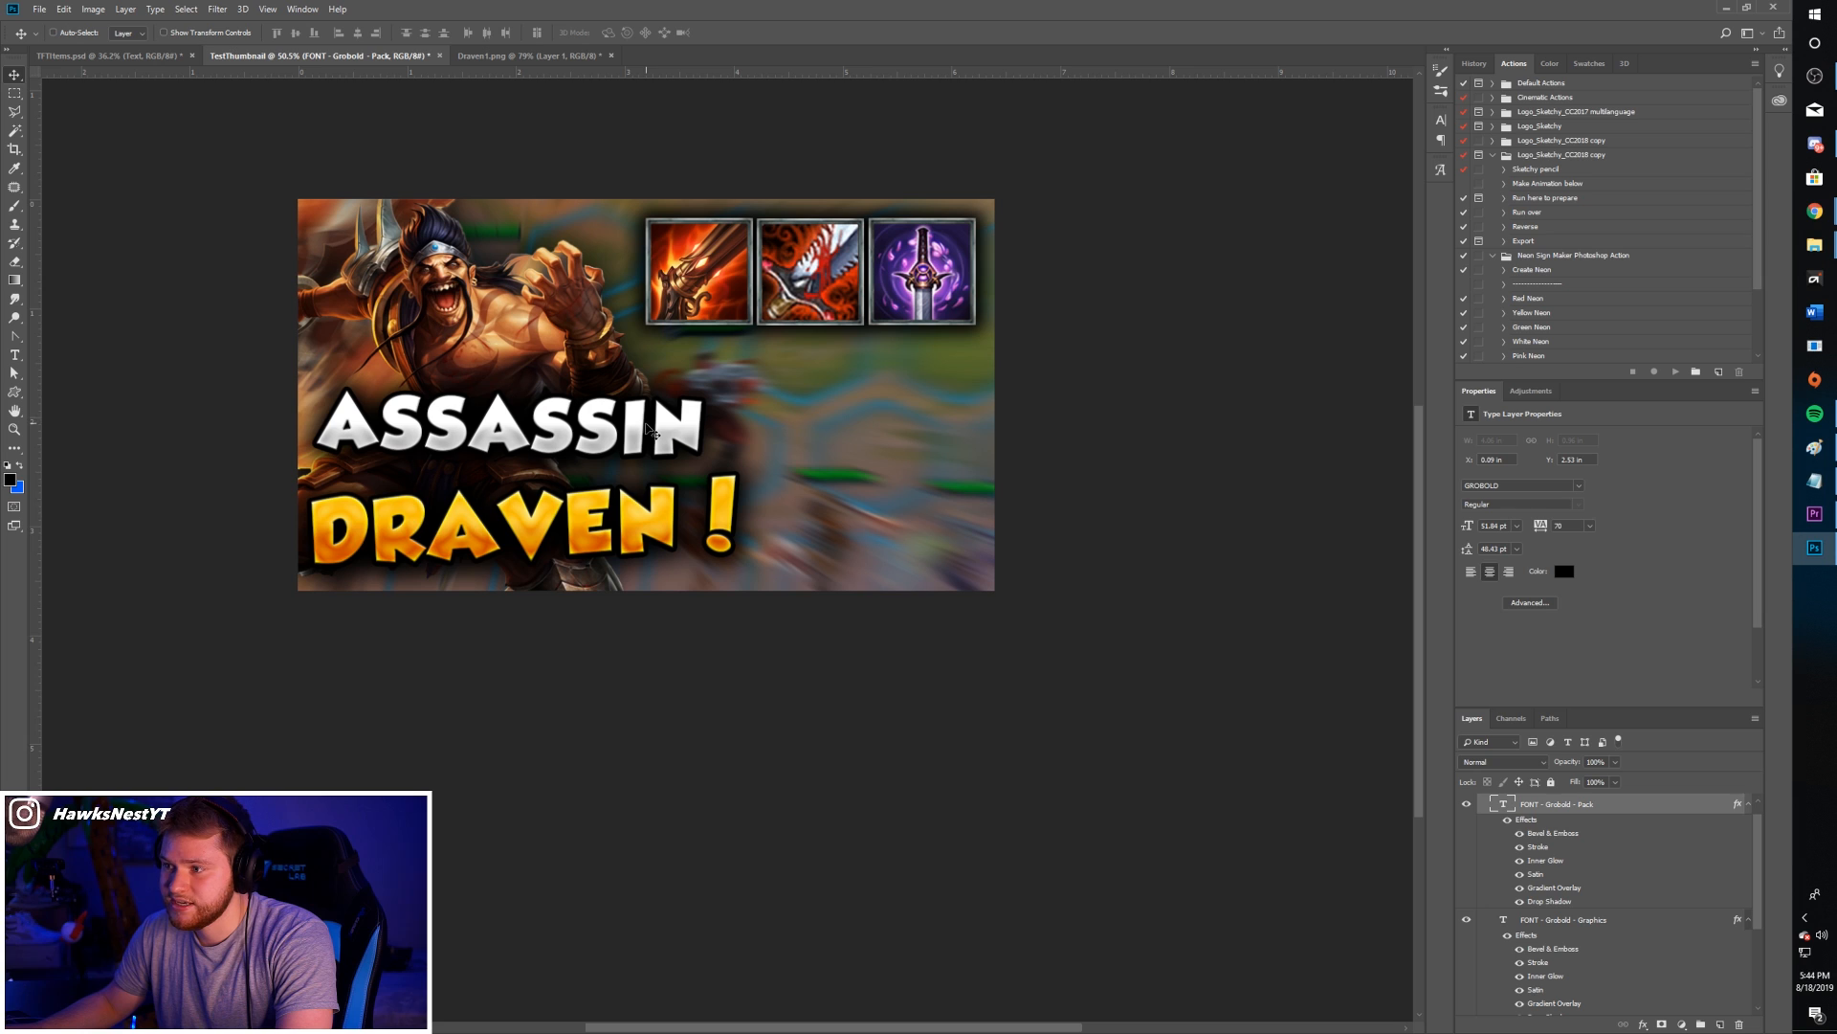
right_click(635, 428, "ctrl")
left_click(632, 426)
mouse_move(635, 428)
left_mouse_down()
mouse_move(644, 441)
mouse_move(617, 423)
left_mouse_up()
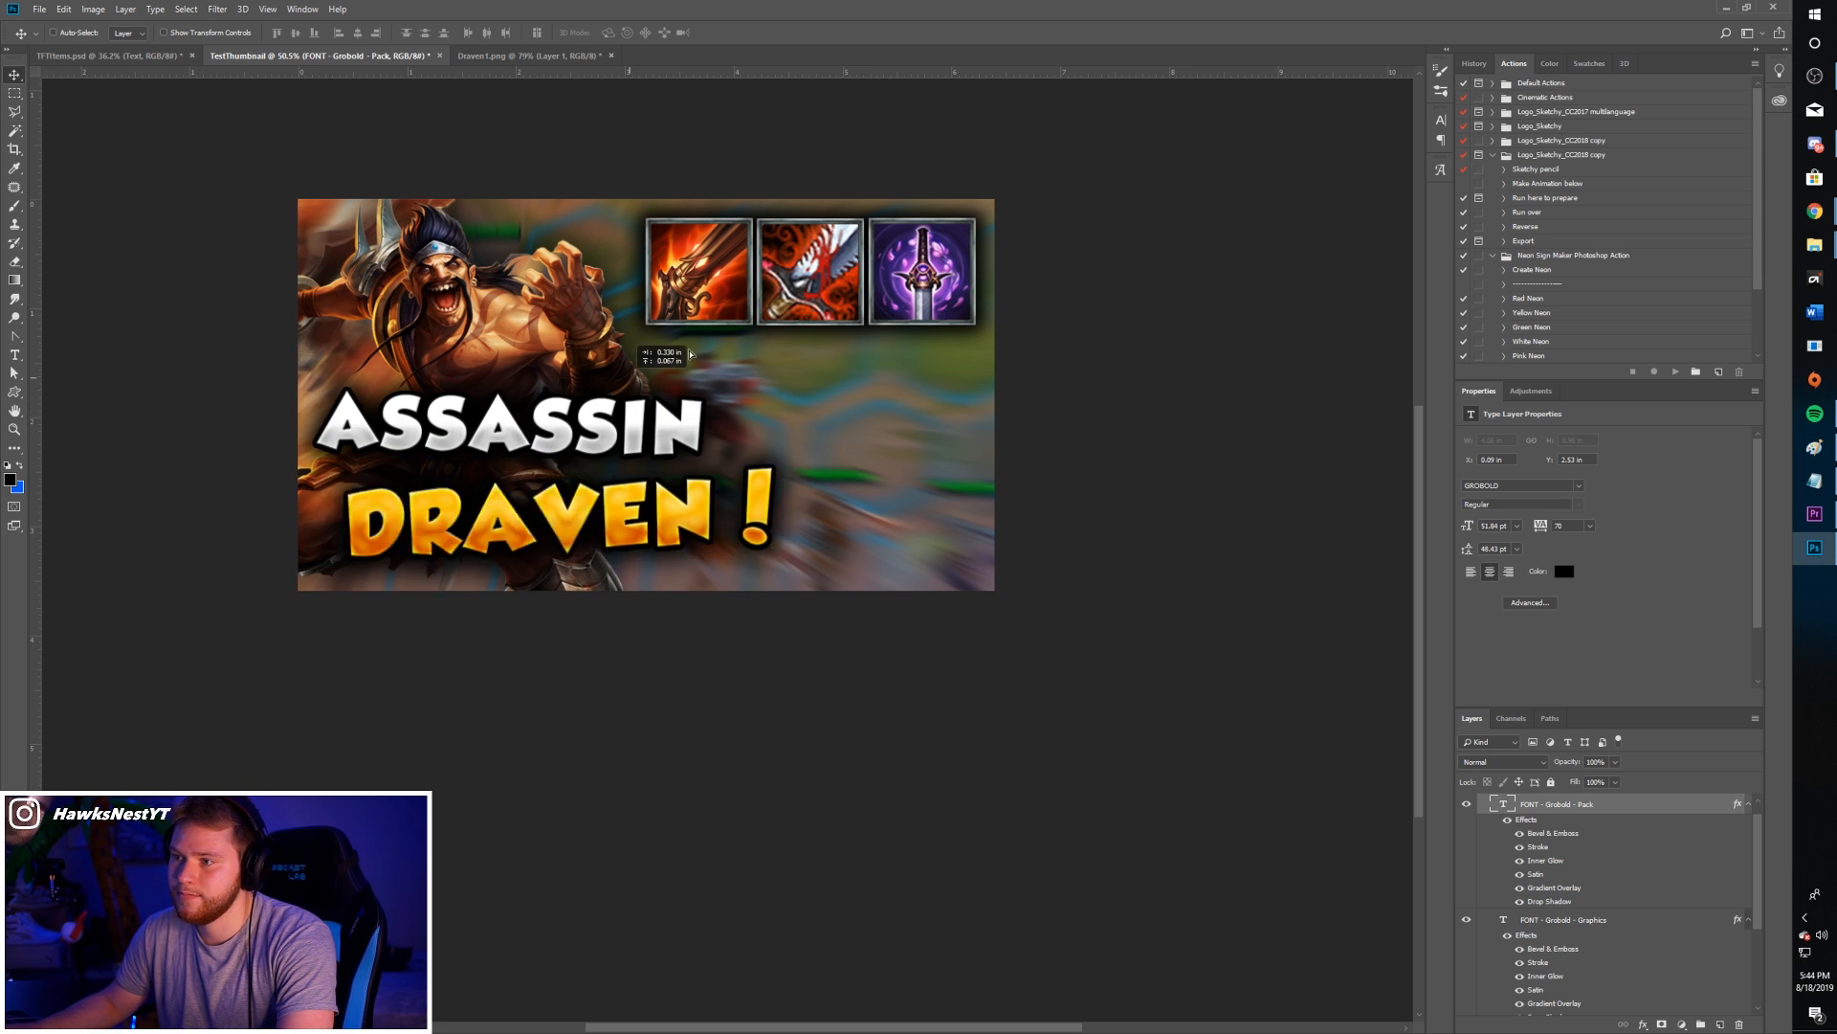
left_click_drag(510, 453, 539, 391)
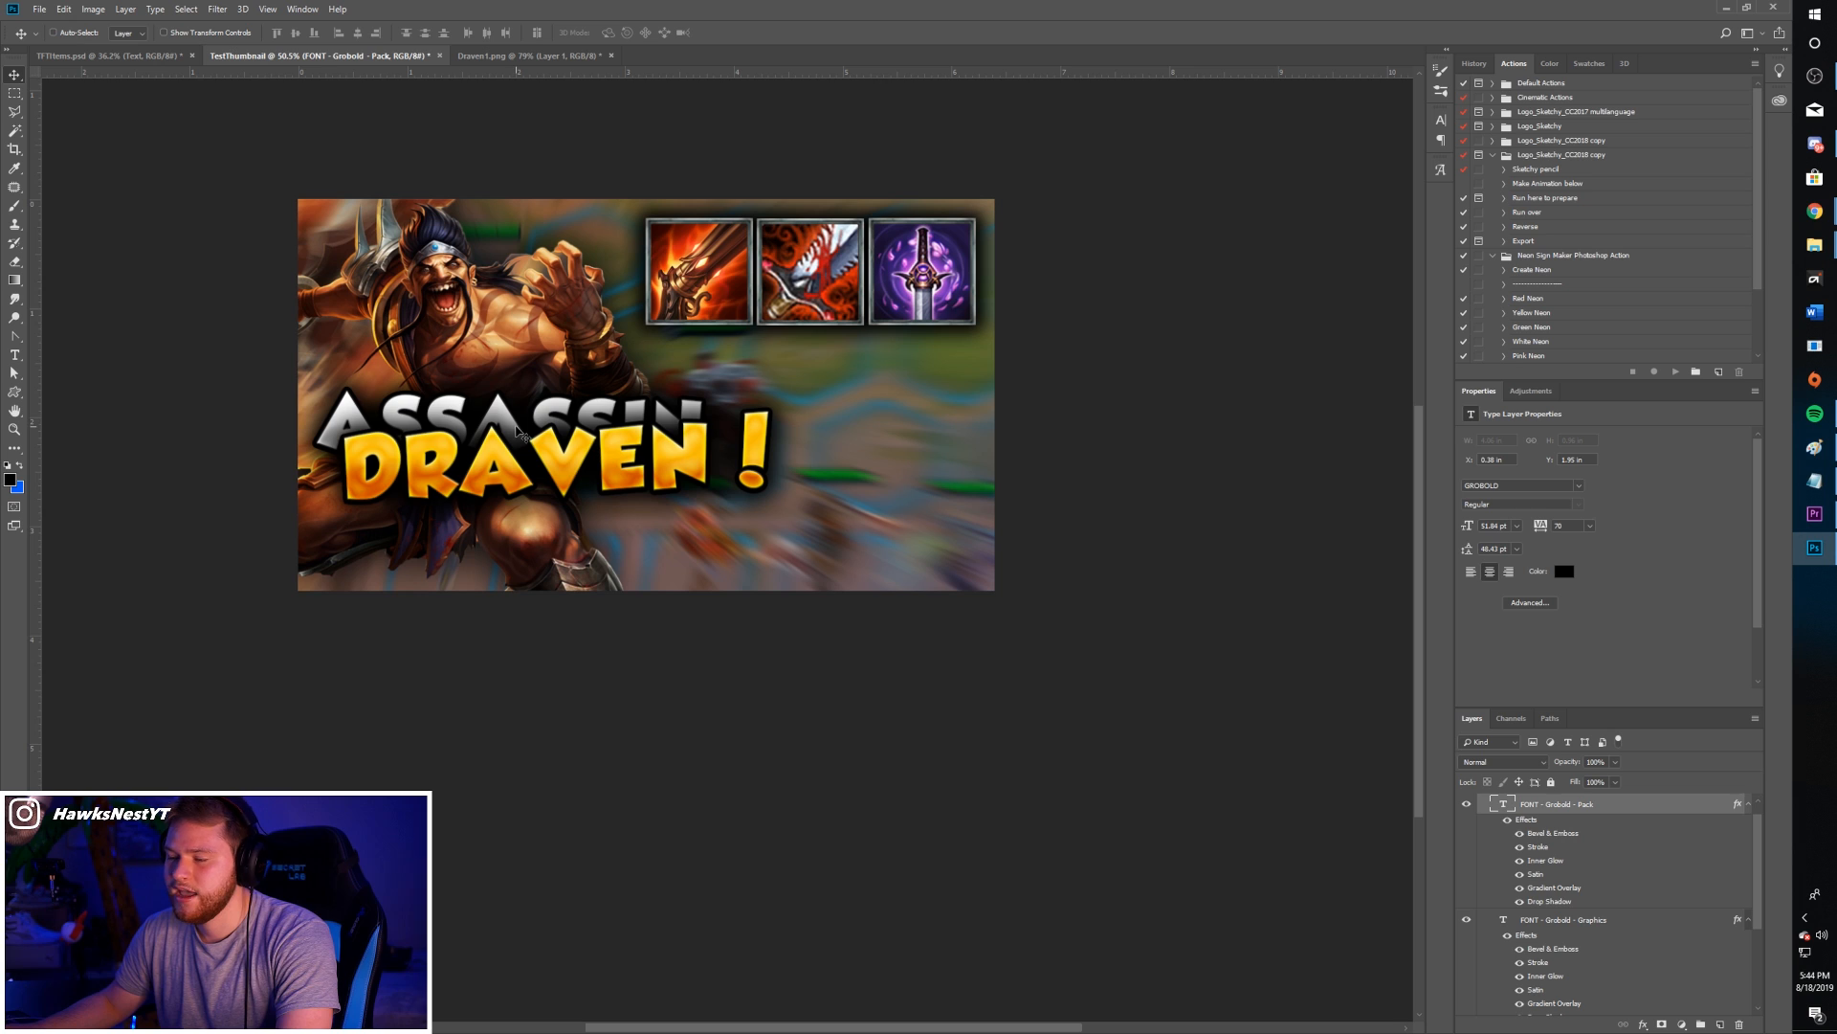
key("ctrl+z")
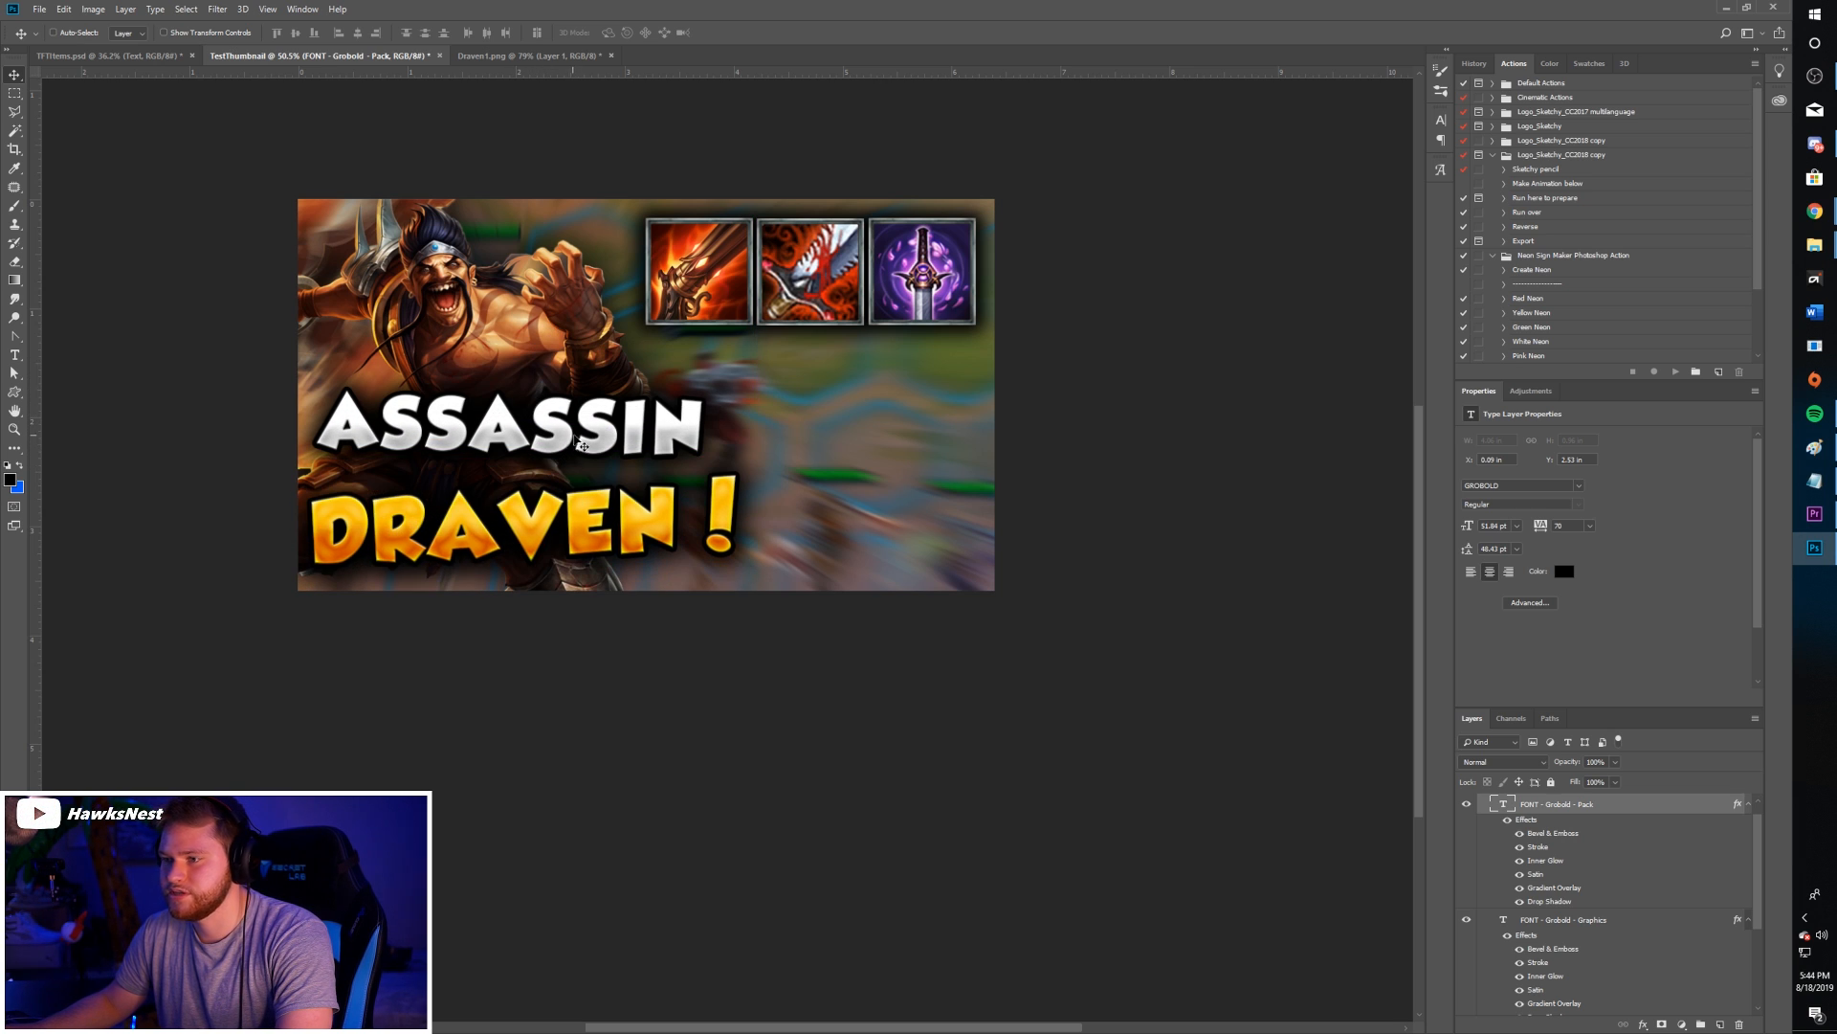
- Move the white ASSASSIN text down to sit directly above DRAVEN ! and rotate it slightly counterclockwise
right_click(601, 427)
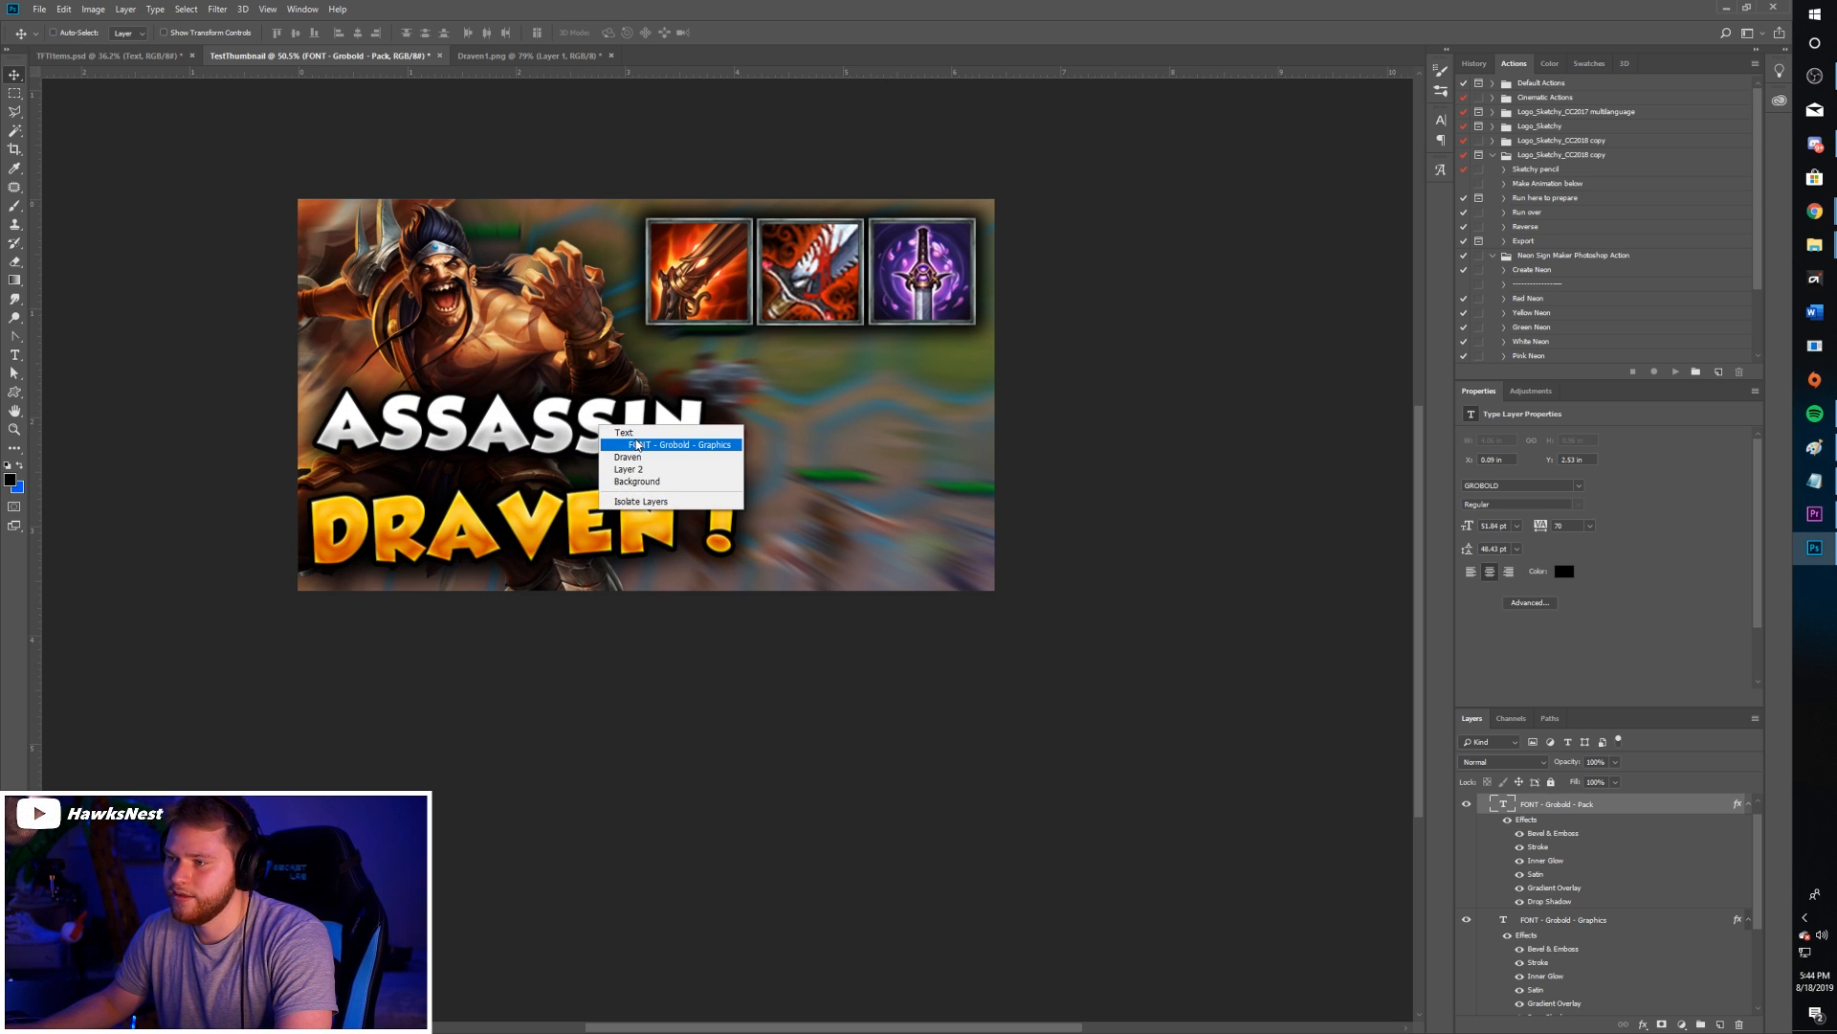
left_click(638, 447)
left_click_drag(617, 416, 636, 447)
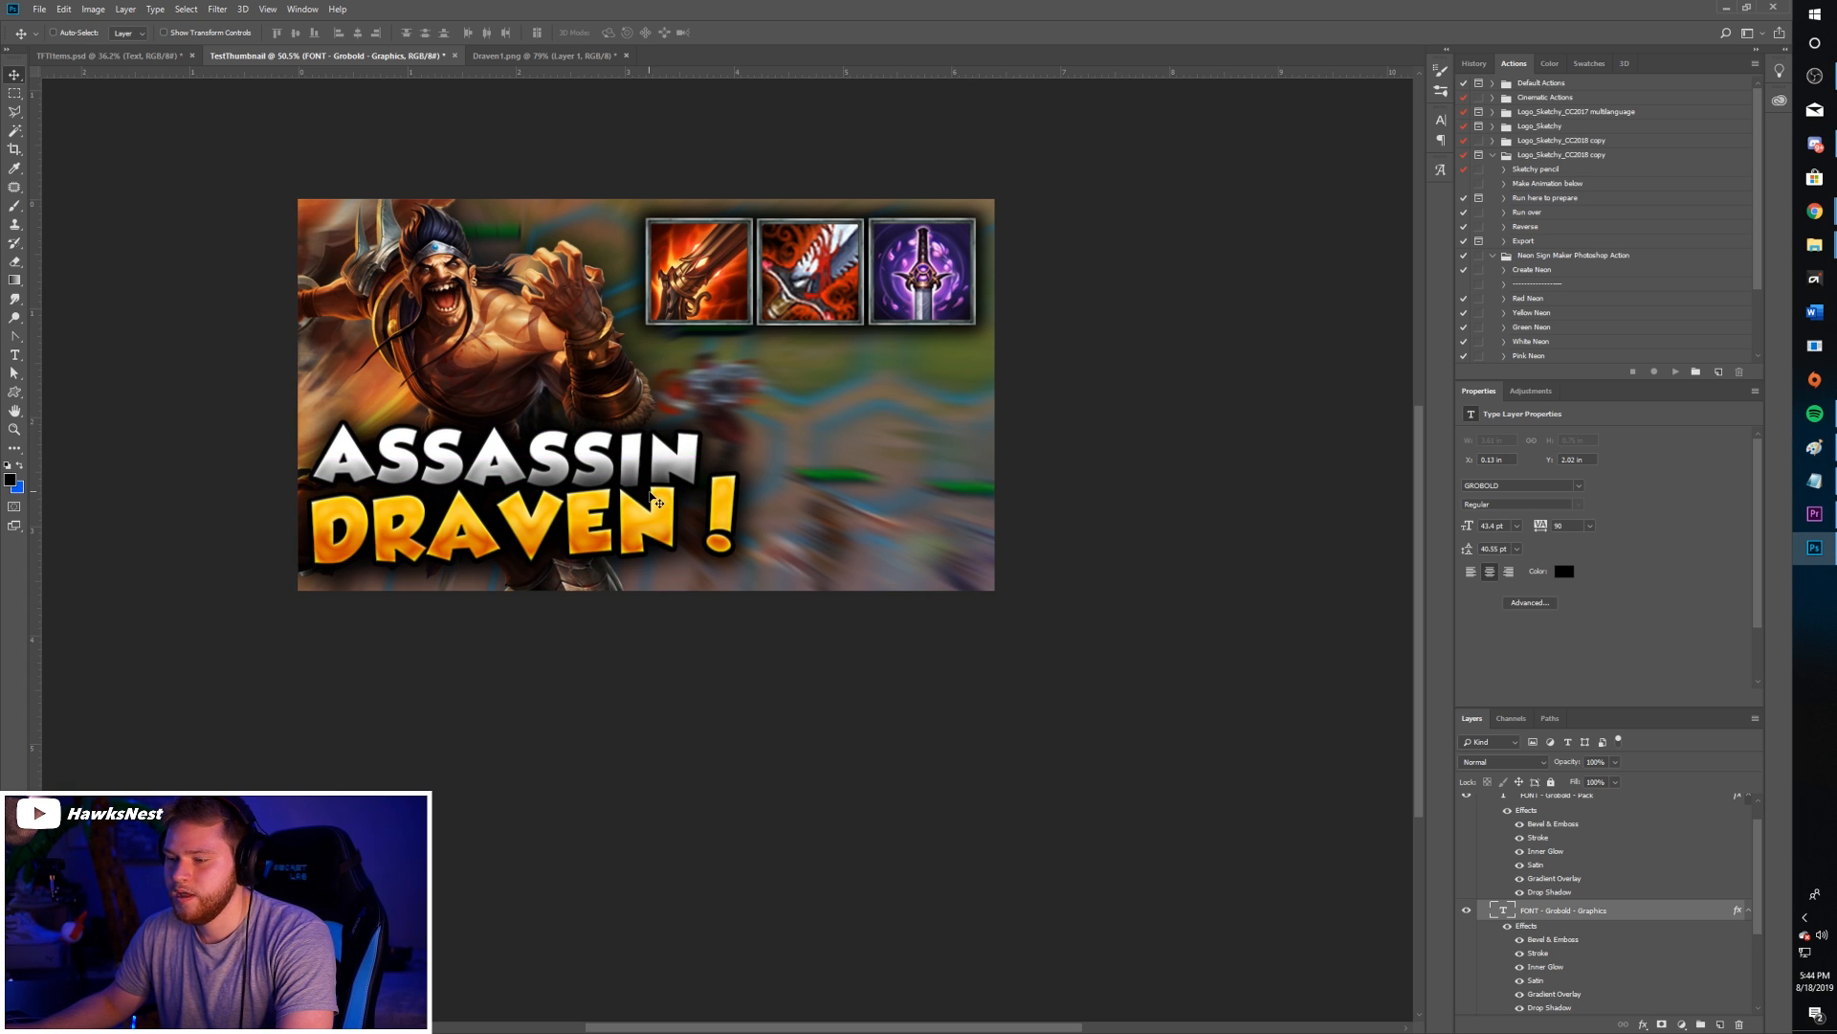
key("ctrl+t")
left_click_drag(750, 431, 762, 380)
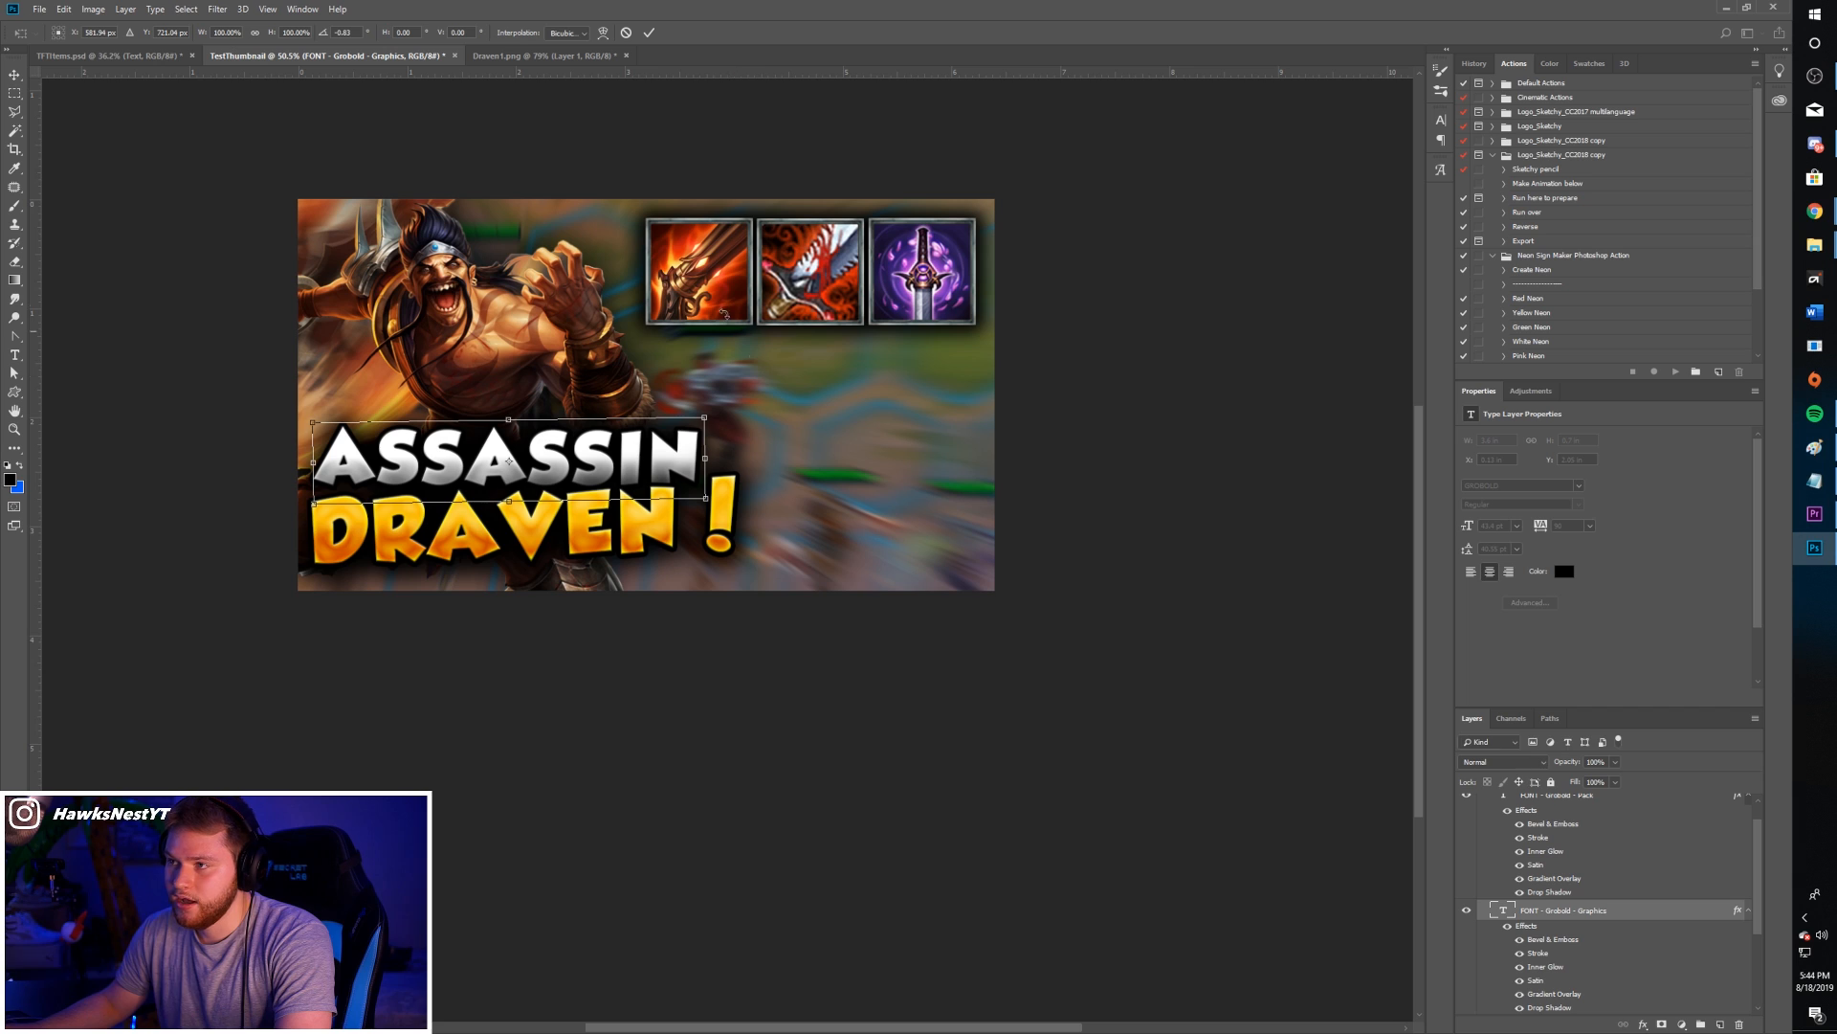
left_click(649, 34)
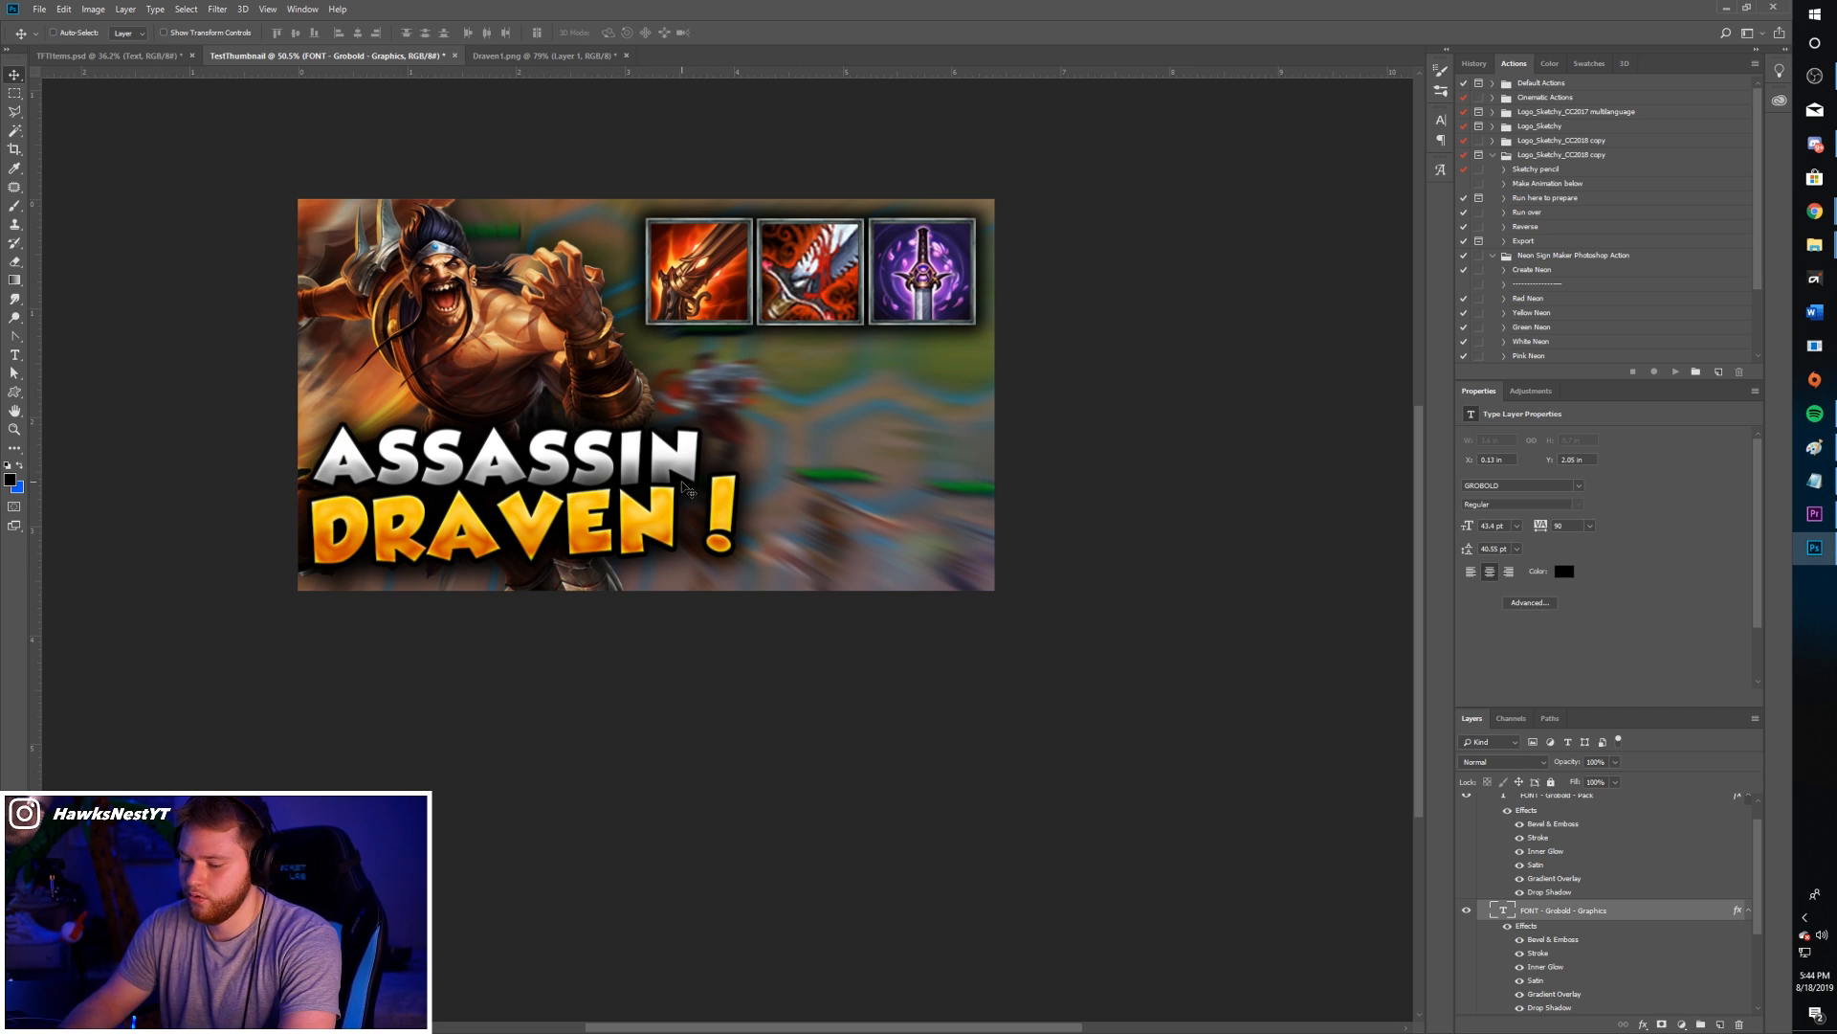
- Nudge the ASSASSIN text slightly left and fine-tune its height so it sits flush above DRAVEN !
key("Left")
key("Left")
key("Left")
key("Left")
key("Left")
key("Left")
key("Left")
key("Left")
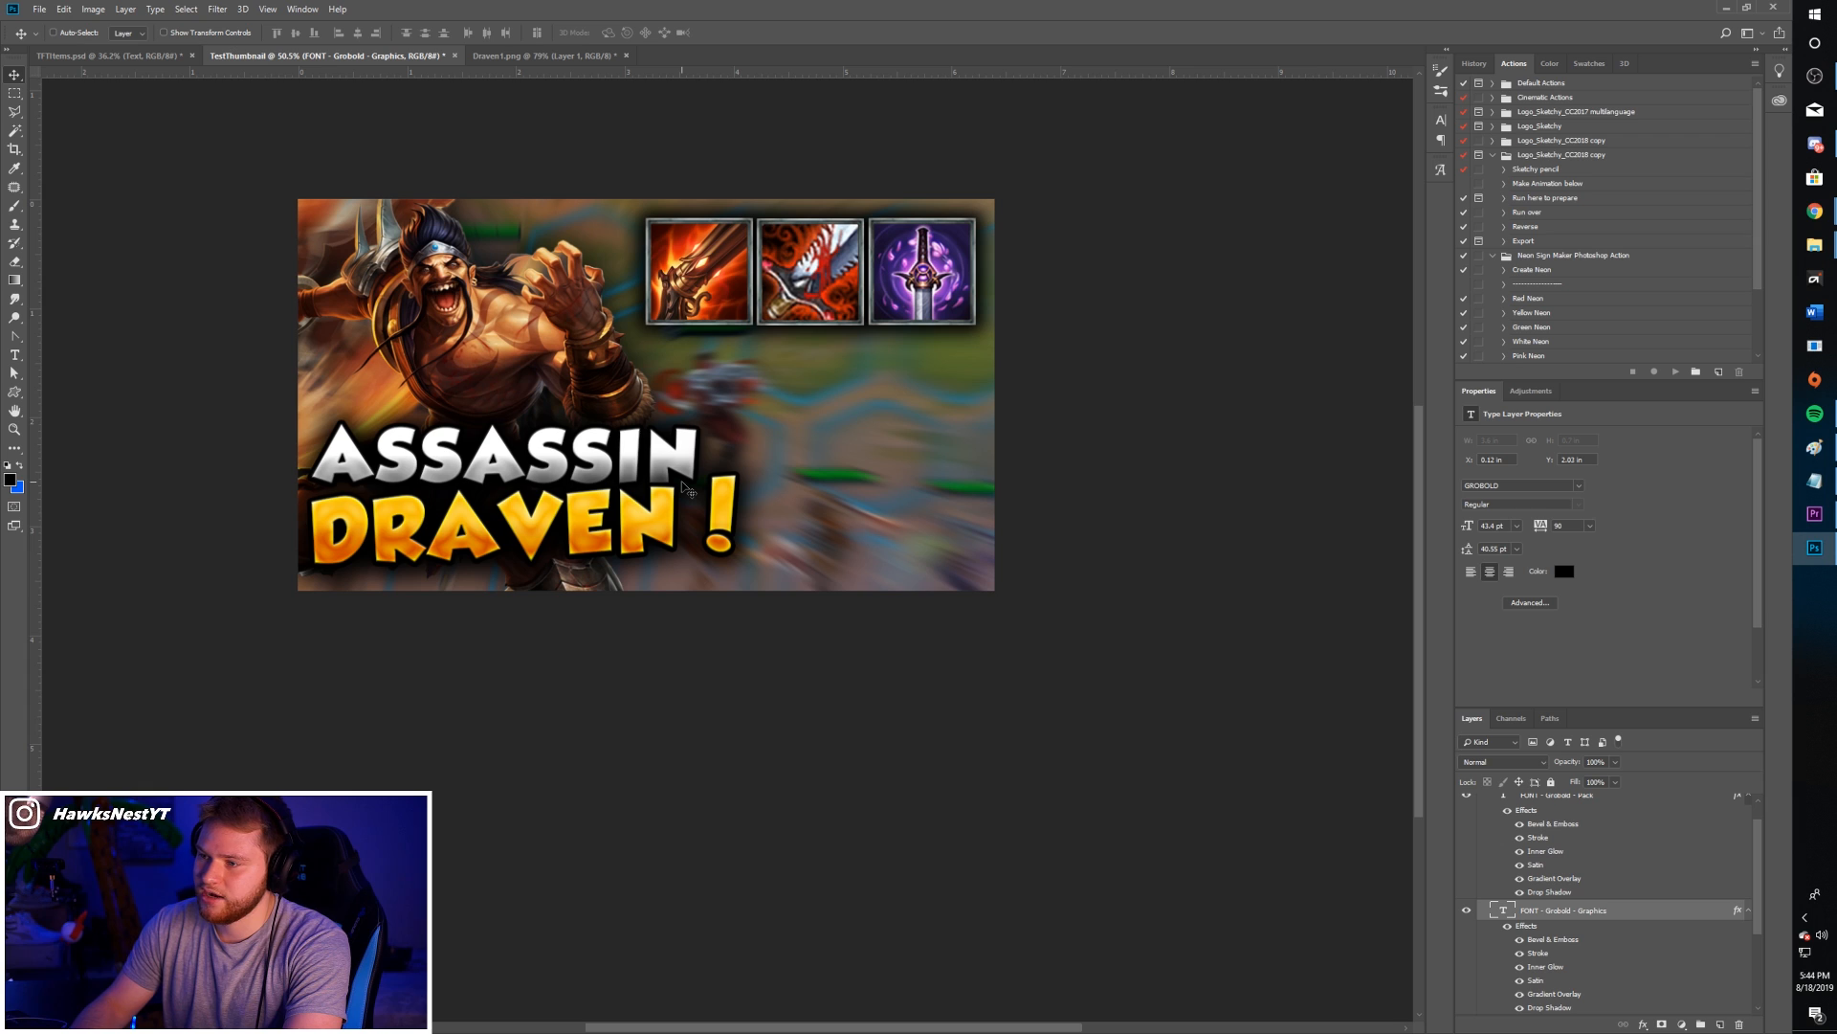
key("Left")
key("Left")
key("Left")
key("Left")
key("Left")
key("Left")
key("Left")
key("Left")
key("Up")
key("Up")
key("Up")
key("Up")
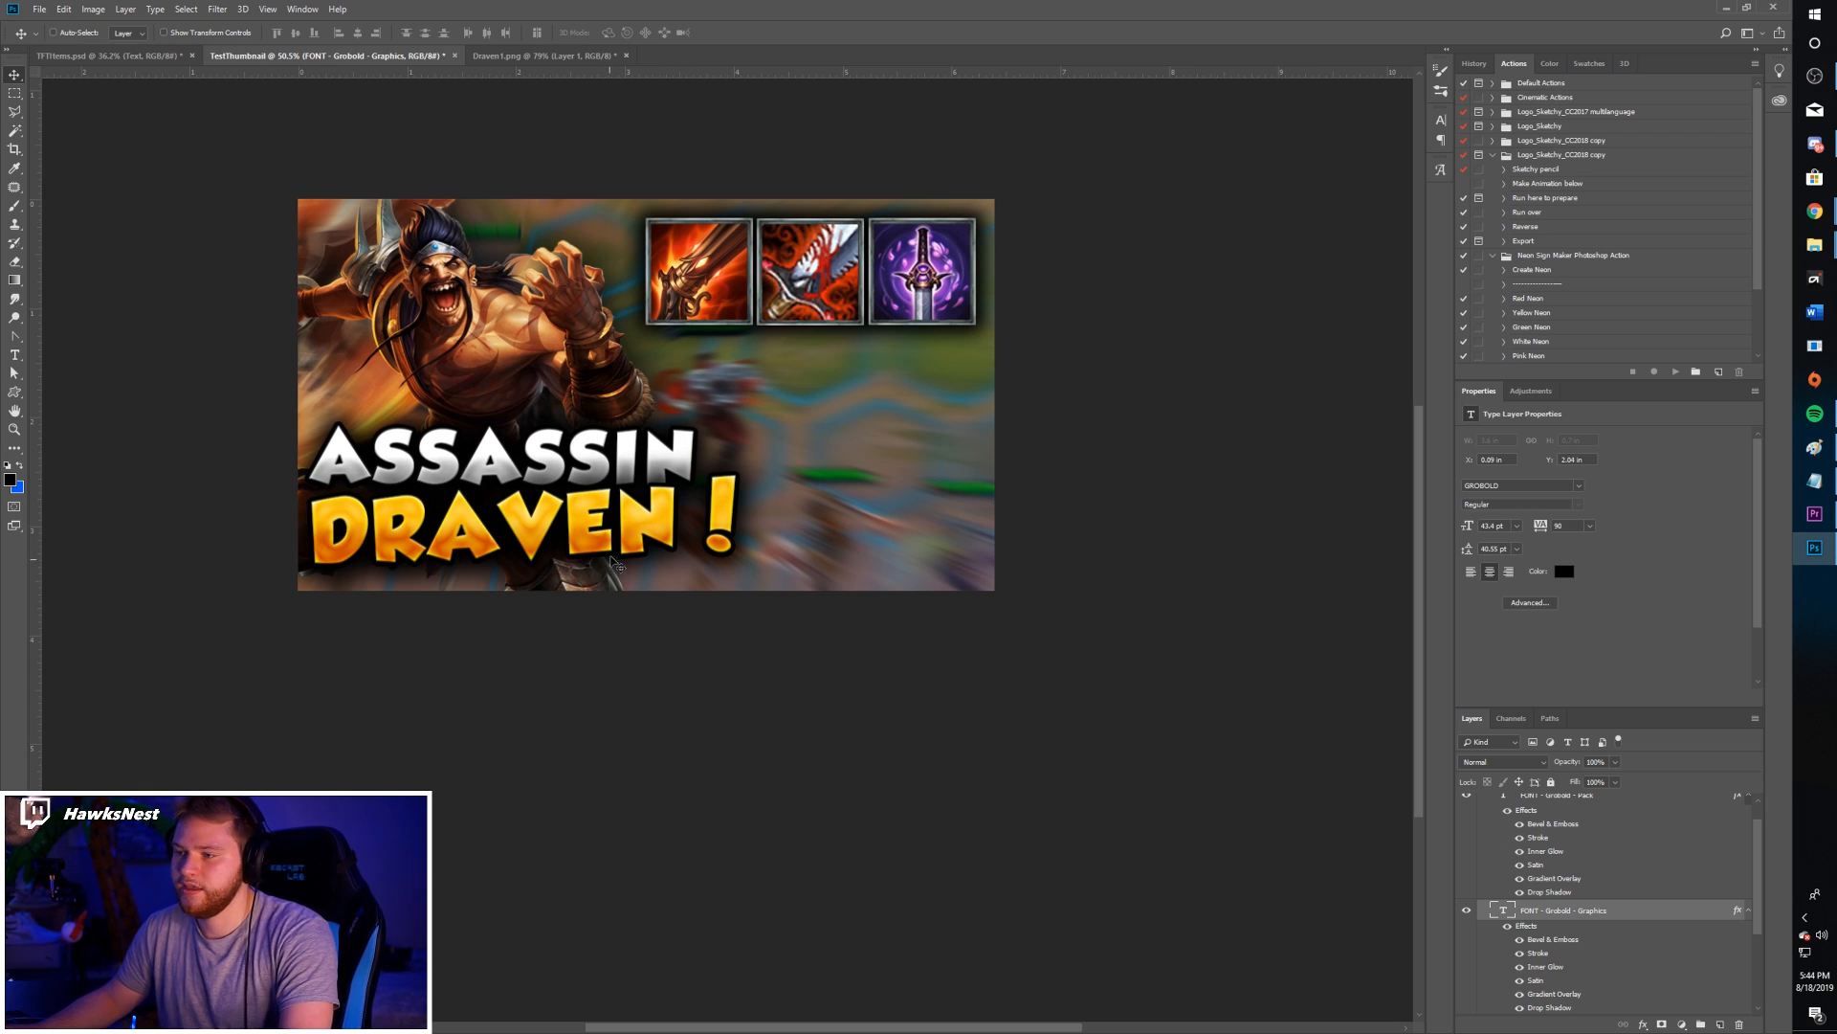
- Select the gold DRAVEN ! text layer and nudge it slightly left and down beneath ASSASSIN
right_click(591, 532)
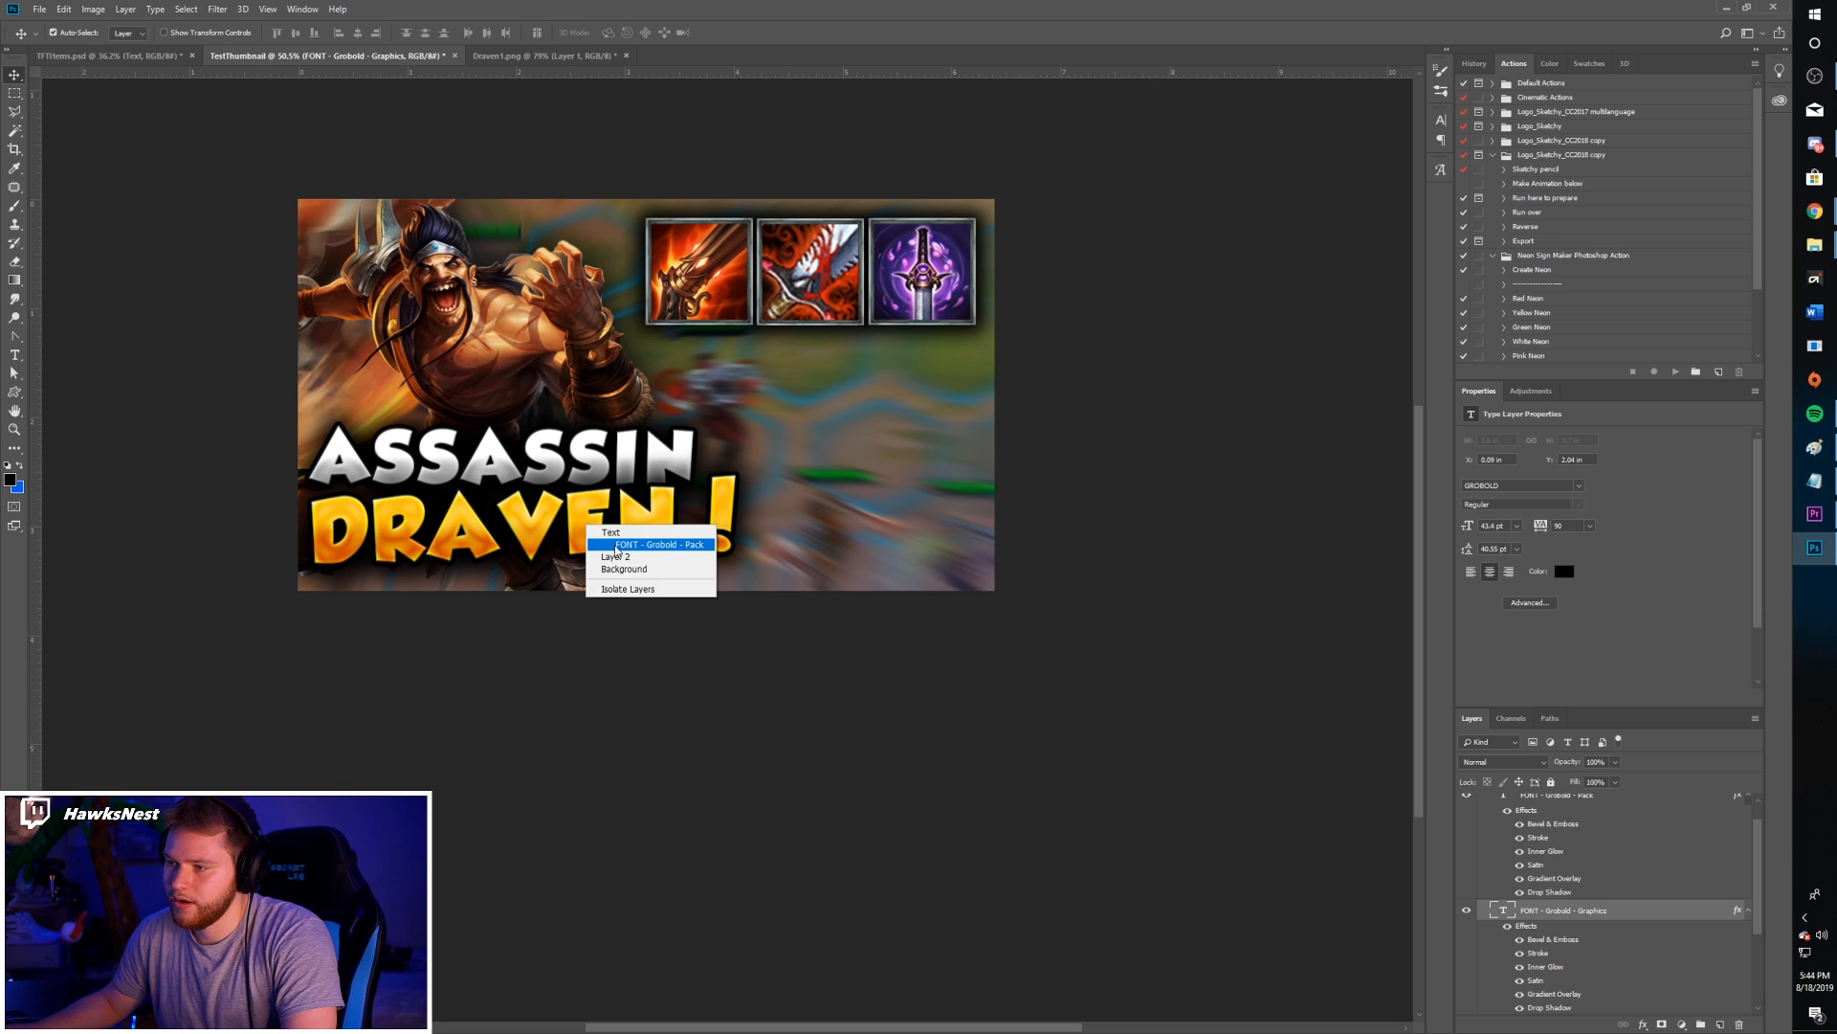
left_click(608, 533)
key("Left")
key("Left")
key("Left")
key("Left")
key("Left")
key("Left")
key("Left")
key("Left")
key("Left")
key("Left")
key("Left")
key("Left")
key("Left")
key("Left")
key("Left")
key("Left")
key("Down")
key("Down")
key("Down")
key("Down")
key("Down")
key("Down")
key("Down")
key("Down")
key("Down")
key("Down")
key("Down")
key("Down")
key("Down")
key("Down")
key("Down")
key("Down")
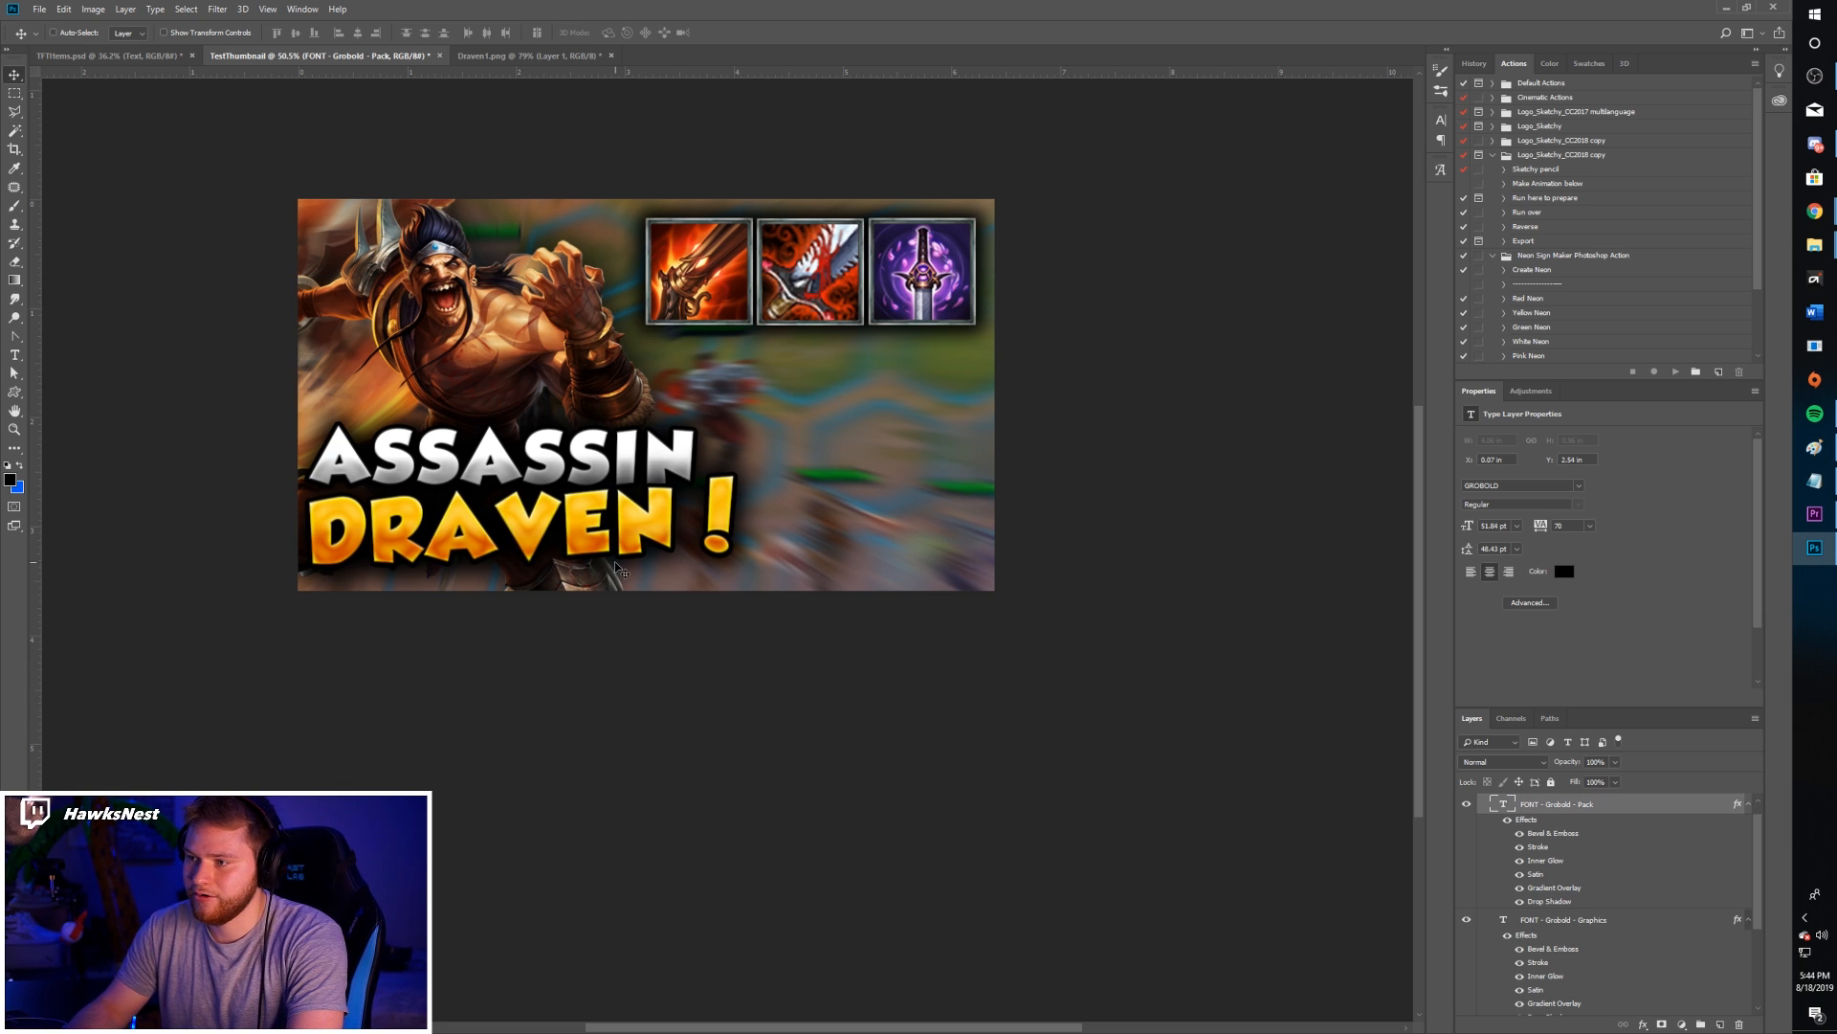
key("Up")
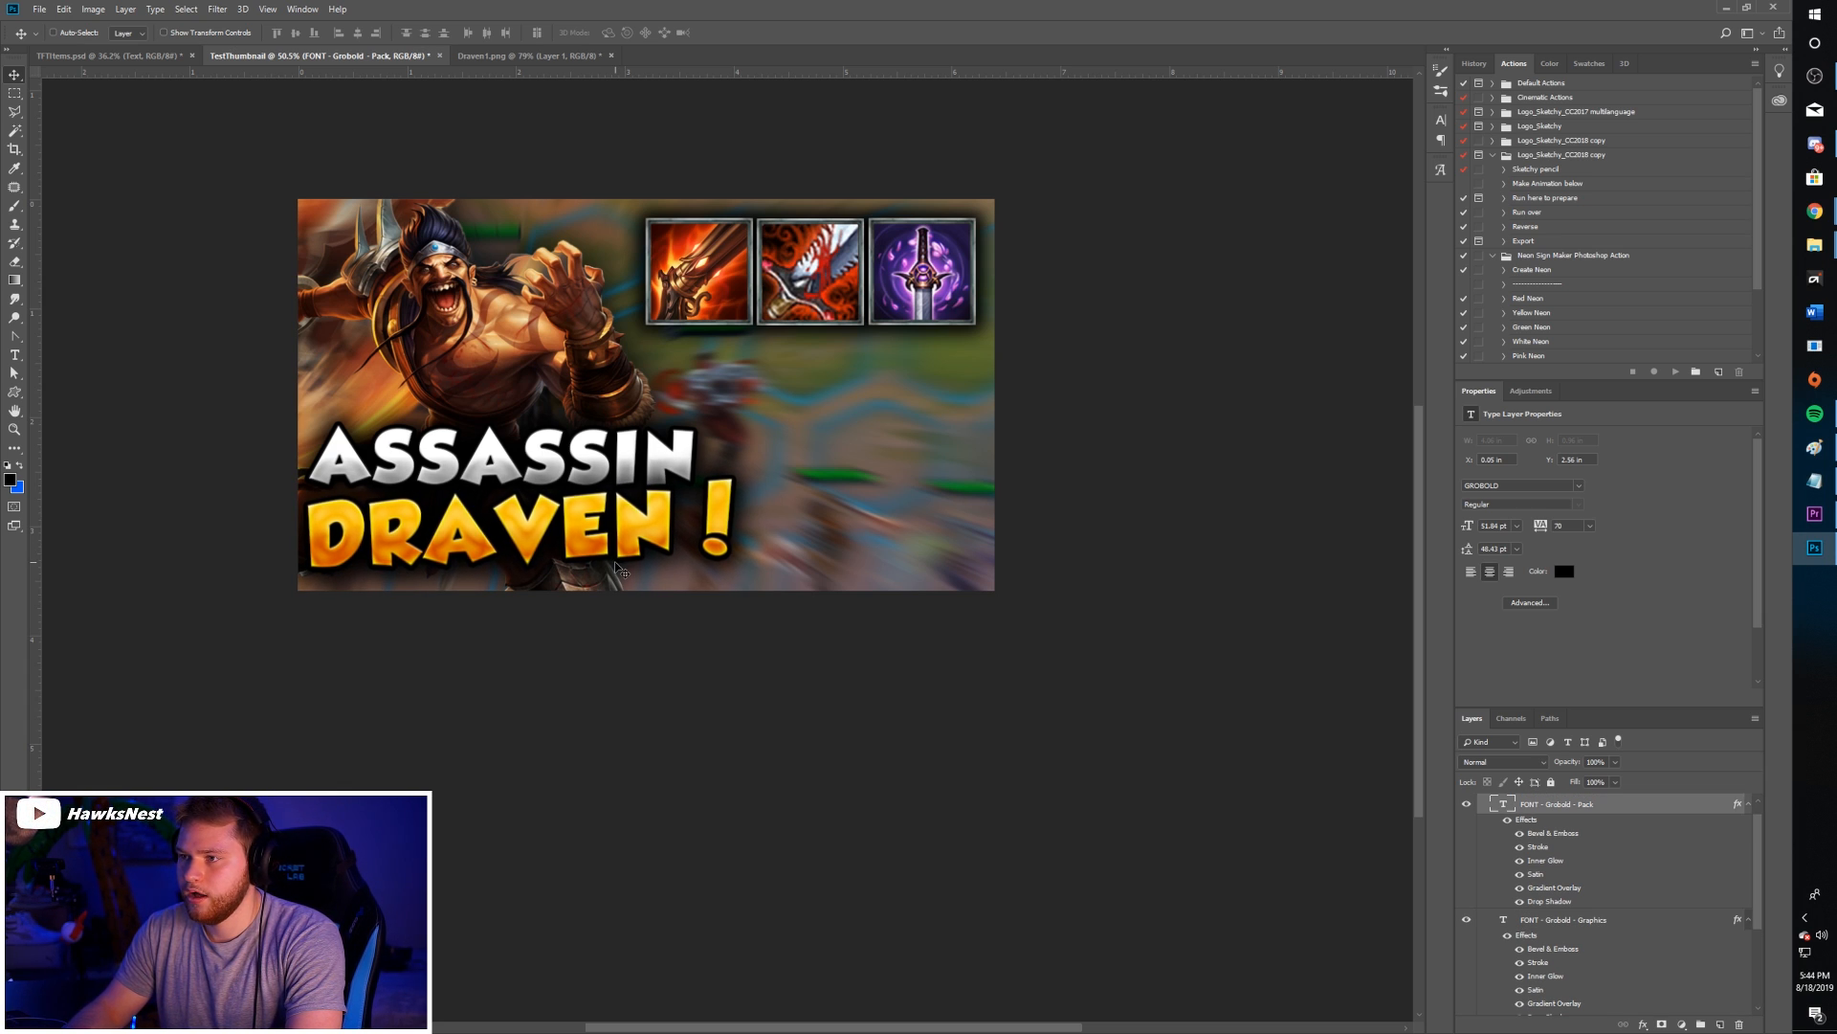
- Copy the Stars group from TFTItems.psd into TestThumbnail and place the three stars below the item icons
key("z")
left_click(683, 408, "alt")
left_click_drag(684, 408, 764, 313)
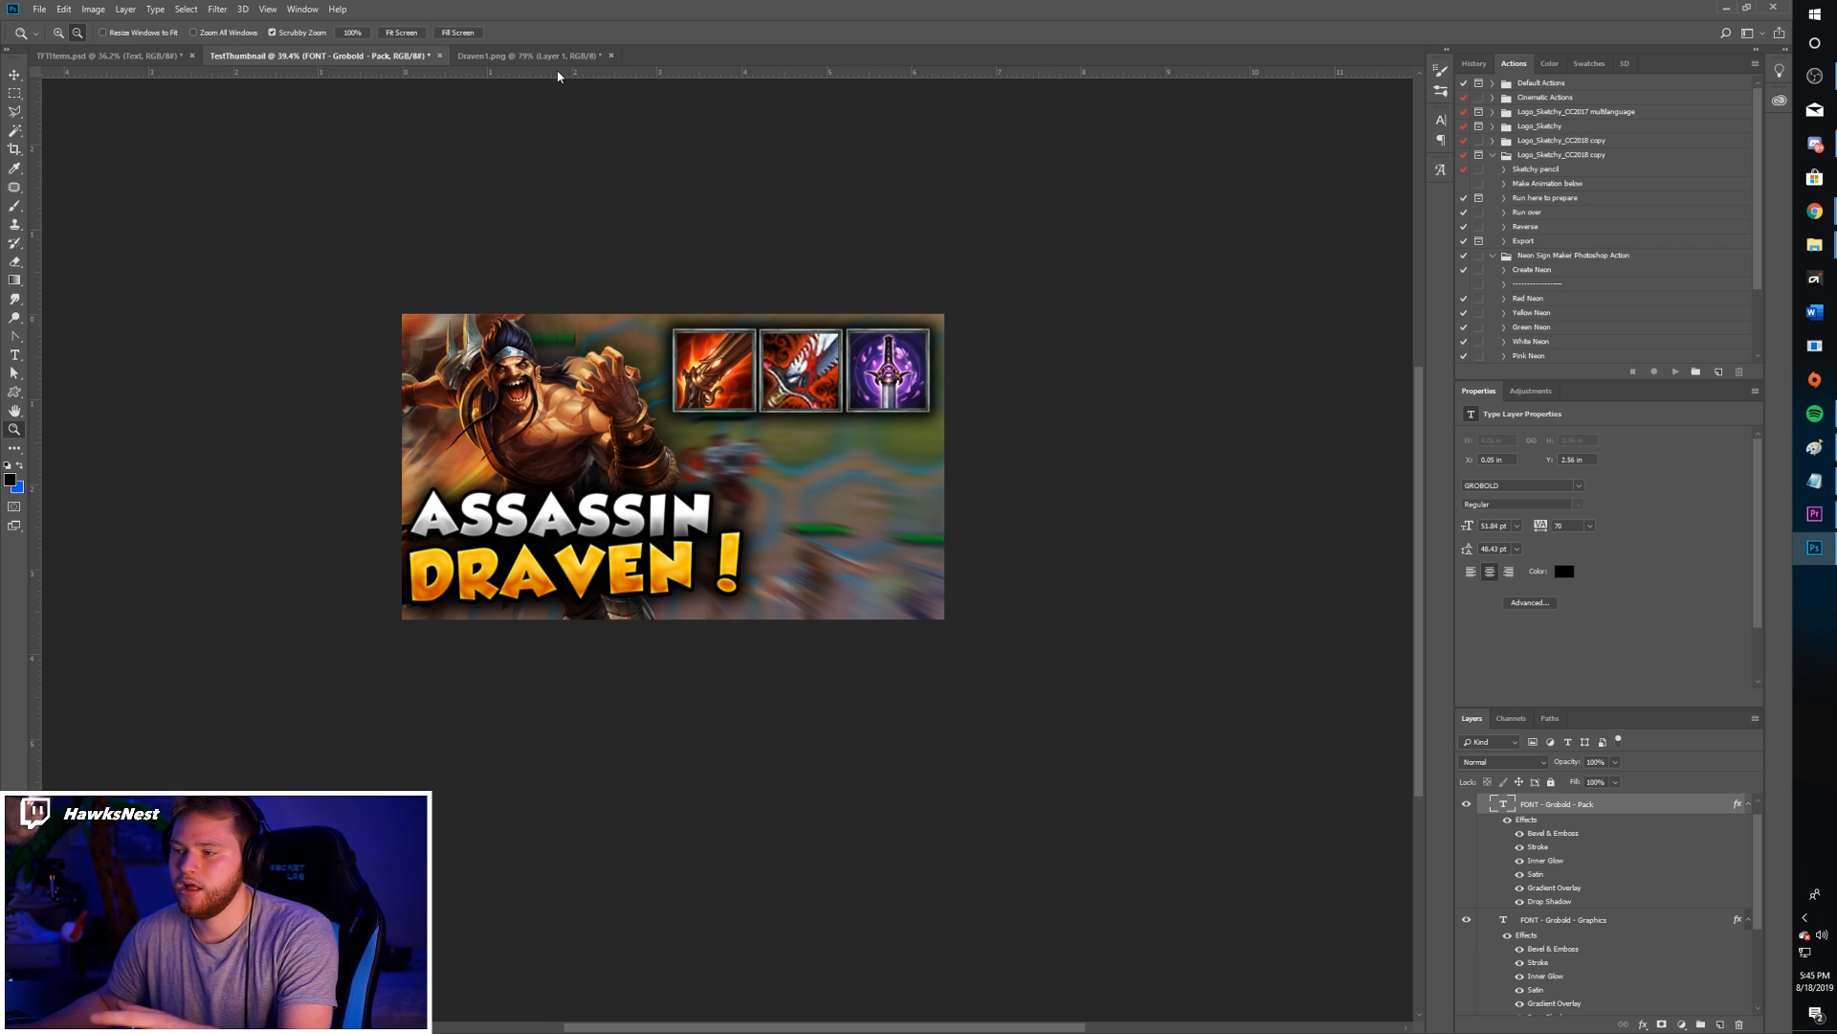
left_click(478, 57)
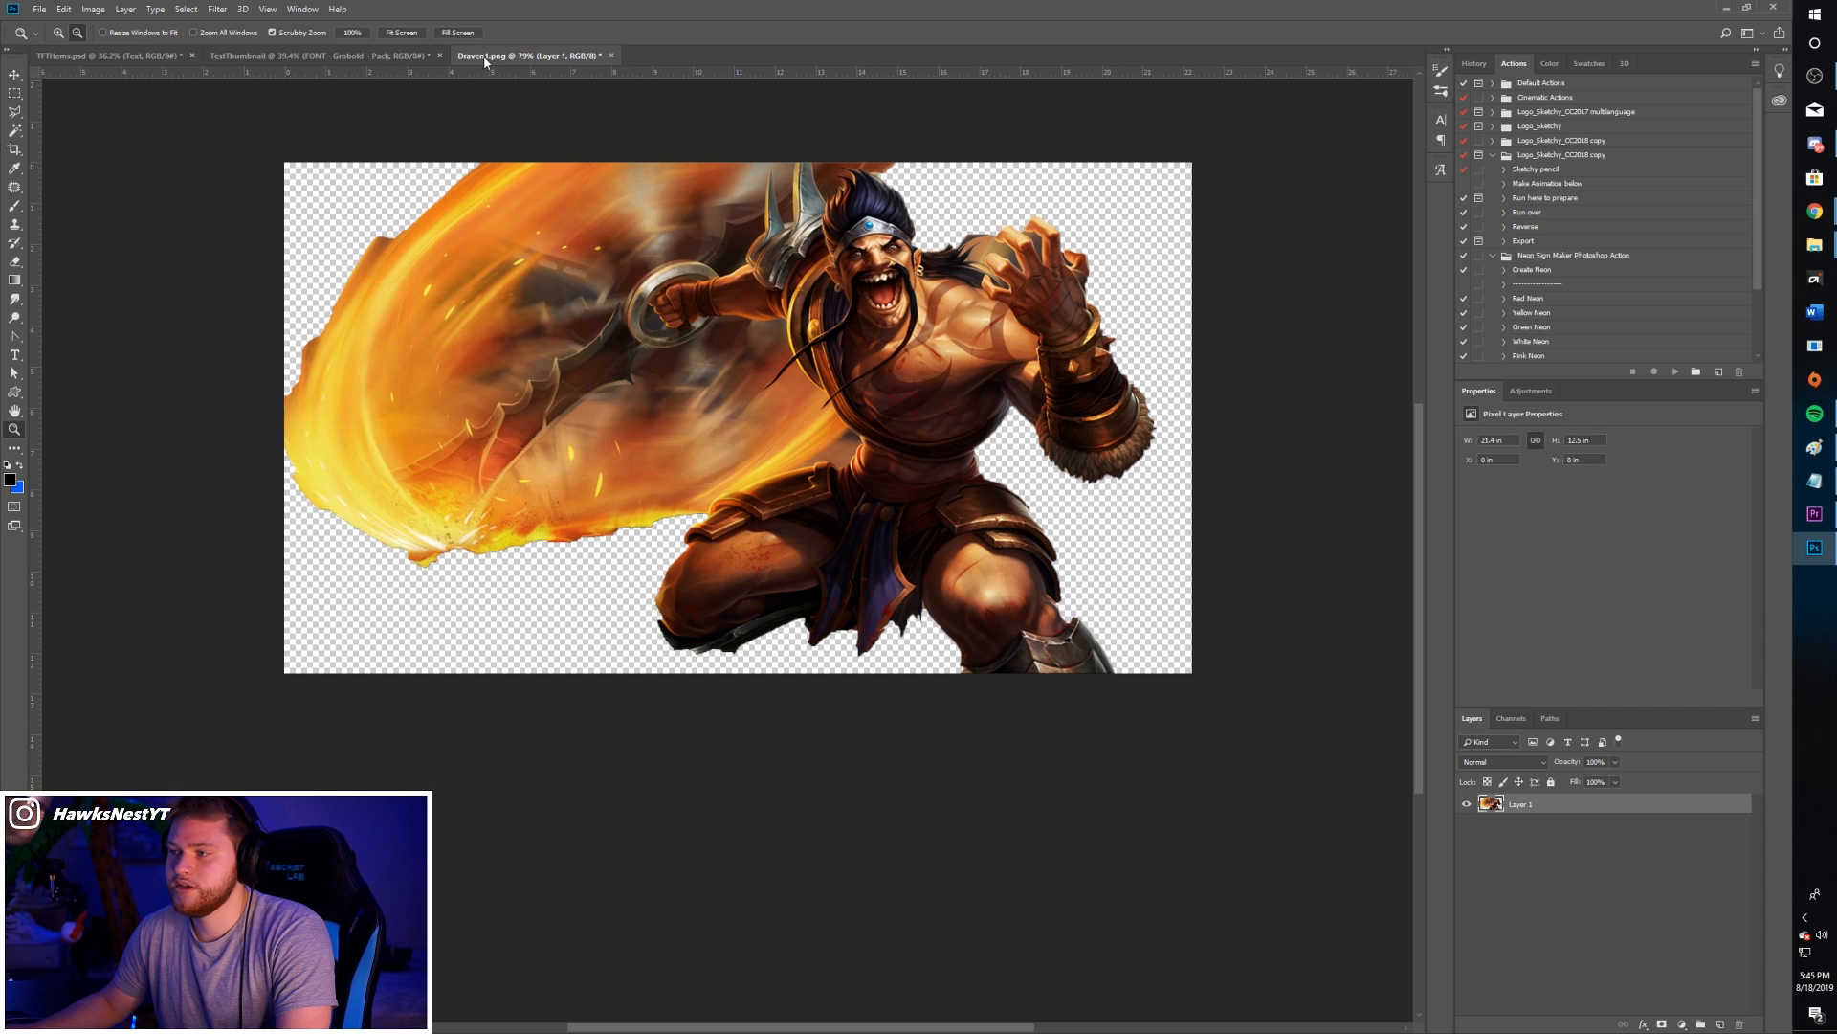
left_click(139, 55)
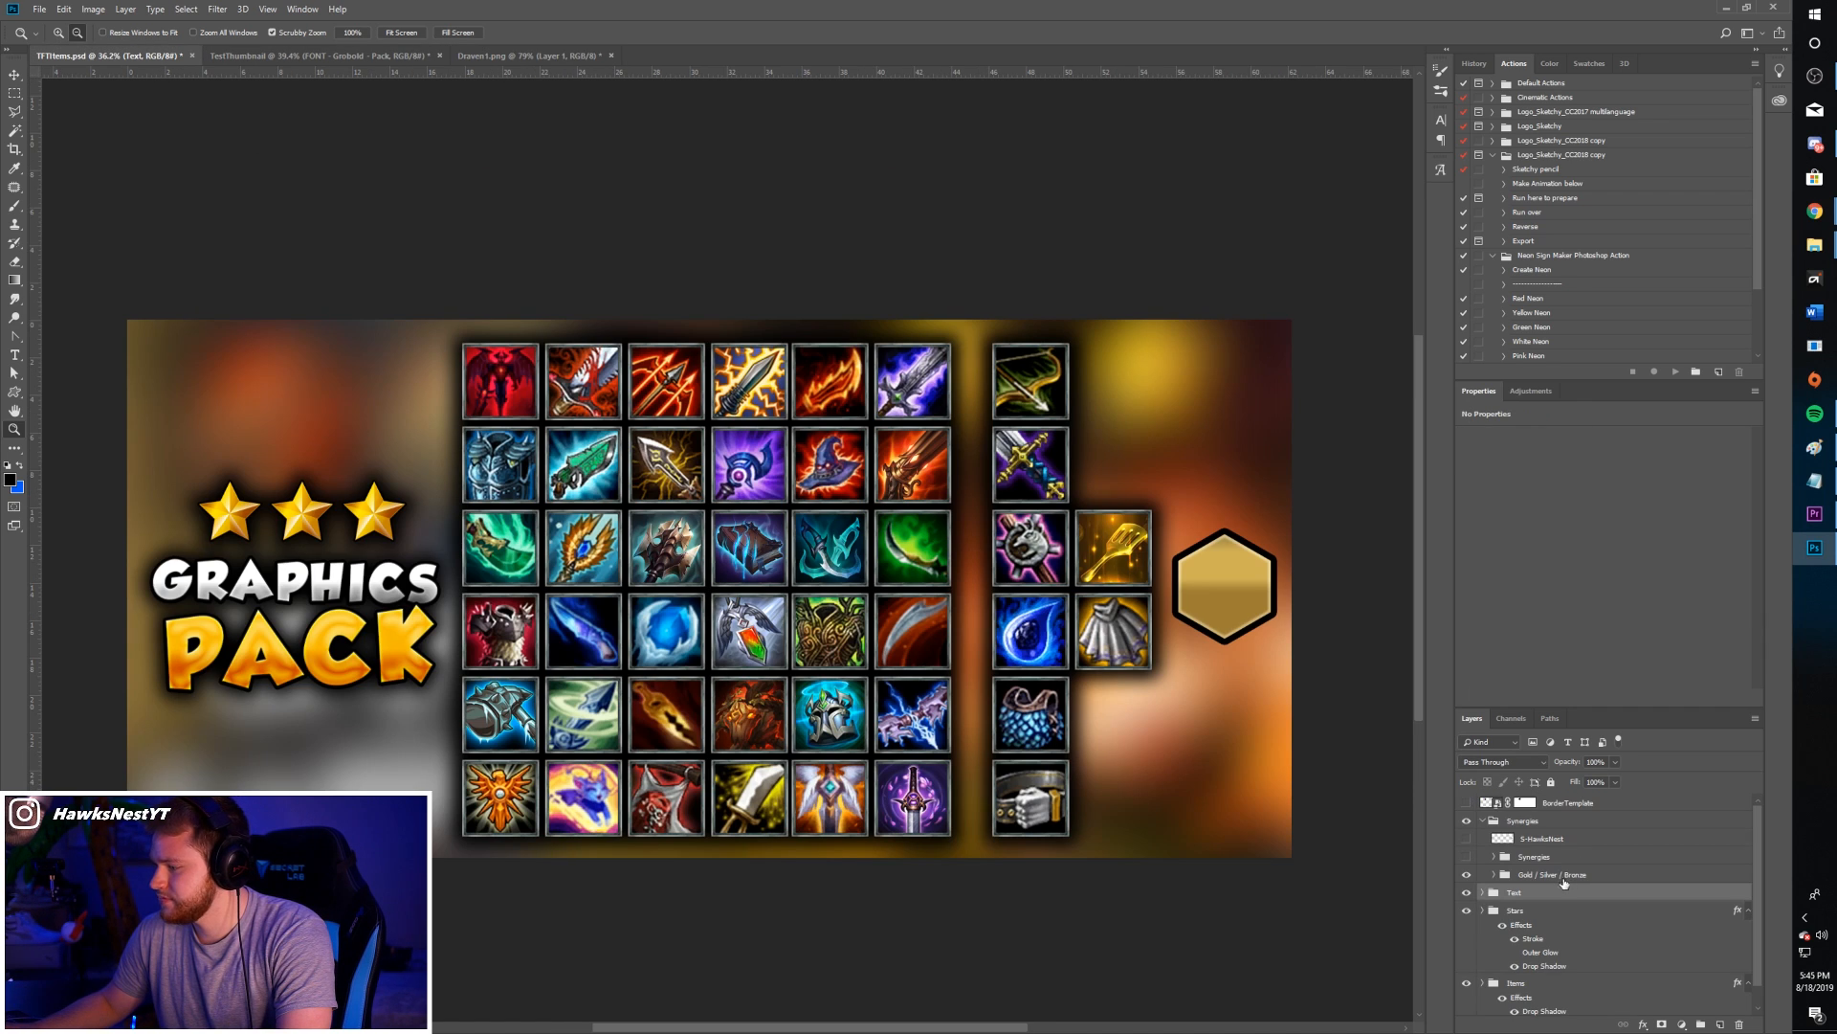
left_click_drag(1539, 914, 894, 462)
key("v")
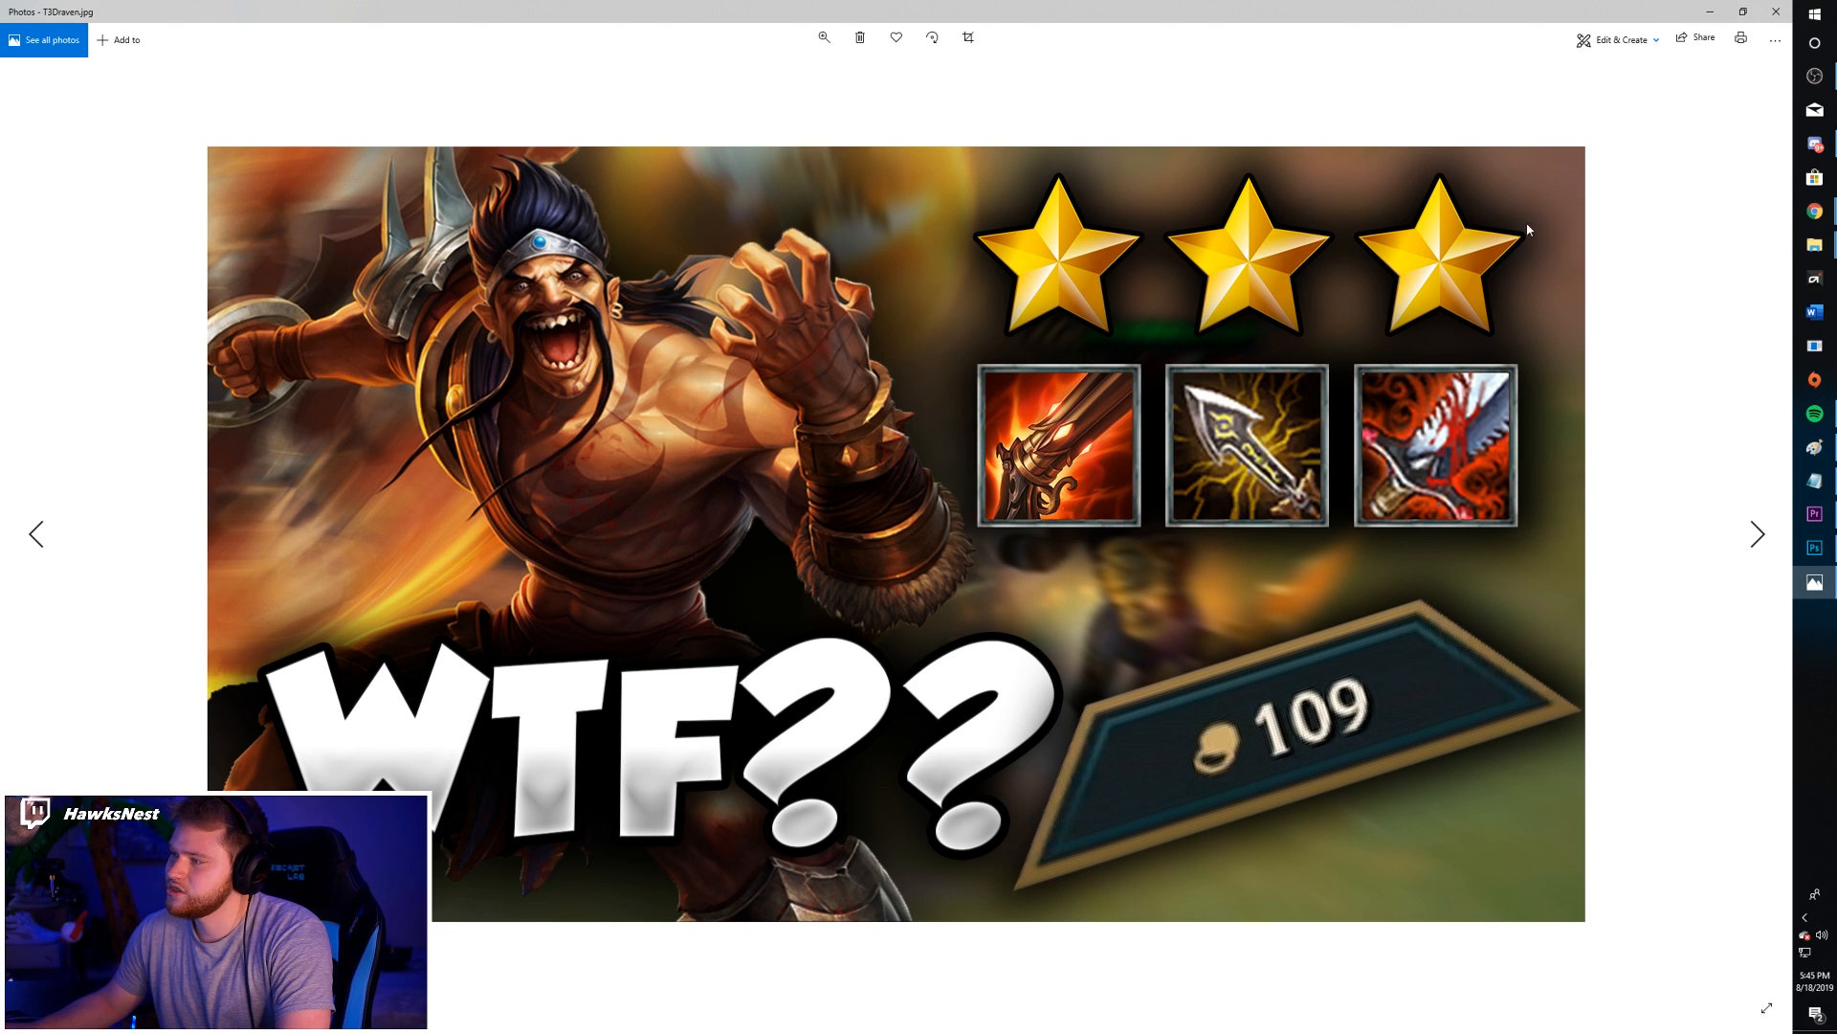
- Close the T3Draven.jpg reference image and check the DRAVEN ! text layer by hiding and reshowing it
left_click(1778, 9)
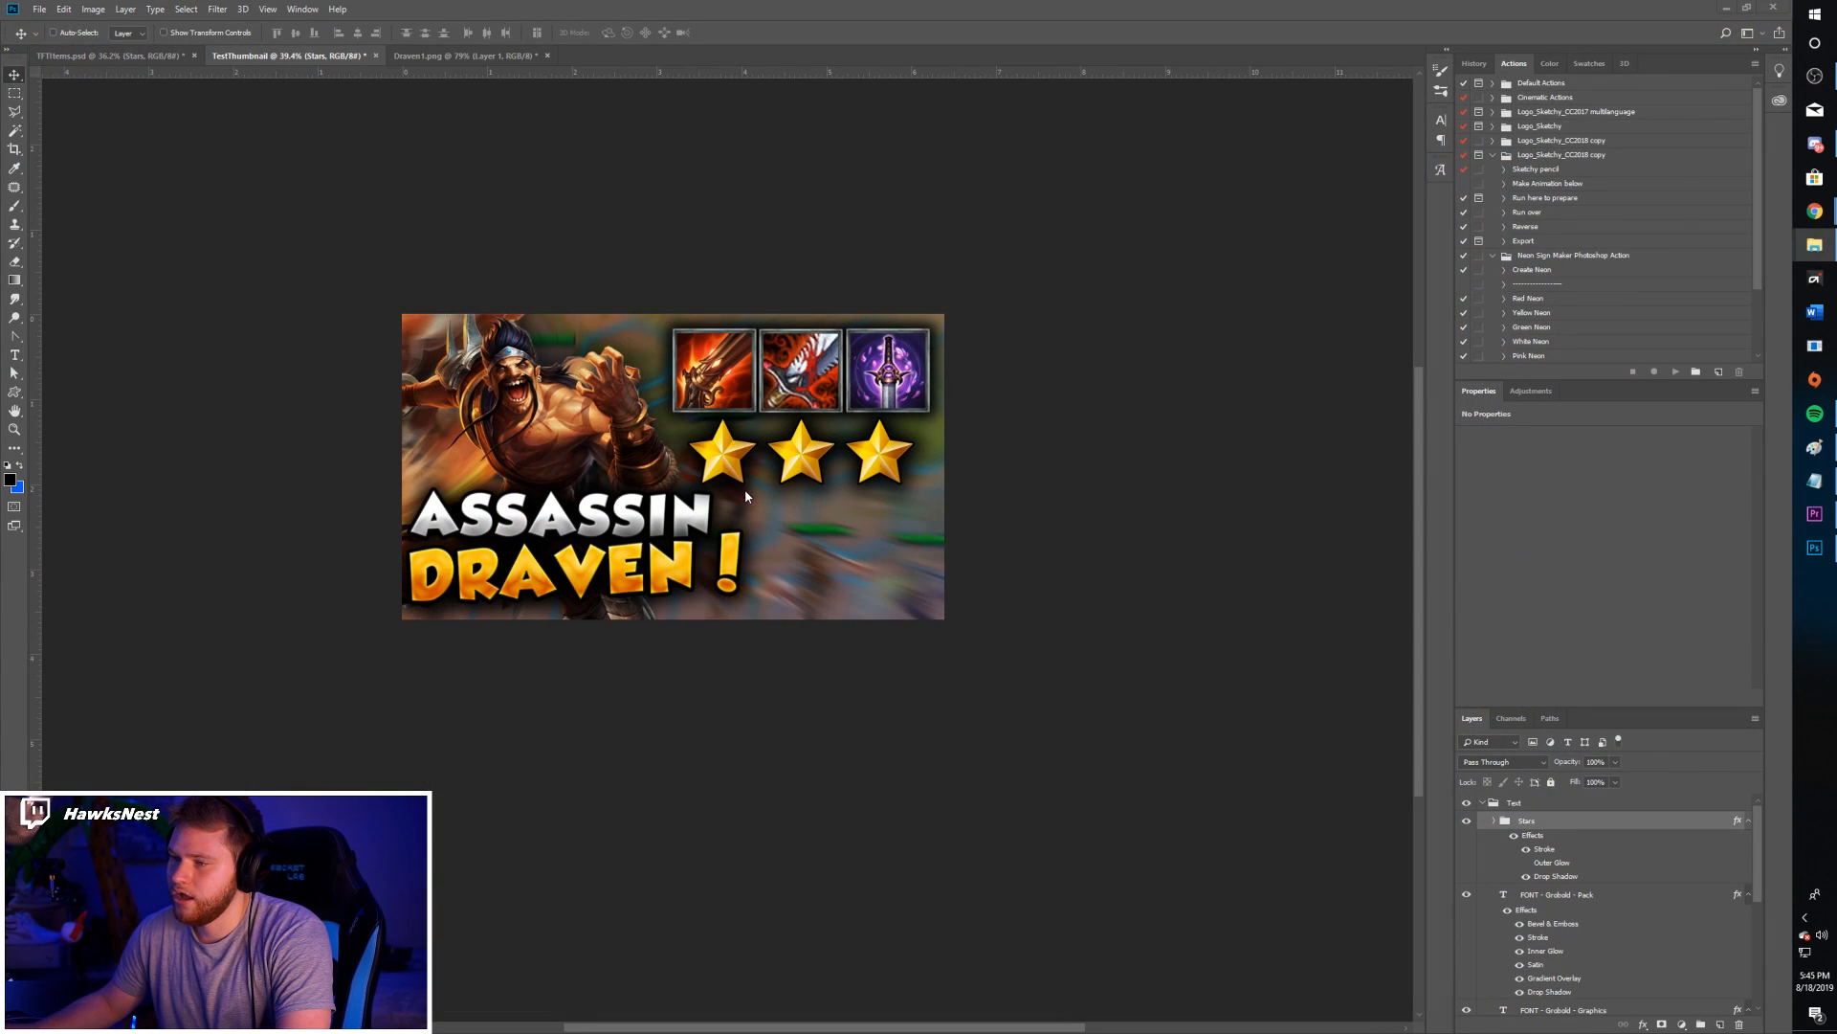
scroll(1577, 833, "down", 1)
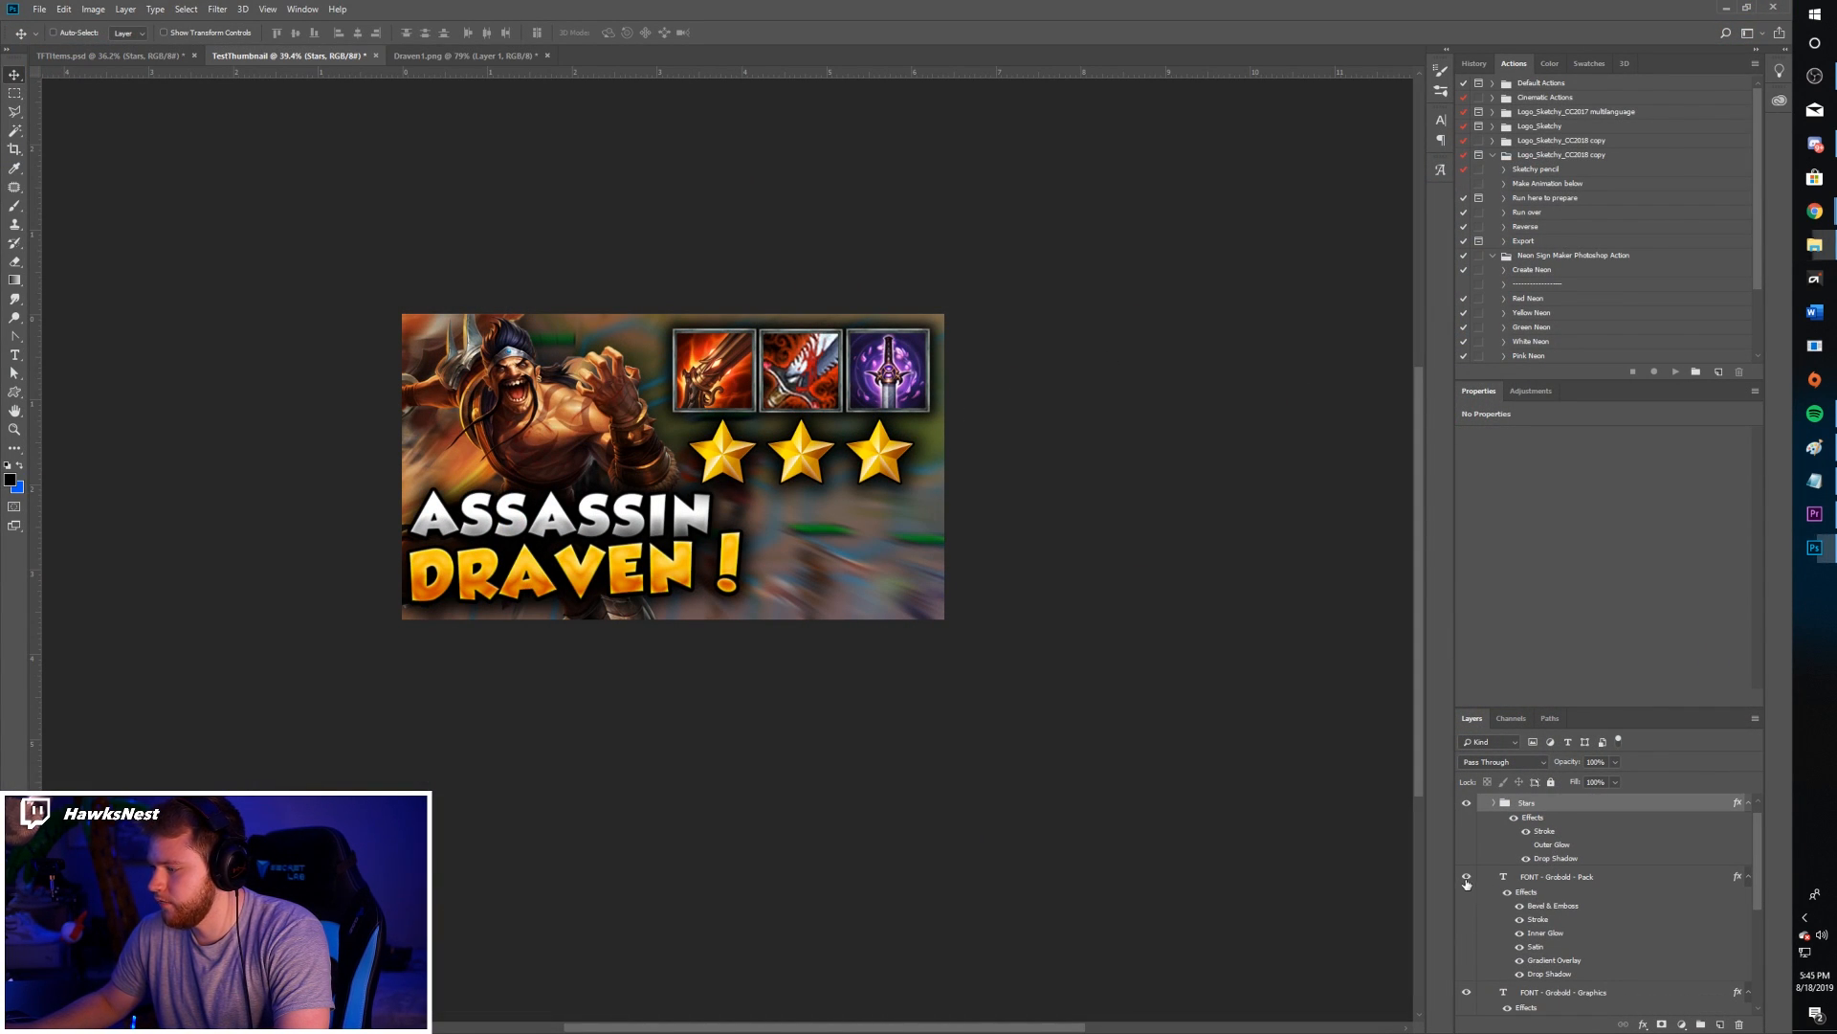
left_click(1466, 878)
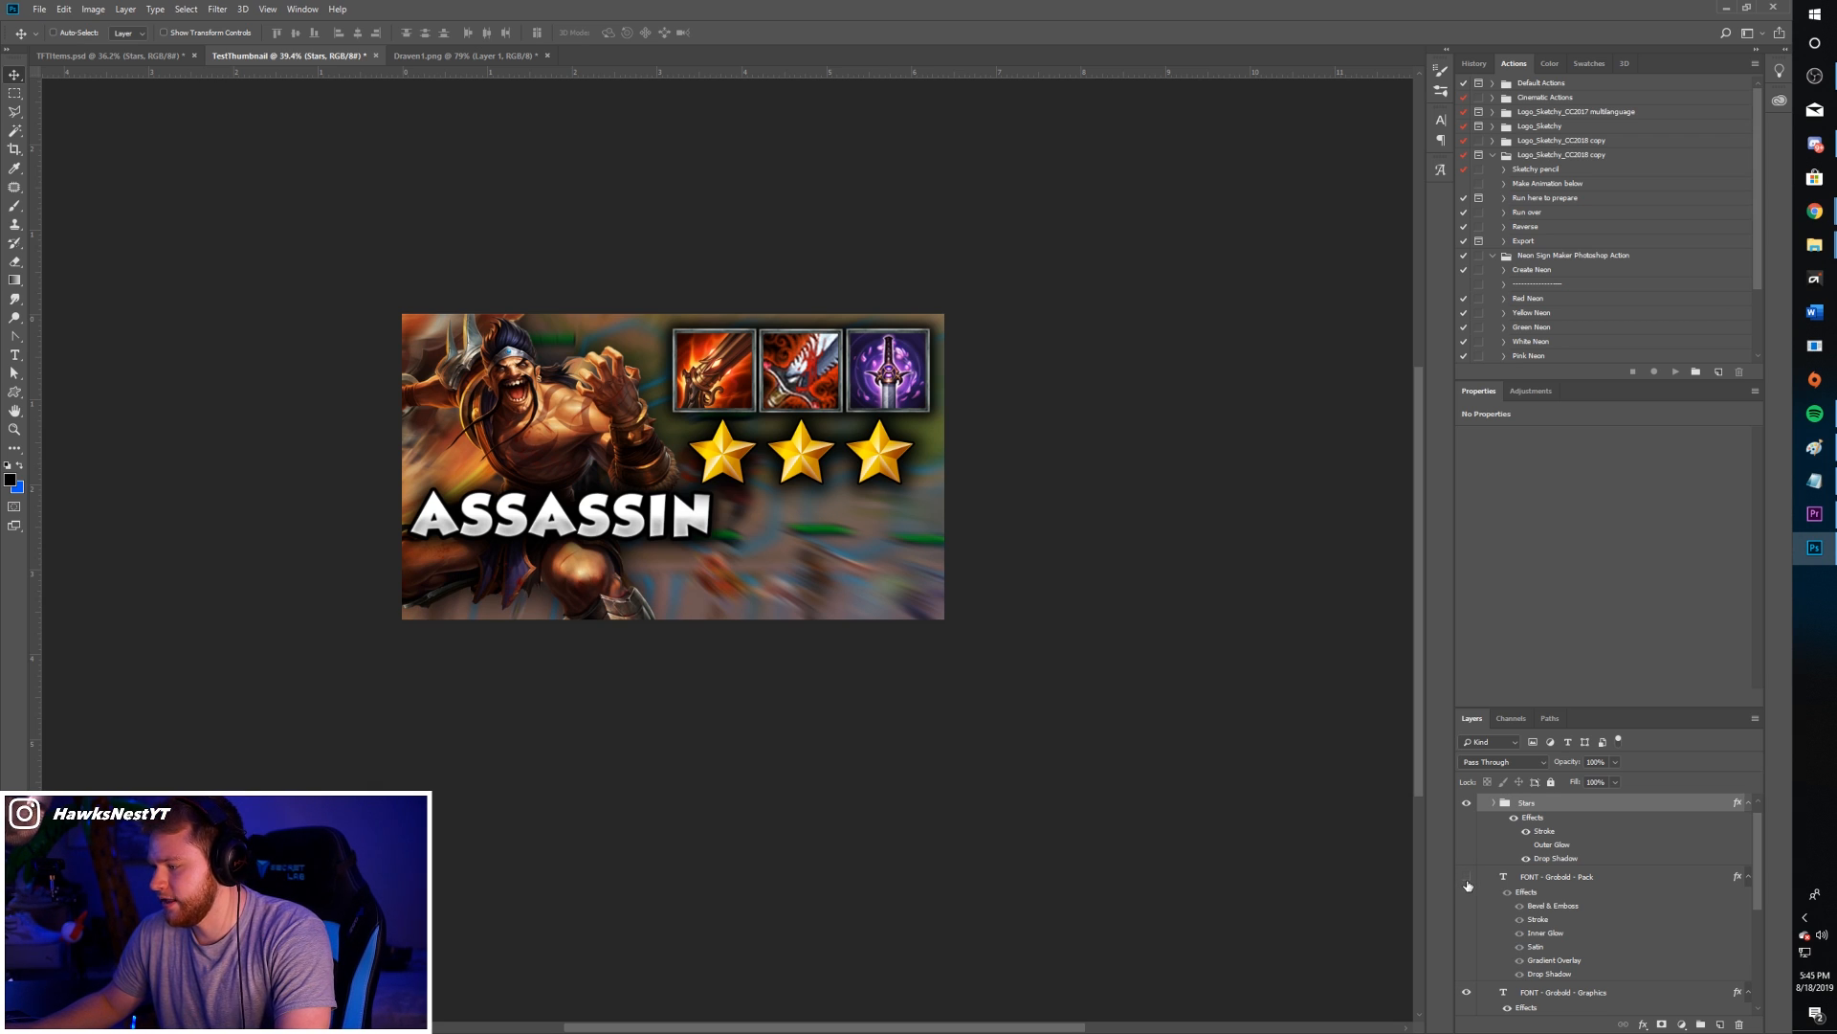
left_click(1466, 878)
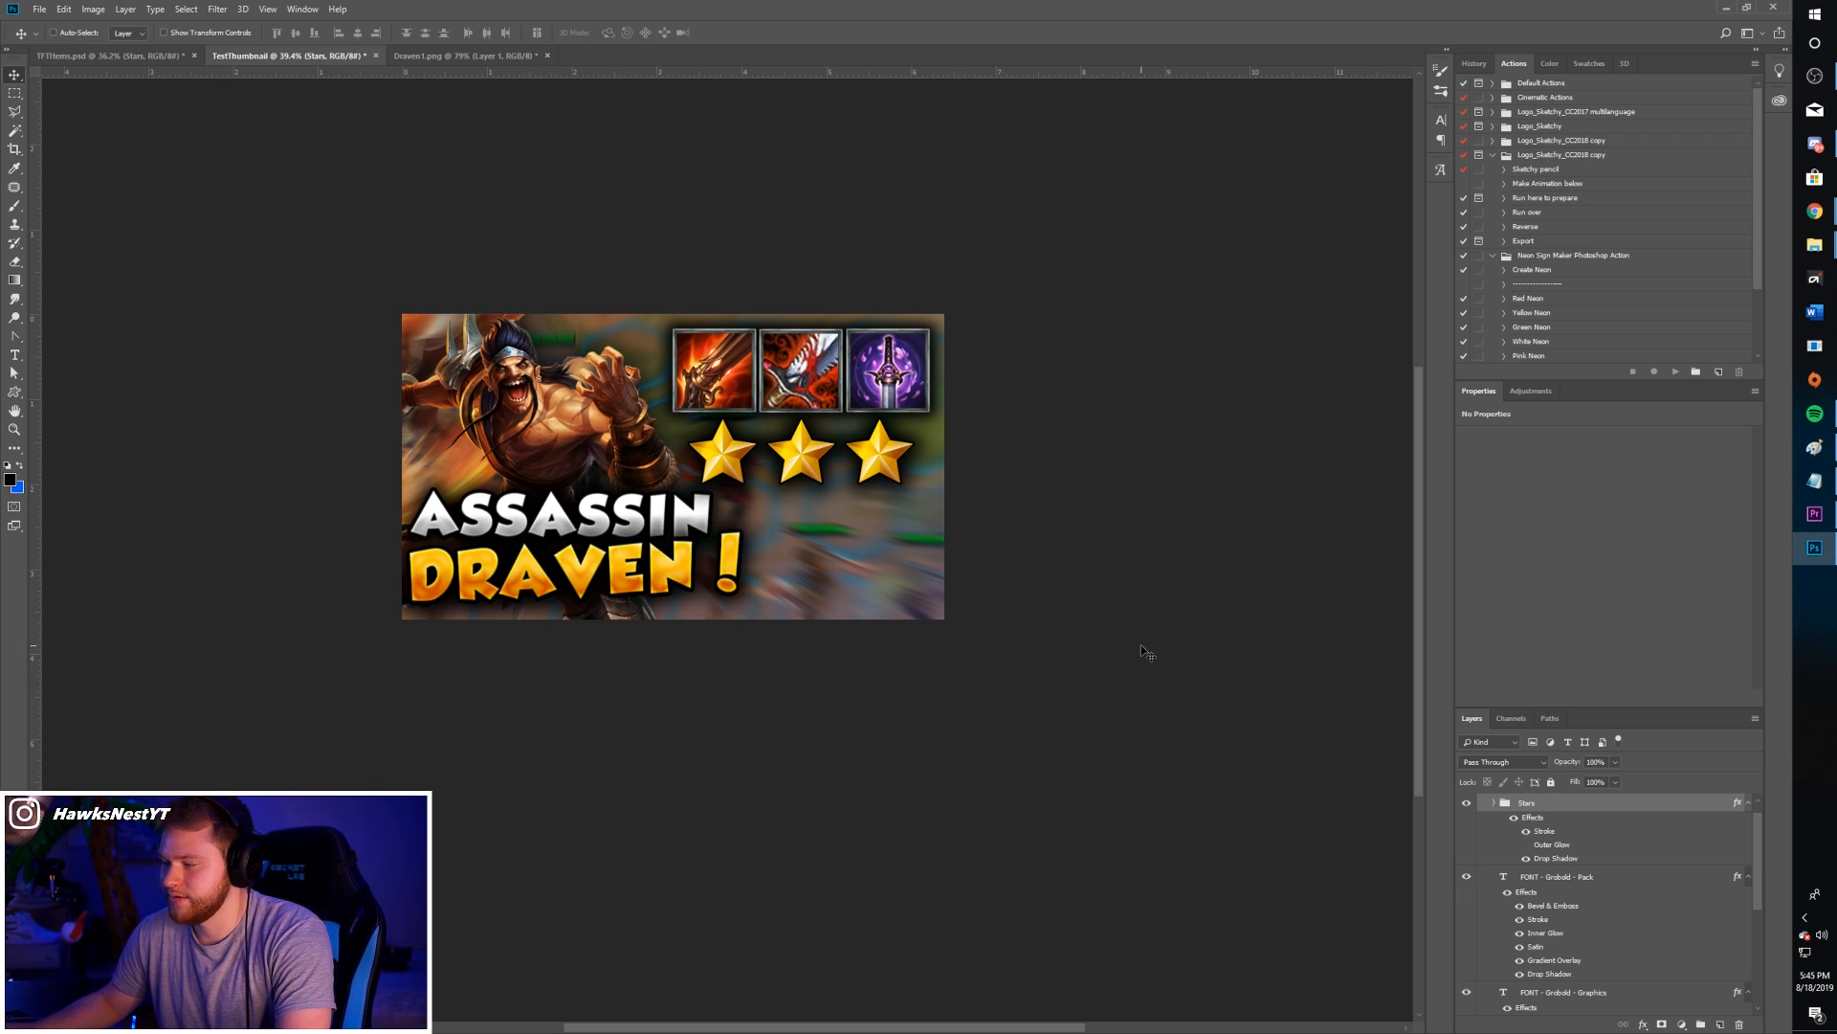
scroll(1569, 852, "up", 1)
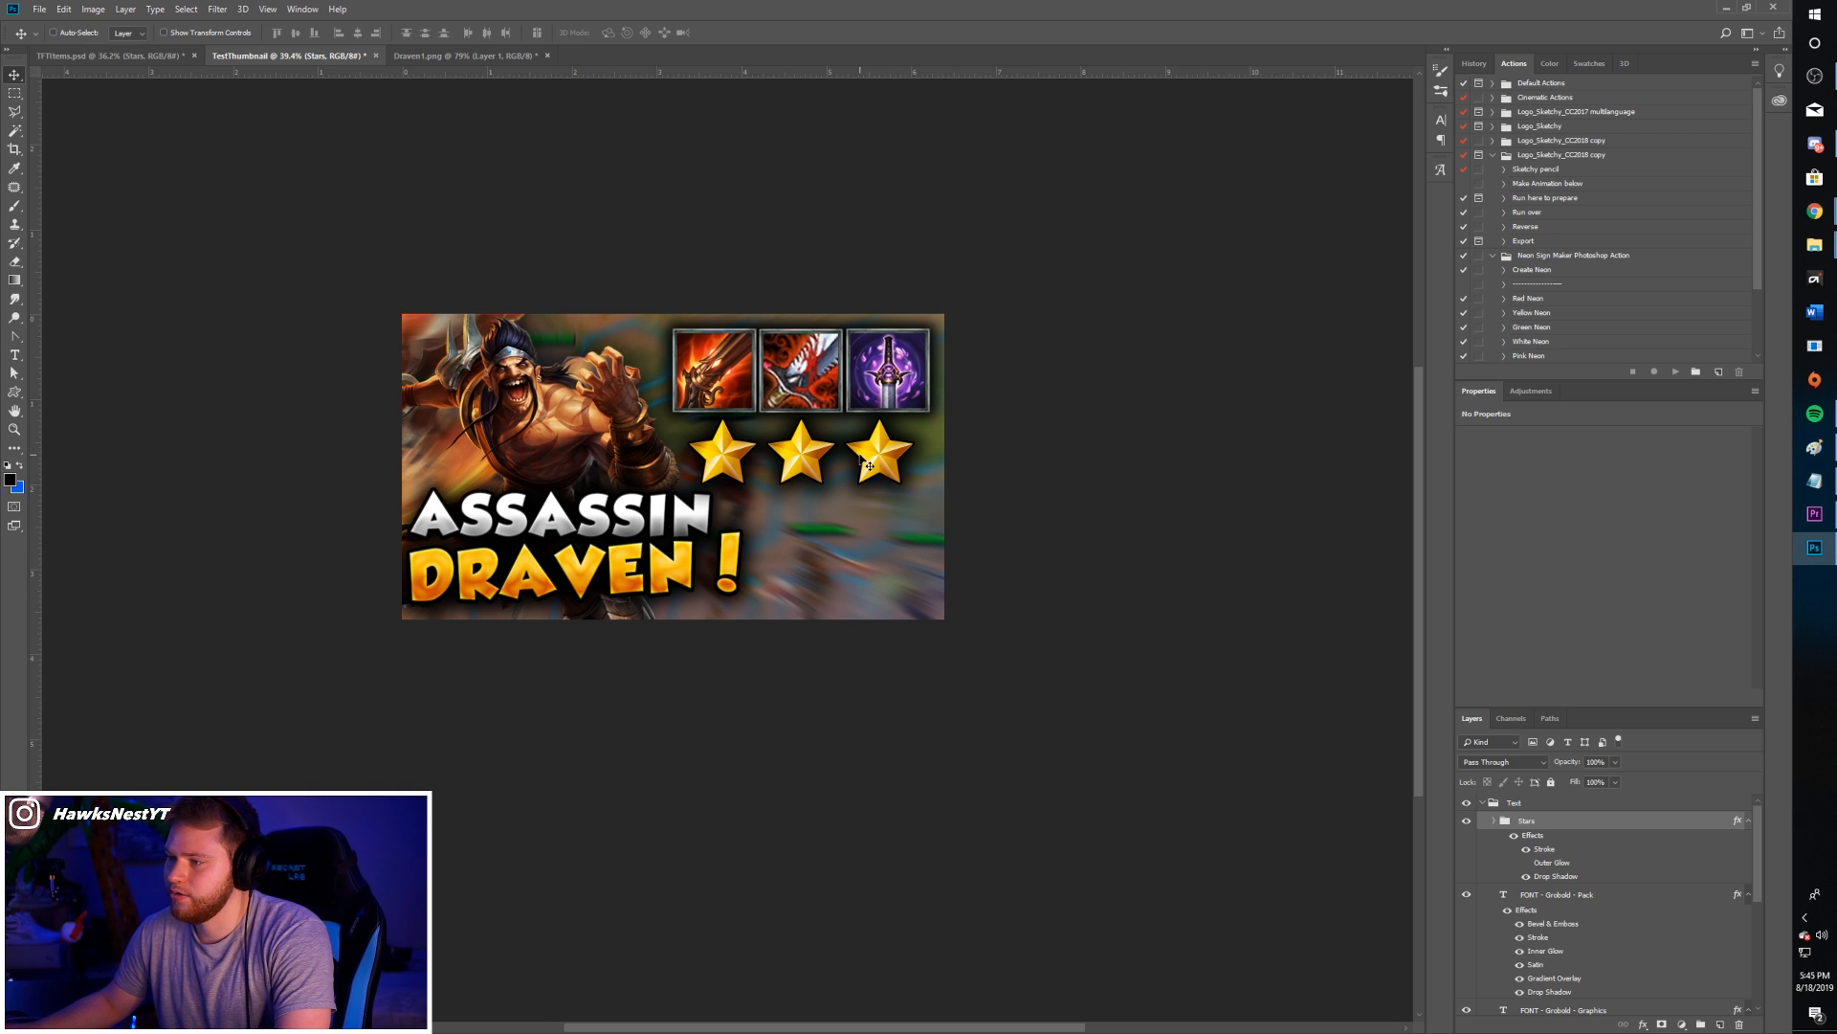
- Take the Stars group out of the Text group, place it above Text, and position the stars near the canvas's top edge over the item icons
left_click_drag(876, 382, 917, 355)
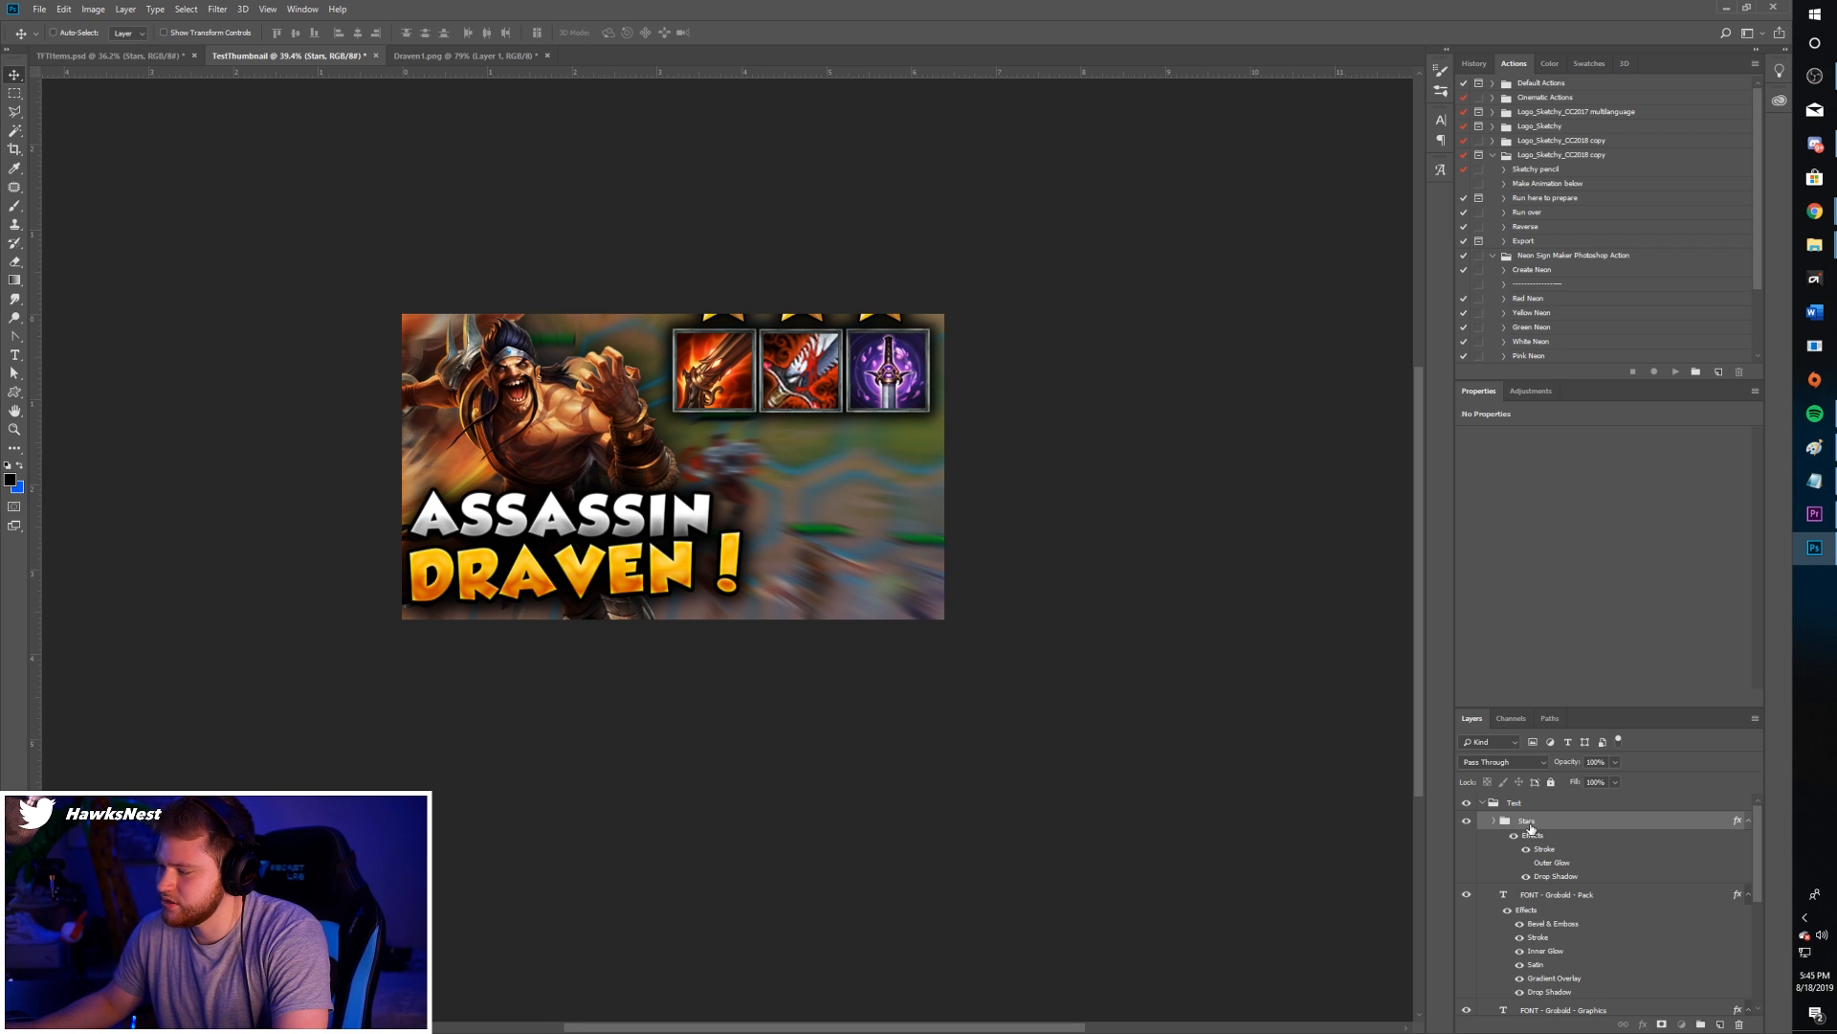
left_click_drag(1532, 829, 1520, 801)
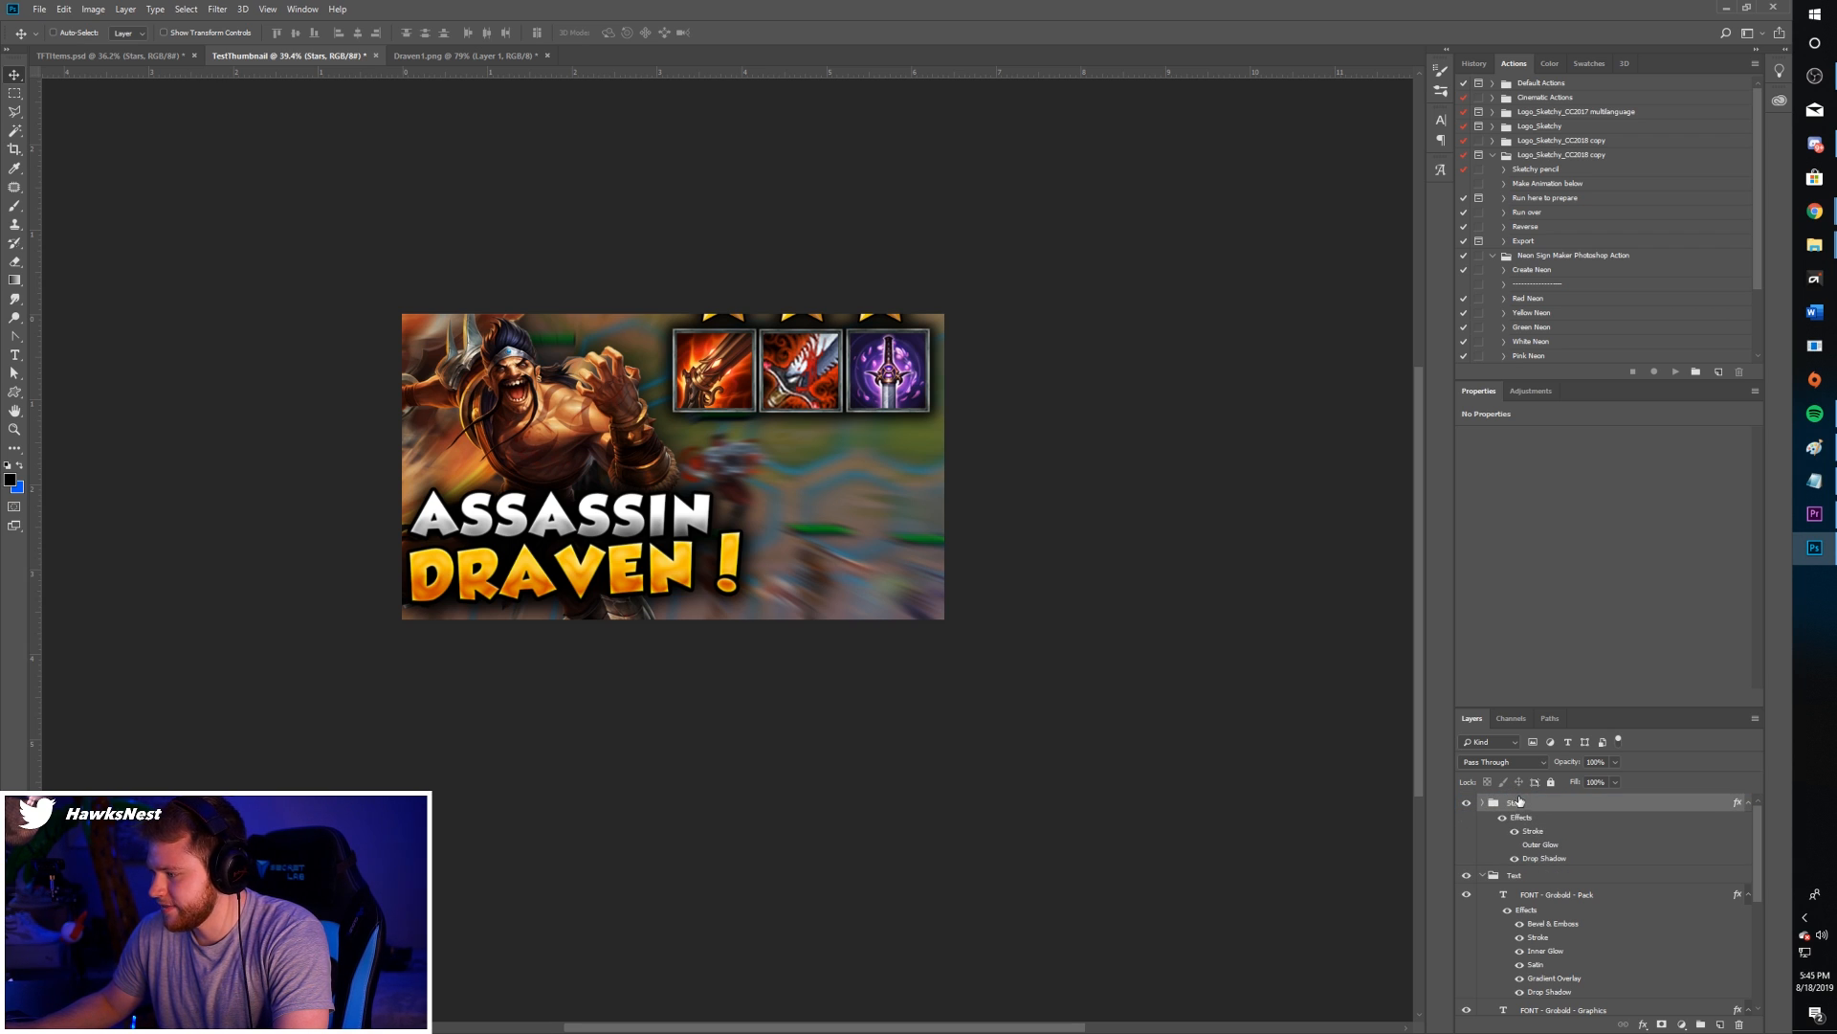
left_click(1482, 876)
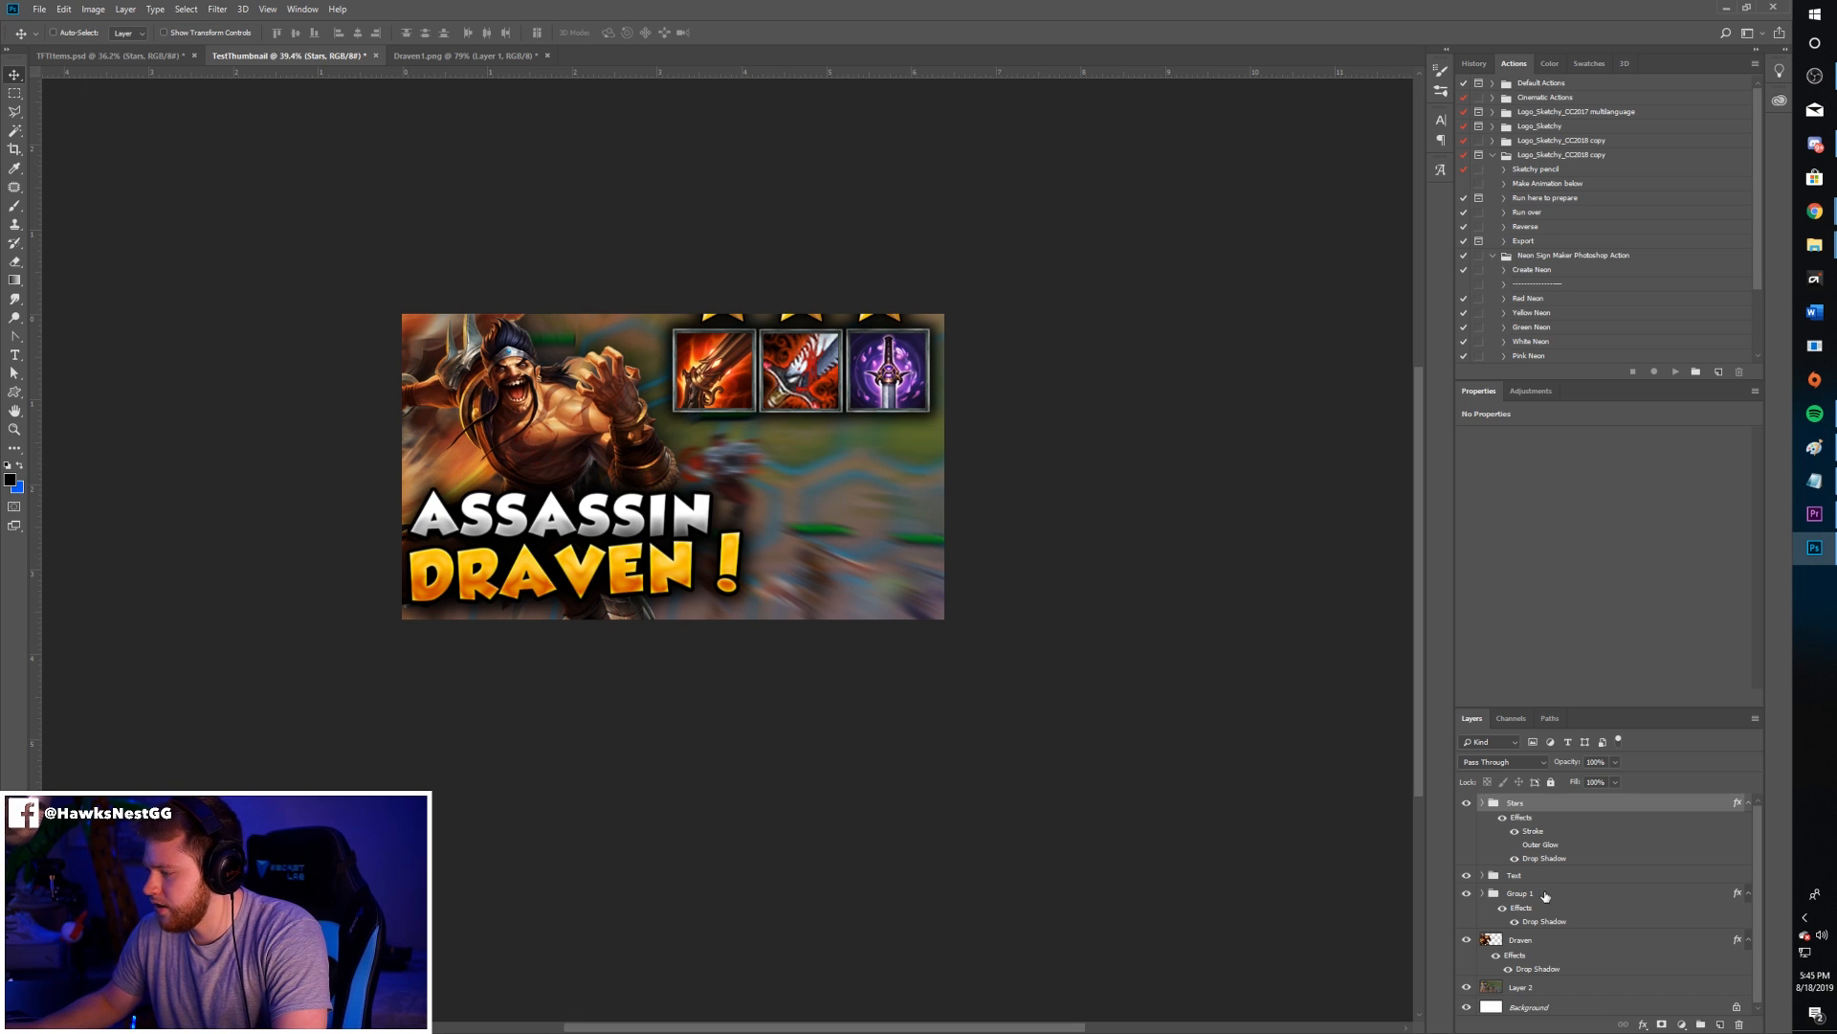
left_click_drag(862, 325, 865, 392)
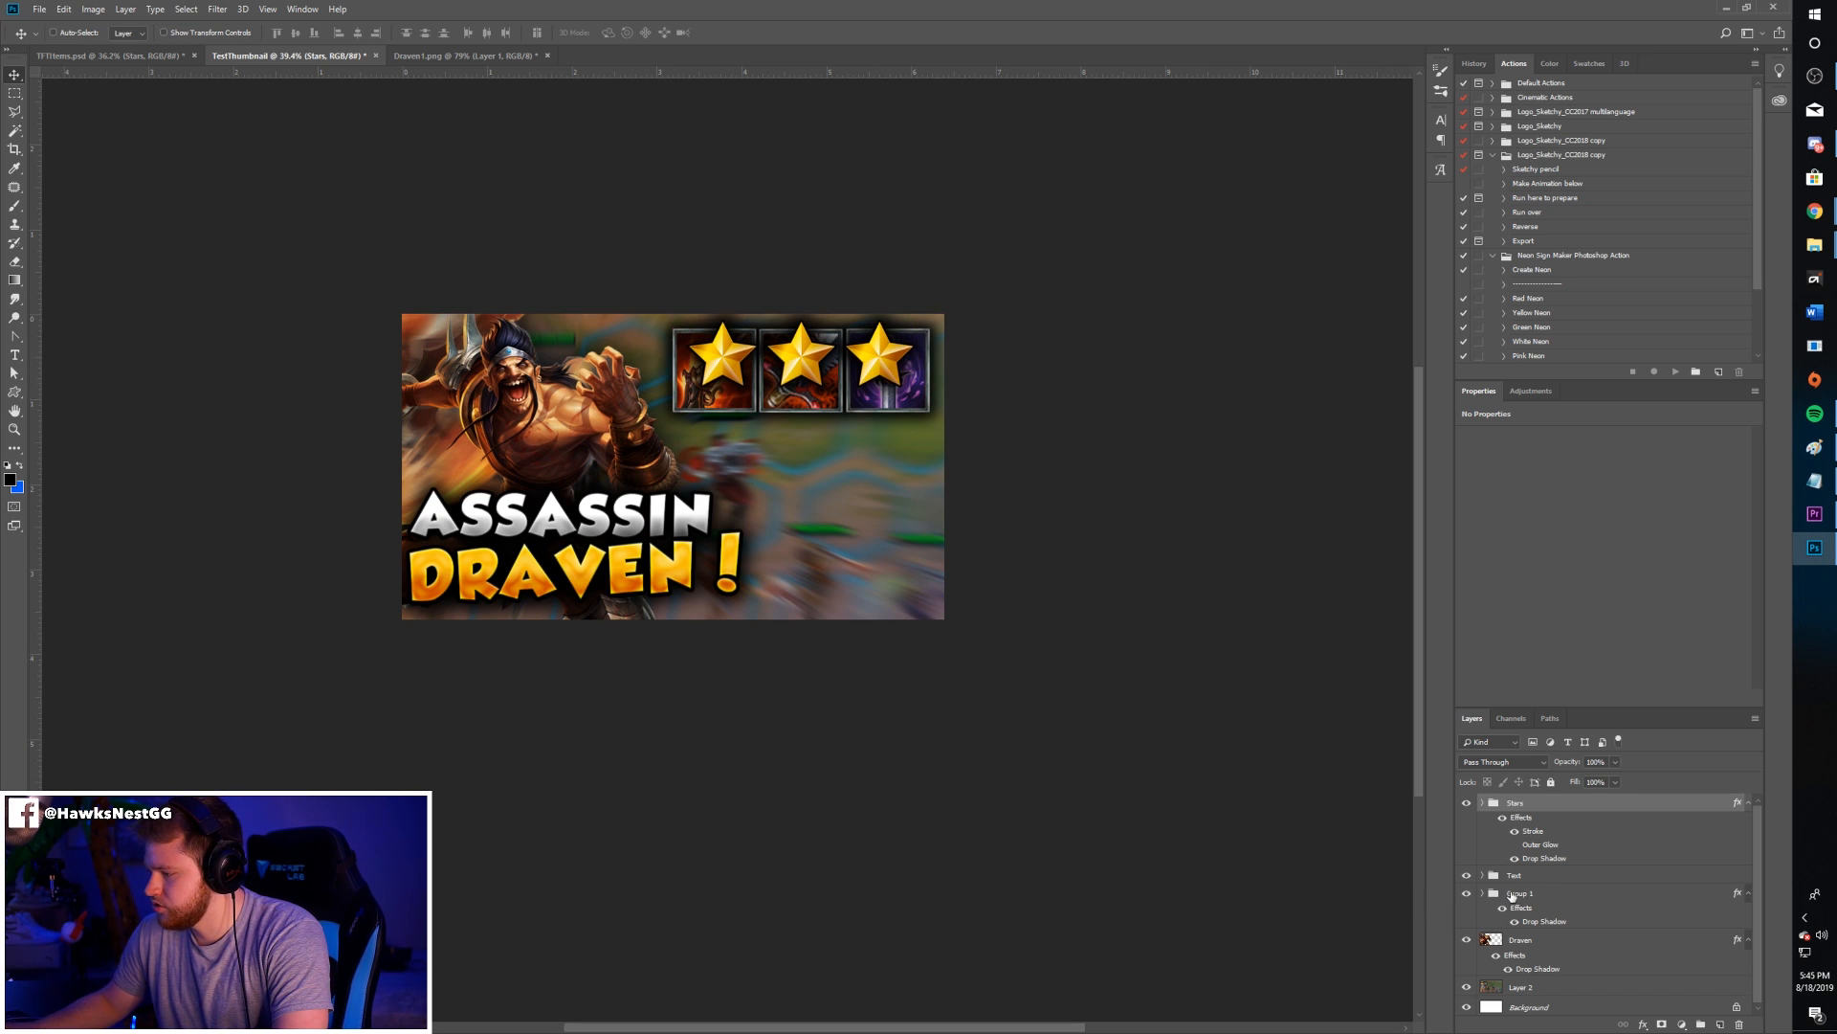
- Rename Group 1 as "Items" and move its icons straight down to sit below the three stars
left_click(1511, 896)
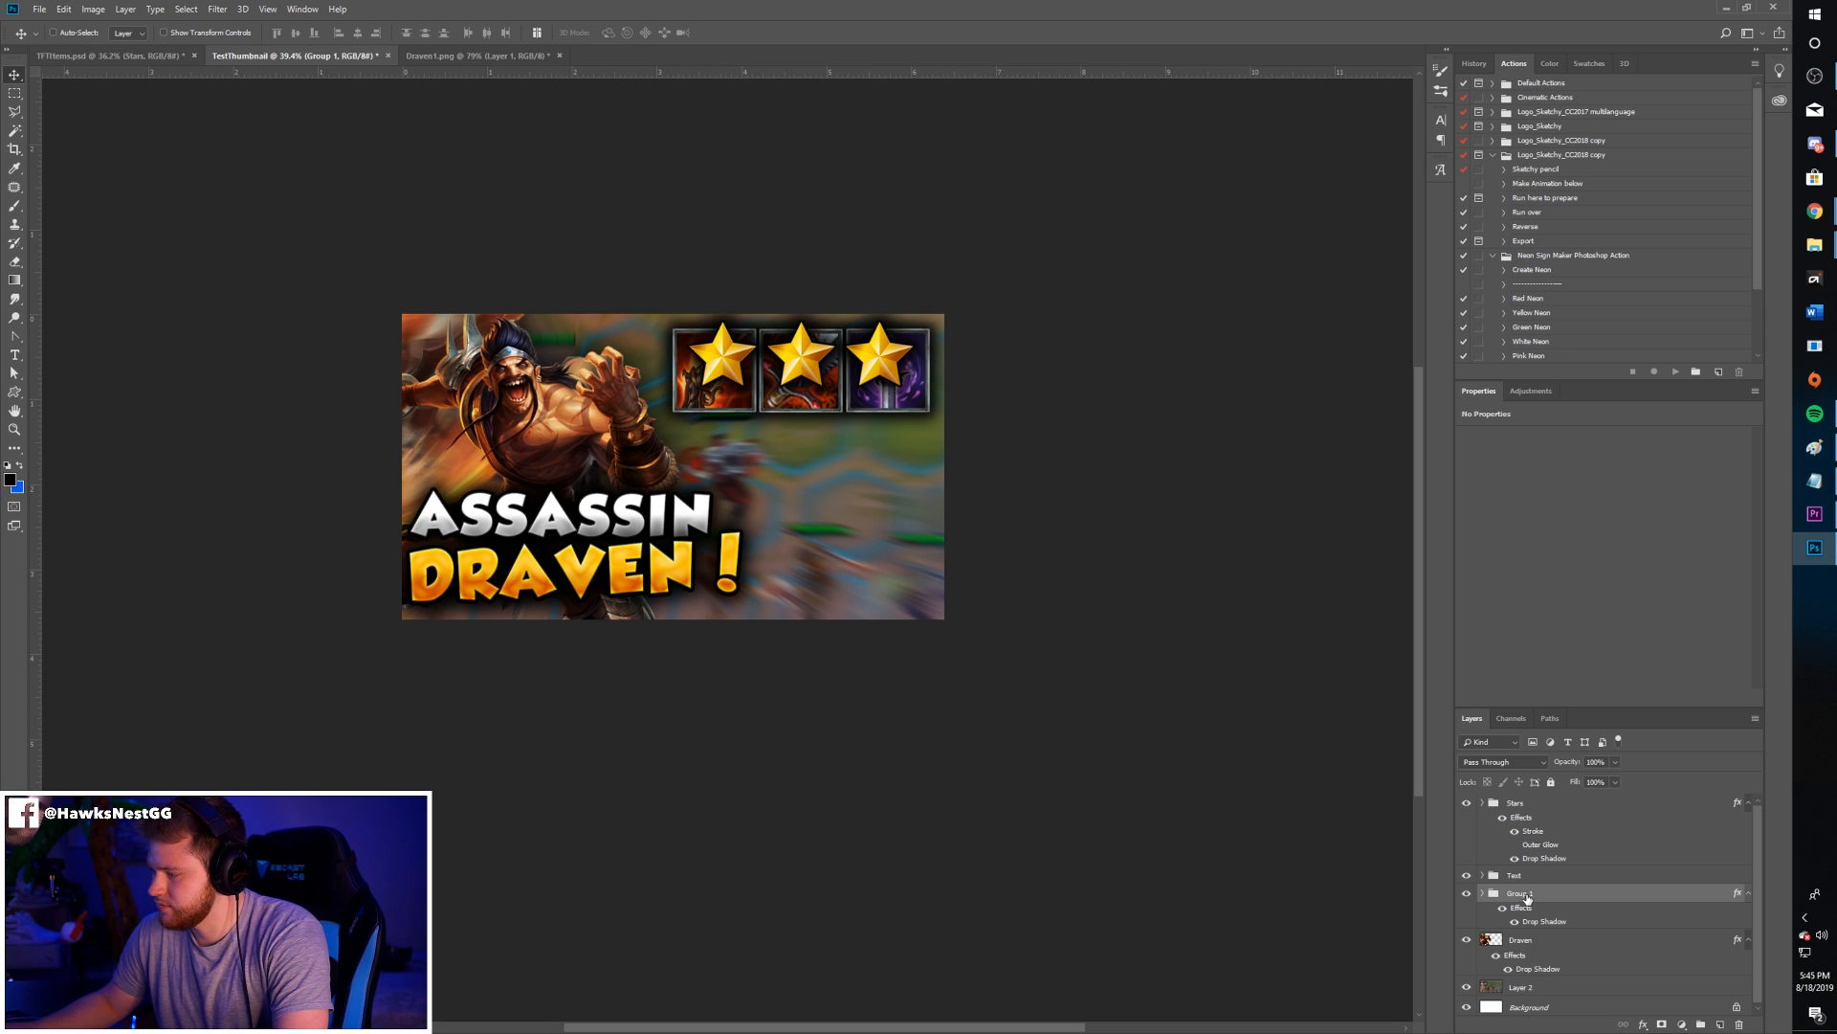
double_click(1528, 895)
type("Items")
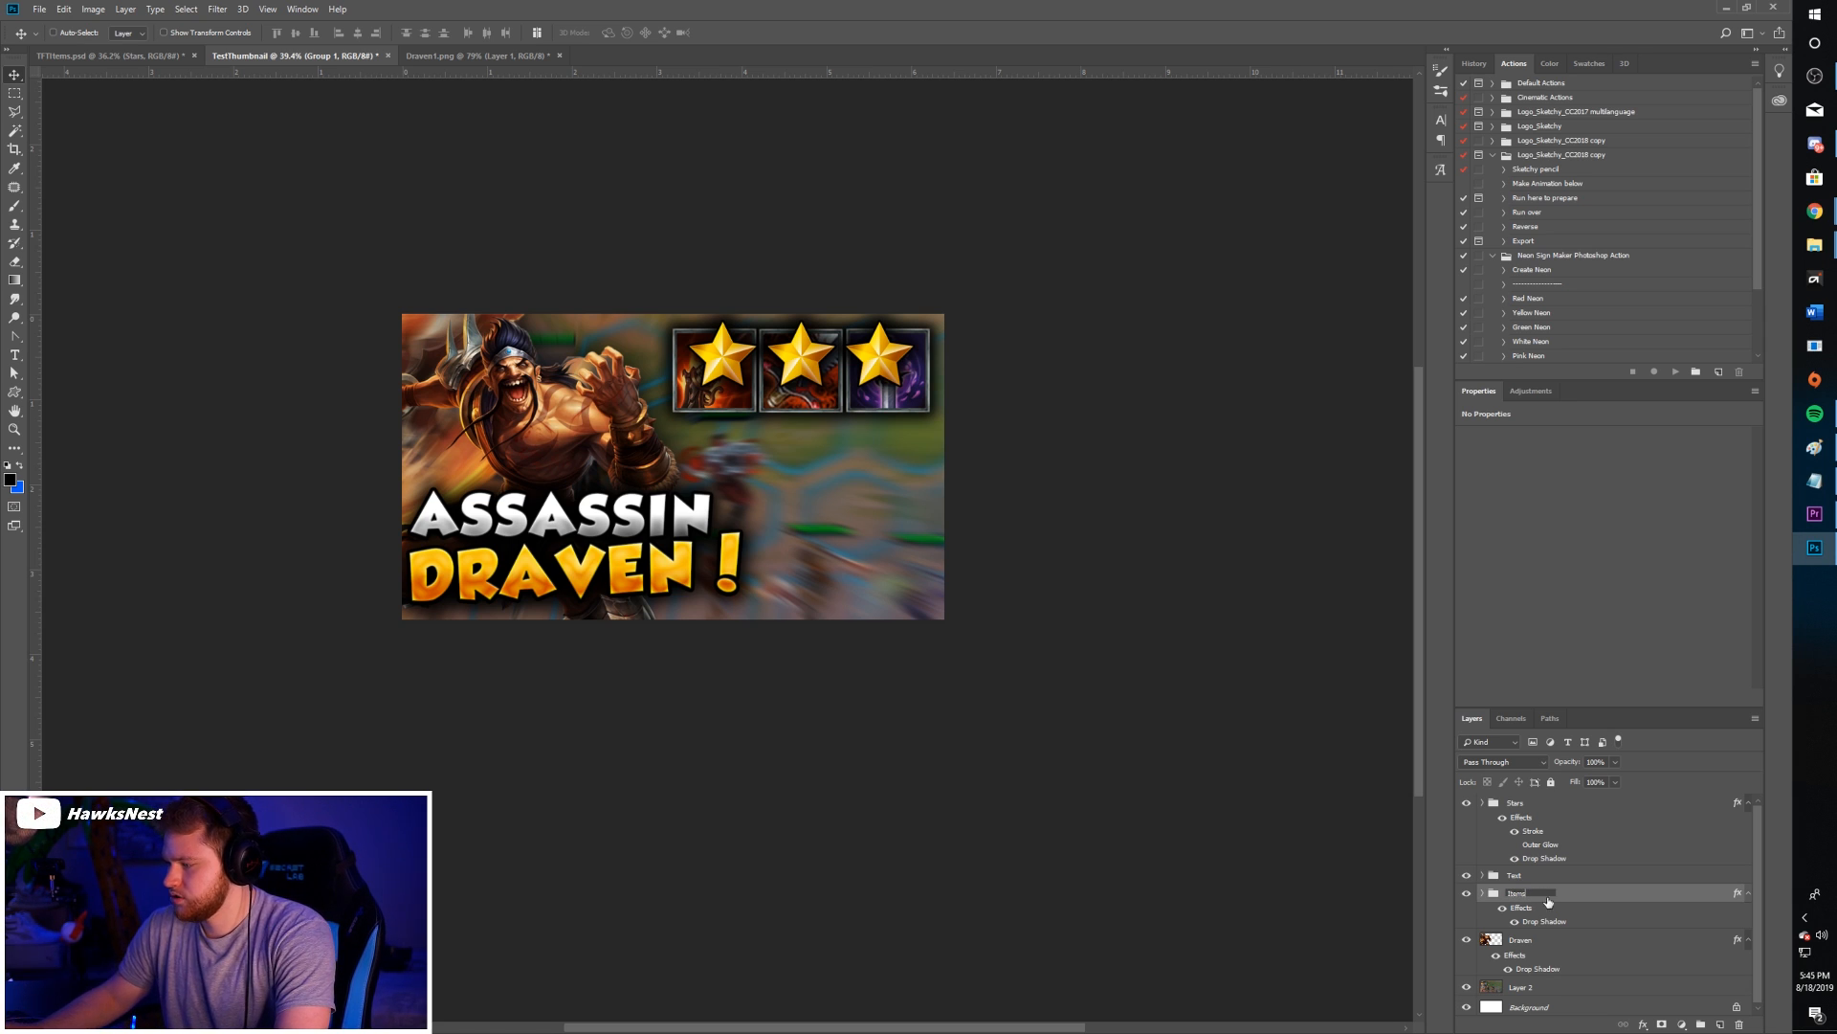
key("Return")
left_click_drag(890, 394, 889, 460)
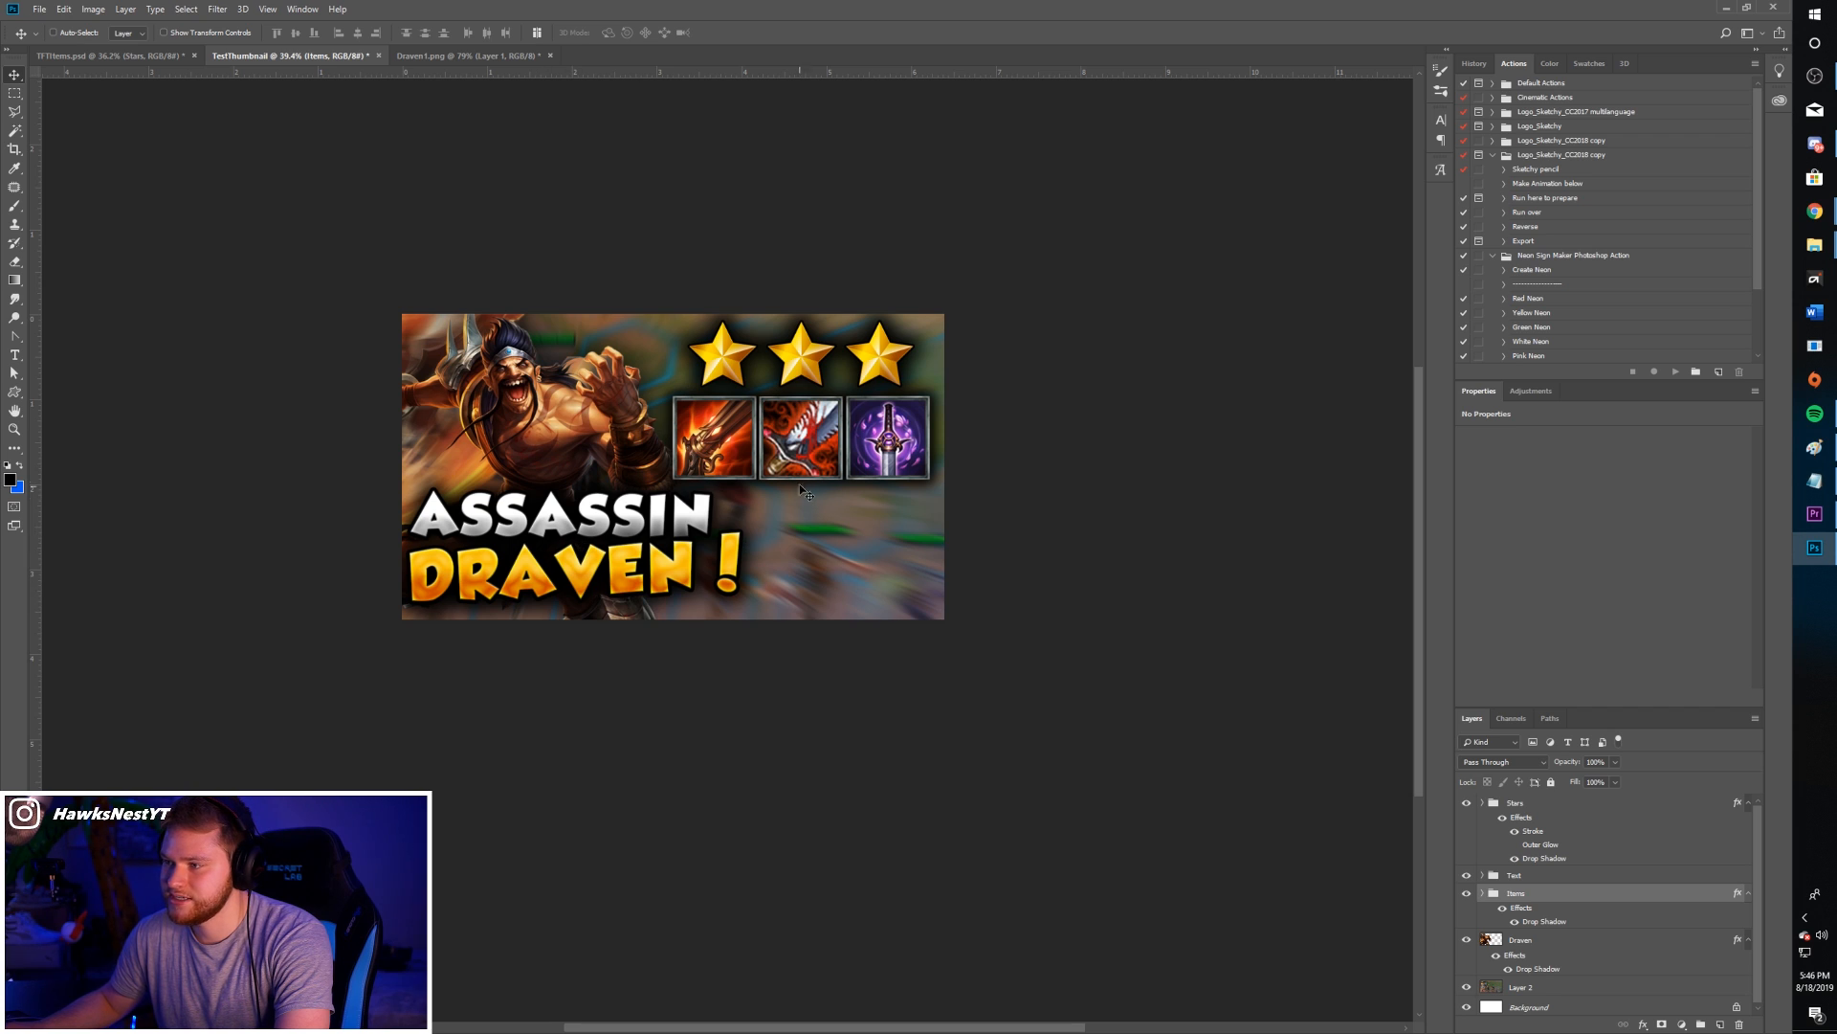
- Scale the Stars and Items groups down together towards the canvas's upper-right corner and shift them slightly left and down
left_click(1516, 807, "ctrl")
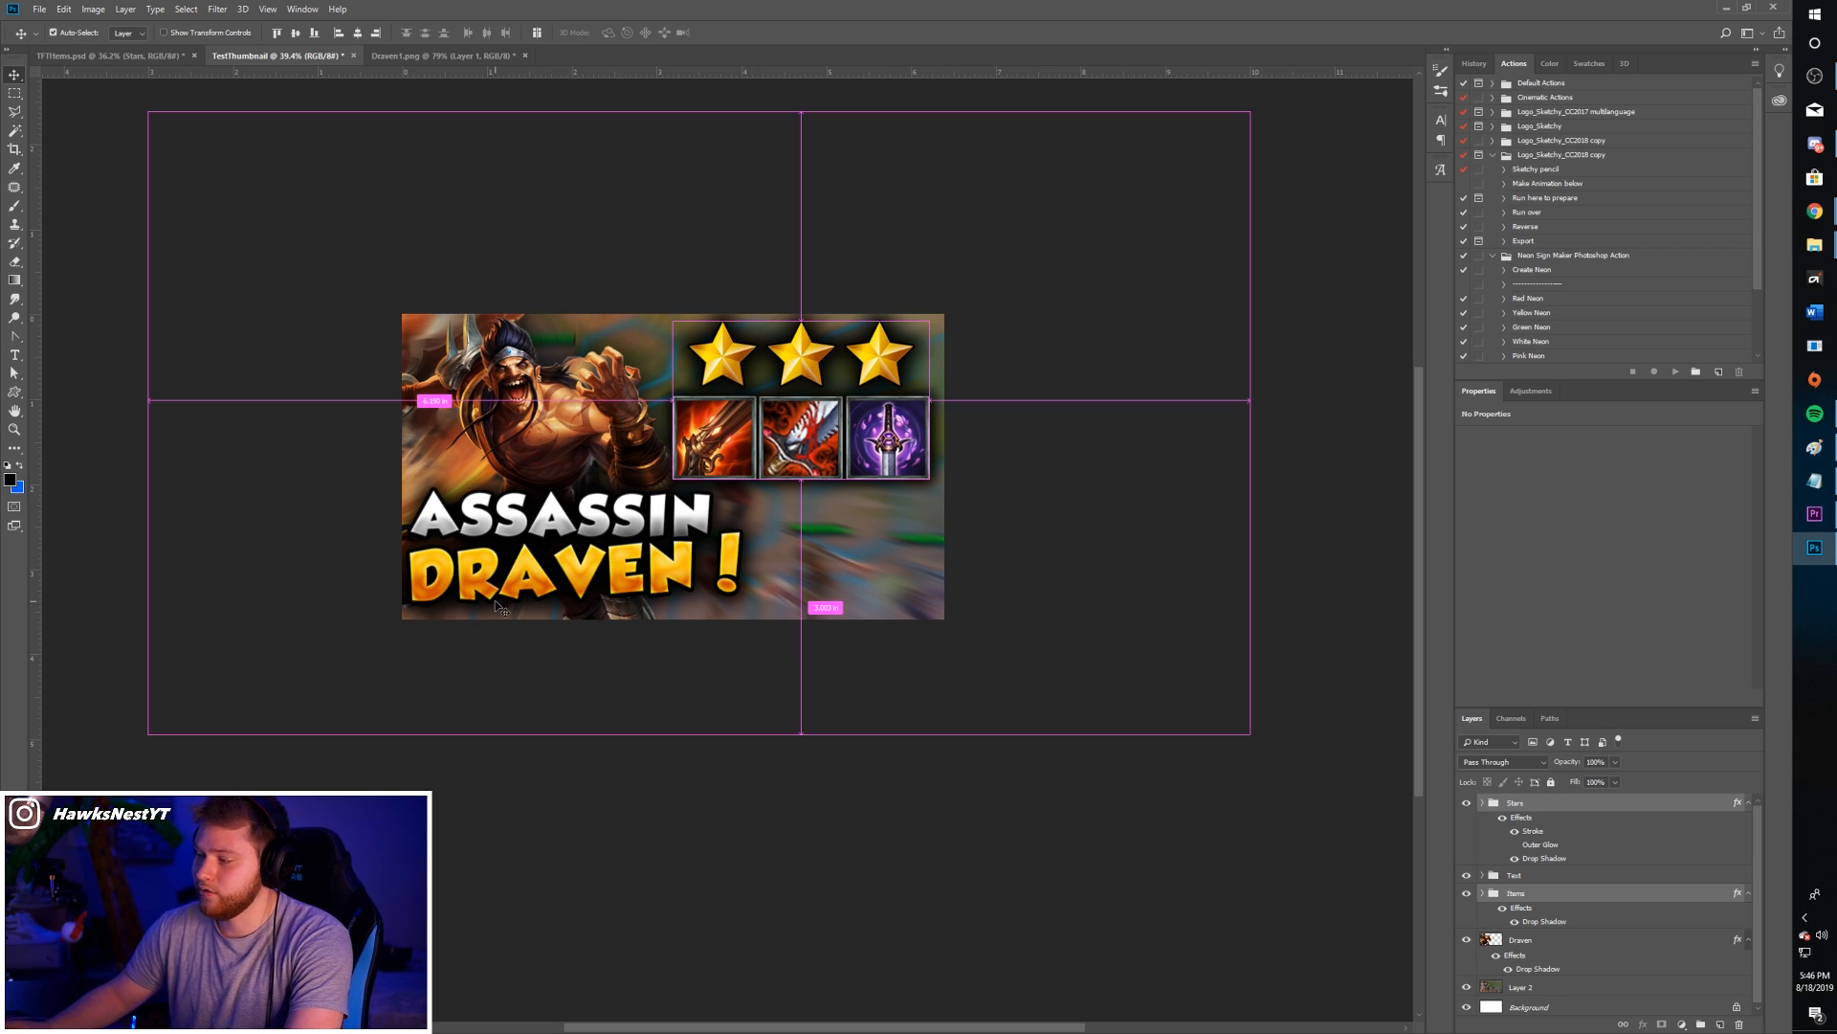
left_click(1512, 896)
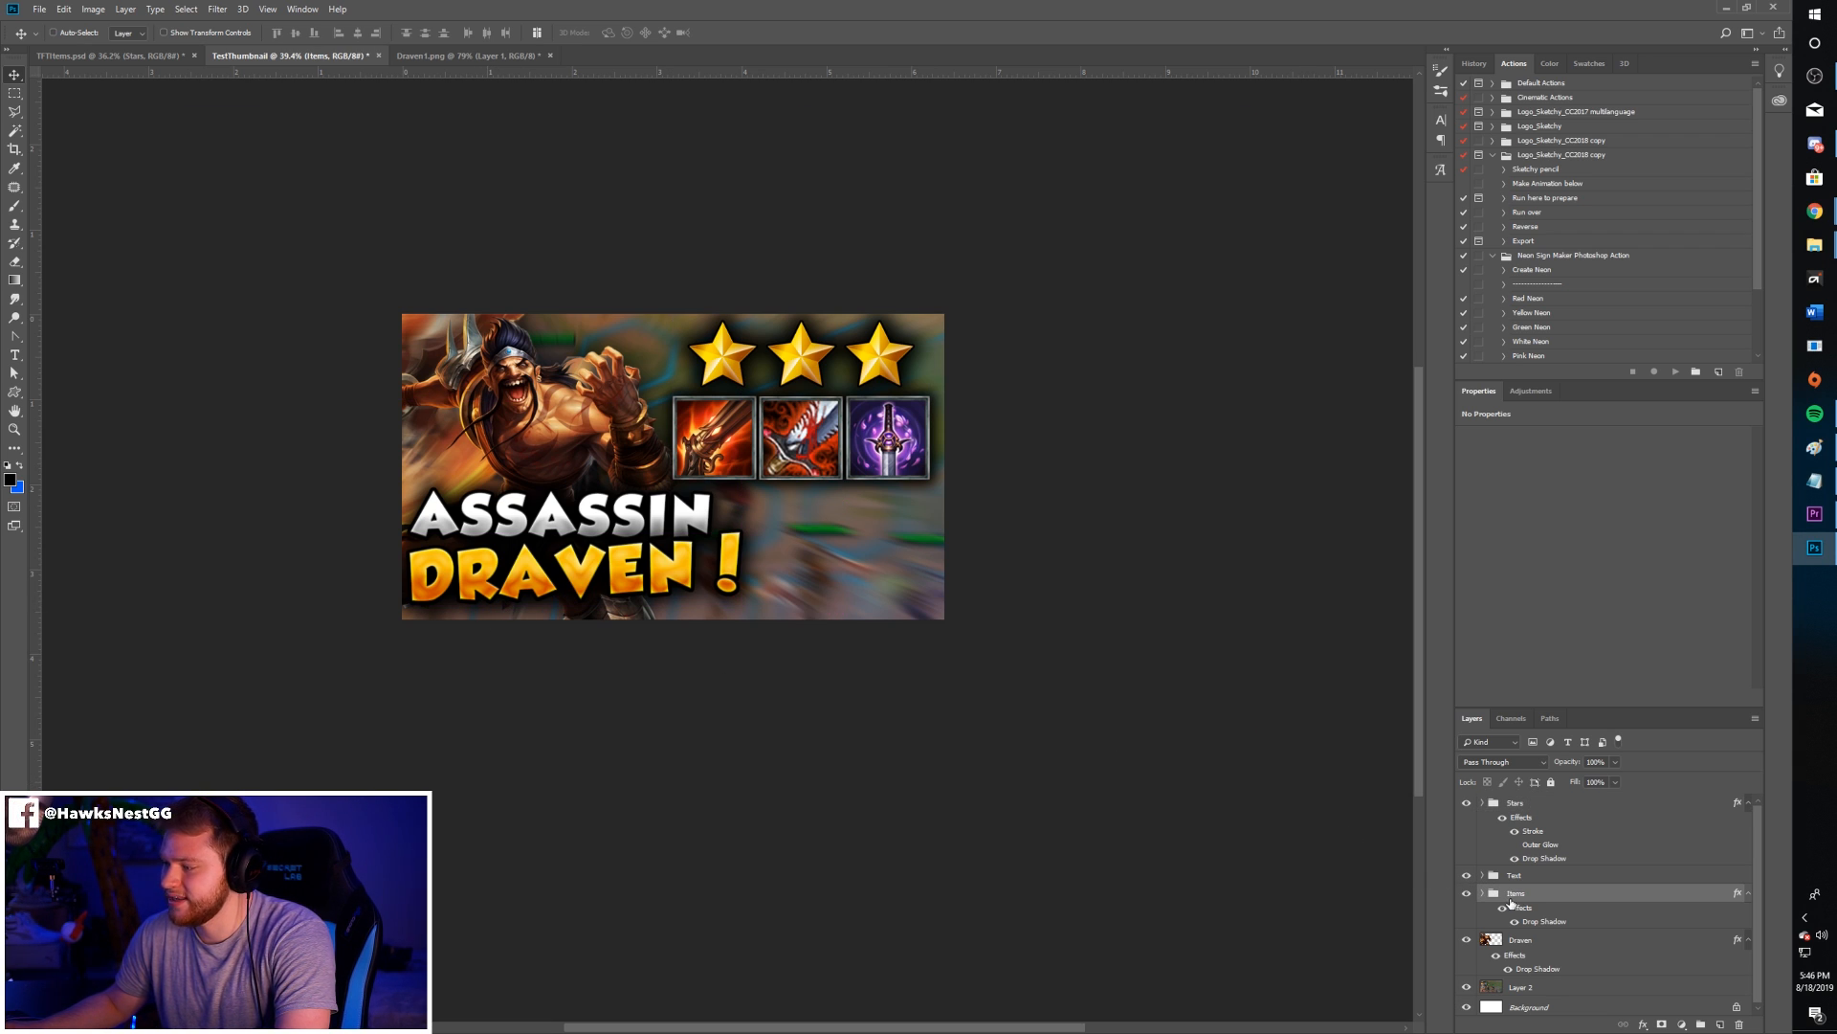
left_click(1512, 806, "shift")
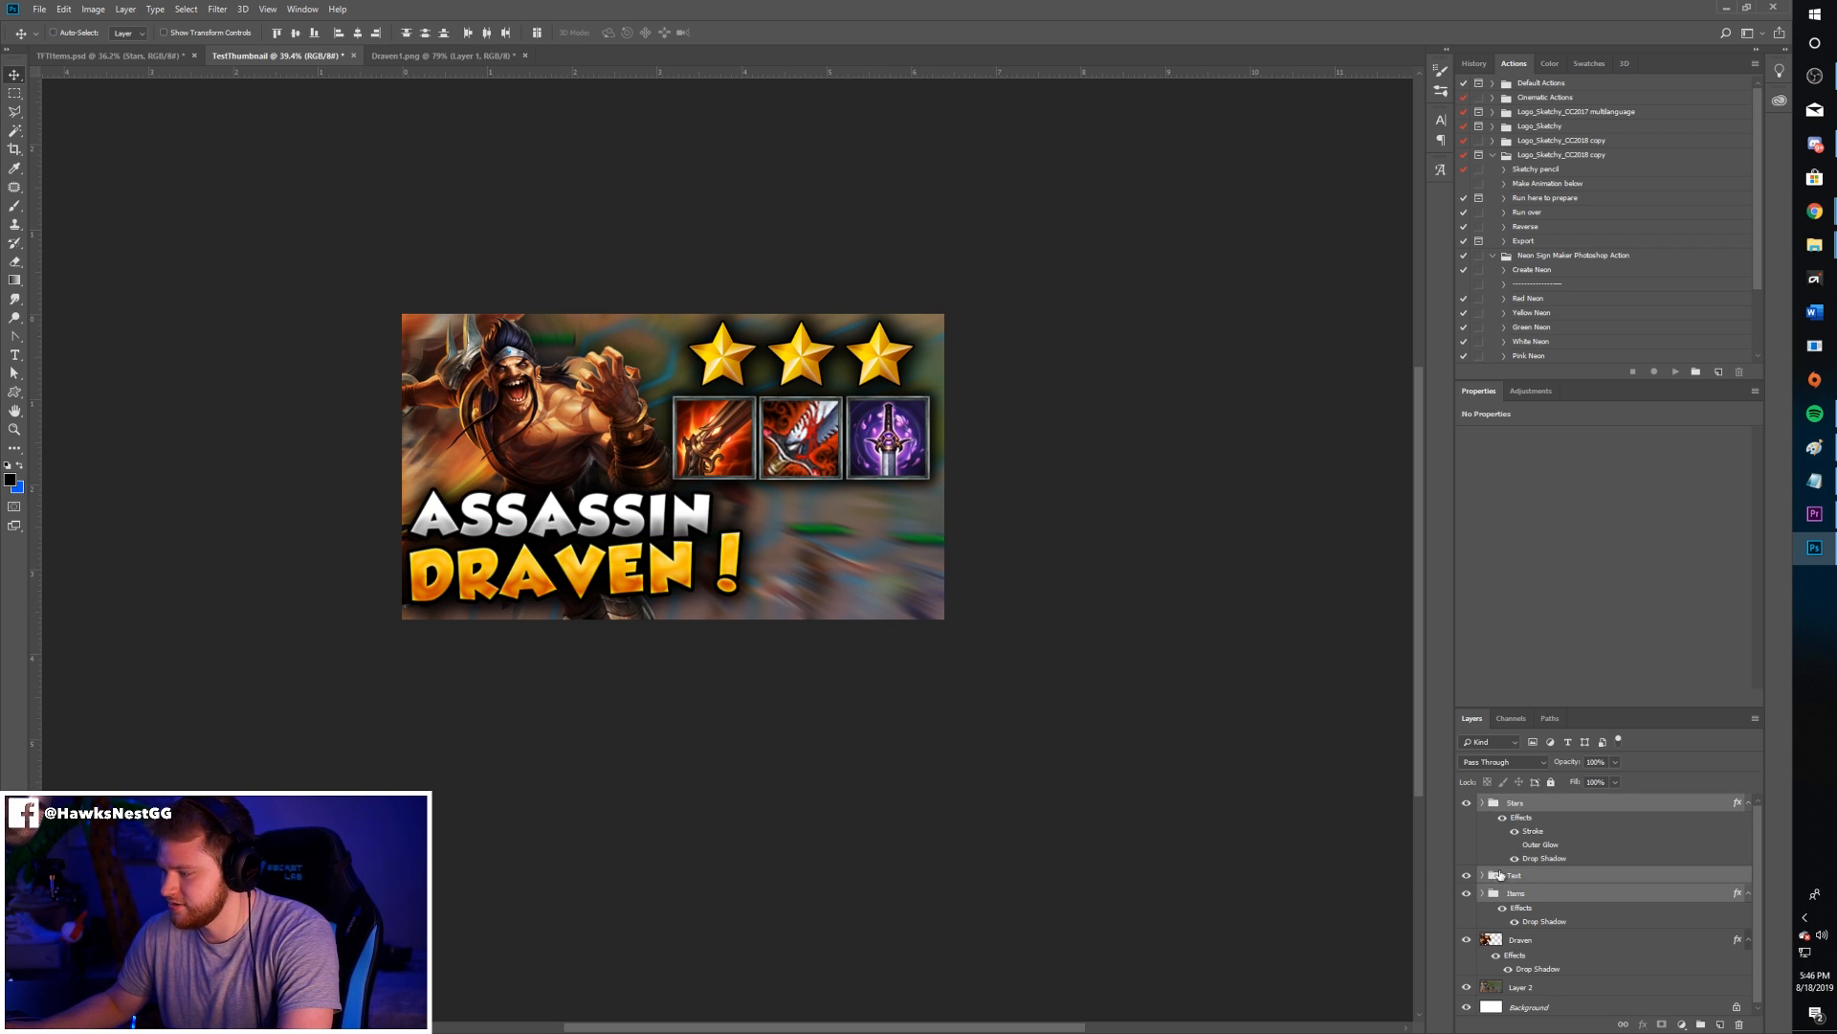
left_click(1518, 896)
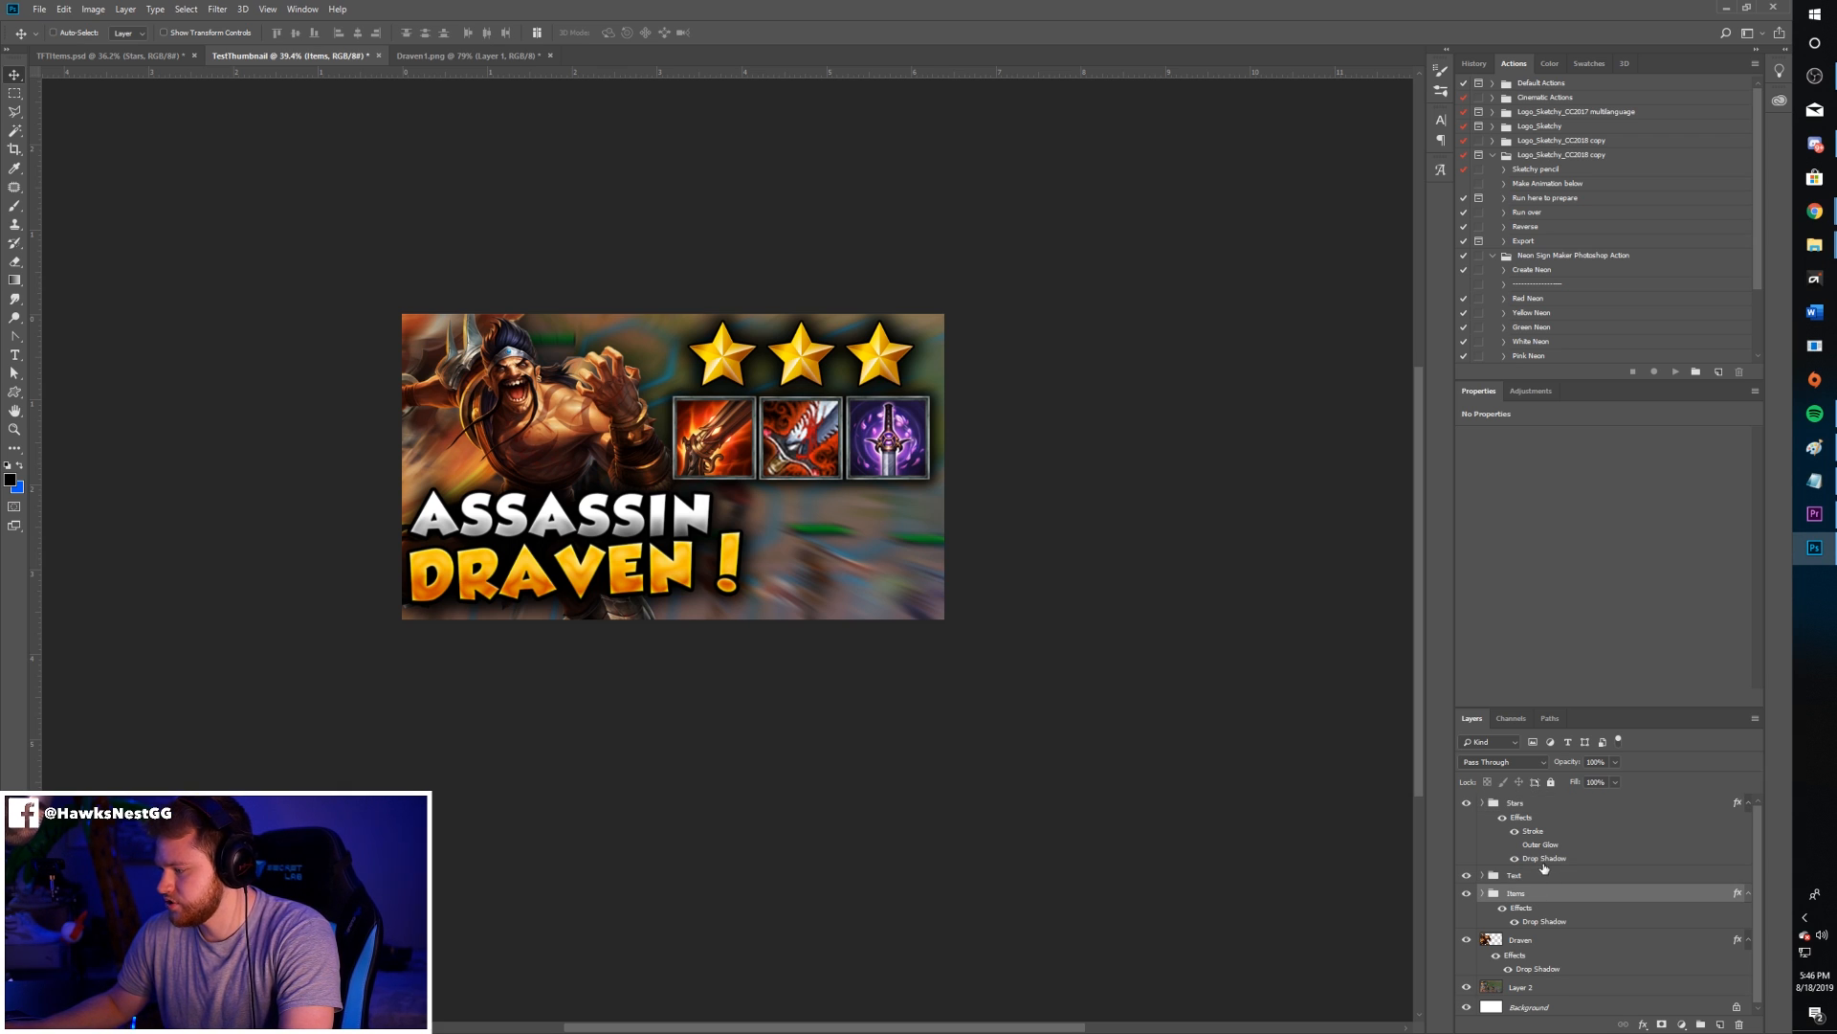
left_click(1531, 807, "ctrl")
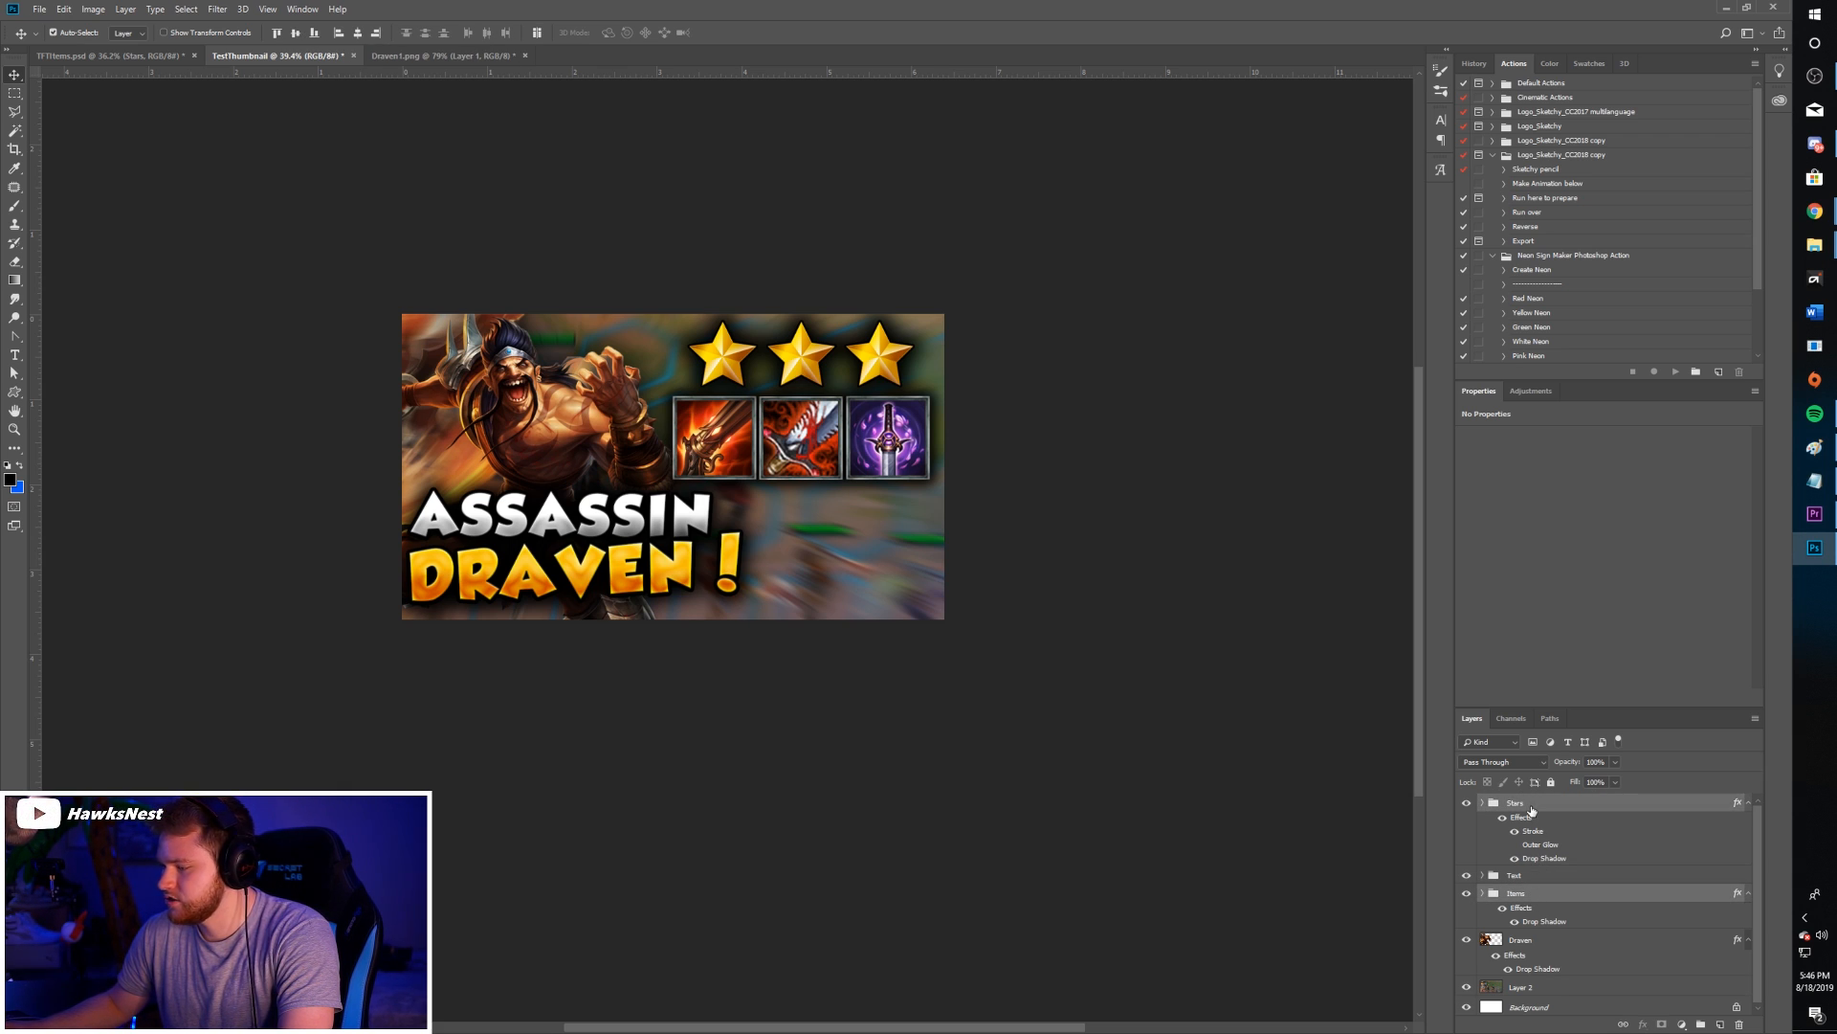
key("ctrl+t")
left_click_drag(677, 485, 713, 456)
left_click(647, 34)
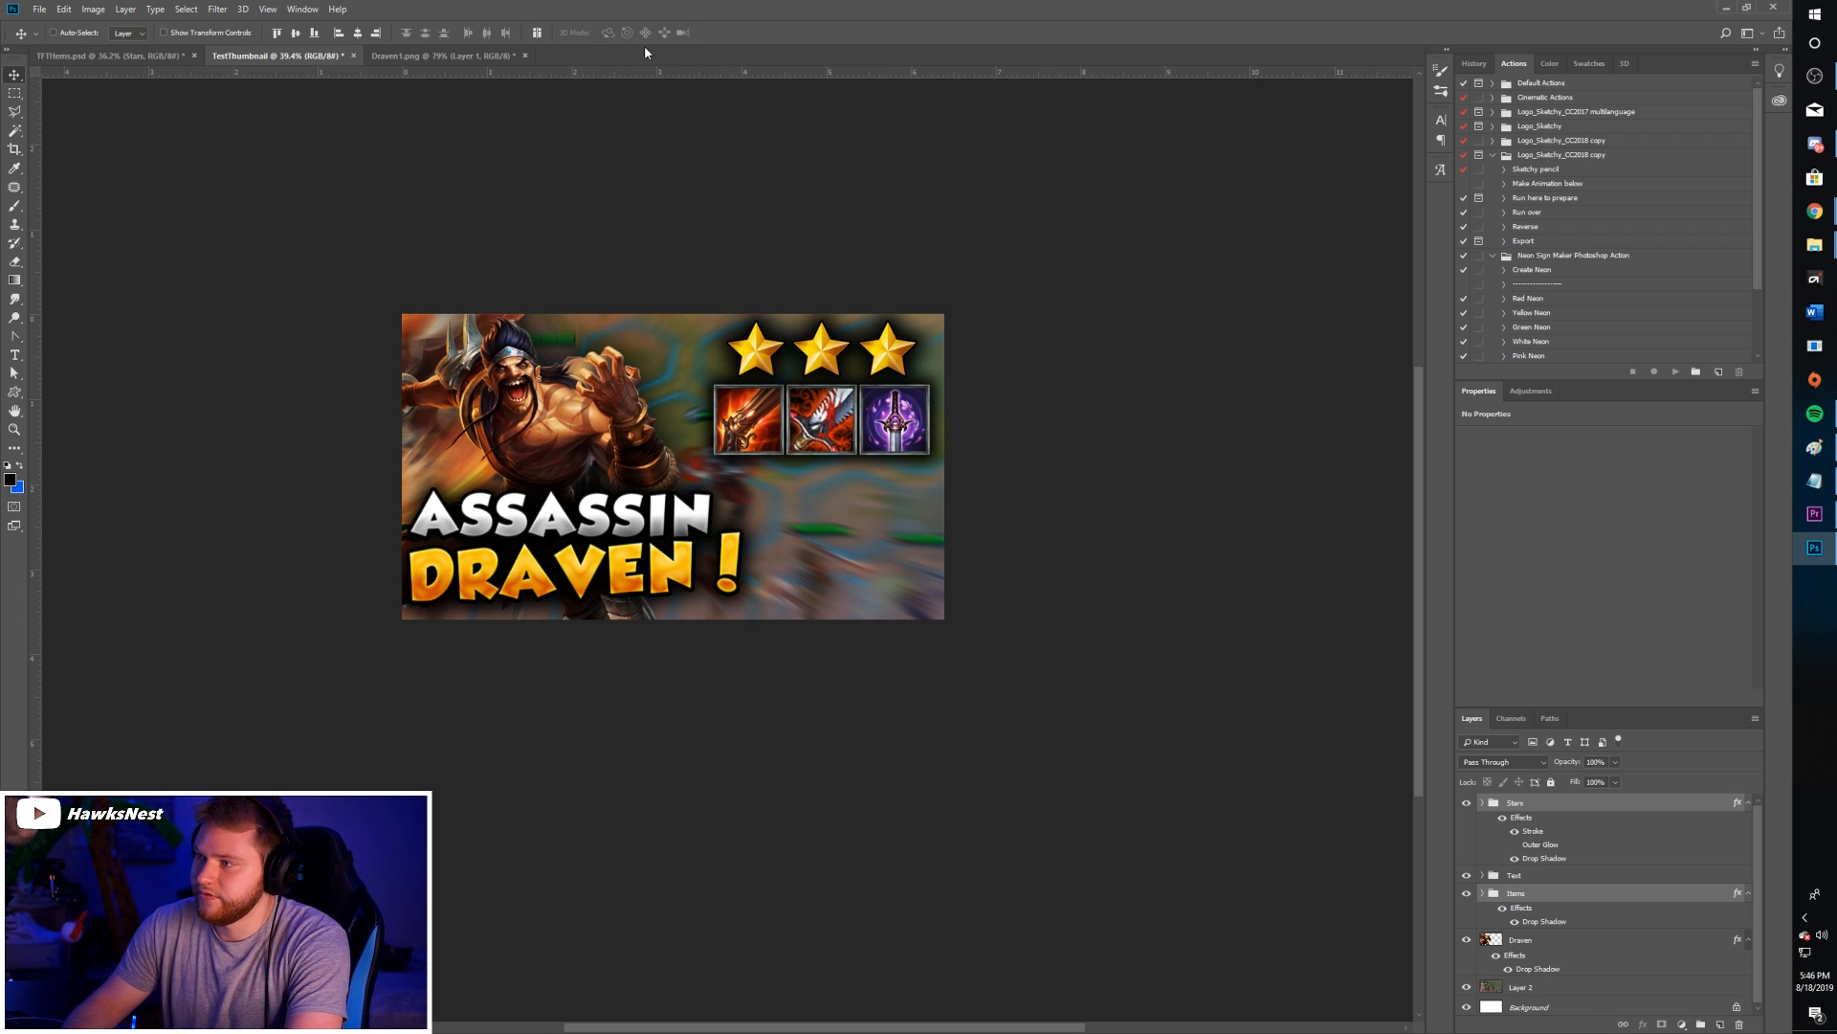
left_click_drag(867, 406, 861, 407)
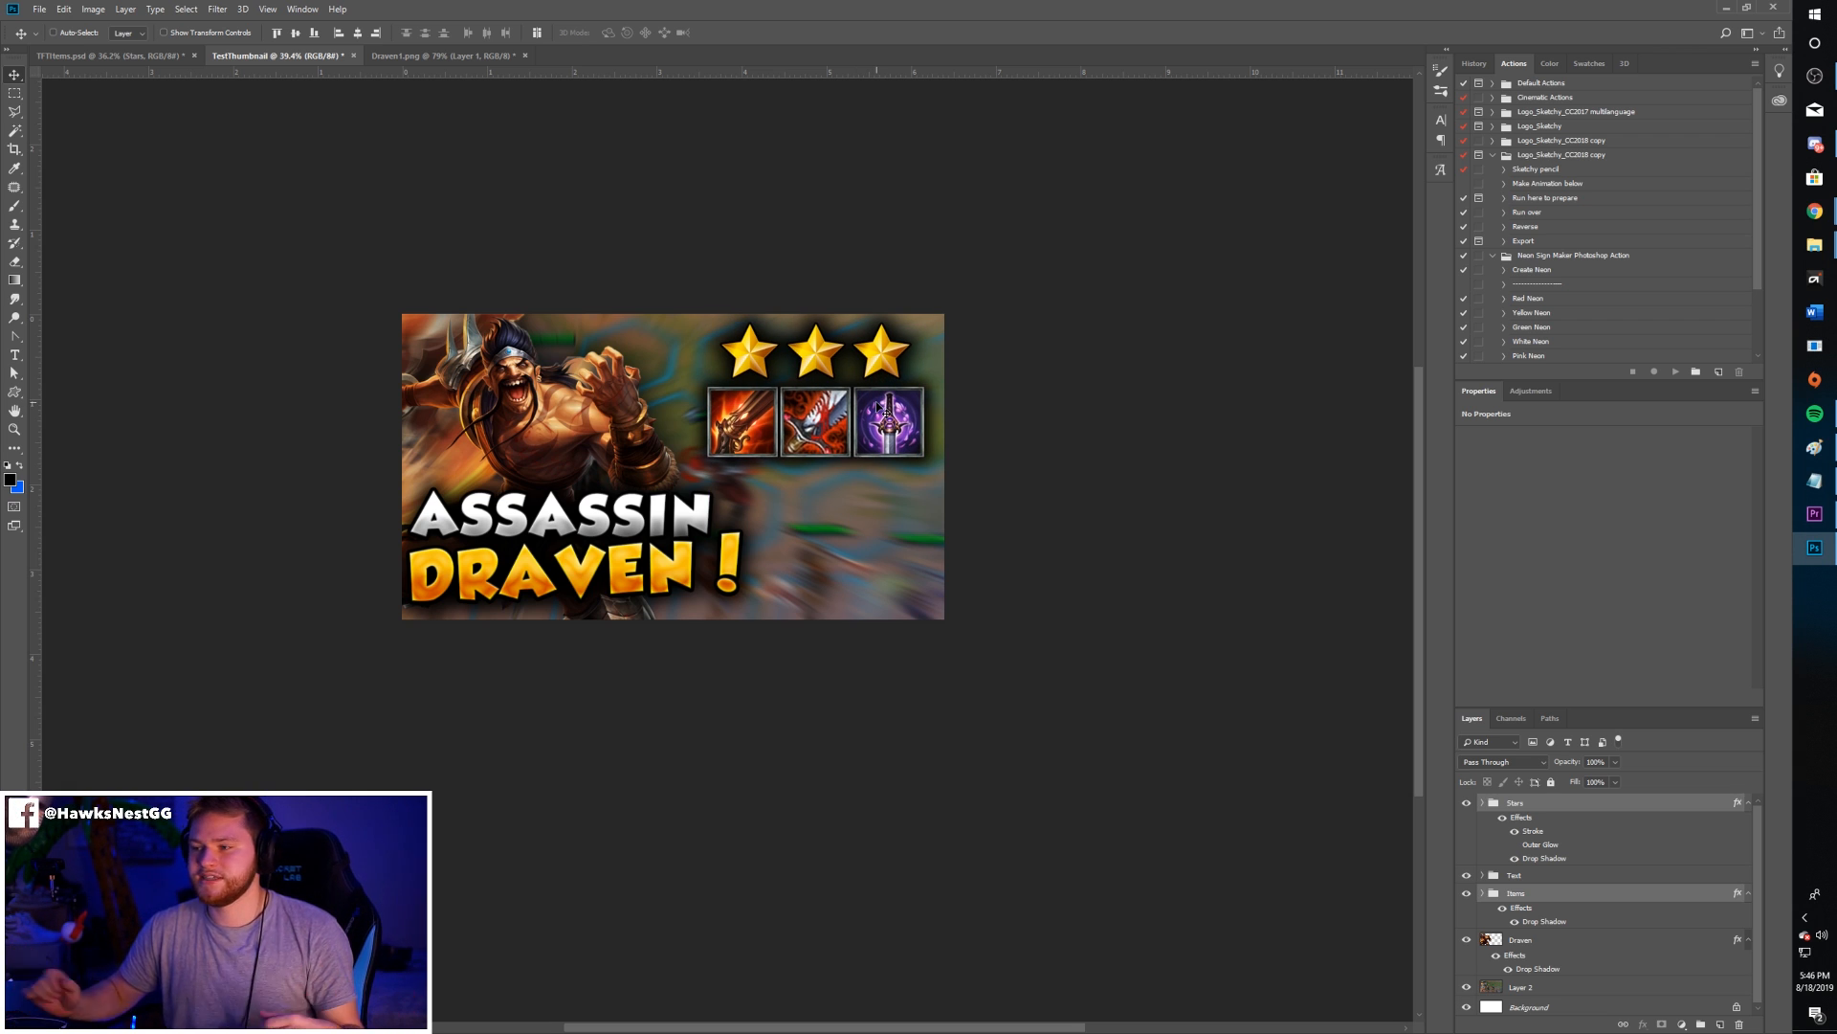
- Paste the copied sharp gameplay screenshot directly above Layer 2 and position it to cover the canvas behind Draven
key("z")
mouse_move(737, 497)
left_mouse_down()
mouse_move(794, 500)
mouse_move(646, 525)
mouse_move(718, 497)
left_mouse_up()
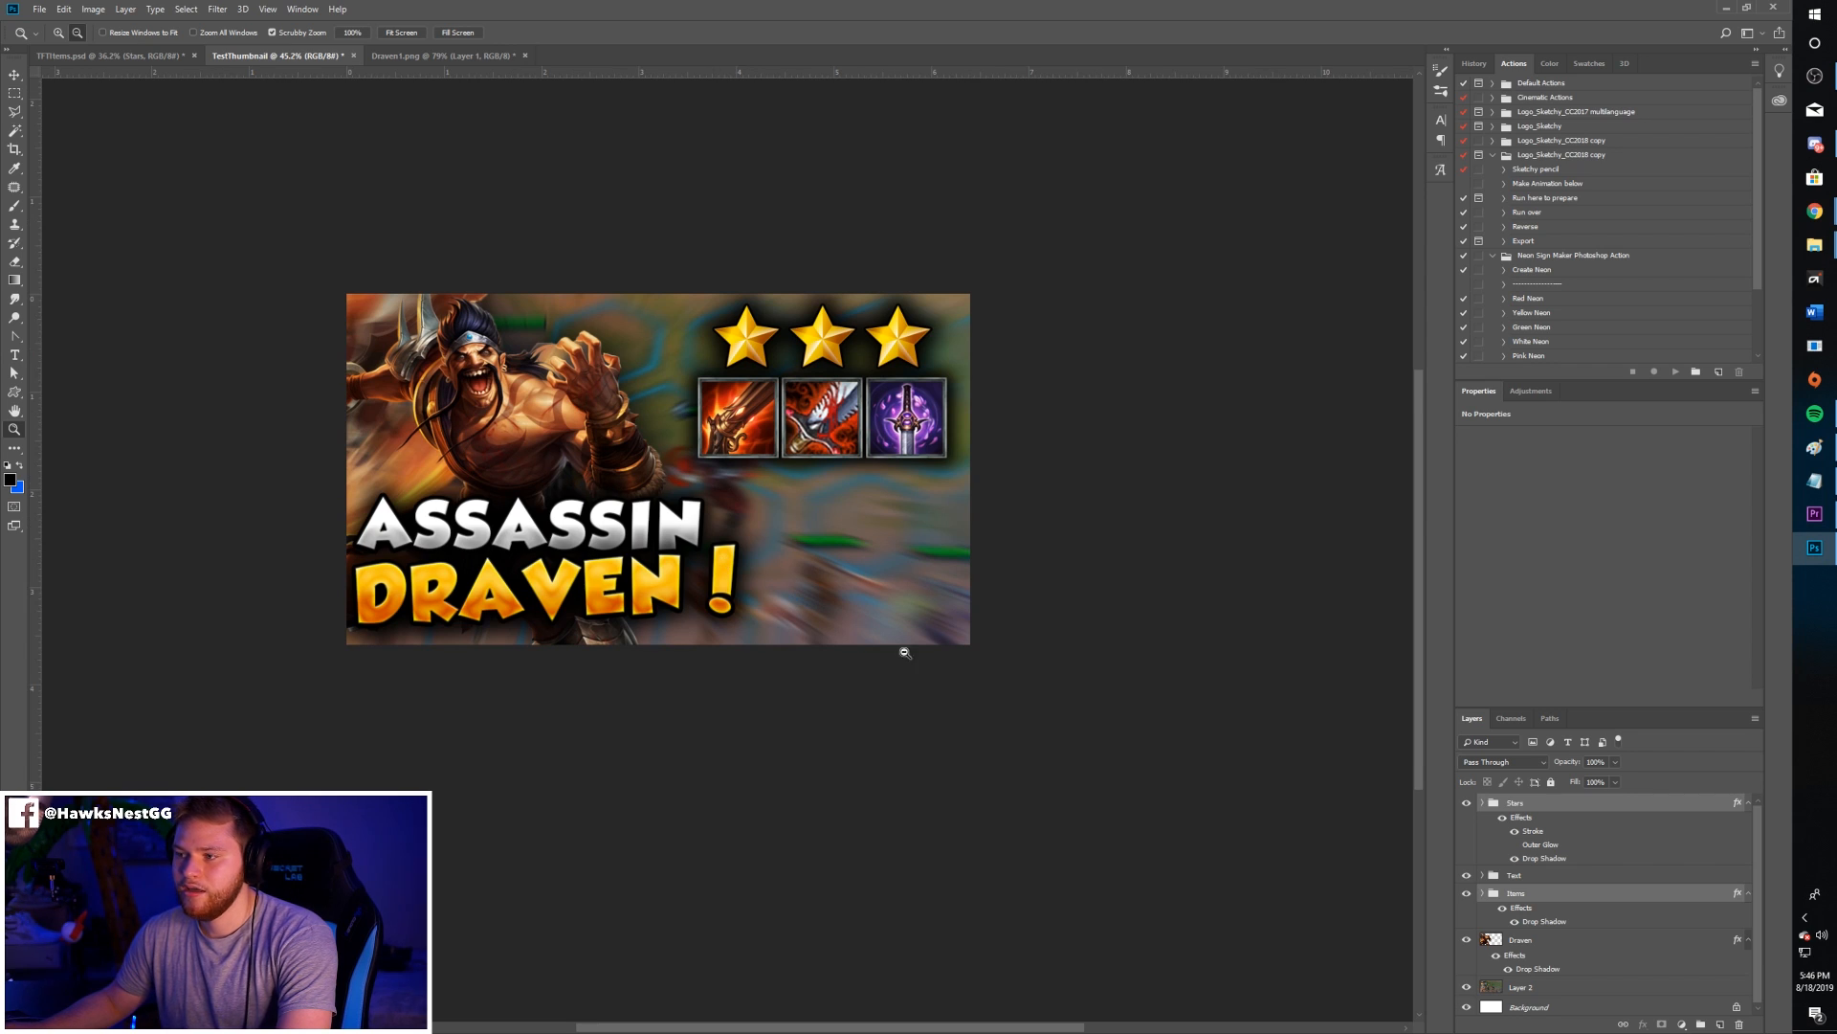
left_click(1521, 989)
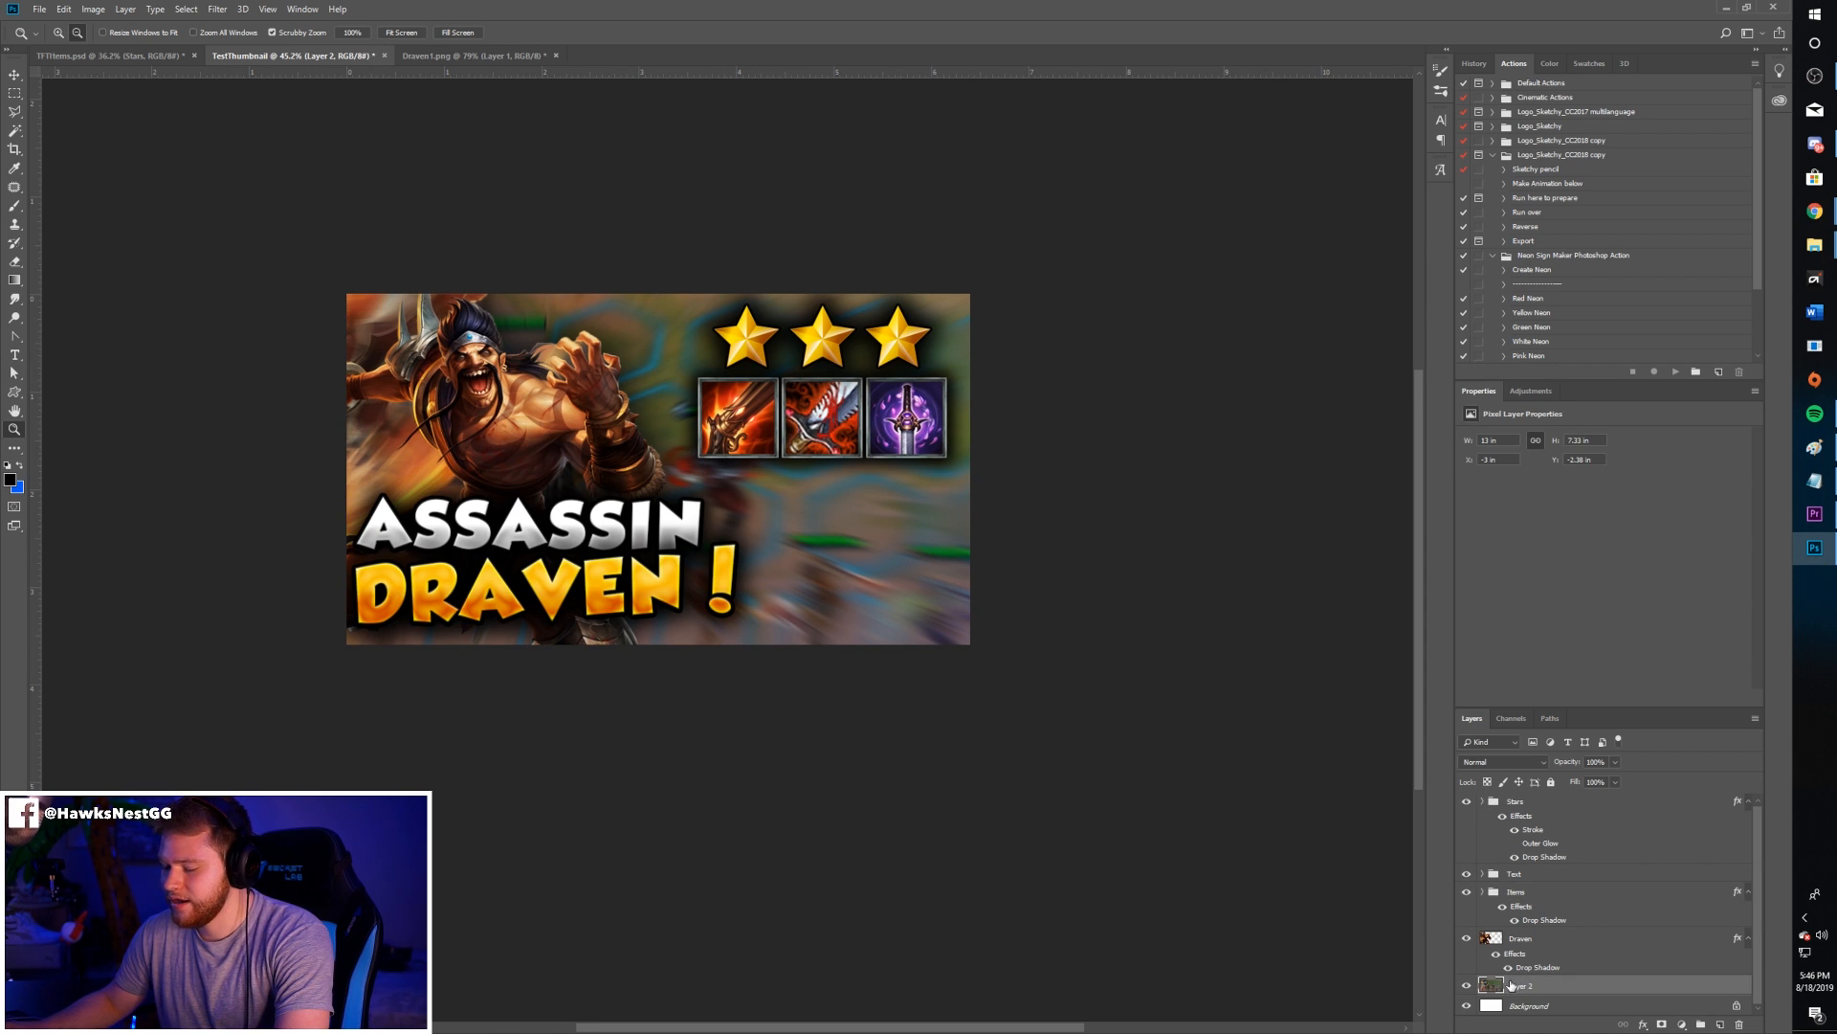
key("ctrl+v")
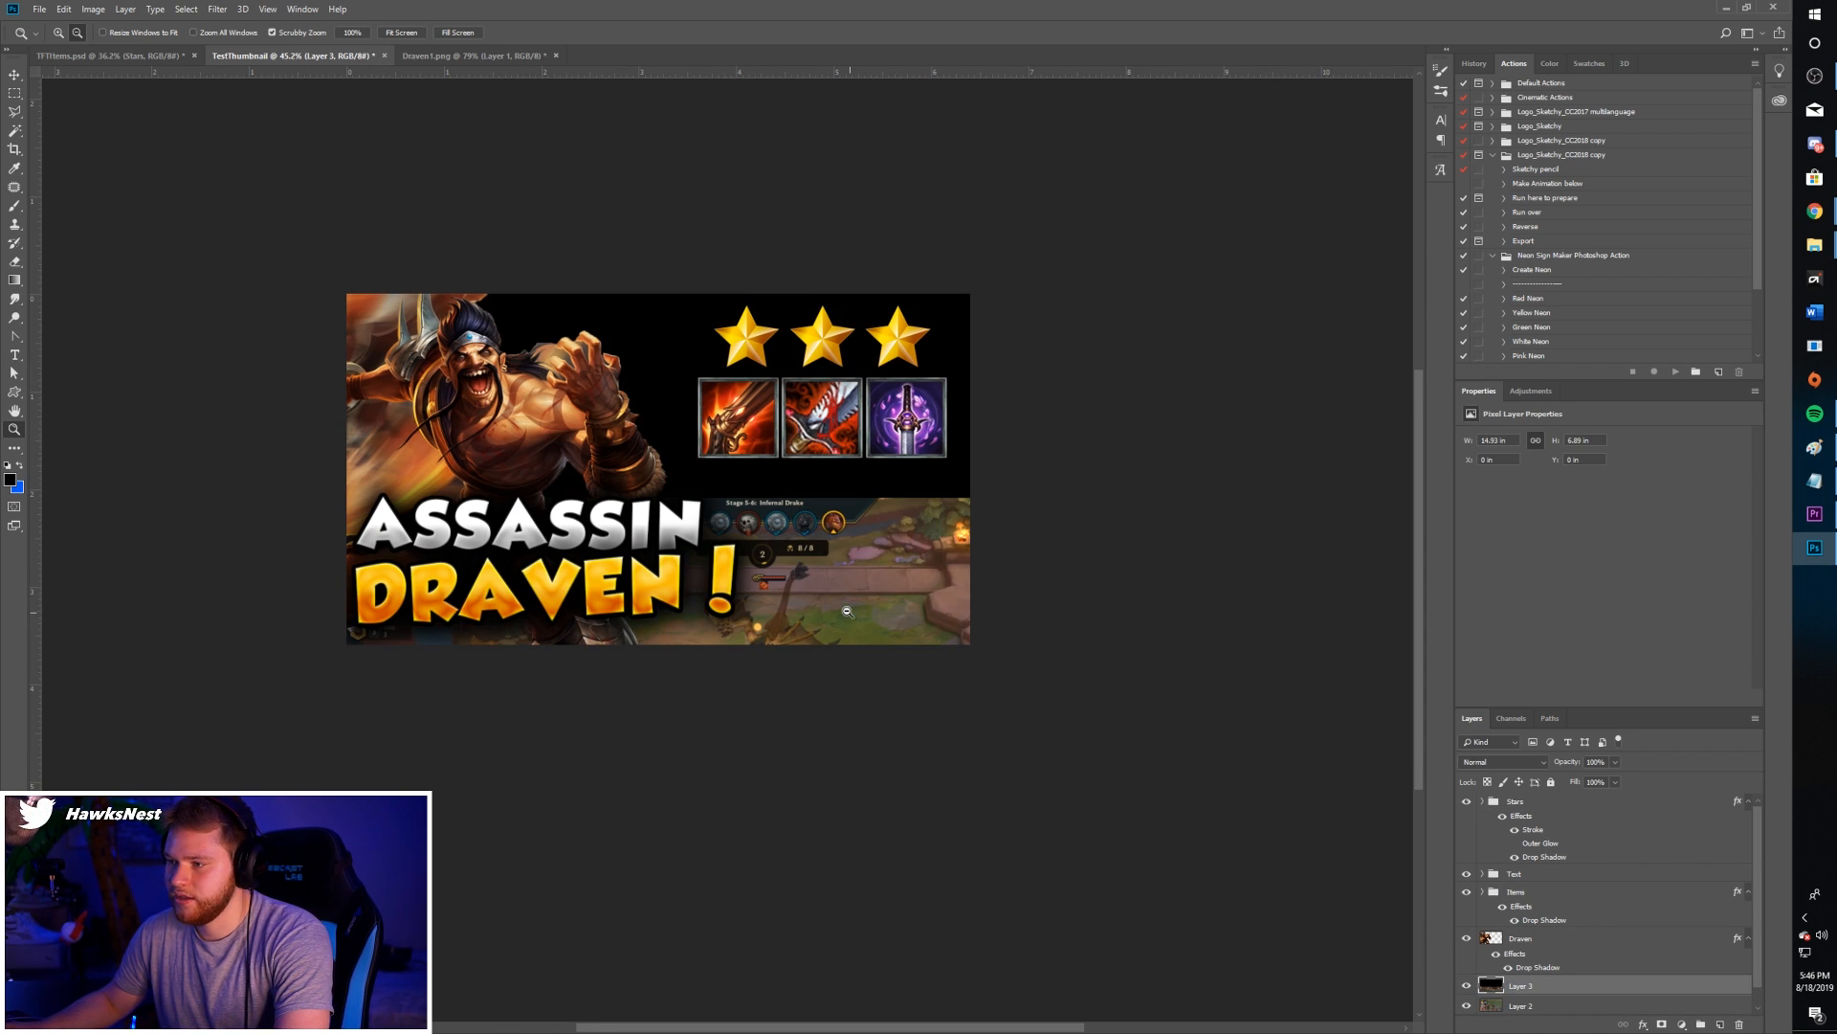
key("v")
left_click_drag(862, 607, 840, 373)
left_click_drag(863, 530, 848, 541)
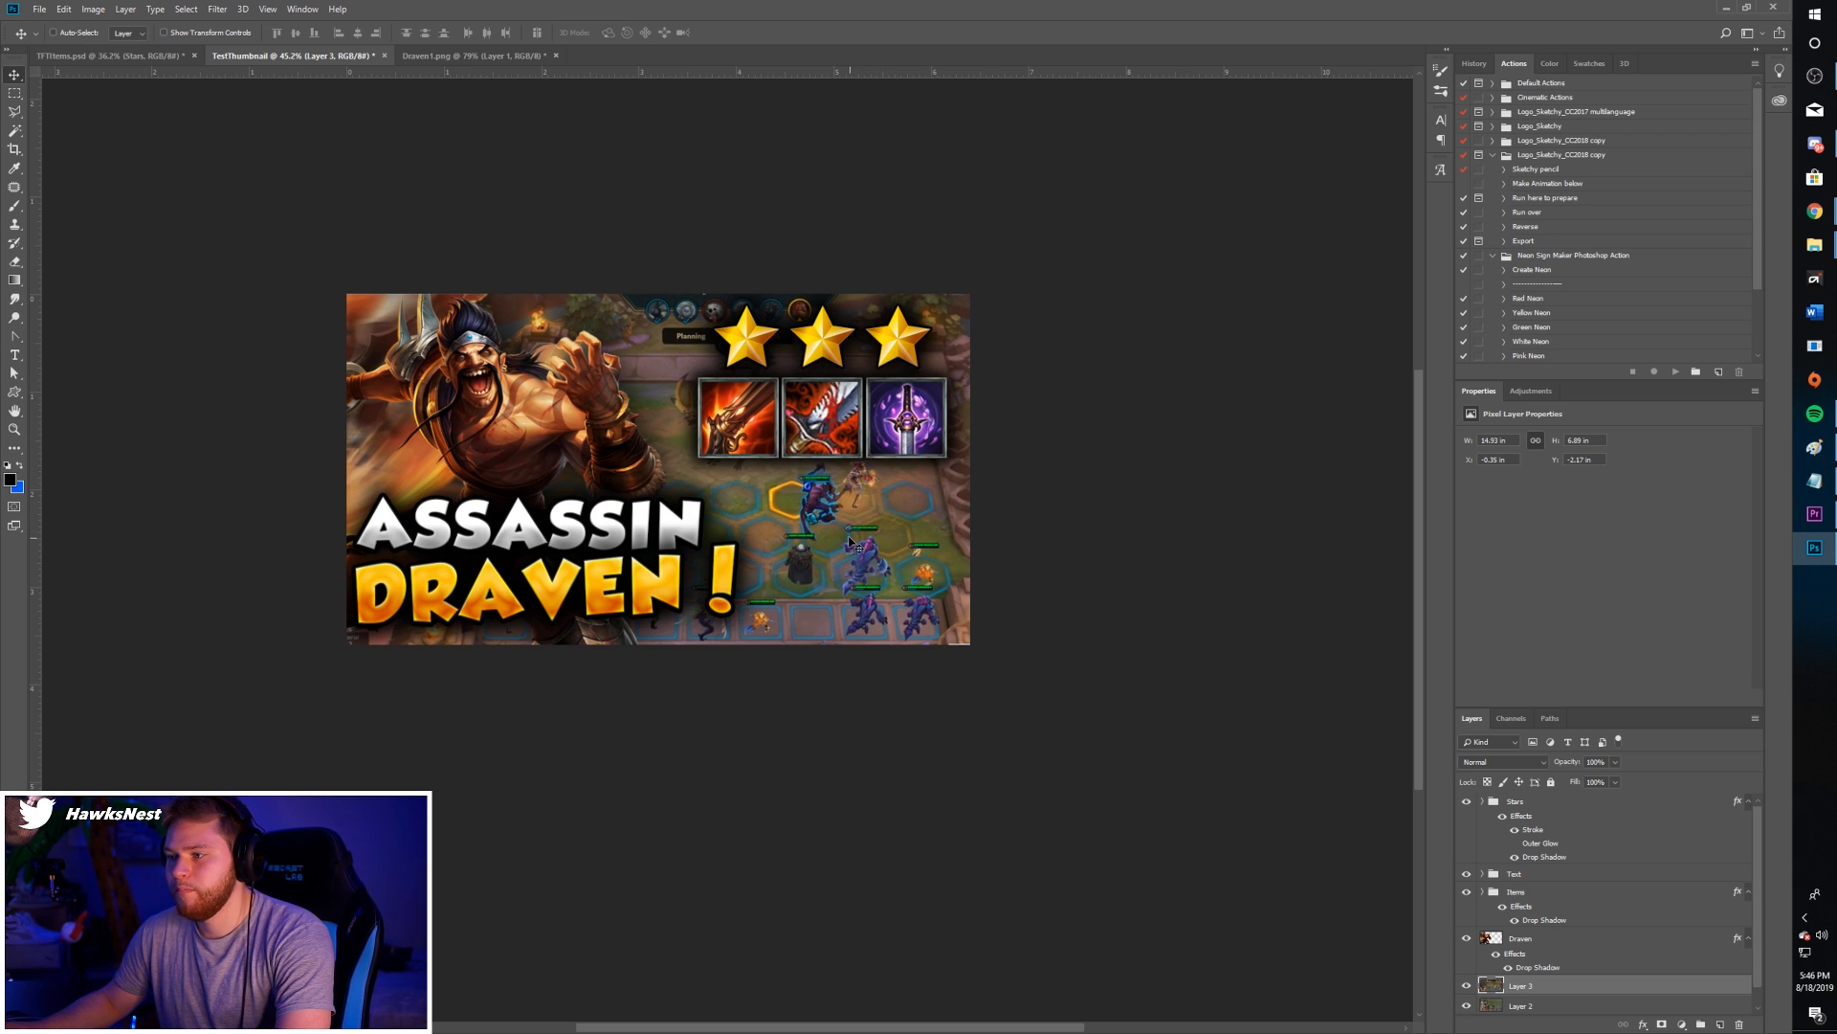
- Compare the sharp gameplay background with the blurred one by toggling Layer 3's visibility, and delete Layer 3
left_click(1466, 987)
left_click(1466, 987)
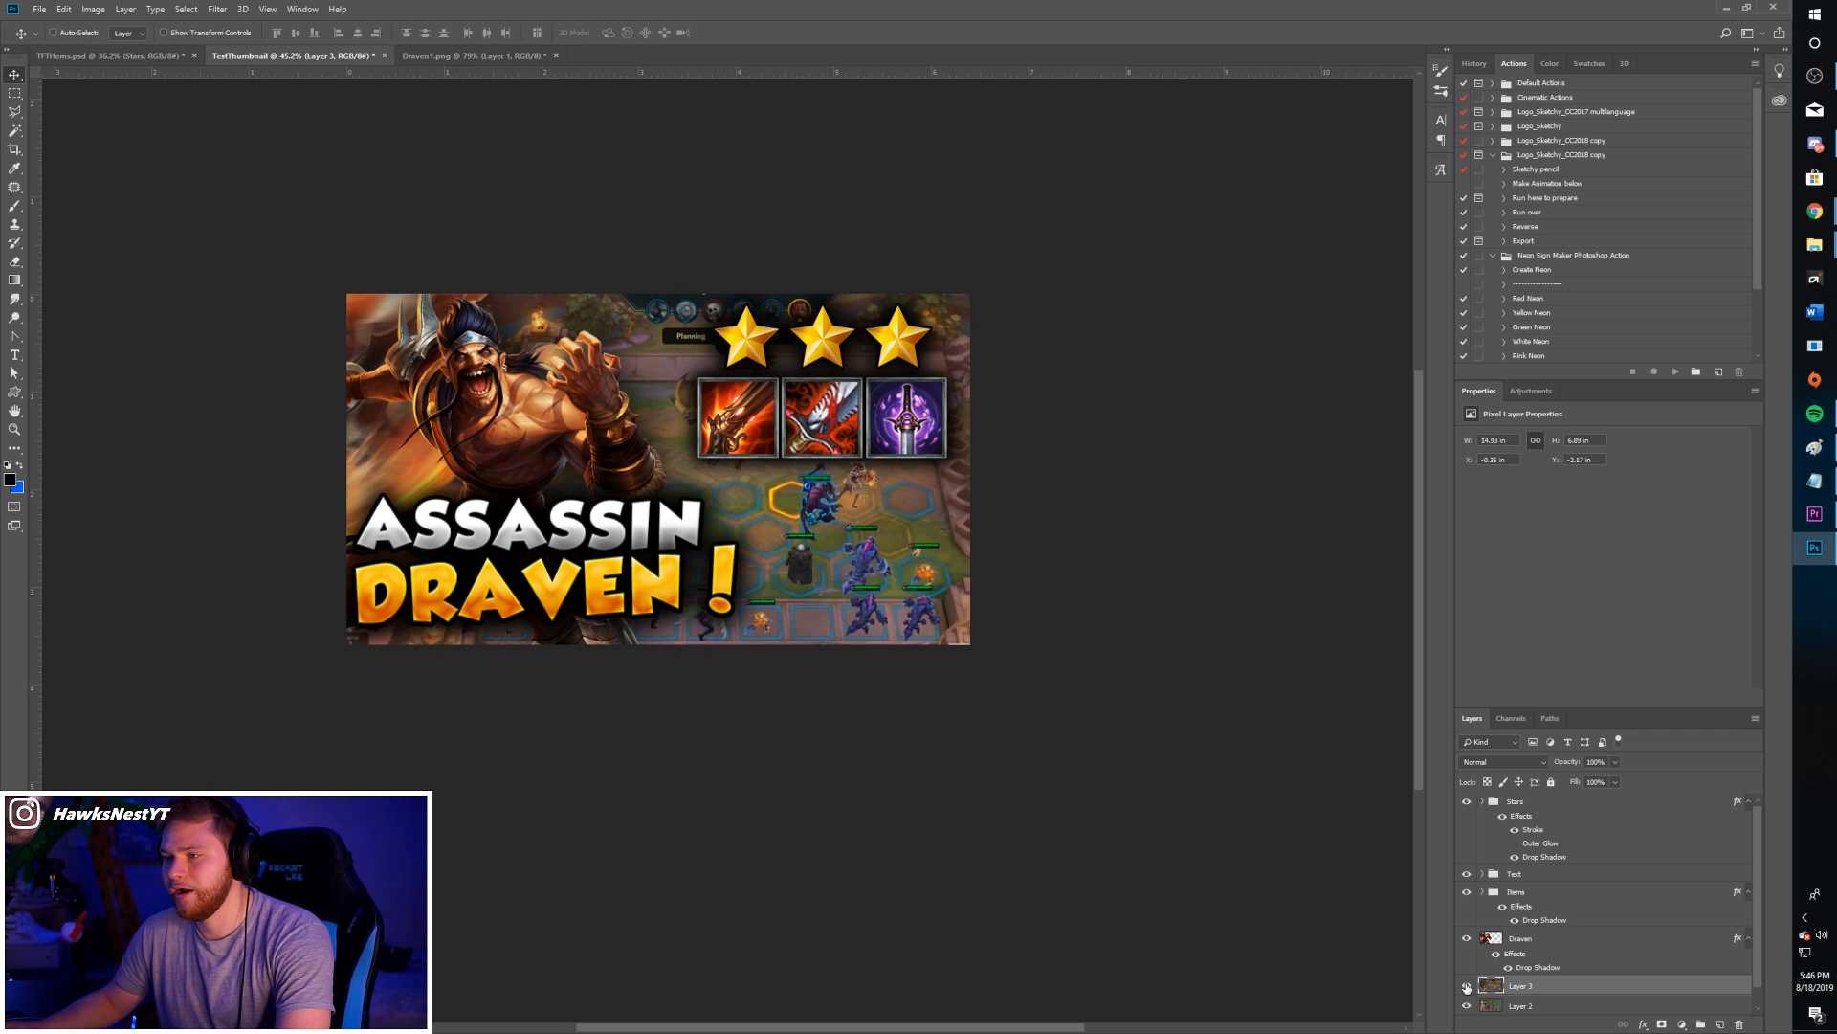
left_click(1464, 986)
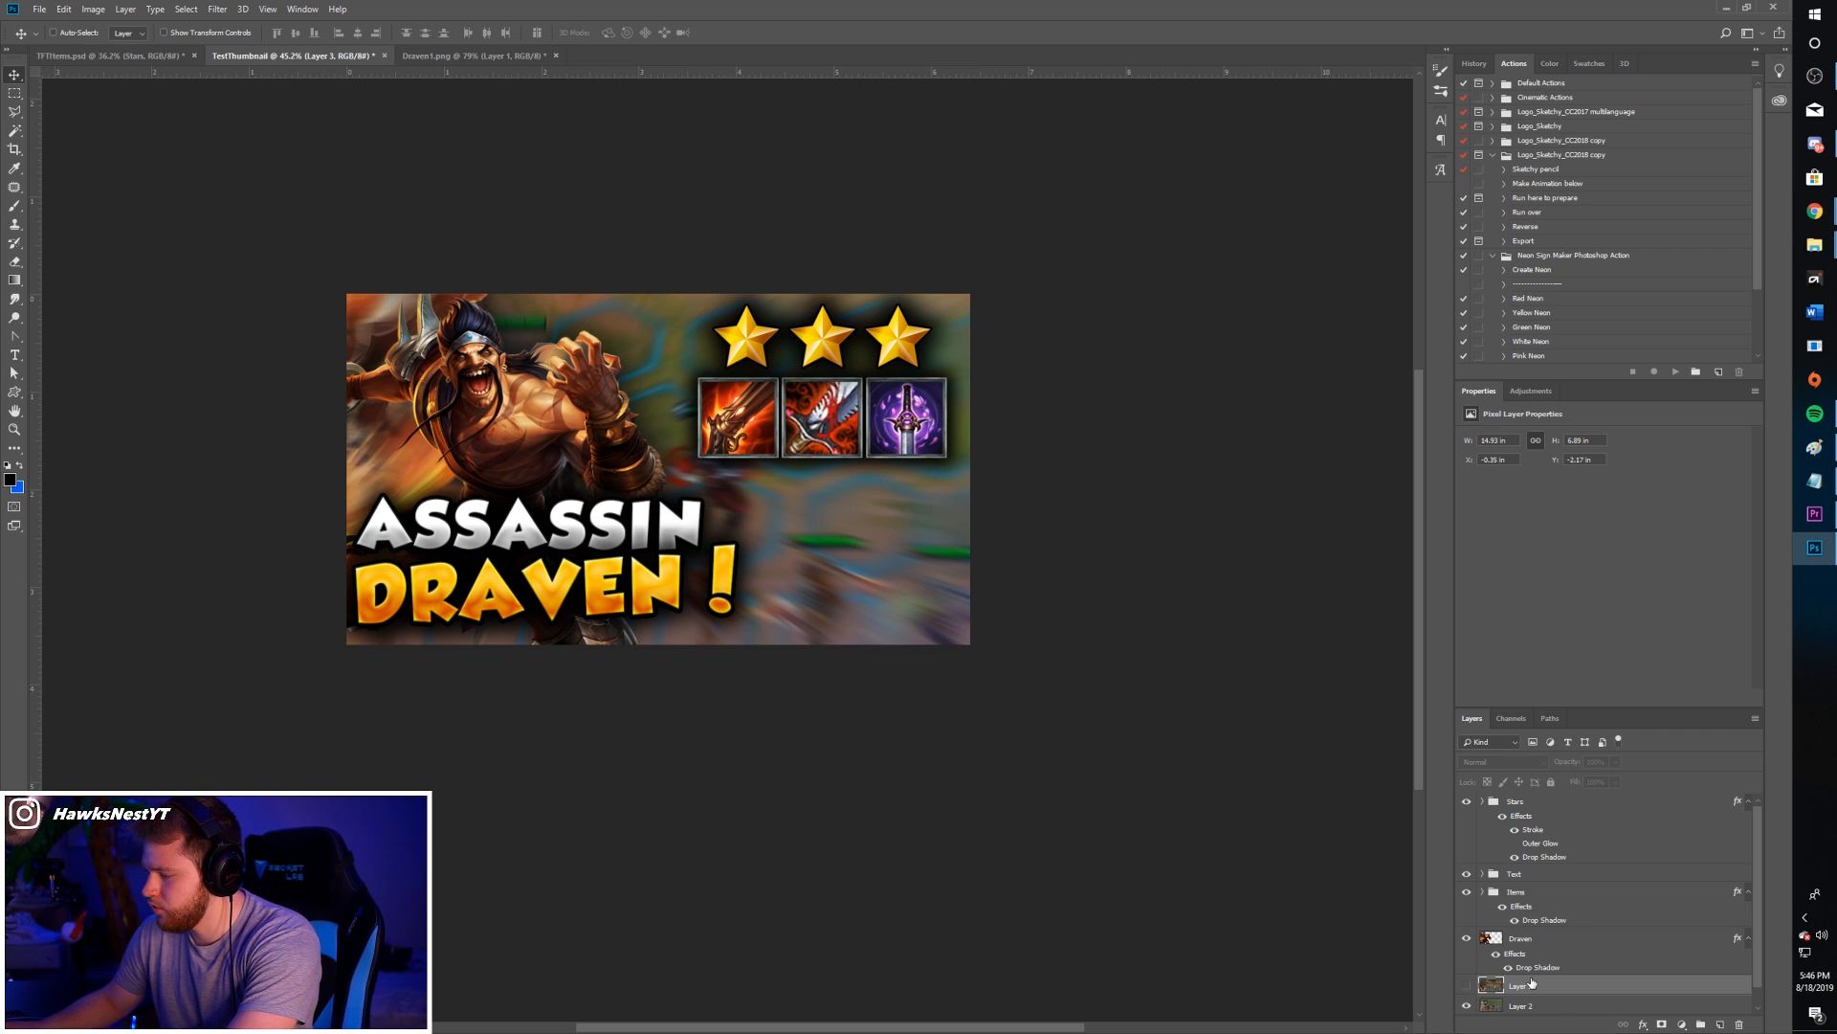
key("Delete")
- Open the Export As settings for the finished thumbnail and set the file format to JPG
key("z")
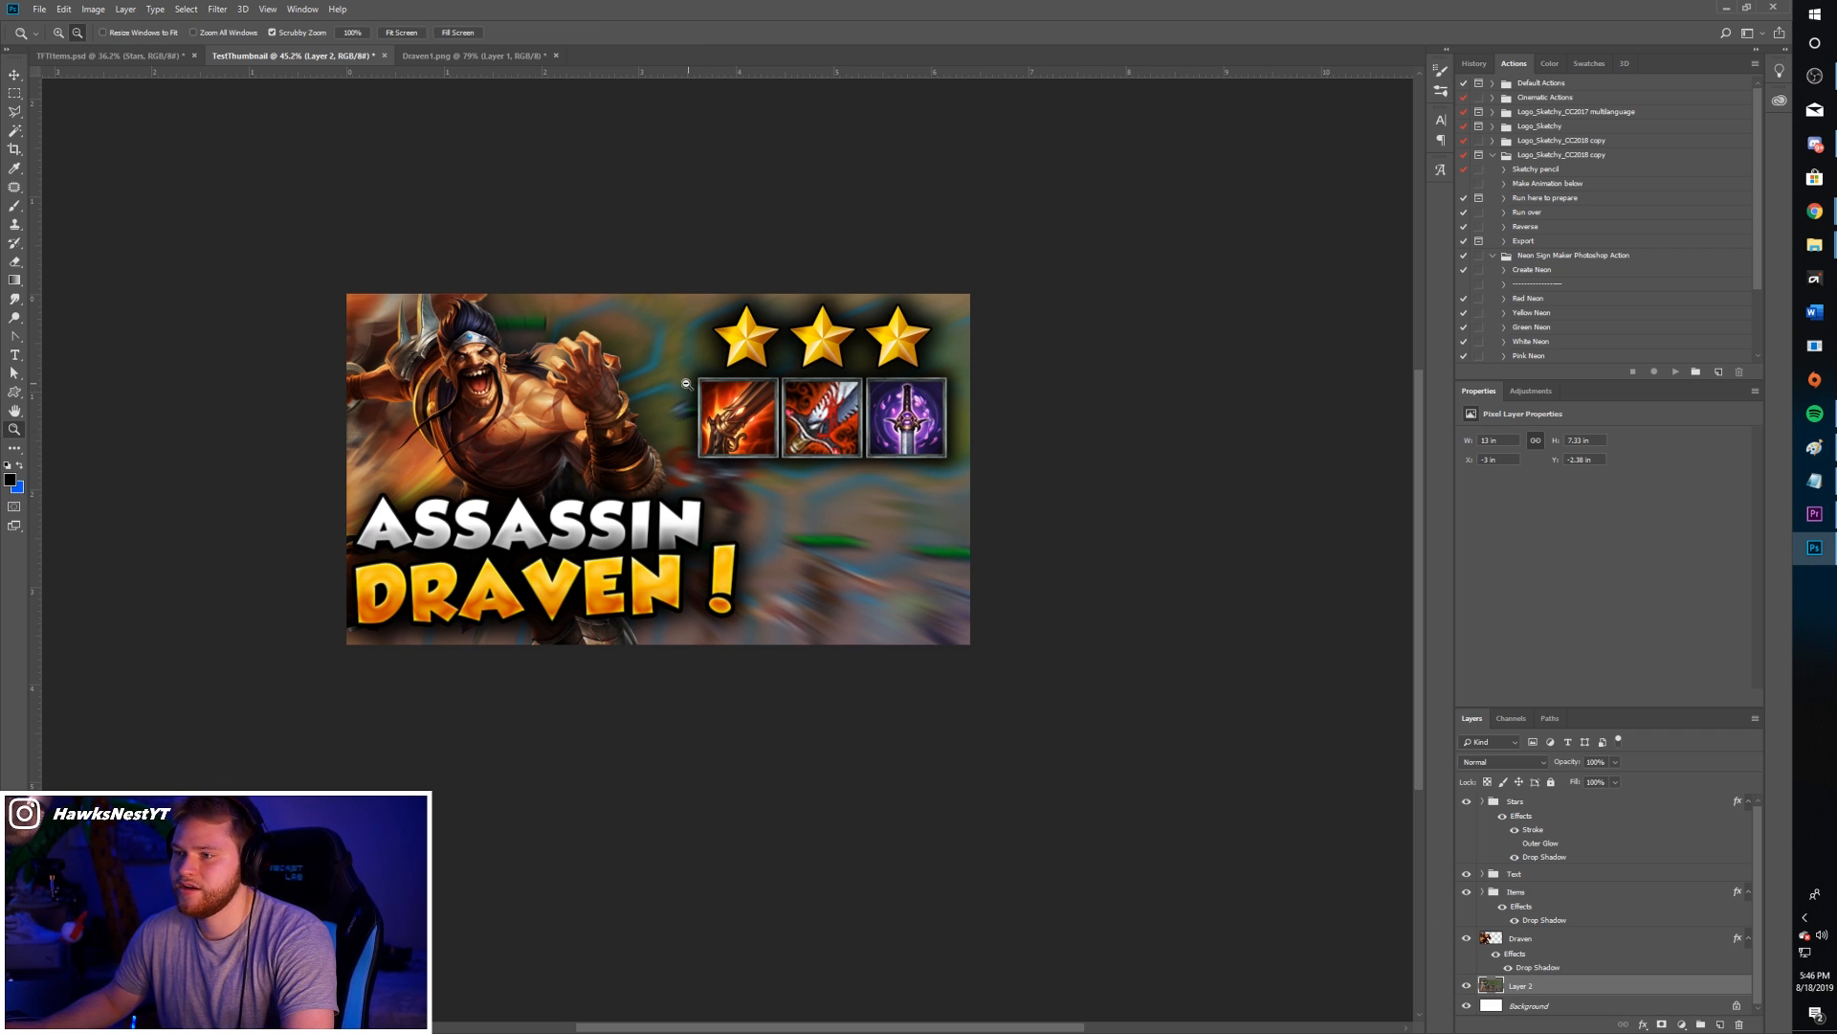
mouse_move(690, 379)
left_mouse_down()
mouse_move(651, 375)
mouse_move(690, 364)
left_mouse_up()
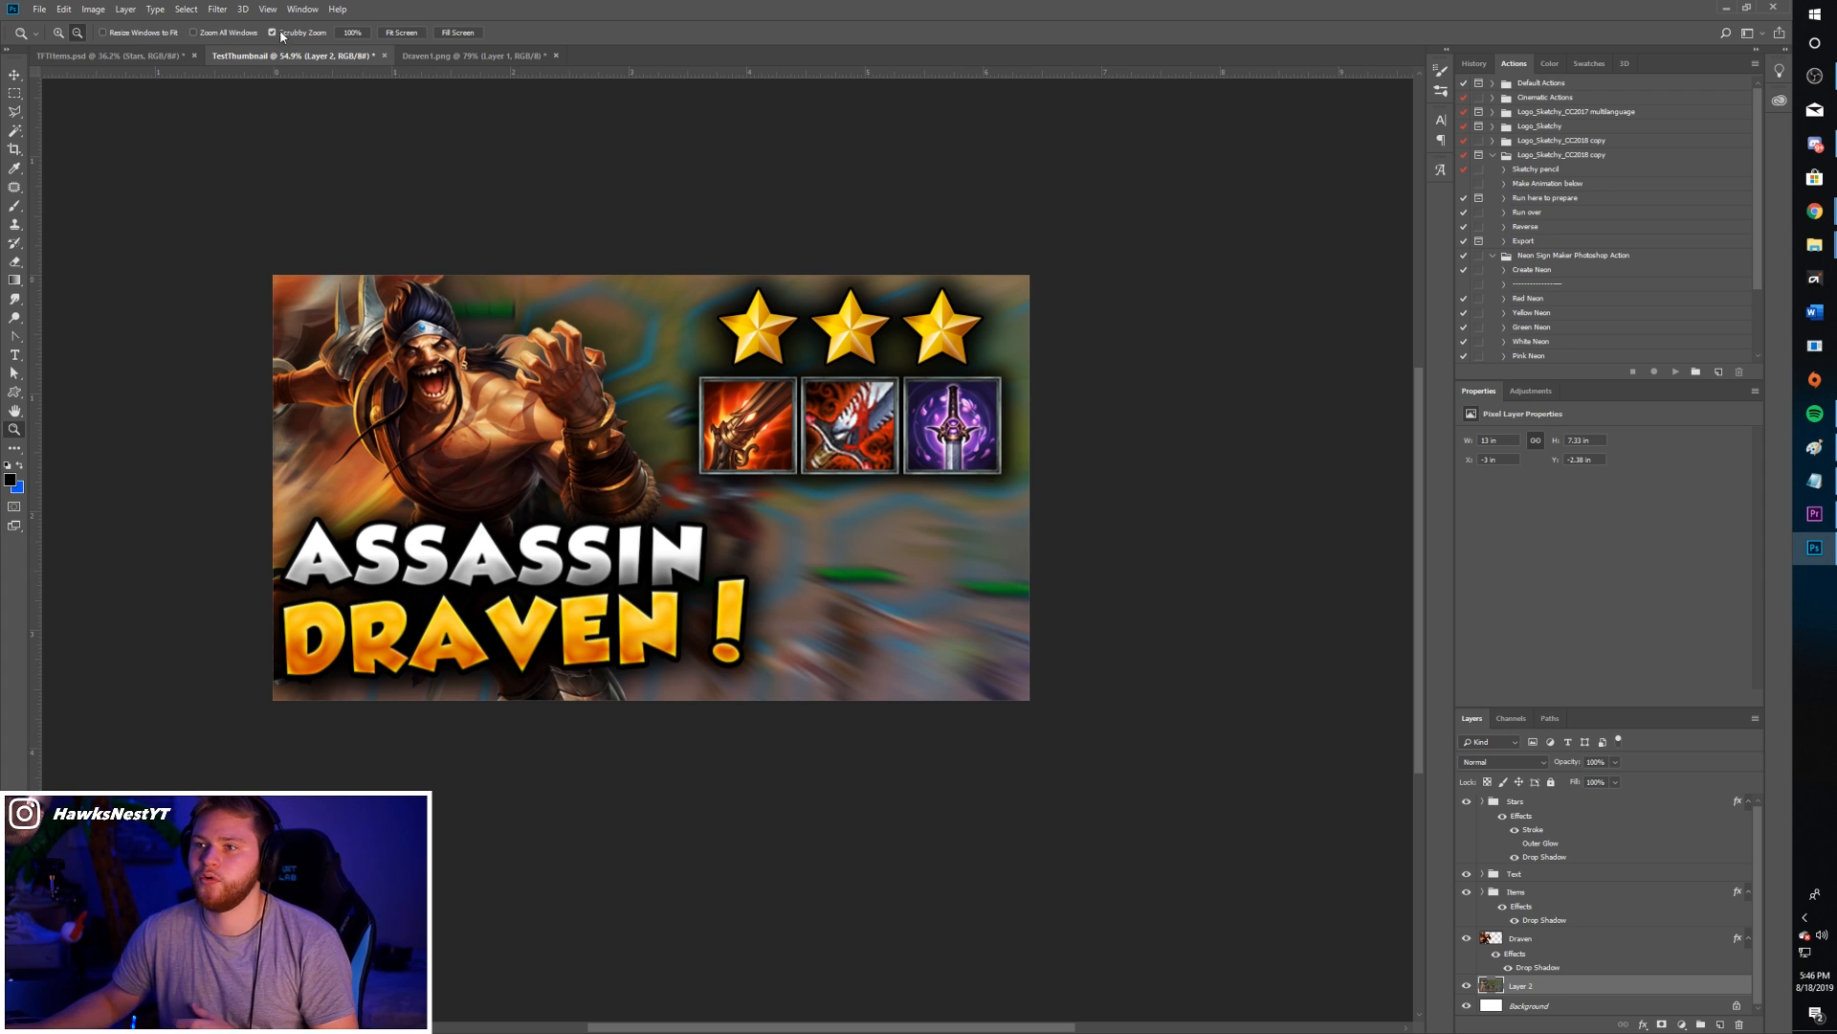
left_click(39, 8)
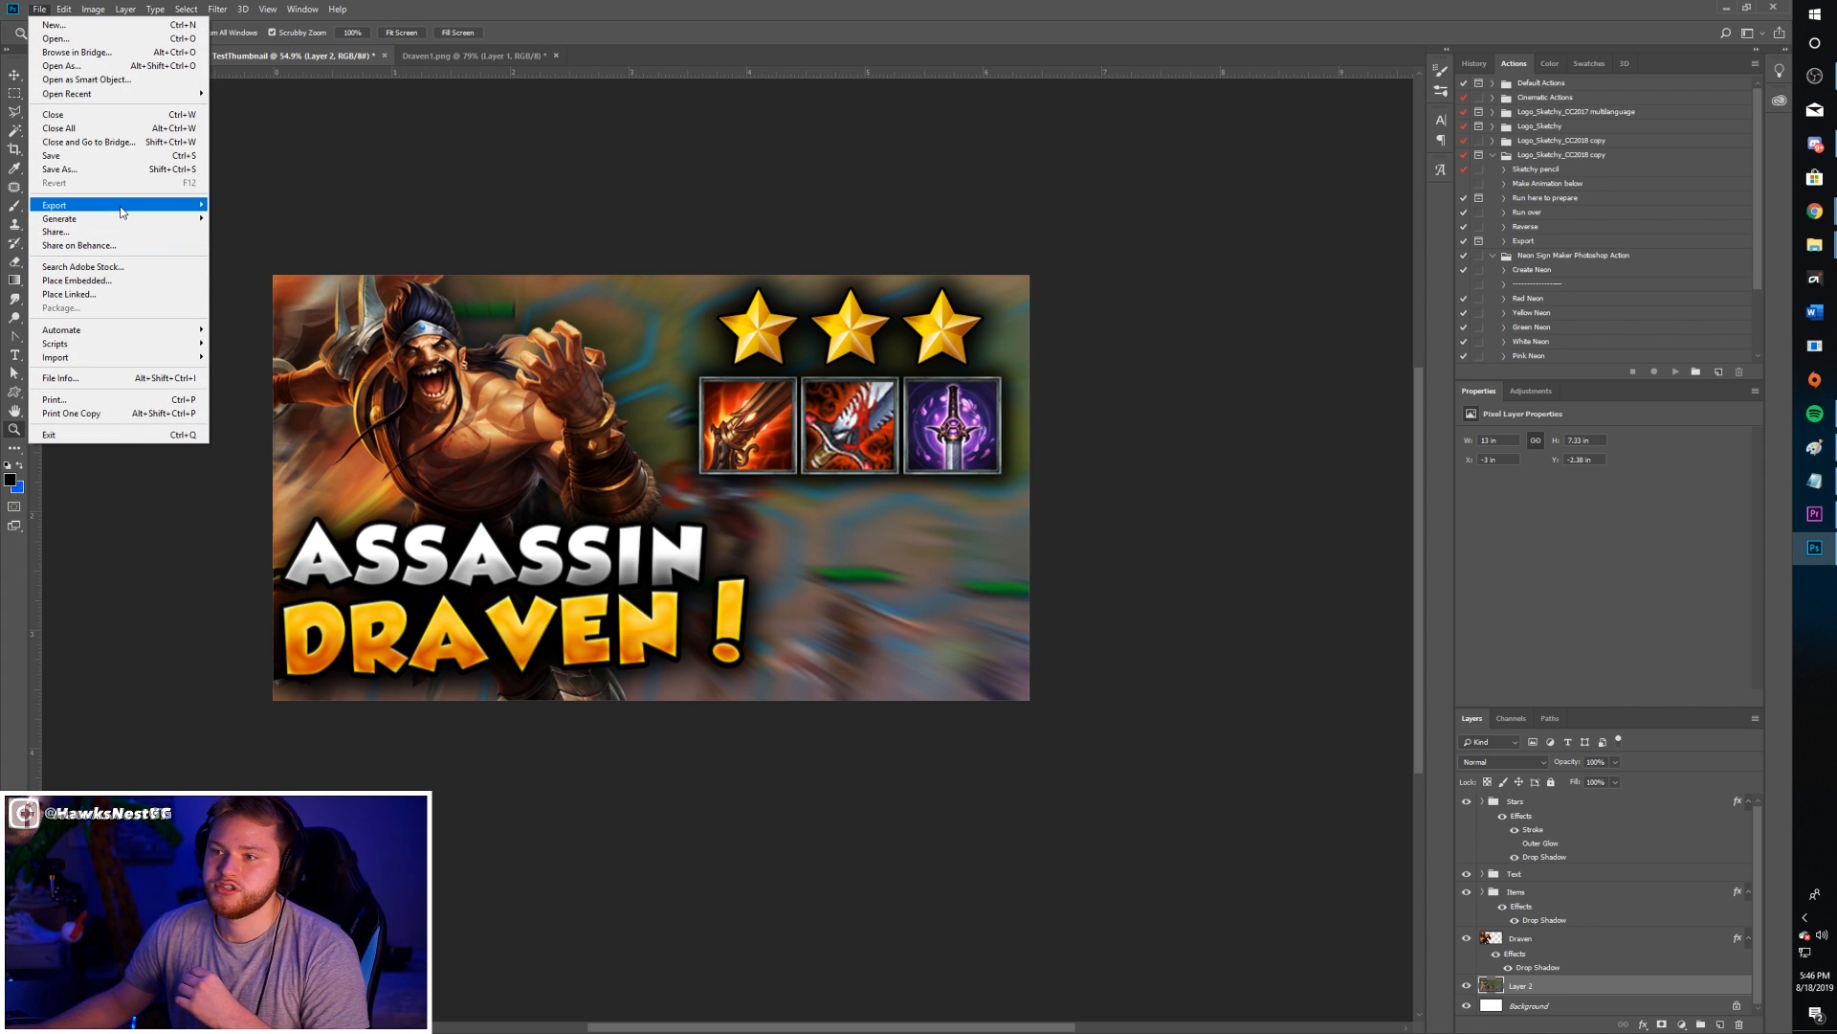
mouse_move(96, 205)
left_click(282, 213)
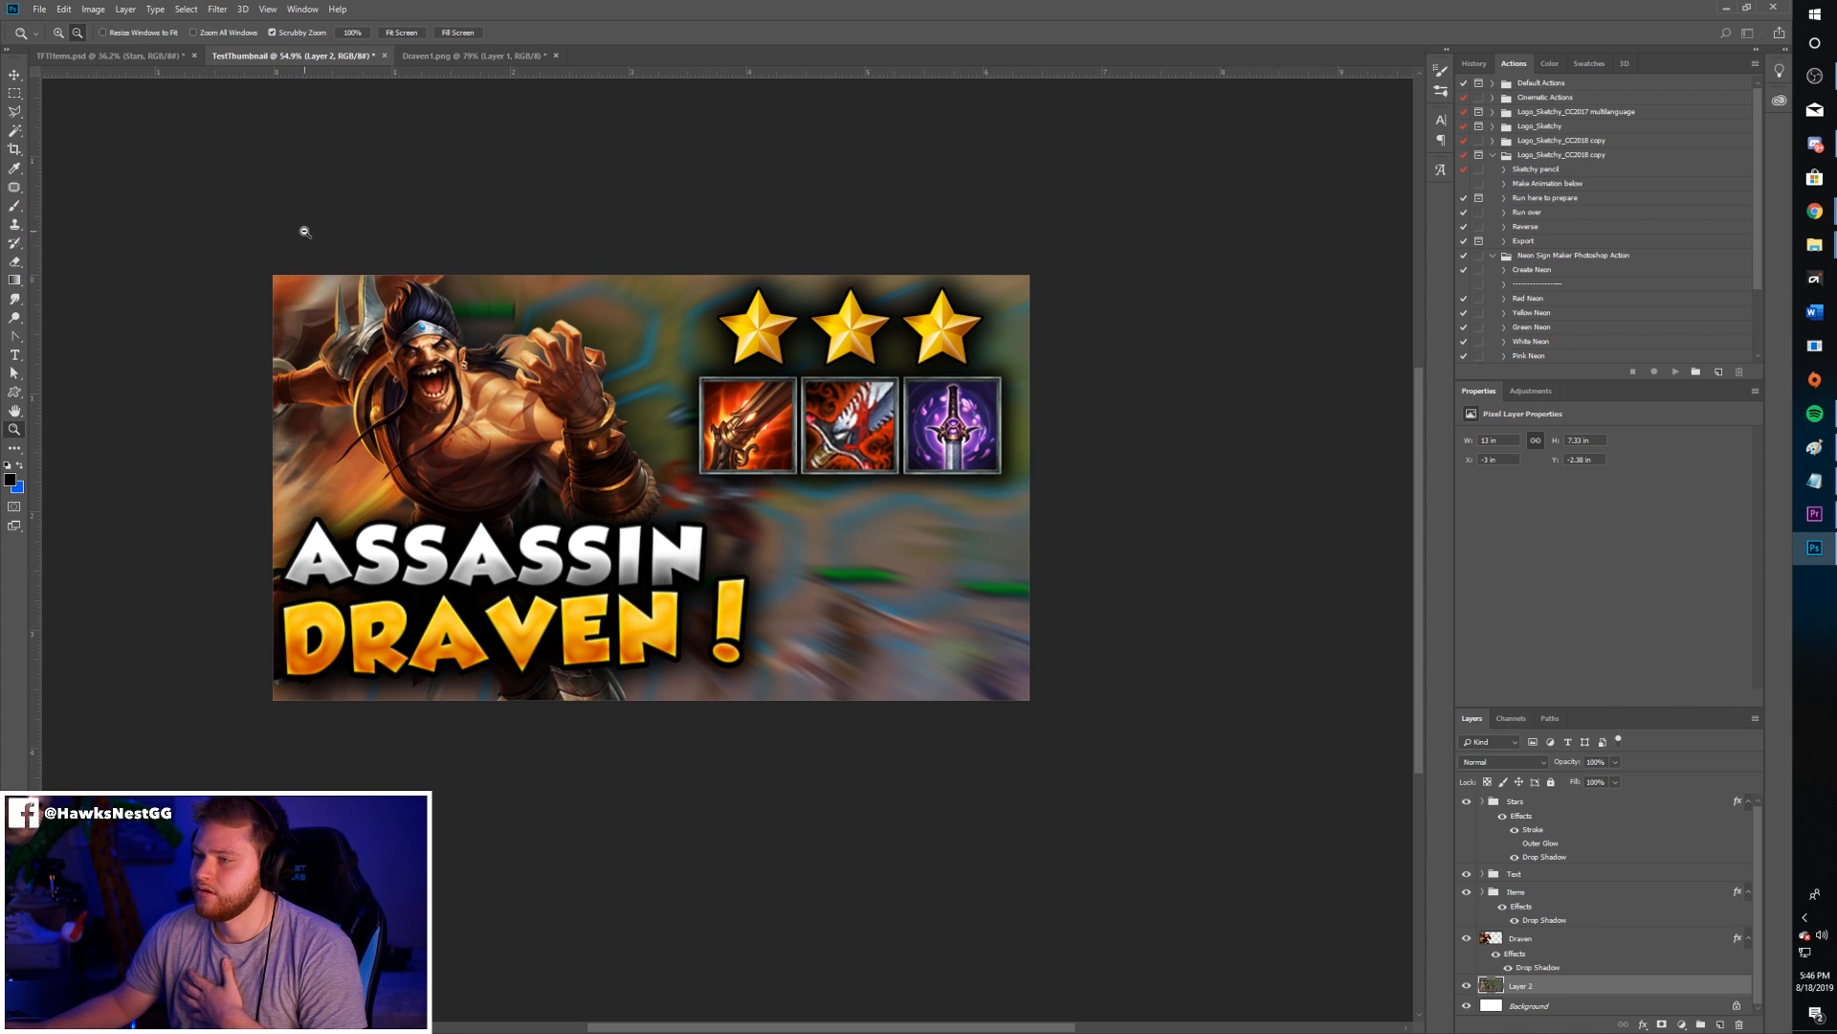
left_click_drag(1447, 239, 1154, 199)
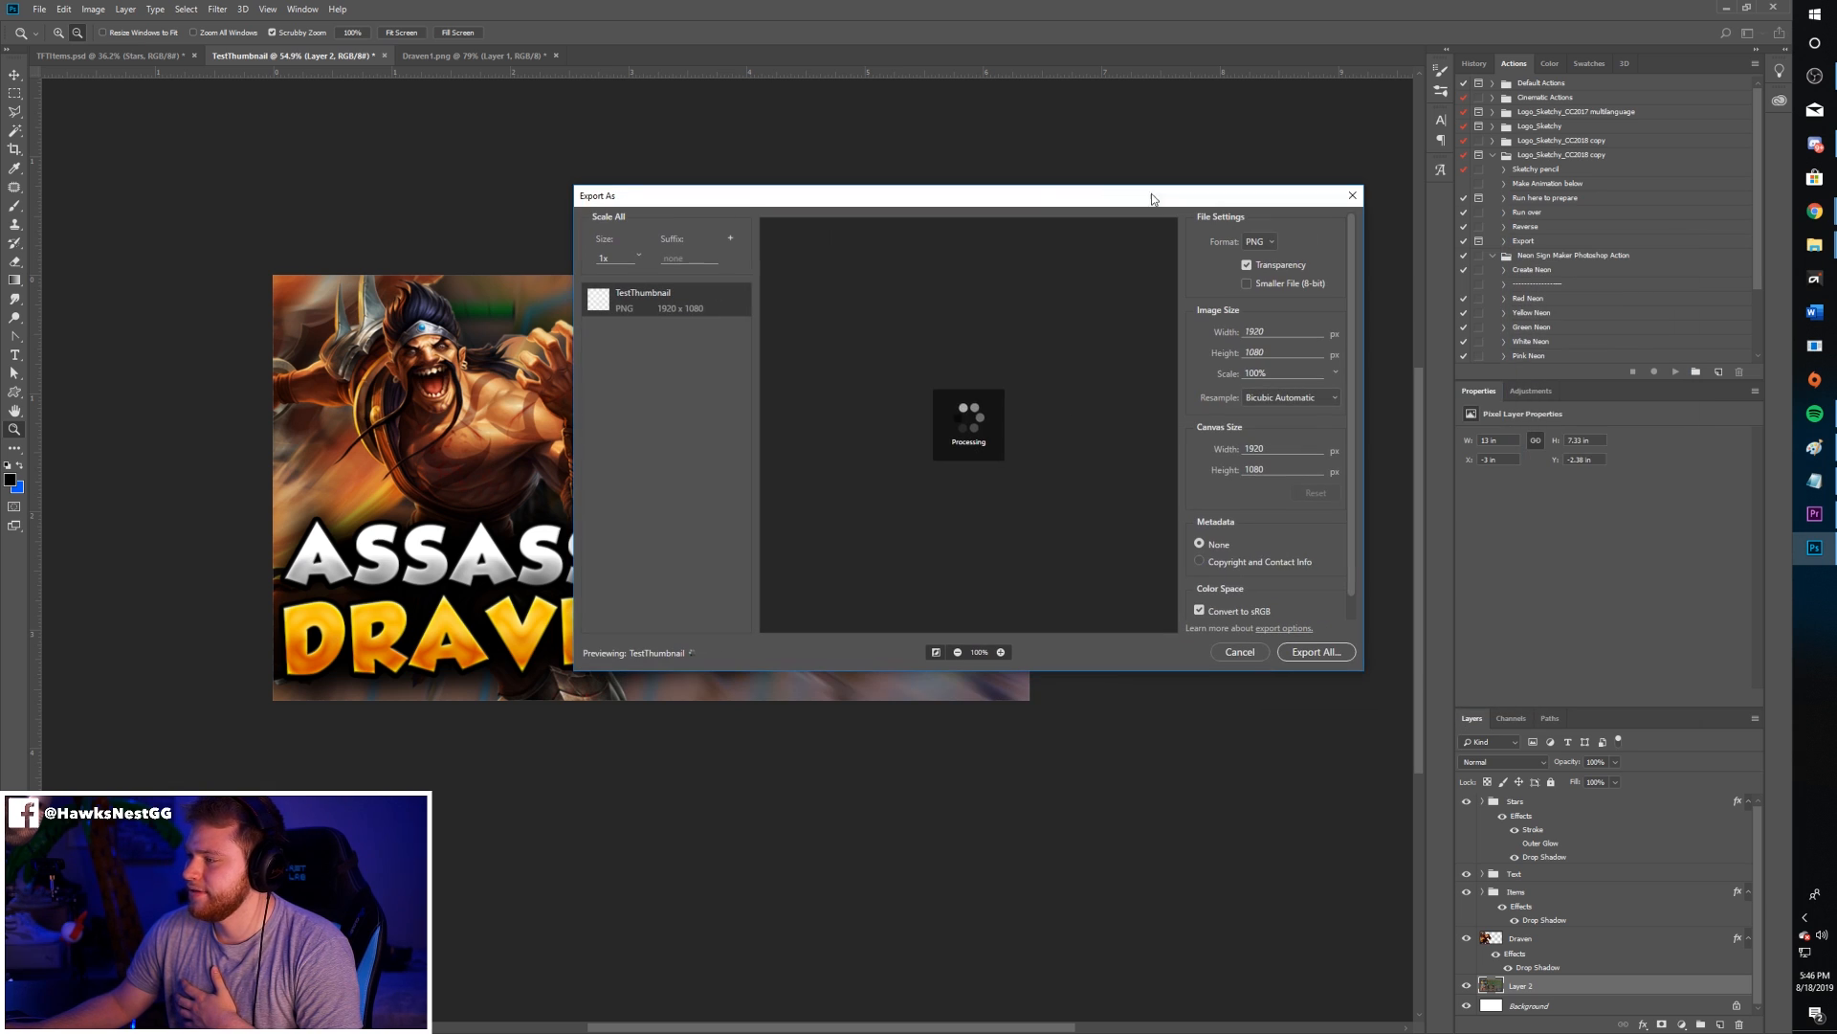
left_click(1258, 241)
left_click(1253, 256)
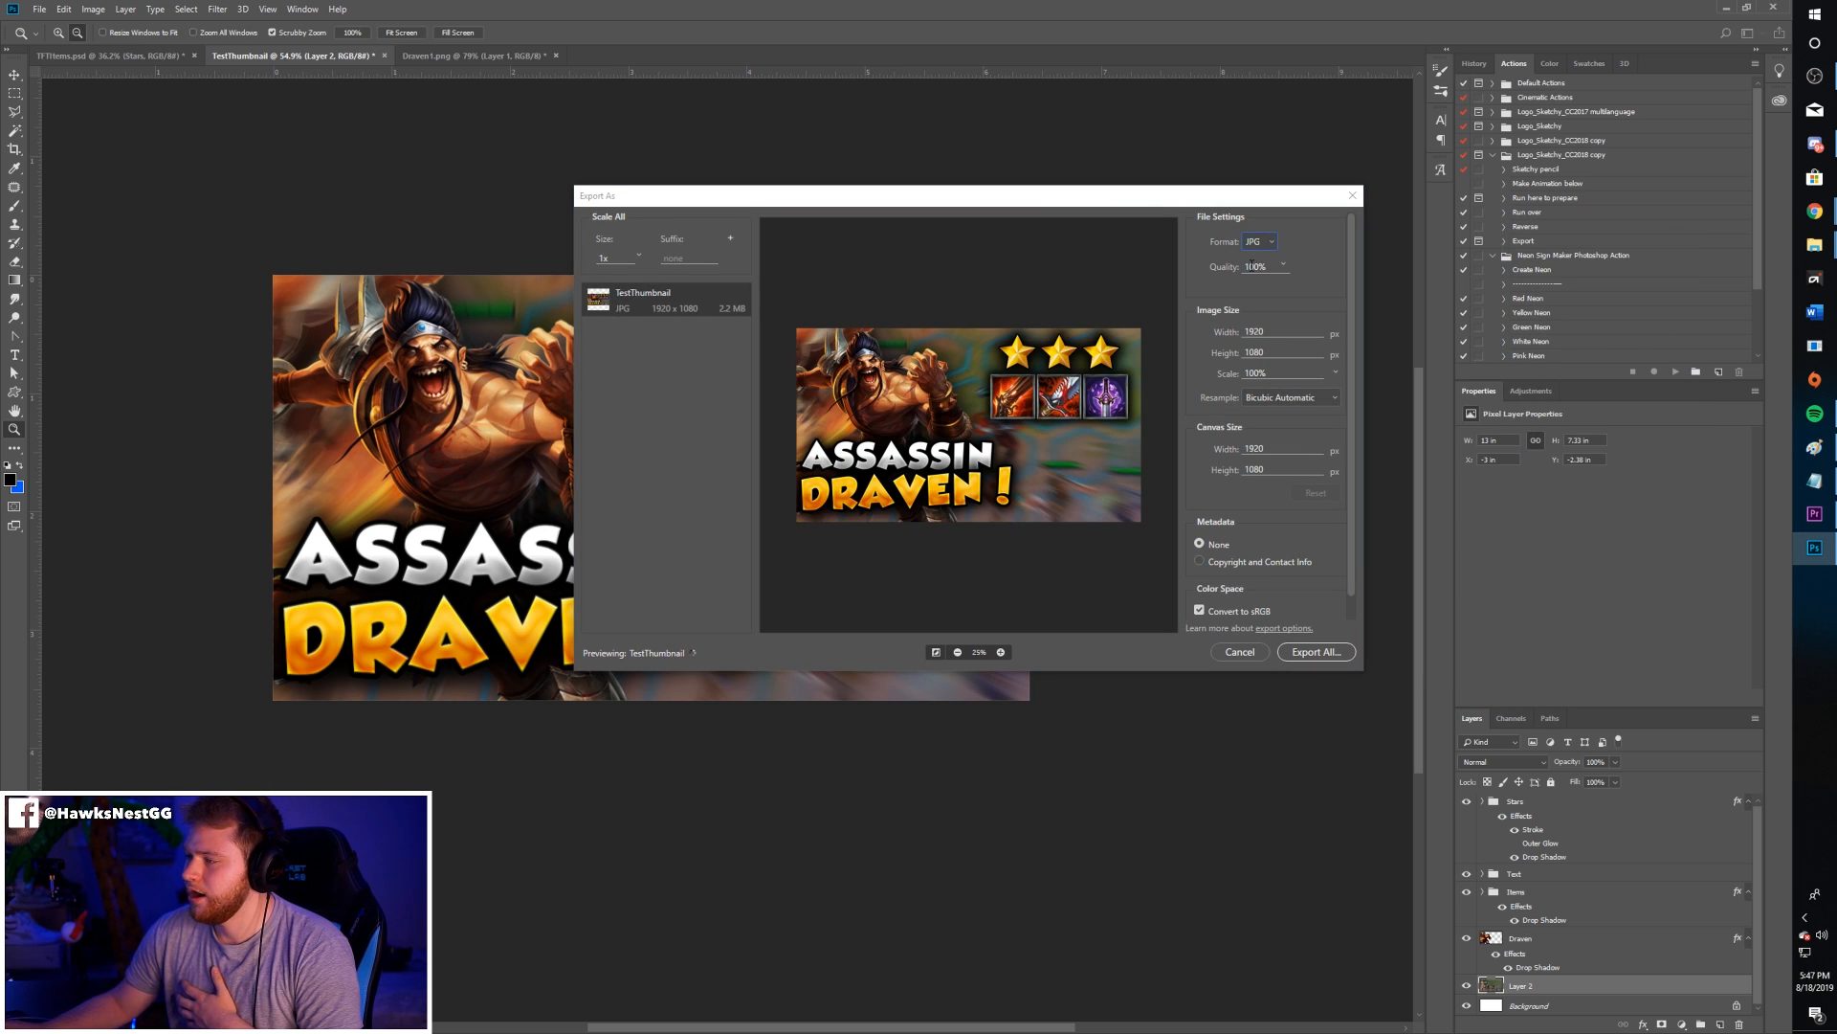